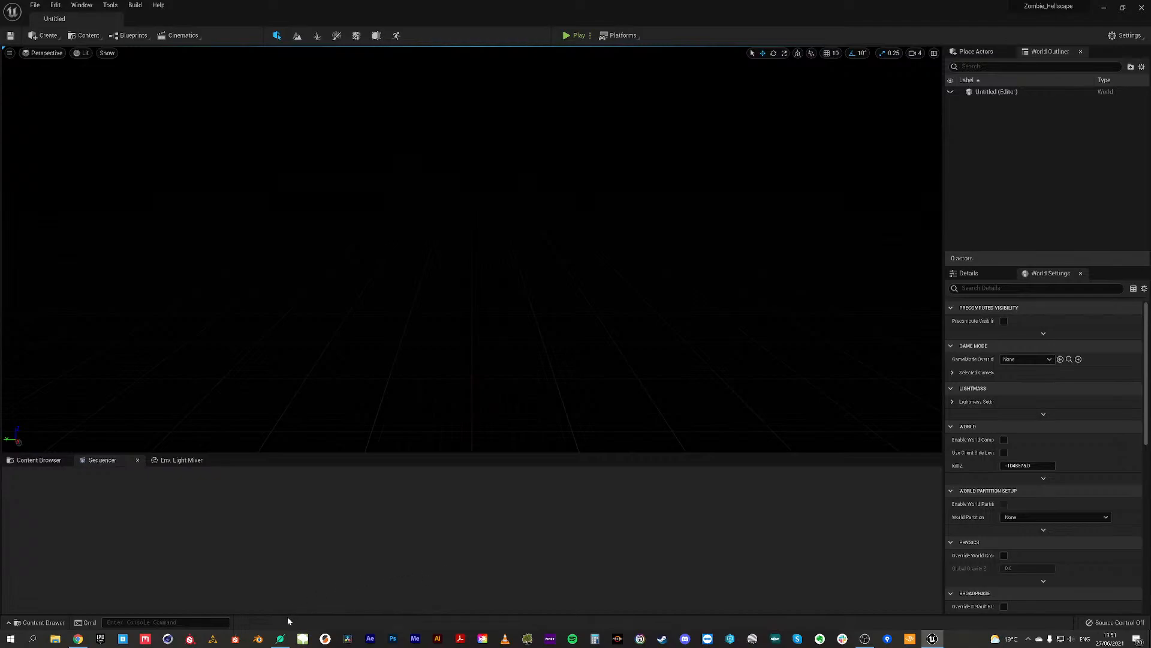
Step: Switch to World Creator and set the terrain width to 4096 metres
mouse_move(281, 643)
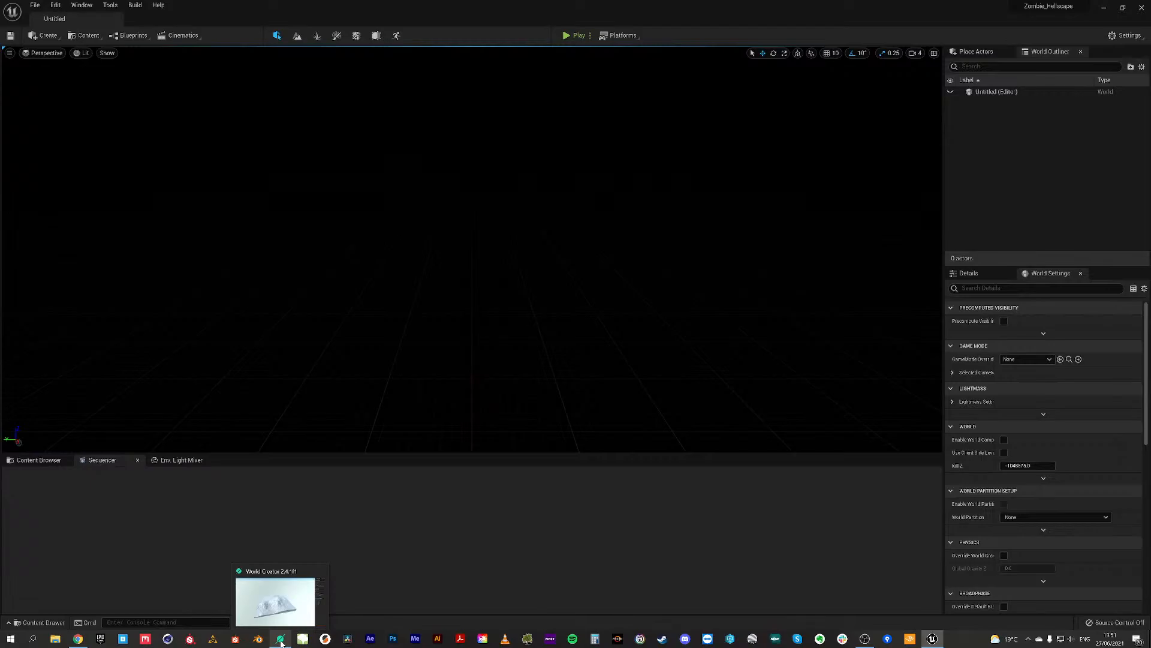
left_click(281, 642)
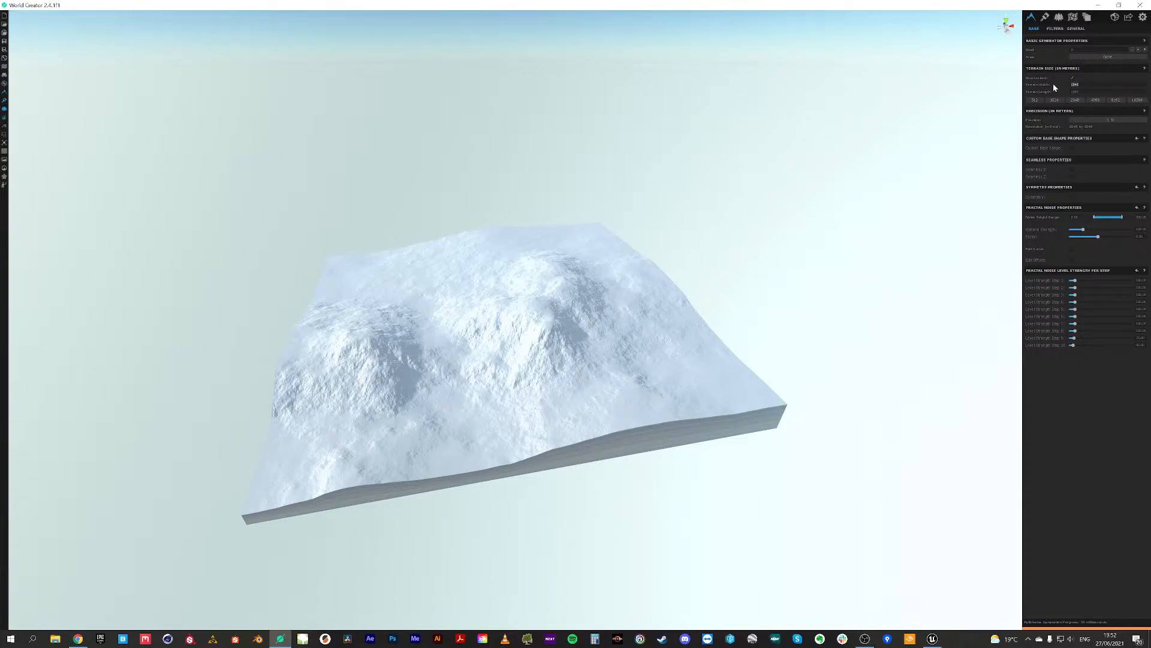
type("4096")
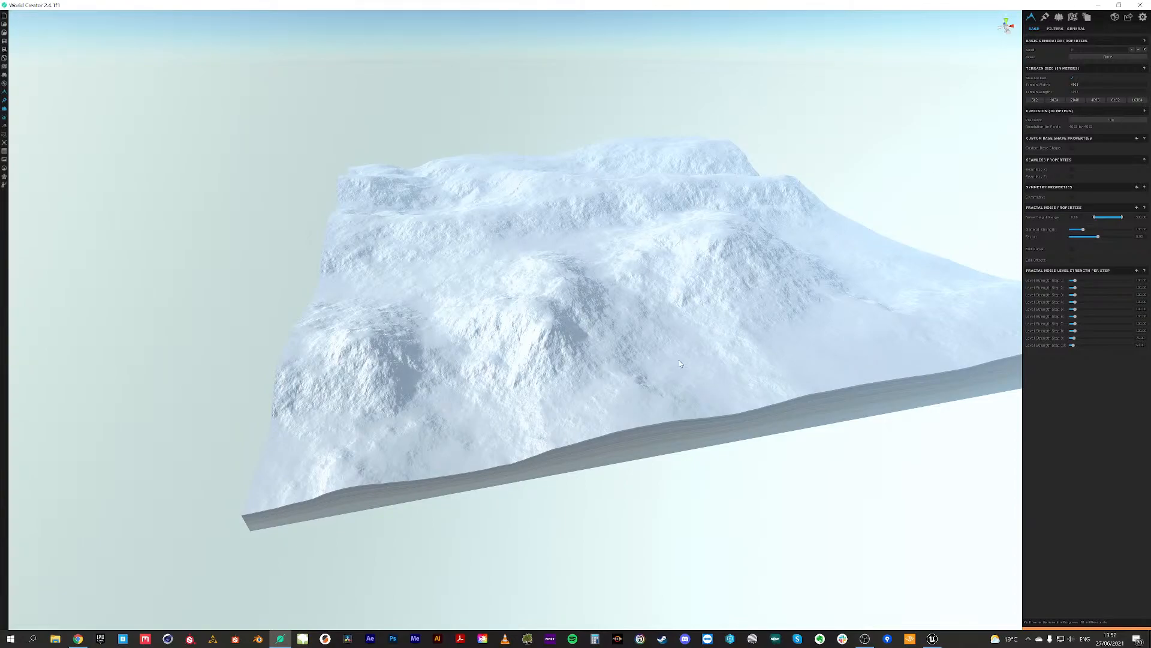
Step: Add a border blend filter to a new filter layer, raising its first level strength to about a quarter
left_click(1055, 28)
left_click(1038, 50)
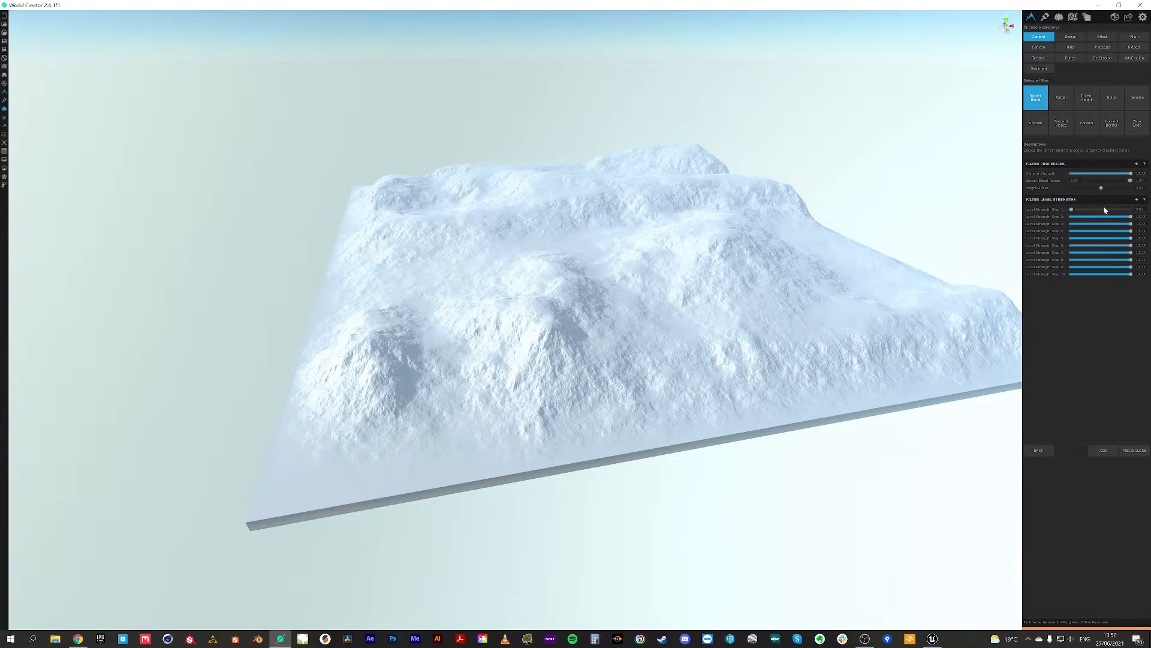
mouse_move(1072, 208)
left_mouse_down()
mouse_move(1110, 209)
mouse_move(1086, 209)
left_mouse_up()
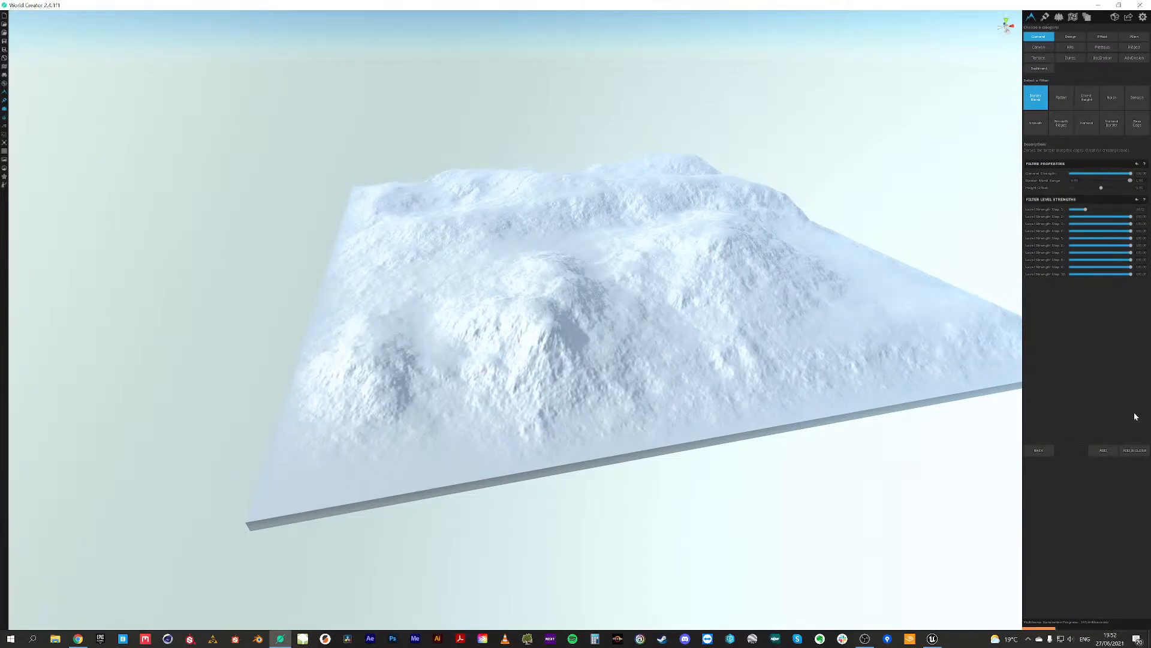
Step: Compare the ridge-type filters, add the ridged filter to the layer and return to the layer list
left_click(1134, 48)
left_click(1063, 99)
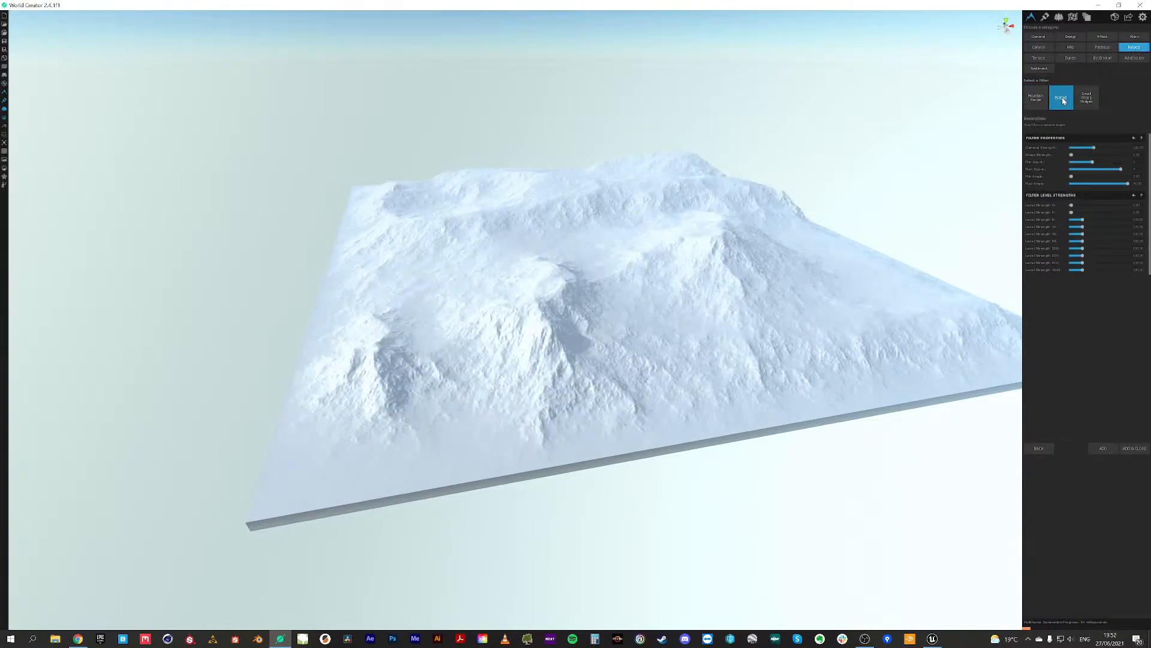
left_click(1083, 100)
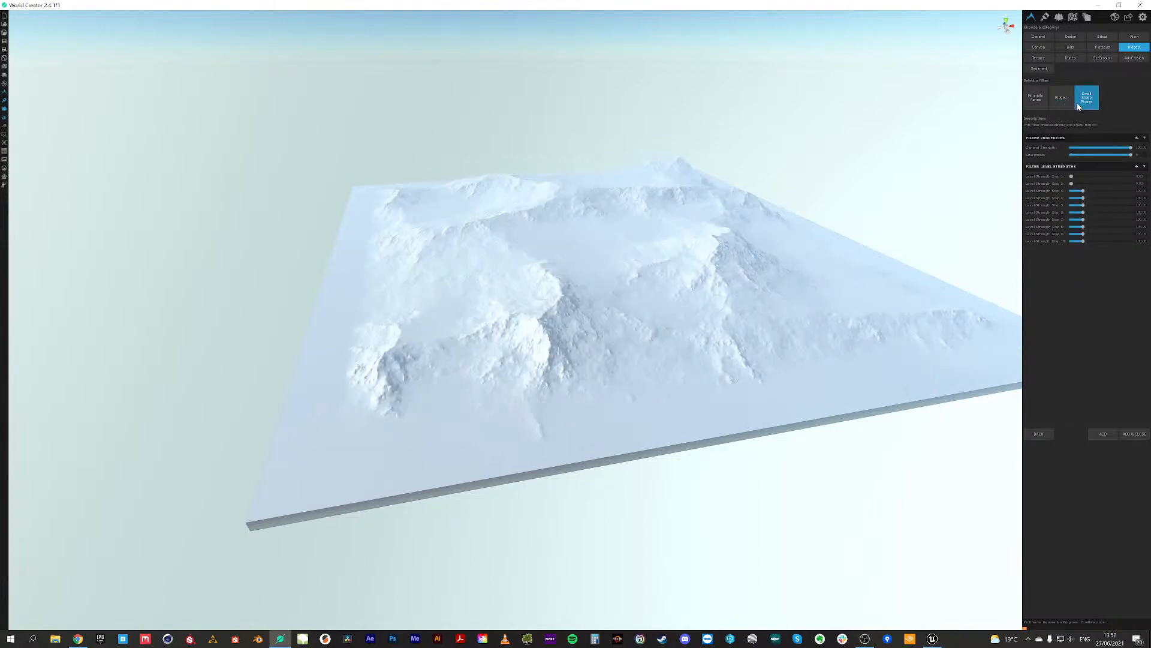
left_click(1061, 98)
scroll(571, 314, "up", 5)
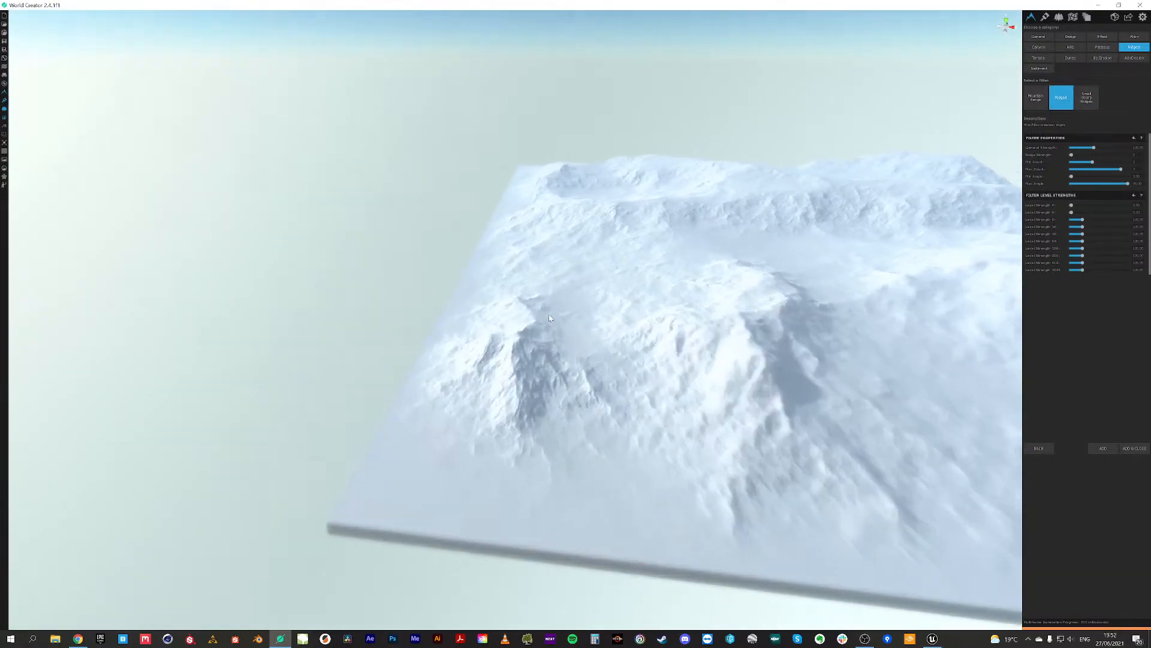
scroll(571, 314, "up", 8)
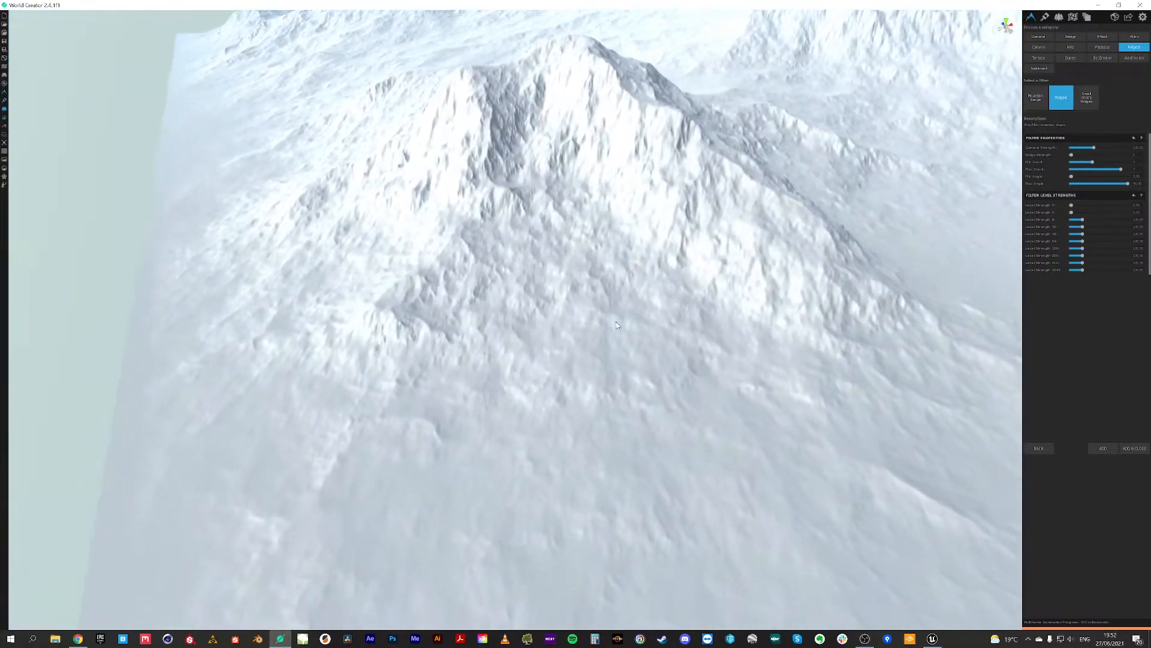
right_click_drag(616, 325, 610, 261)
key("w")
key("q")
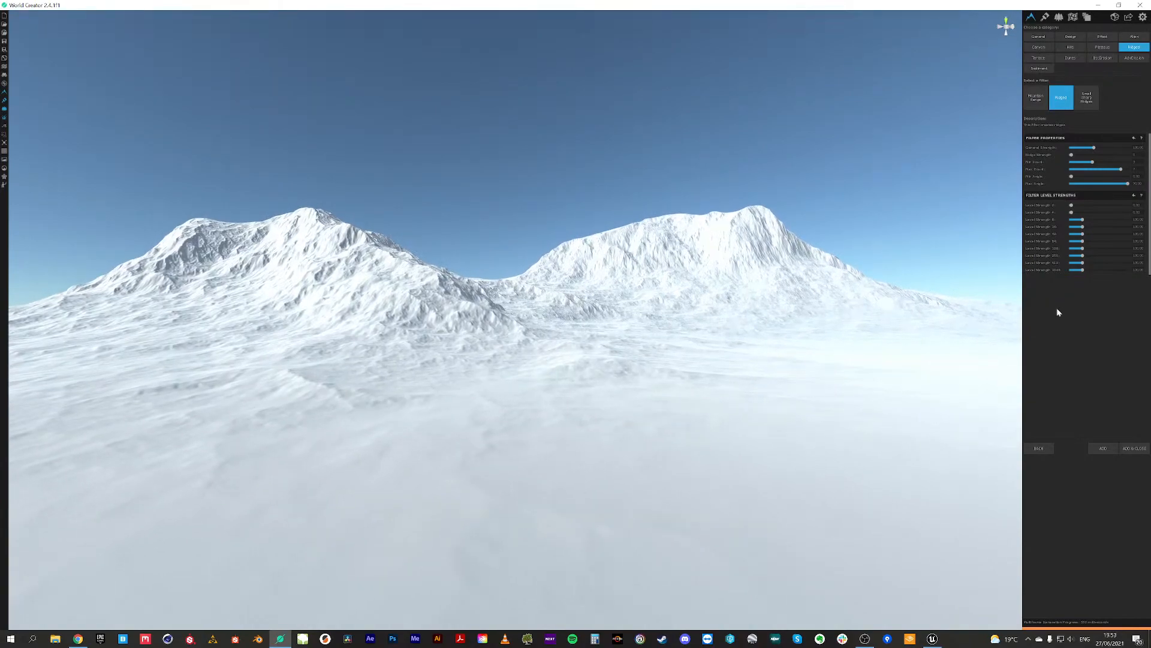
left_click(1103, 448)
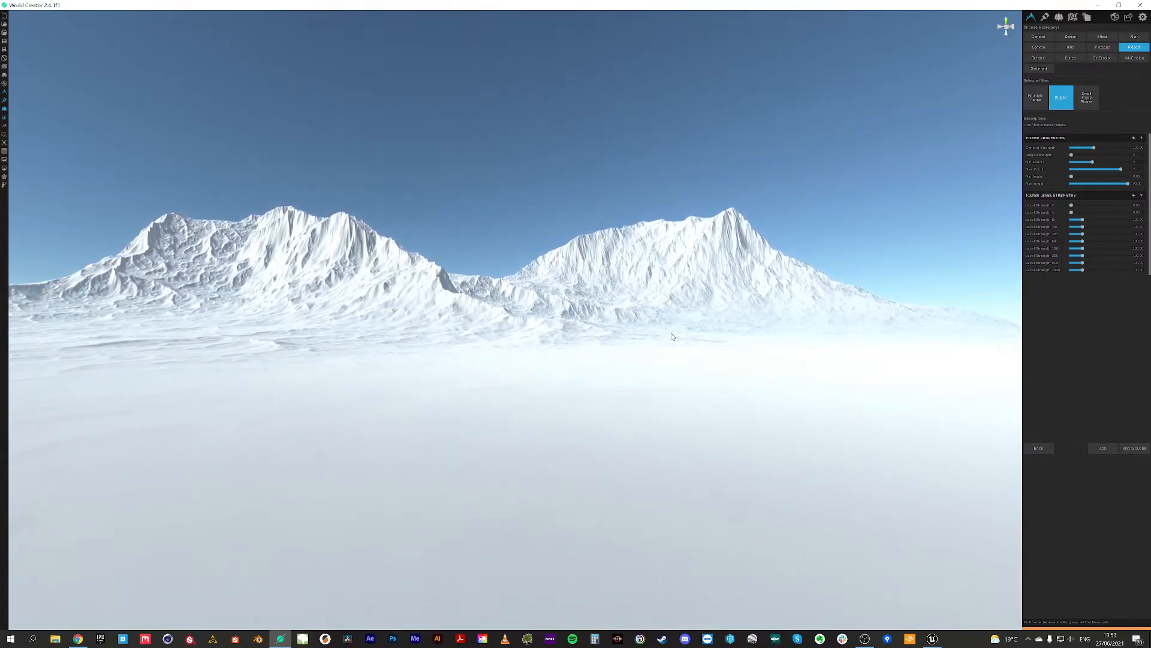
right_click_drag(672, 337, 690, 309)
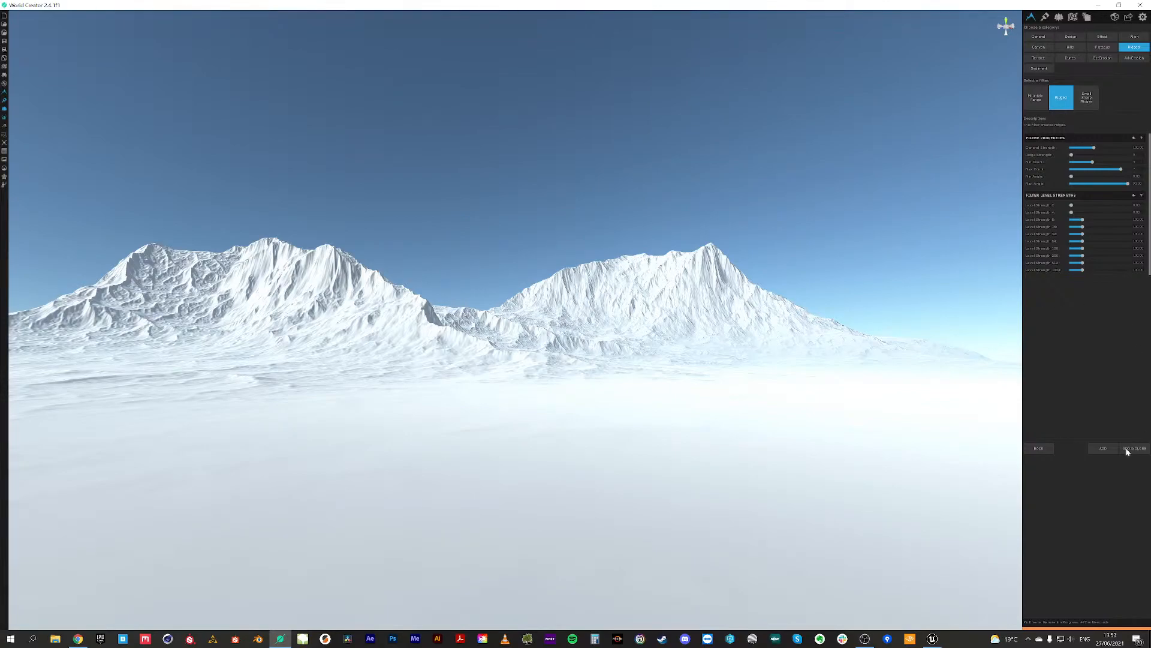
left_click(1042, 450)
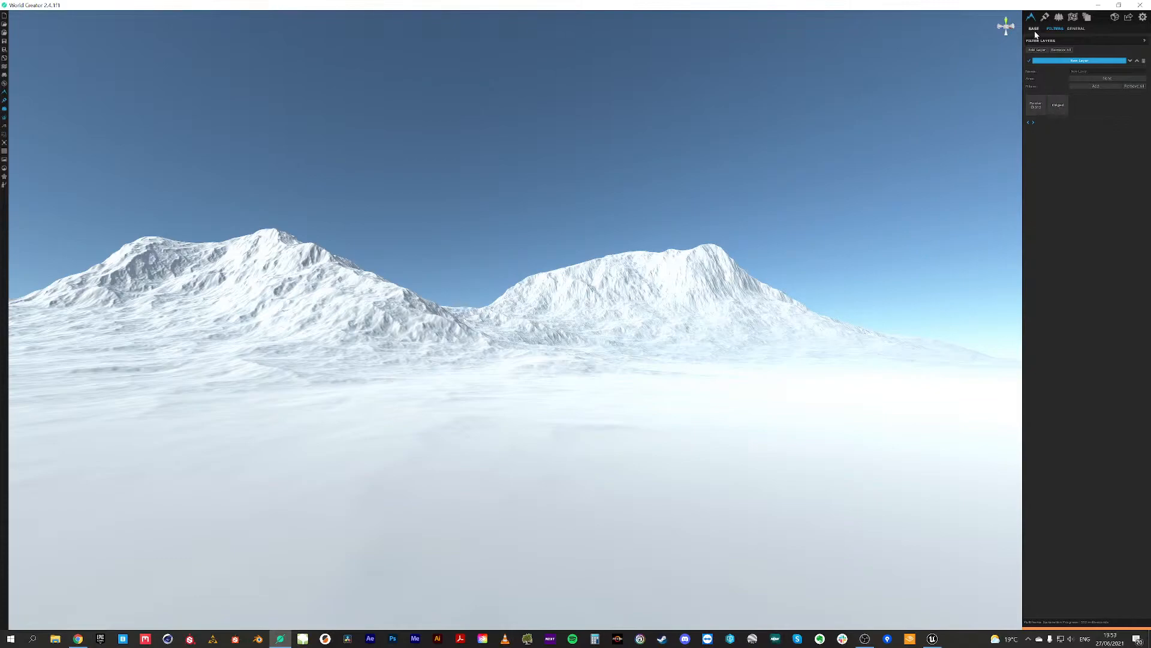
Step: Create a second filter layer and preview the plateau, sand, terrace and hill filter categories for it
left_click(1044, 50)
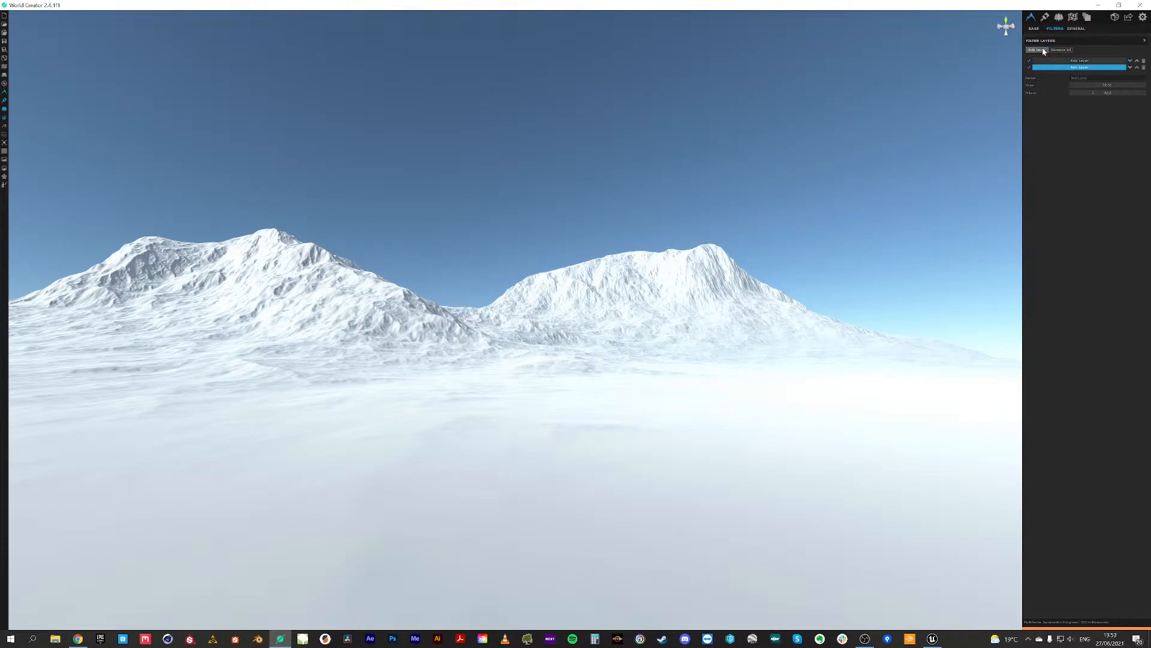
left_click(1100, 92)
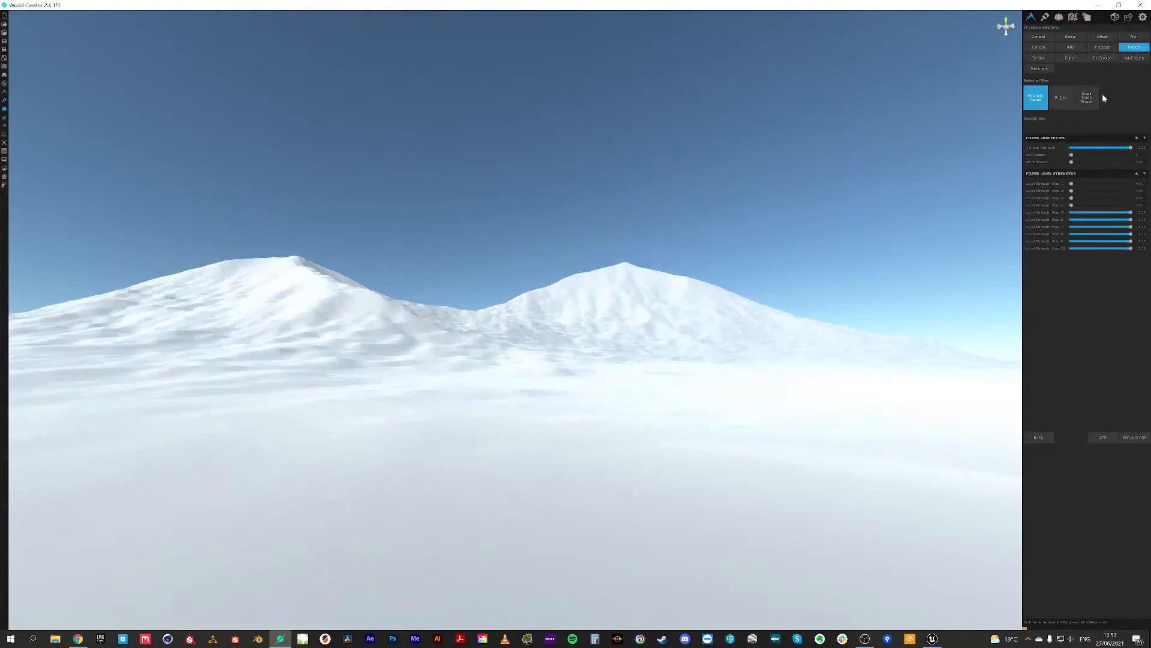
left_click(1102, 47)
left_click(1073, 58)
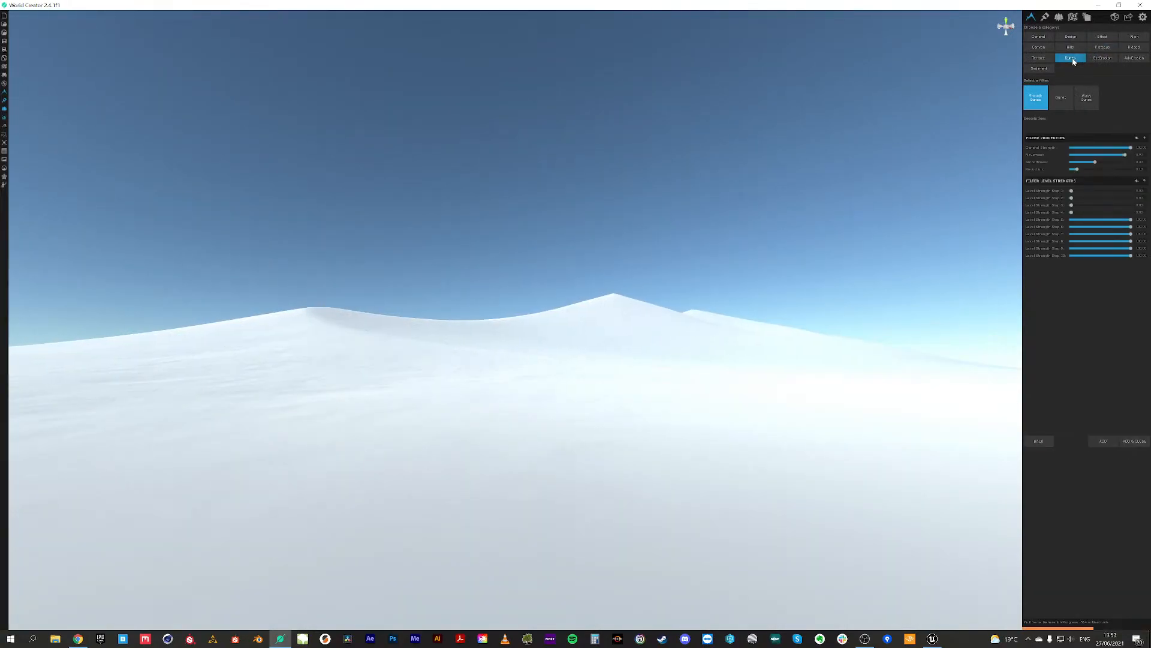
left_click(1042, 59)
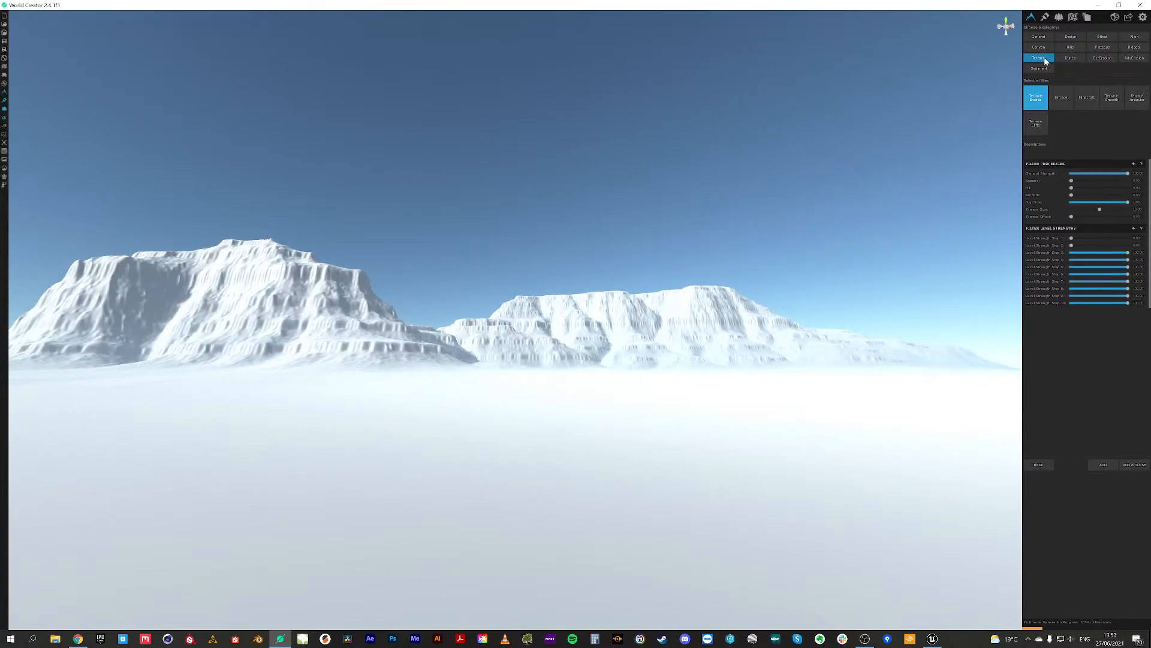
left_click(1072, 58)
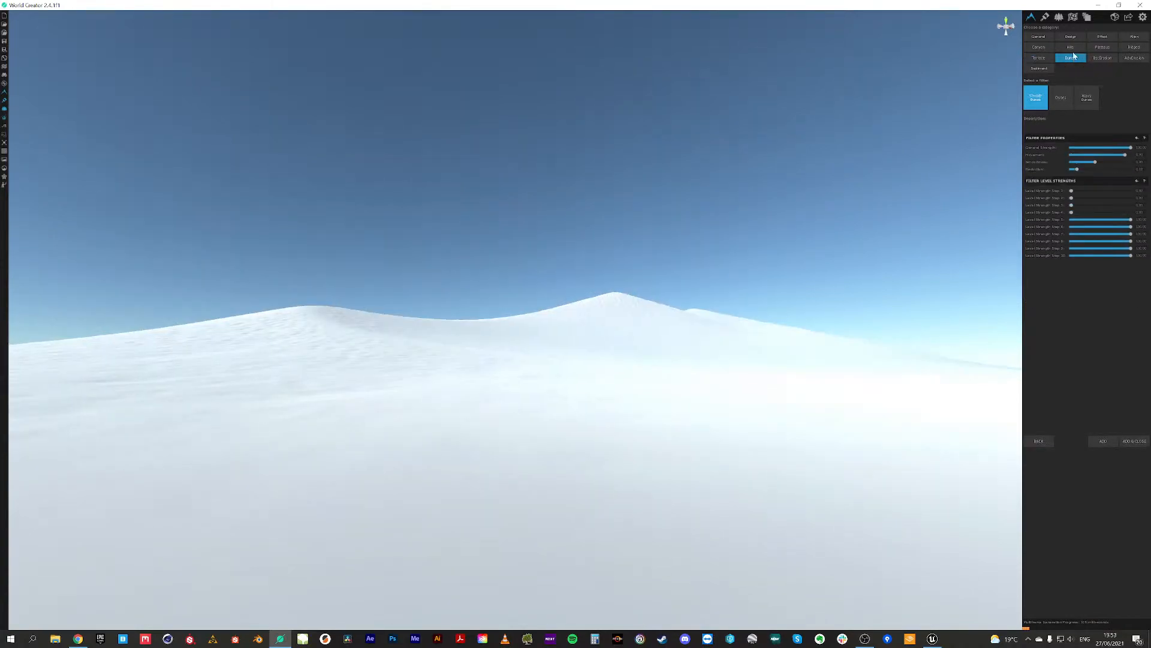
left_click(1071, 47)
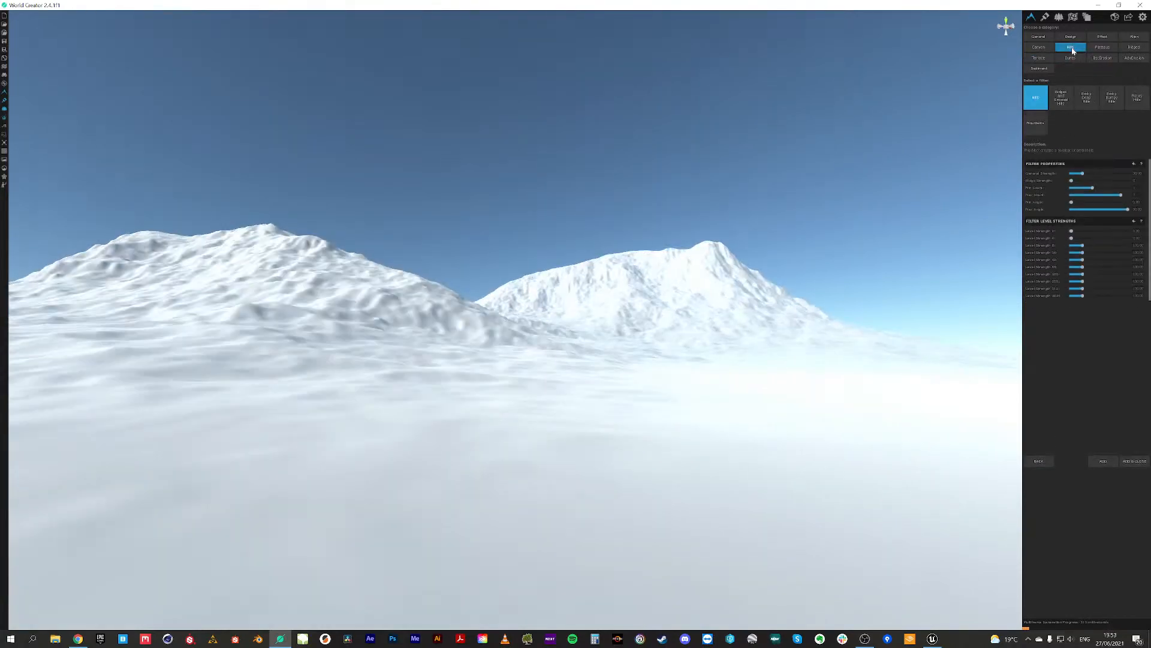
left_click(1109, 47)
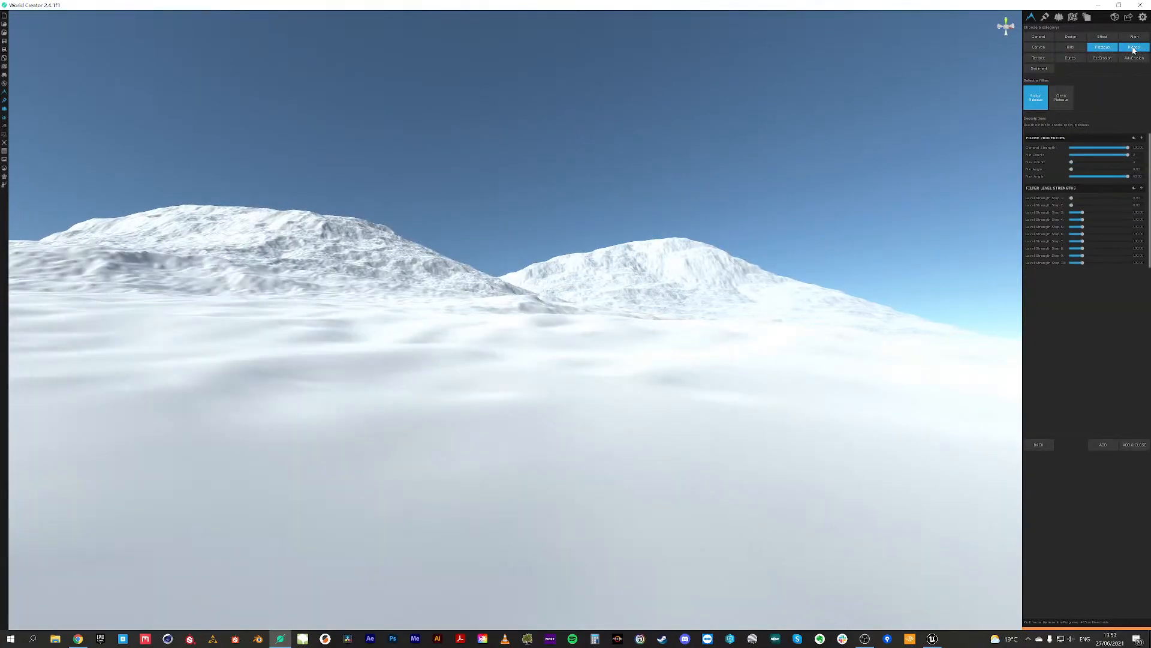
Step: Add the ridged filter to the second layer and close the filter selection
left_click(1133, 48)
left_click(1062, 98)
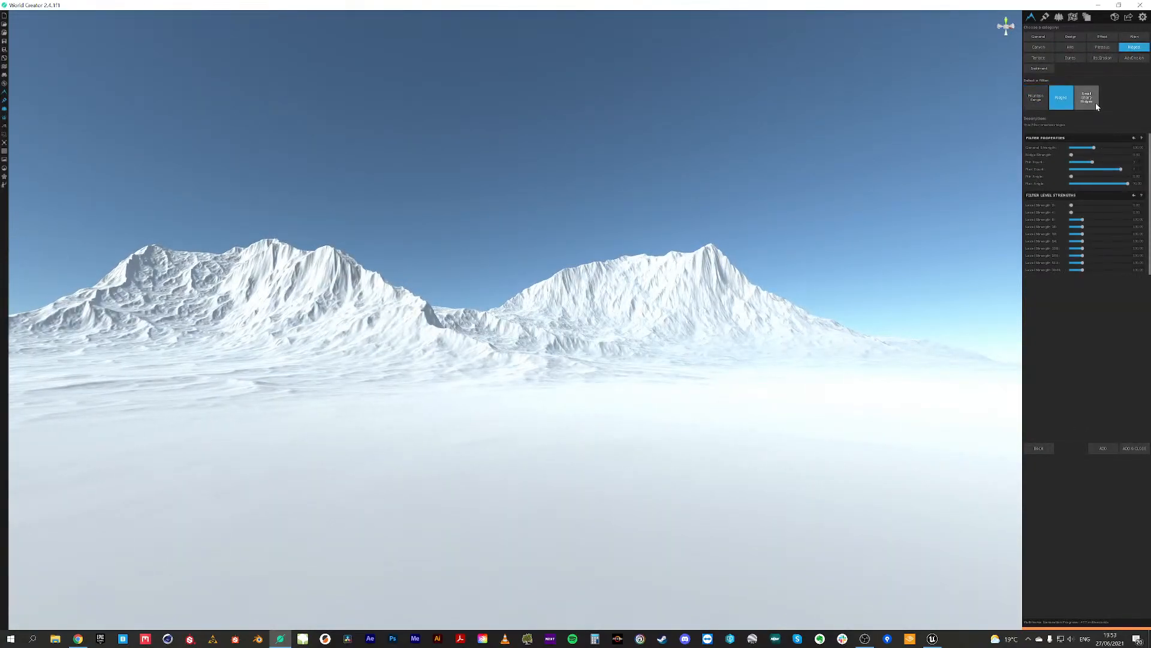
left_click(1097, 106)
left_click(1064, 103)
left_click(1132, 449)
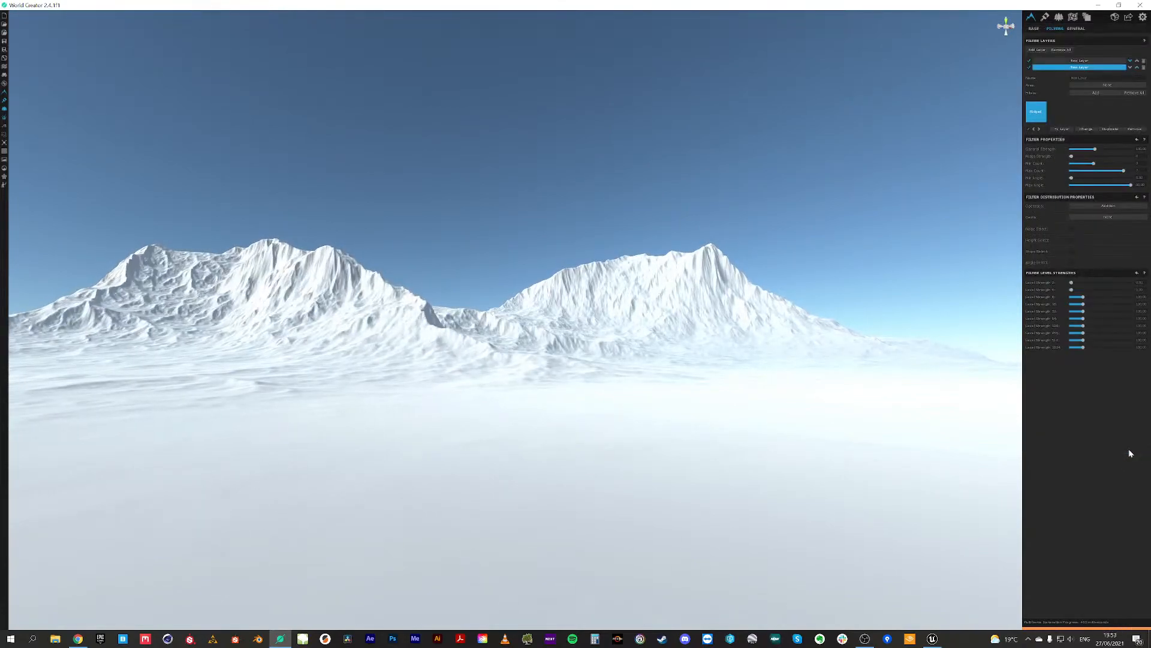
Step: Return to the base terrain settings and examine the mountains and terrain edges from several angles
left_click(1034, 28)
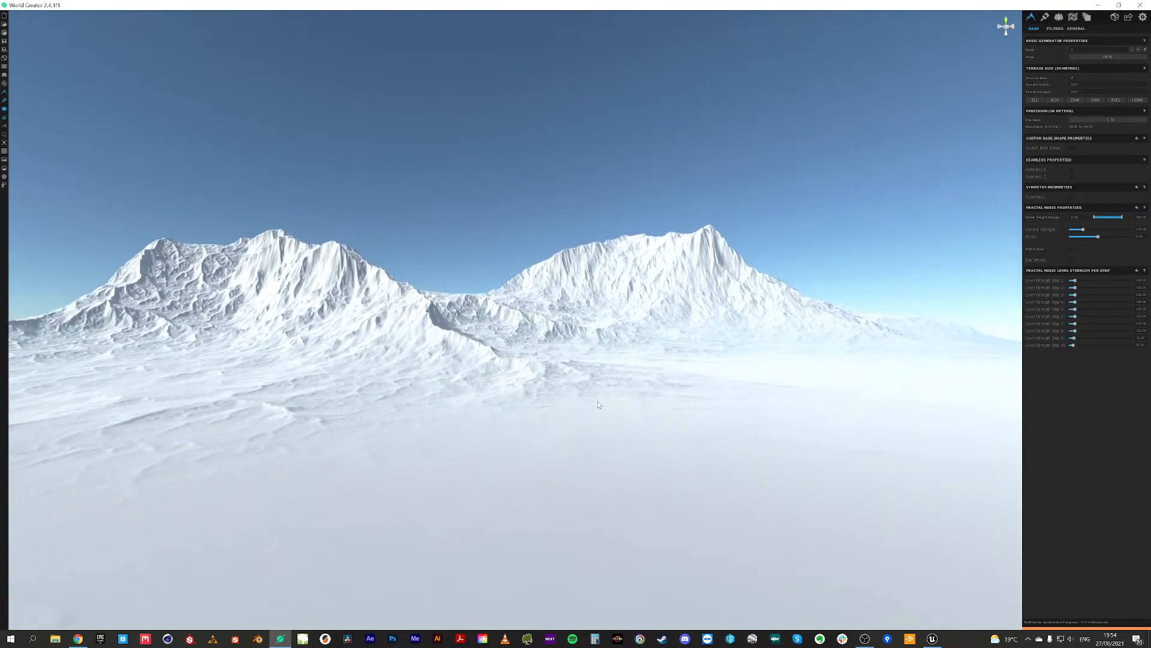
scroll(593, 405, "up", 3)
right_click_drag(591, 405, 581, 435)
scroll(581, 440, "down", 5)
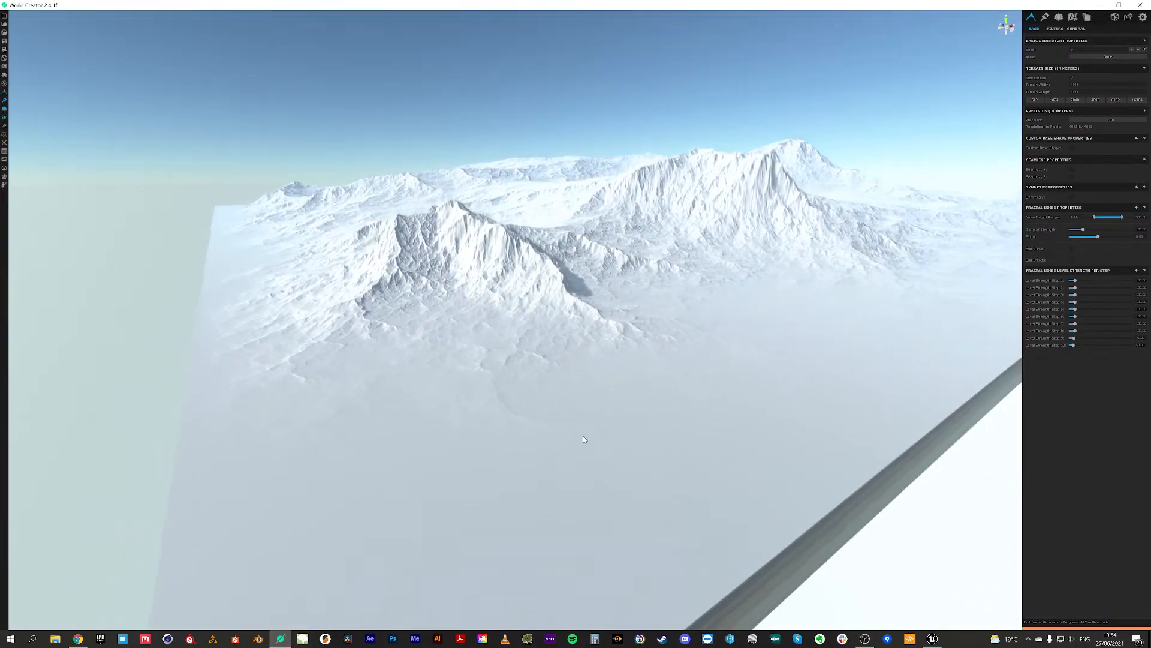
scroll(583, 439, "up", 5)
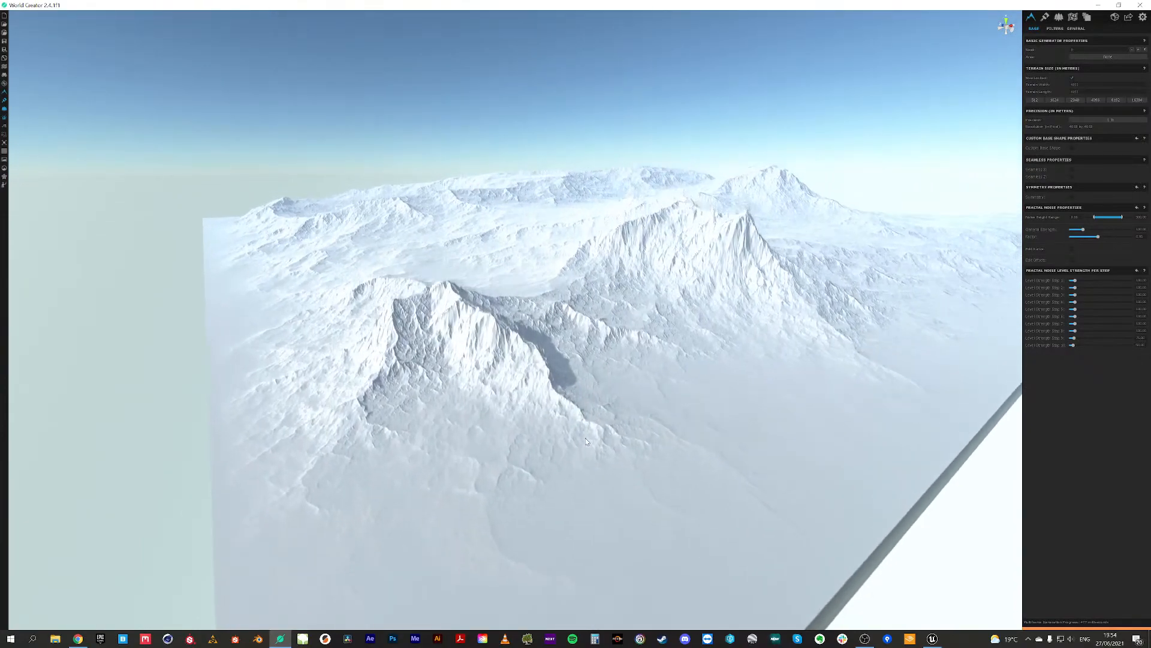
right_click_drag(588, 447, 515, 503)
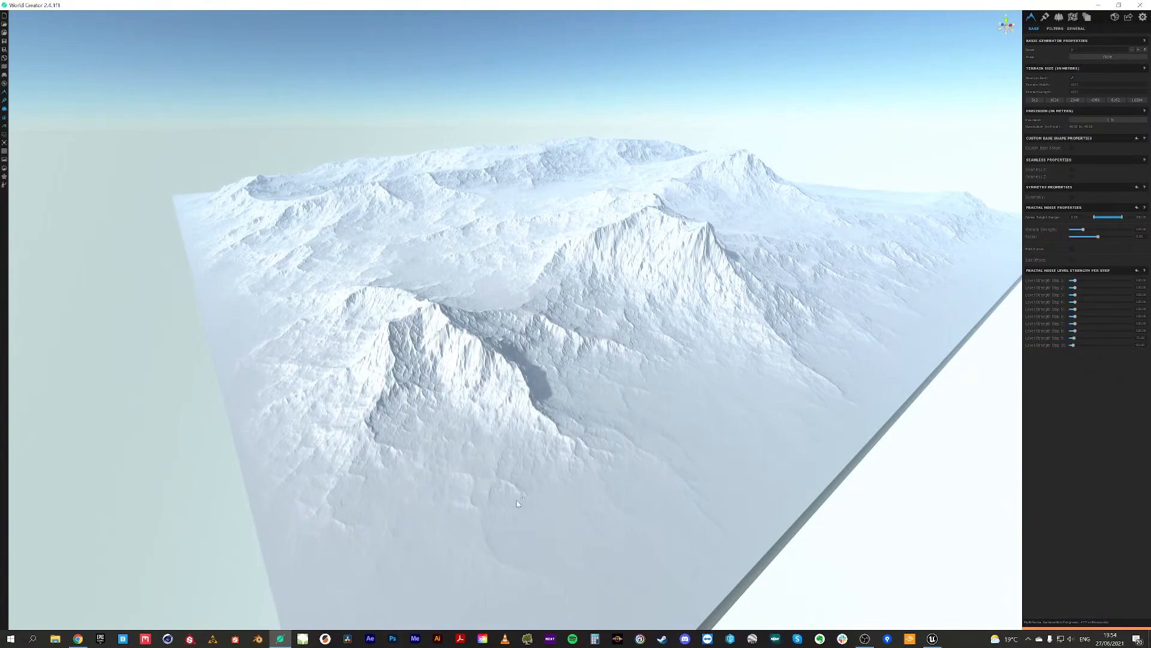
scroll(522, 462, "up", 5)
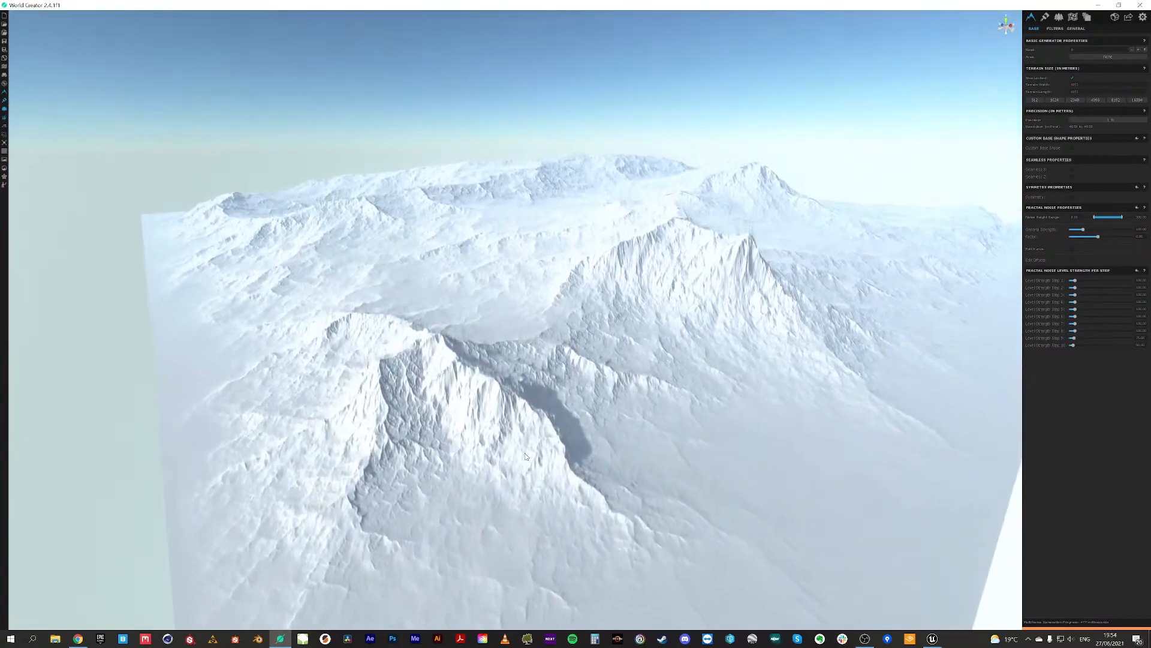
scroll(527, 460, "down", 3)
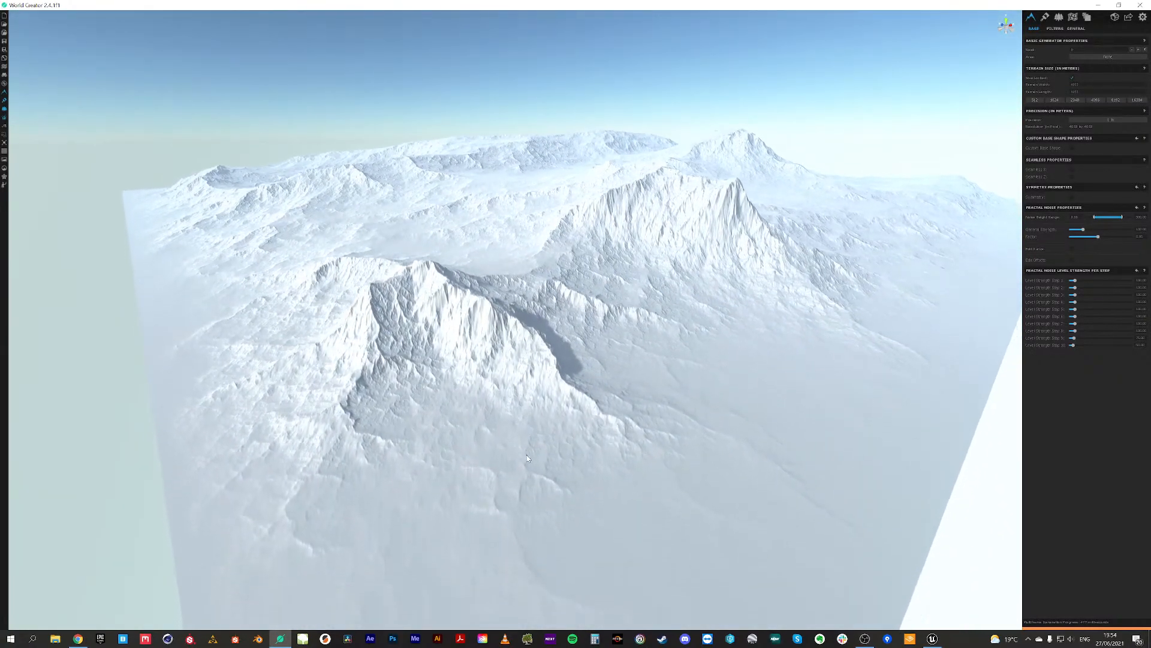
key("e")
key("q")
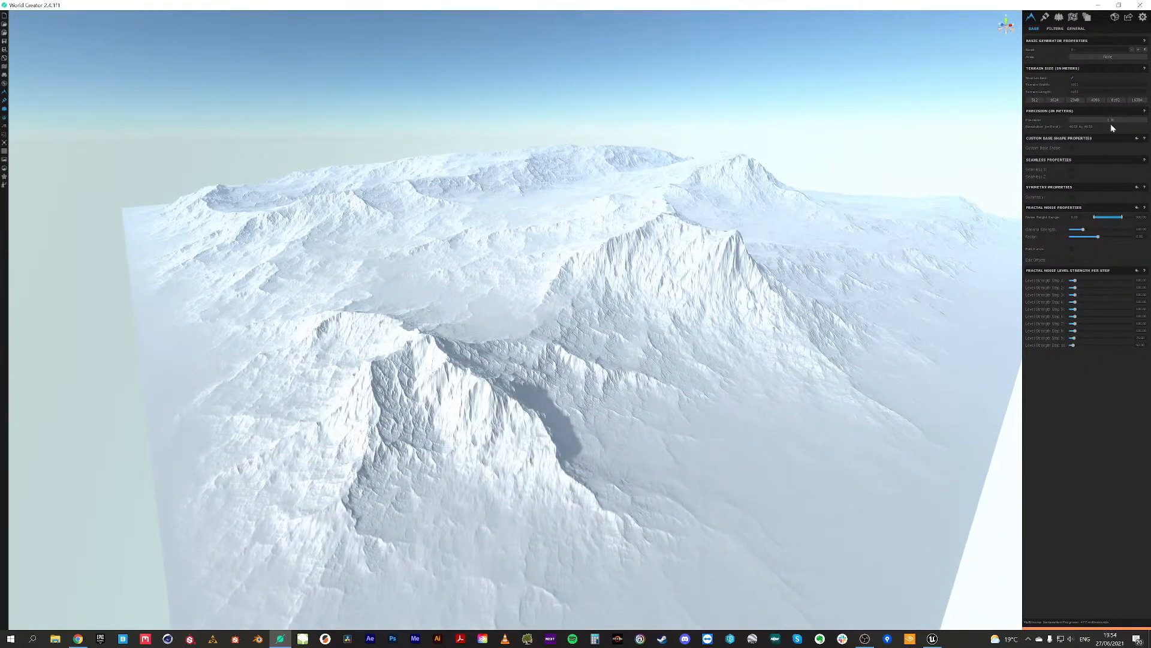
Step: Open the surface export settings and choose Unreal as the game engine
left_click(1129, 17)
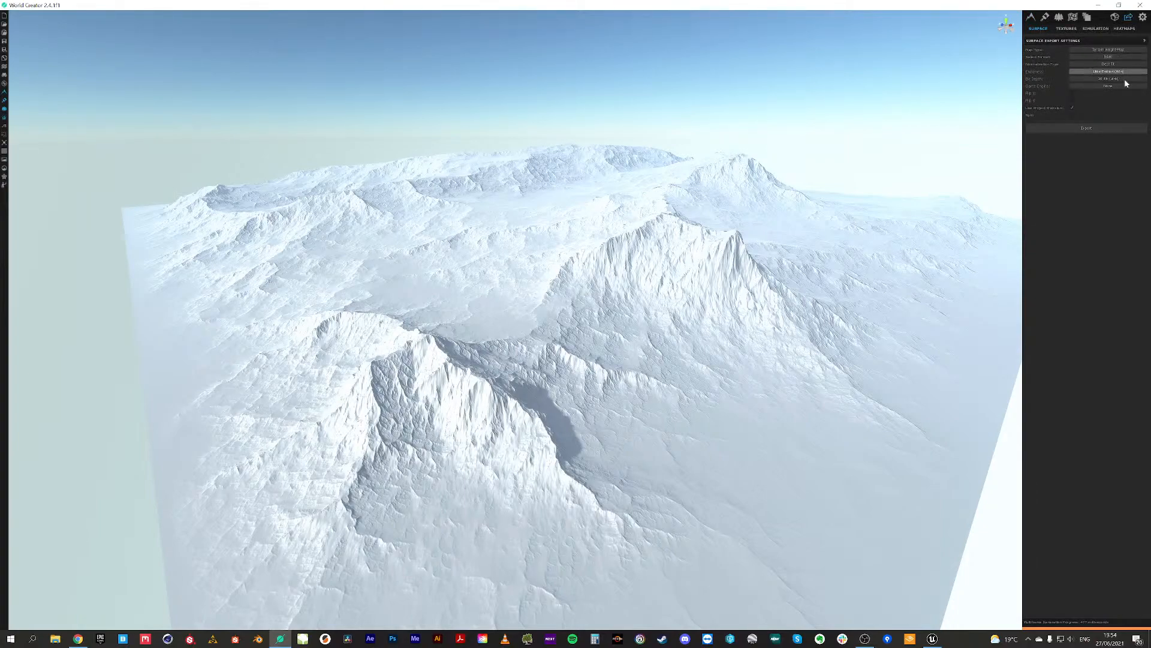
left_click(1101, 88)
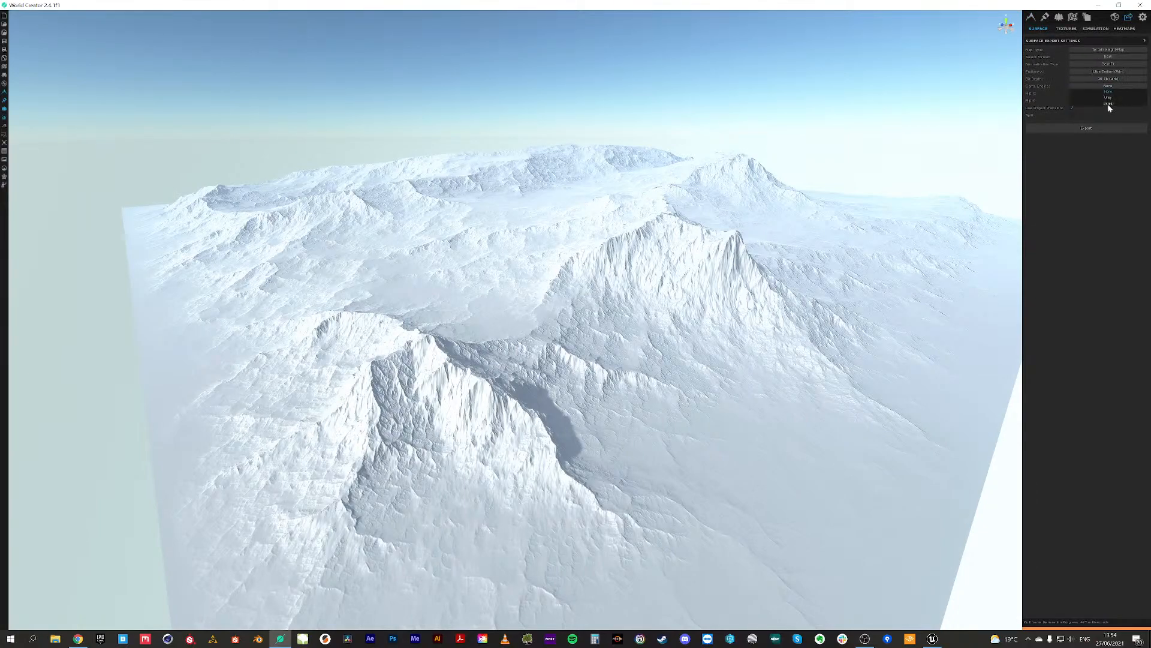
left_click(1107, 103)
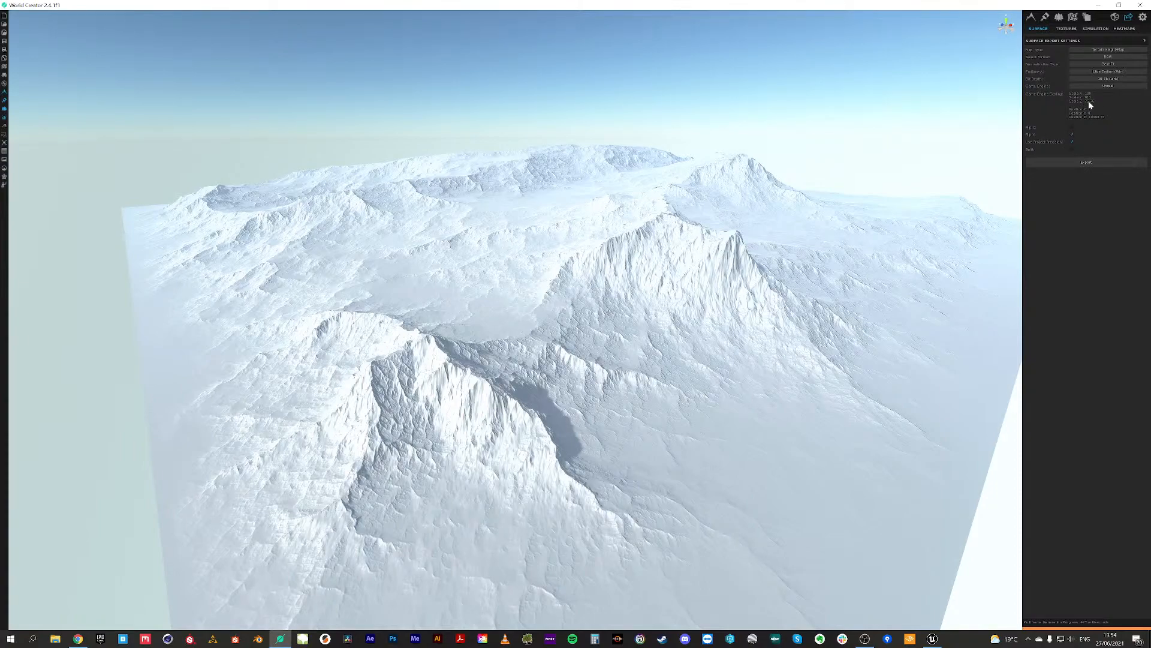
Step: Start the surface export and choose the ue5 test folder inside World Creator on SSD Storage (D:) as its destination
left_click(1087, 163)
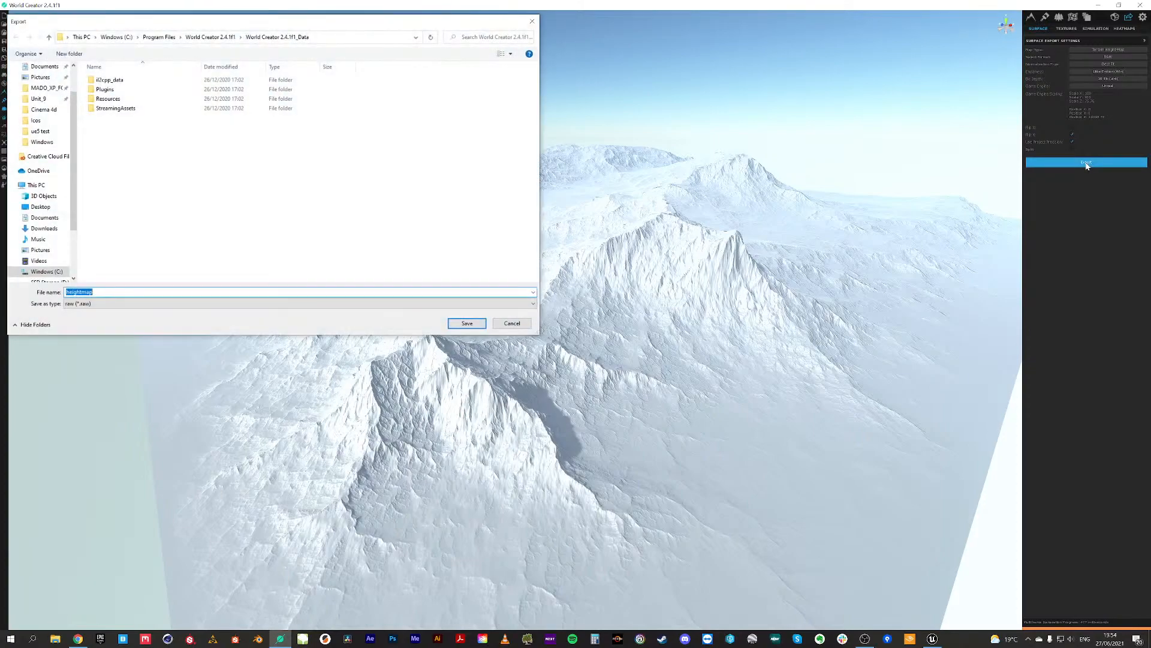
scroll(42, 207, "down", 2)
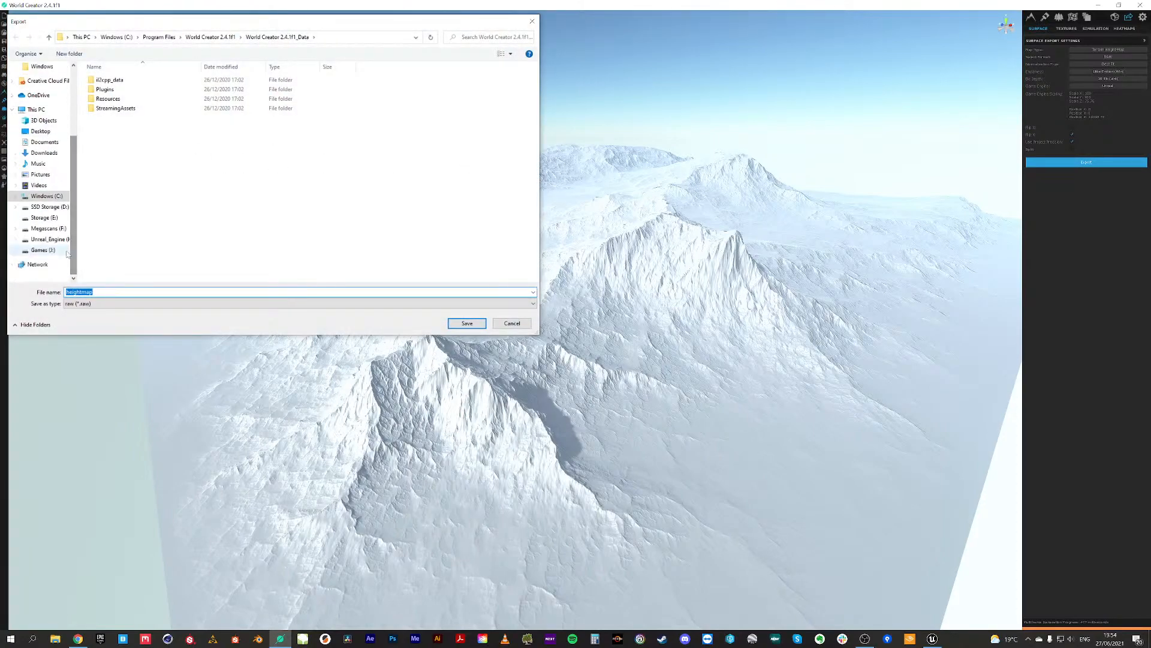
left_click(53, 207)
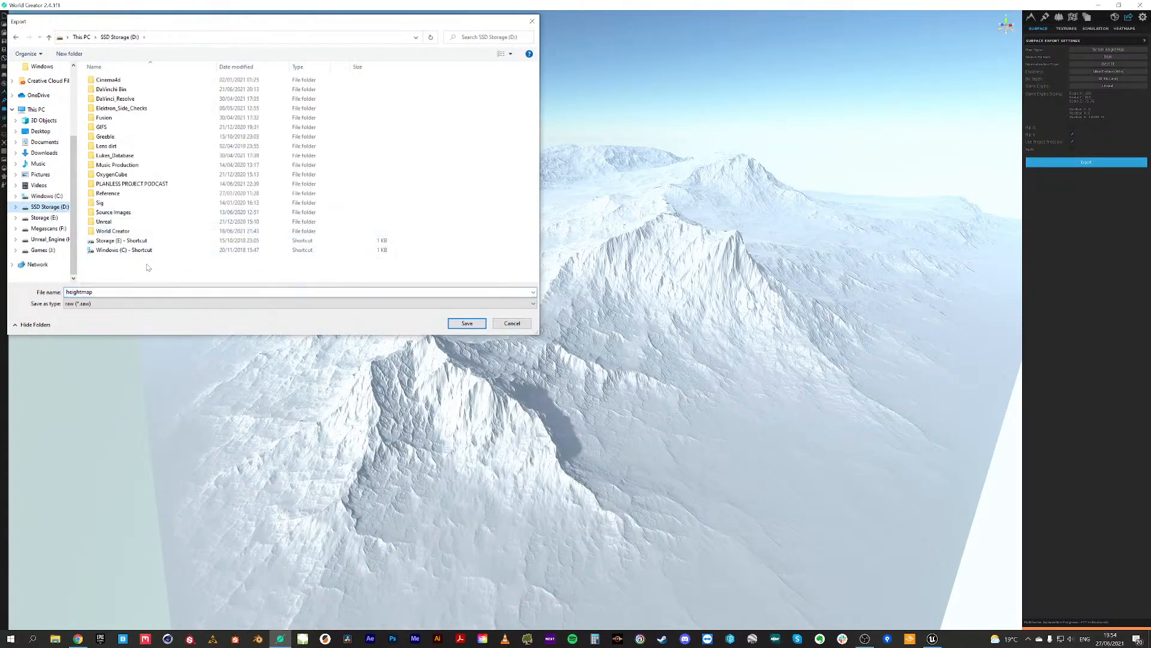
double_click(111, 231)
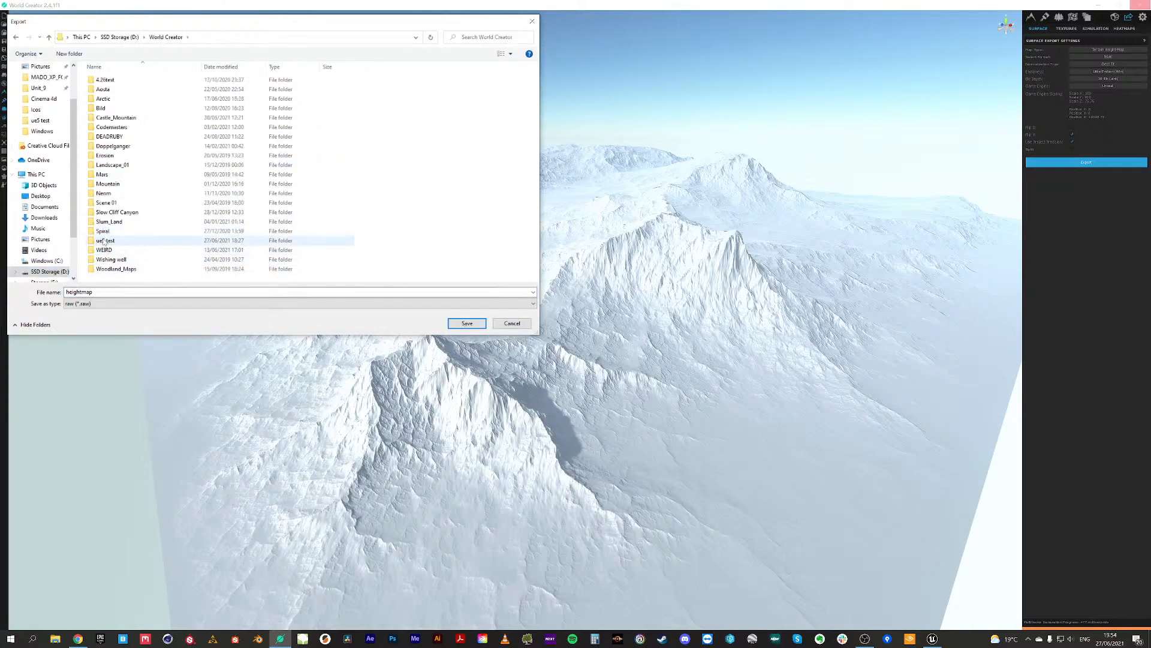
double_click(106, 241)
left_click(142, 293)
key("BackSpace")
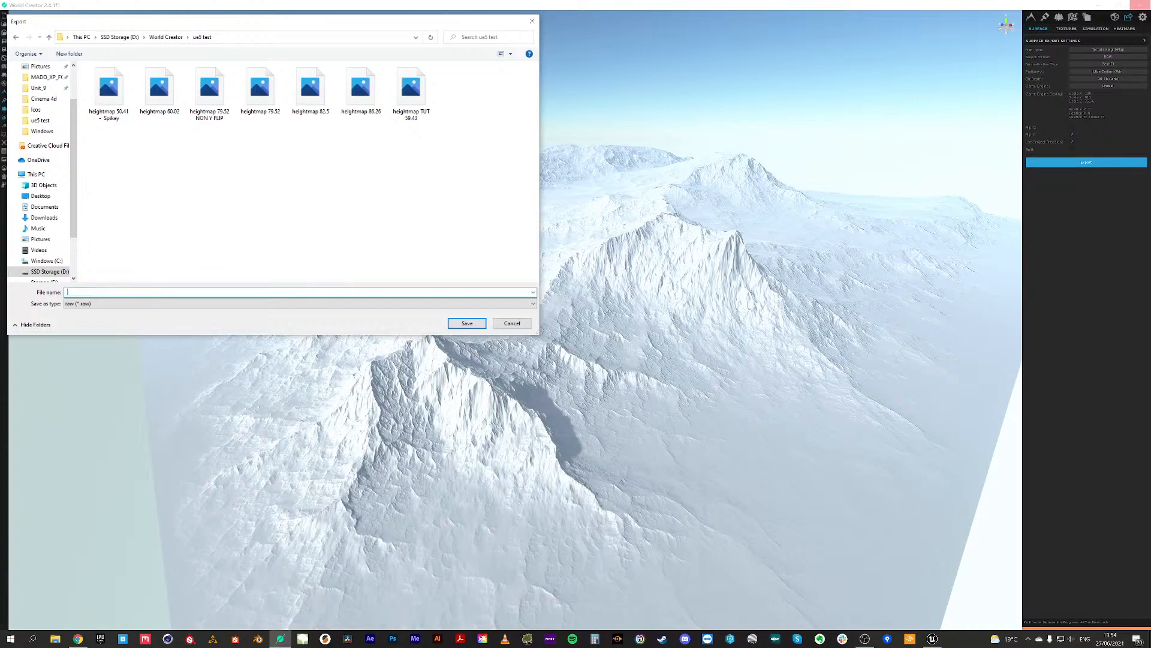
Step: Name the raw export file "heightmap 75.76" and save it
left_click(209, 93)
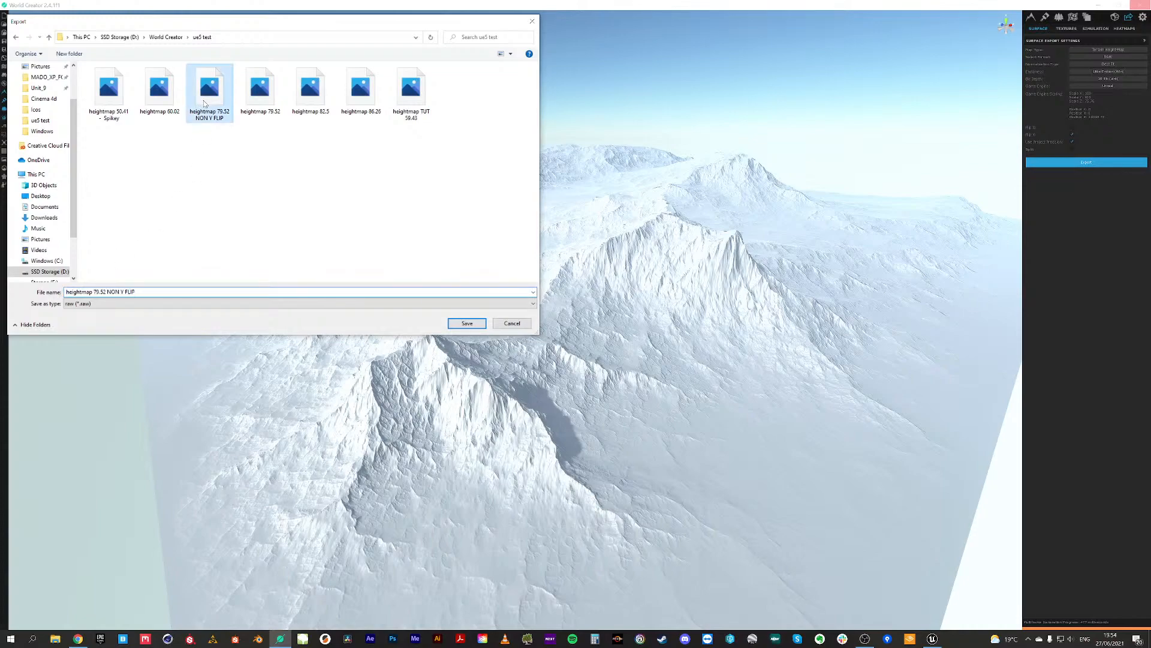
left_click(96, 292)
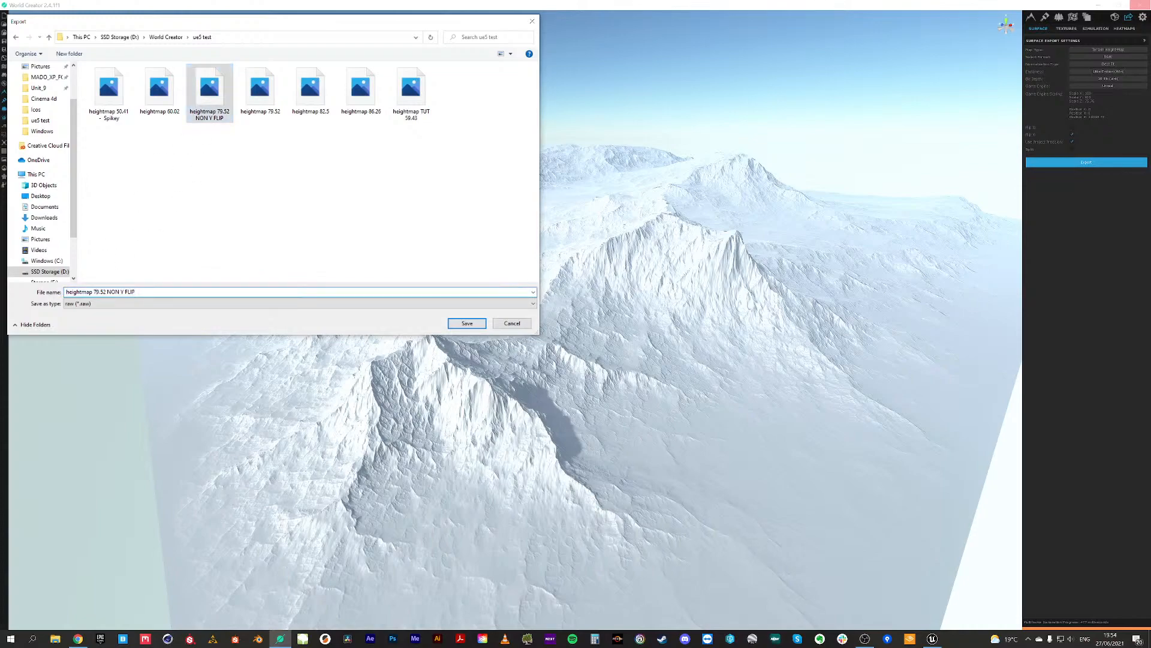
left_click_drag(106, 292, 137, 292)
type("75.76")
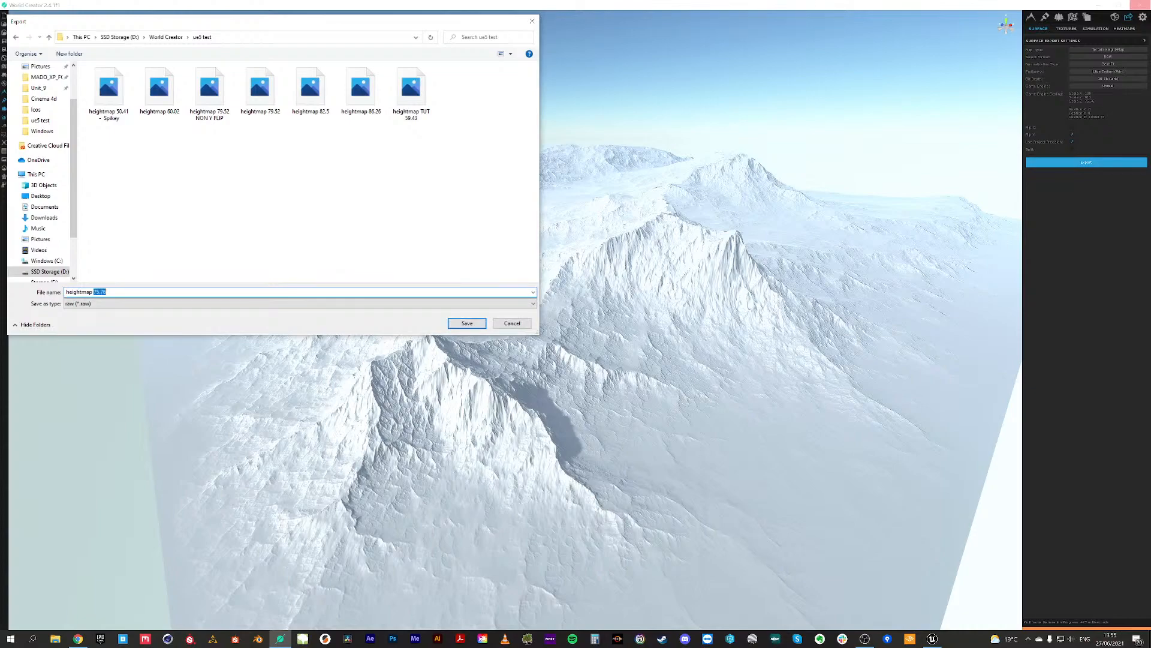
left_click(467, 324)
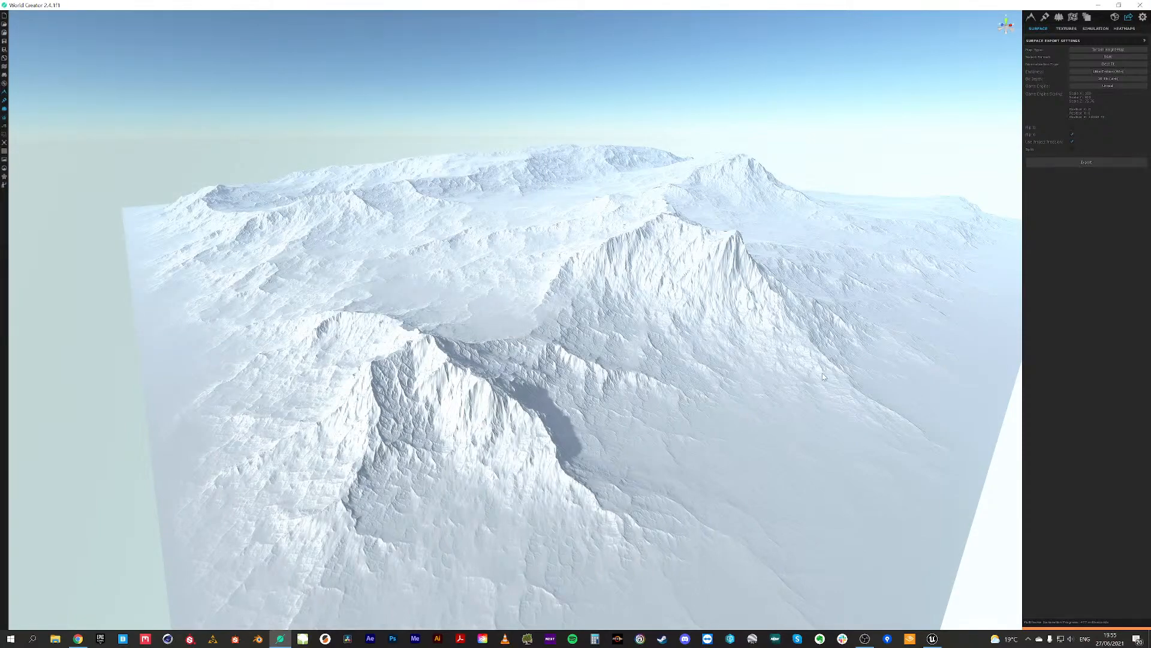
Step: Switch to Unreal Engine and set up a new landscape imported from the heightmap 75.76 file with a Z scale of 75.76
left_click(1100, 5)
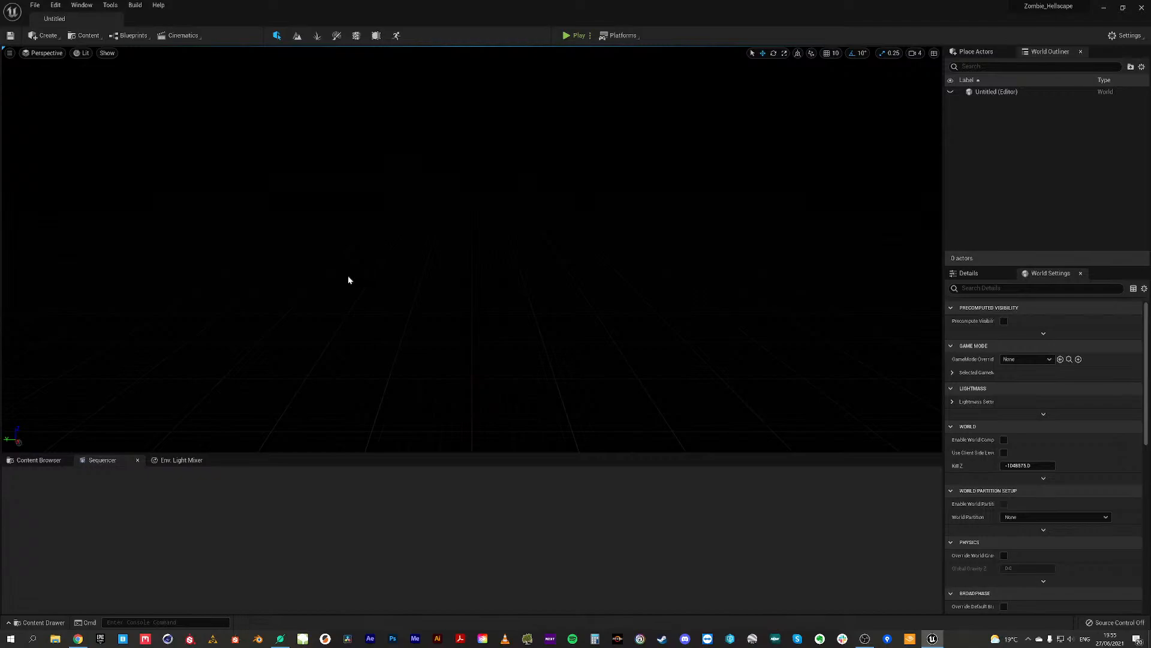
left_click(297, 36)
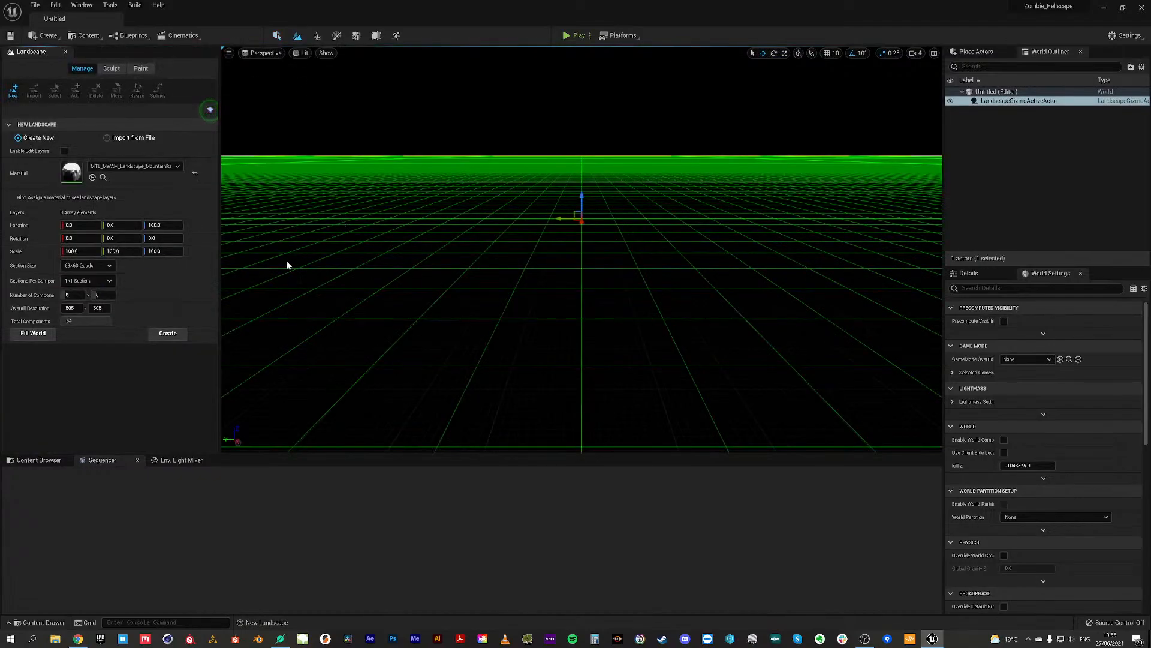
left_click(107, 138)
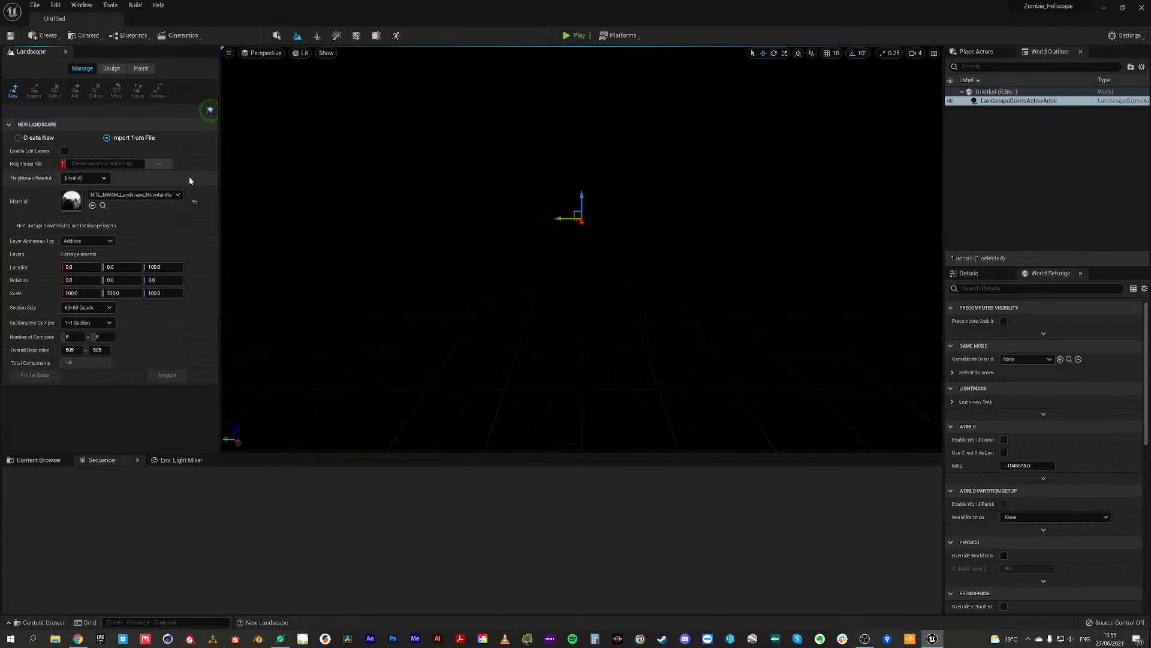
left_click(160, 163)
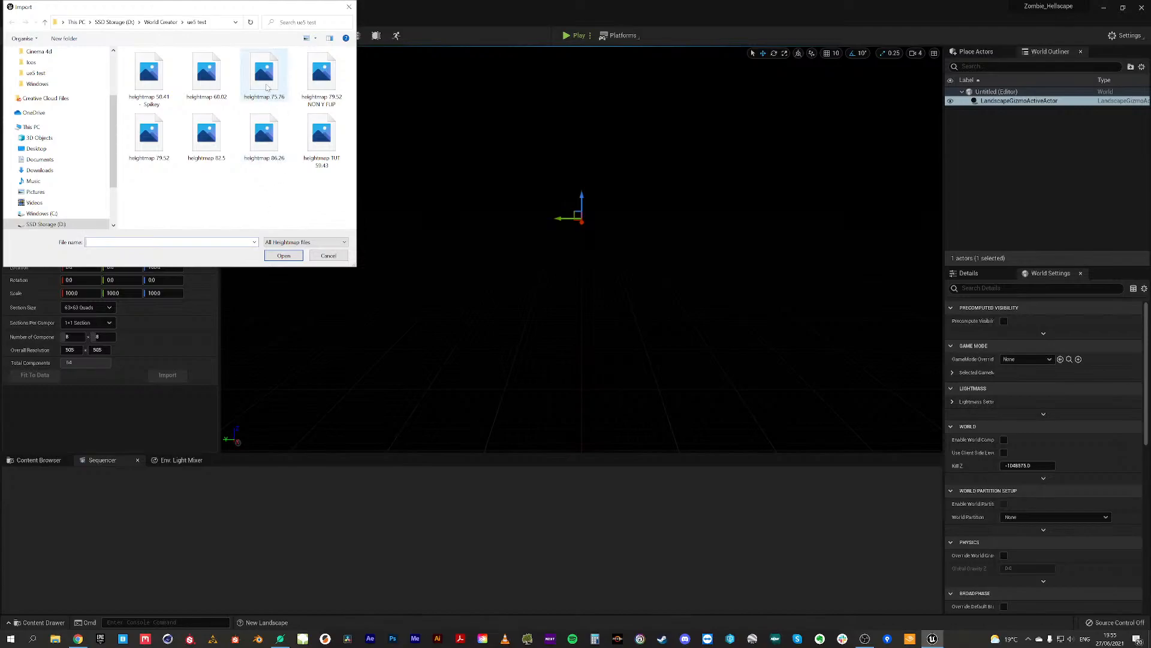
left_click(265, 78)
left_click(292, 256)
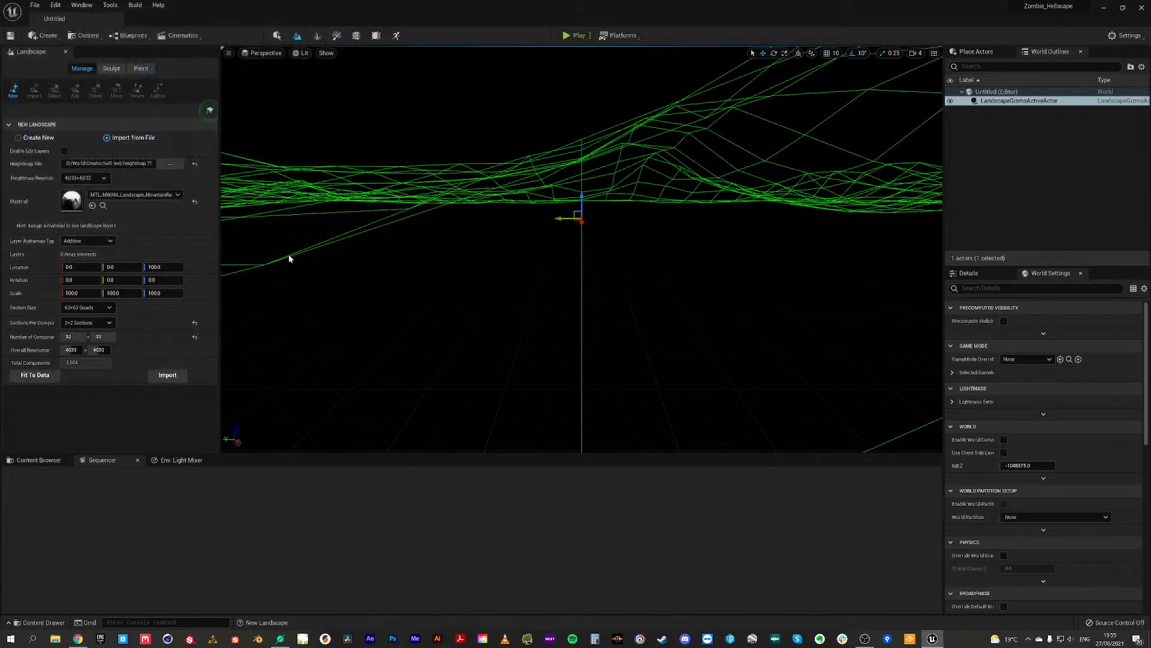
left_click(158, 294)
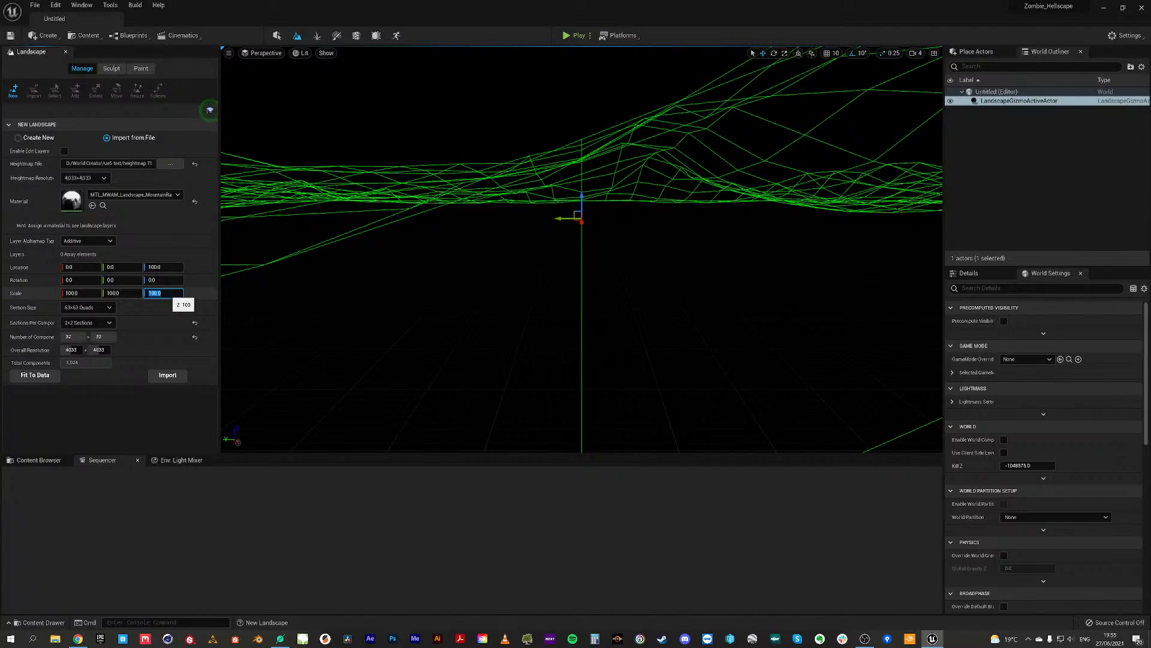
type("75.76")
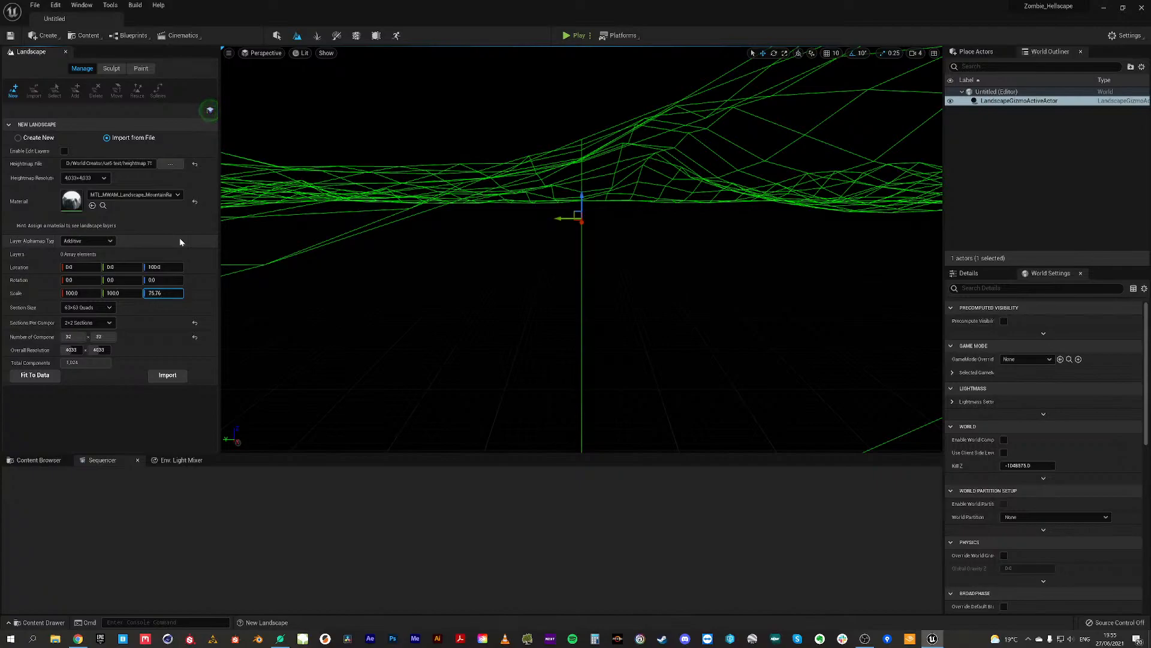
Step: Assign the MountainRangeExample landscape material from the MWAutoMaterial folder to the new landscape and import it
left_click(39, 460)
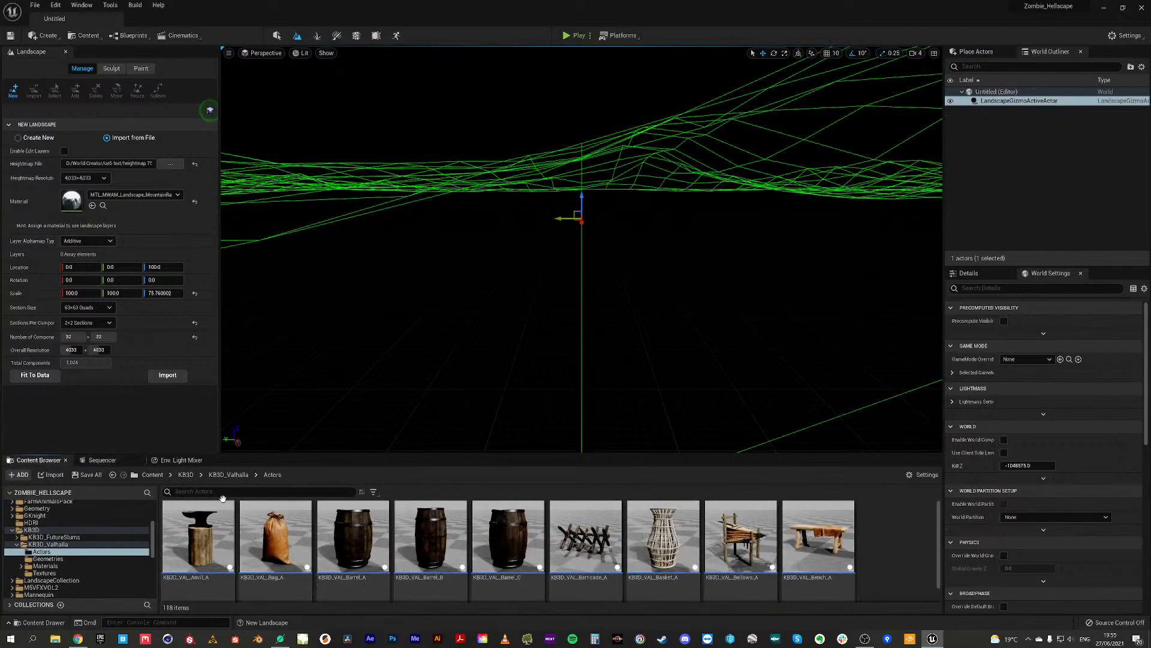
left_click(152, 474)
scroll(365, 567, "down", 2)
scroll(545, 586, "down", 3)
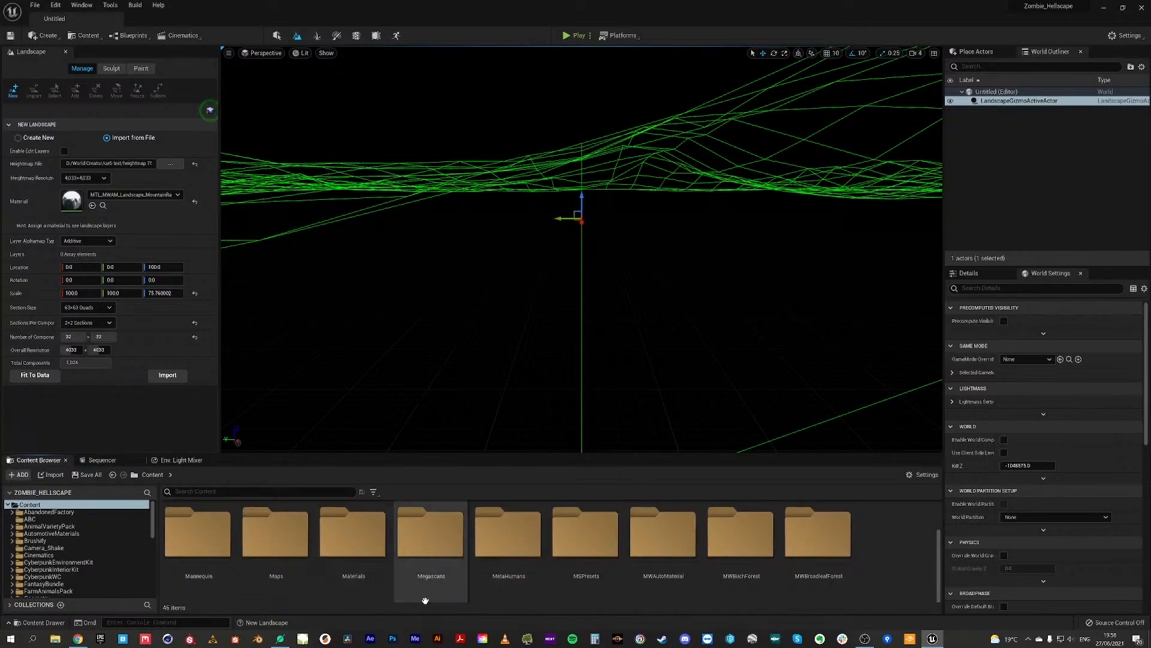
scroll(602, 597, "down", 1)
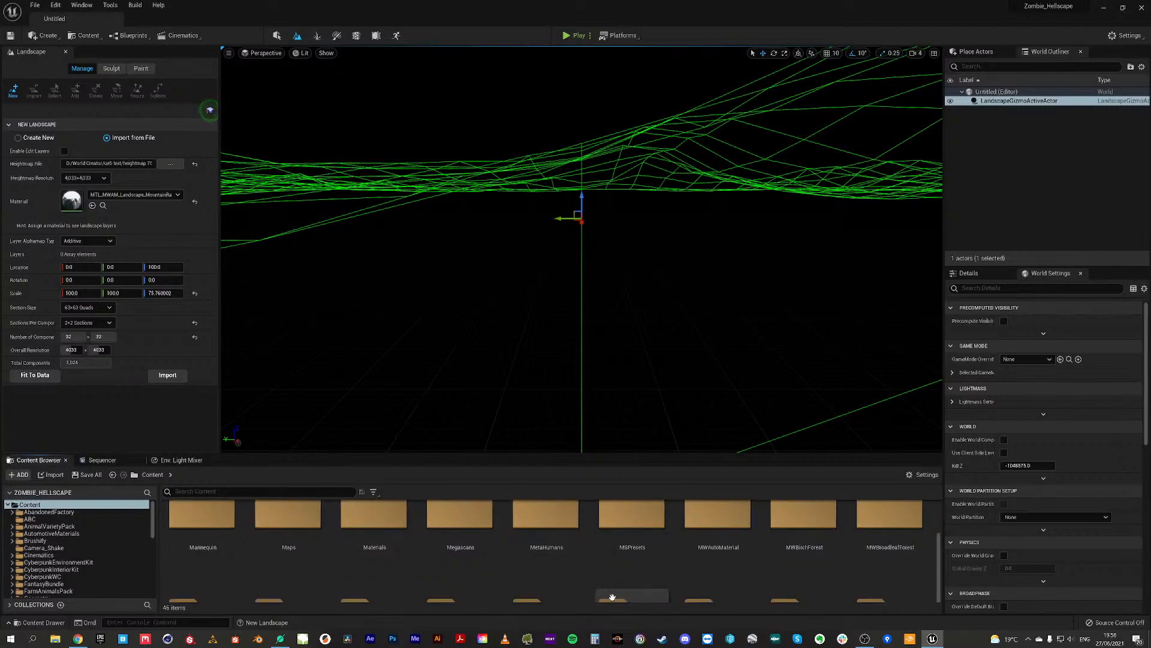
scroll(606, 597, "up", 1, "ctrl")
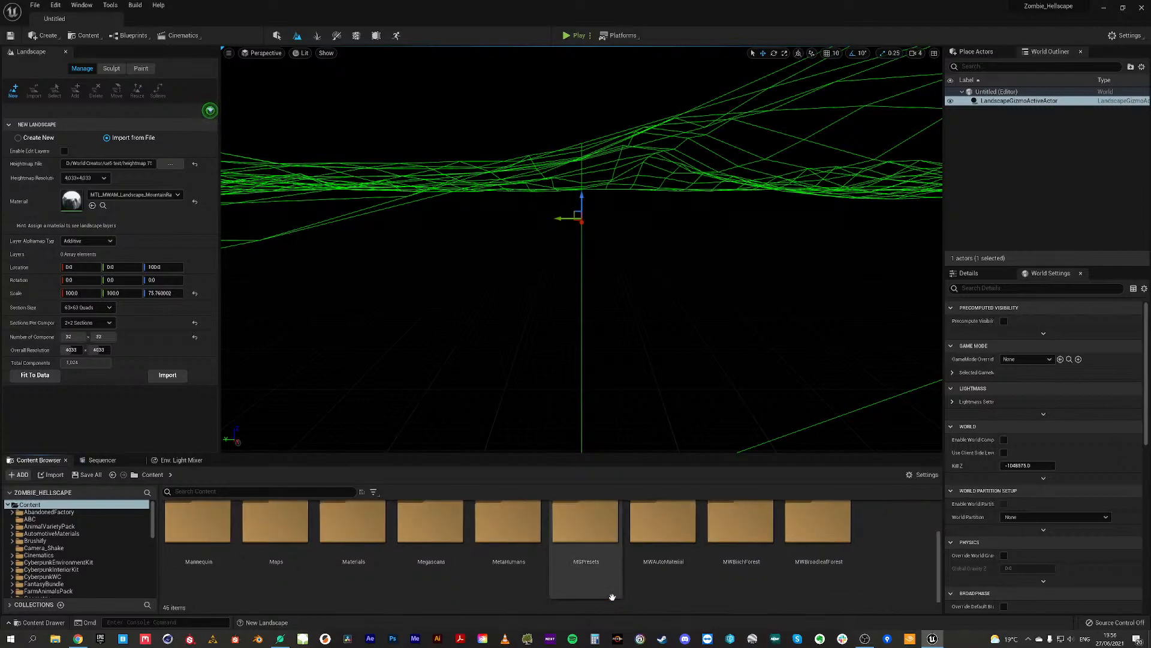
double_click(664, 531)
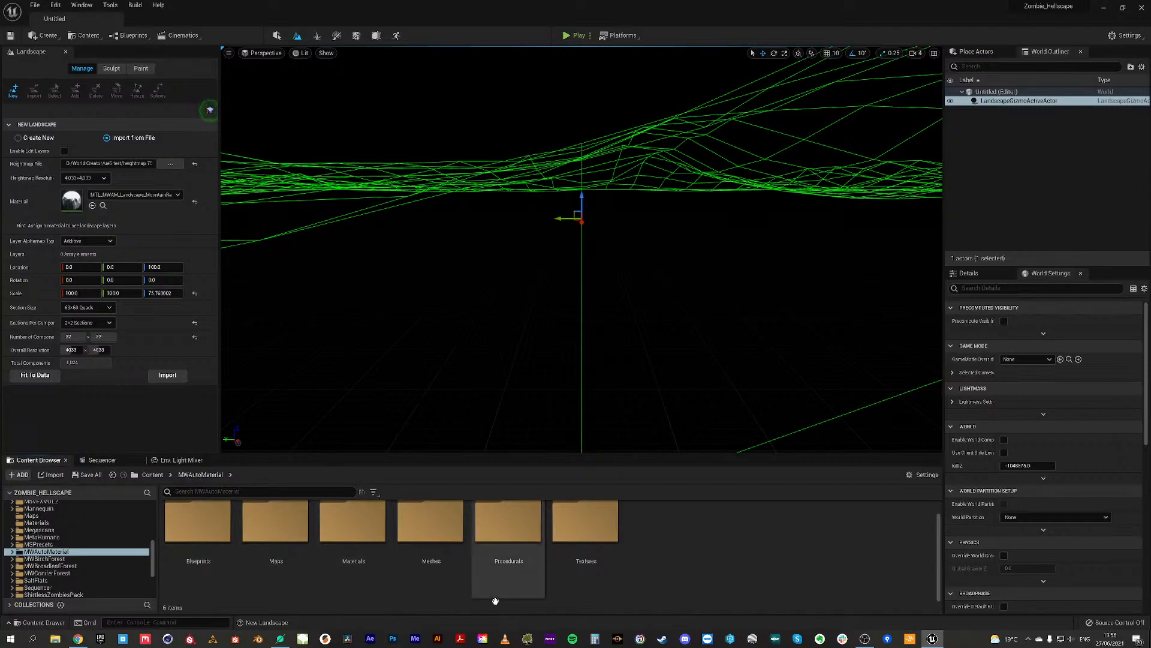
double_click(353, 528)
double_click(353, 523)
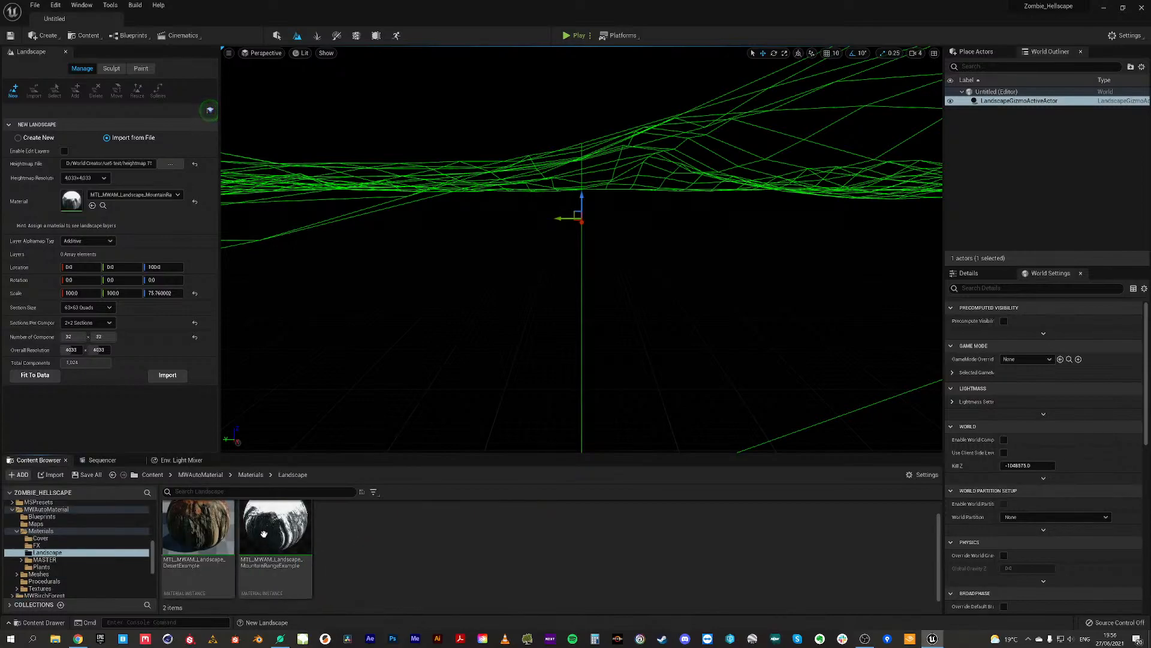
left_click_drag(270, 528, 66, 186)
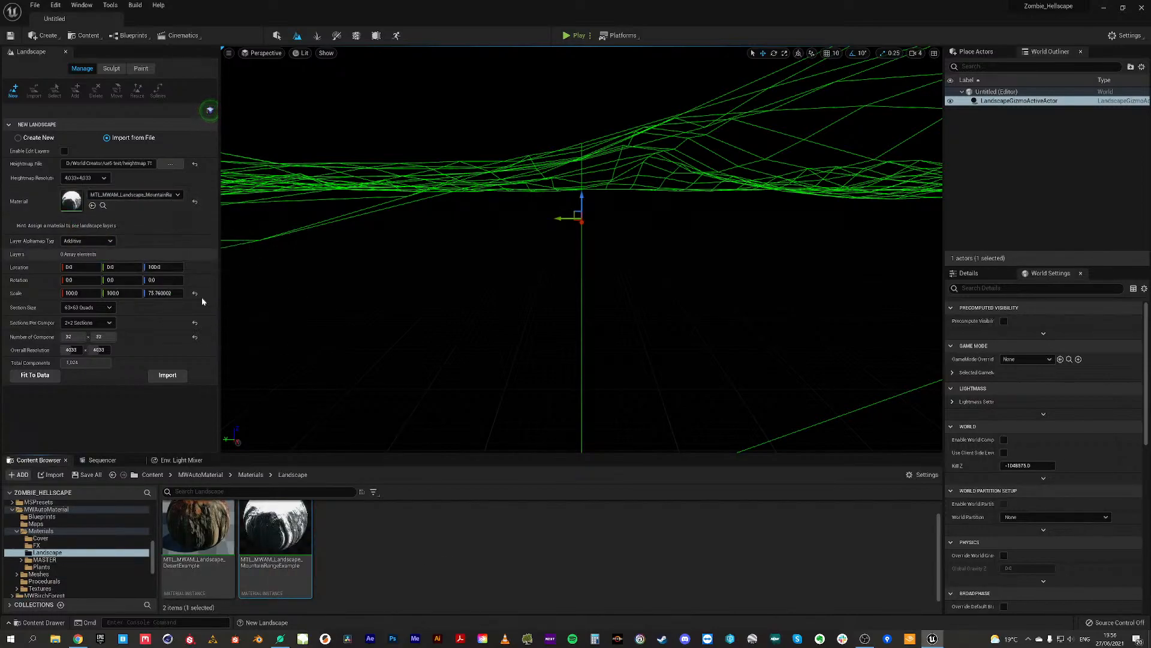
left_click(168, 376)
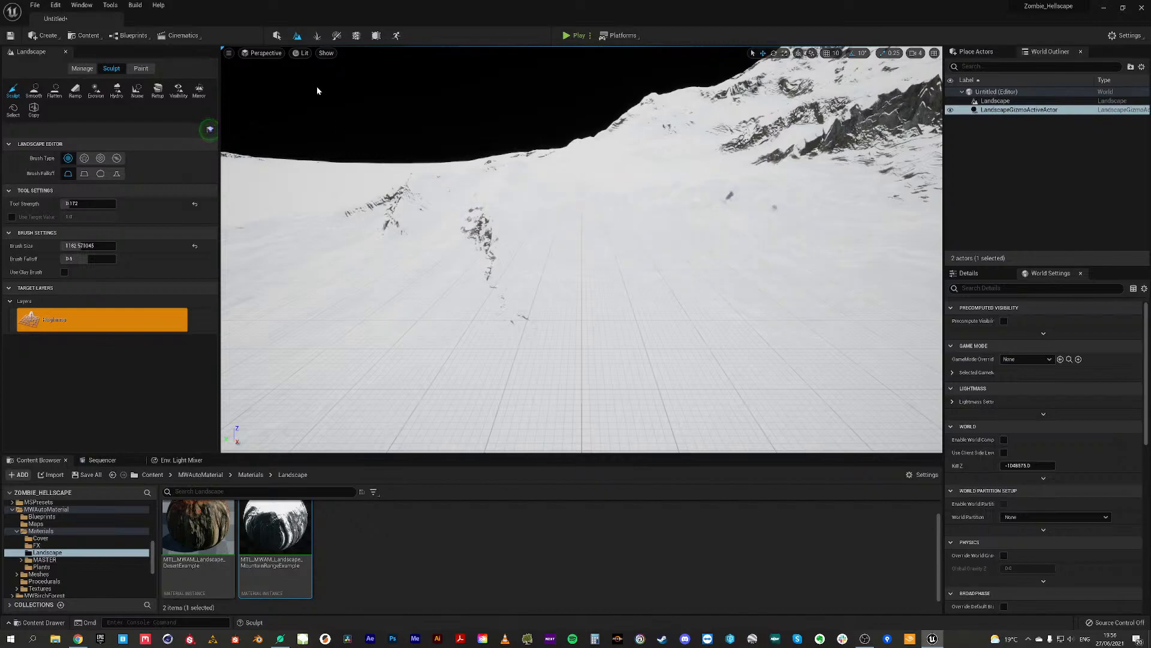
Step: Return to selection mode and examine the imported landscape's slopes and valley floor from several viewpoints
left_click(279, 39)
right_click_drag(521, 293, 587, 278)
key("w")
right_click_drag(671, 158, 772, 83)
key("w")
right_click_drag(505, 254, 514, 272)
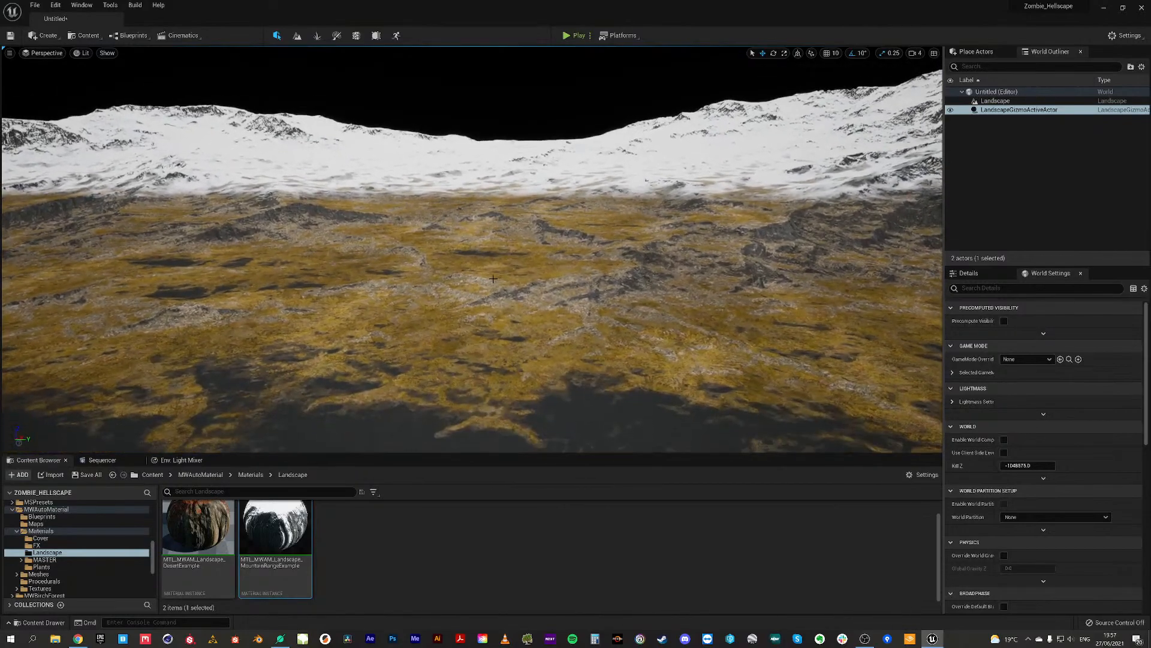
Step: Create a sky light, atmospheric light 0, a sky atmosphere and a volumetric cloud with the Env. Light Mixer
left_click(181, 460)
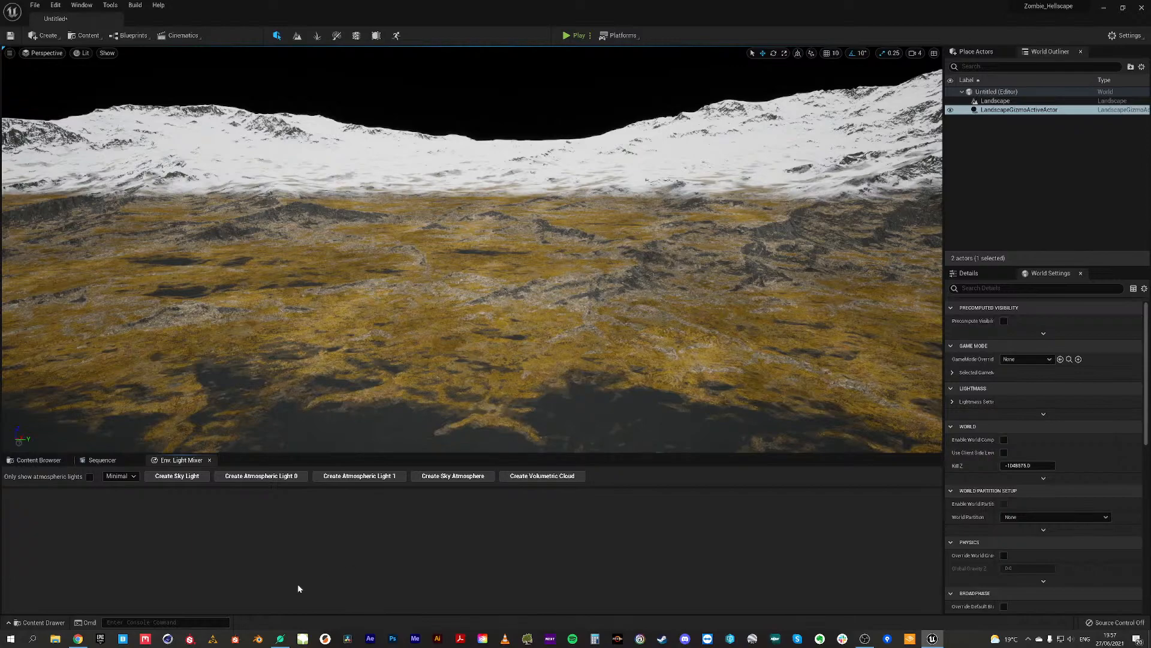
left_click(110, 5)
left_click(88, 5)
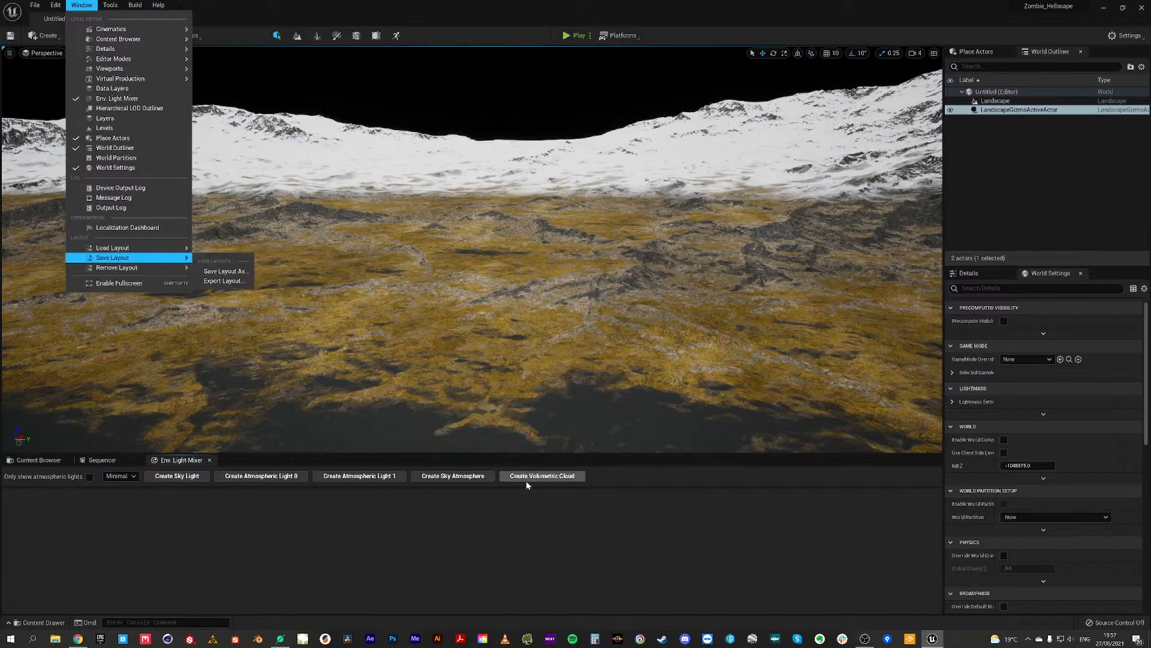
left_click(288, 534)
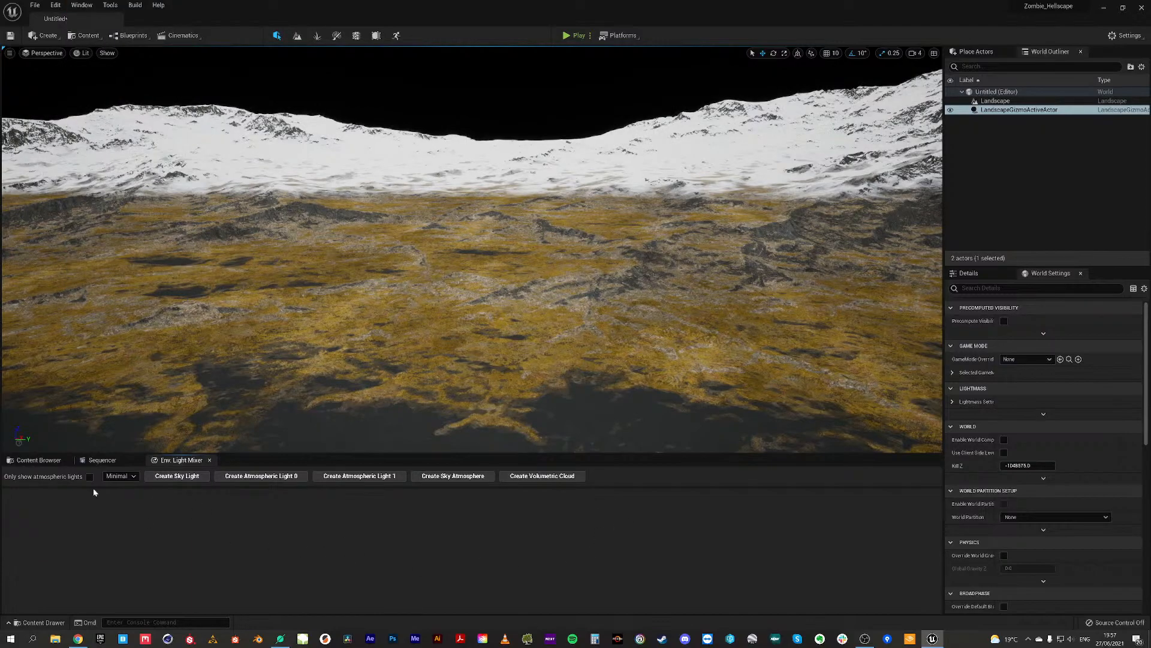
left_click(178, 477)
left_click(185, 478)
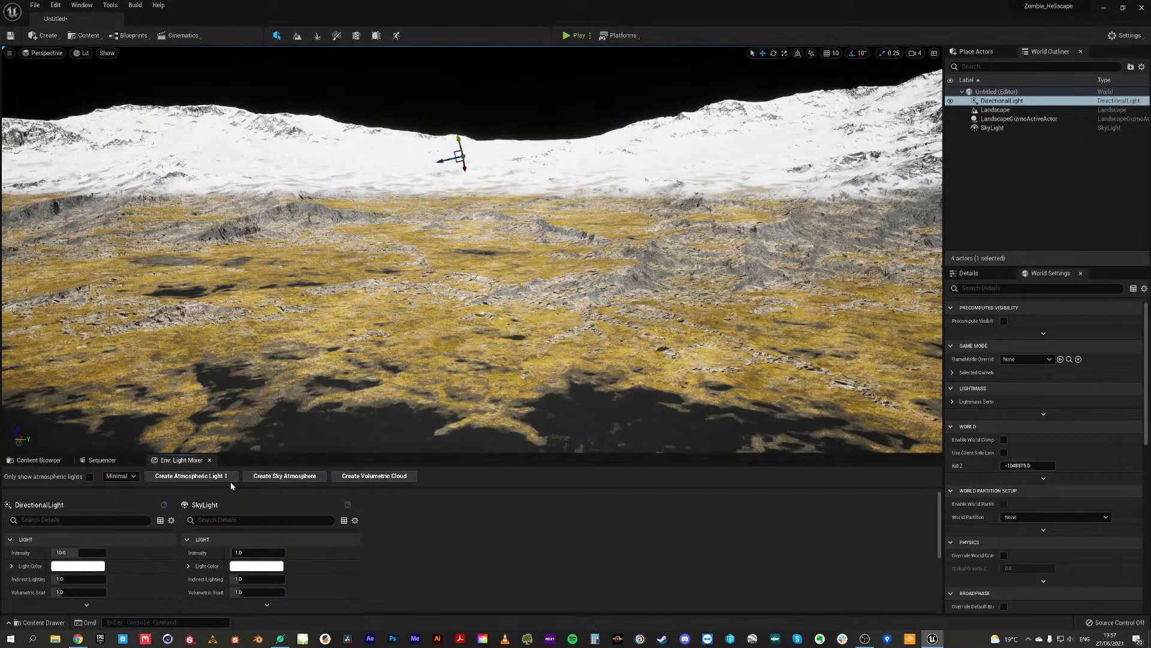
left_click(274, 477)
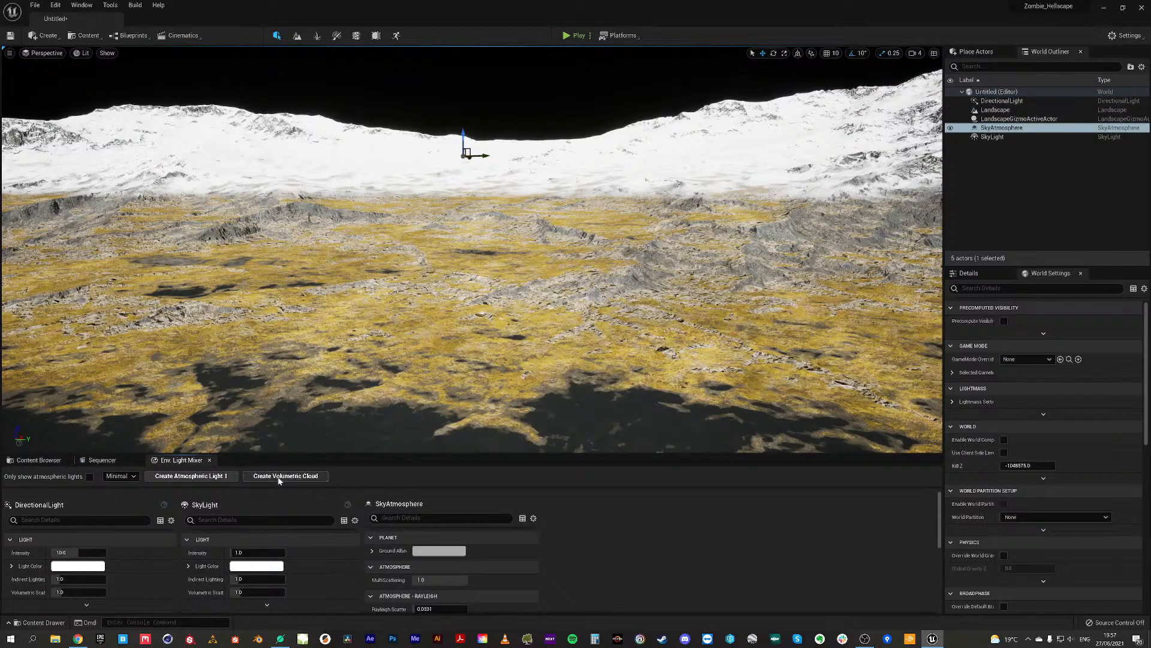
left_click(278, 480)
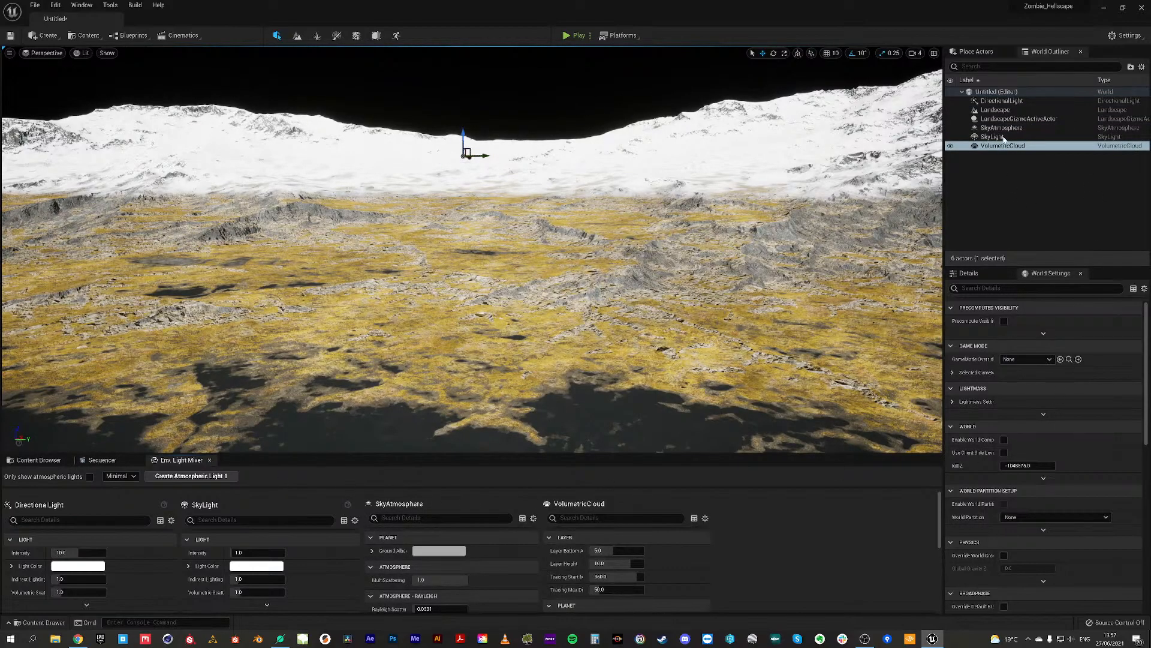
Step: Group the directional light, landscape, sky light and volumetric cloud into a new World Outliner folder
left_click(996, 102)
left_click(997, 109, "ctrl")
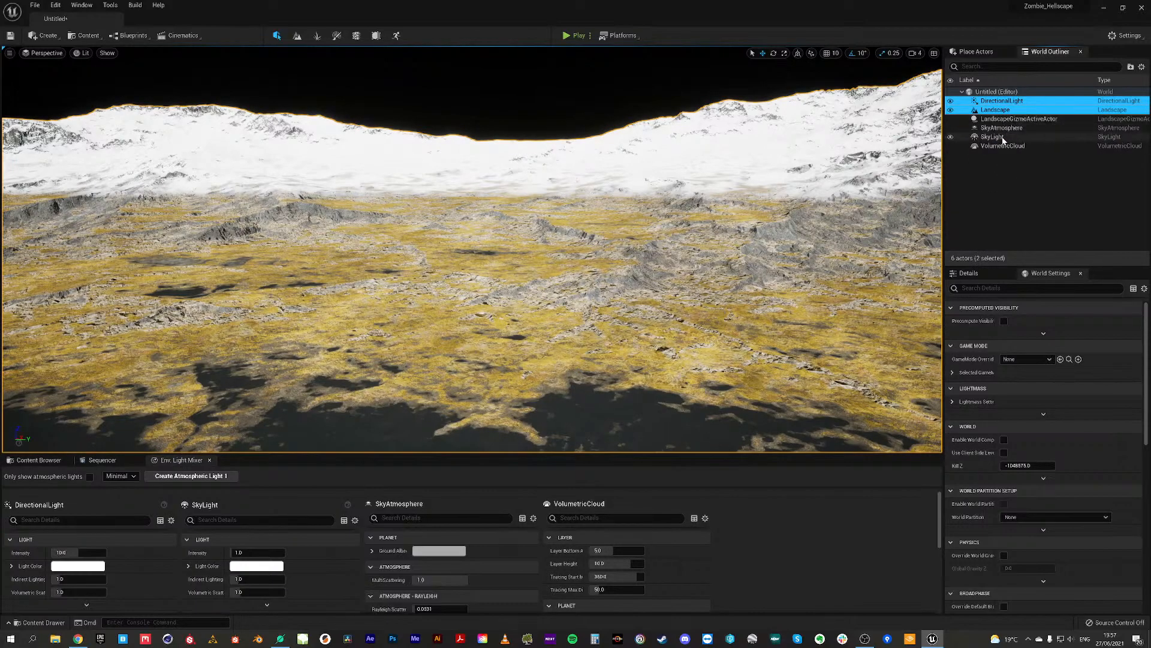
left_click(1002, 137, "ctrl")
left_click(1005, 146, "ctrl")
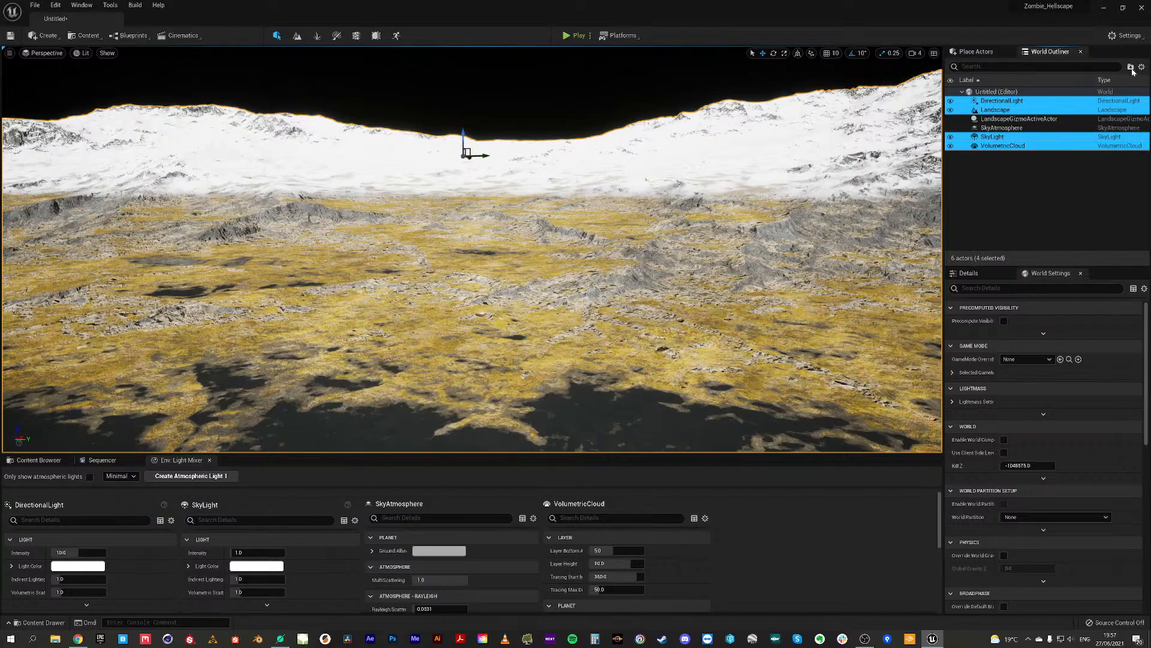
left_click(1131, 67)
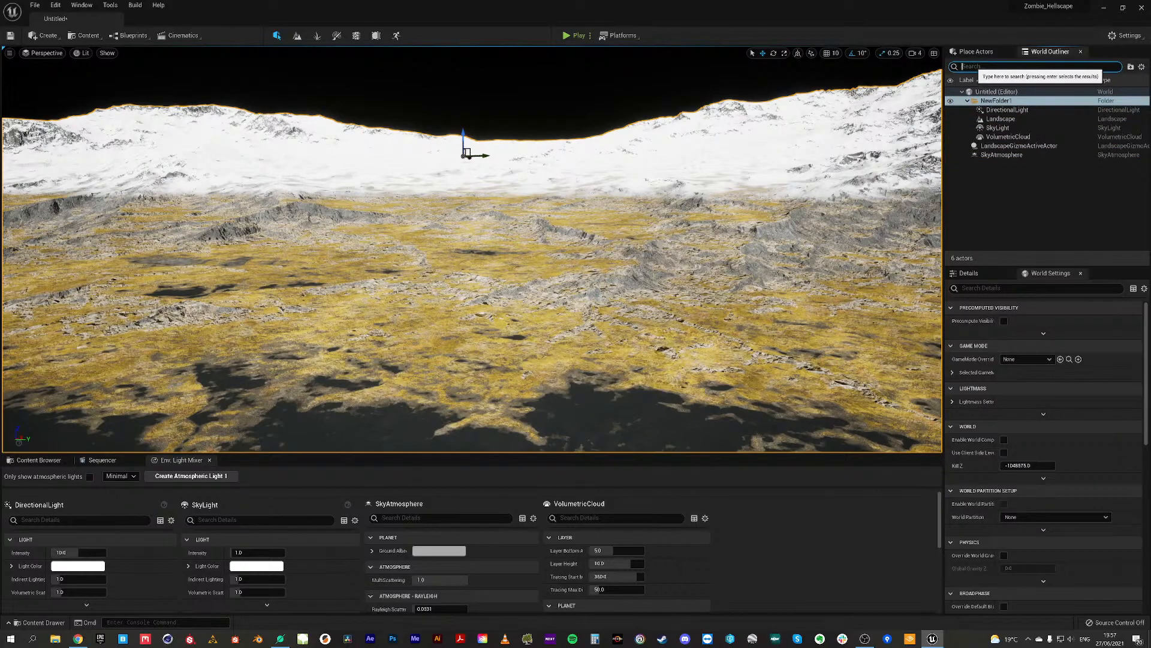
type("Li")
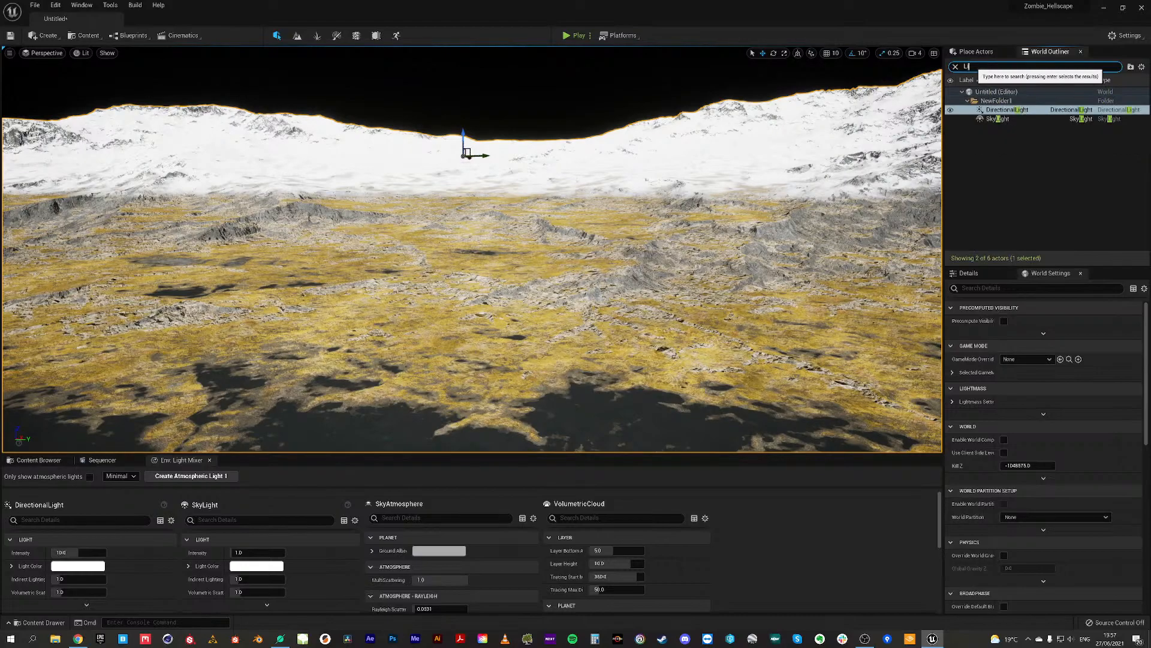
type("ghting")
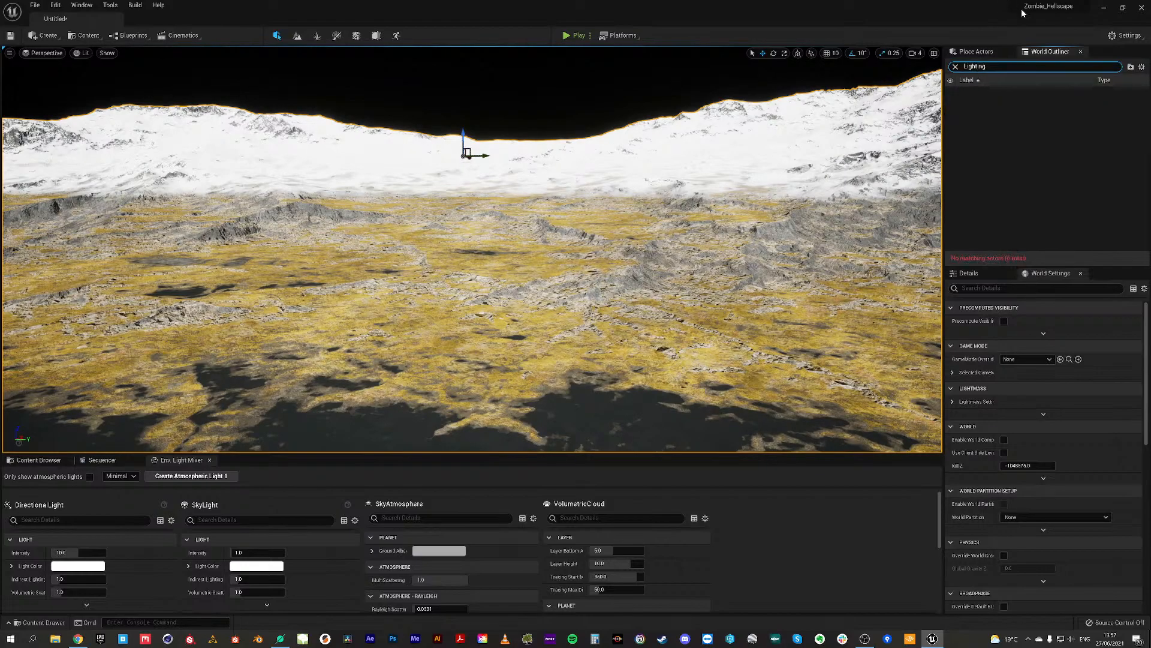
key("Return")
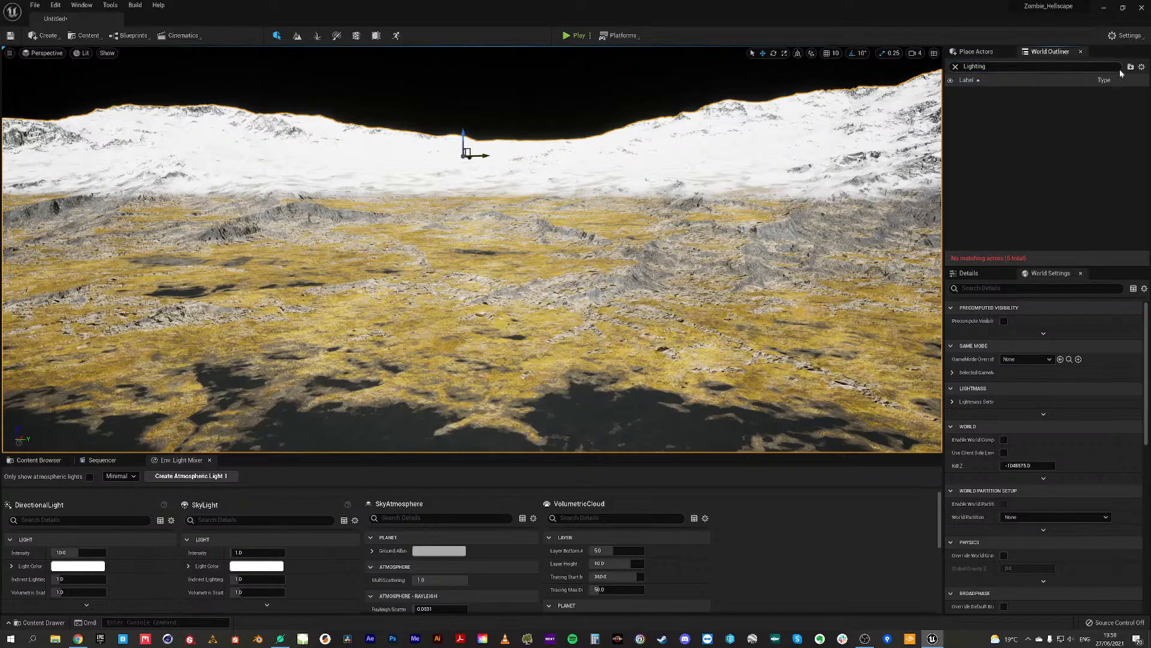
left_click(955, 67)
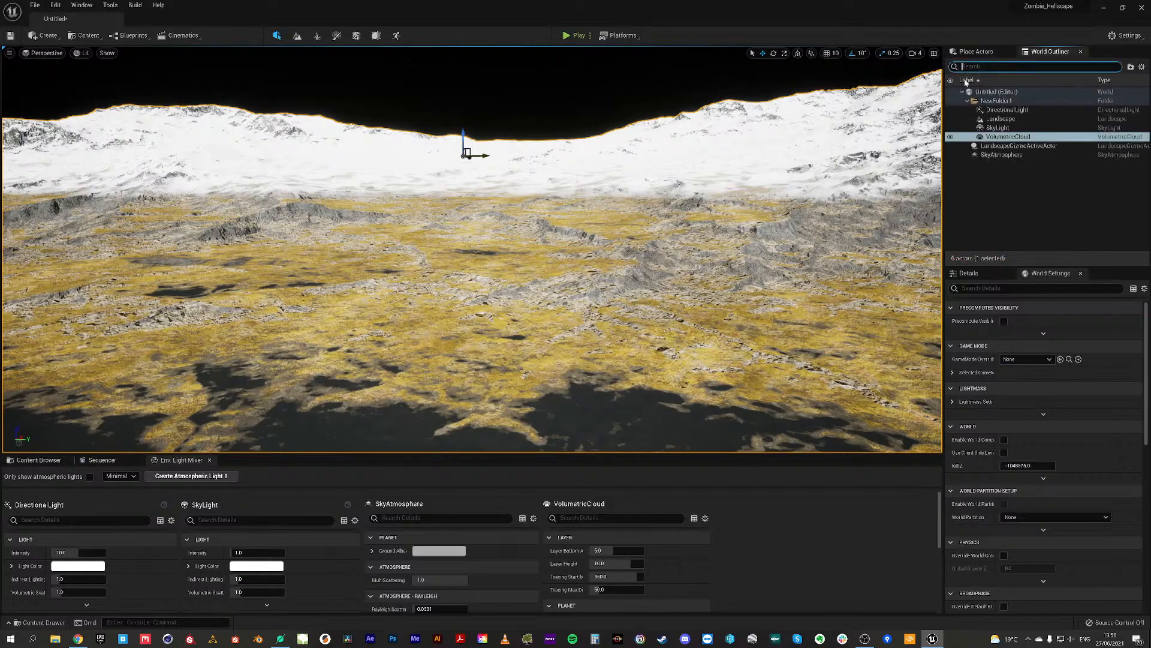
Step: Rename the new World Outliner folder as Lighting
left_click(1005, 100)
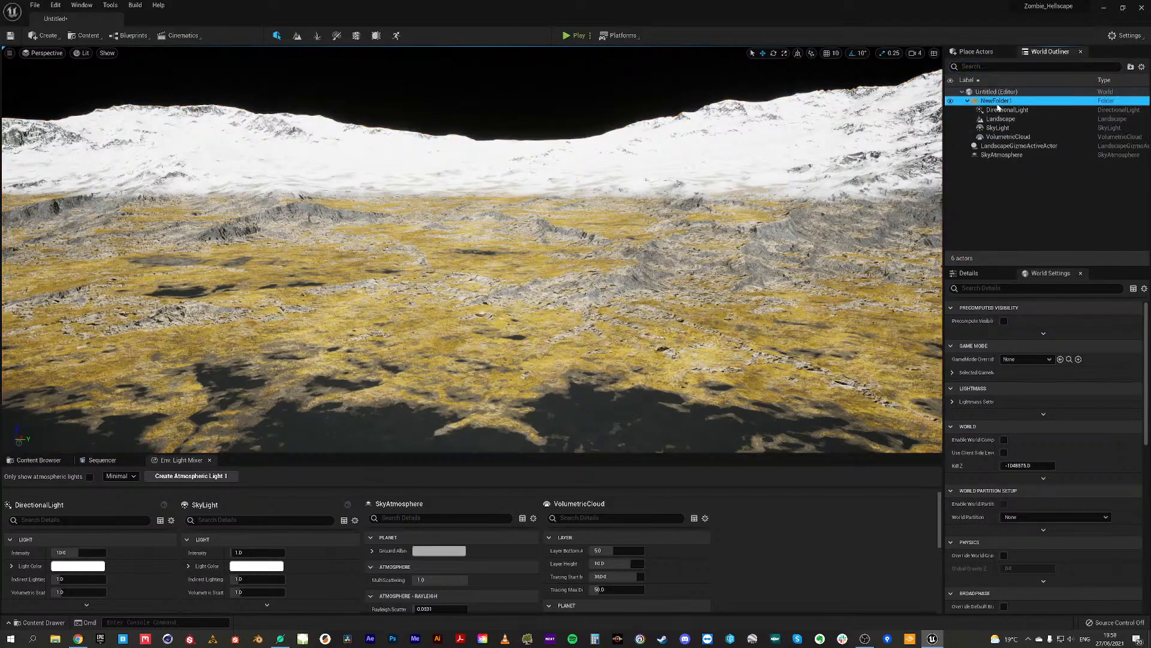
left_click(1004, 194)
left_click(993, 102)
key("F2")
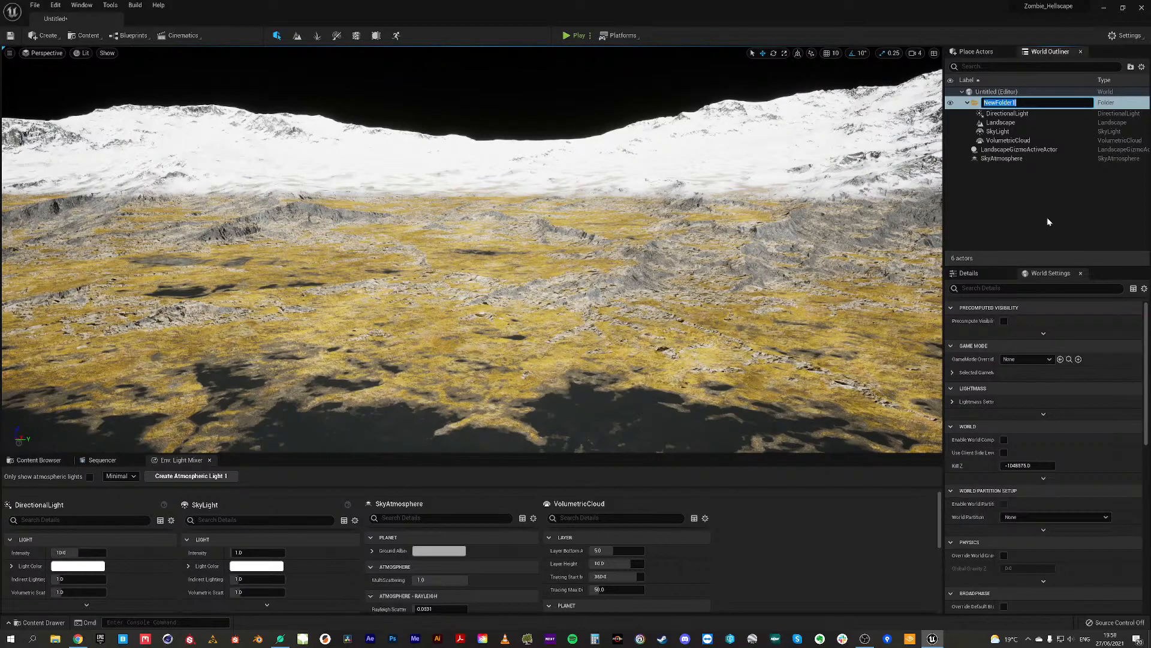
type("Lighting")
key("Return")
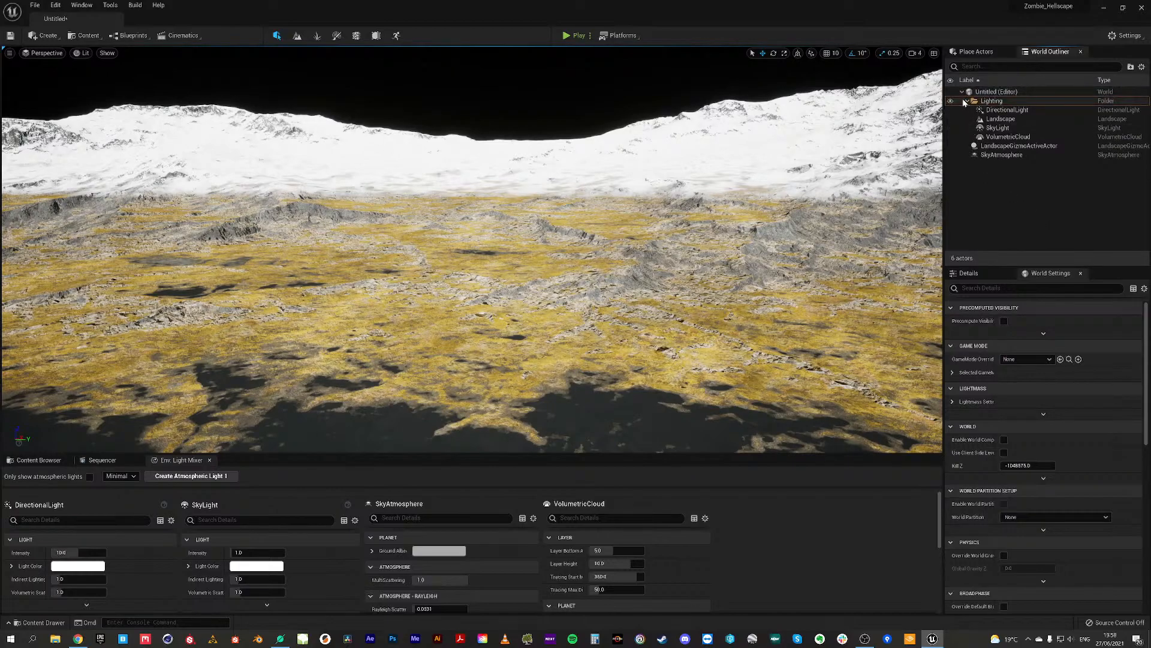
Step: Reset the directional light's rotation to its default and look towards the mountains
right_click_drag(720, 228, 762, 203)
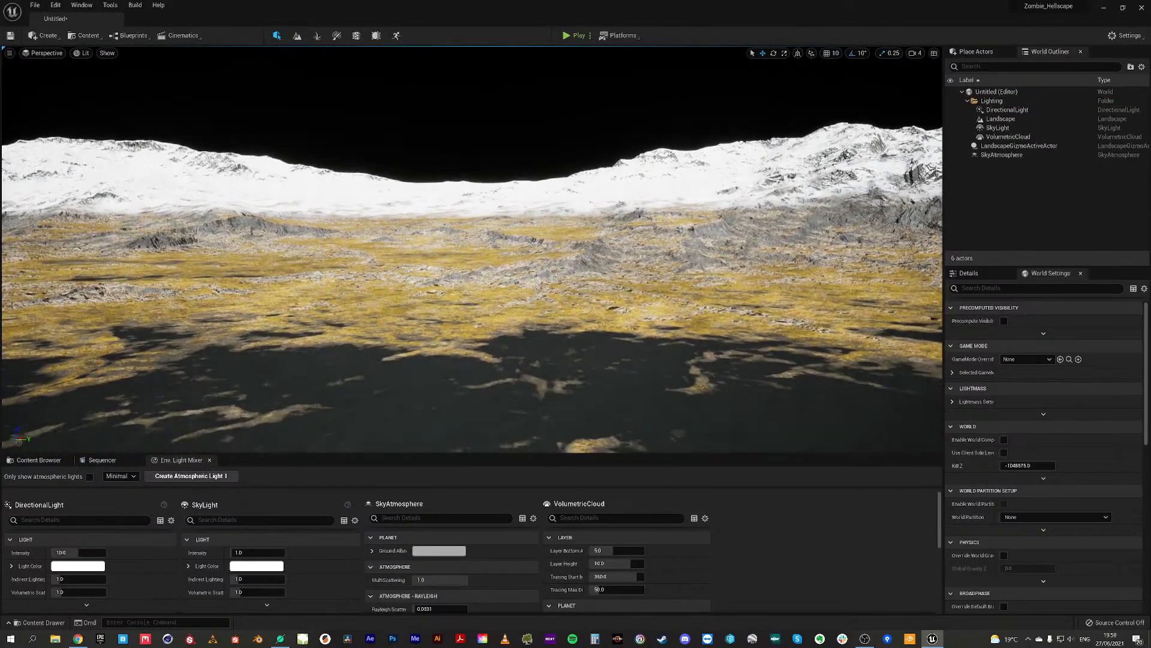
left_click(1002, 112)
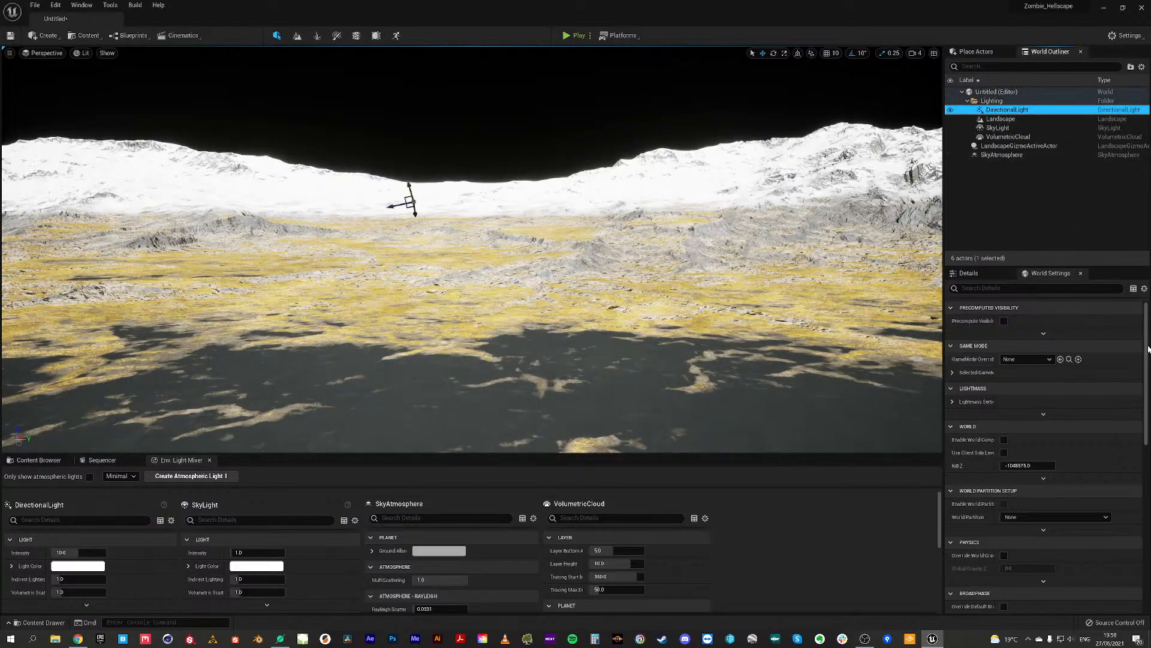
left_click(968, 273)
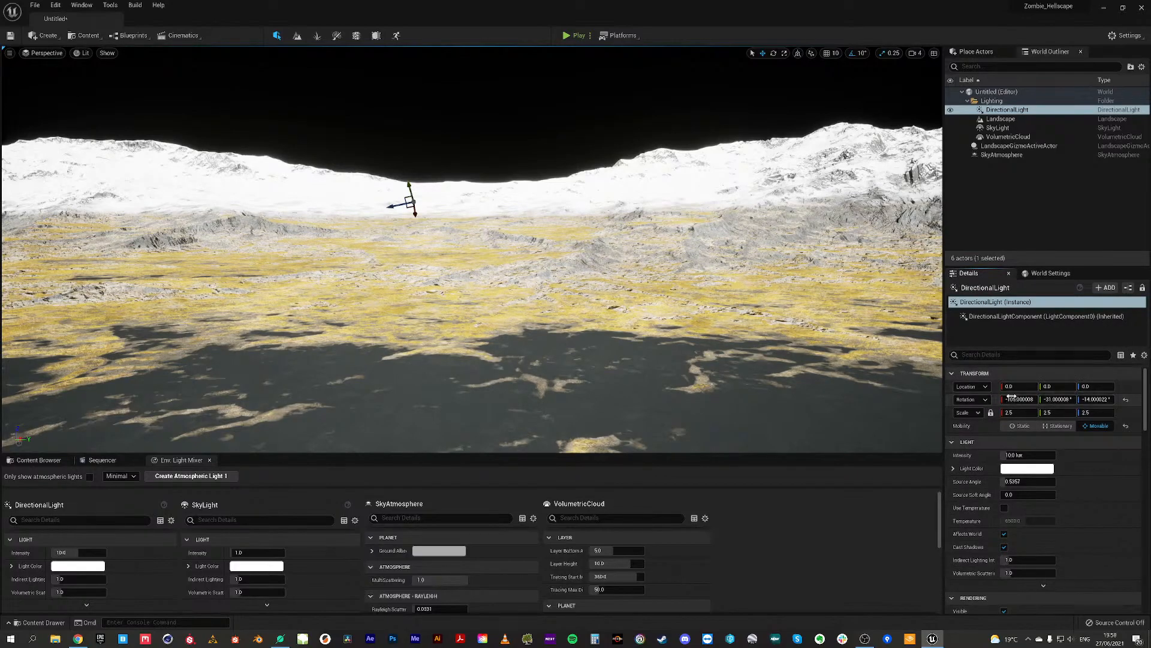
left_click(1126, 400)
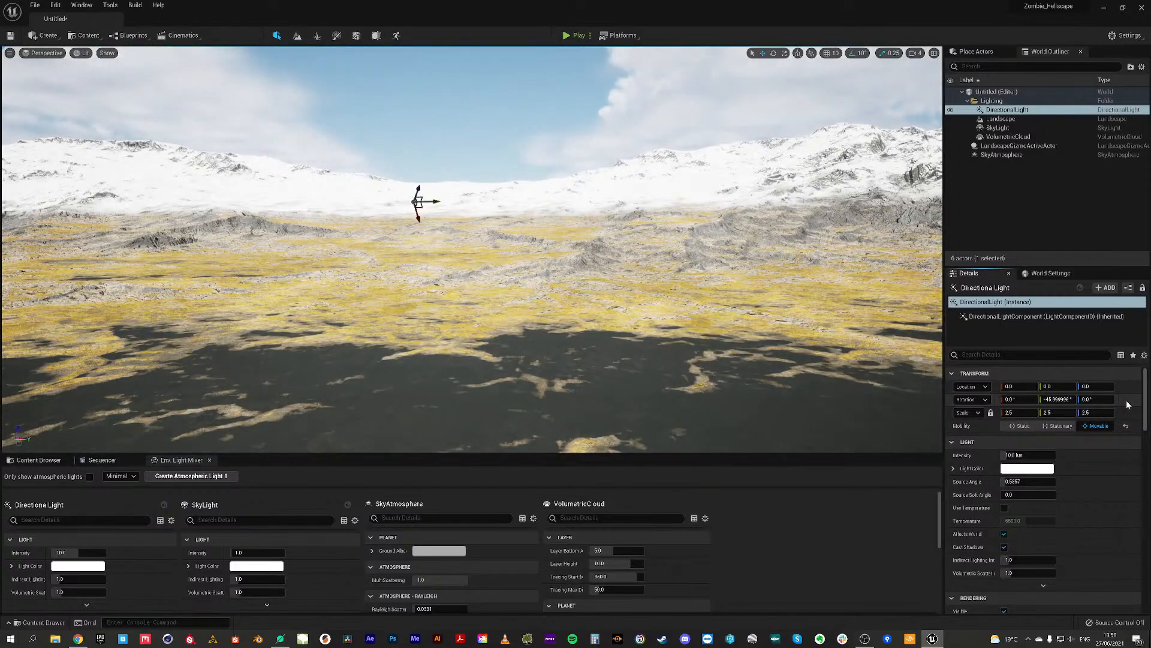
right_click_drag(580, 413, 555, 403)
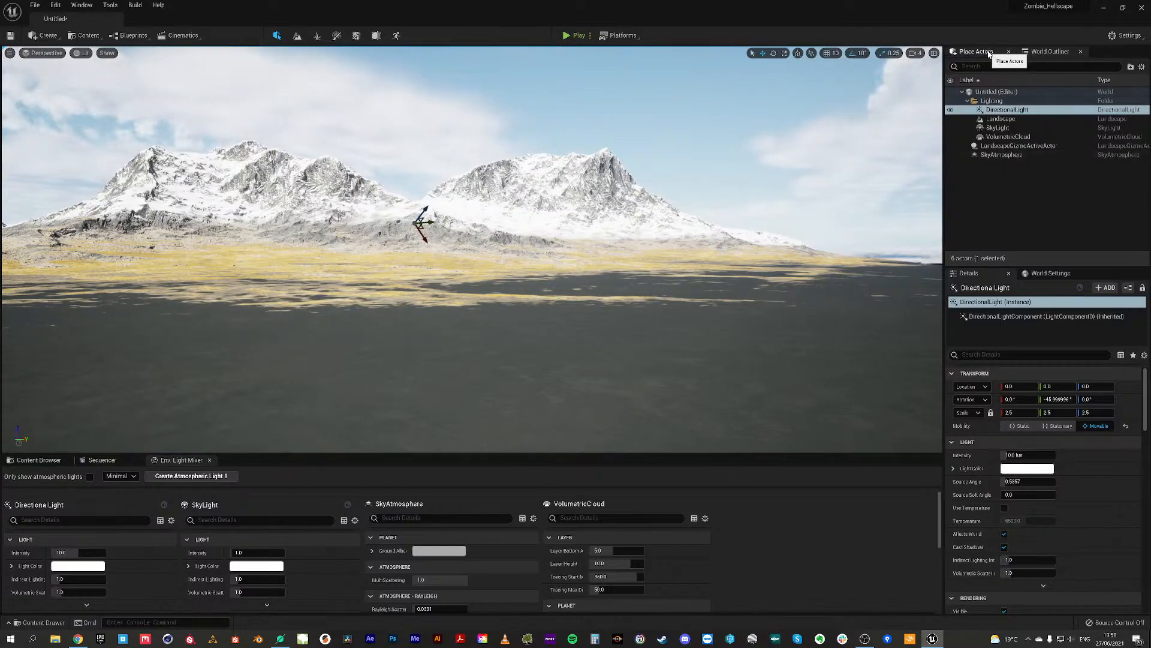
Step: Collapse the Lighting folder, then show the Content Browser enlarged beneath a view of the mountains and sky
left_click(968, 101)
left_click(38, 460)
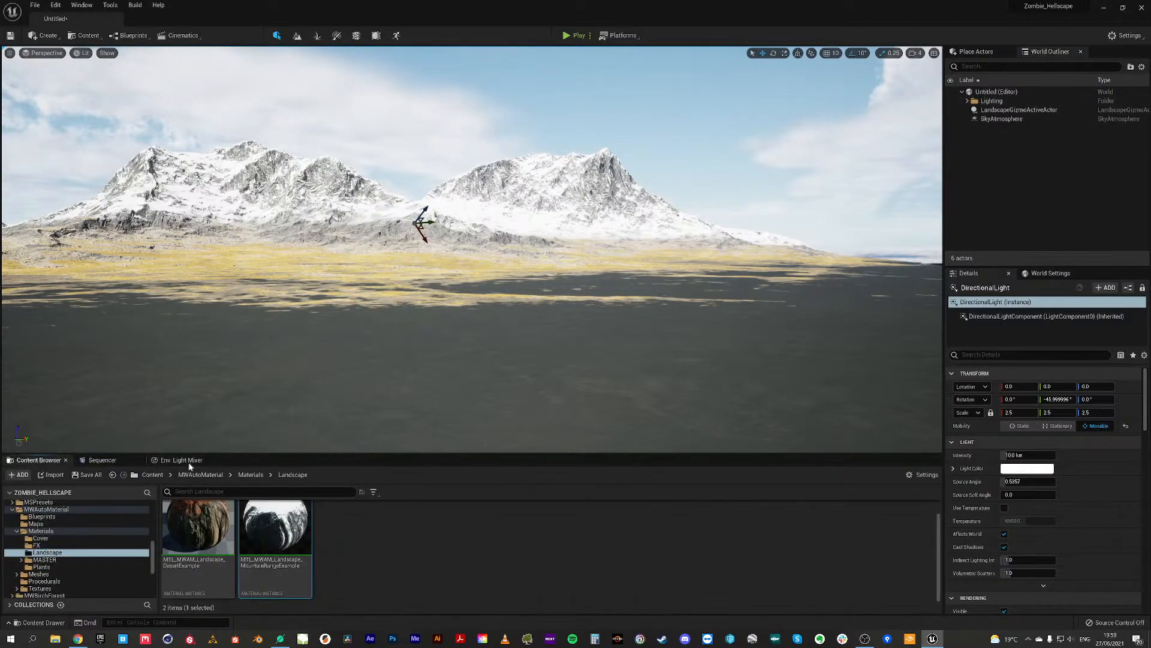
left_click_drag(367, 456, 367, 394)
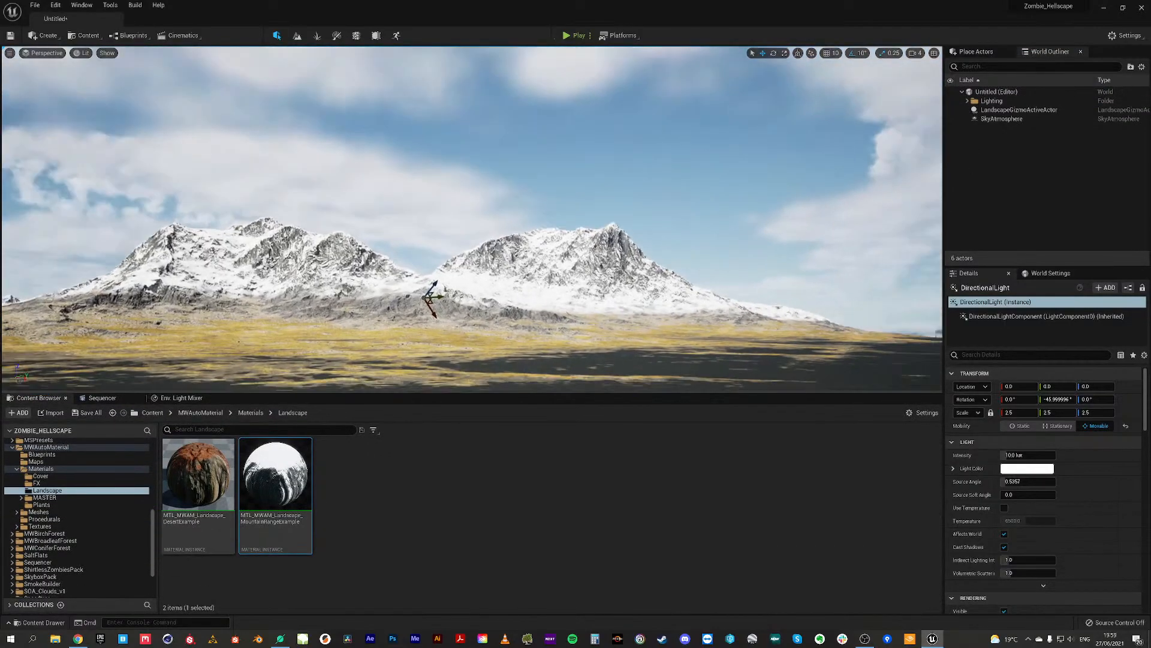
right_click_drag(468, 216, 408, 201)
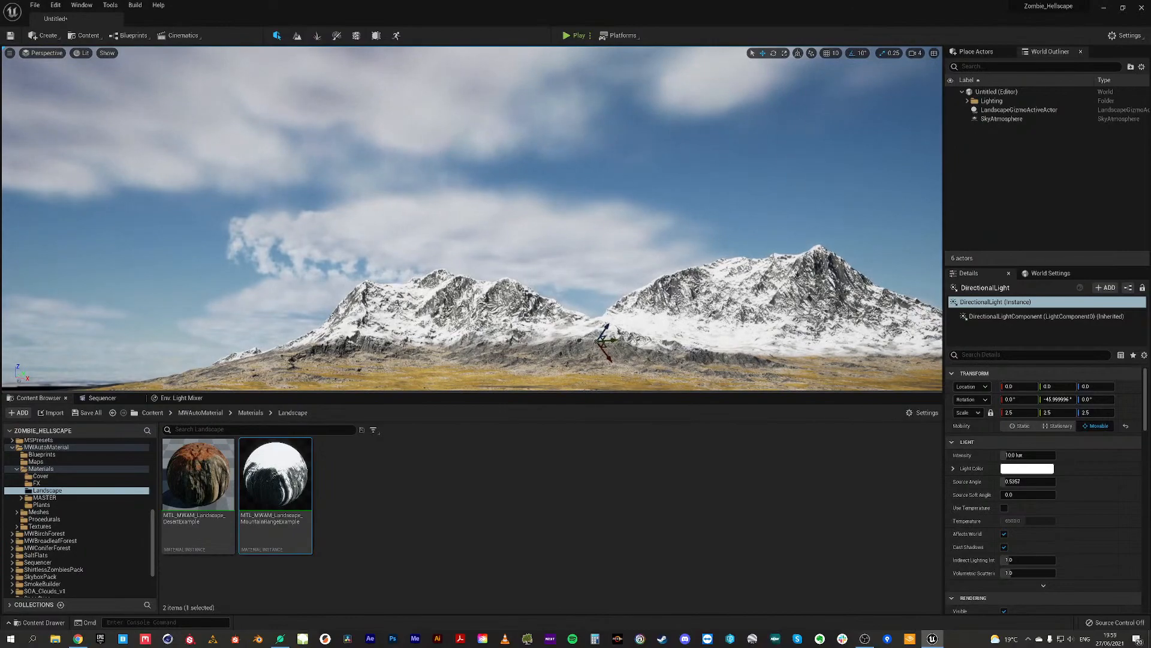
Step: Open the SOA_Clouds_v1 folder in the project's main Content directory
left_click(153, 412)
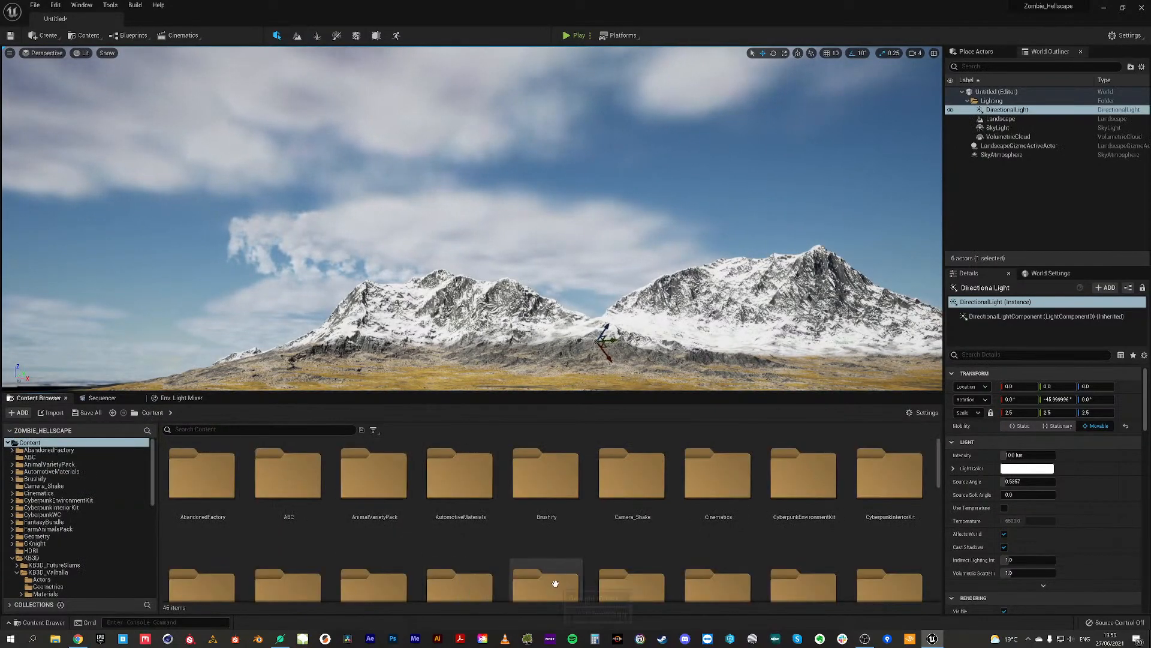
scroll(558, 575, "down", 1)
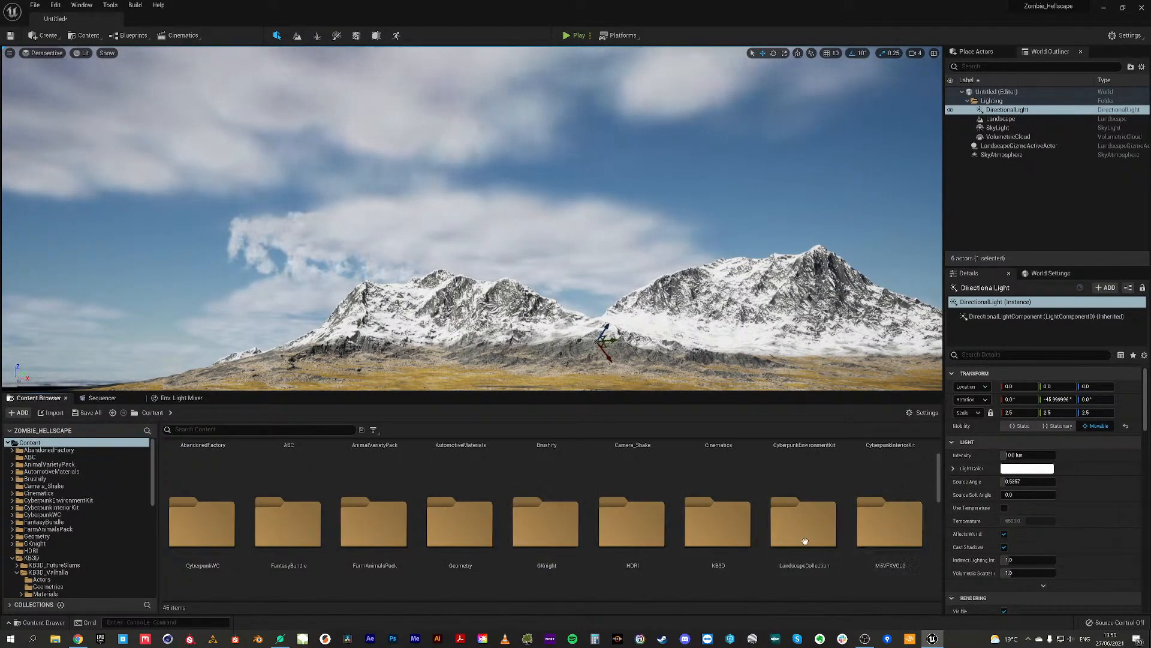
scroll(465, 534, "down", 5)
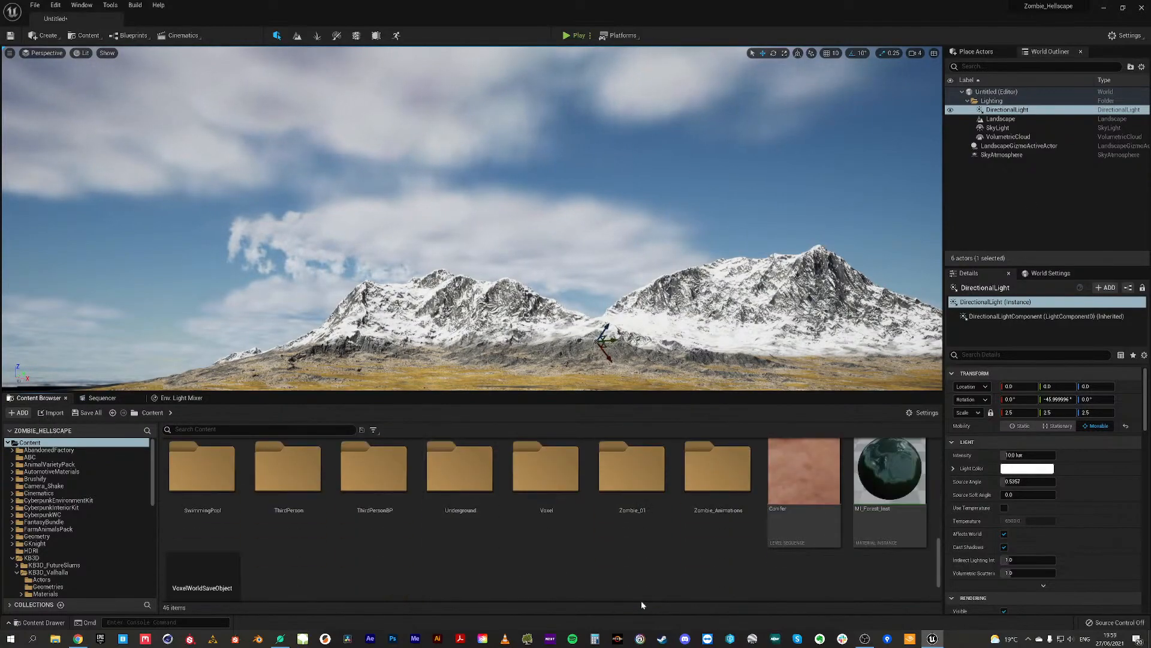
scroll(552, 583, "up", 1)
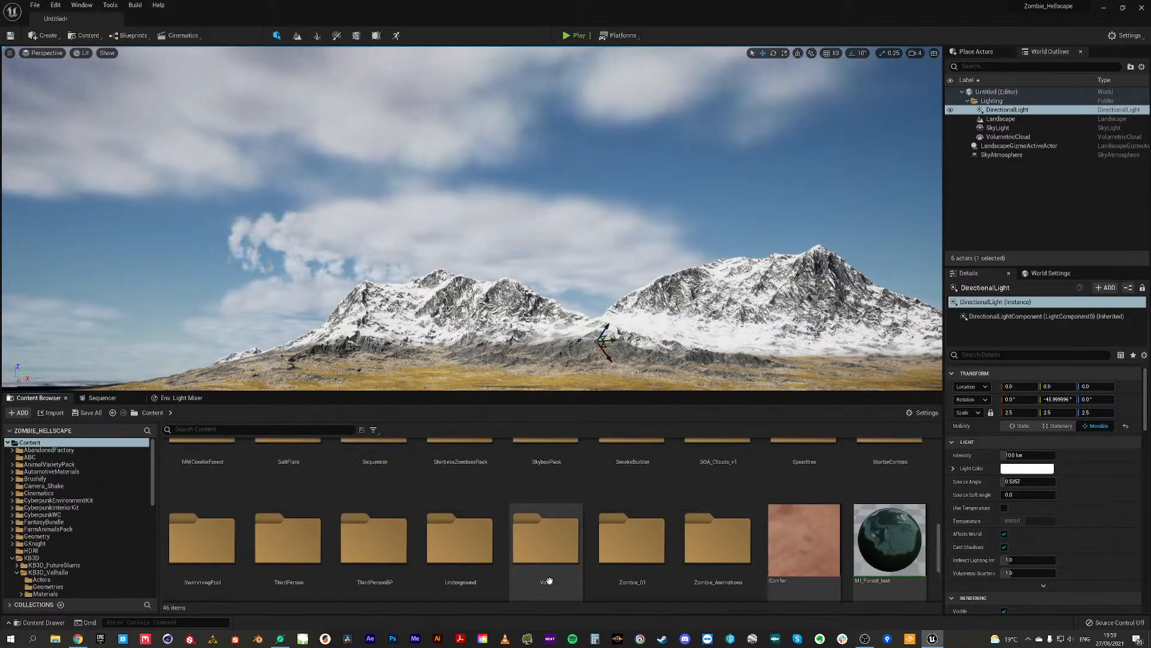
scroll(549, 582, "up", 1)
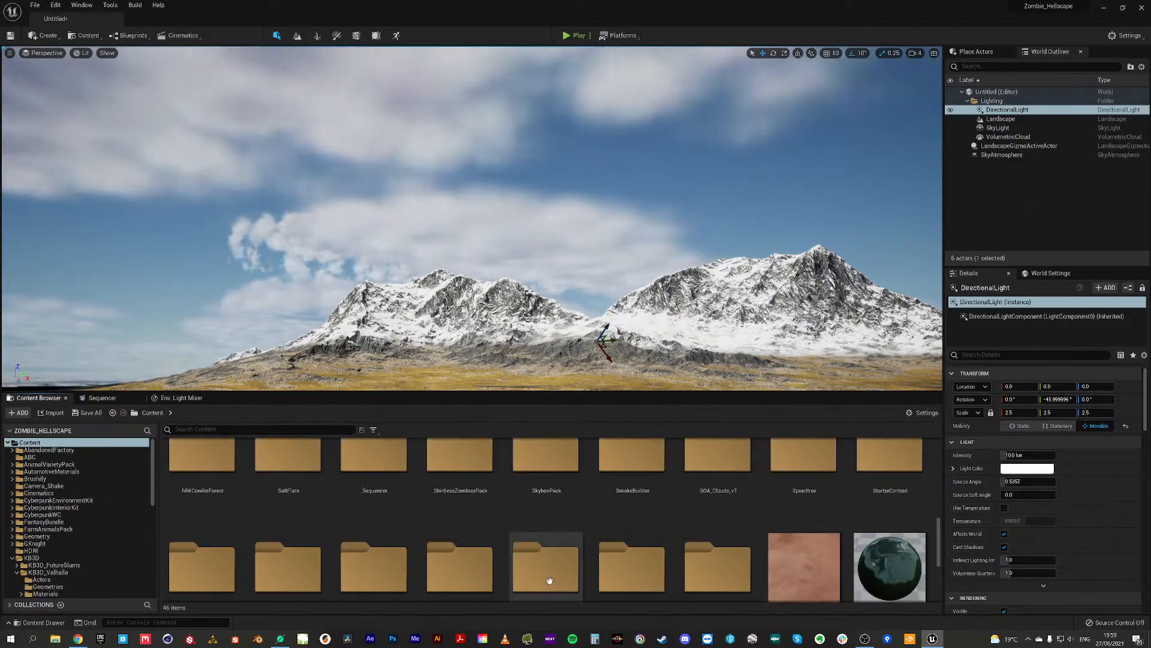
double_click(707, 461)
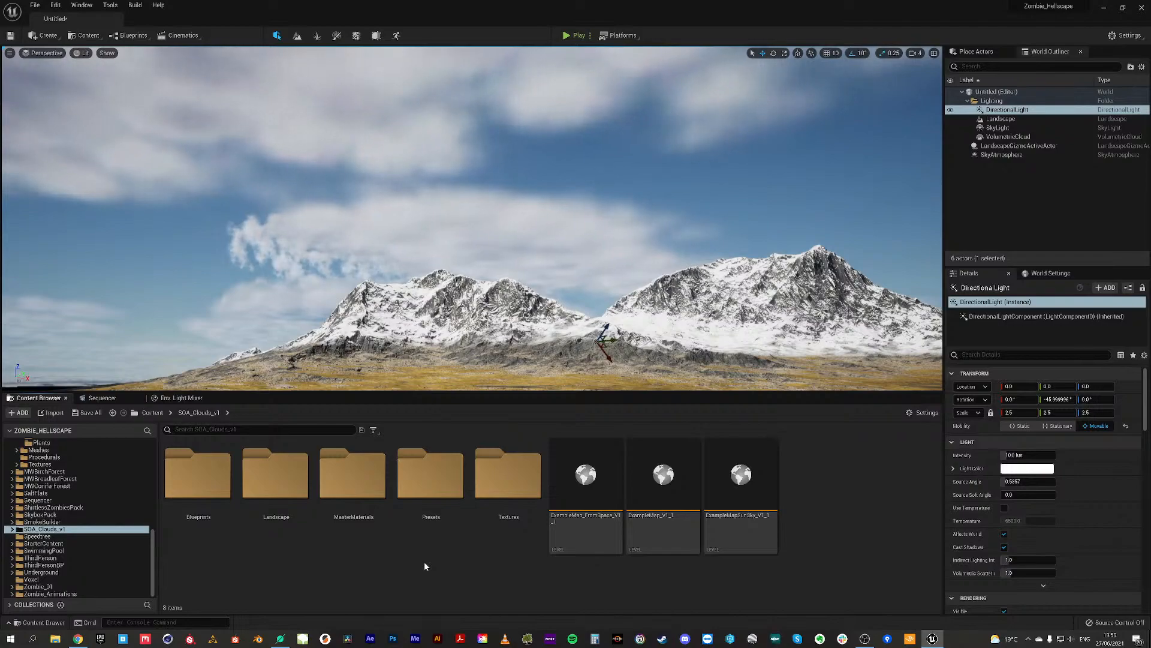
Step: Place the SOA_CloudsMaker blueprint from the Blueprints folder in the sky above the mountains and return to the SOA_Clouds_v1 folder
left_click(207, 484)
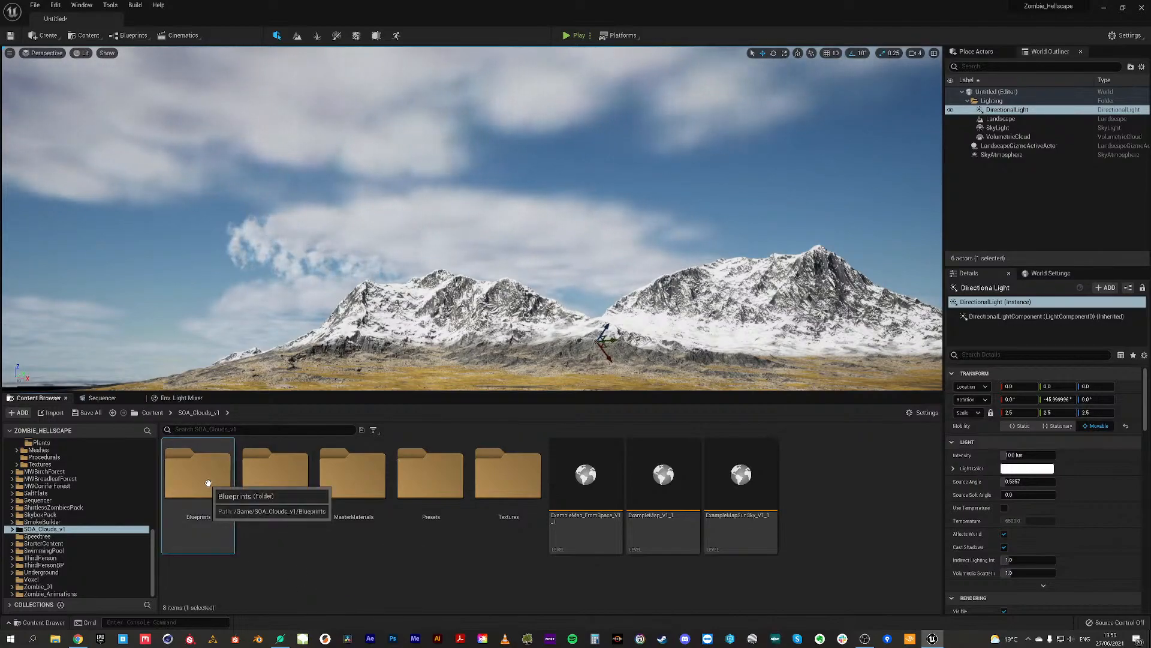
double_click(208, 483)
left_click_drag(360, 474, 424, 183)
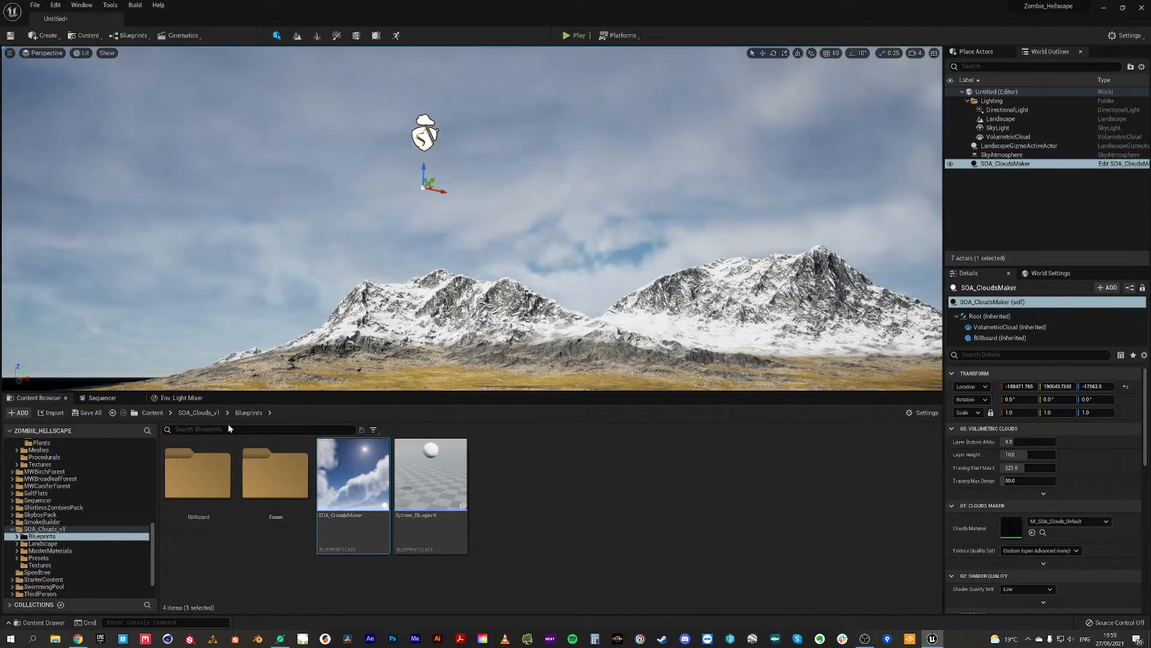
left_click(193, 415)
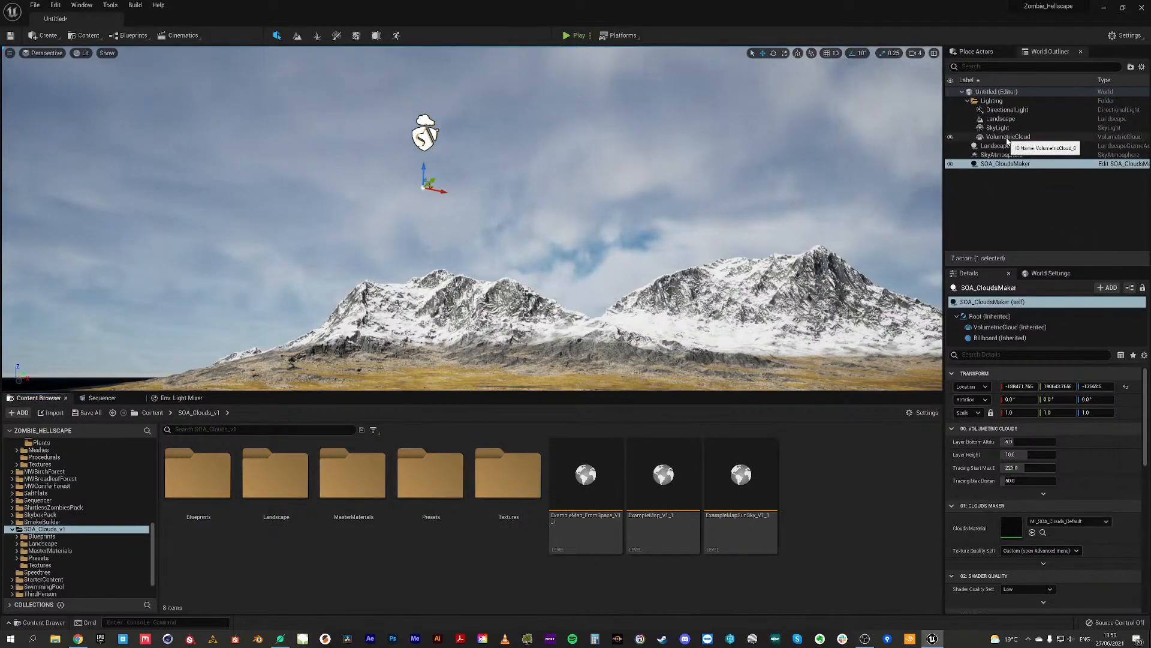
Step: Delete the VolumetricCloud actor from the Lighting folder and select the SOA_CloudsMaker actor
left_click(1008, 137)
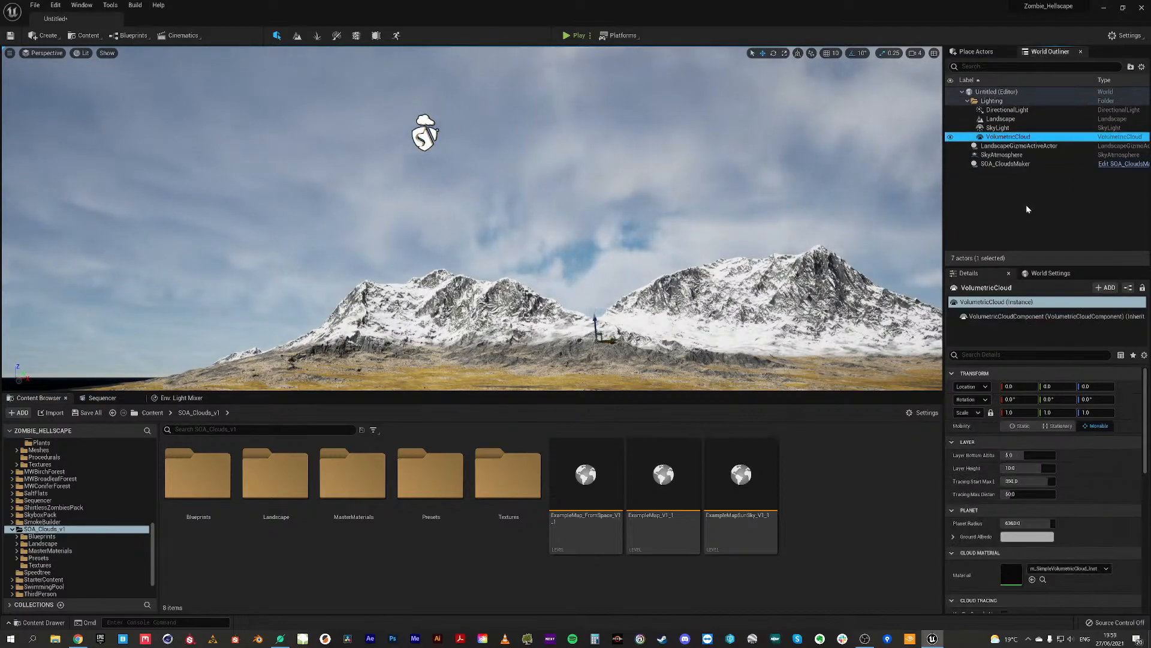
key("Delete")
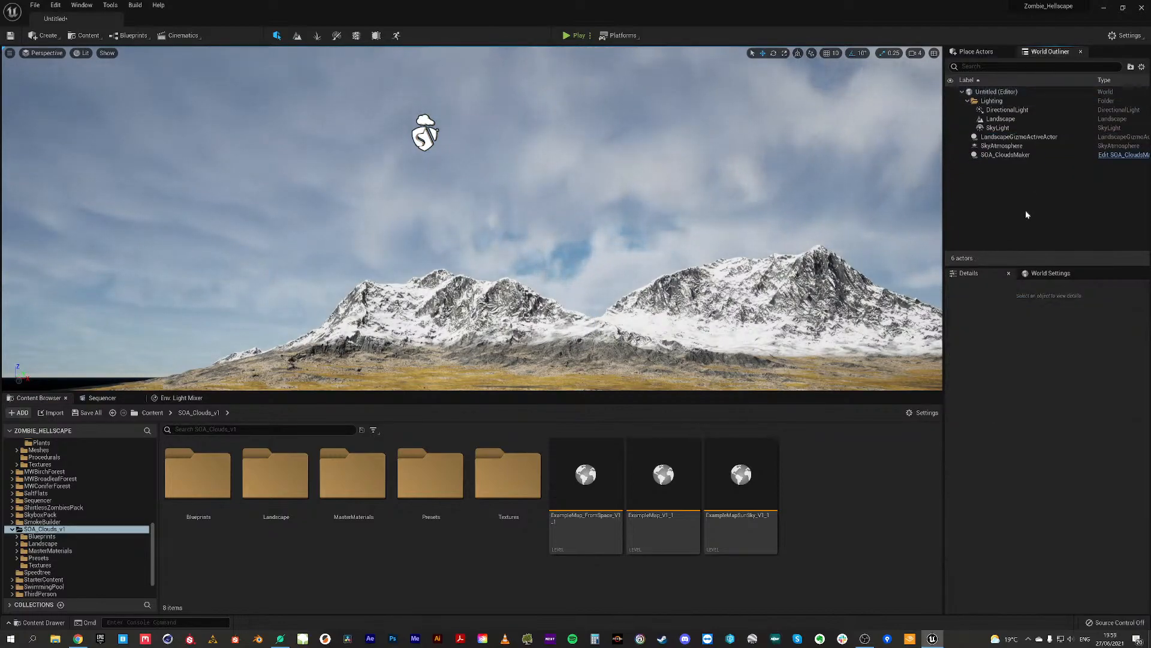
left_click(1006, 155)
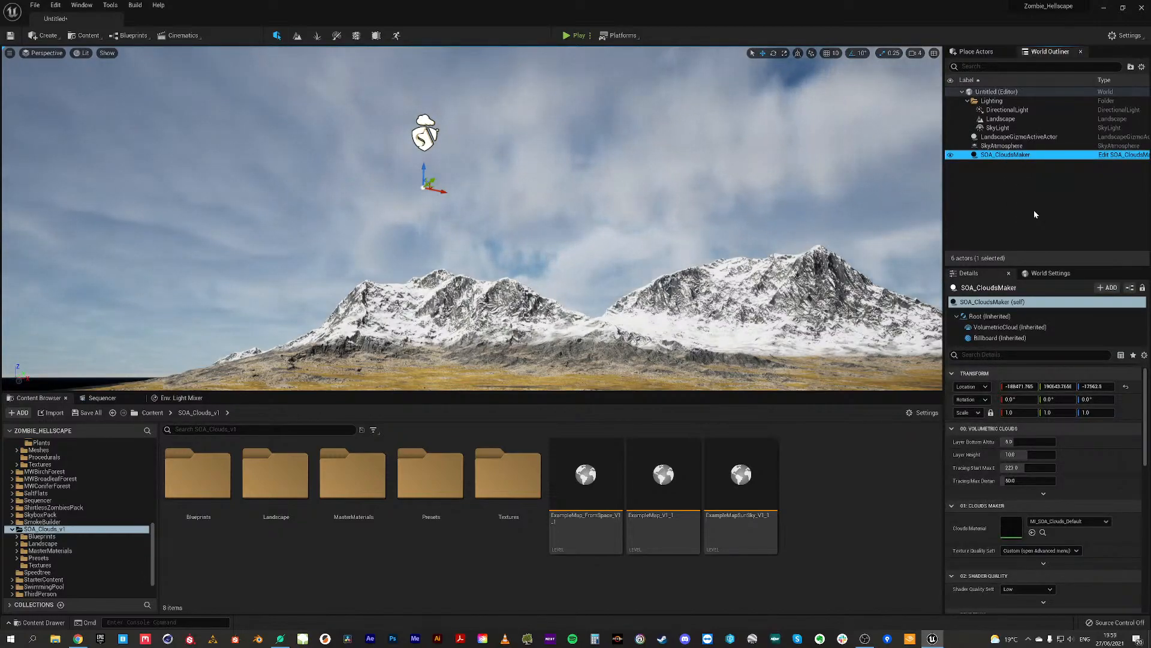
mouse_move(927, 222)
right_mouse_down()
mouse_move(984, 270)
mouse_move(920, 216)
right_mouse_up()
Step: Resize the Content Browser to leave more room for the viewport and open the clouds pack's Presets folder
left_click_drag(533, 392, 535, 535)
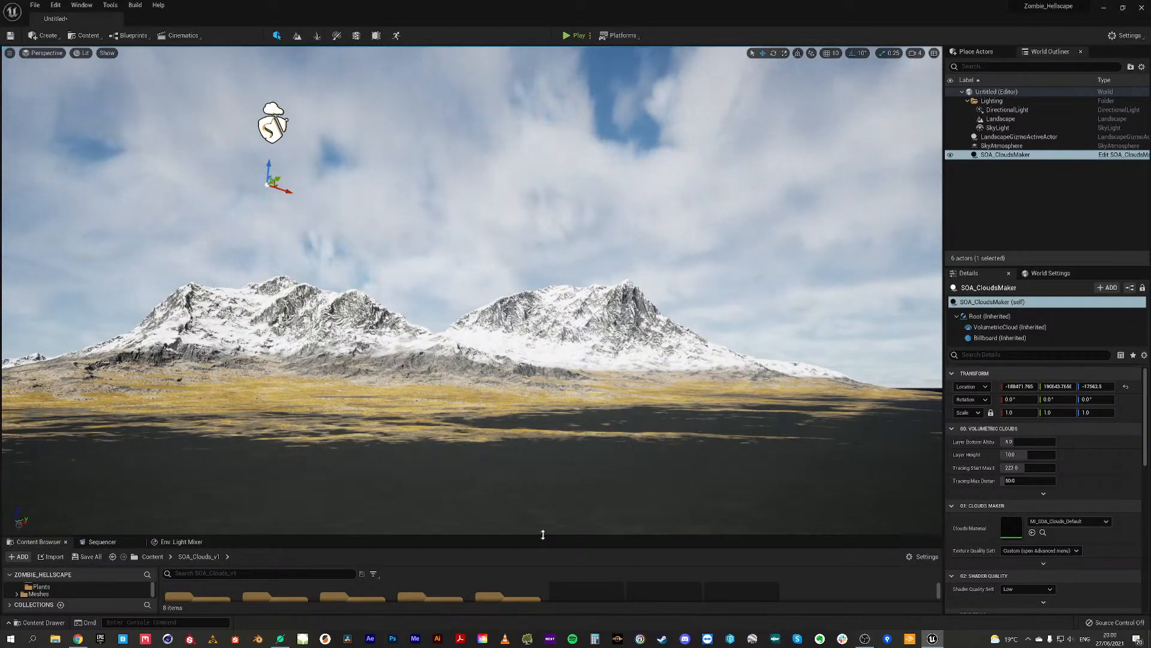
left_click(542, 531)
left_click_drag(542, 536, 543, 468)
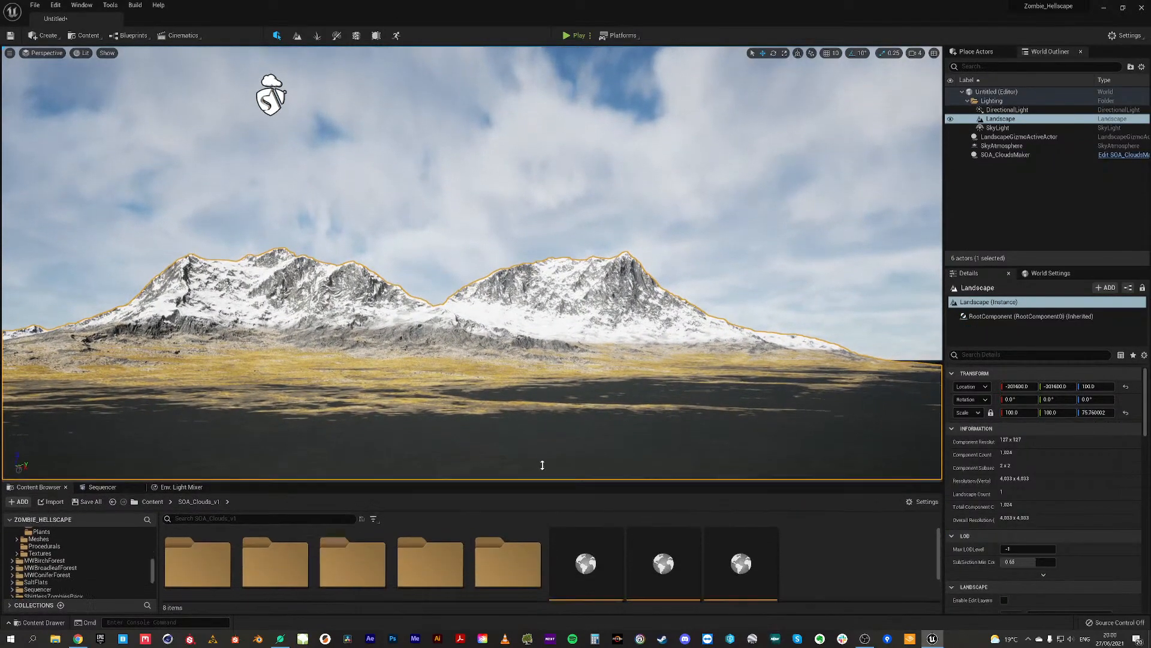
double_click(431, 550)
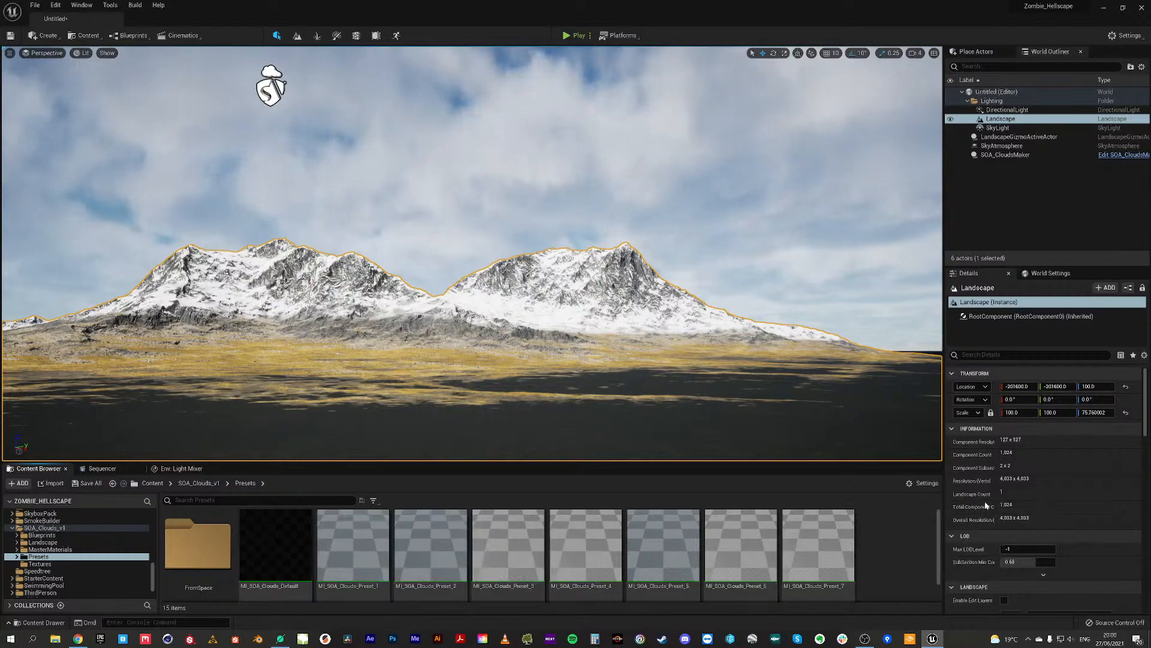
Step: Raise SOA_CloudsMaker's layer bottom altitude while reducing its layer height, and assign MI_SOA_Clouds_Preset_1 as its clouds material
left_click(1005, 155)
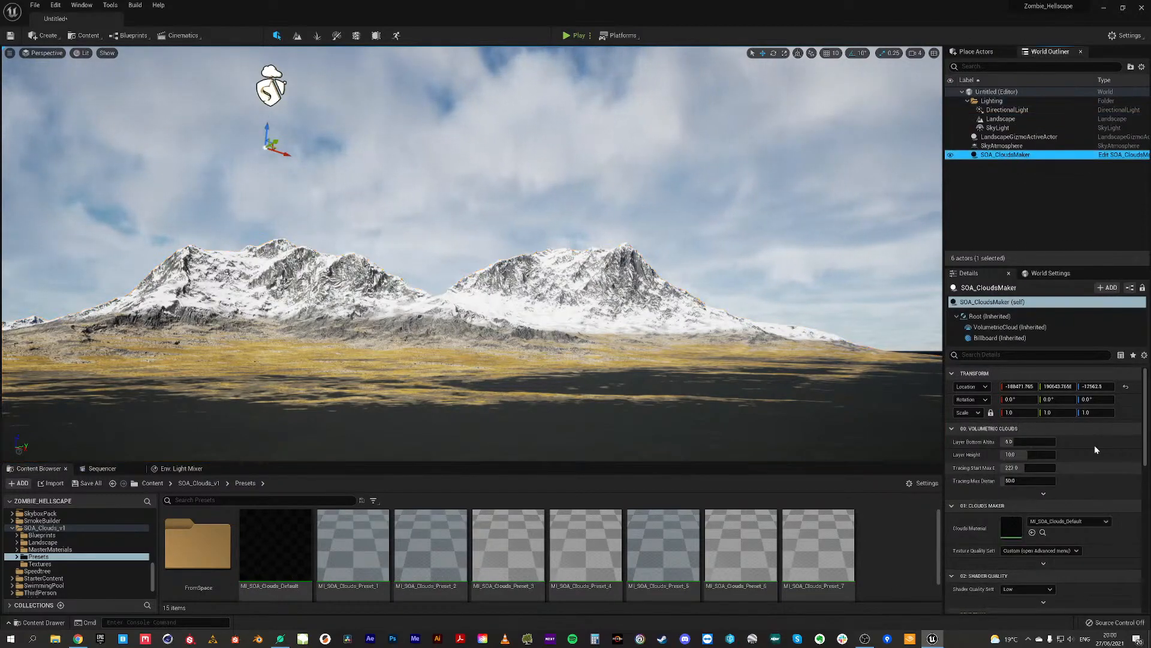
mouse_move(1014, 441)
left_mouse_down()
mouse_move(1030, 440)
mouse_move(1004, 441)
mouse_move(1034, 441)
mouse_move(1005, 455)
mouse_move(1019, 454)
left_mouse_up()
left_click_drag(360, 549, 984, 522)
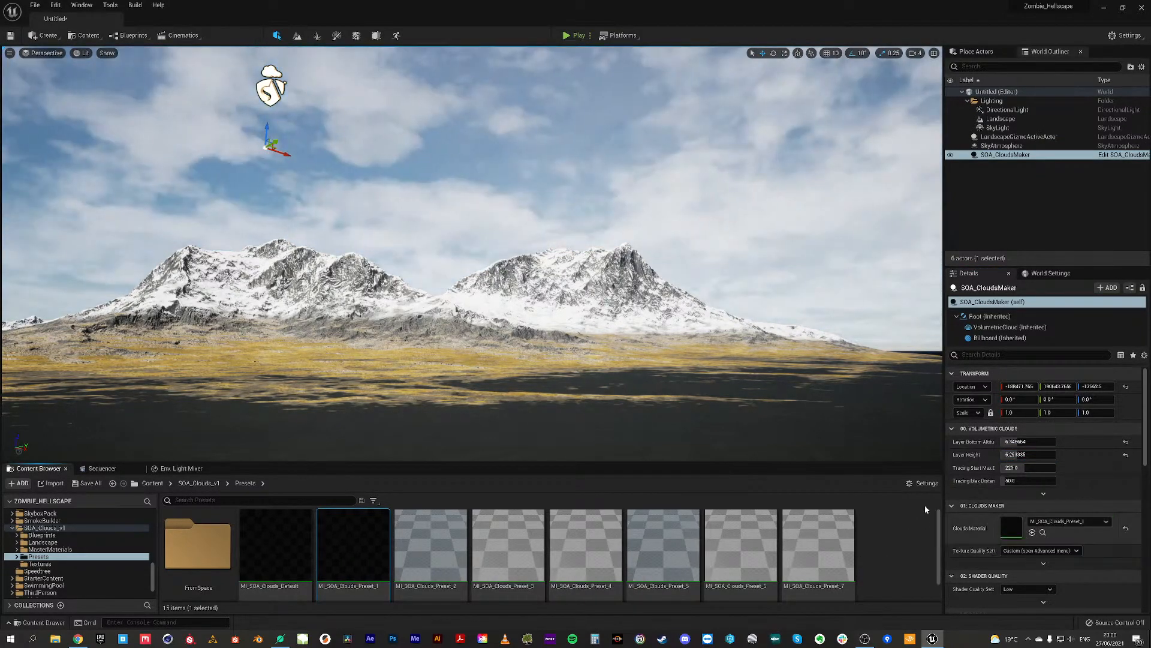
Step: Try cloud presets 2 to 7 and the default one as SOA_CloudsMaker's clouds material, ending back on MI_SOA_Clouds_Preset_1
left_click_drag(430, 543, 1012, 526)
left_click_drag(509, 546, 1012, 526)
left_click_drag(586, 545, 1032, 532)
left_click_drag(662, 543, 1013, 528)
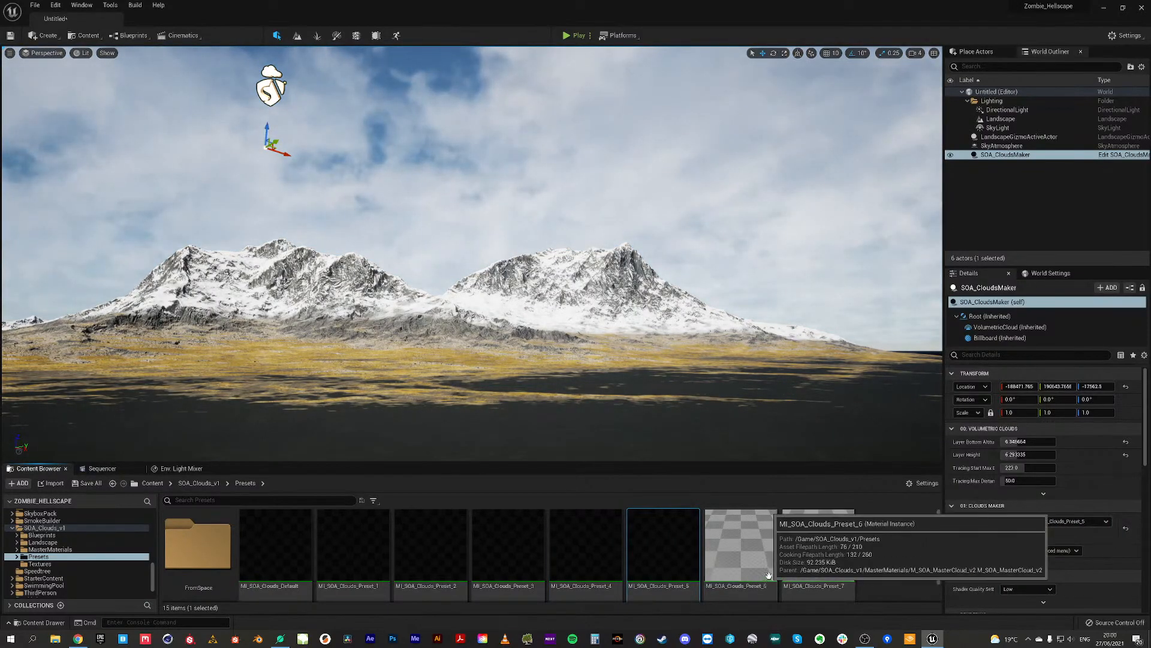
left_click_drag(755, 577, 1020, 528)
left_click_drag(830, 560, 1020, 528)
left_click_drag(586, 554, 1020, 528)
left_click_drag(659, 555, 994, 527)
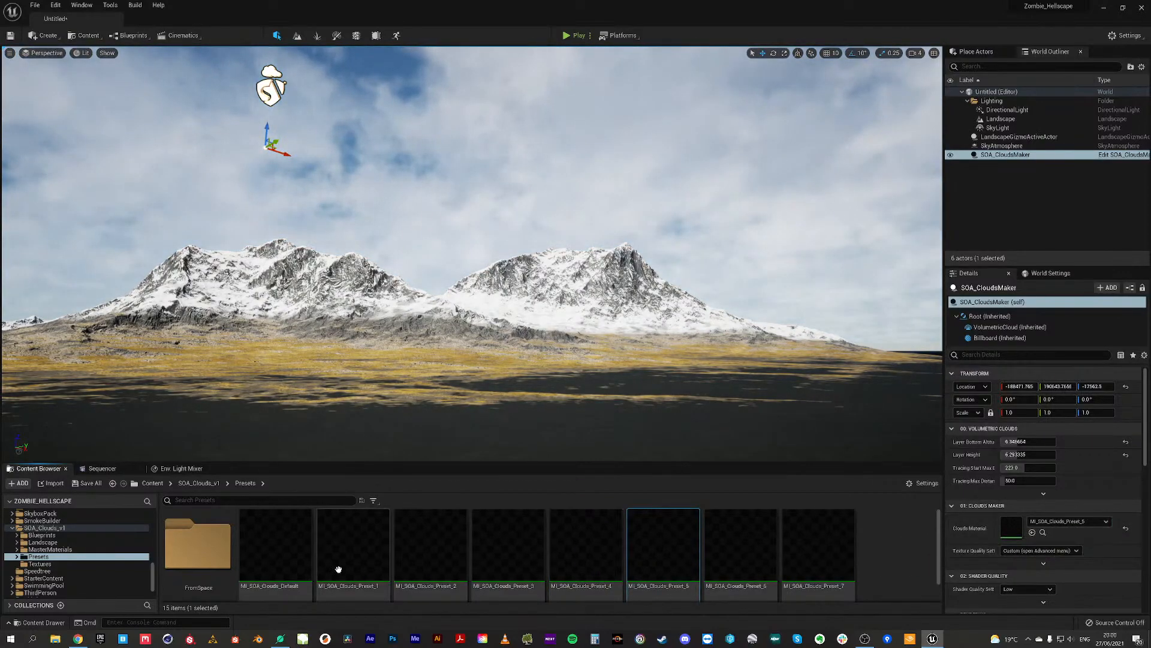
left_click_drag(282, 557, 1014, 528)
left_click_drag(372, 555, 1019, 529)
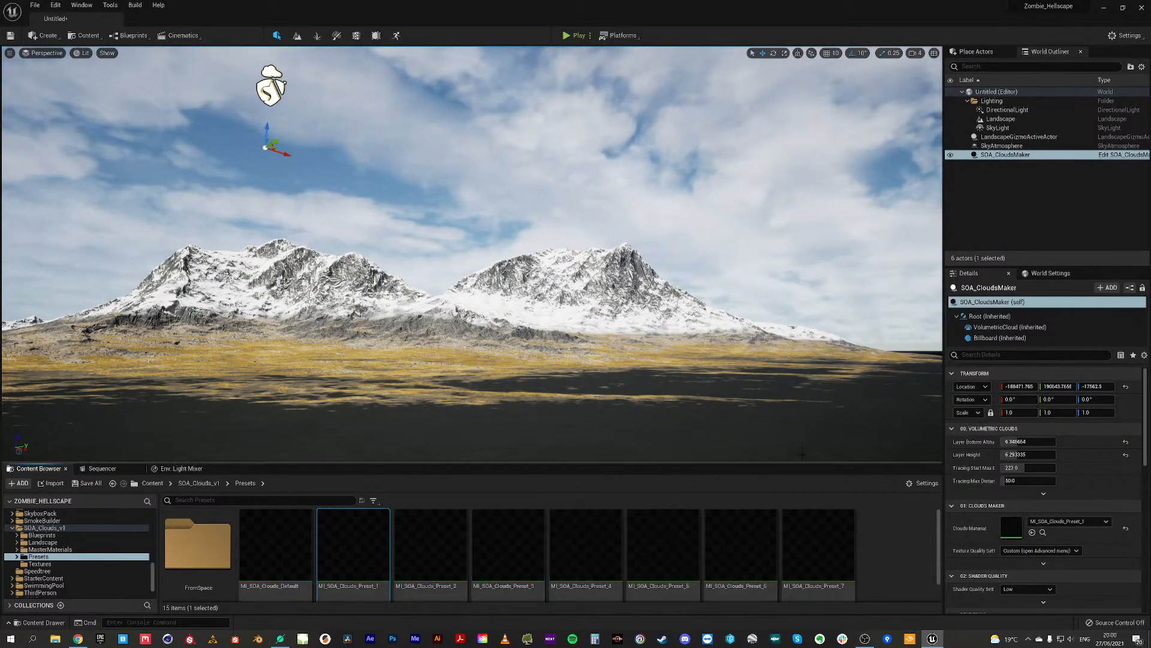
Step: Enable Real Time Capture on the SkyLight actor
left_click(1011, 110)
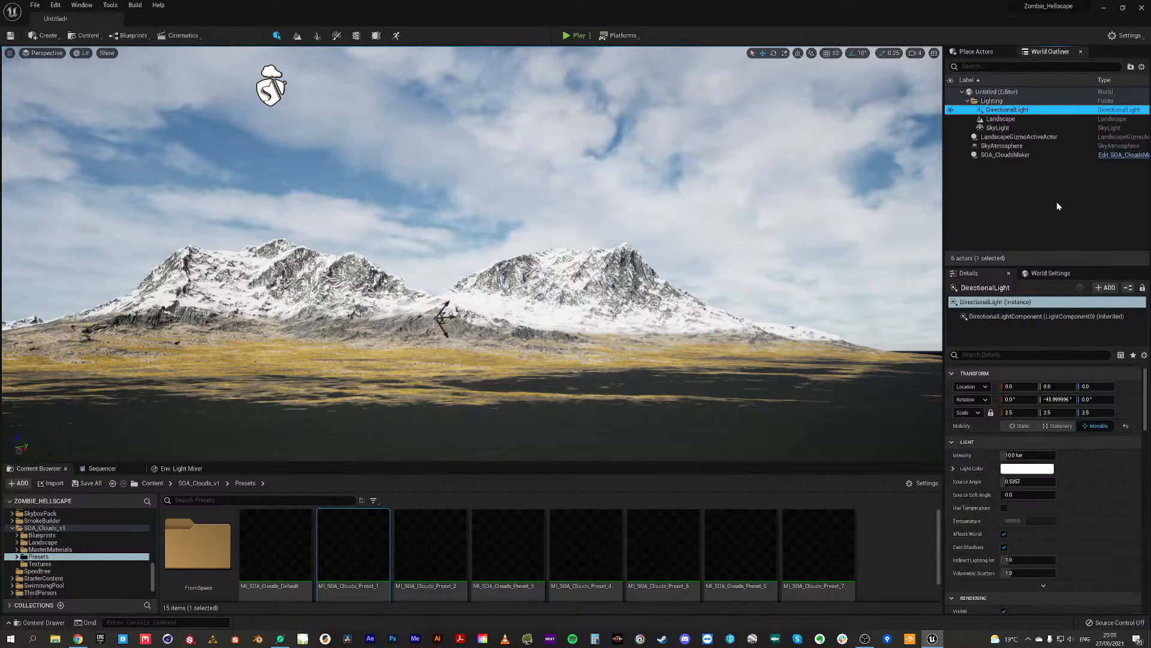
left_click(998, 127)
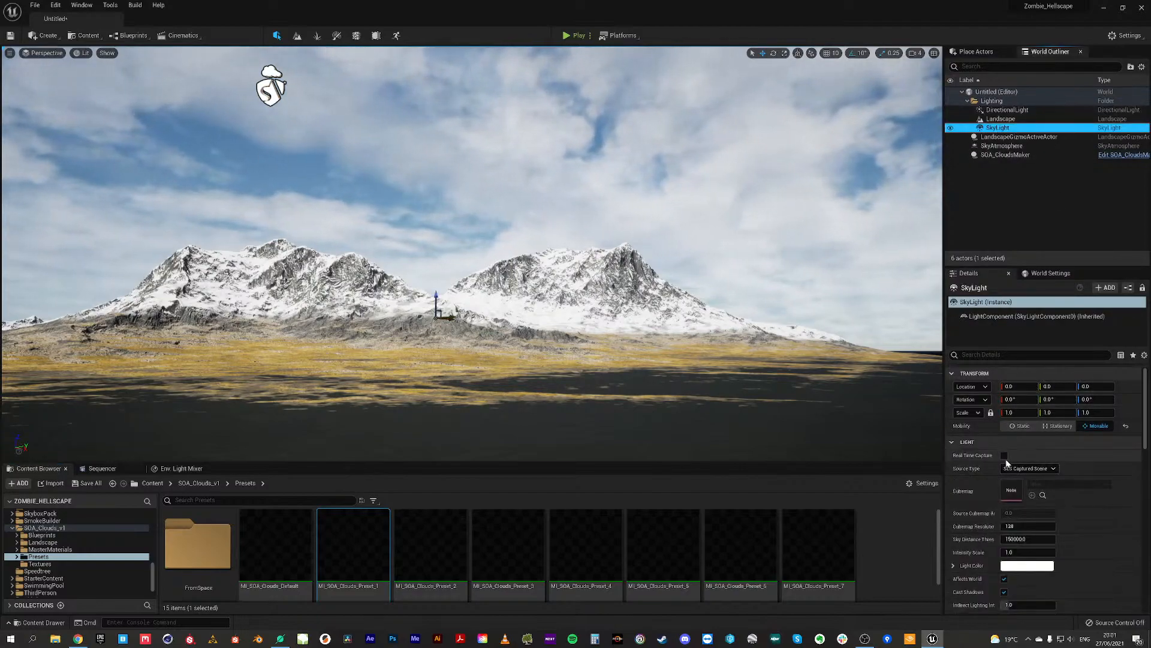
left_click(1005, 456)
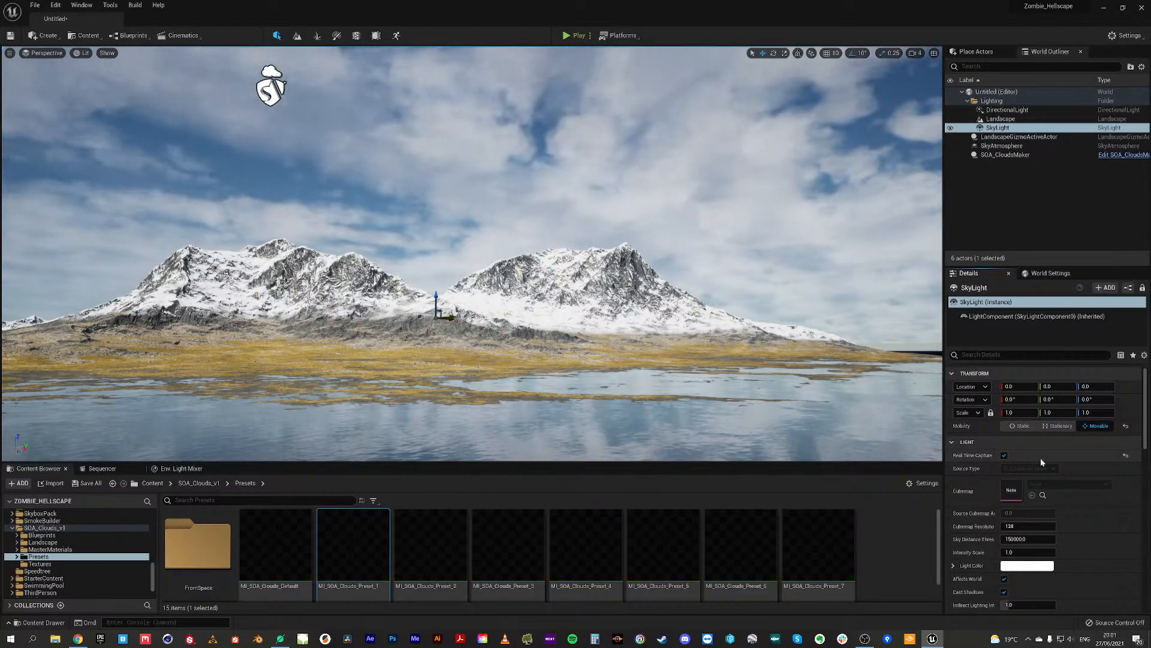
Step: Change DirectionalLight's Y rotation so the sun sits low over the horizon beside the mountains for a warm sunset
left_click(1003, 111)
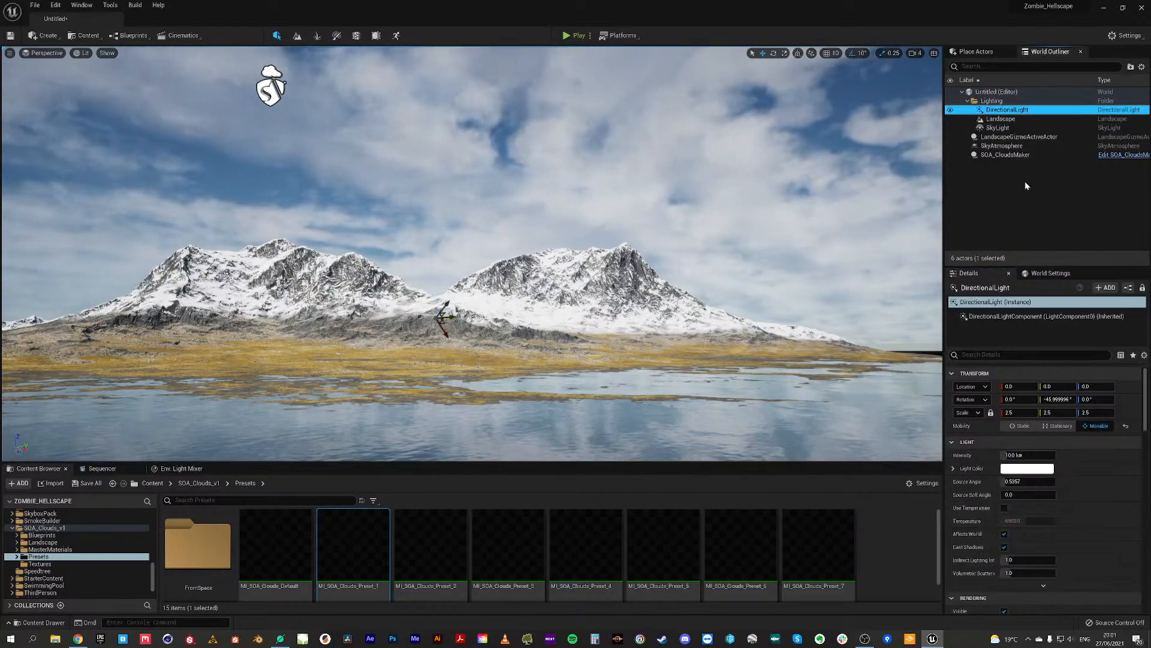
left_click(1057, 399)
left_click_drag(1058, 400, 1085, 400)
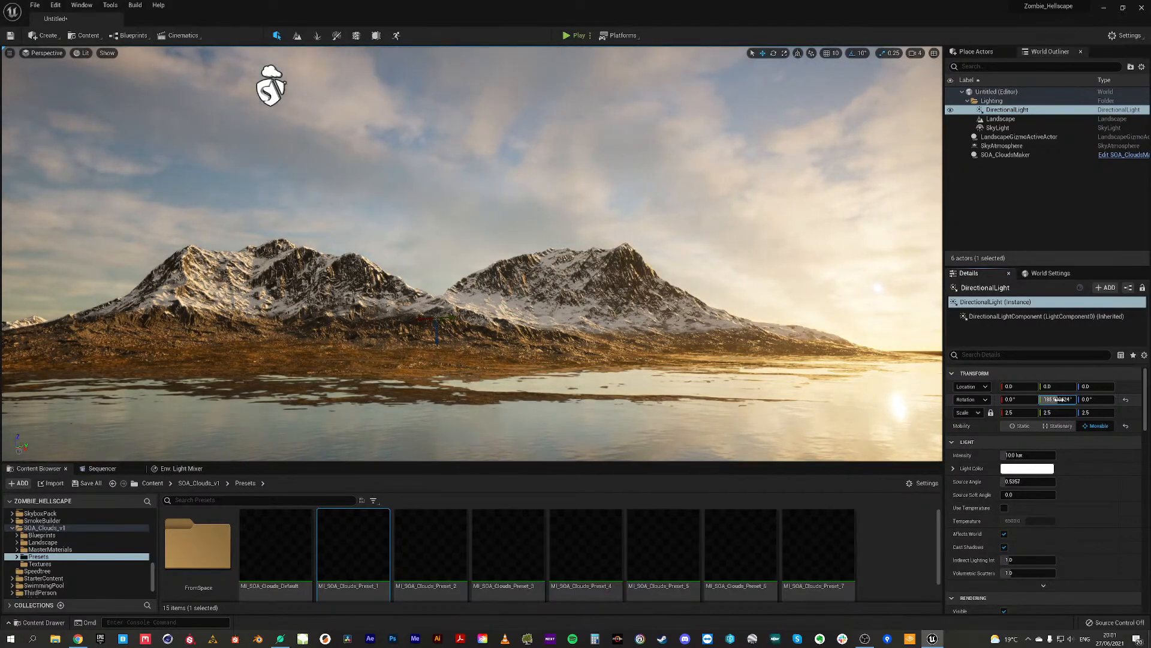
left_click_drag(1057, 400, 1055, 400)
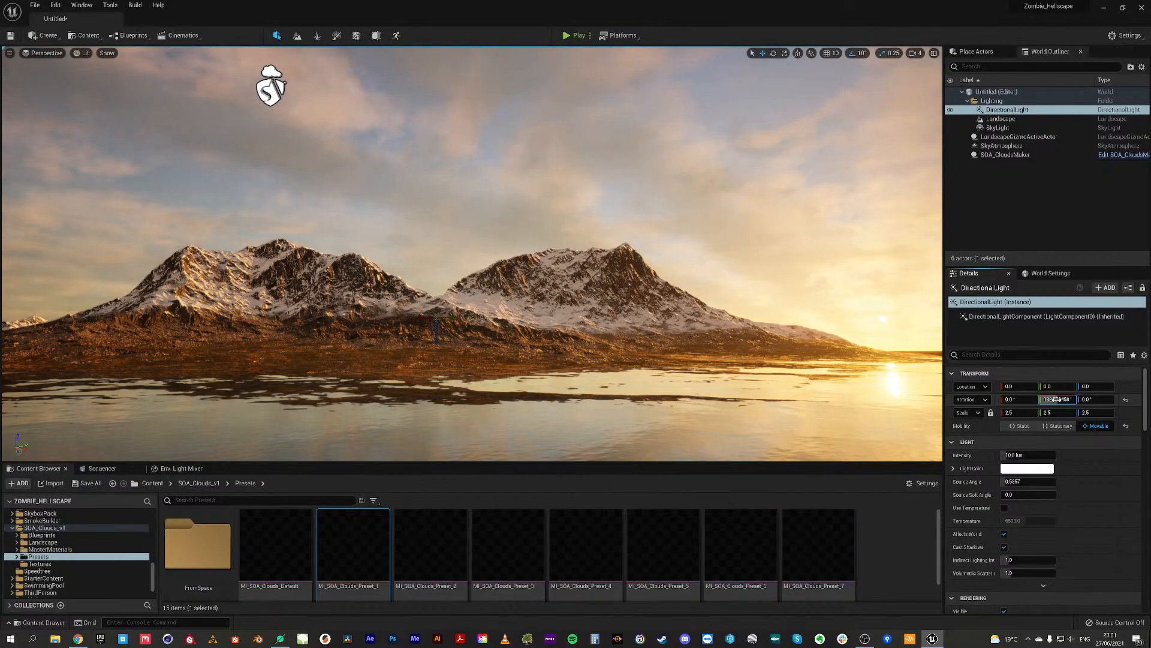
key("q")
right_click_drag(533, 328, 530, 328)
key("e")
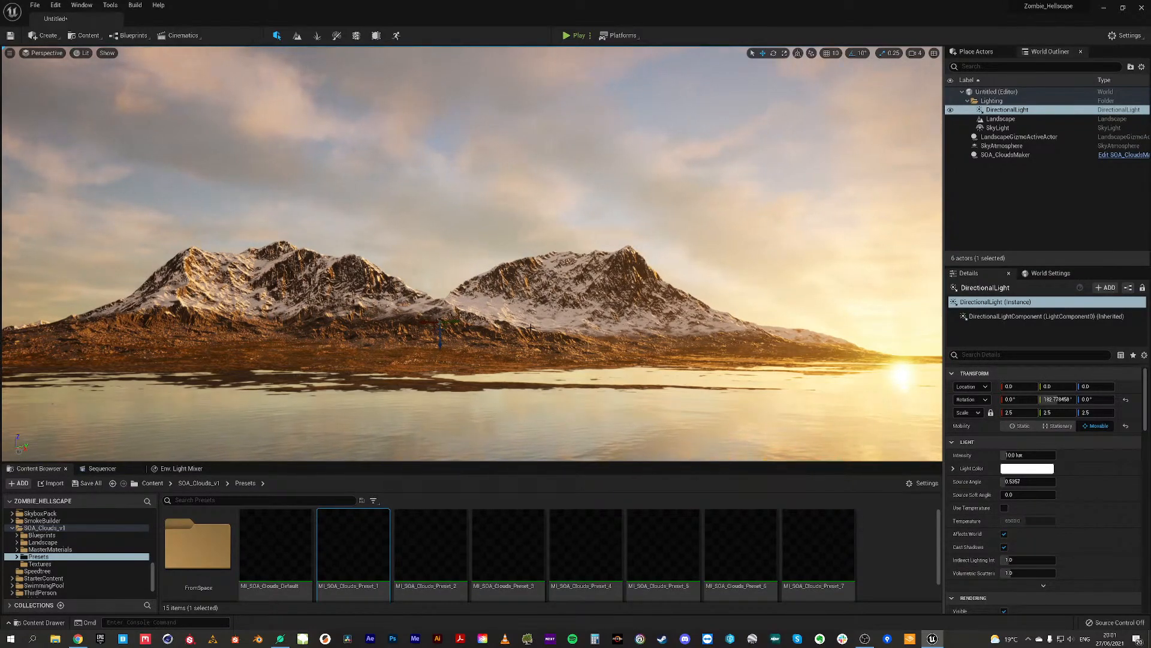
right_click_drag(531, 328, 529, 340)
Step: Try a different Y rotation for DirectionalLight and undo it
left_click_drag(1059, 399, 1076, 399)
key("ctrl+z")
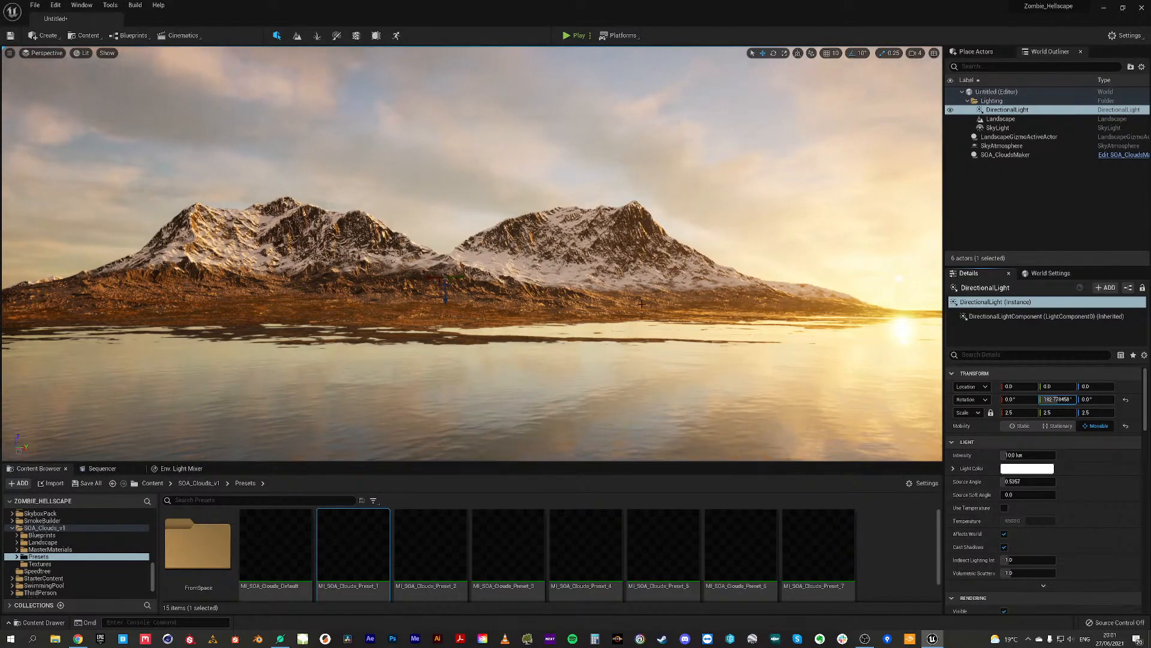
mouse_move(471, 253)
right_mouse_down()
mouse_move(501, 239)
mouse_move(478, 235)
right_mouse_up()
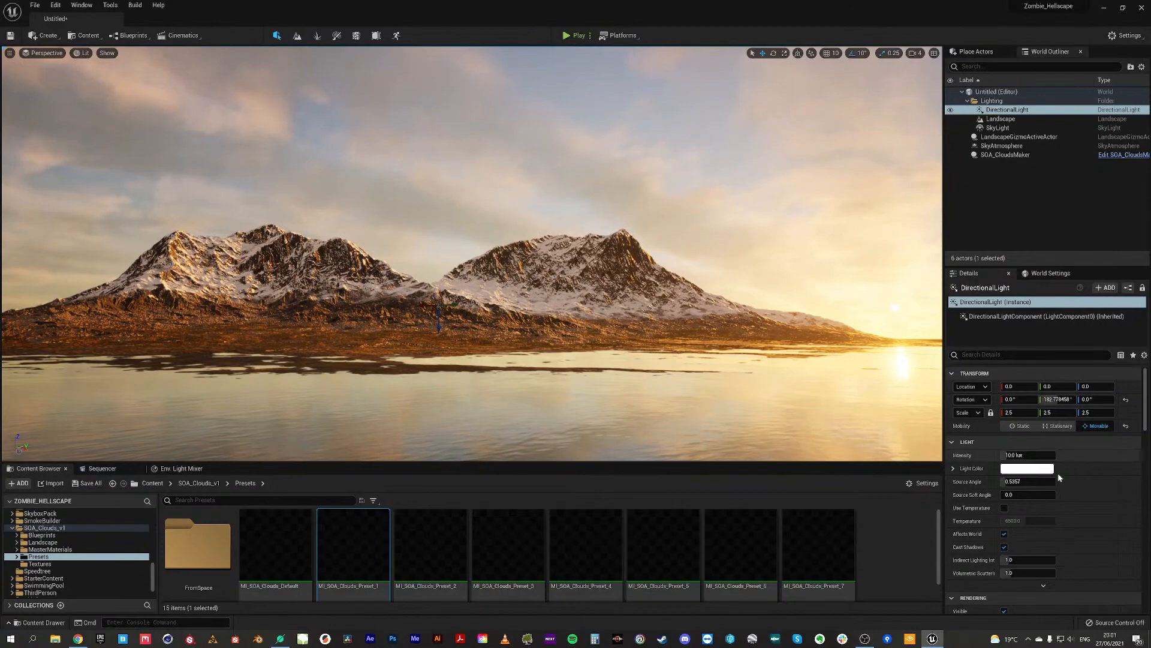
Step: Compare DirectionalLight source angles of about 4.4 and 0, and settle on about 3.96 for a larger sun disc
left_click_drag(1006, 482, 1050, 482)
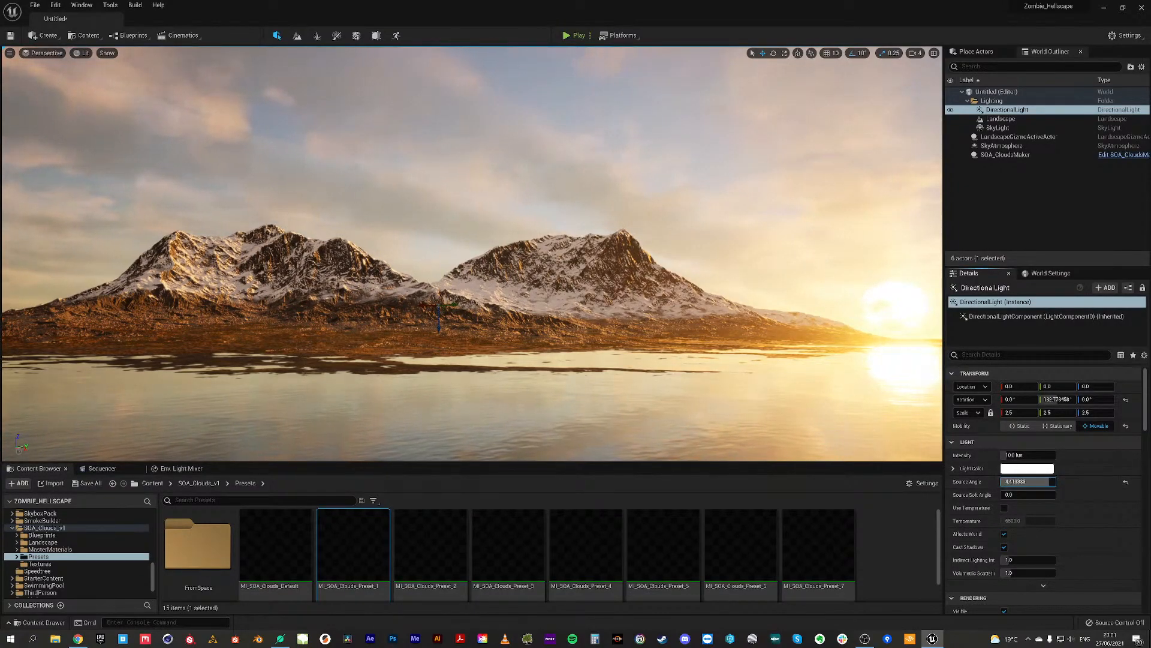
type("0")
key("Return")
left_click_drag(1007, 481, 1045, 482)
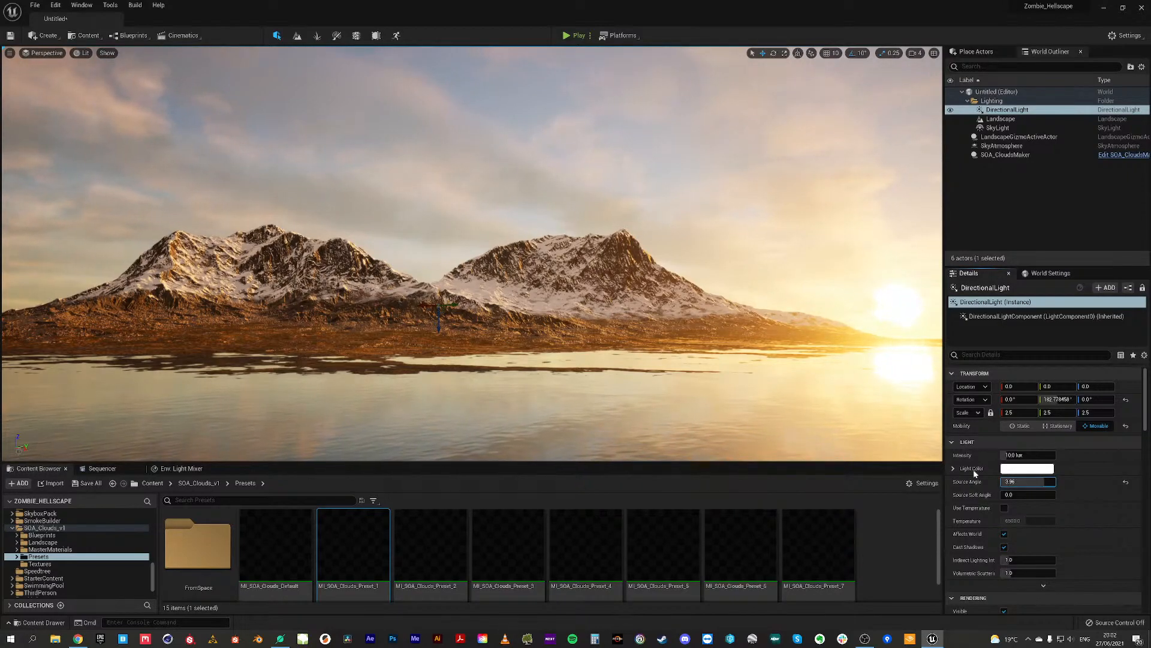
Step: Move the SkyAtmosphere actor into the Lighting folder
right_click_drag(660, 270, 662, 277)
key("w")
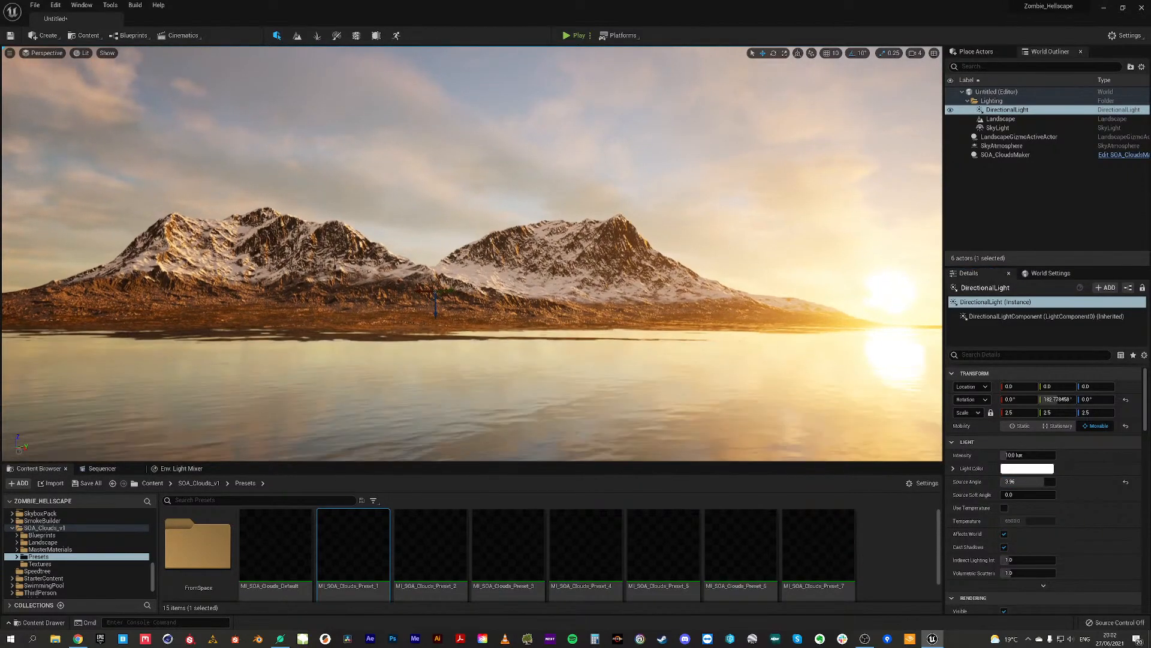
right_click_drag(661, 277, 677, 271)
key("a")
right_click_drag(557, 386, 565, 387)
key("q")
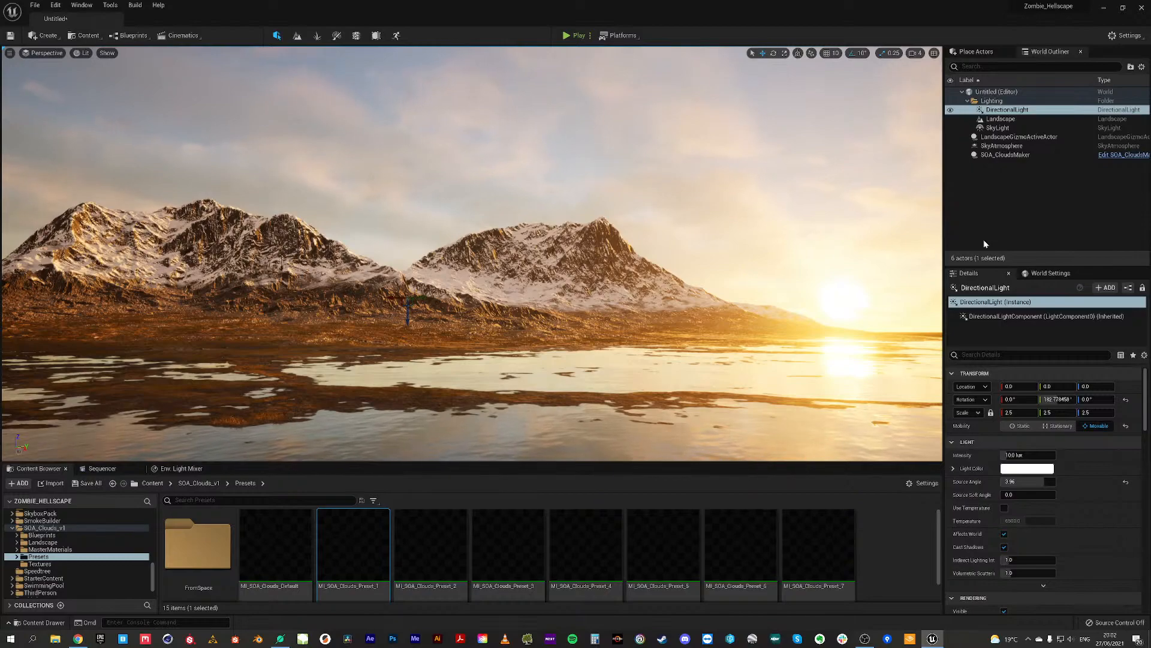
left_click(1015, 177)
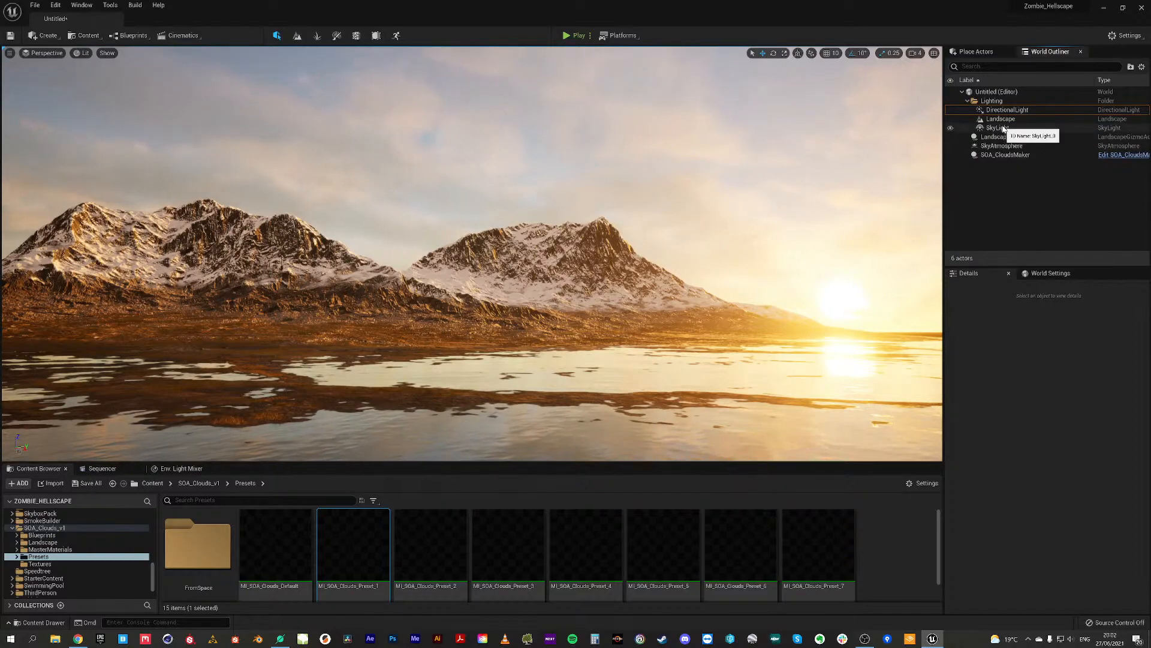
left_click_drag(1002, 145, 990, 106)
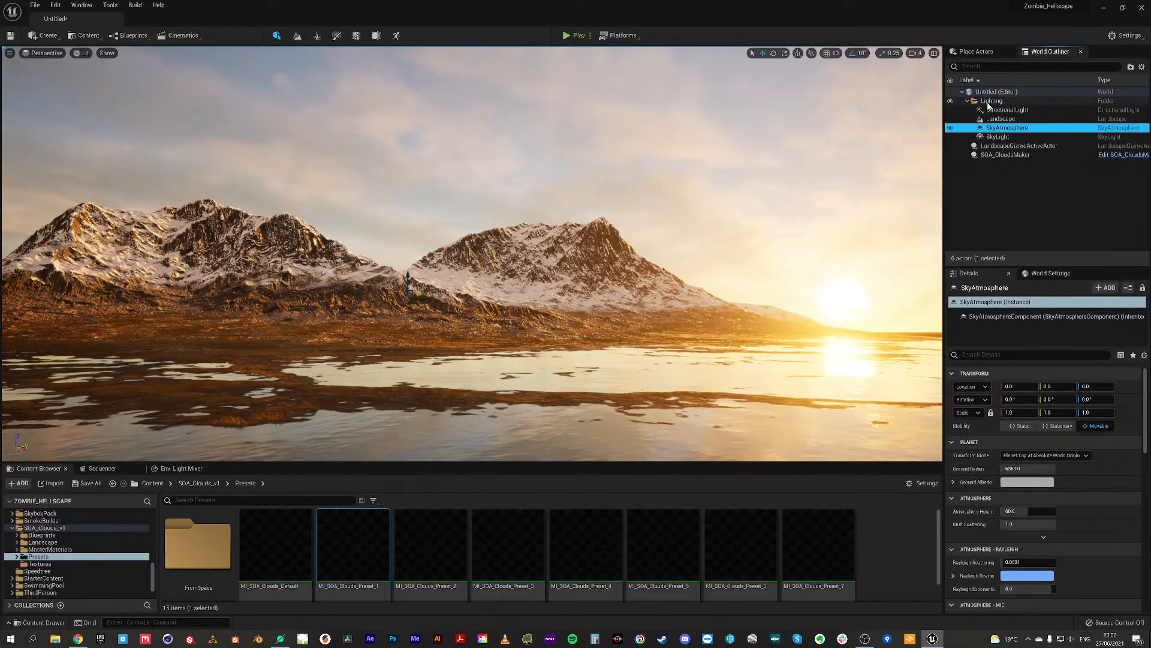
Step: Try Rayleigh scattering scales of 2.0 and about 0.45 on SkyAtmosphere and reset the property to its default
left_click(1005, 128)
left_click_drag(1145, 396, 1147, 429)
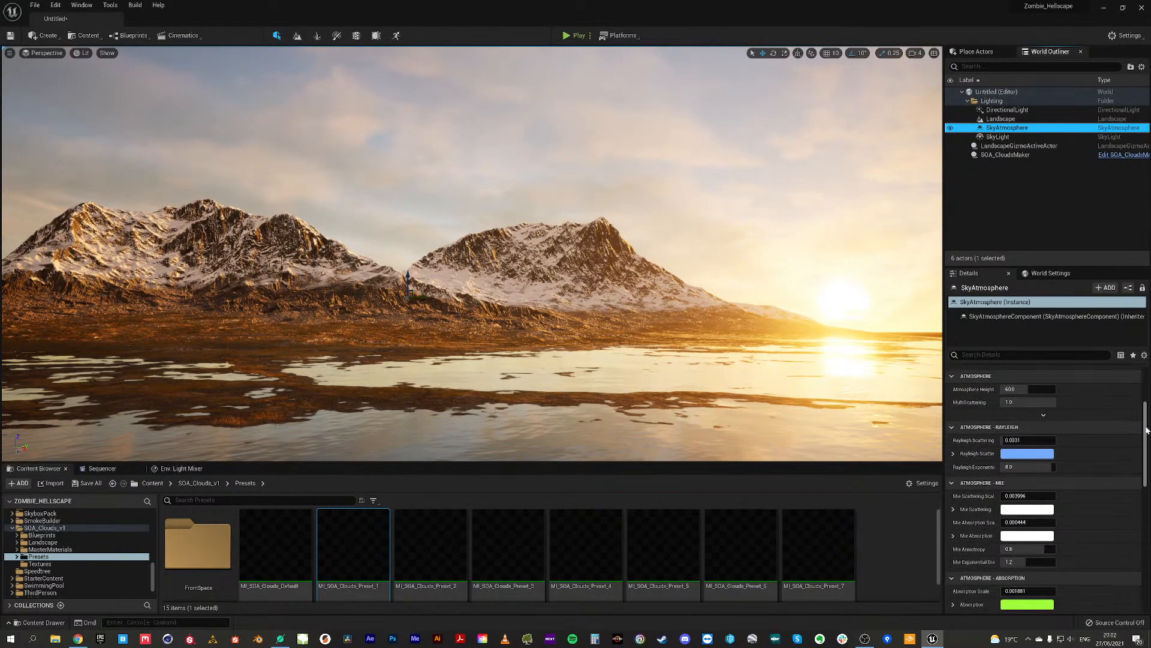
scroll(1108, 430, "down", 2)
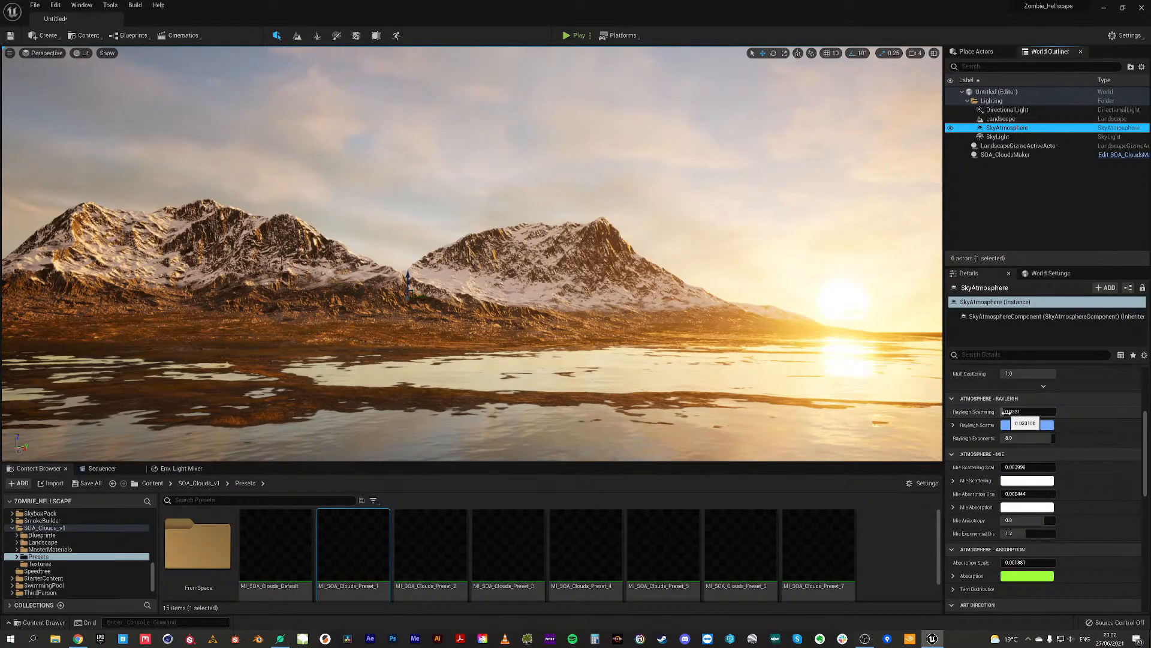
left_click_drag(1012, 411, 1049, 422)
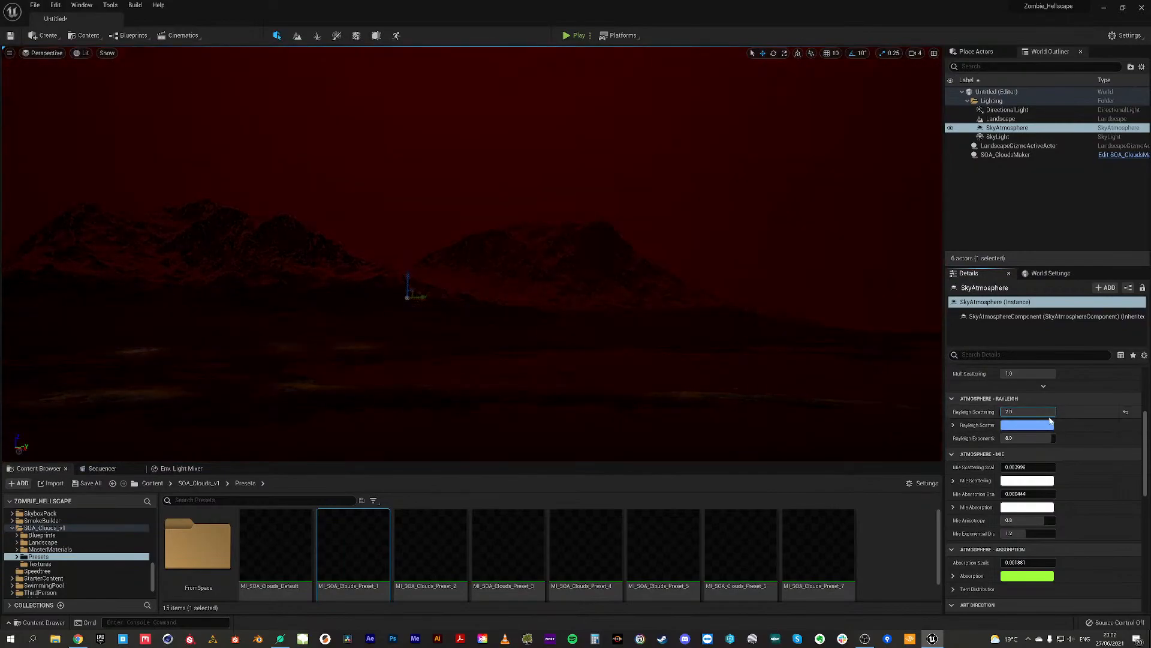
left_click_drag(1052, 411, 1033, 412)
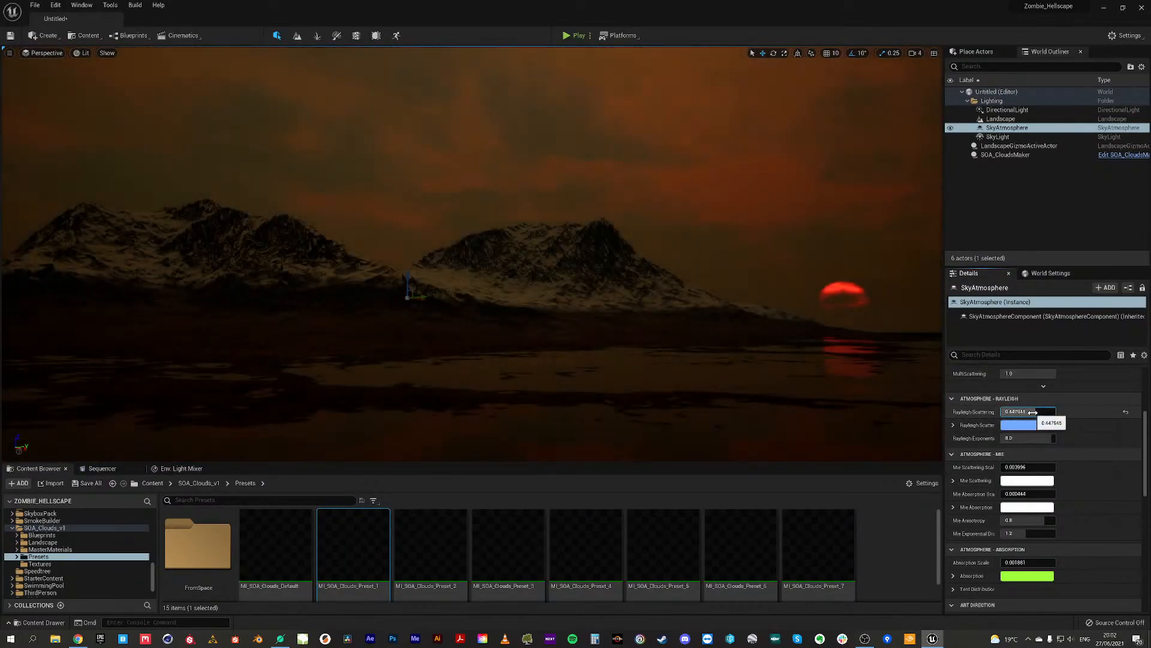
left_click(1127, 414)
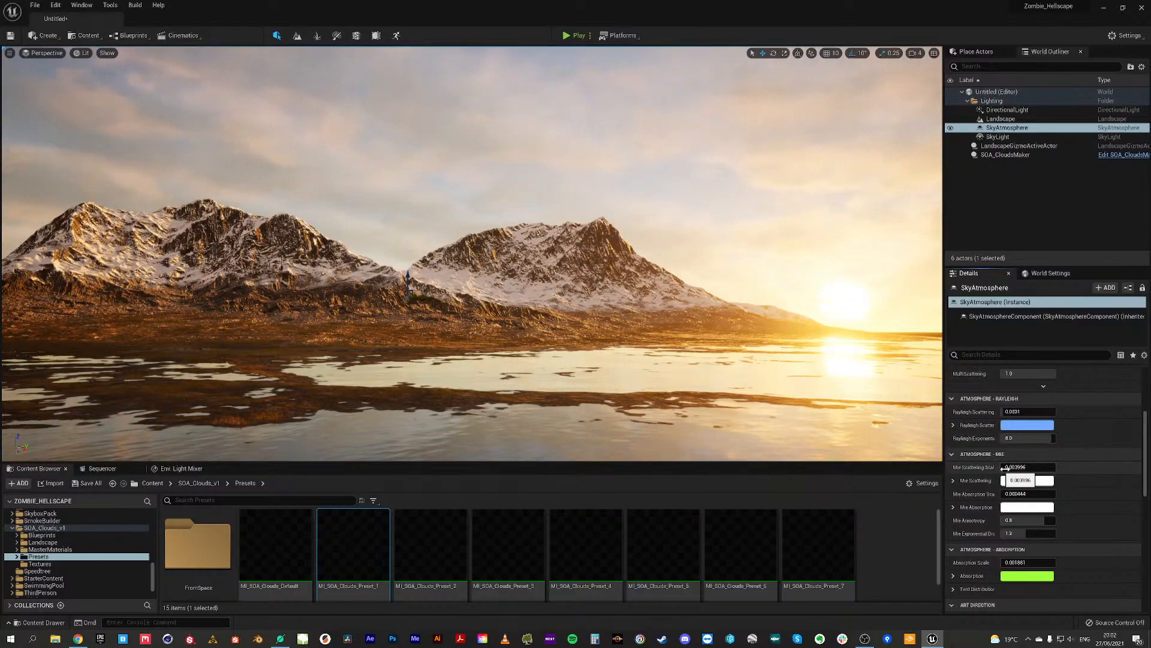
Step: Experiment with SkyAtmosphere's Mie scattering scale between 0 and about 2, ending at about 1.08 for a foggy look
mouse_move(1002, 467)
left_mouse_down()
mouse_move(1055, 467)
mouse_move(995, 470)
left_mouse_up()
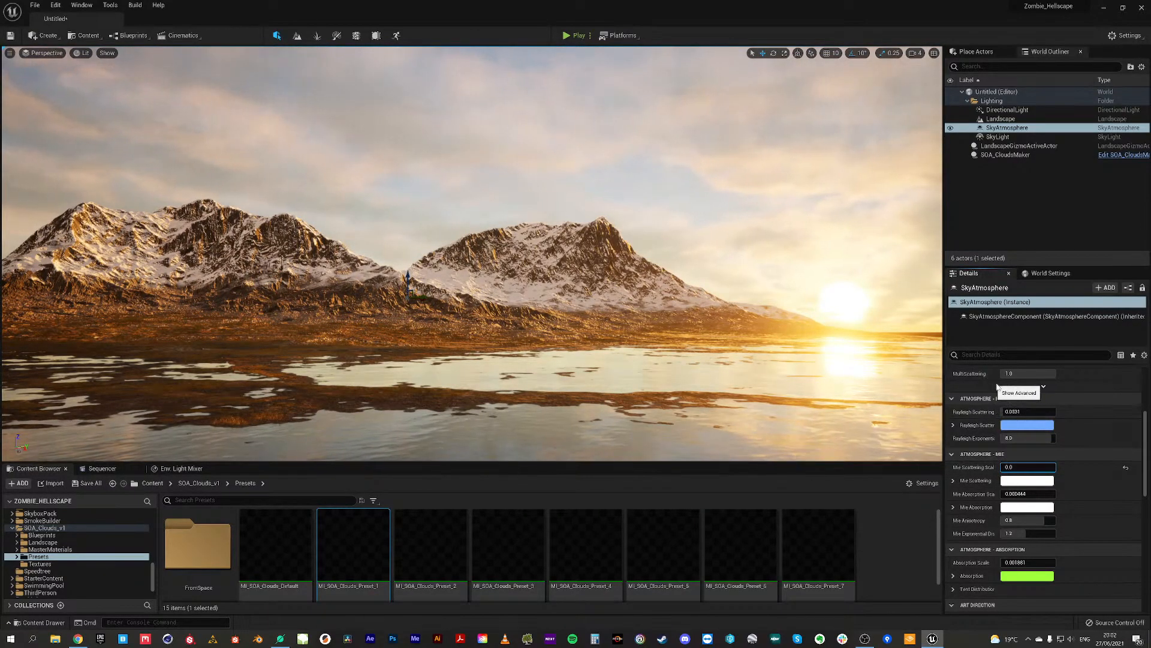
left_click_drag(1022, 468, 1033, 467)
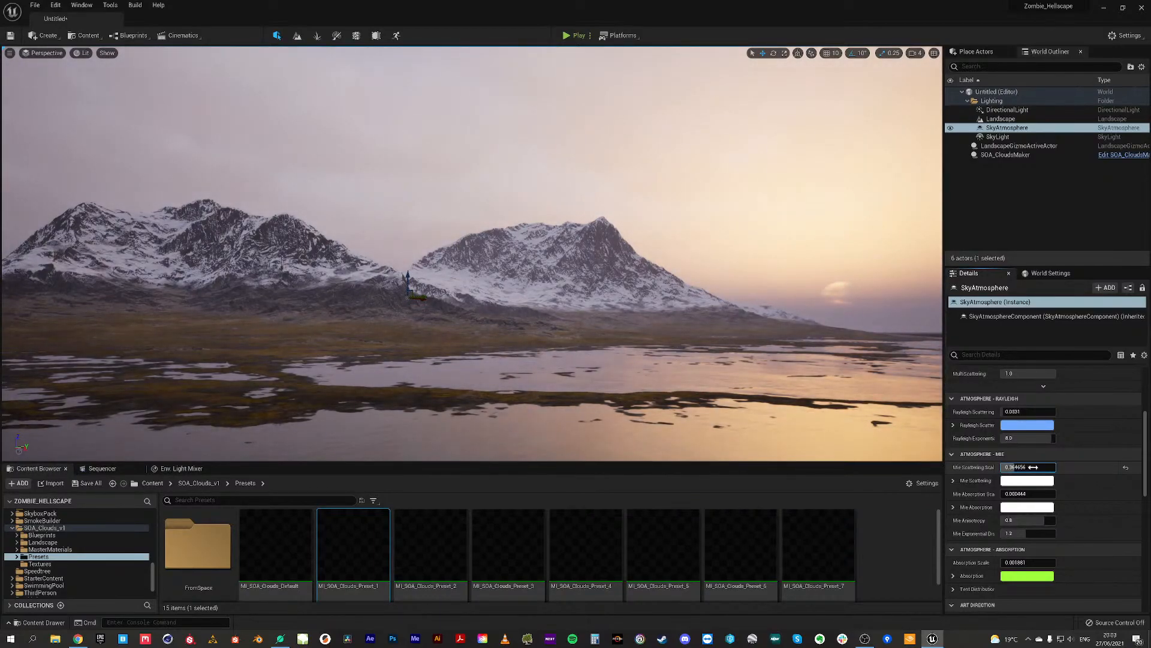
left_click_drag(1031, 467, 1026, 467)
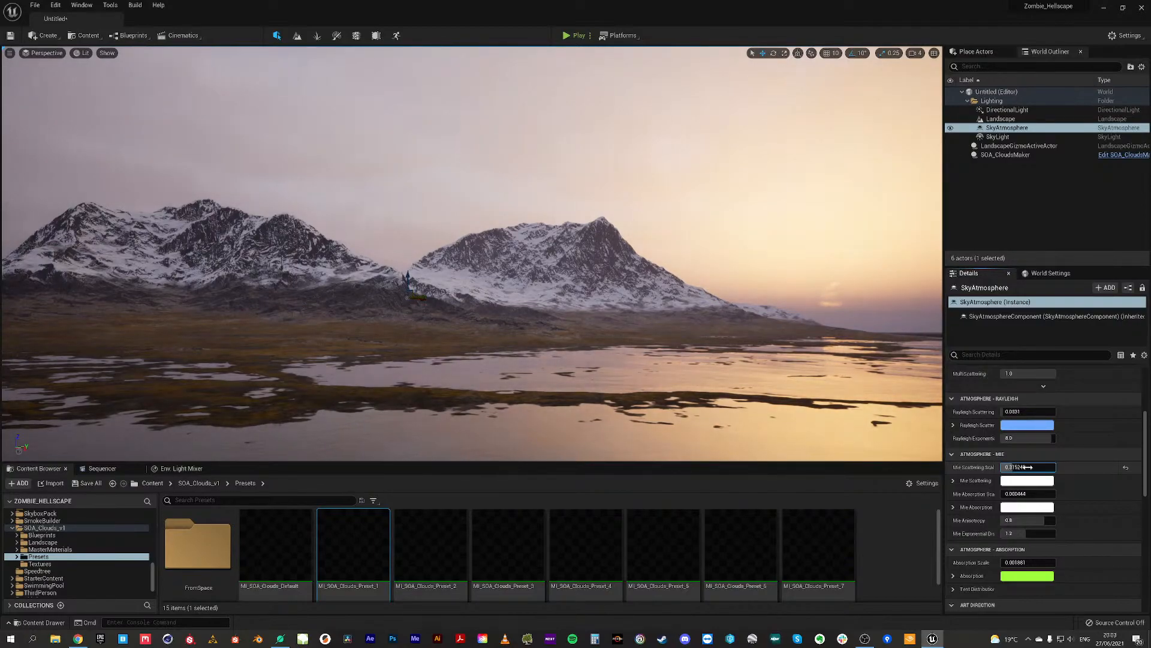
left_click_drag(1028, 467, 1031, 467)
type("57177")
key("Return")
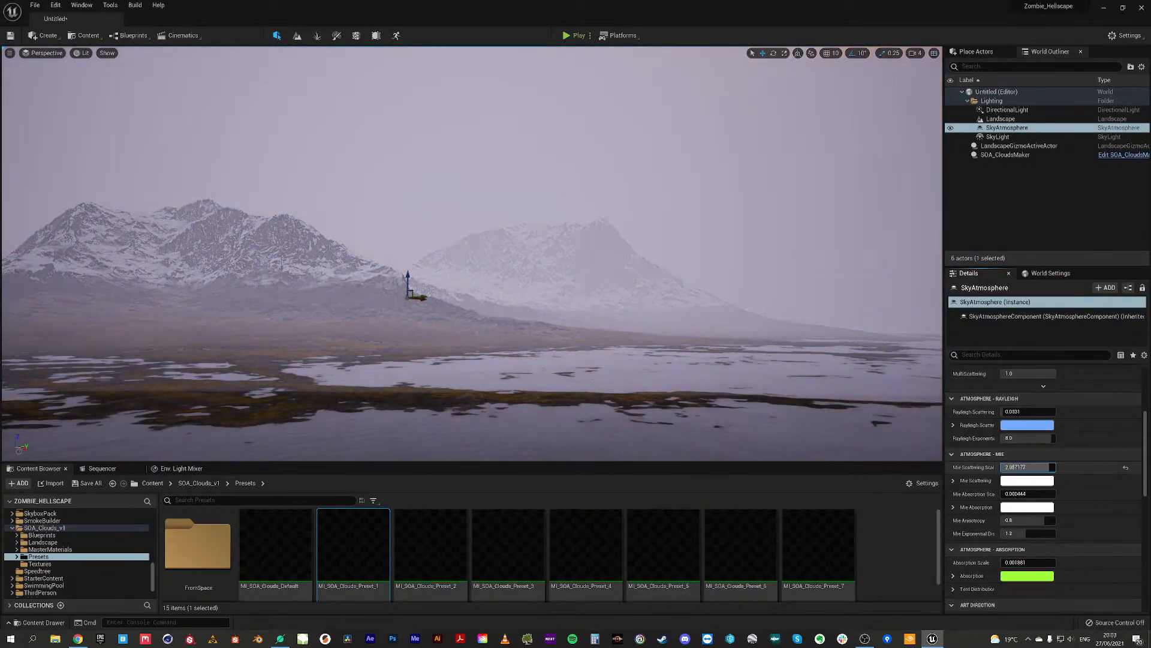
left_click_drag(1028, 467, 1014, 467)
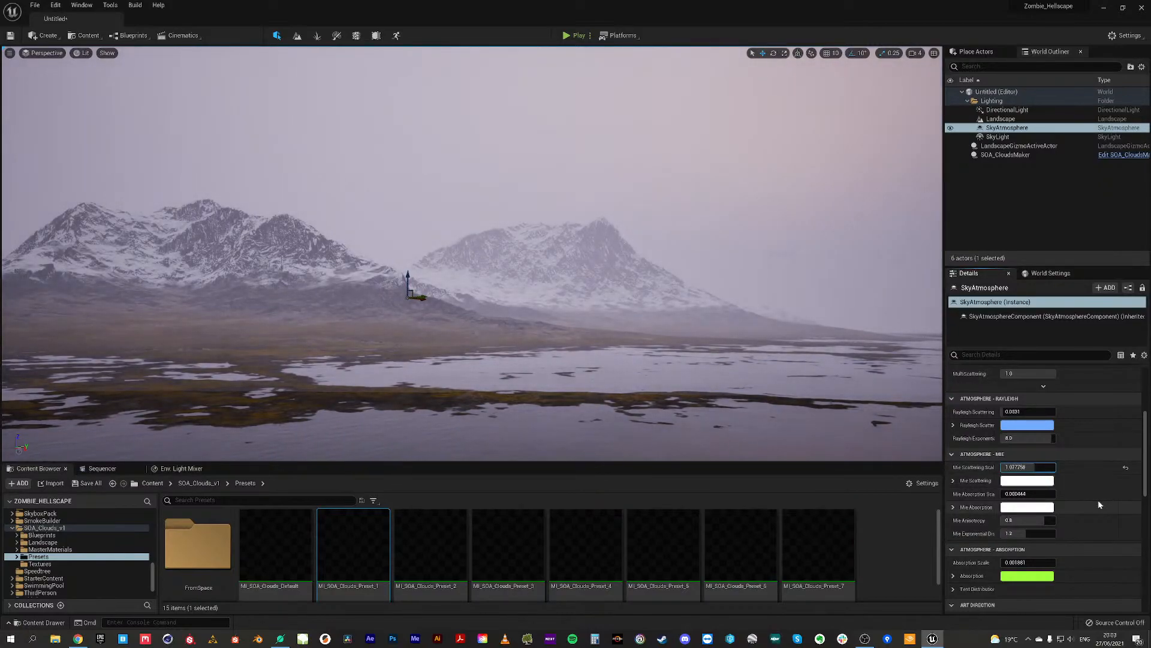
Step: Try a higher Mie absorption scale, reset it to default, and lower the Mie scattering scale to about 0.32
left_click_drag(1031, 493, 1072, 500)
left_click(1125, 496)
left_click_drag(1027, 467, 1011, 468)
left_click(1014, 467)
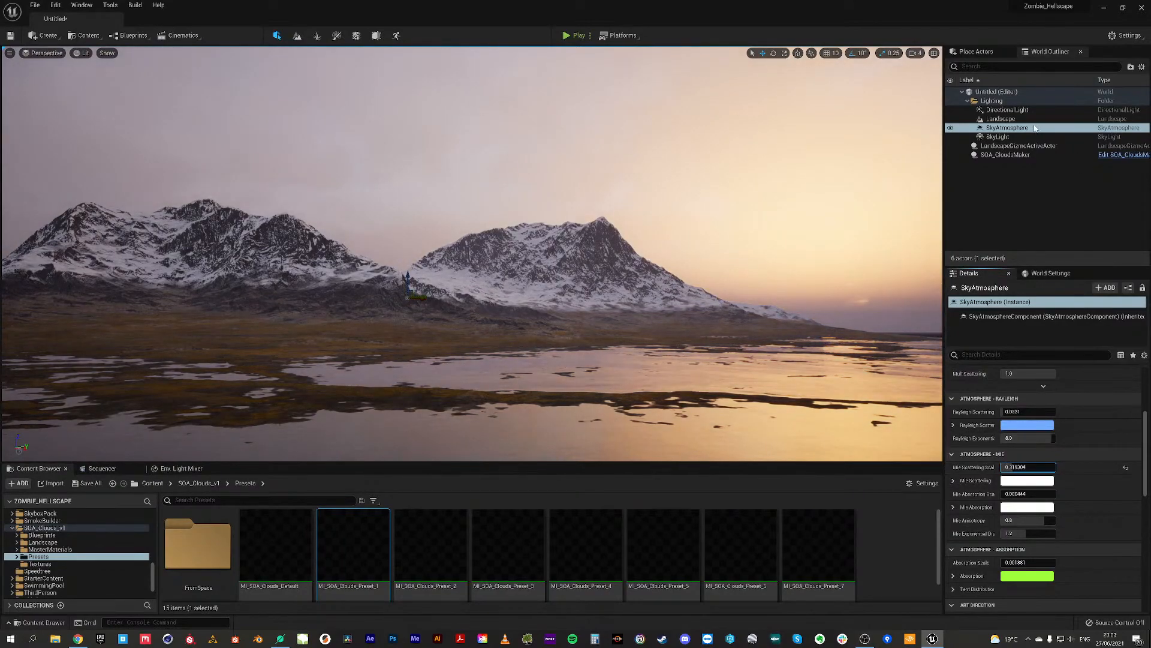
Step: Readjust DirectionalLight's source angle to fine-tune the size of the hazy sun disc
left_click(1008, 110)
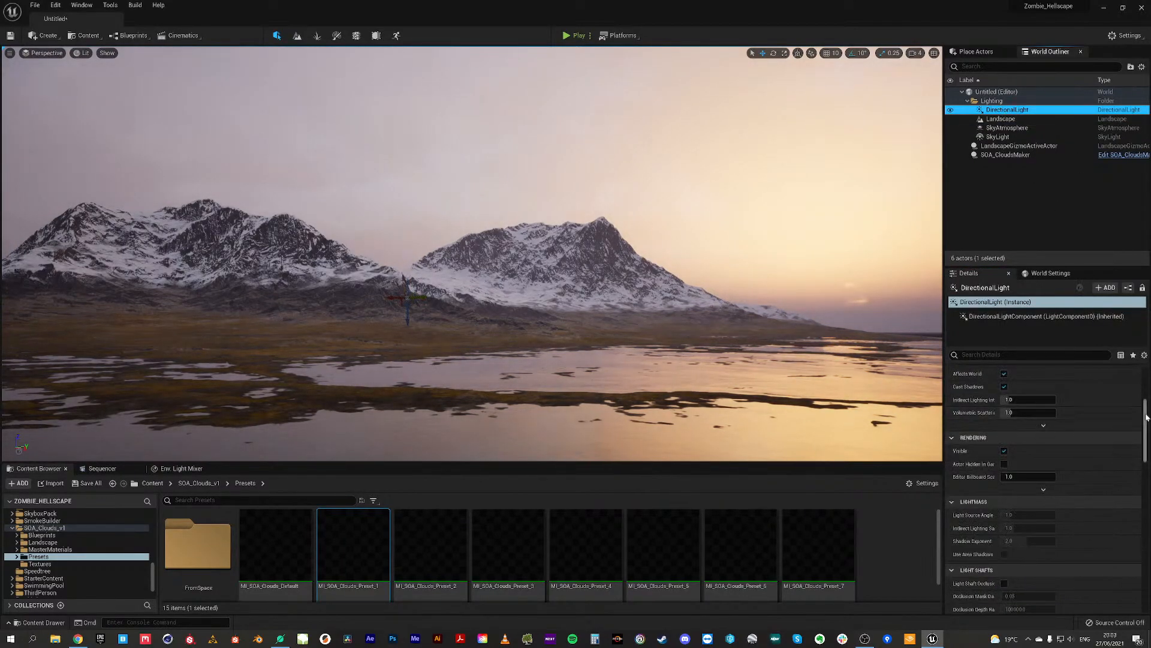
scroll(1031, 456, "up", 3)
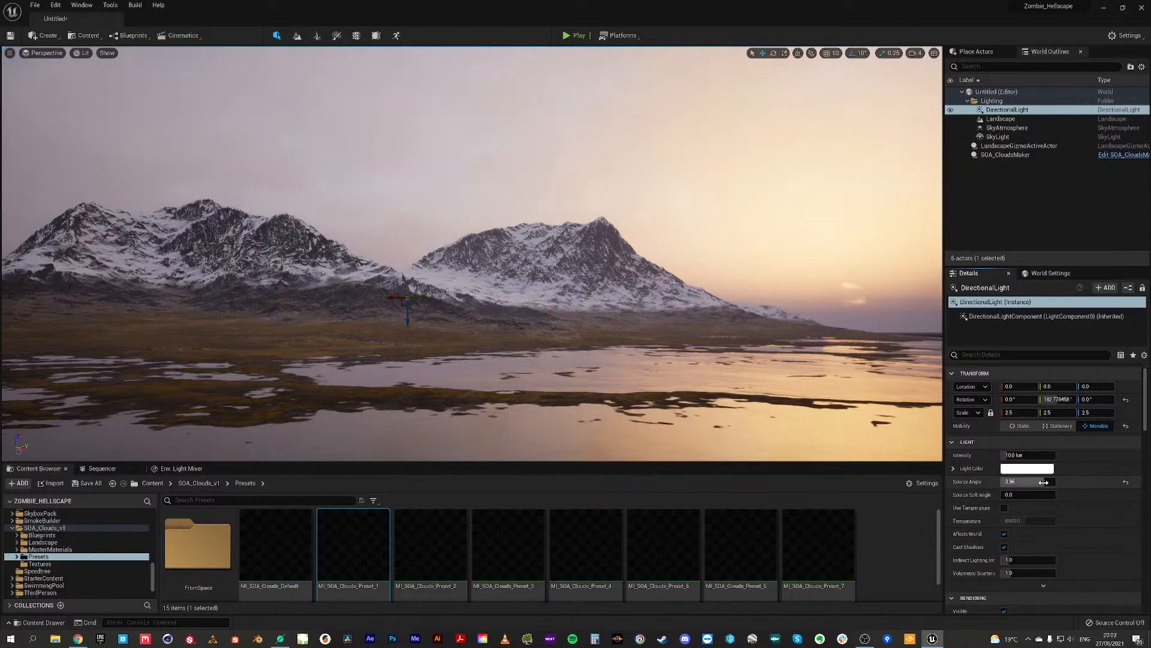
left_click(1045, 483)
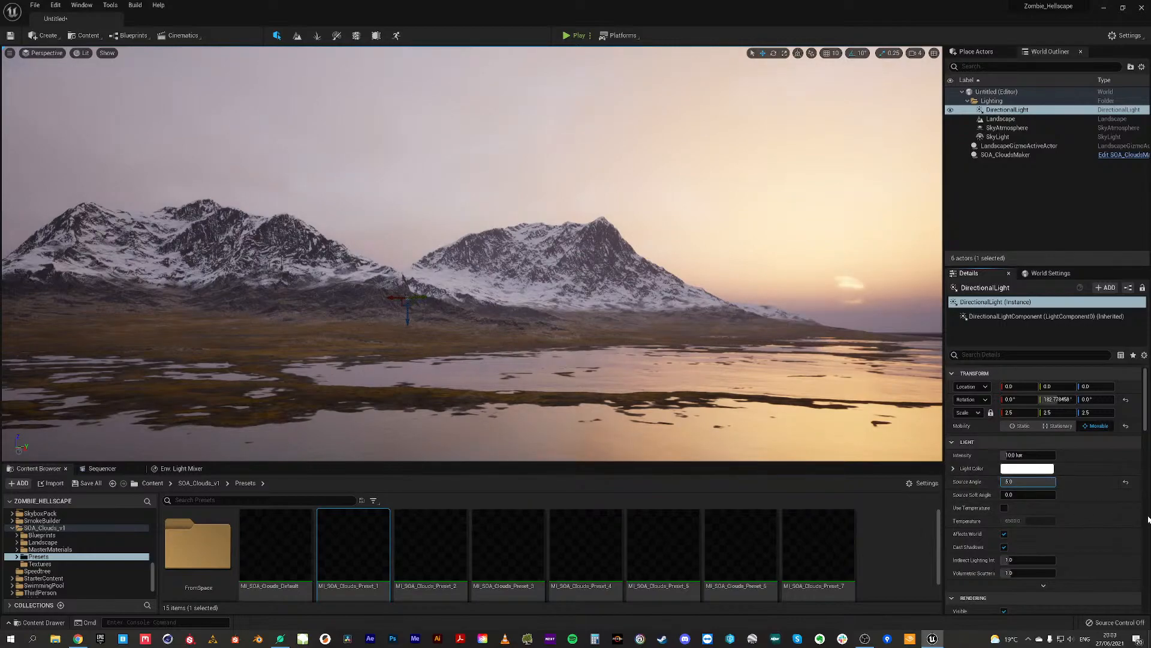
Step: Look through SkyLight's light settings and select the SkyAtmosphere actor again
left_click(998, 137)
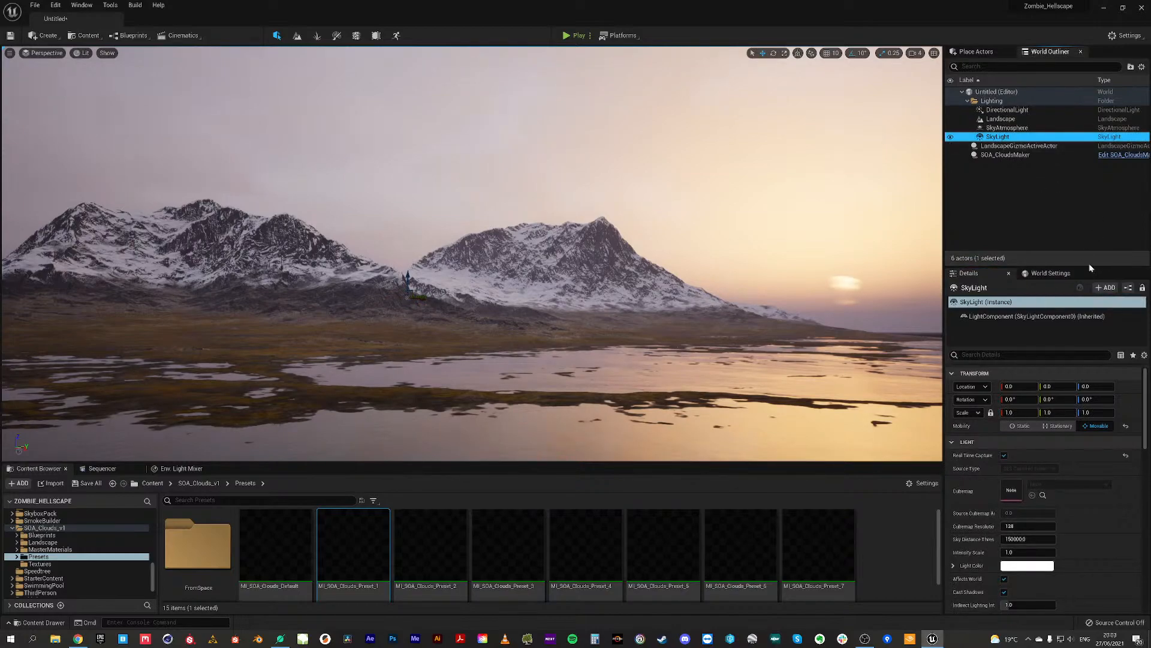
mouse_move(1148, 416)
left_mouse_down()
mouse_move(1147, 488)
mouse_move(1150, 434)
left_mouse_up()
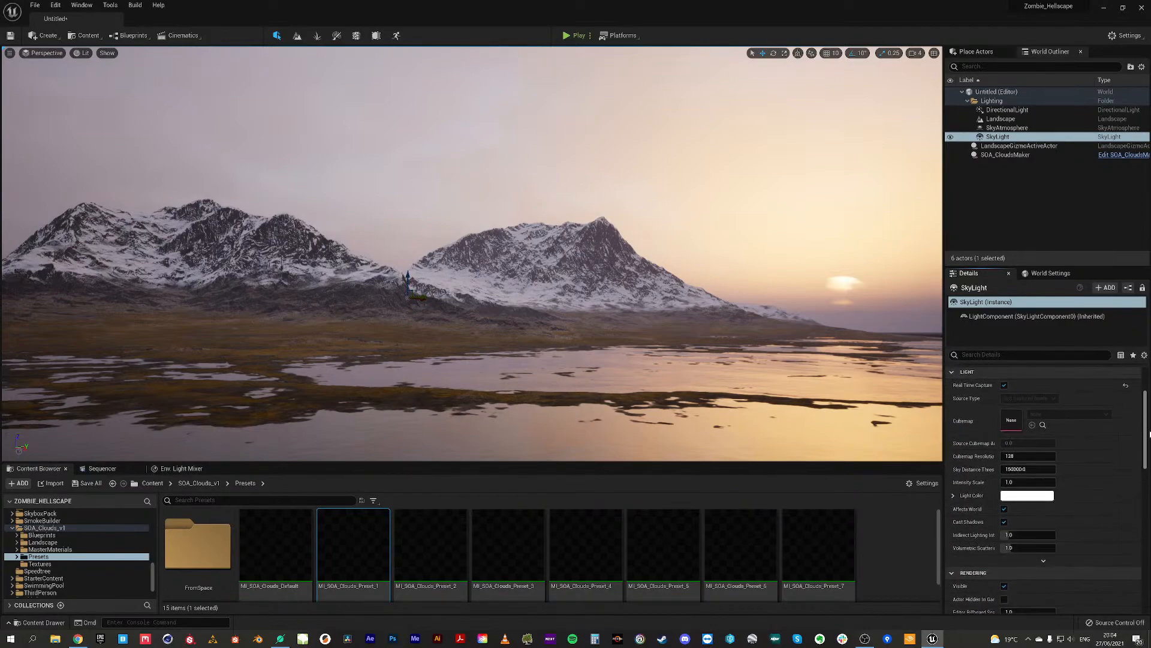
left_click(1007, 128)
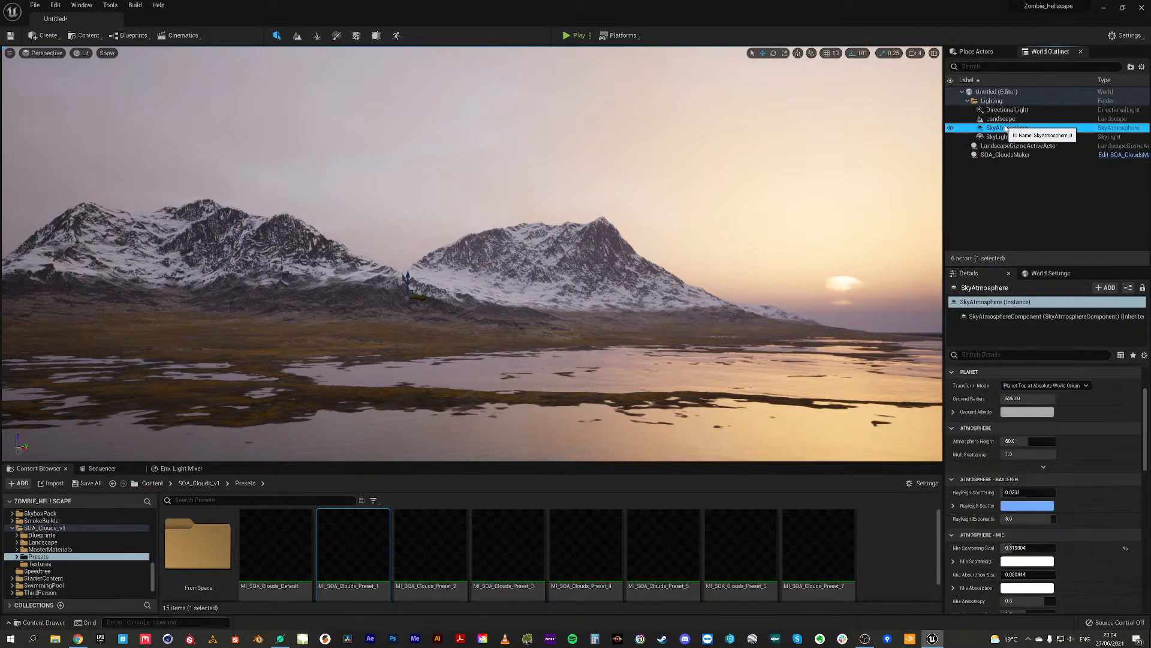
Step: Raise SkyAtmosphere's Rayleigh scattering scale to about 0.06 for a pinker sky
left_click_drag(1149, 412, 1149, 423)
left_click(1028, 453)
left_click_drag(1028, 454, 1029, 453)
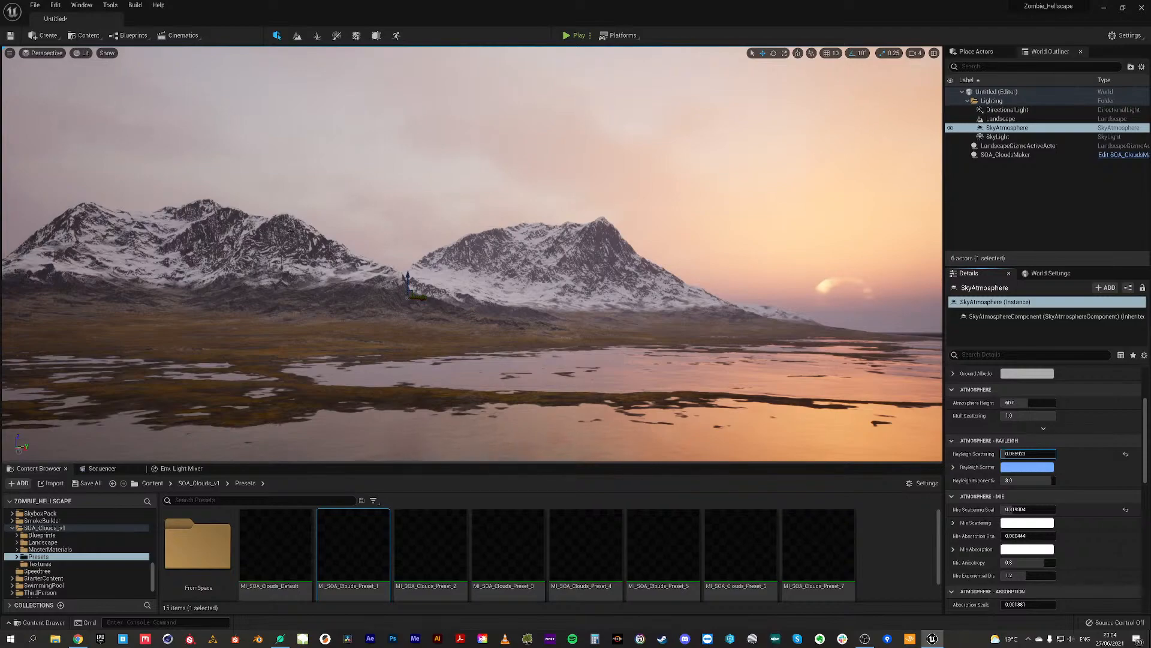
Step: Activate landscape editing, look at the paint tools, and flatten the foreground terrain around the water with the Flatten sculpt tool
left_click(297, 35)
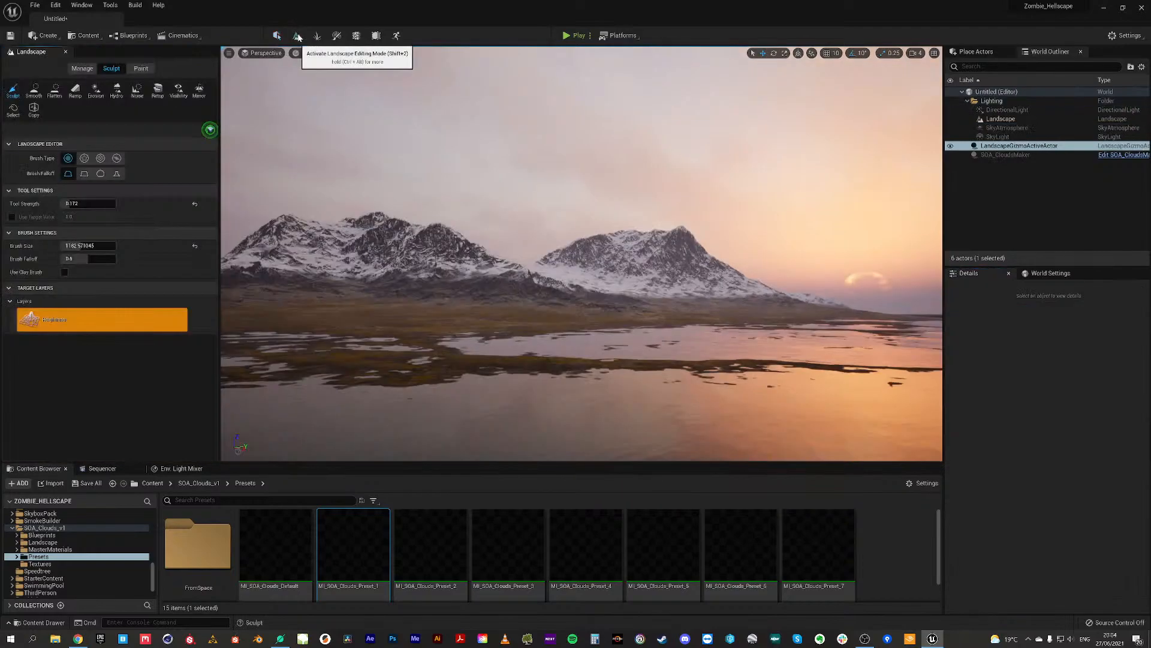
left_click(141, 69)
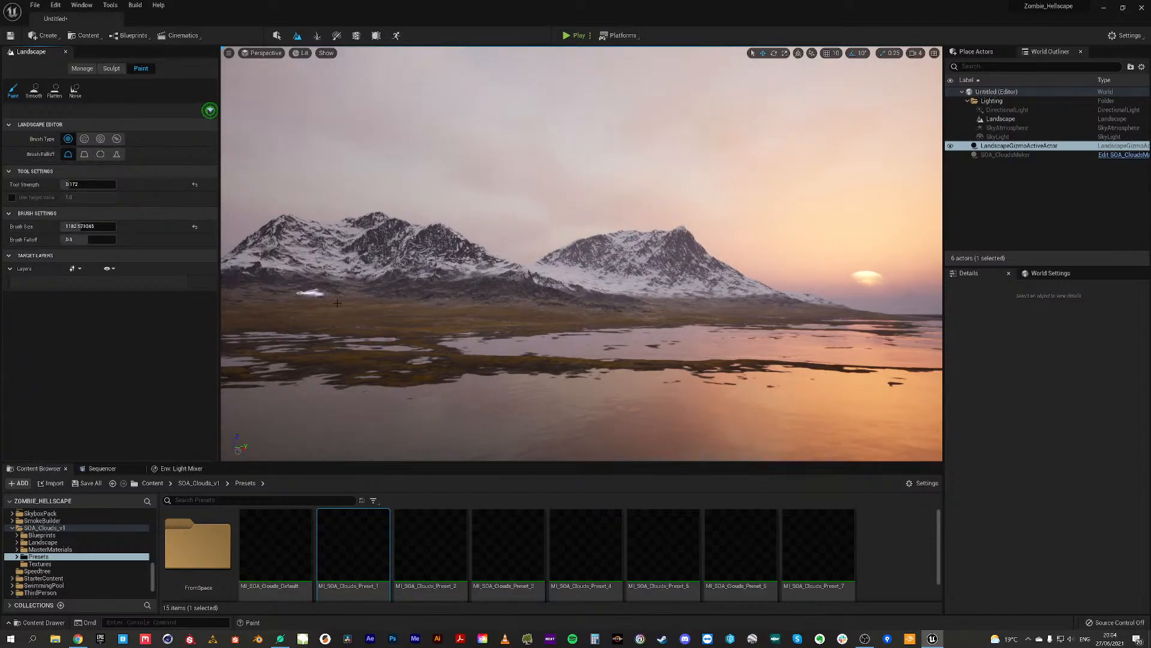
left_click(117, 69)
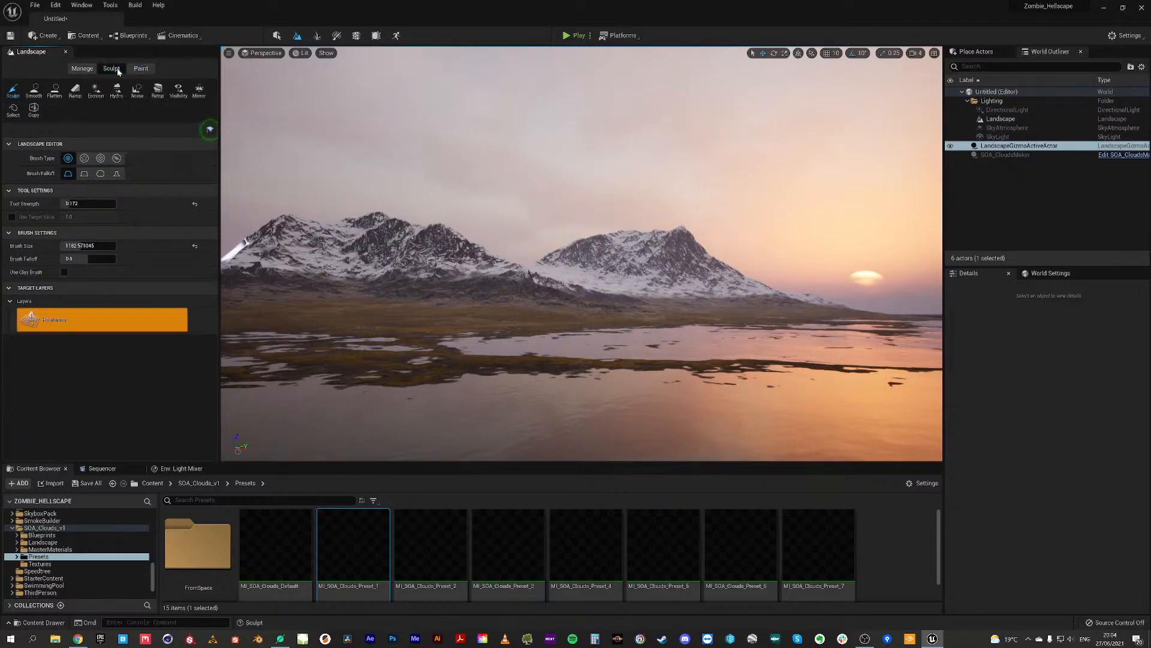
left_click(56, 91)
mouse_move(448, 364)
left_mouse_down()
mouse_move(420, 365)
mouse_move(544, 377)
mouse_move(533, 441)
mouse_move(648, 444)
mouse_move(745, 417)
mouse_move(561, 372)
left_mouse_up()
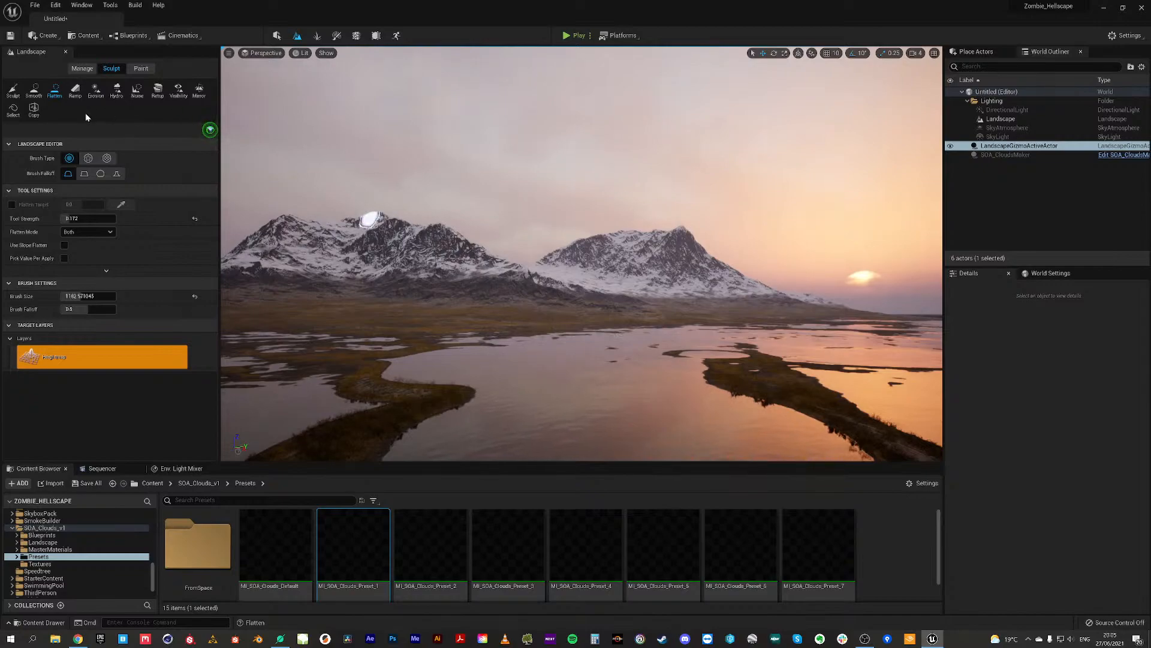
Step: Erode the foreground terrain with the Erosion sculpt tool to break it into scattered pools, and return to selection mode
left_click(96, 90)
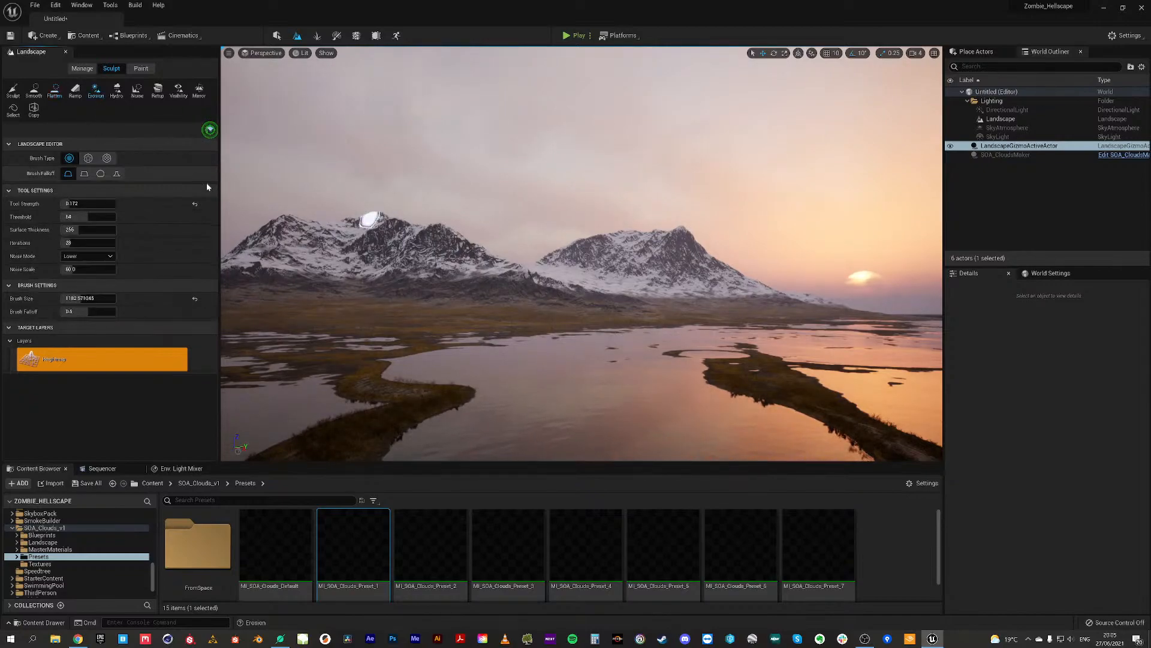
mouse_move(778, 366)
left_mouse_down()
mouse_move(519, 432)
mouse_move(527, 388)
mouse_move(478, 384)
mouse_move(474, 356)
mouse_move(294, 396)
mouse_move(332, 417)
mouse_move(546, 356)
mouse_move(540, 423)
mouse_move(759, 431)
mouse_move(706, 398)
mouse_move(864, 390)
mouse_move(600, 360)
mouse_move(670, 342)
left_mouse_up()
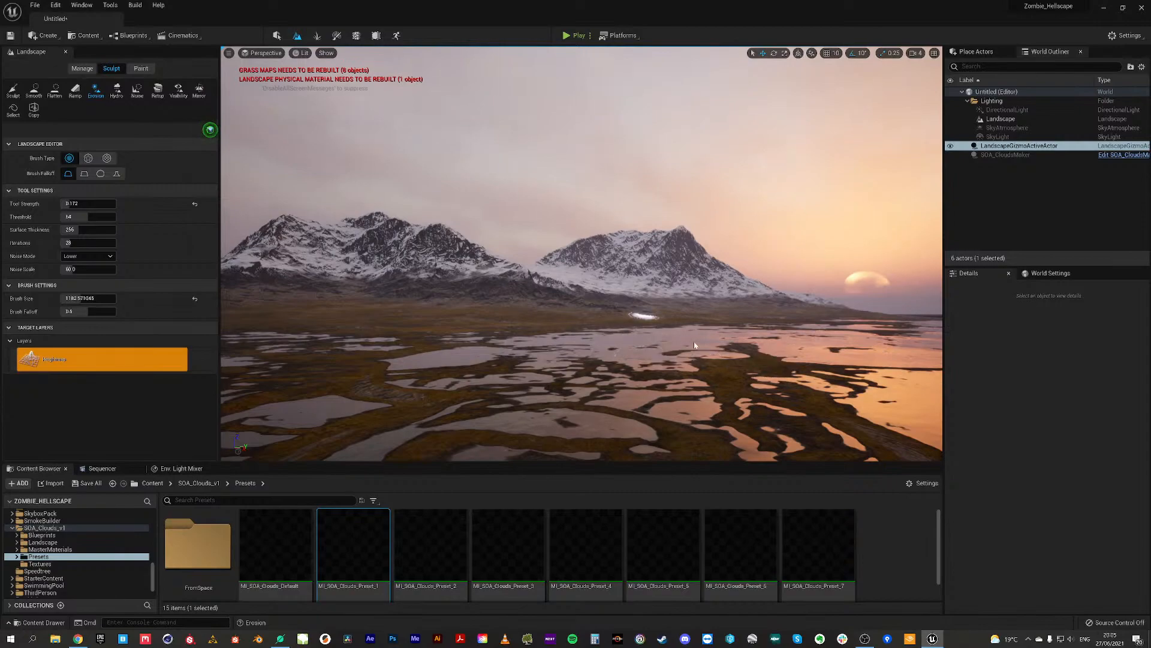
mouse_move(563, 353)
left_mouse_down()
mouse_move(462, 355)
mouse_move(570, 364)
mouse_move(553, 359)
left_mouse_up()
mouse_move(692, 434)
left_mouse_down()
mouse_move(910, 423)
mouse_move(822, 345)
mouse_move(866, 408)
mouse_move(750, 353)
mouse_move(641, 335)
mouse_move(531, 343)
left_mouse_up()
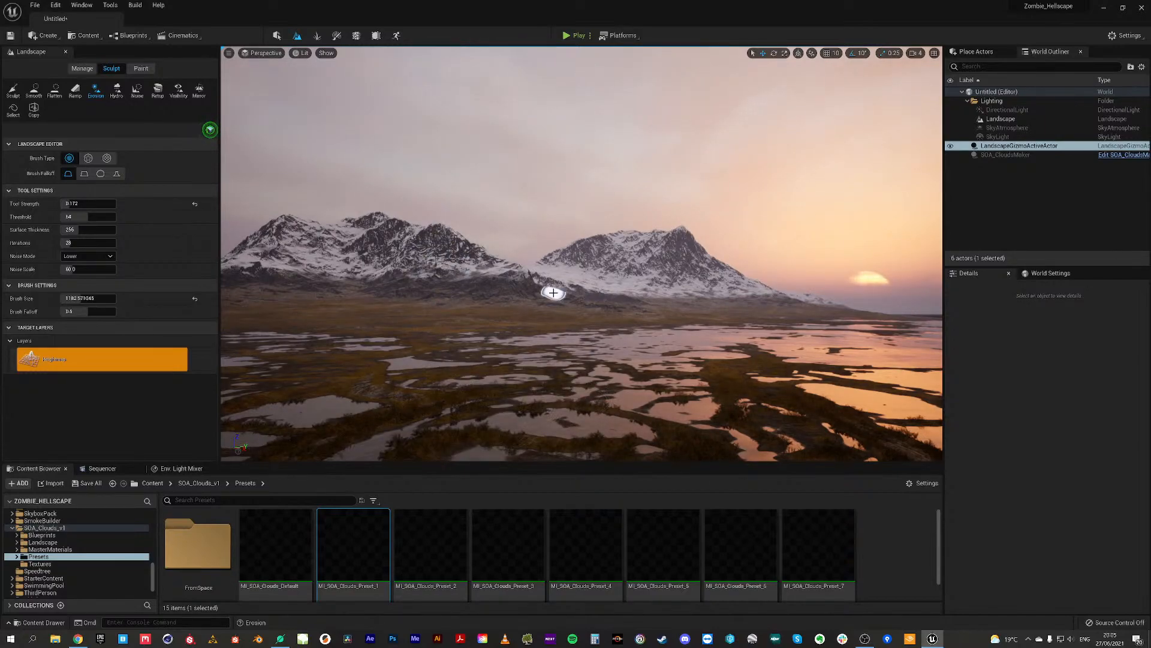
left_click(277, 35)
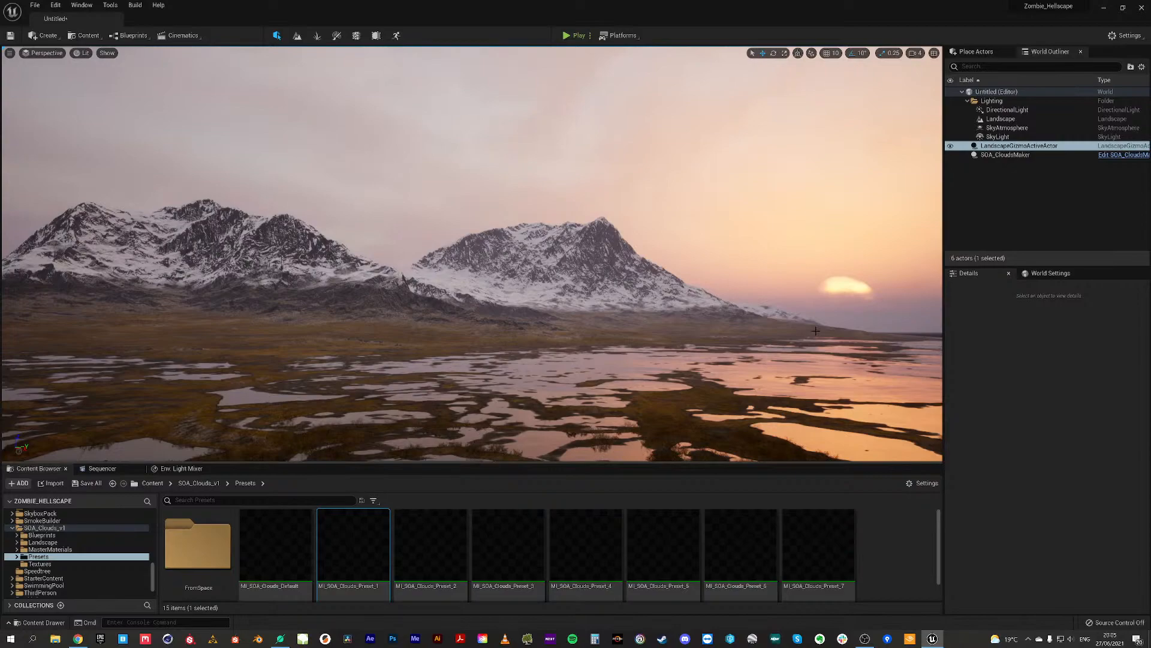
Step: Add an Exponential Height Fog actor from the visual effects actors to the level
left_click(977, 52)
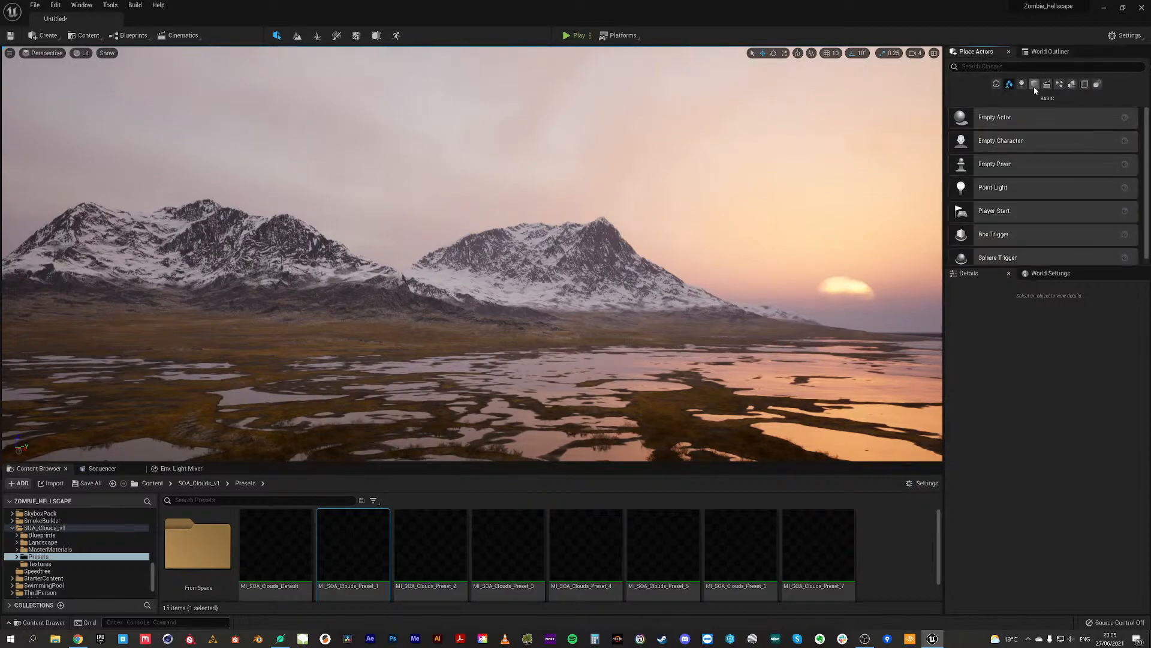
left_click(1059, 84)
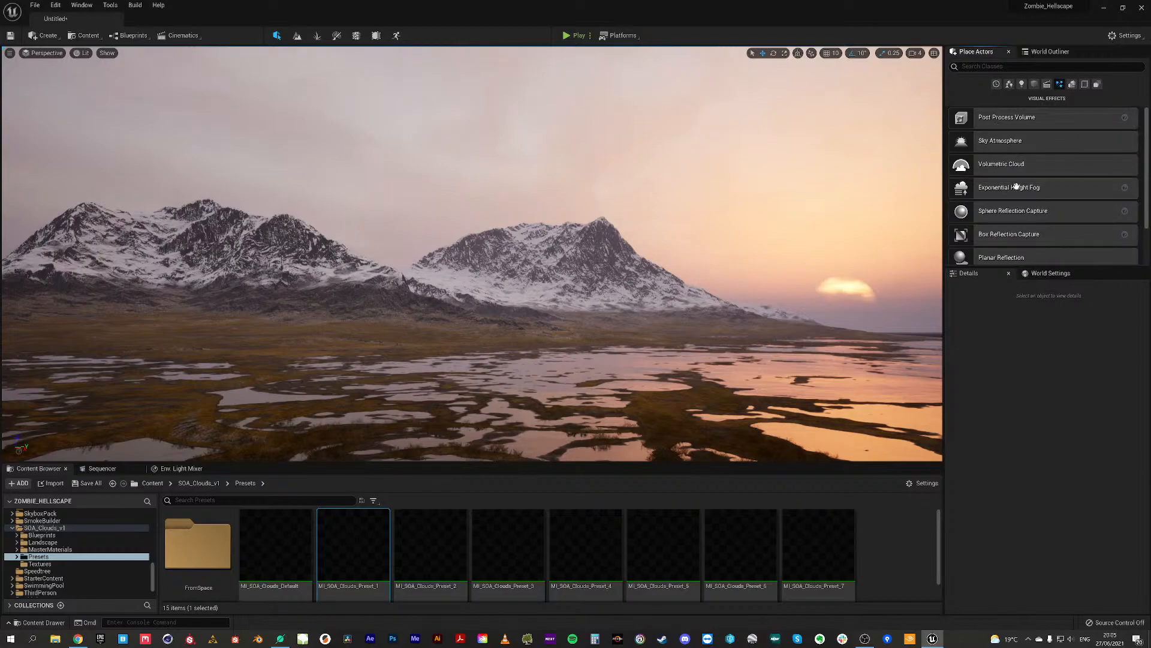
left_click_drag(1019, 187, 622, 236)
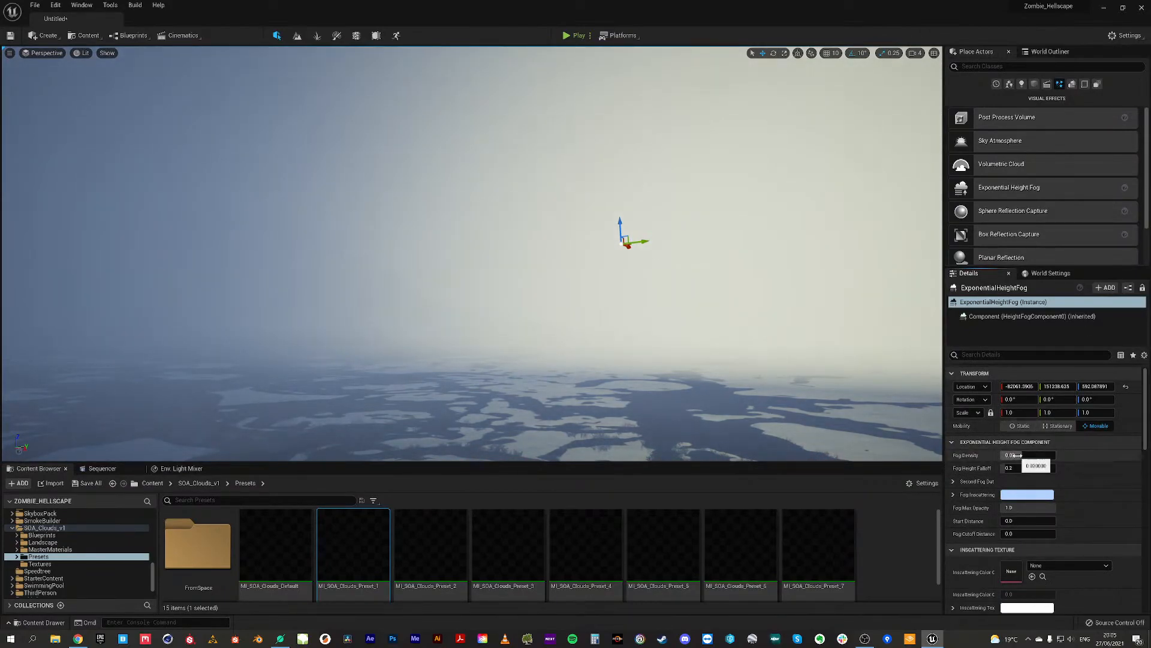
Step: Set the height fog's fog inscattering colour and directional inscattering colour to black
left_click(1033, 495)
left_click_drag(964, 471, 966, 527)
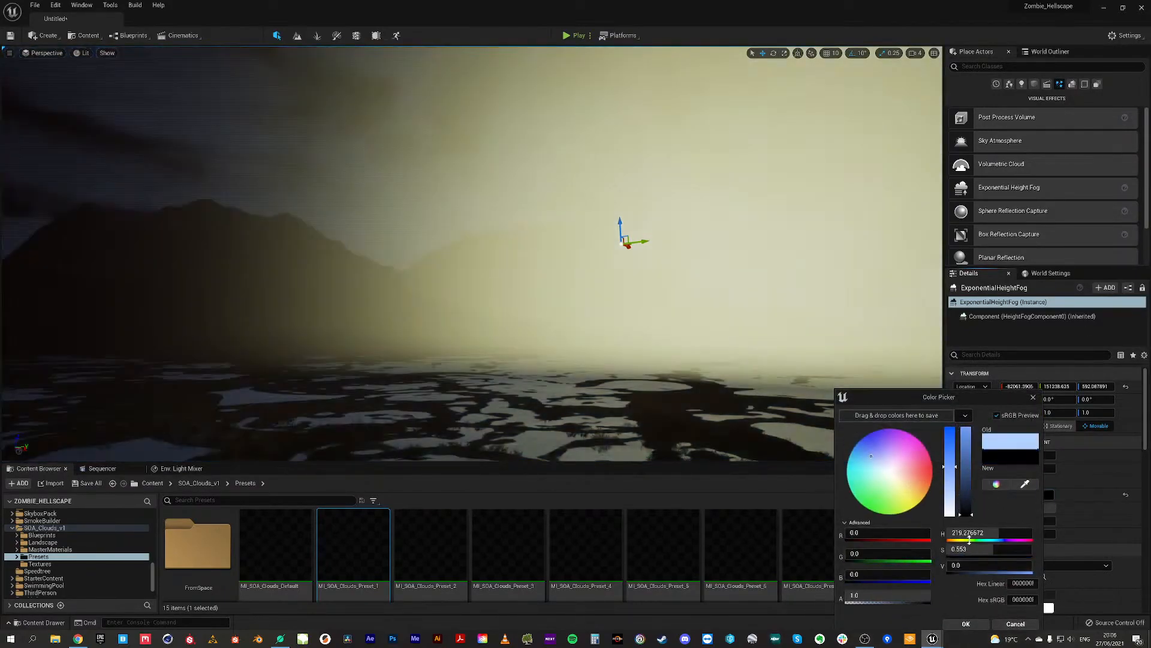
left_click(1080, 586)
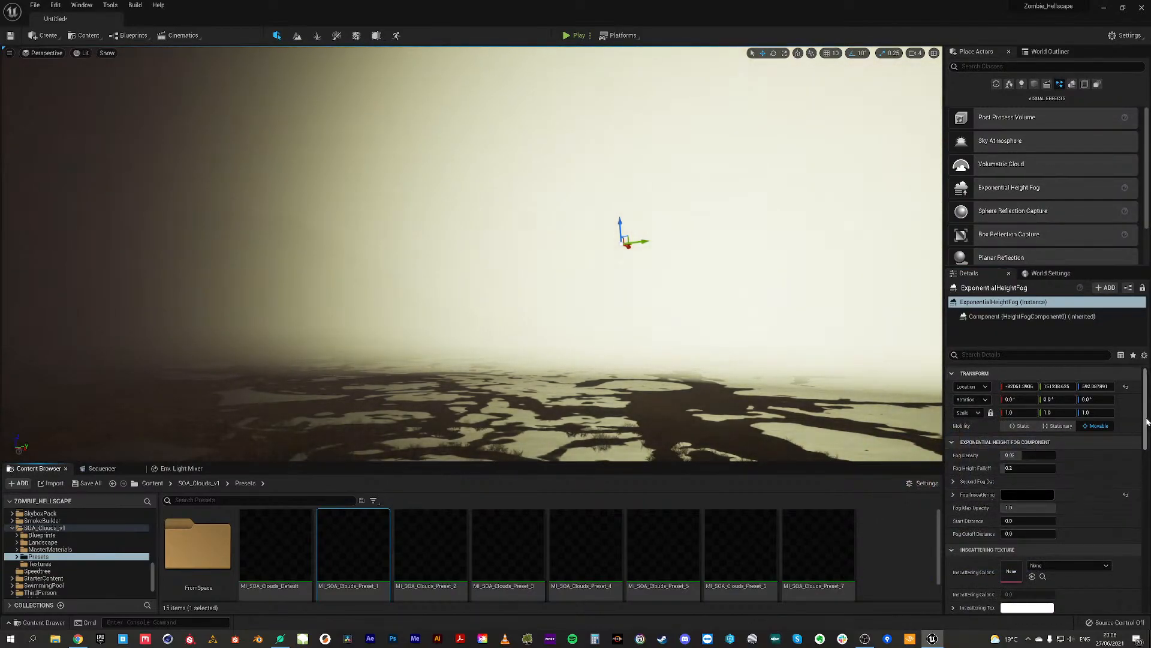
scroll(1147, 421, "down", 10)
left_click(1026, 447)
left_click_drag(962, 499, 964, 528)
left_click(963, 622)
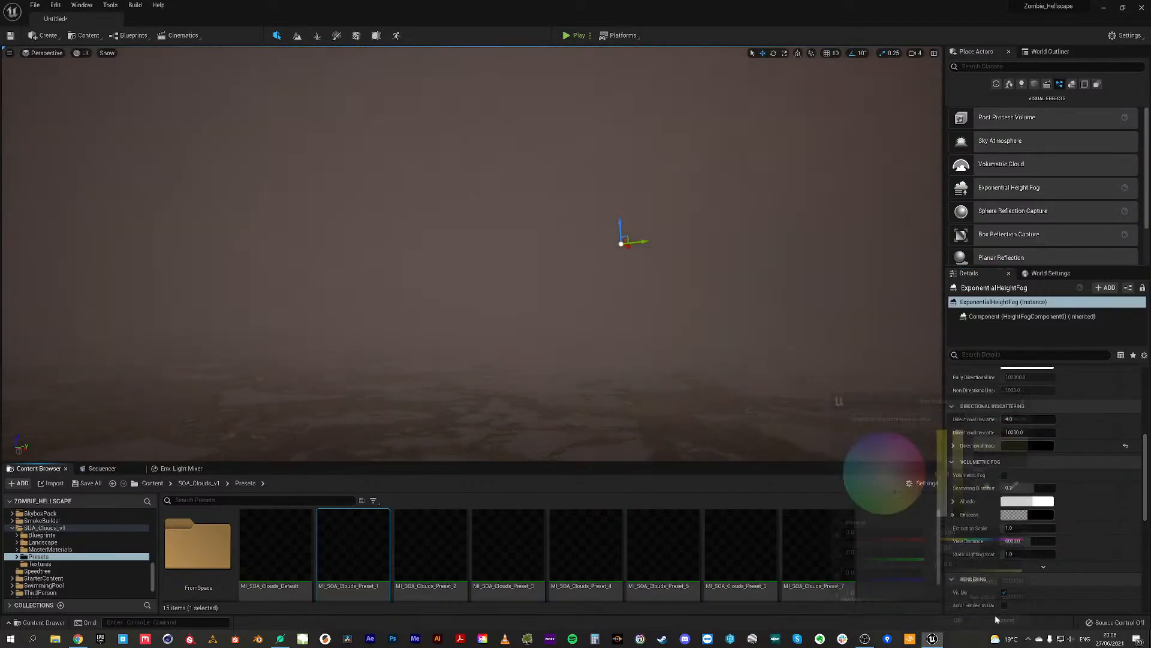
Step: Lower the height fog's density to 0.0008 and its height falloff to about 0.125
scroll(1020, 479, "up", 10)
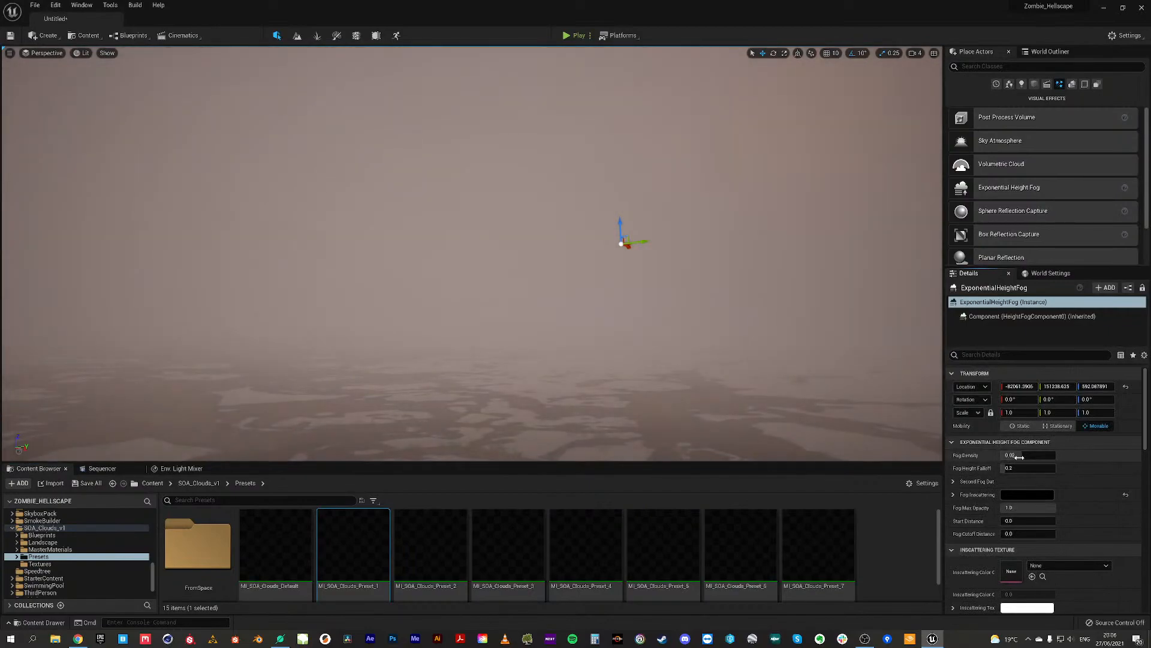
left_click_drag(1028, 456, 1009, 455)
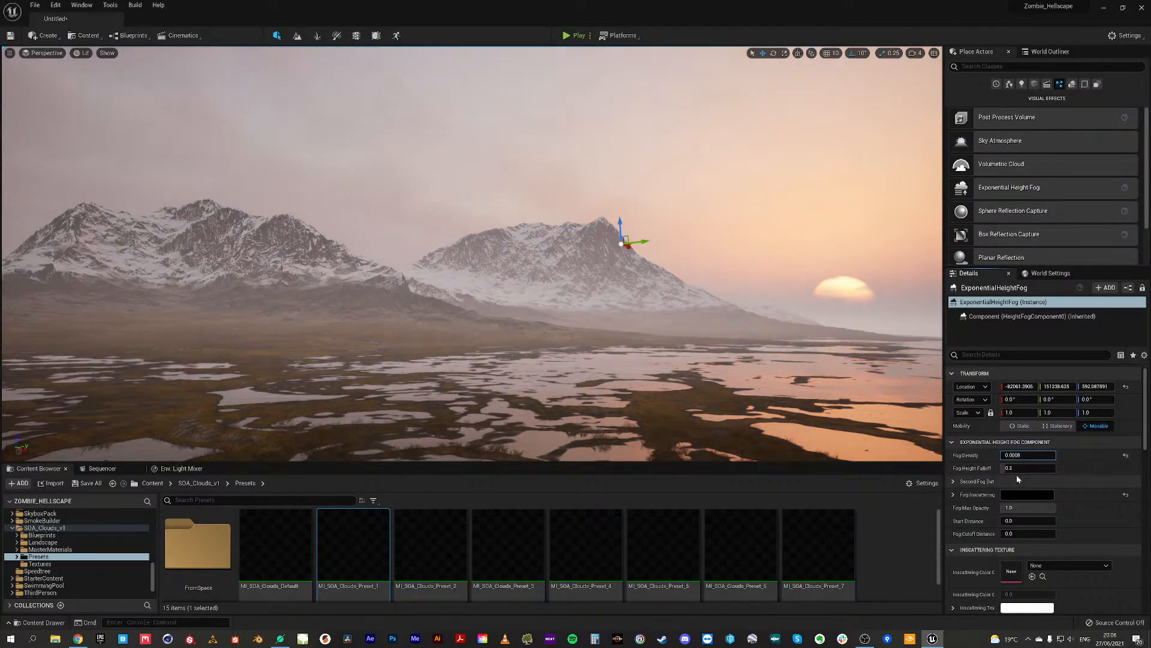
mouse_move(1013, 468)
left_mouse_down()
mouse_move(1031, 467)
mouse_move(1014, 468)
left_mouse_up()
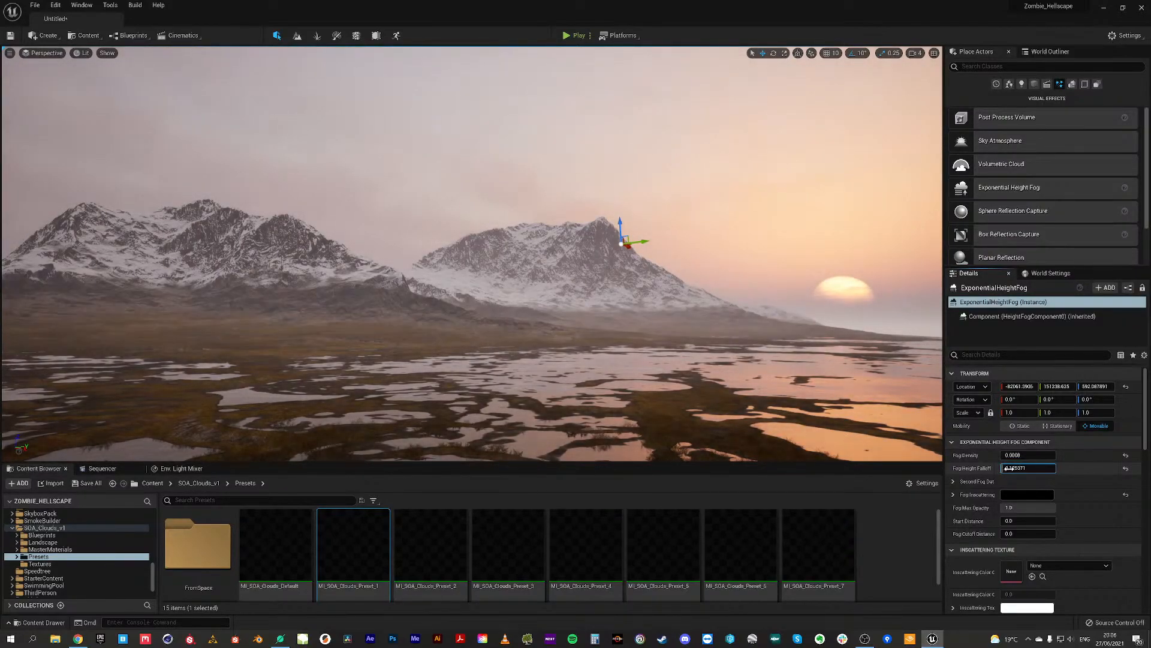
Step: Toggle ExponentialHeightFog's visibility off and on to compare the scene with and without the fog
left_click(1050, 52)
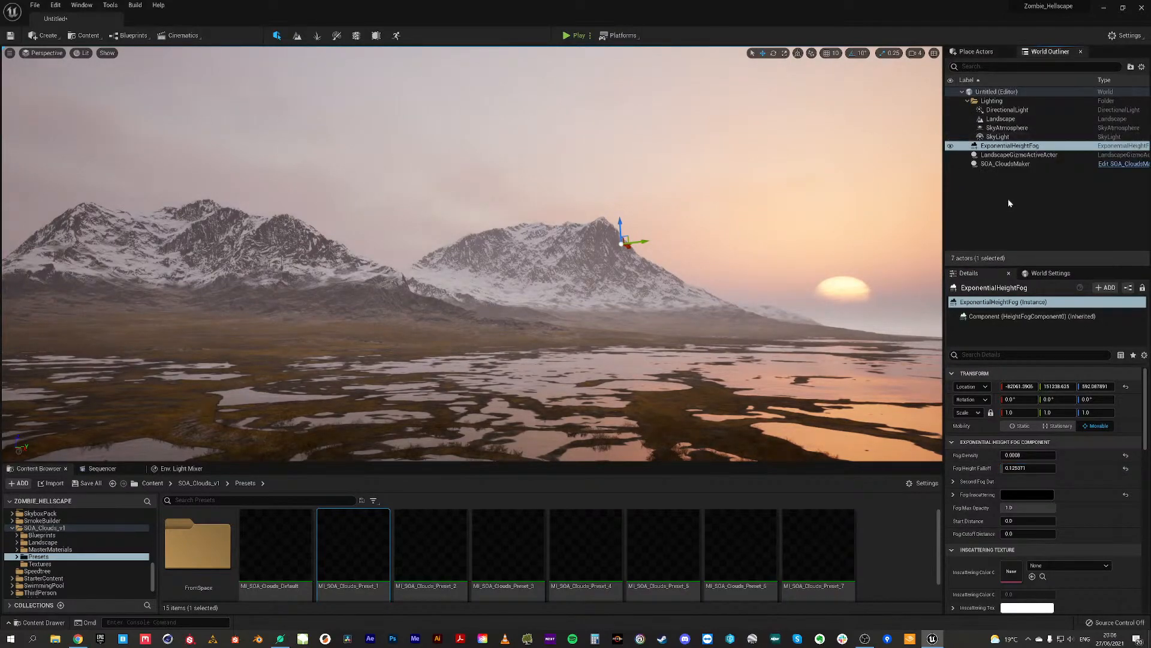
left_click(951, 147)
left_click(950, 147)
left_click(951, 147)
left_click(950, 147)
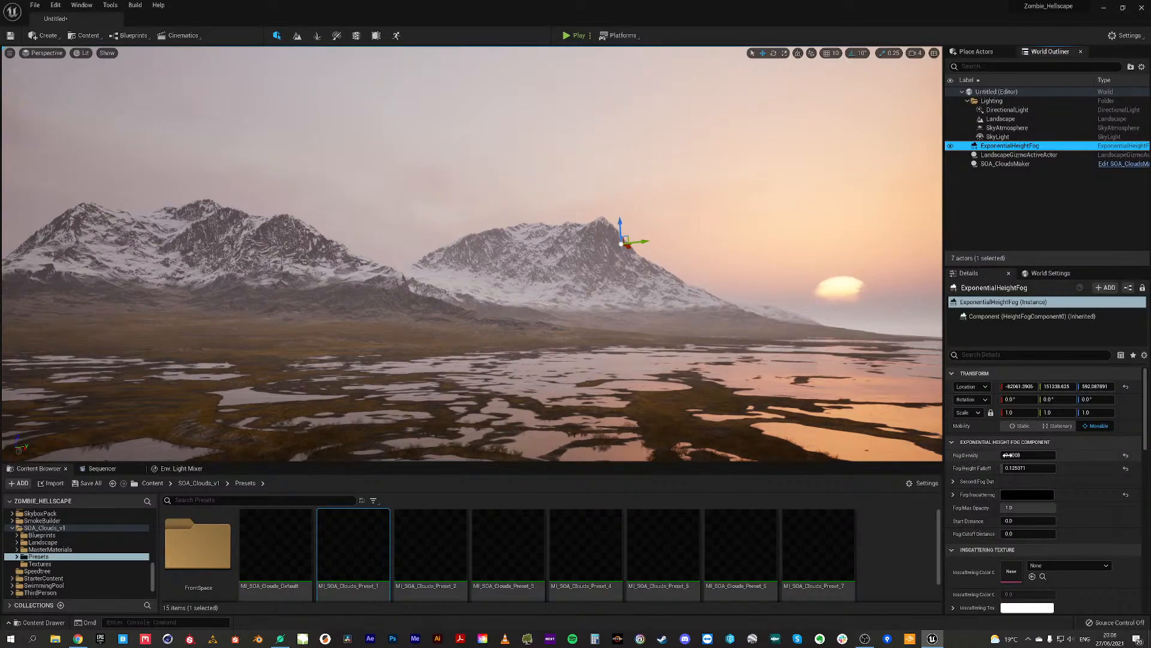
Step: Fine-tune the height fog's falloff to about 0.118 and density to about 0.0005, and look over its volumetric fog settings
left_click(1006, 469)
mouse_move(1005, 468)
left_mouse_down()
mouse_move(1013, 455)
mouse_move(1003, 455)
left_mouse_up()
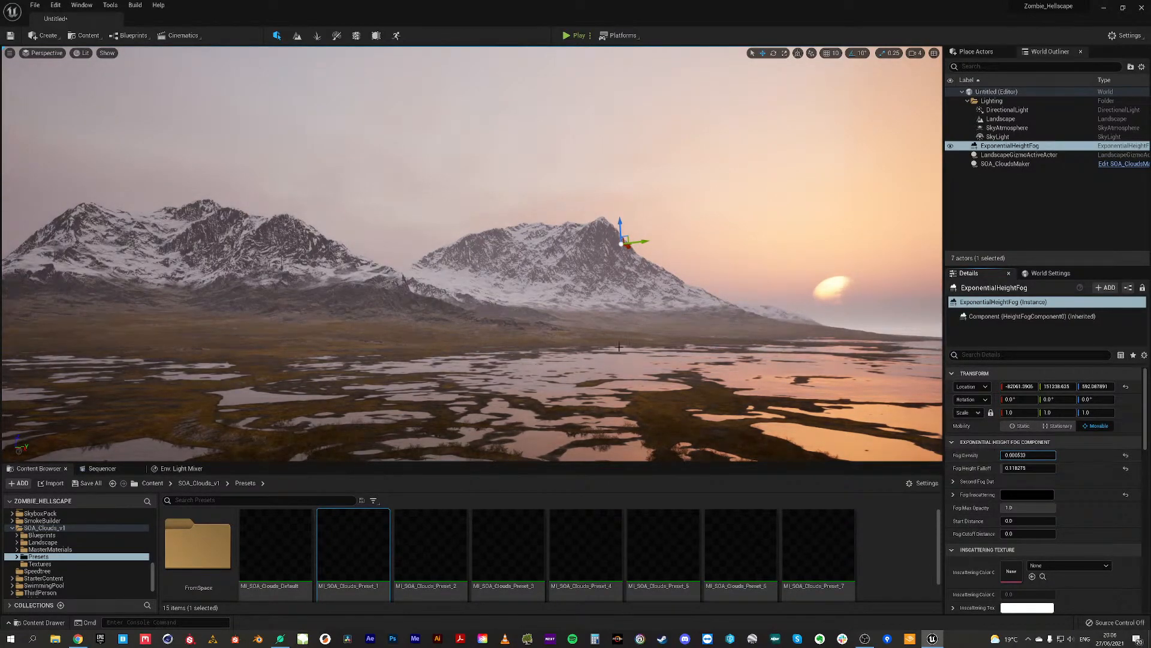
scroll(1147, 399, "down", 3)
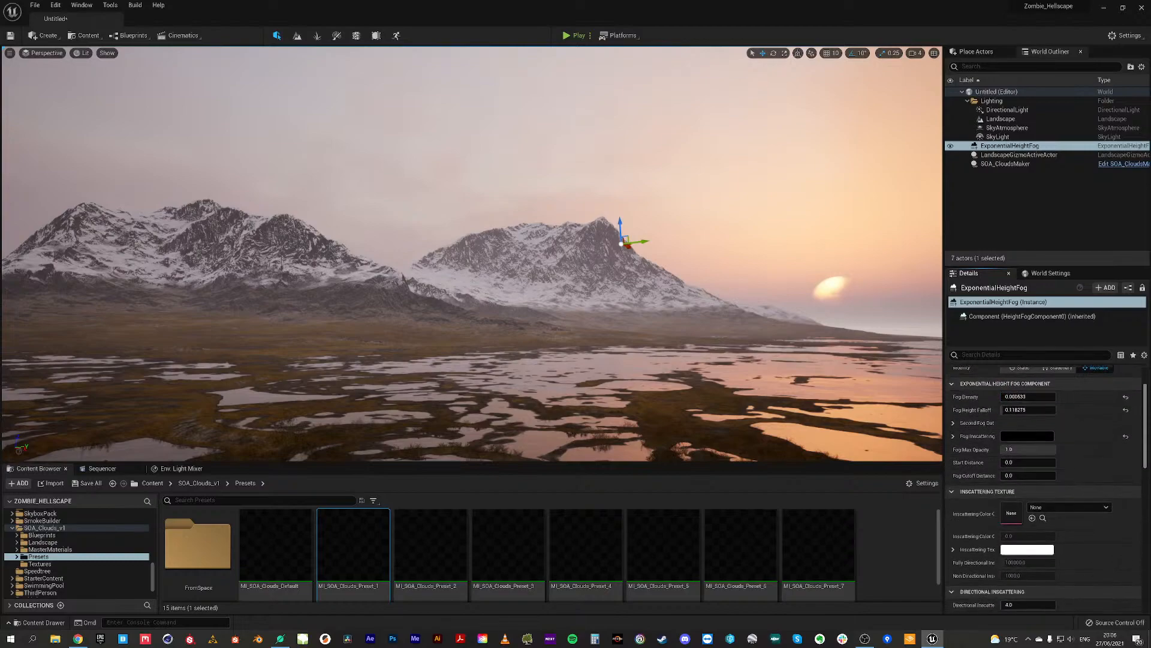
scroll(1044, 480, "down", 4)
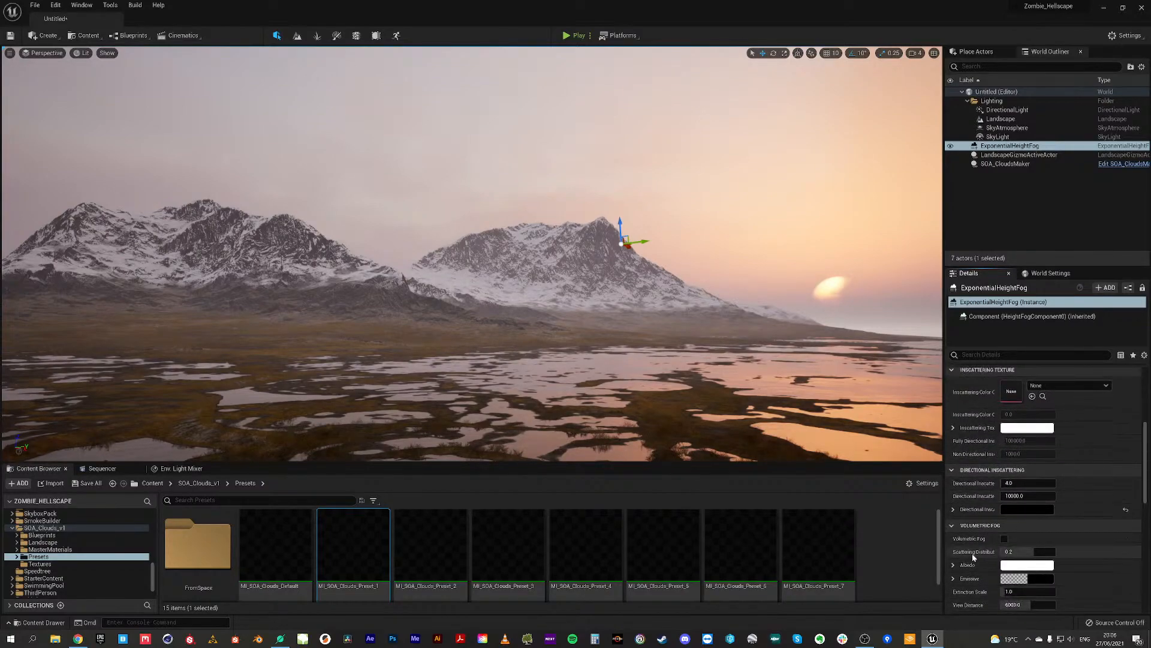
left_click(1005, 539)
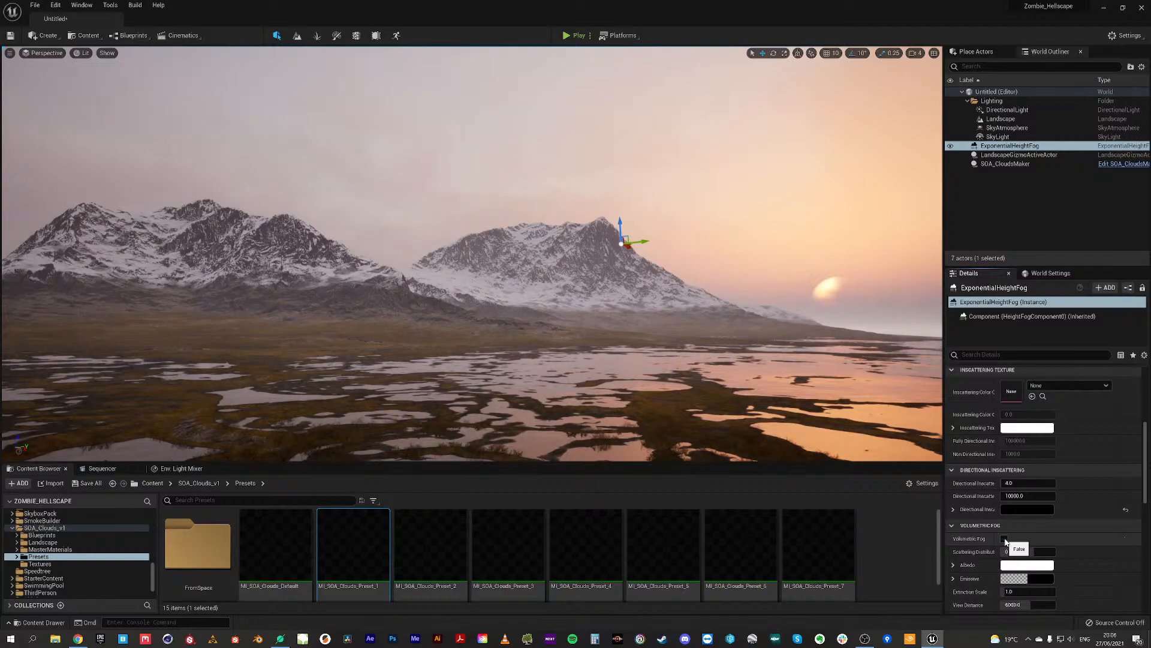
left_click_drag(1146, 459, 1148, 385)
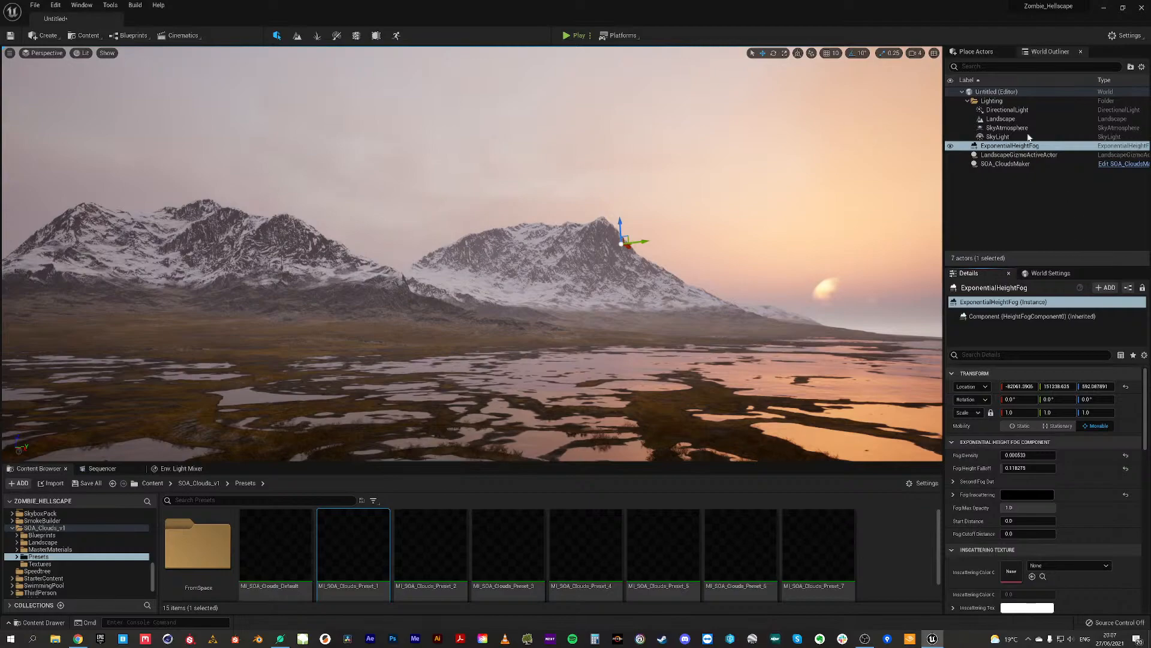
Step: Move ExponentialHeightFog and SOA_CloudsMaker into the Lighting folder
left_click_drag(994, 151, 990, 102)
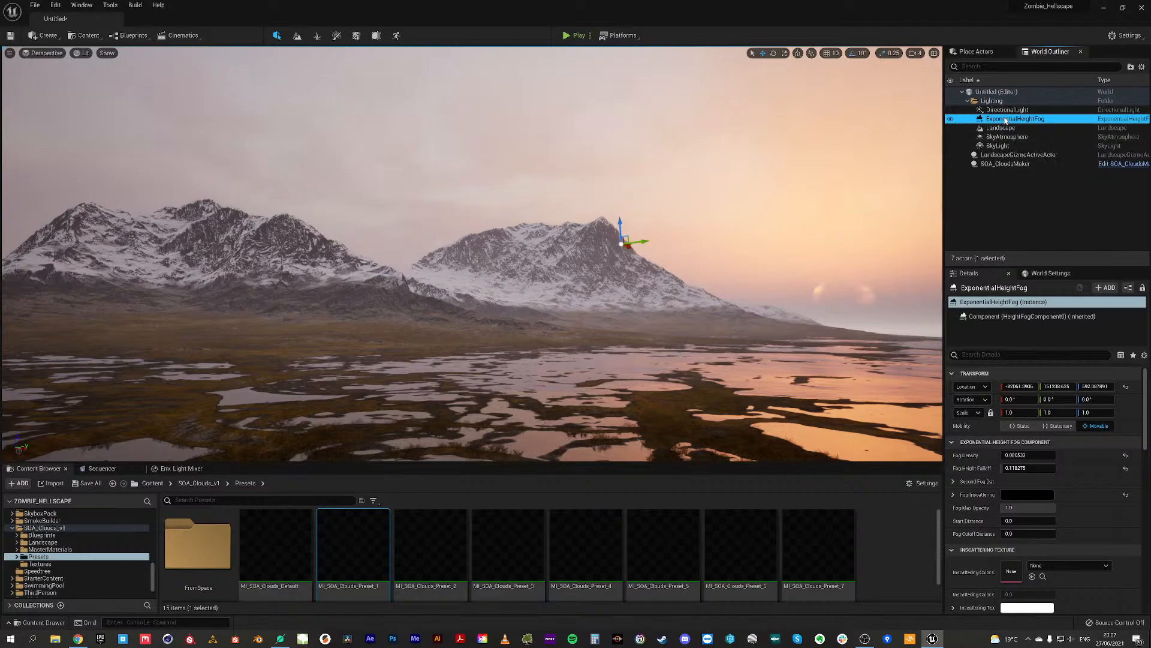
left_click(993, 165)
left_click_drag(1001, 167, 993, 102)
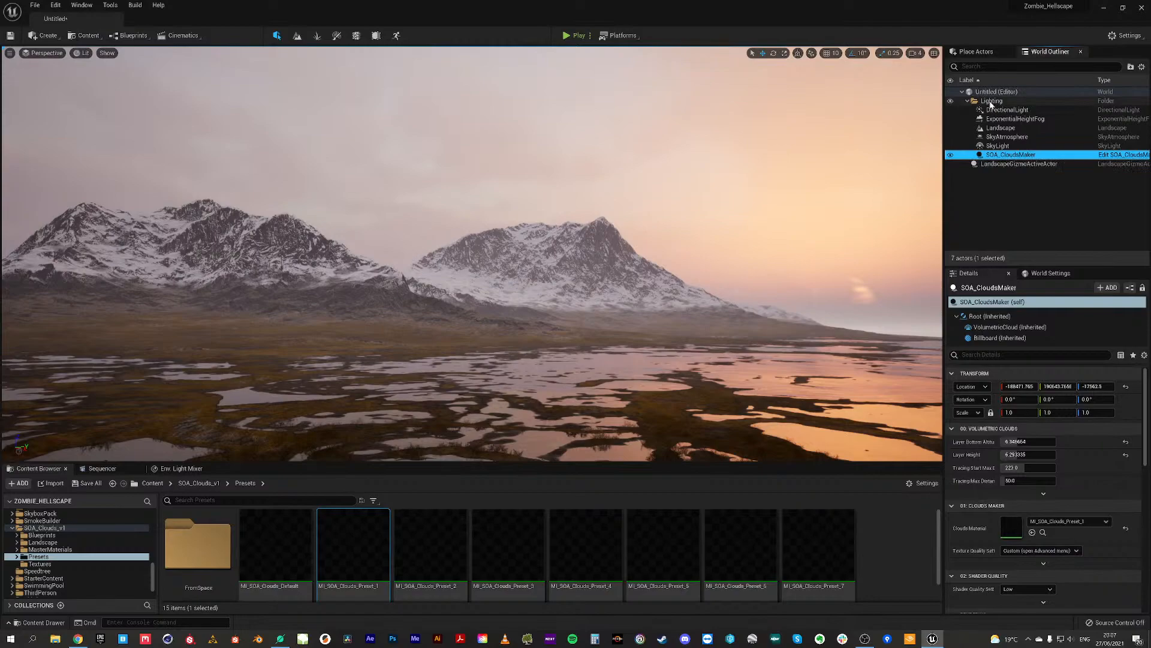
Step: Raise SOA_CloudsMaker's layer bottom altitude to about 17.9 and its tracing start max distance to about 435
left_click(1011, 155)
left_click_drag(1013, 441, 1048, 442)
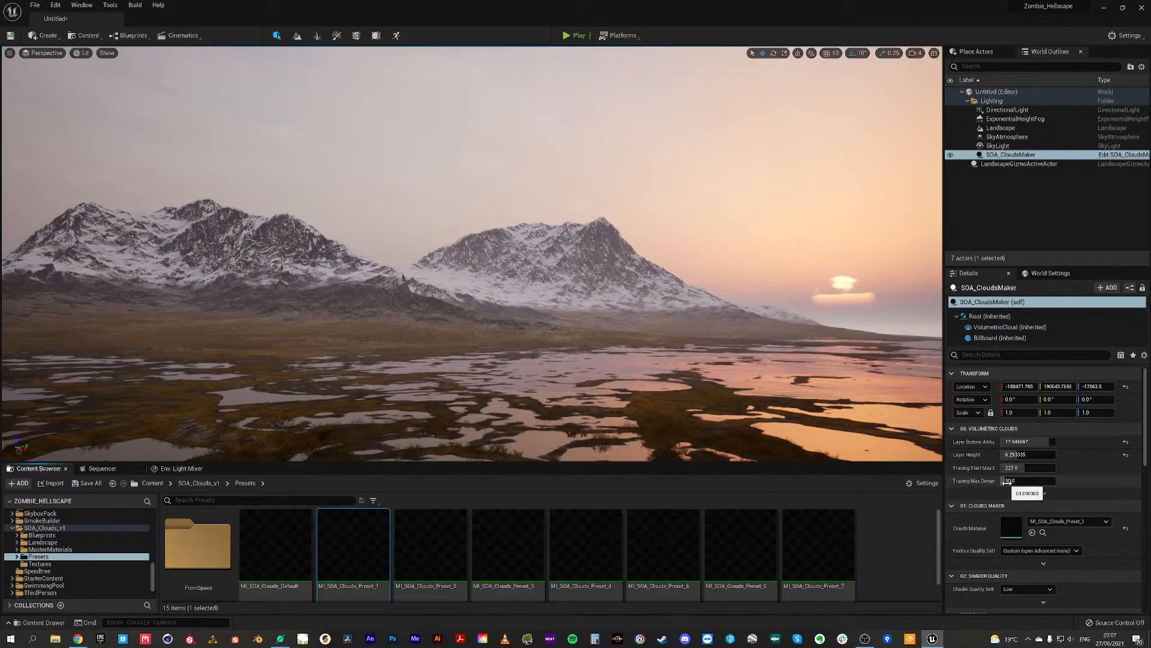
mouse_move(1014, 468)
left_mouse_down()
mouse_move(1049, 468)
mouse_move(1018, 468)
left_mouse_up()
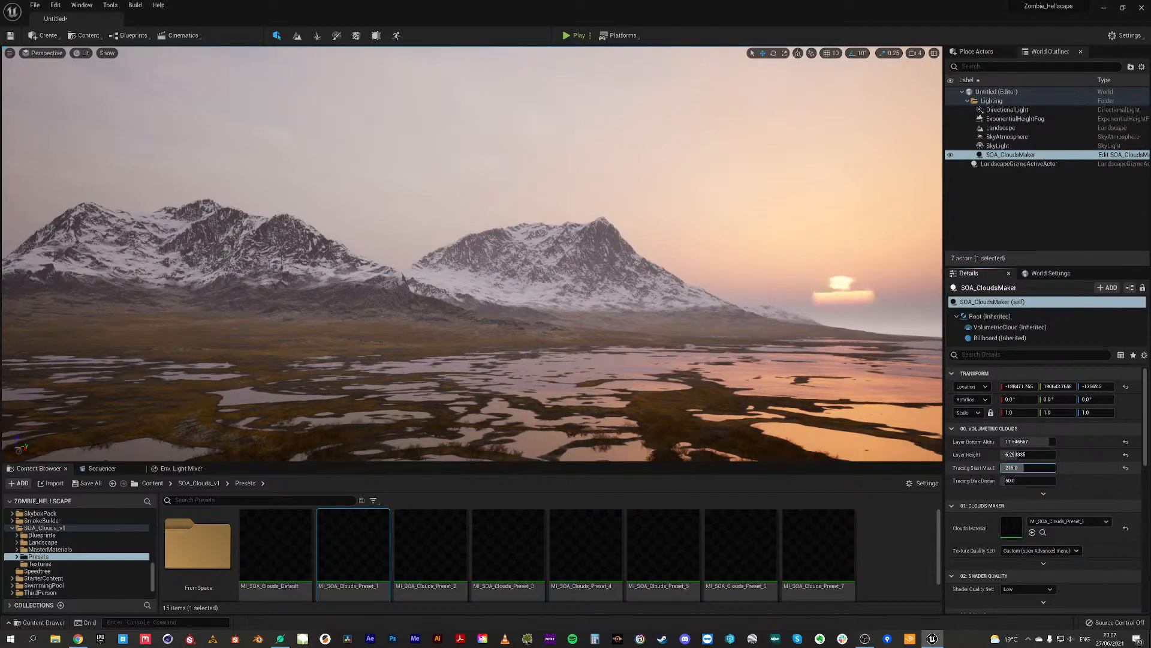
left_click_drag(1029, 468, 1044, 468)
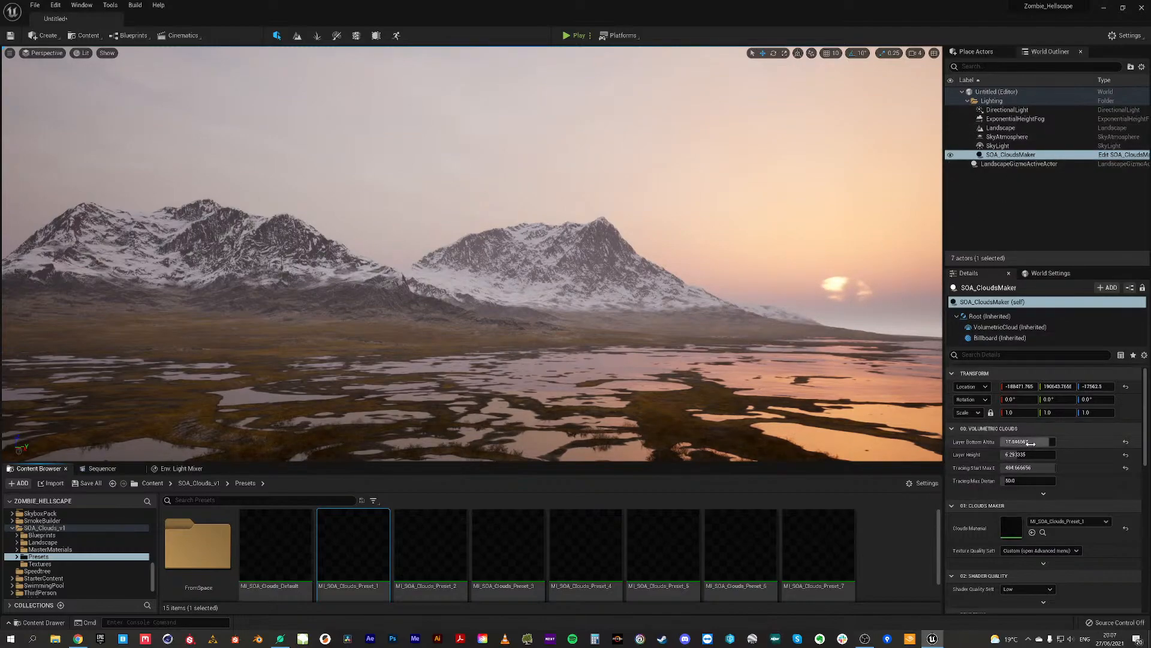
Step: Try different layer bottom altitudes for the clouds, down to about 1.4, together with a greater layer height
type("20")
key("Return")
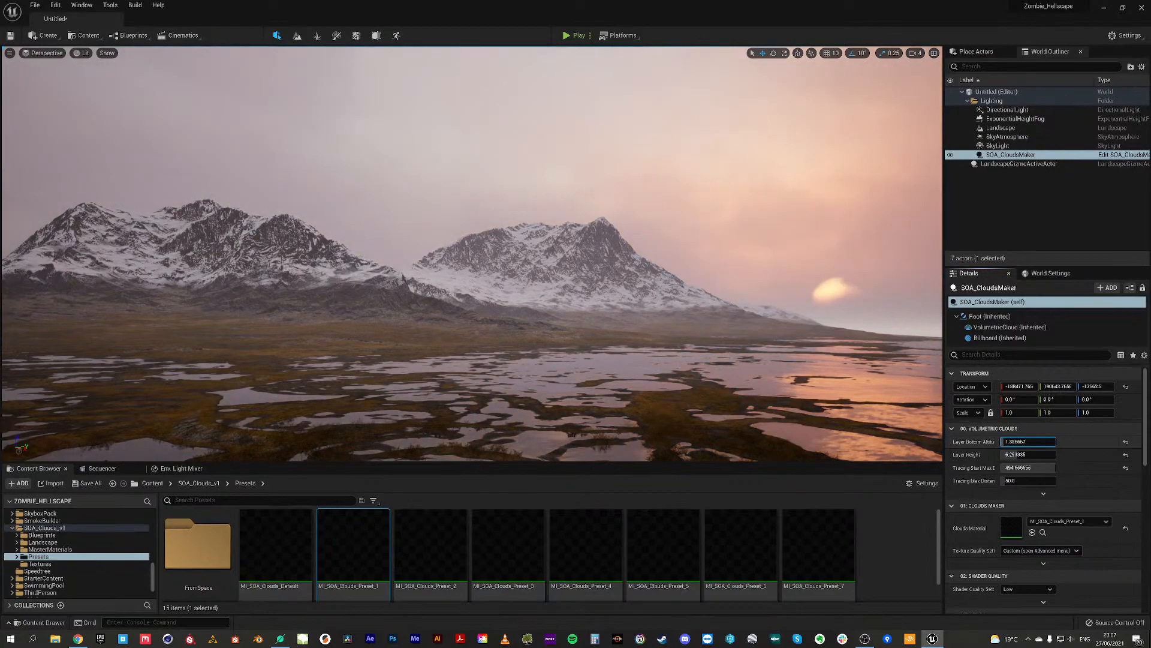
left_click_drag(1055, 442, 1018, 490)
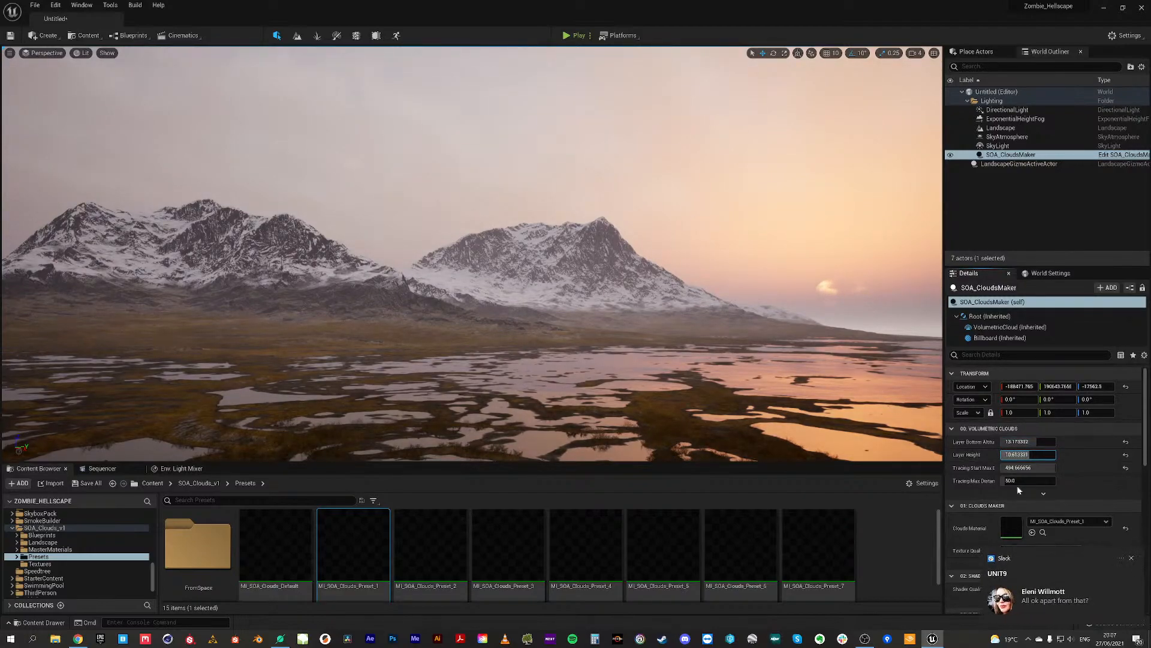
left_click(1132, 556)
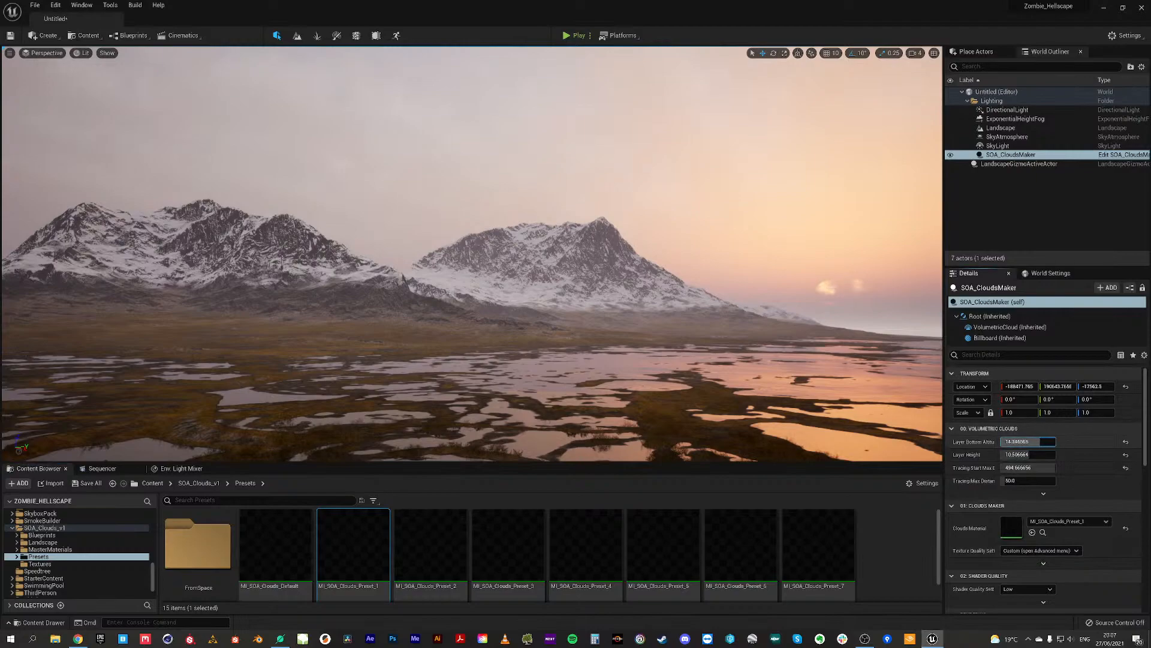
Step: Set the clouds' layer bottom altitude to about 17 and reduce the layer height to about 2.3
mouse_move(1028, 441)
left_mouse_down()
mouse_move(1039, 441)
mouse_move(1004, 441)
mouse_move(1038, 441)
left_mouse_up()
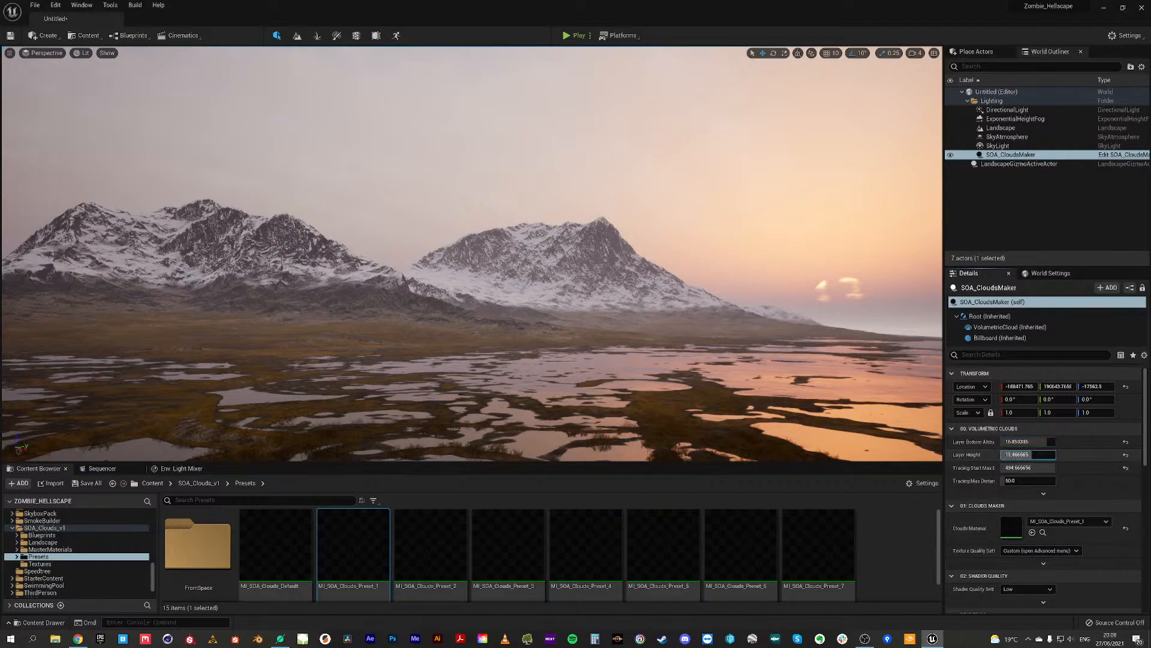
left_click_drag(1053, 455, 1003, 455)
left_click_drag(1013, 455, 1007, 455)
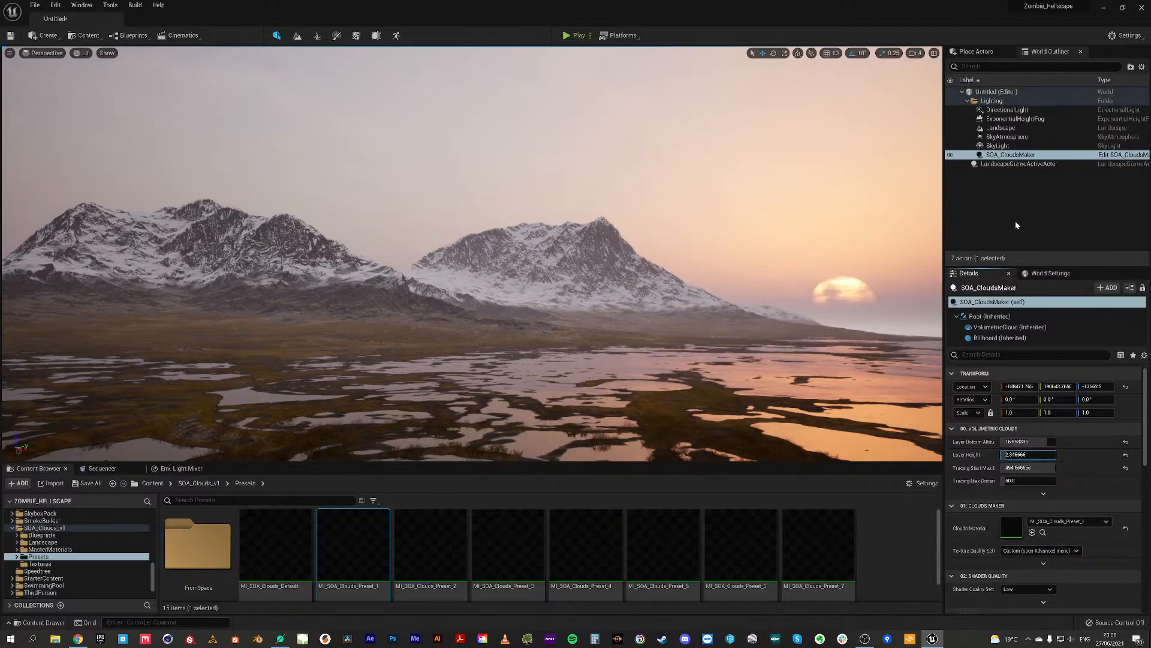
Step: Try the MI_SOA_Clouds presets 2 through 6 as SOA_CloudsMaker's clouds material and return to MI_SOA_Clouds_Preset_1
left_click(430, 546)
left_click_drag(431, 545, 959, 527)
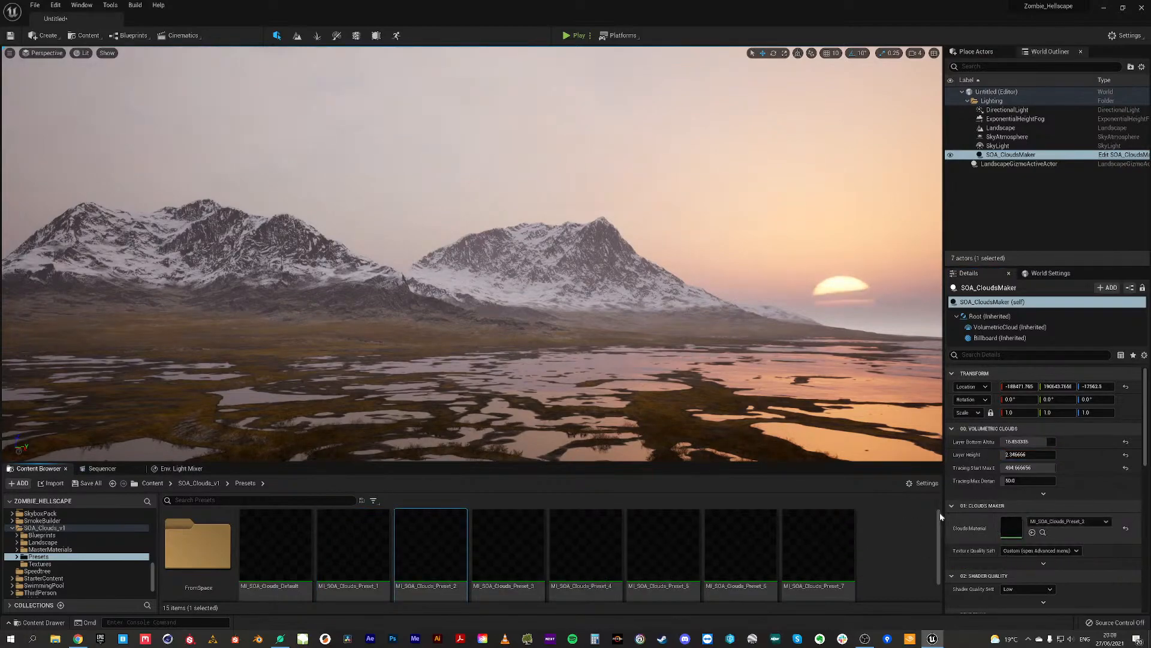
left_click_drag(507, 550, 1013, 528)
left_click_drag(573, 542, 1013, 528)
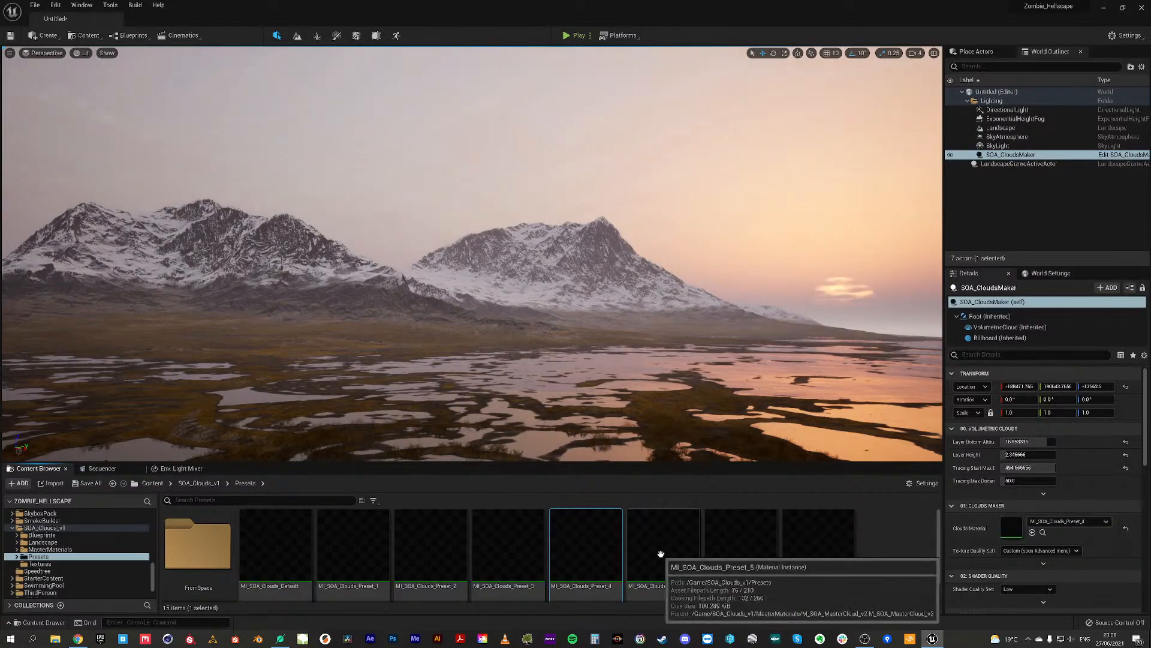
left_click_drag(661, 553, 1014, 524)
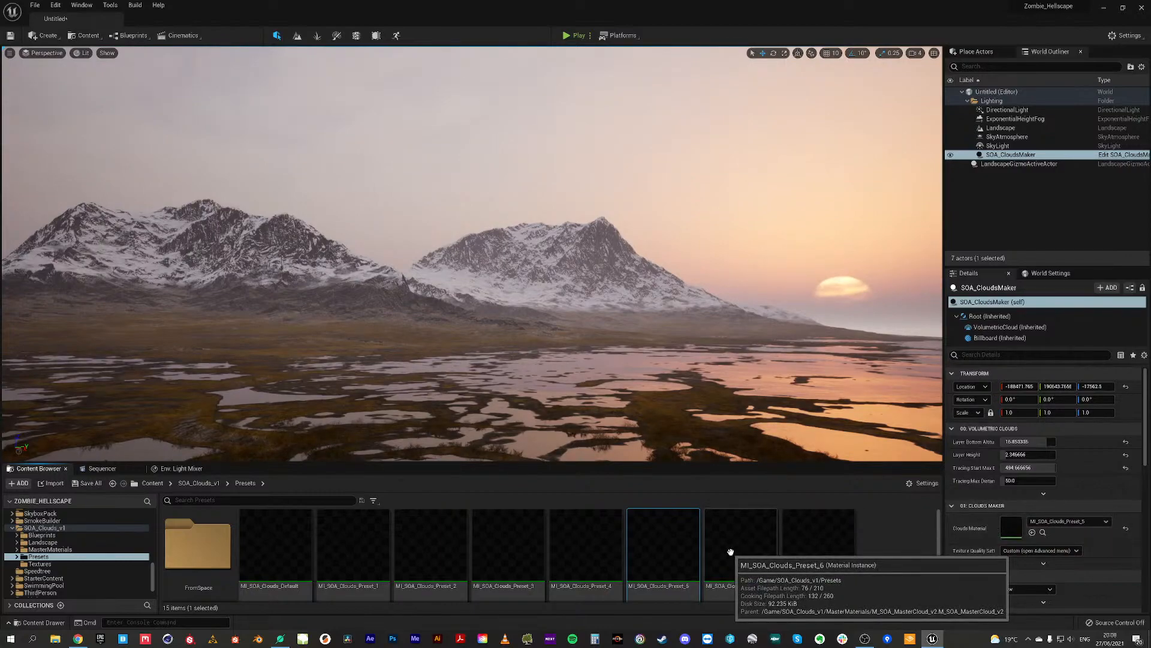
left_click_drag(730, 552, 1012, 527)
left_click_drag(354, 551, 1009, 529)
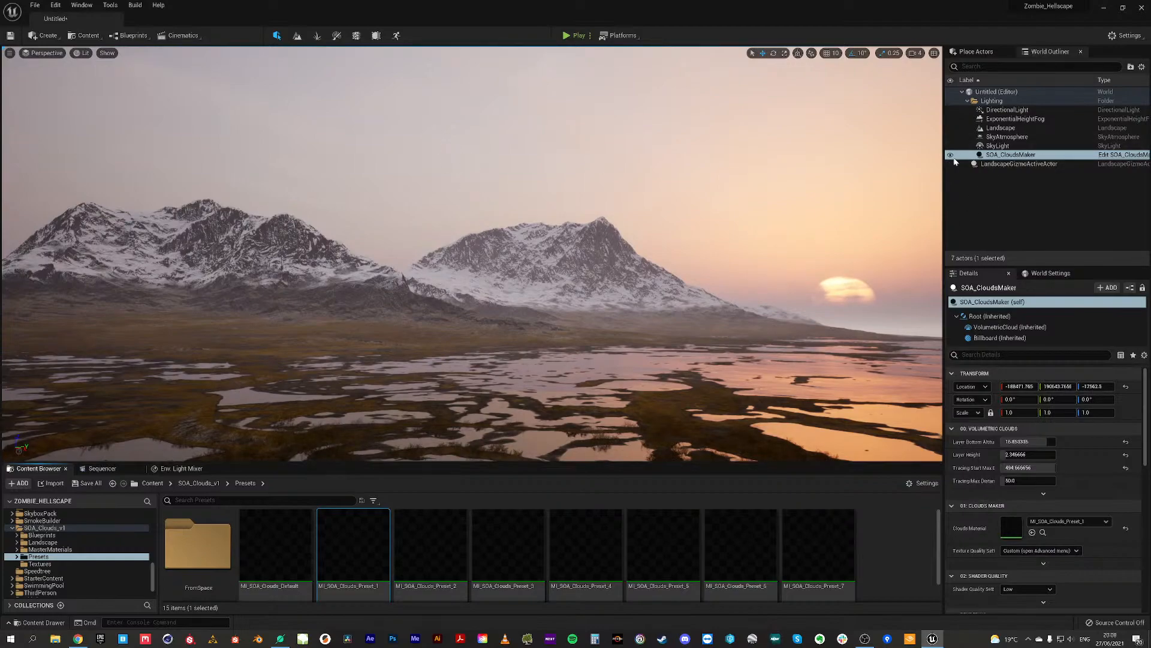
Step: Create a level sequence named UE5TUT_no3 in the project's Sequencer folder
left_click(967, 101)
left_click(180, 36)
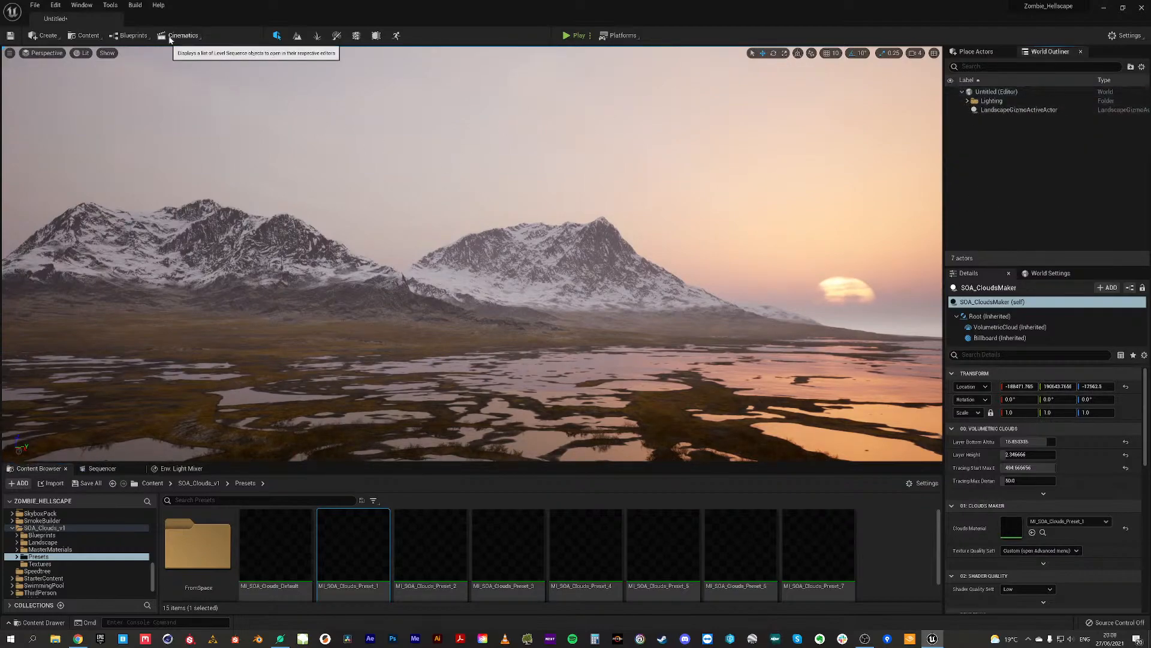
left_click(204, 60)
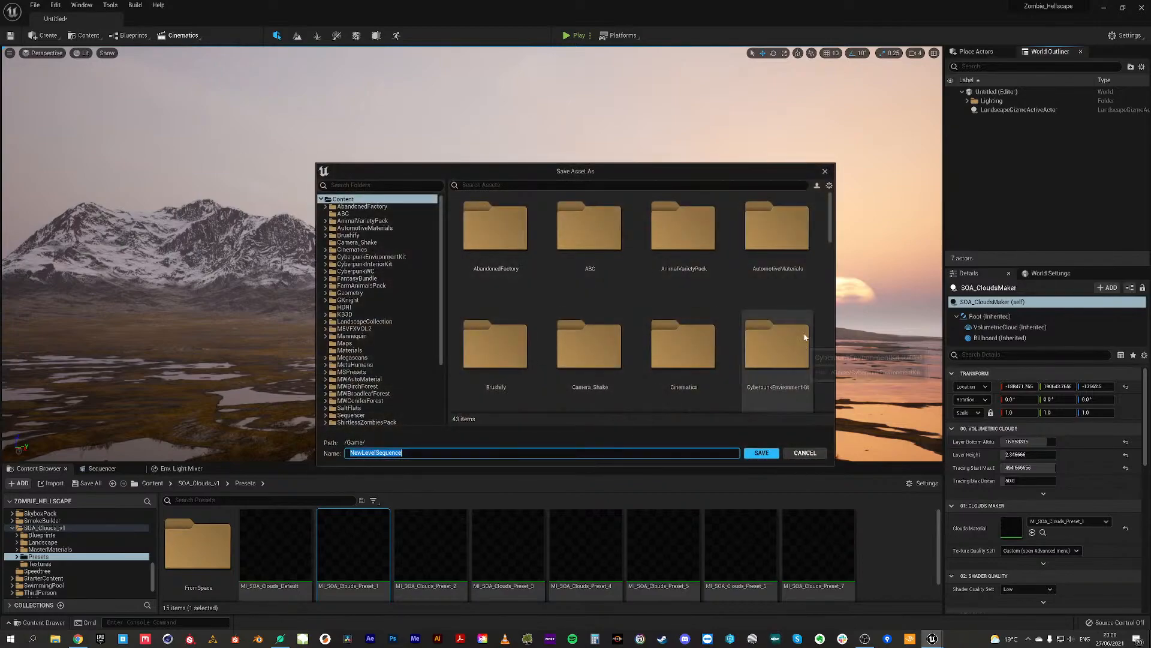
scroll(599, 367, "down", 10)
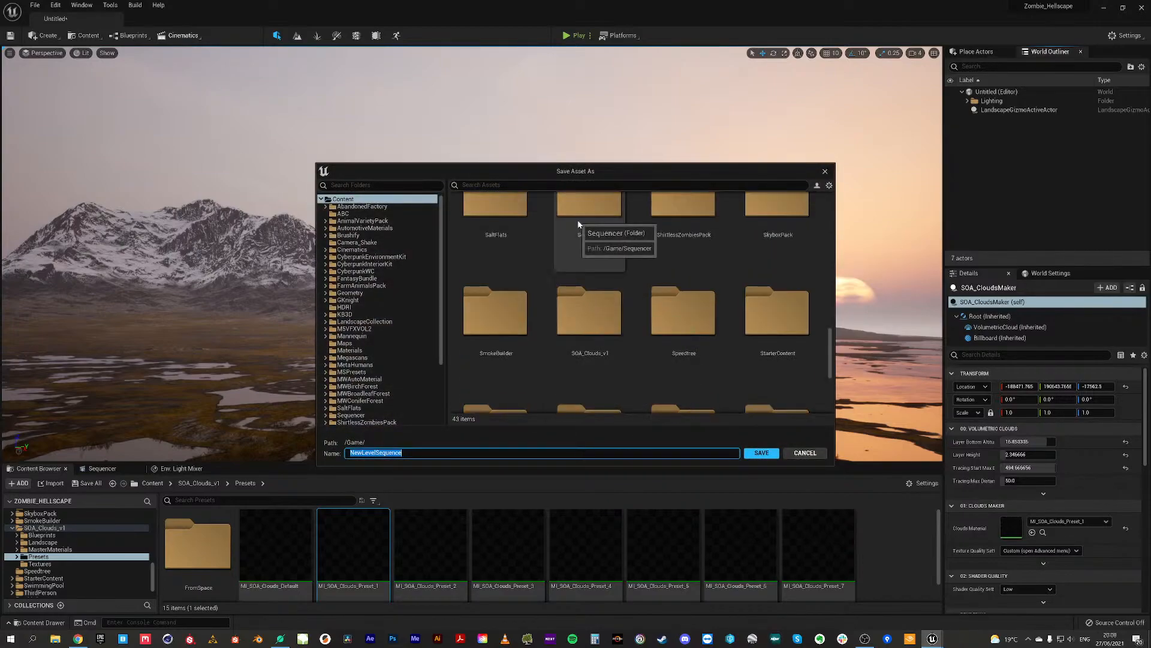
double_click(590, 213)
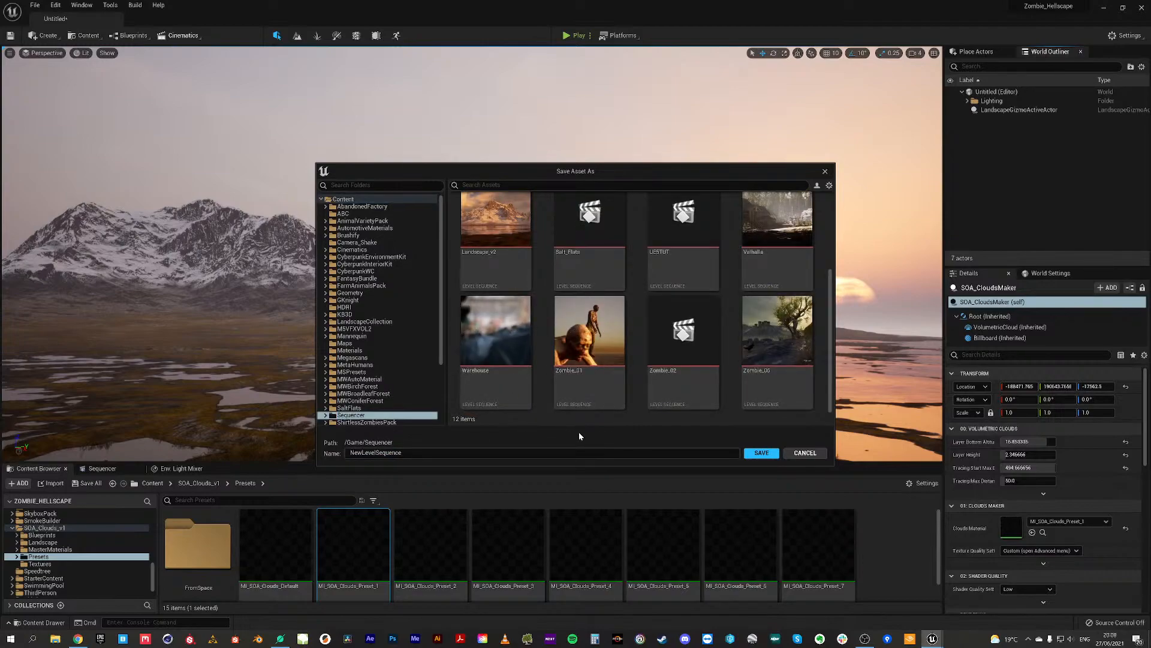
left_click(668, 237)
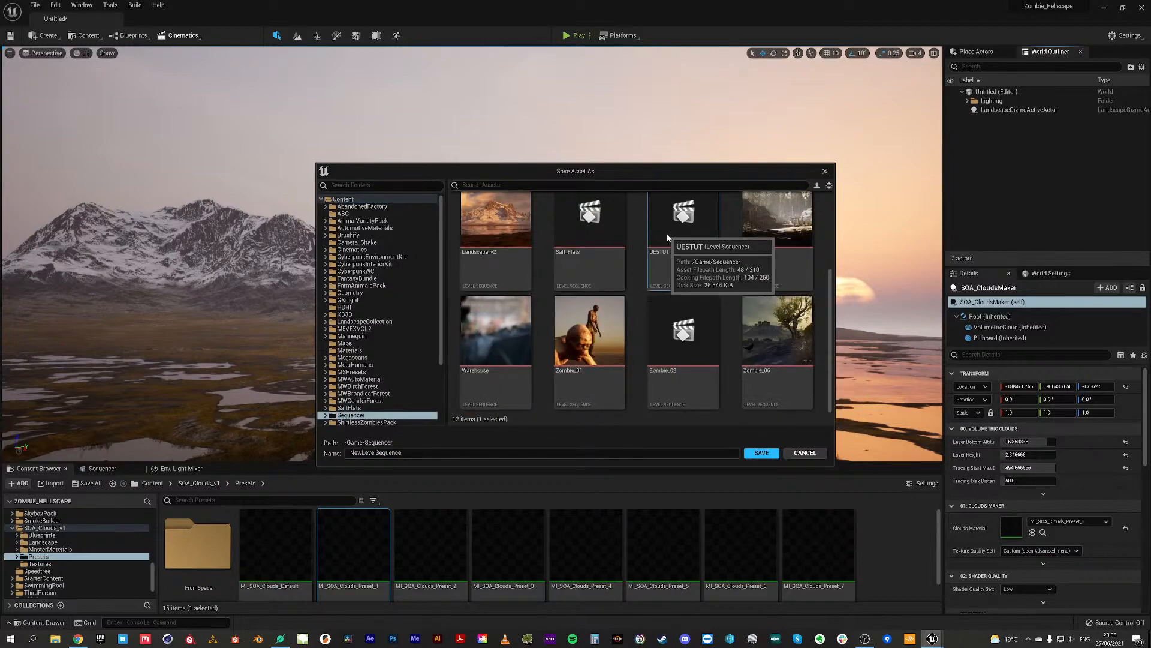
left_click(373, 453)
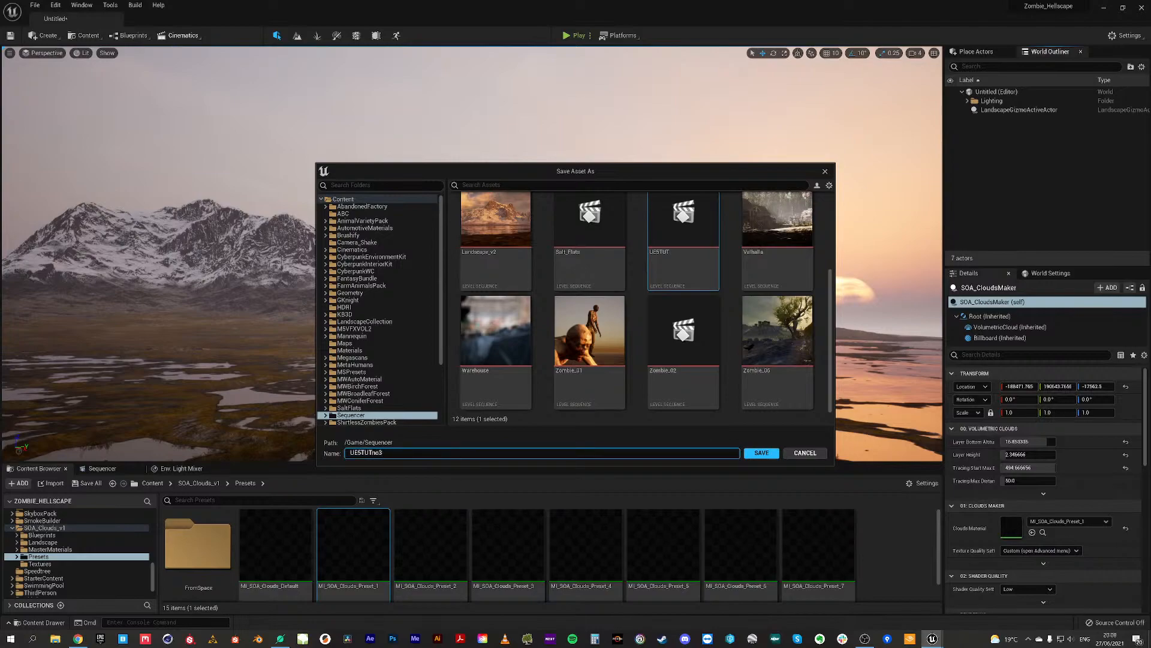
left_click(762, 452)
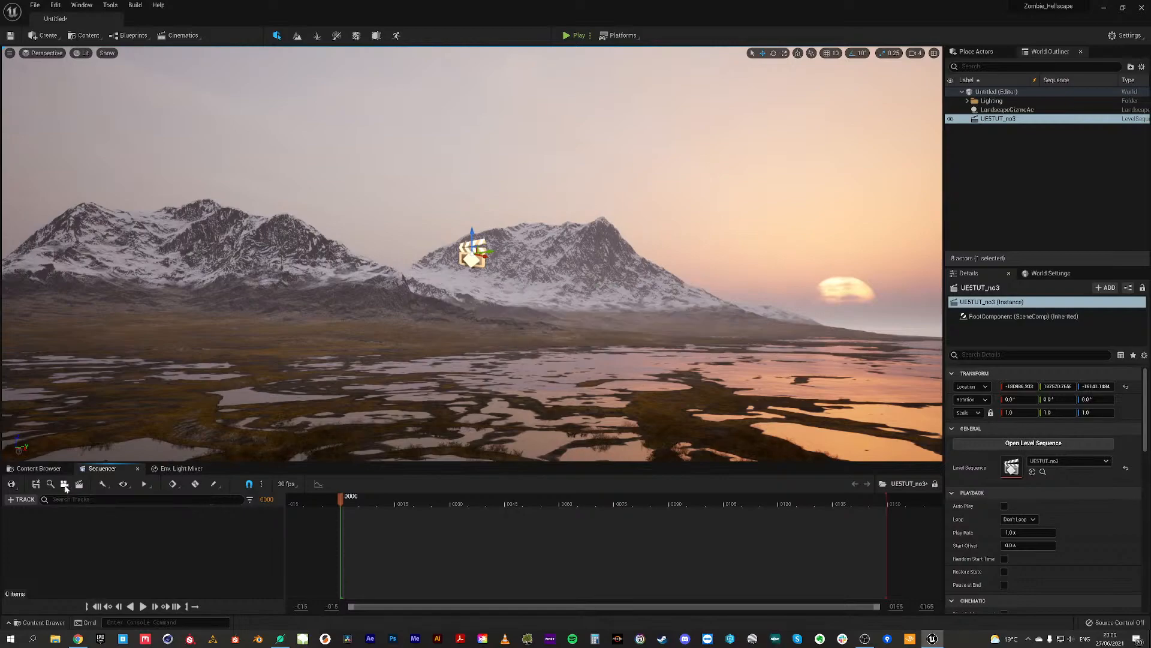
Step: Add a cine camera to the UE5TUT_no3 sequence and set its filmback to 16:9 DSLR
left_click(65, 487)
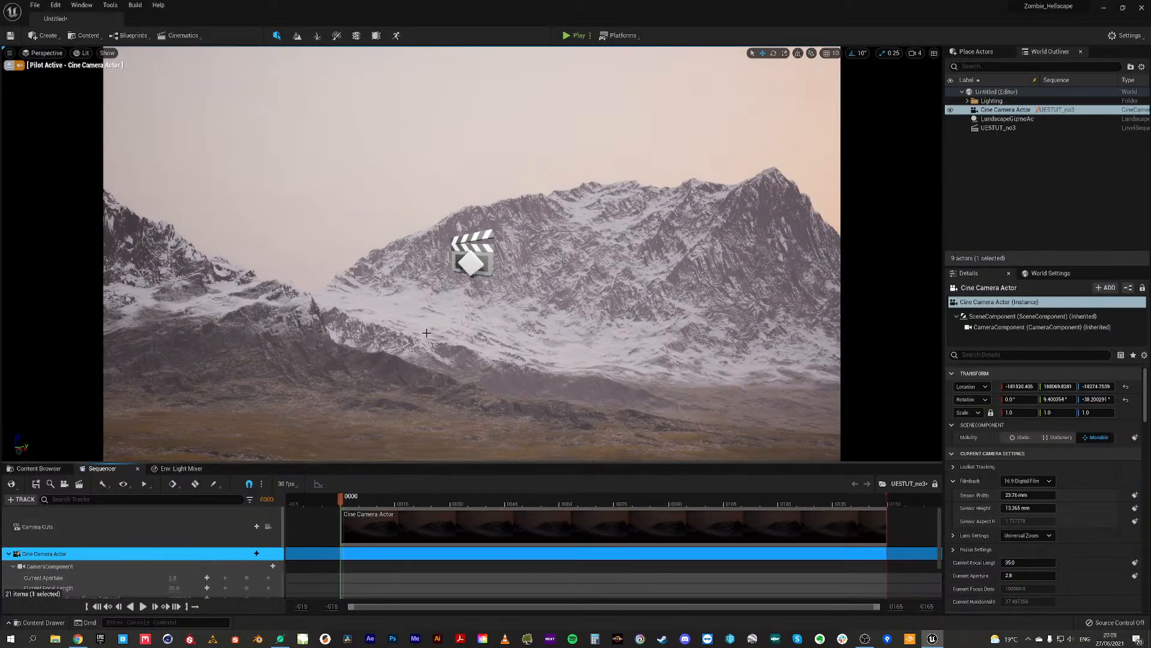
left_click_drag(462, 463, 453, 368)
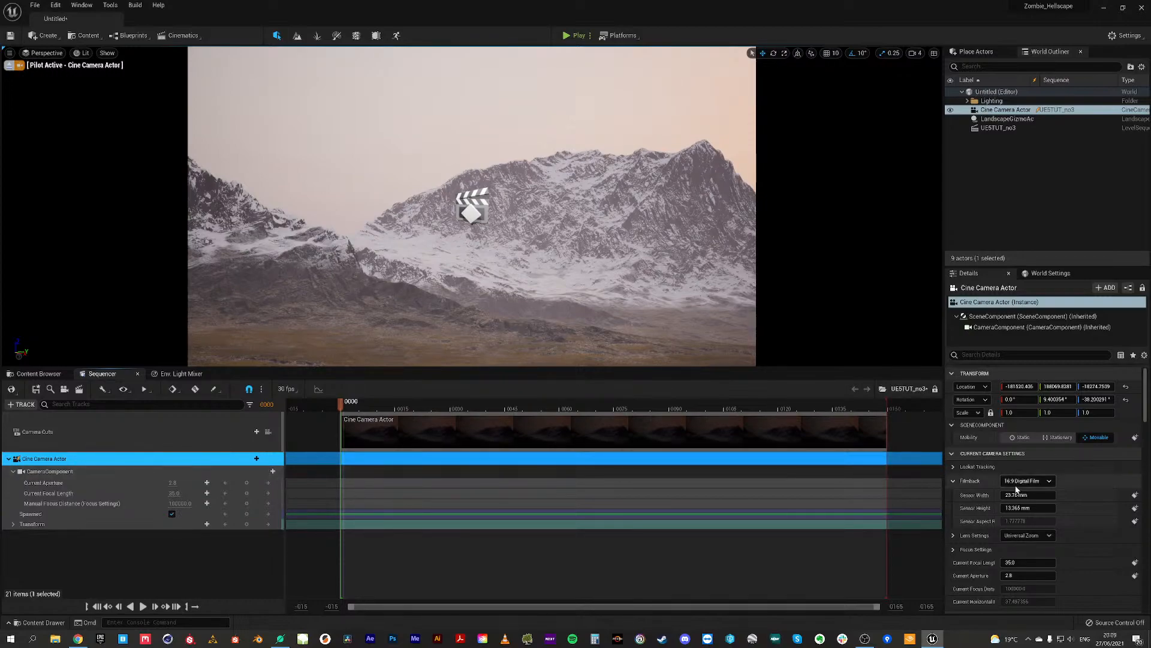
left_click(1039, 483)
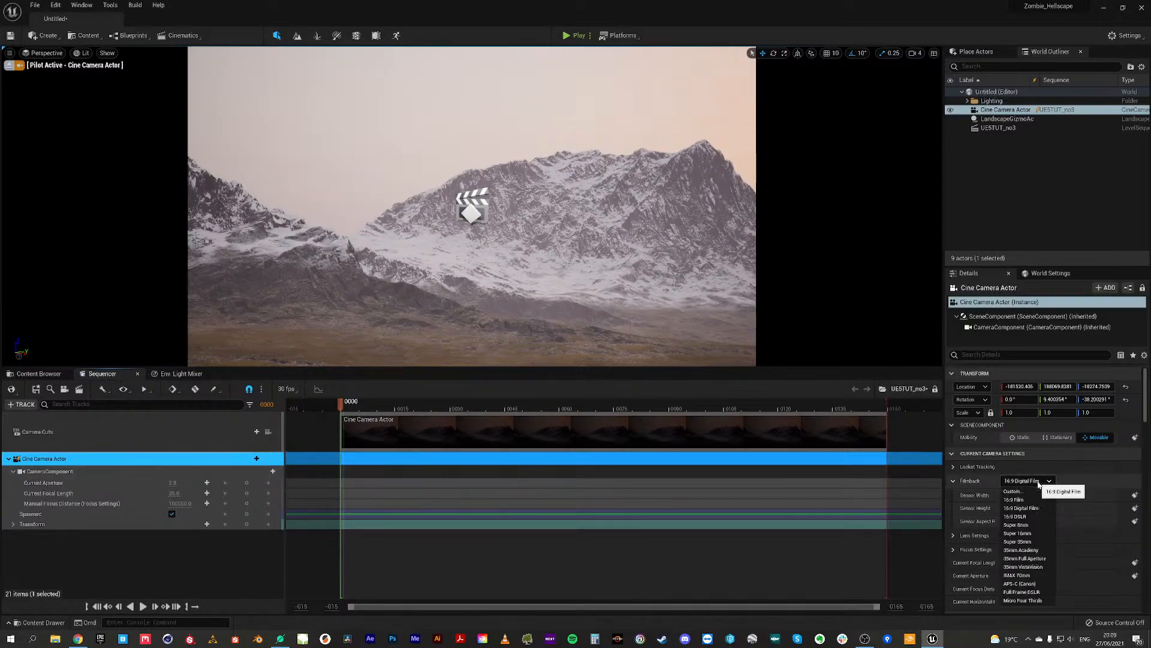
left_click(1020, 517)
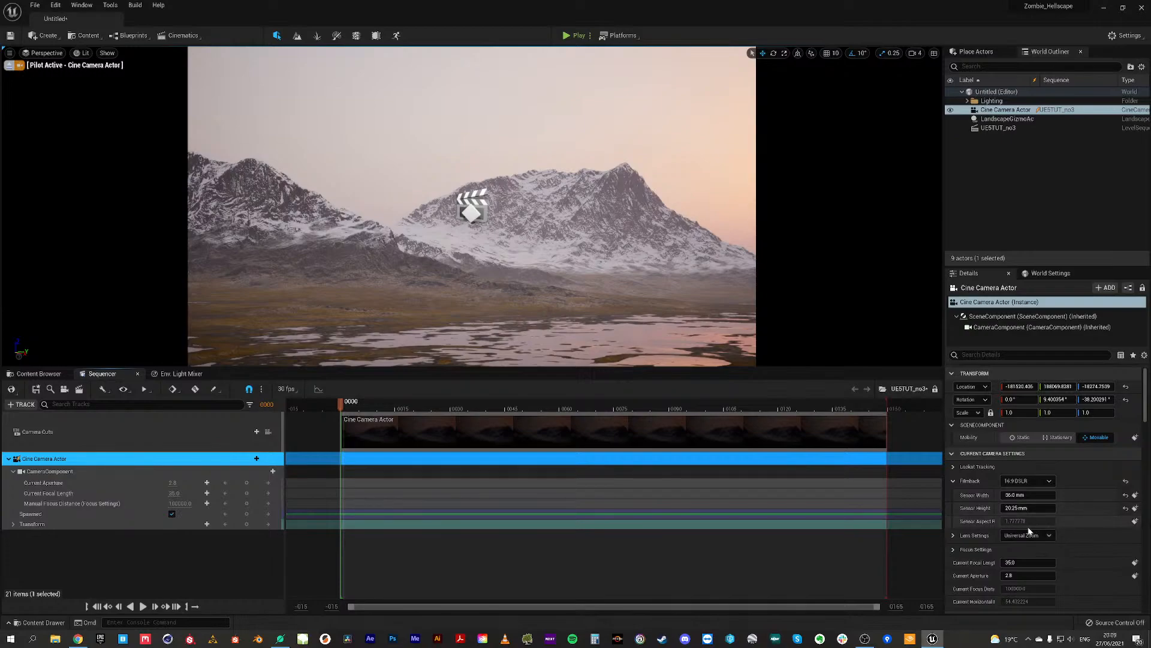
Step: Set the cine camera's sensor width to 44.5 mm for a wider frame
mouse_move(1019, 495)
left_mouse_down()
mouse_move(1048, 495)
mouse_move(1031, 495)
left_mouse_up()
left_click(1028, 495)
type("44.5")
key("Return")
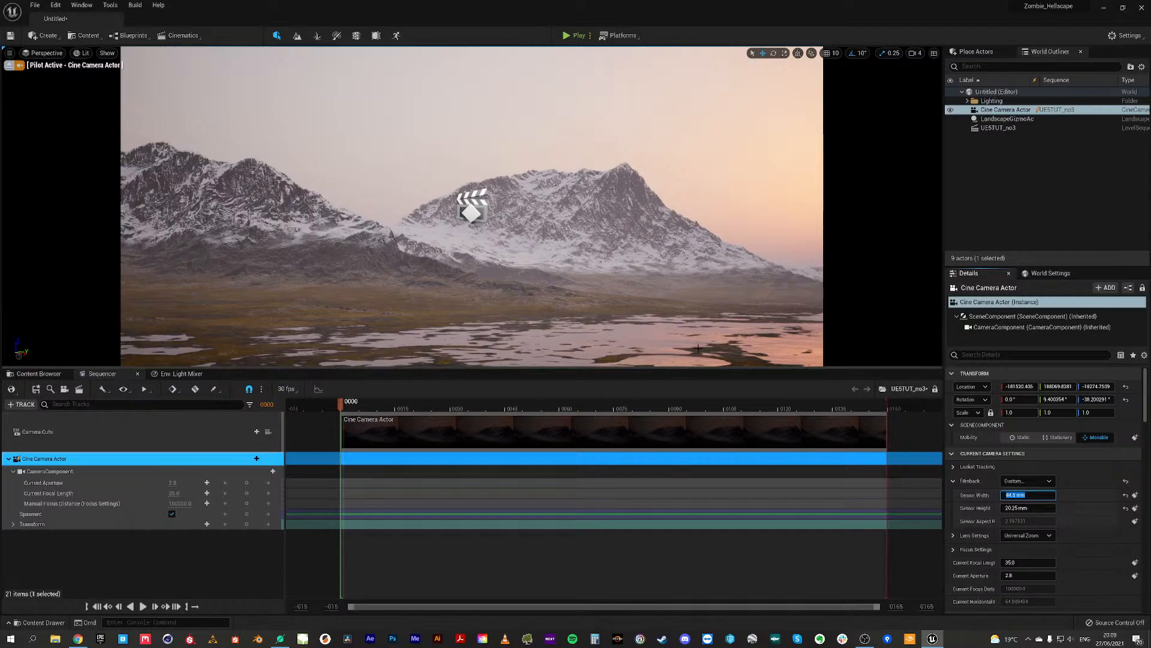
Step: Pilot the cine camera to frame the snowy mountains, the wetlands and the setting sun near the right edge of the shot
left_click(270, 460)
left_click(270, 459)
right_click_drag(367, 270, 454, 292)
key("s")
key("q")
key("w")
key("a")
key("q")
key("d")
key("e")
Step: Set the cine camera's lens to 30mm Prime f/1.4
left_click(953, 535)
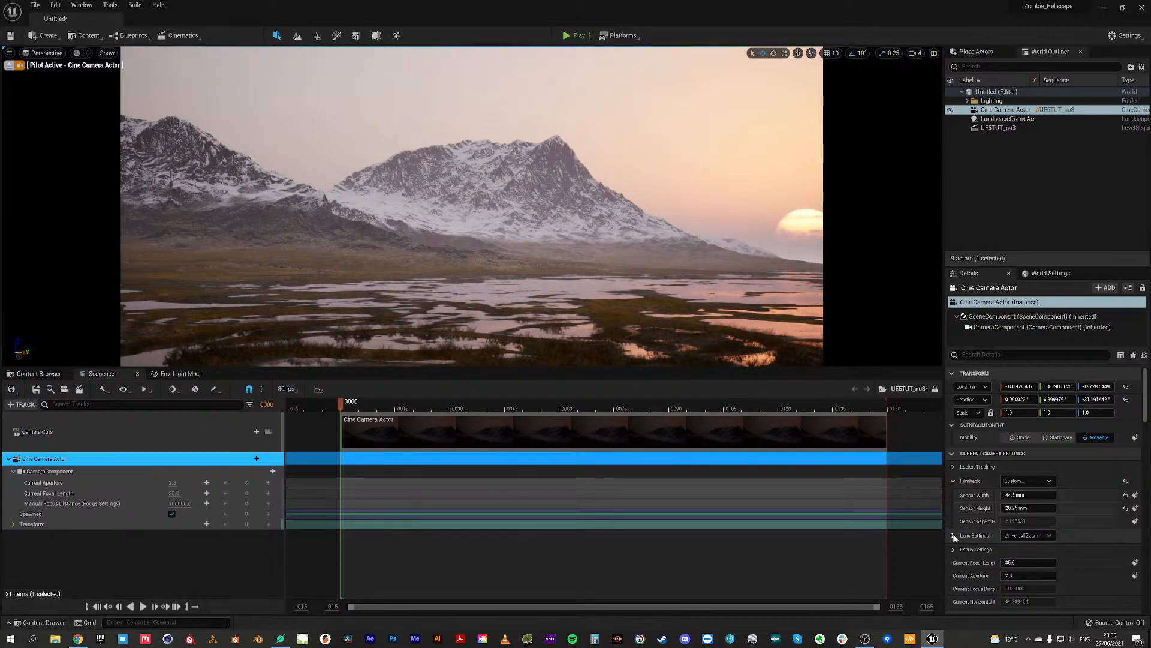
left_click(1045, 536)
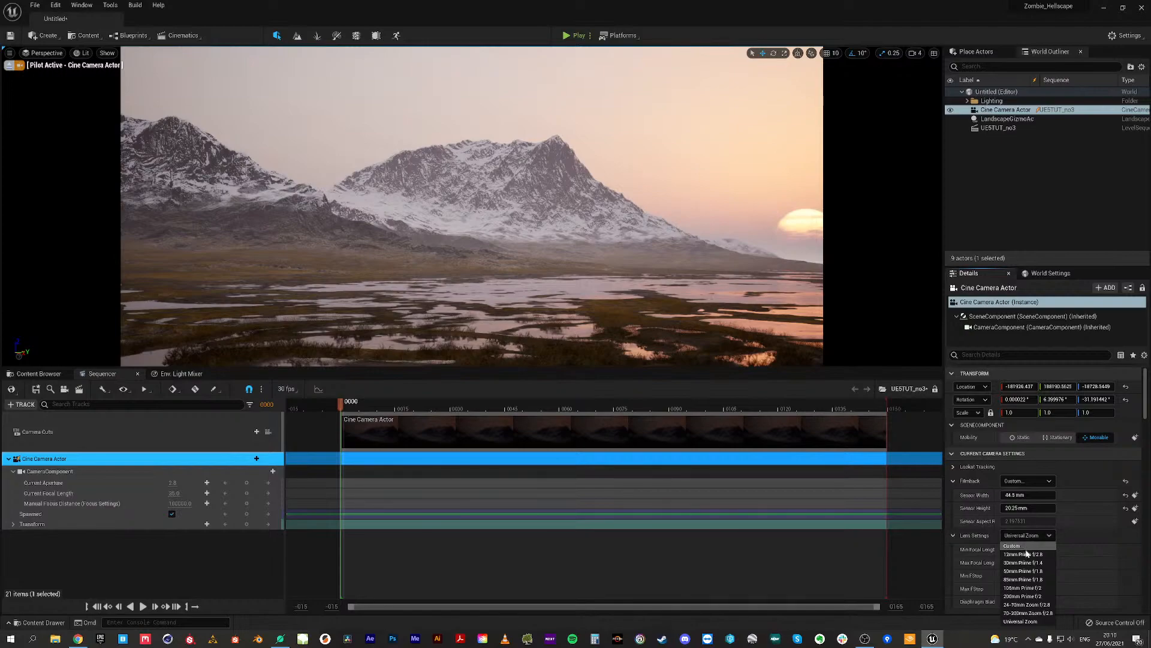
left_click(1131, 560)
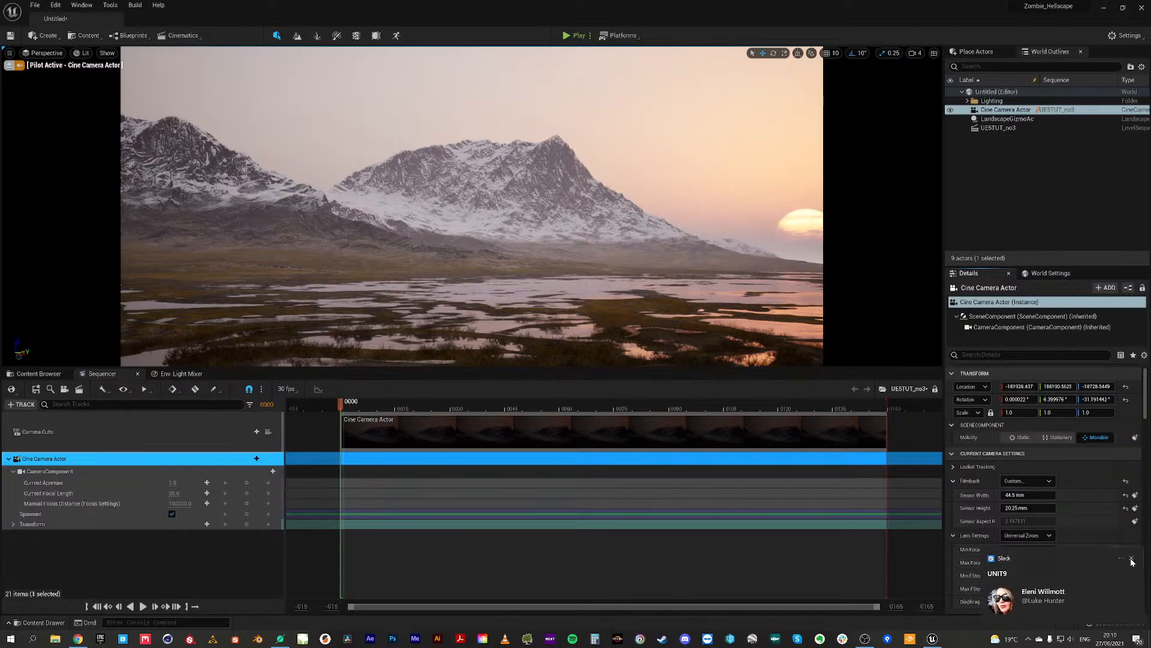
left_click(1036, 536)
left_click(1024, 563)
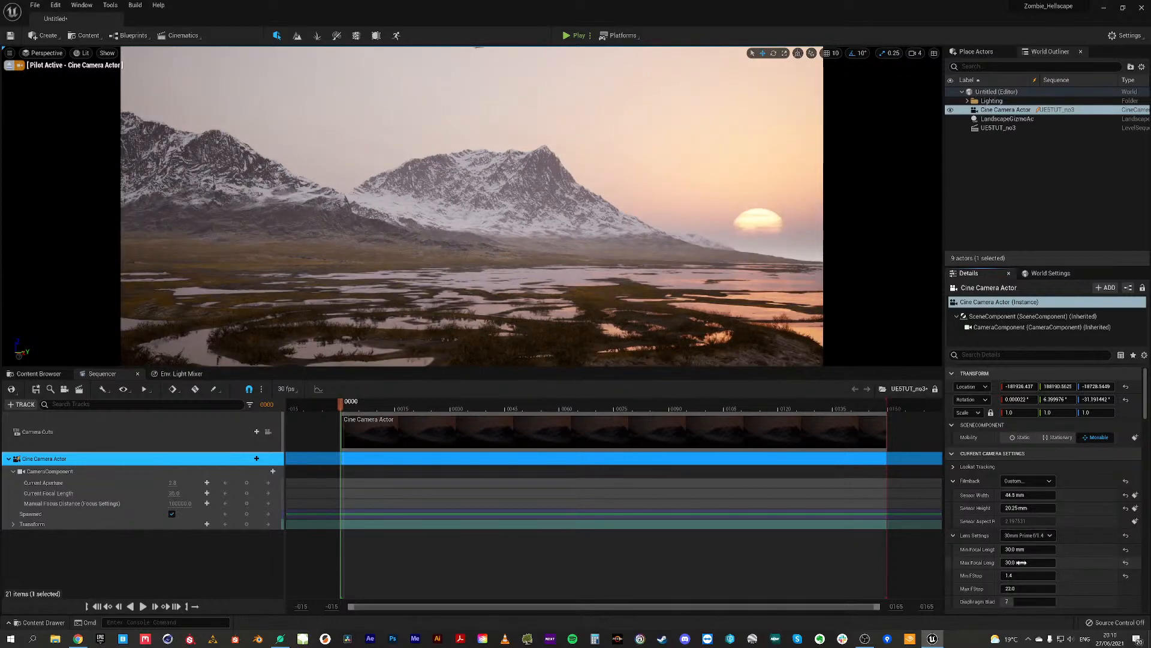
Step: Try the 50mm Prime f/1.8 lens on the cine camera and return to 30mm Prime f/1.4
left_click(1034, 537)
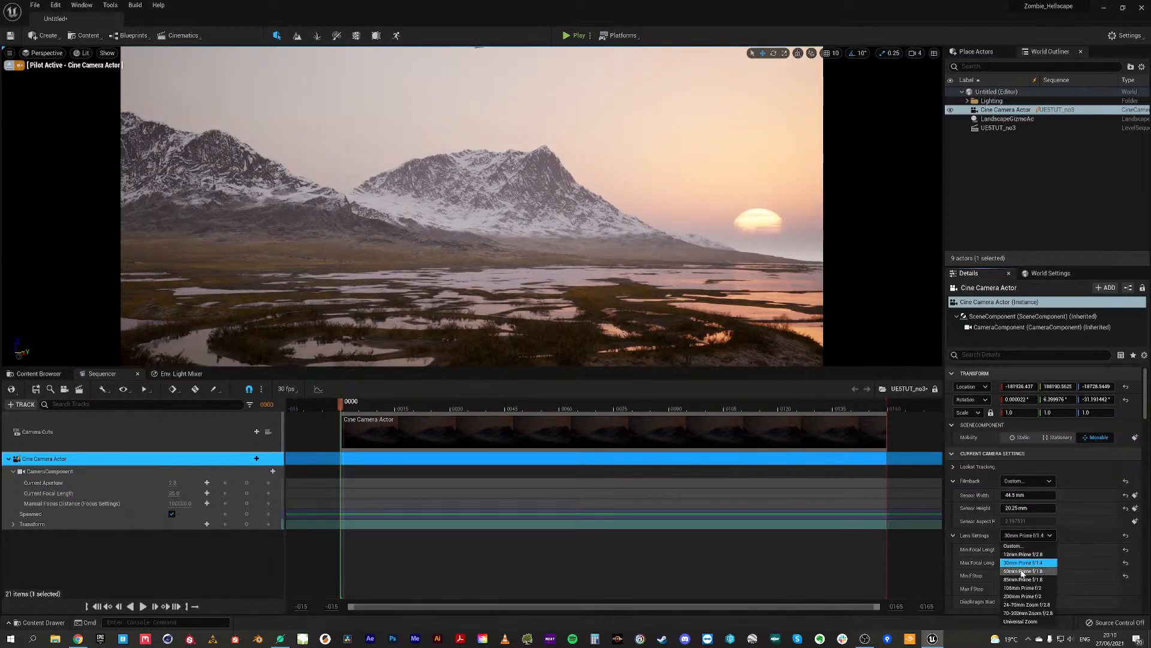
left_click(1022, 570)
left_click(1025, 536)
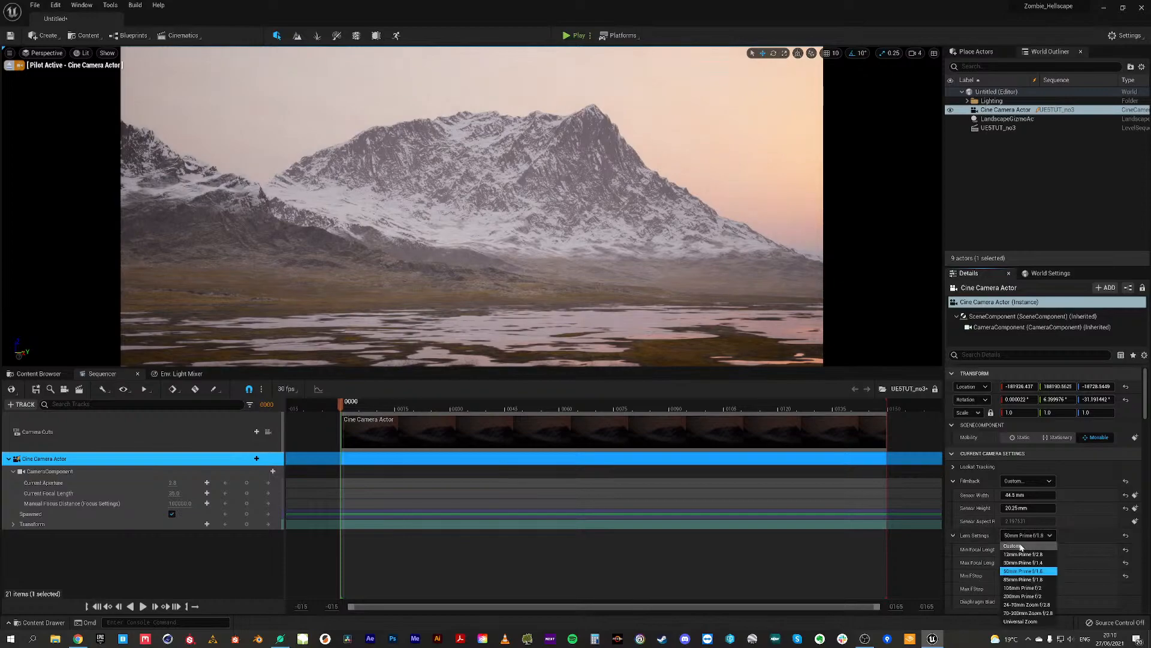
left_click(1025, 564)
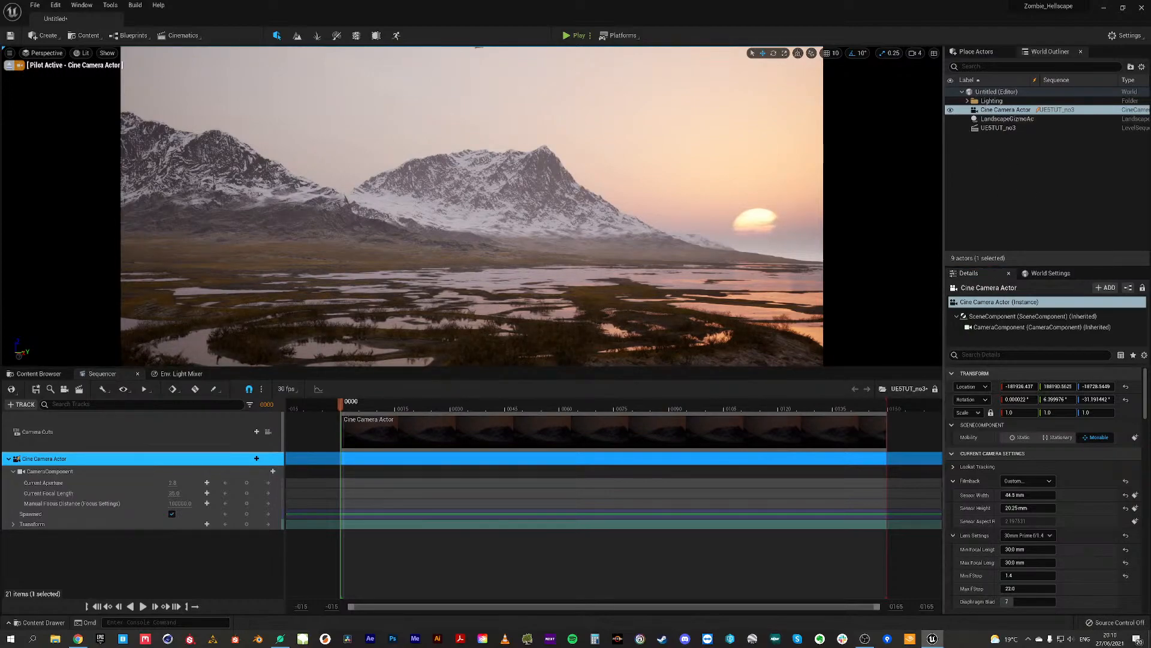
Step: Nudge the piloted cine camera slightly forward and to the right to refine the shot's framing
right_click_drag(468, 210, 480, 203)
mouse_move(470, 48)
right_mouse_down()
mouse_move(462, 56)
mouse_move(473, 46)
right_mouse_up()
key("w")
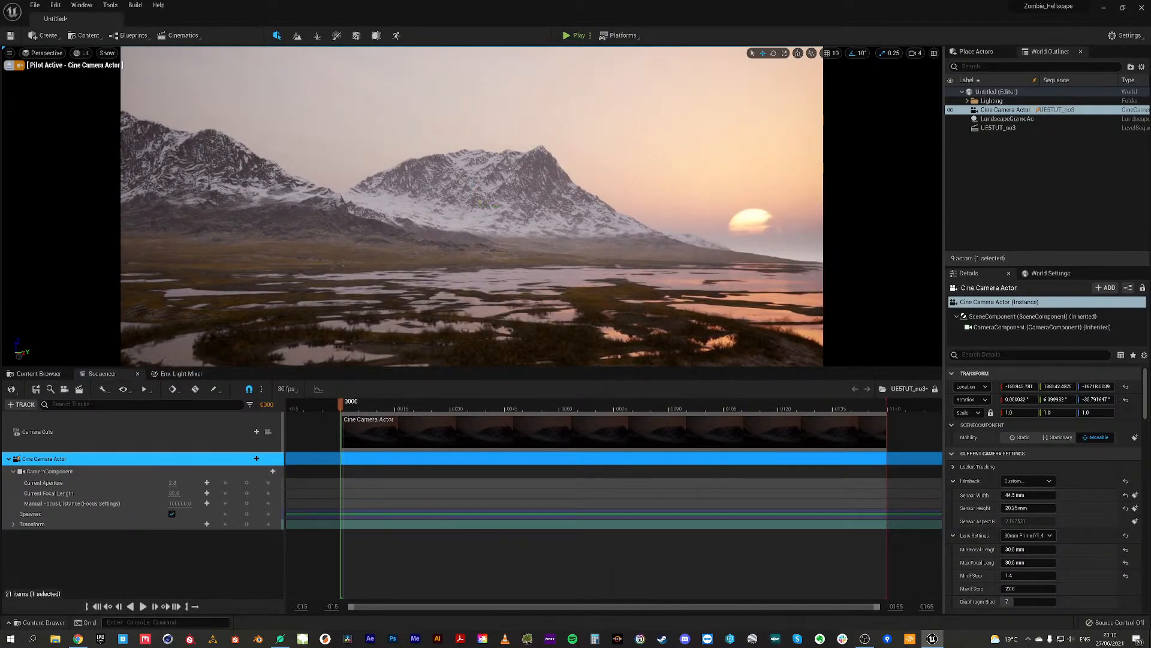
Step: Look at the four-view layout, restore the single perspective view and enlarge the viewport above the Sequencer
left_click(935, 53)
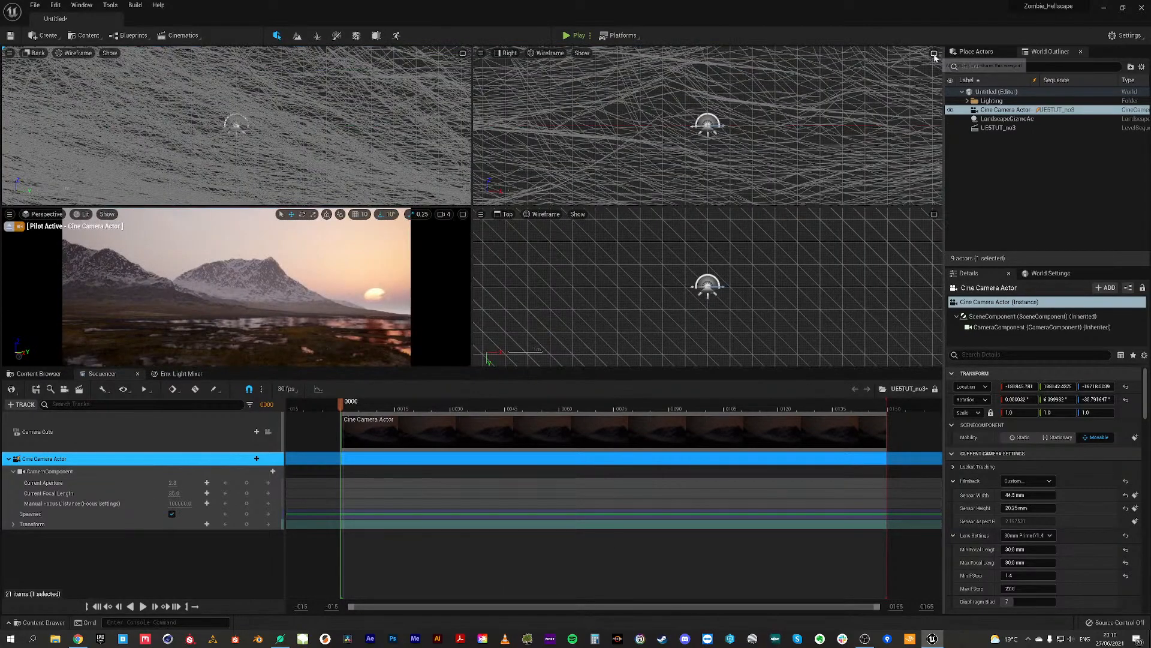
left_click(463, 215)
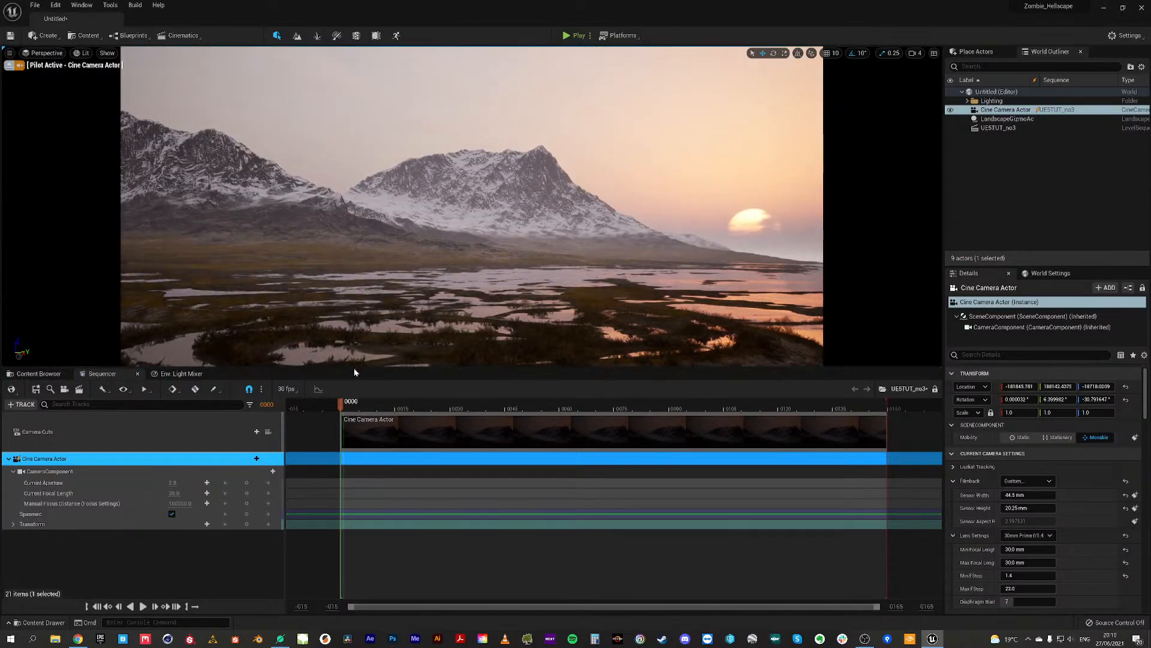
left_click_drag(353, 368, 362, 428)
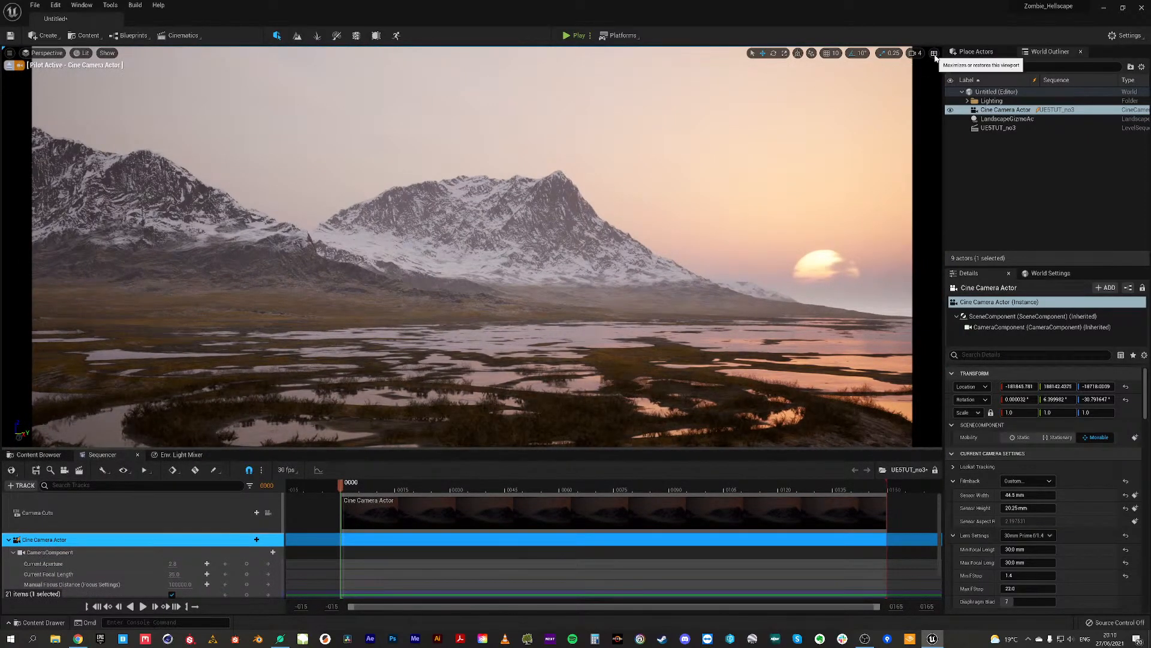
left_click(934, 54)
left_click(464, 256)
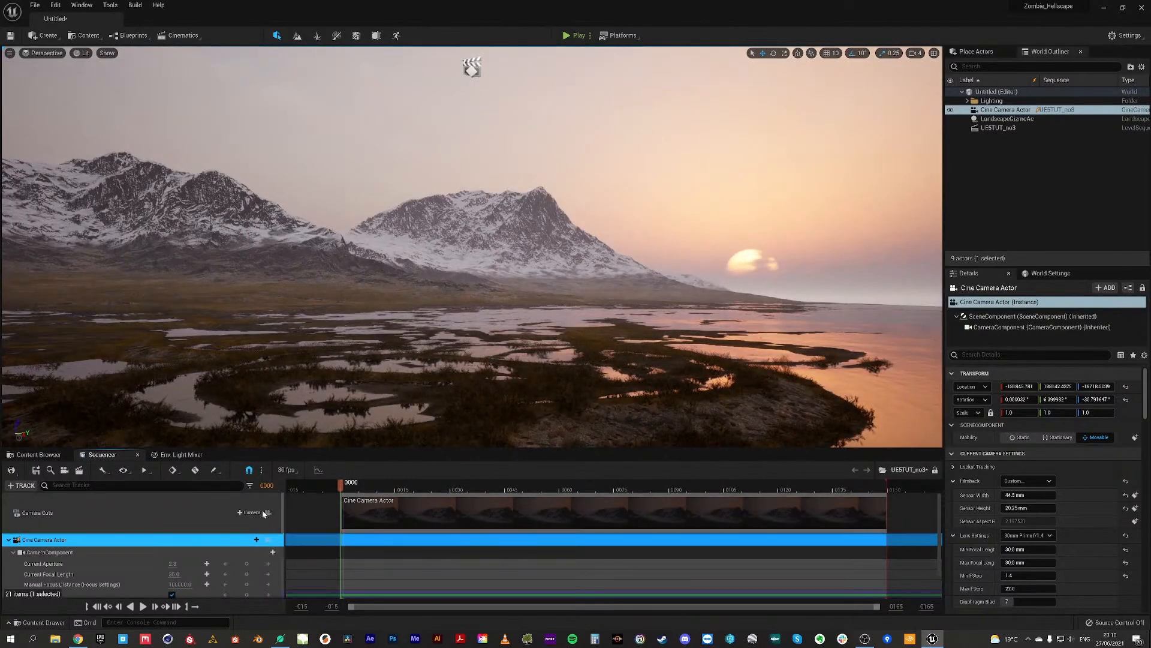
Step: Switch the view to Cinematic Viewport and lock it to the Cine Camera Actor
left_click(43, 53)
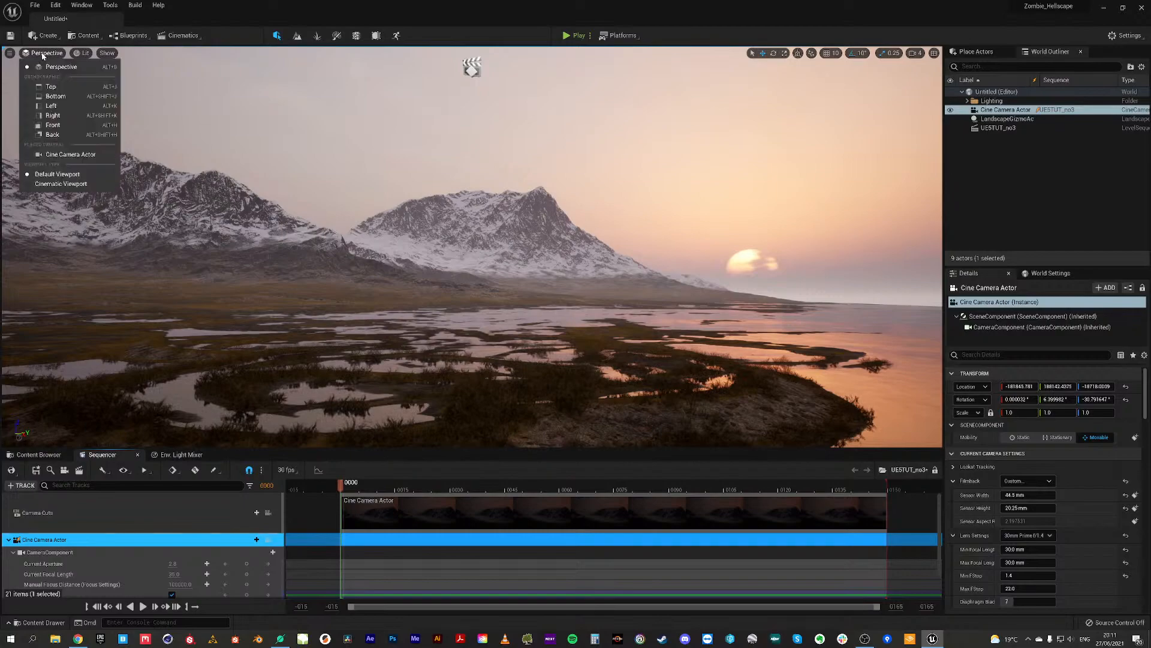
left_click(63, 185)
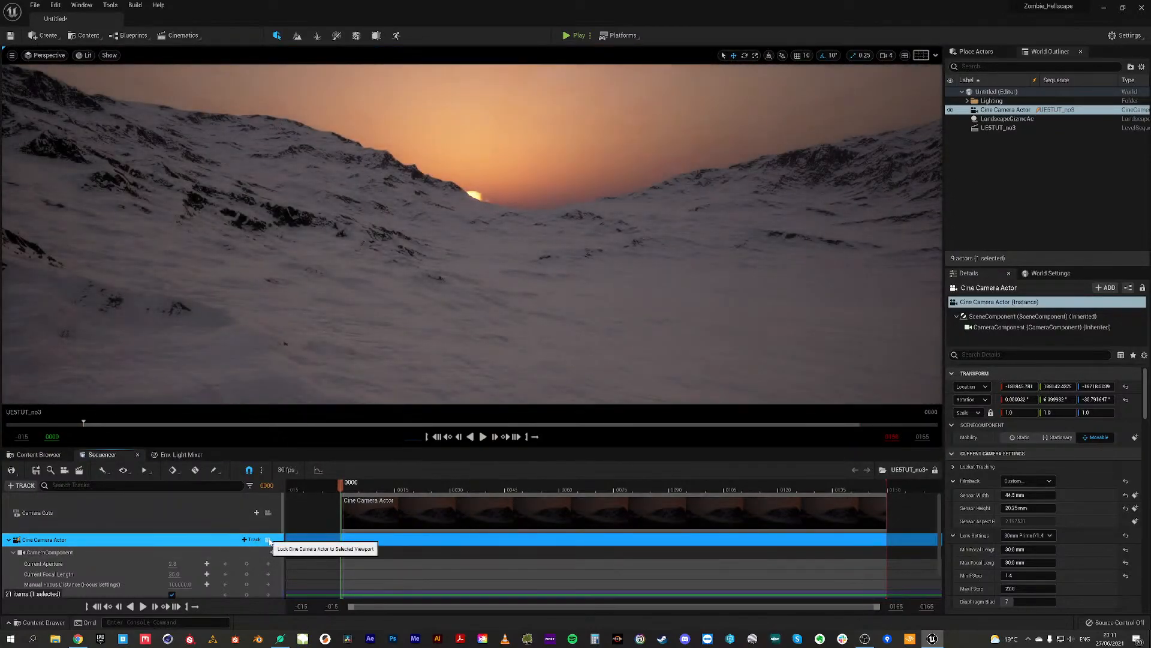
left_click(268, 539)
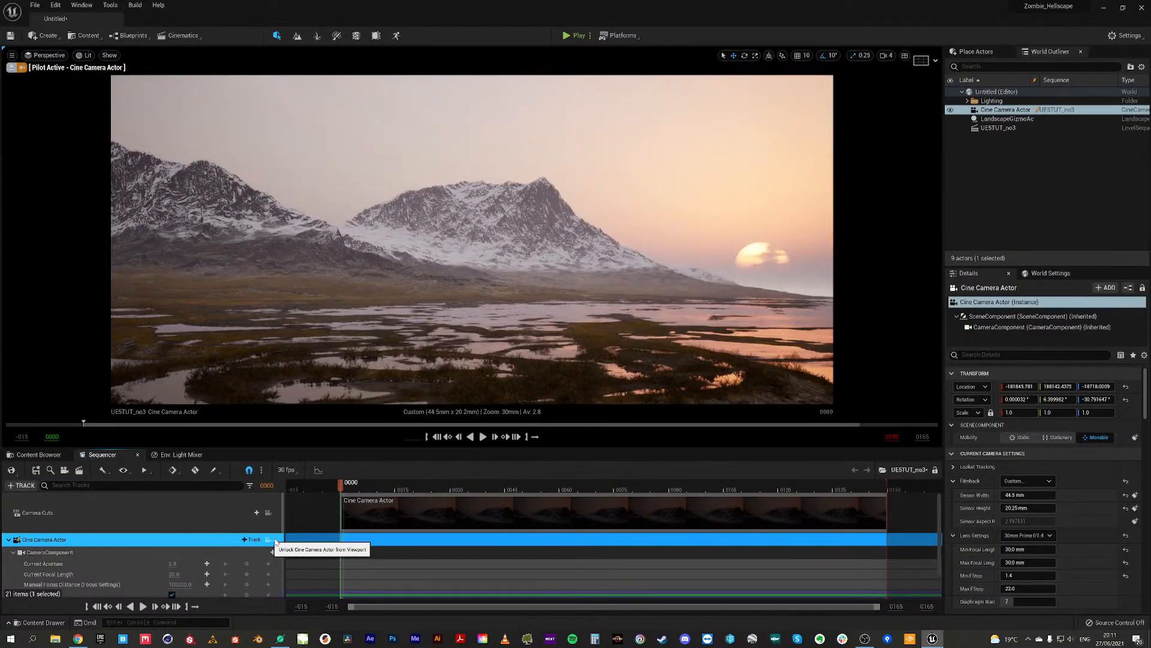
Step: Overlay the 3x3 composition grid and reframe the cine camera so the horizon sits near the lower third line
left_click(924, 60)
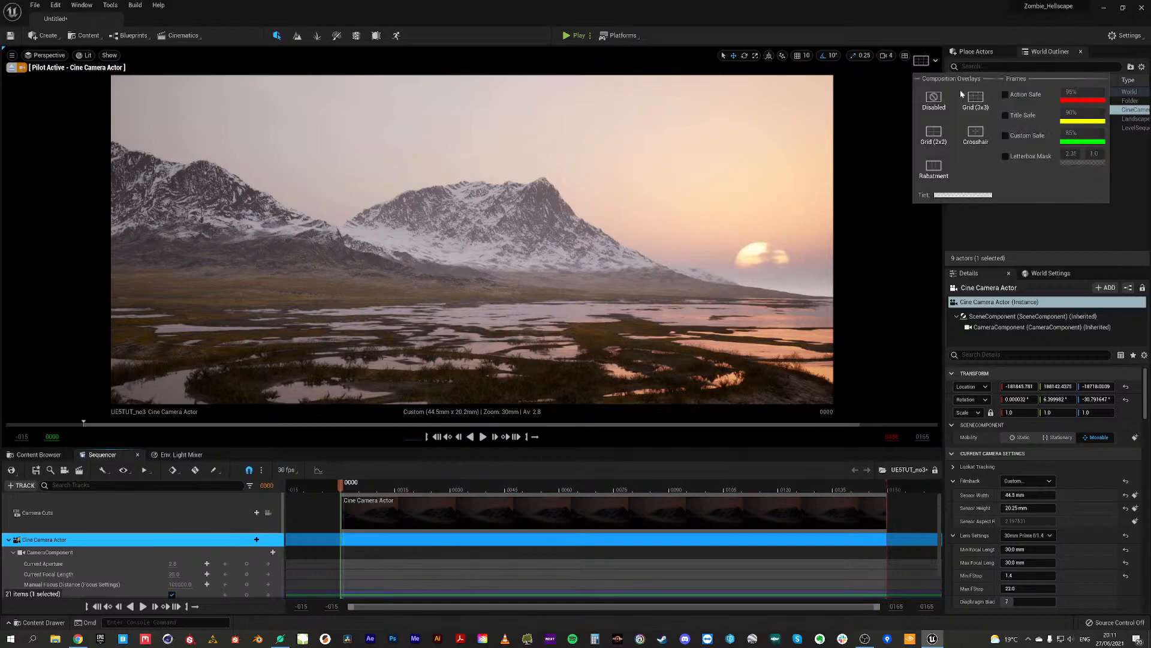
left_click(980, 108)
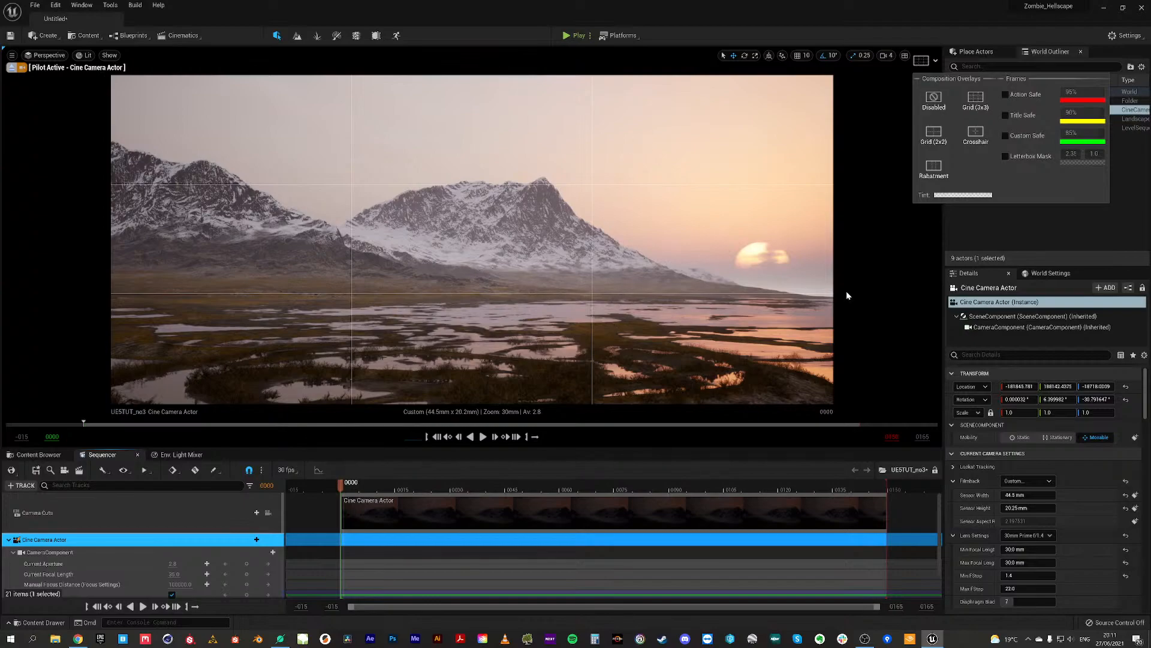
right_click_drag(480, 240, 588, 241)
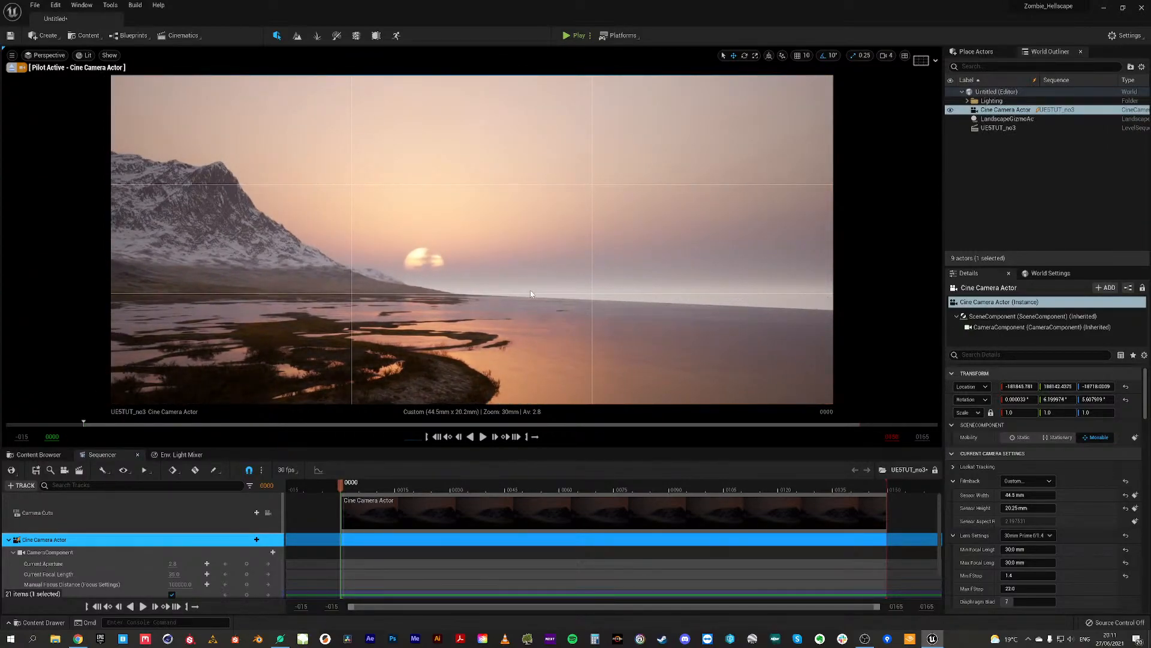
right_click_drag(502, 280, 368, 289)
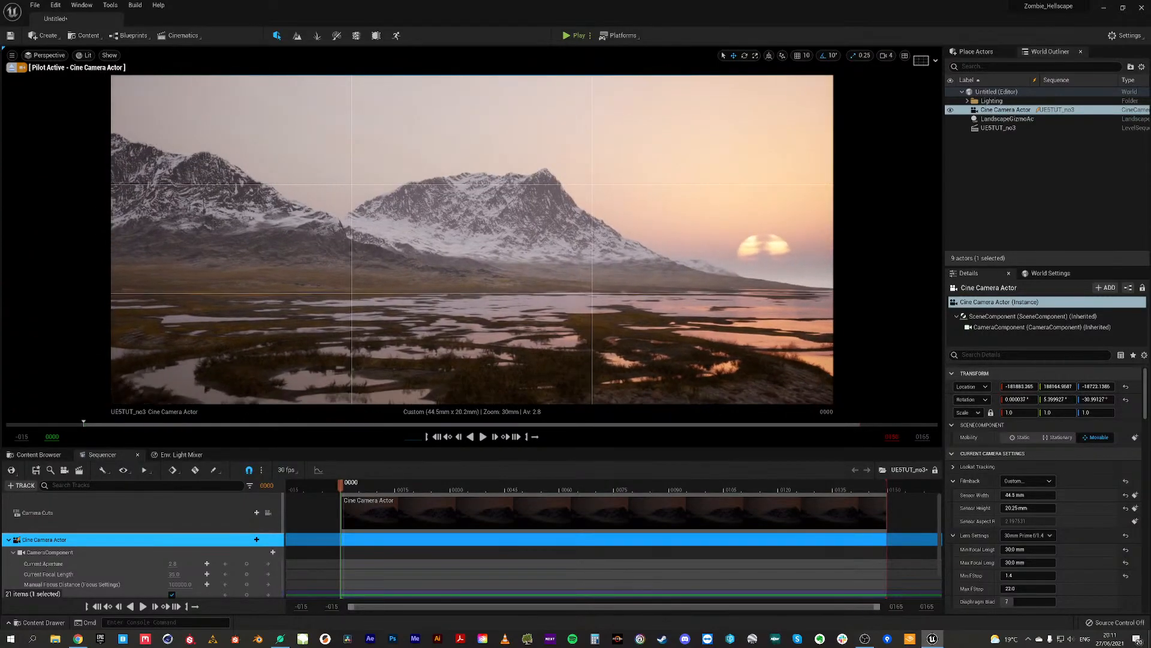
Step: Fly the piloted cine camera low over the wetland, keeping the peak inside the frame and the sun near its right edge
right_click_drag(472, 240, 484, 242)
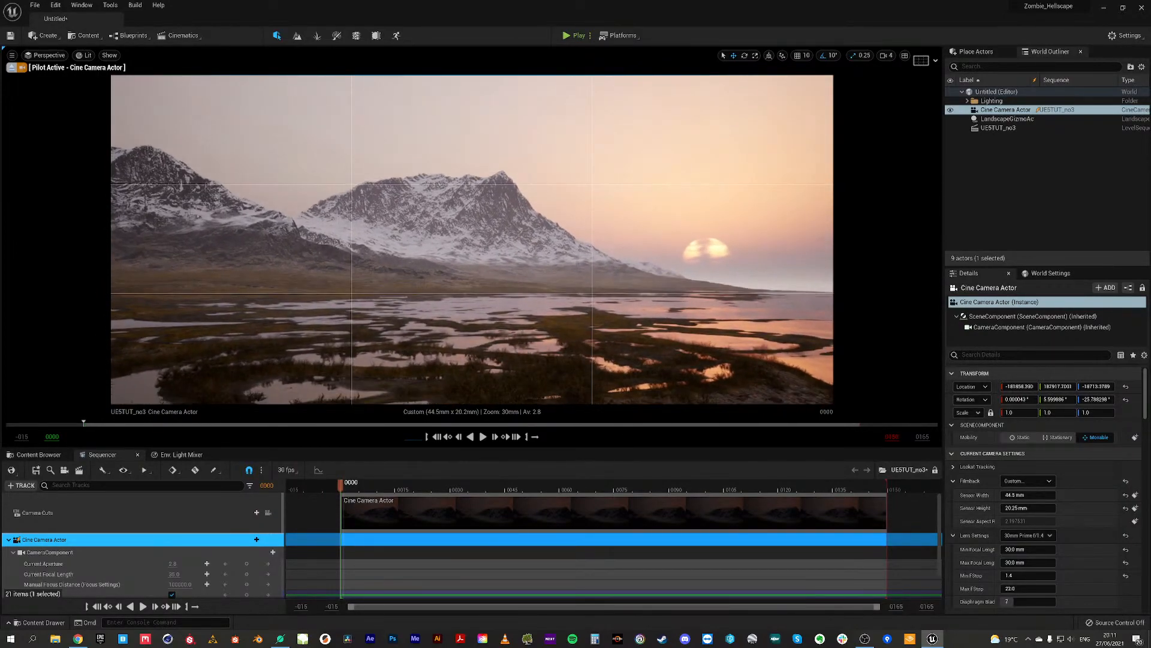
mouse_move(472, 240)
right_mouse_down()
mouse_move(472, 300)
mouse_move(474, 220)
mouse_move(484, 252)
mouse_move(470, 245)
right_mouse_up()
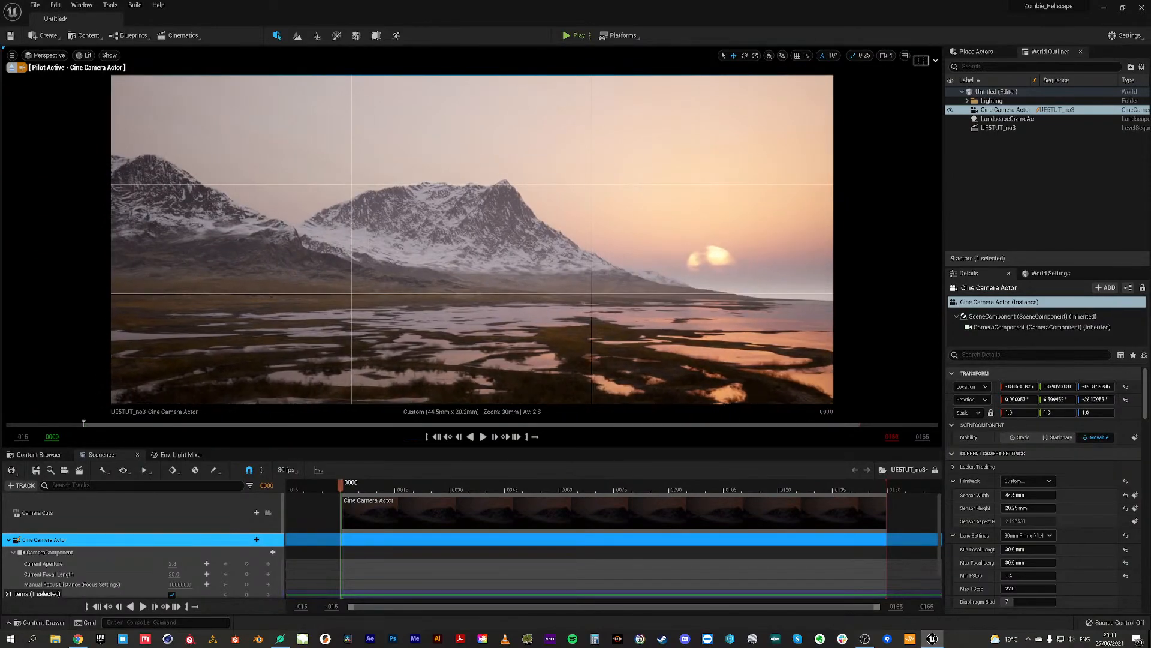
mouse_move(472, 240)
right_mouse_down()
mouse_move(429, 258)
mouse_move(469, 252)
right_mouse_up()
key("s")
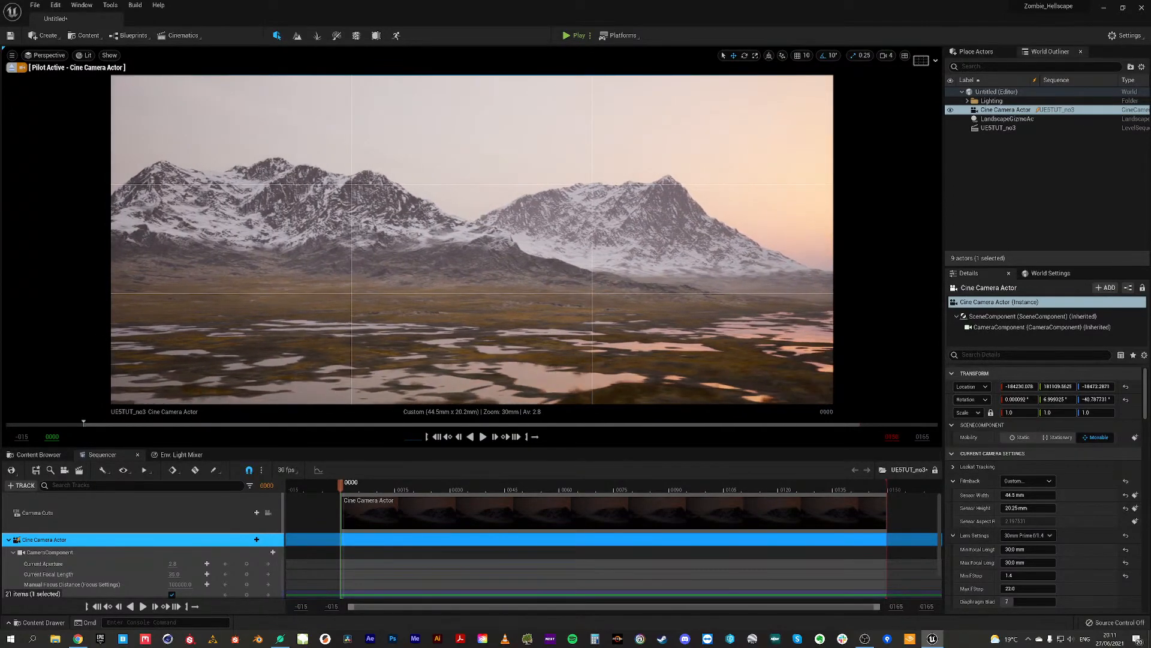
key("d")
right_click_drag(472, 240, 499, 237)
key("w")
key("a")
key("q")
key("q")
key("w")
key("e")
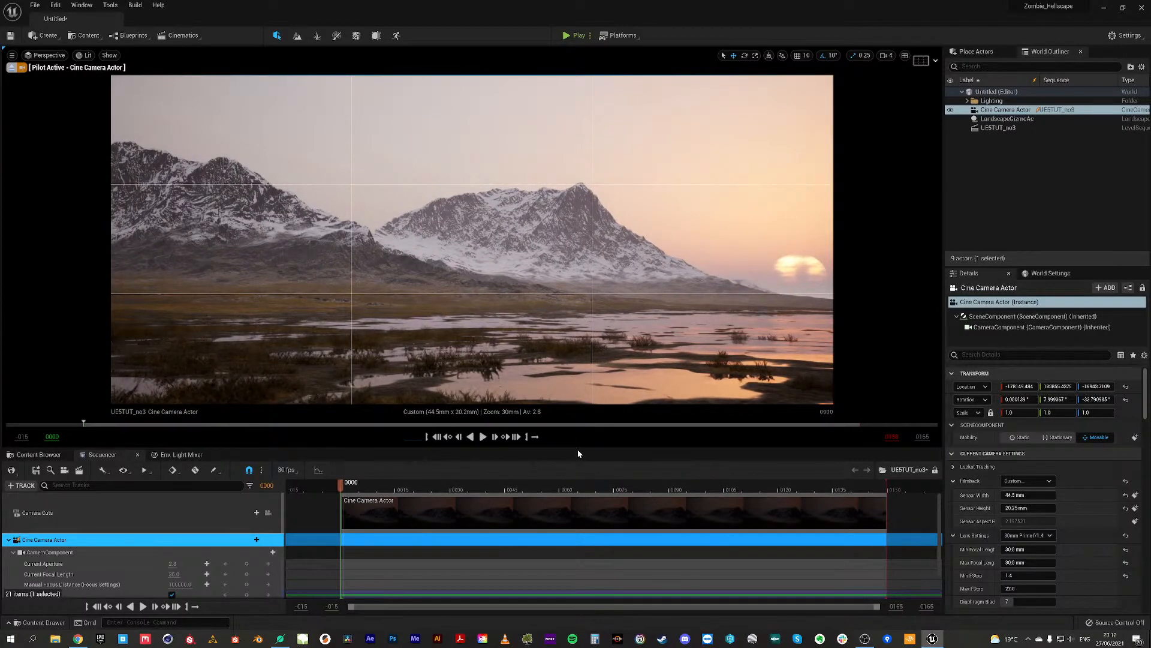
Step: Enlarge the Sequencer, move the playhead to frame 0149 and key the cine camera's transform there
left_click_drag(578, 447, 525, 298)
left_click_drag(402, 337, 870, 334)
left_click(525, 286)
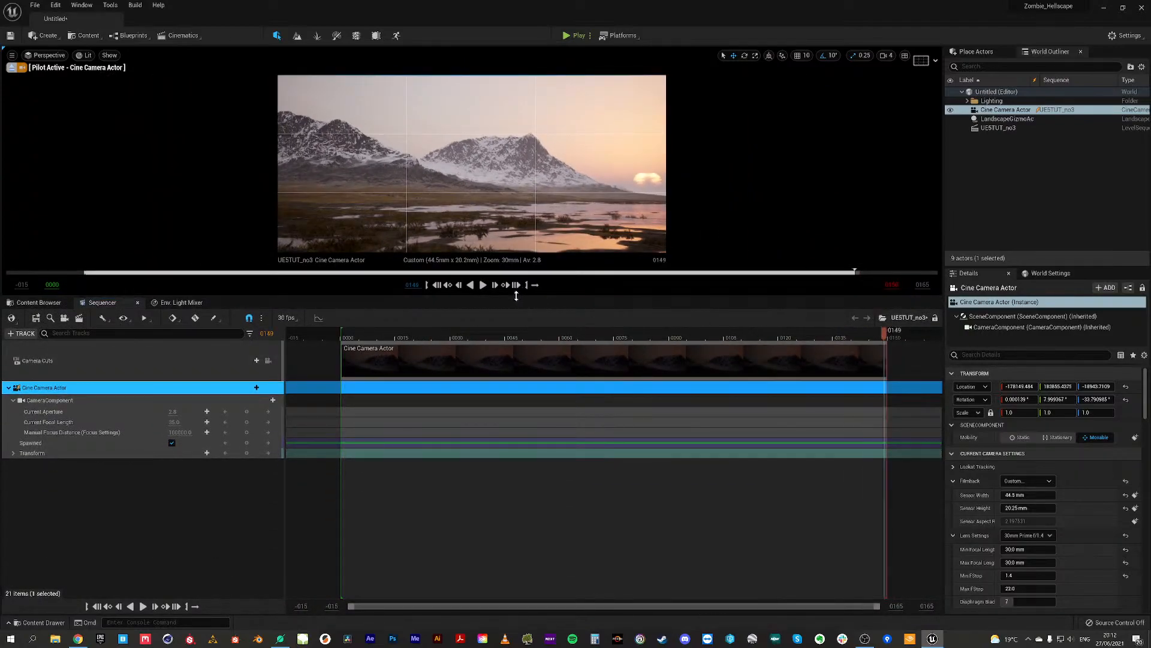
left_click(247, 454)
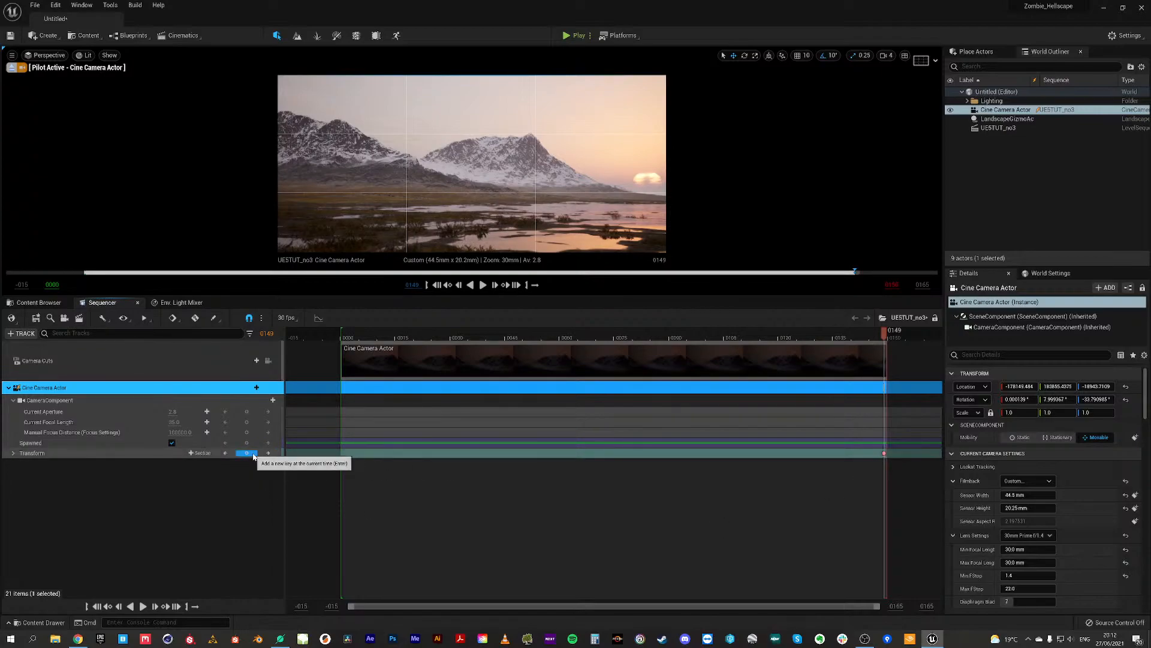
Step: Return to frame 0000 and reframe the cine camera farther along the shore, with grasses in the foreground, as the opening pose
left_click(438, 287)
left_click_drag(585, 297, 566, 503)
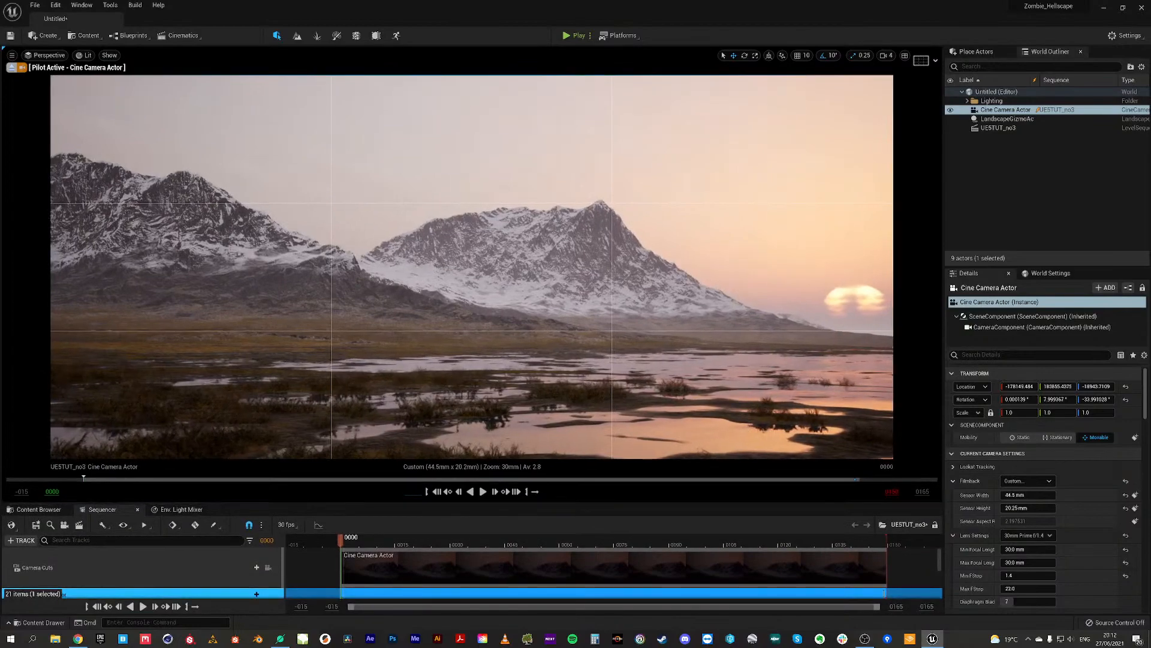
key("a")
right_click_drag(472, 266, 457, 260)
key("a")
key("a")
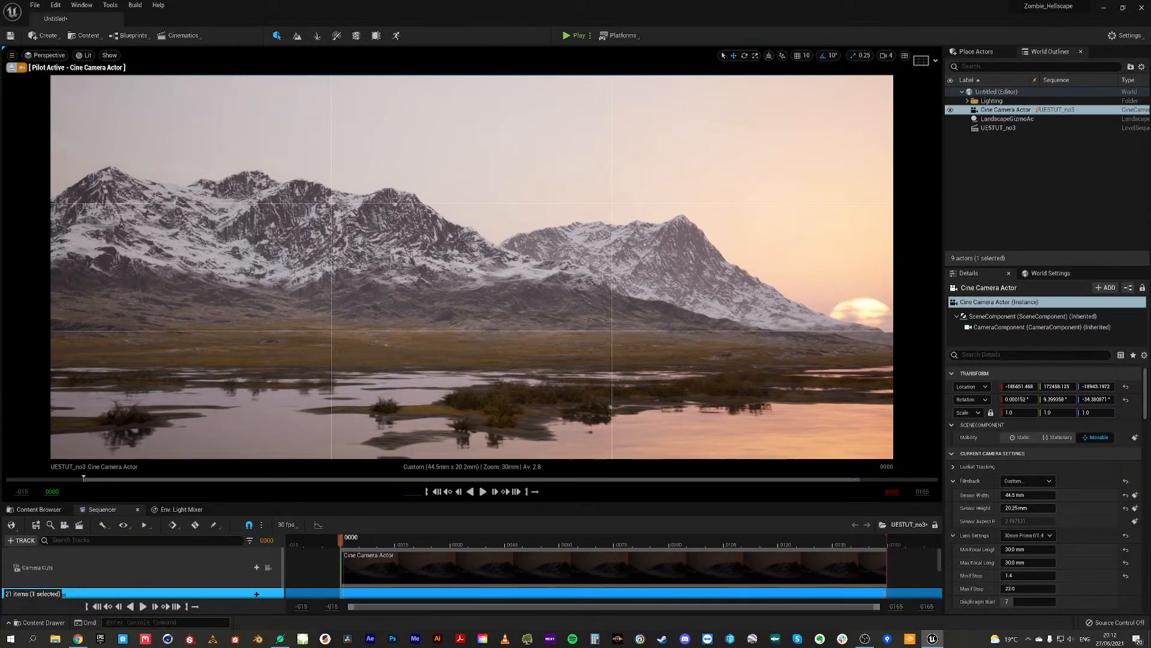
key("w")
right_click_drag(457, 260, 457, 260)
key("w")
key("s")
key("w")
key("s")
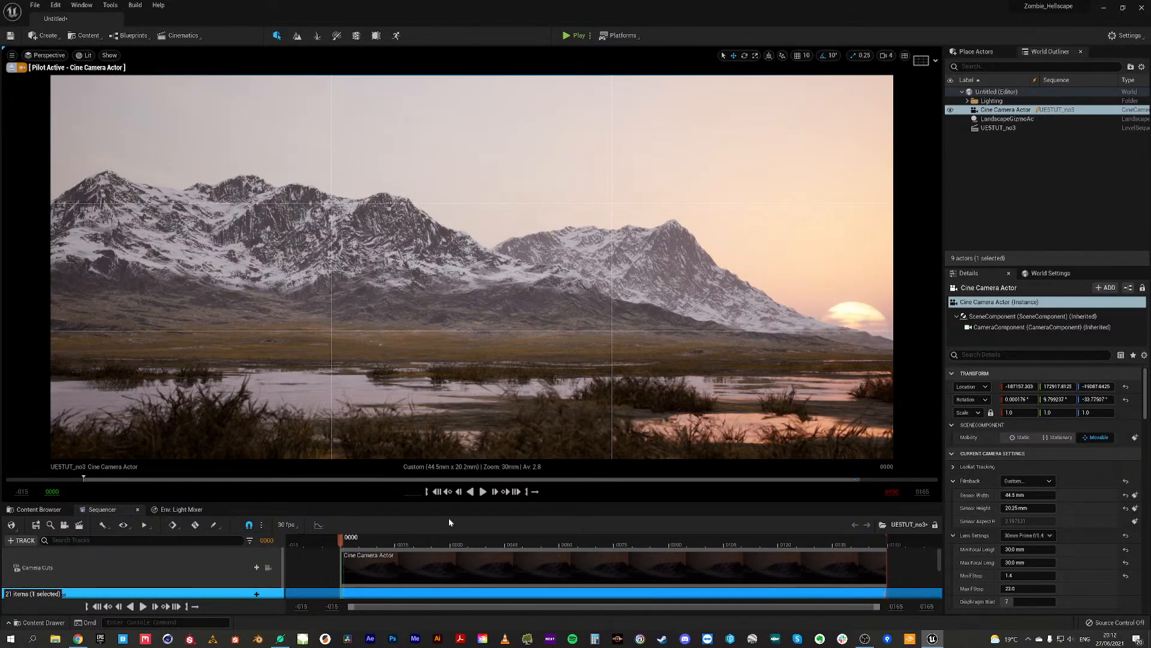
Step: Select the cine camera's start and end transform keys and change their interpolation
left_click_drag(465, 504, 464, 398)
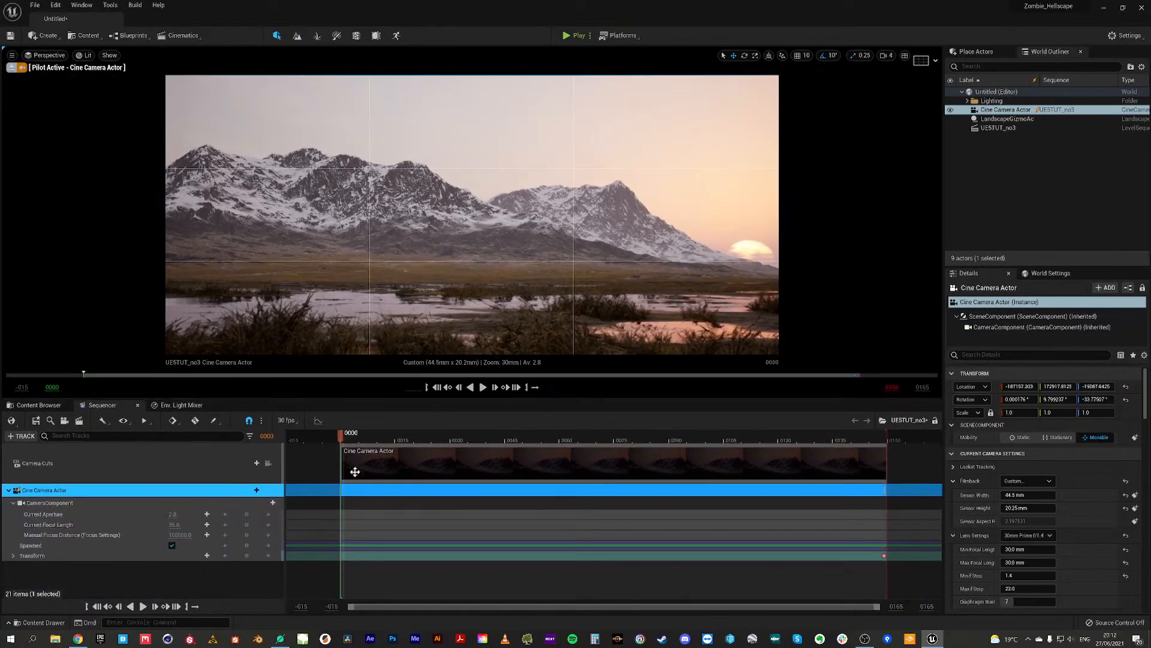
left_click_drag(325, 562, 711, 582)
left_click_drag(904, 556, 885, 558)
right_click(884, 555)
mouse_move(935, 489)
left_click(1022, 493)
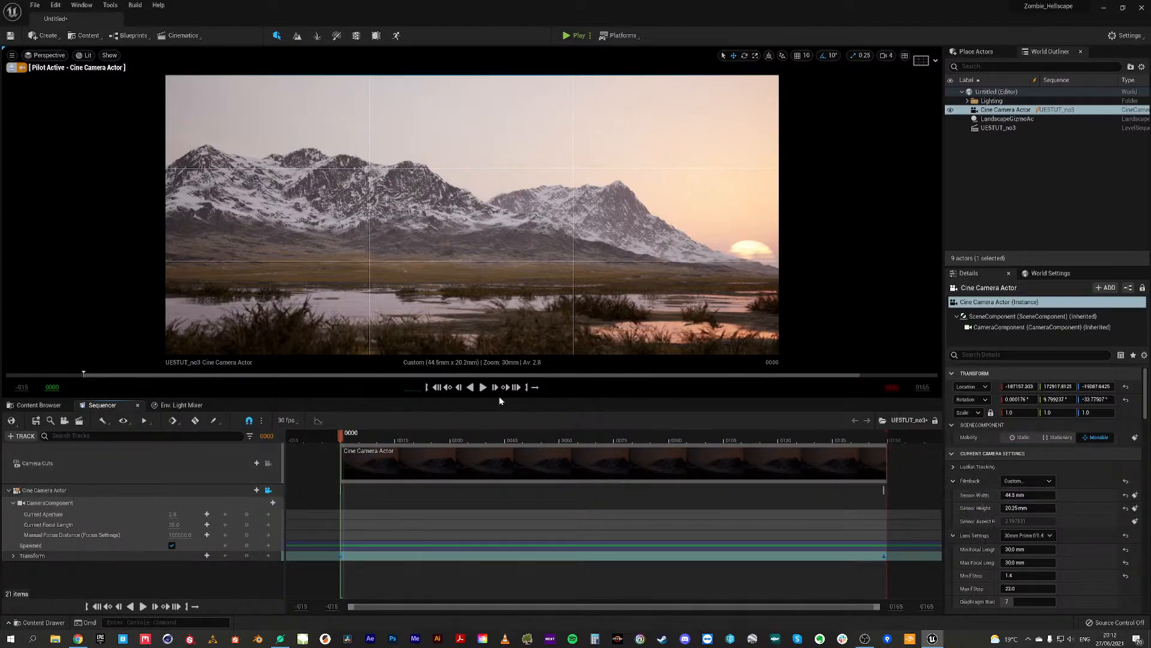
Step: Turn off the composition grid overlay, preview the camera move in an enlarged viewport and return to frame 0000
left_click_drag(515, 400, 498, 473)
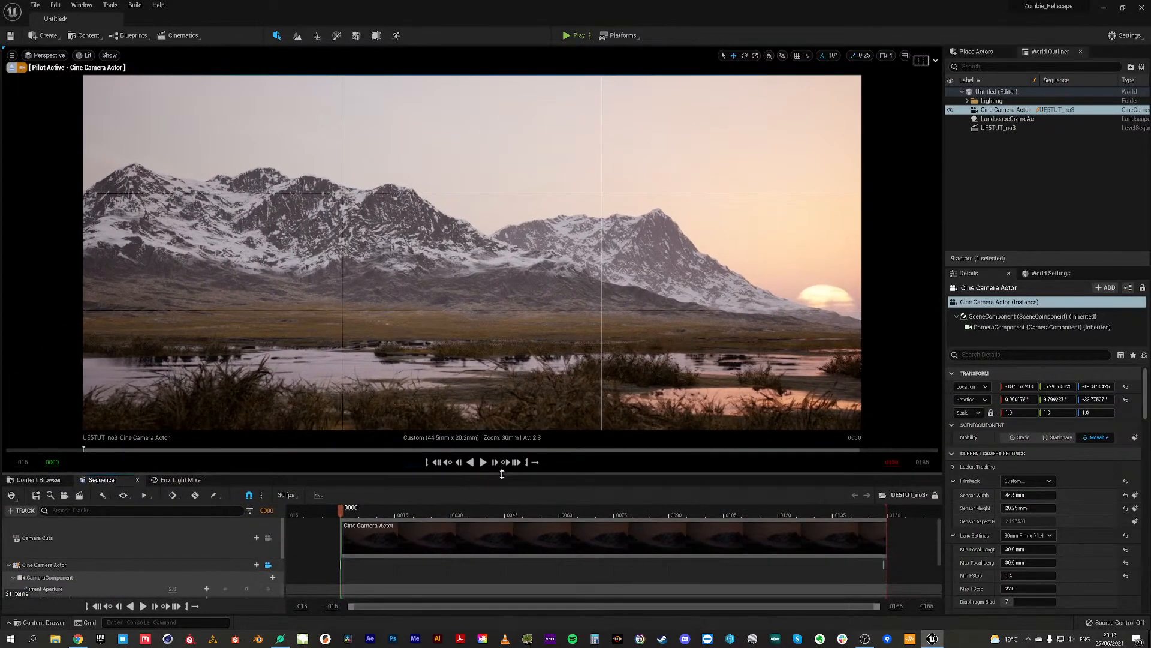
left_click(922, 60)
left_click(932, 100)
left_click(482, 462)
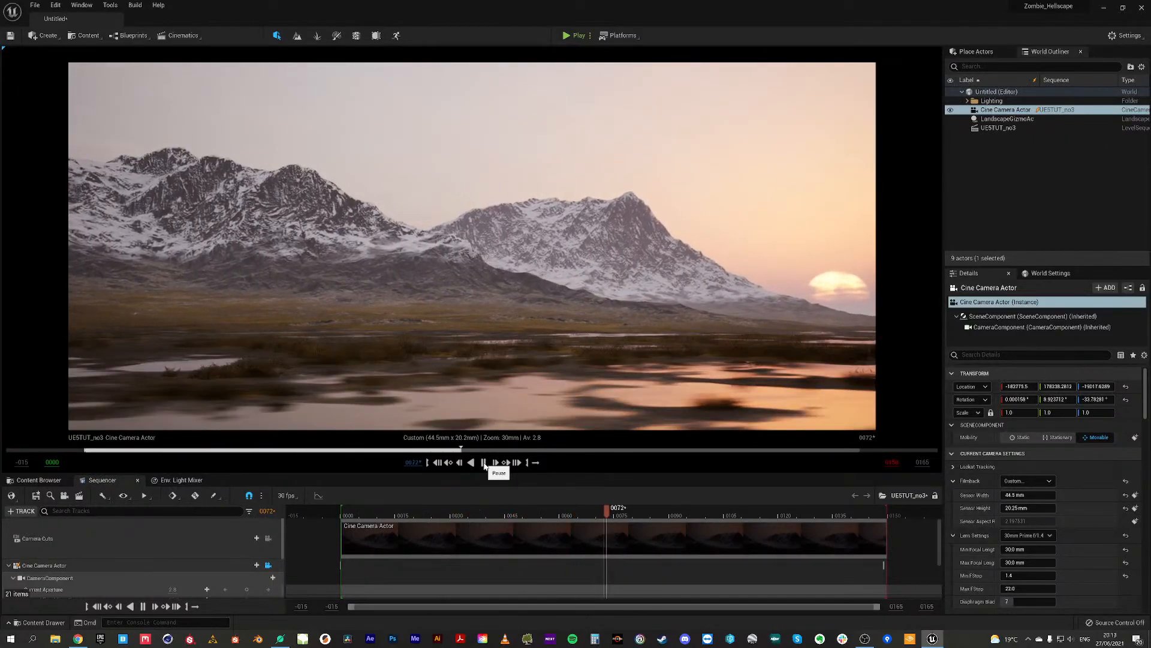
left_click(484, 462)
left_click(437, 463)
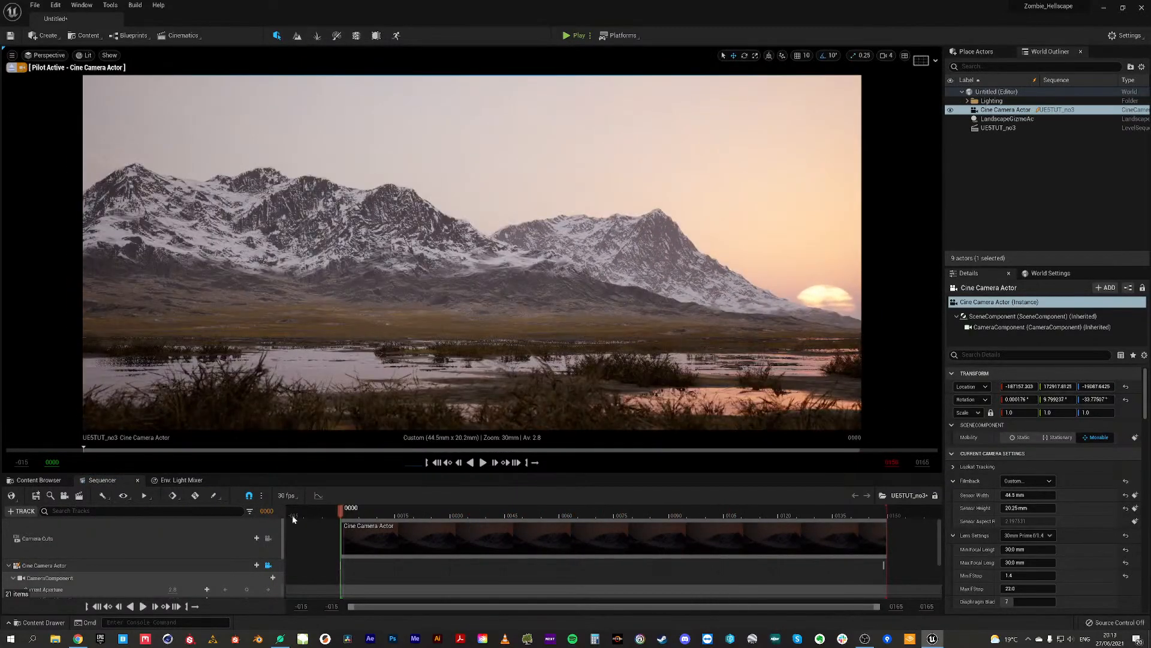
Step: Set the sequence to 24 fps and its playback end to frame 600
left_click(286, 495)
left_click(304, 332)
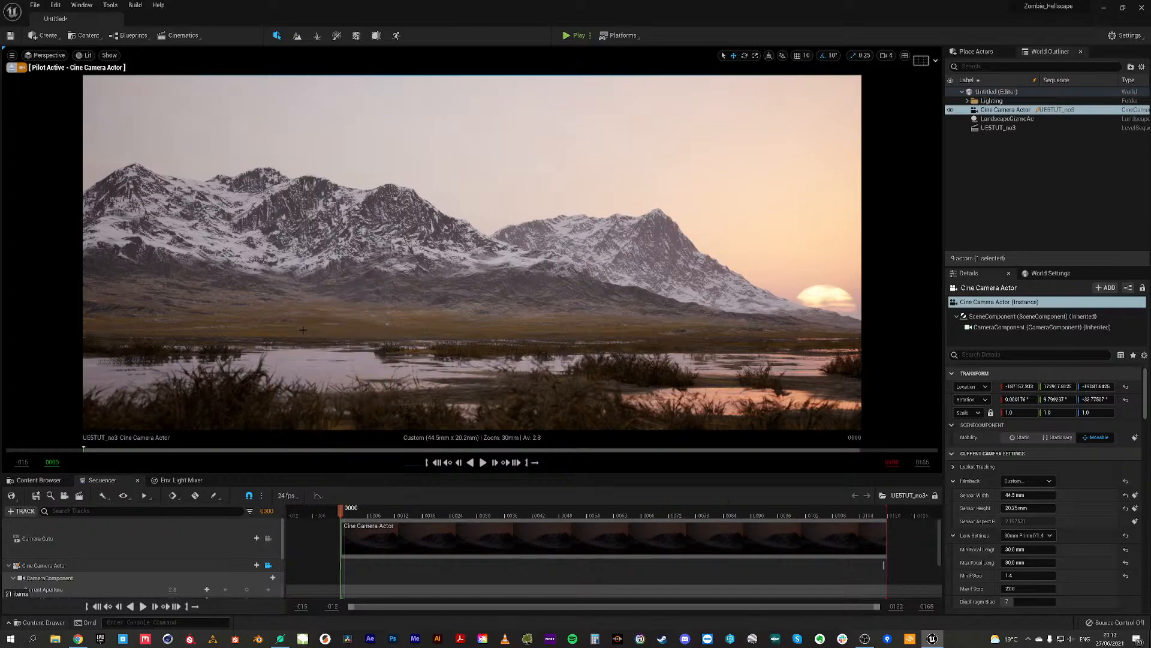
left_click(891, 463)
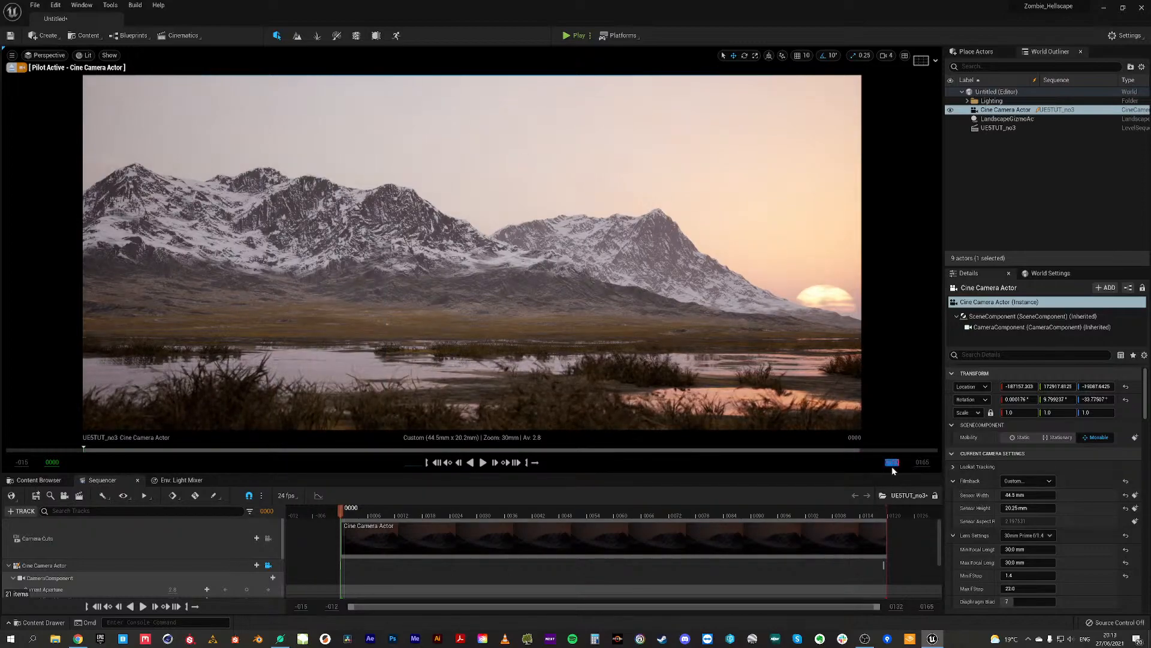
left_click(891, 466)
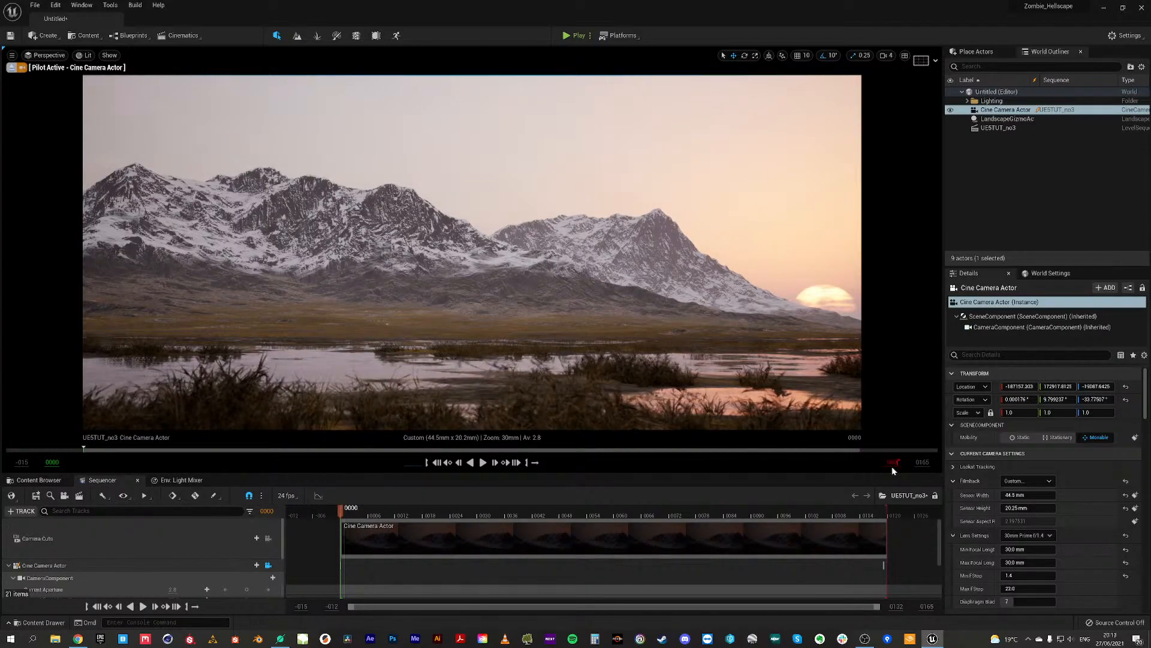
type("600")
key("Return")
Step: Extend the cine camera's cut section past the sequence end and move the last transform key to frame 600
left_click_drag(373, 544, 357, 566)
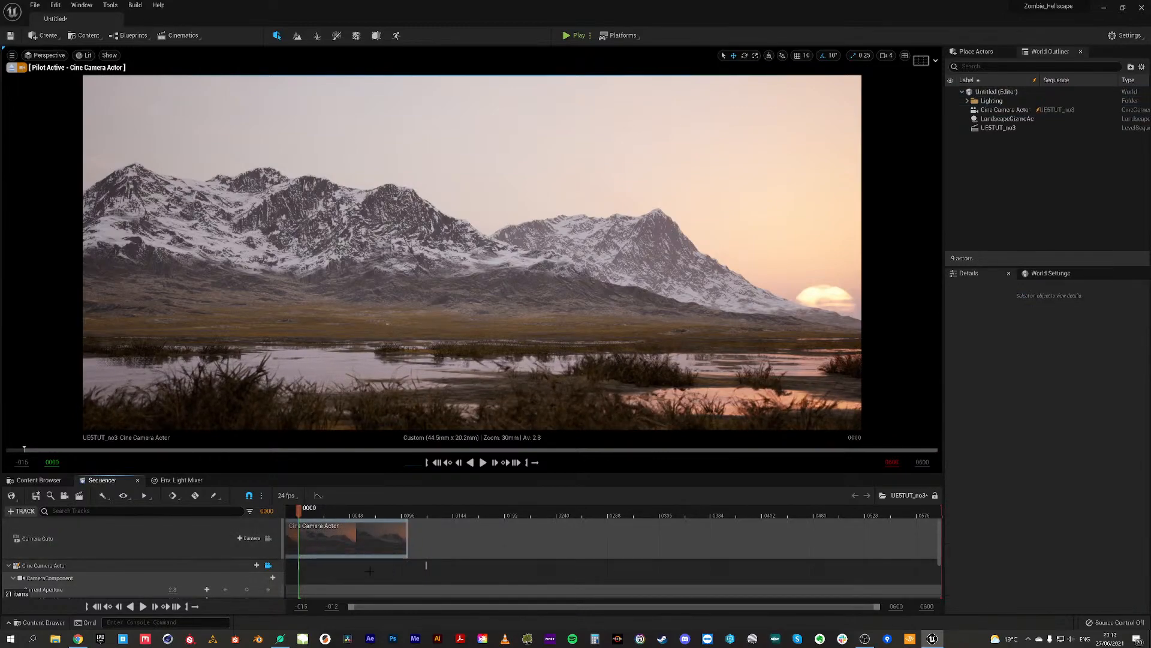
left_click_drag(528, 473, 543, 303)
mouse_move(340, 409)
left_mouse_down()
mouse_move(411, 411)
mouse_move(346, 410)
left_mouse_up()
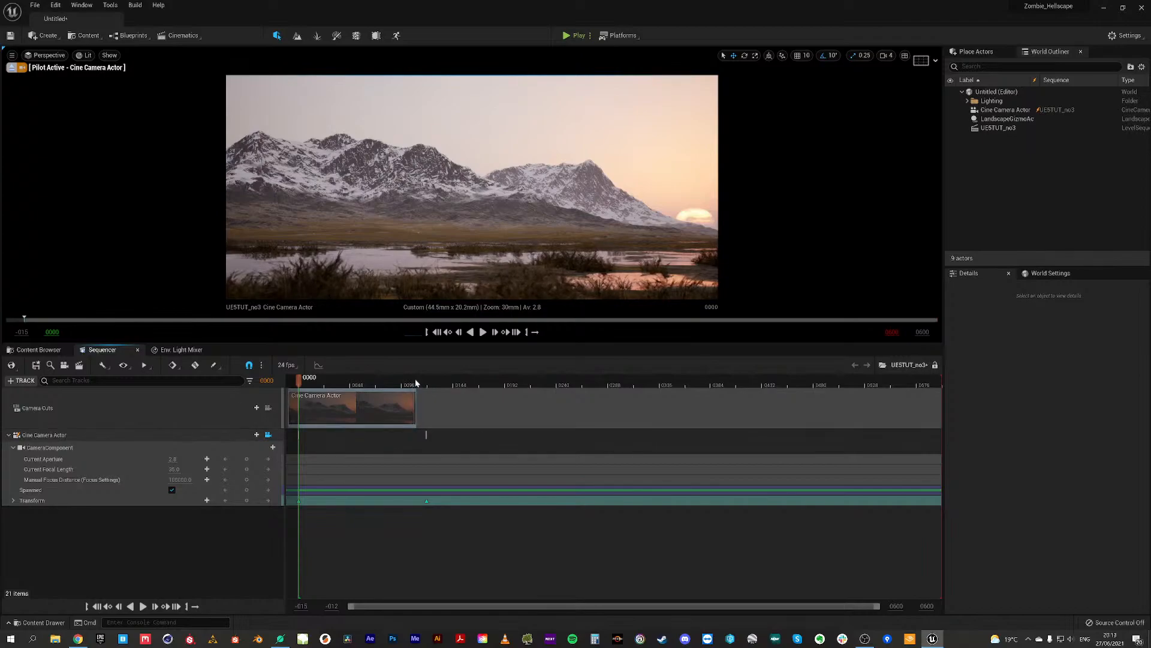
left_click_drag(415, 405, 923, 413)
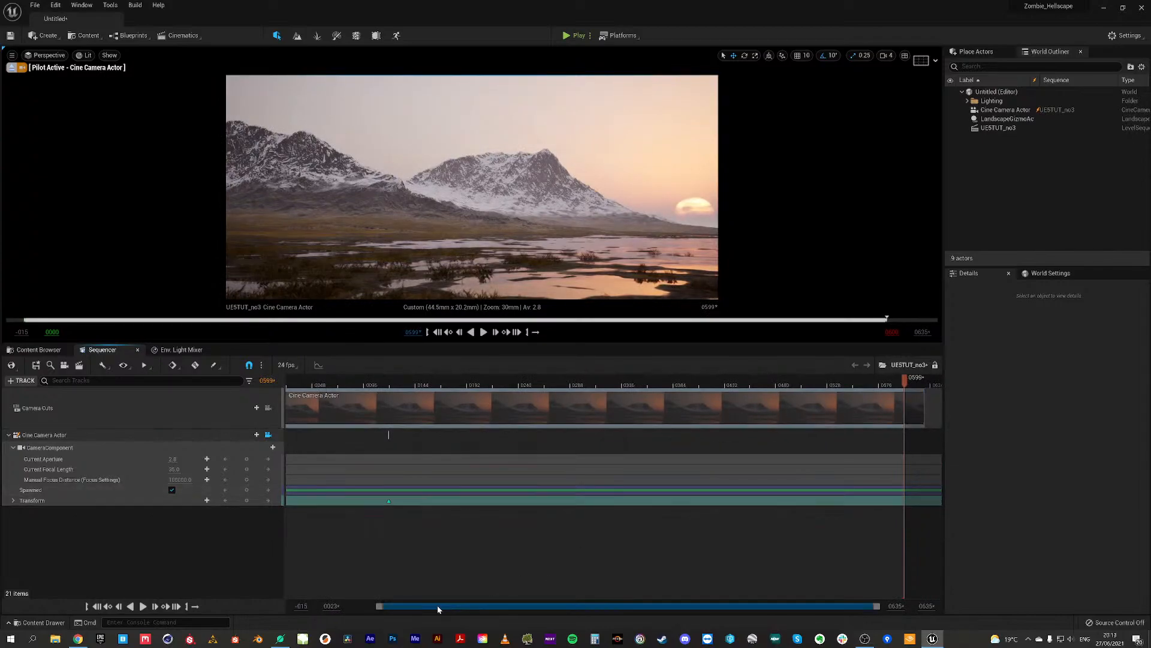
left_click_drag(382, 608, 349, 607)
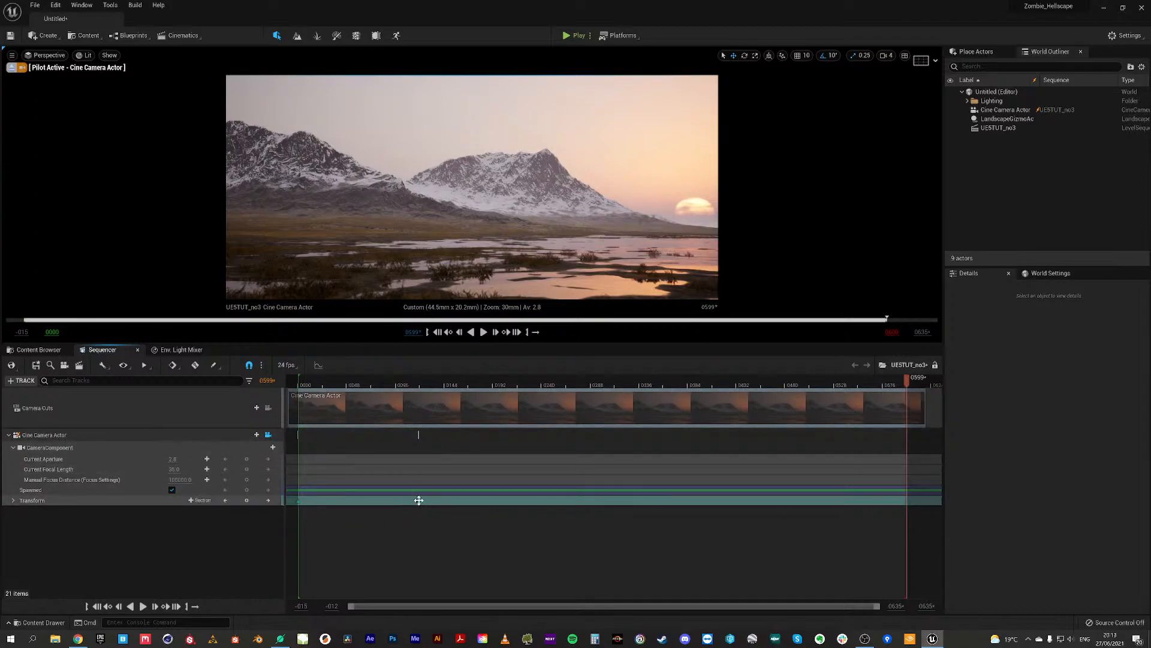
left_click_drag(419, 502, 903, 505)
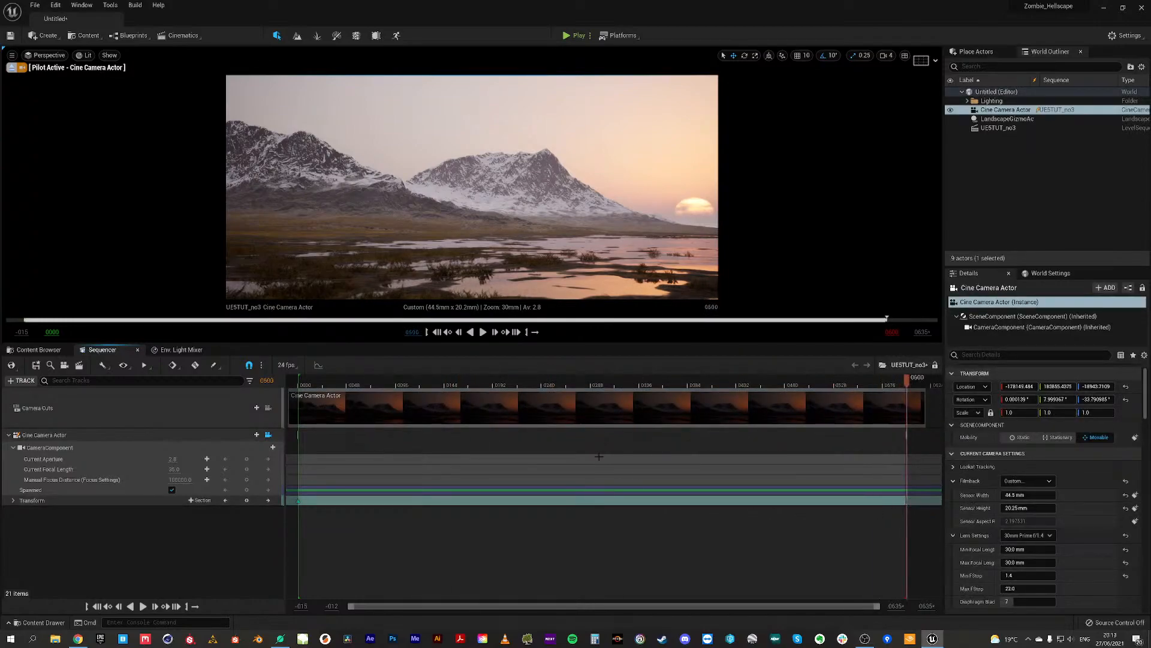
Step: Play the extended sequence from its first frame to review the slower camera move, and enlarge the viewport
left_click(437, 332)
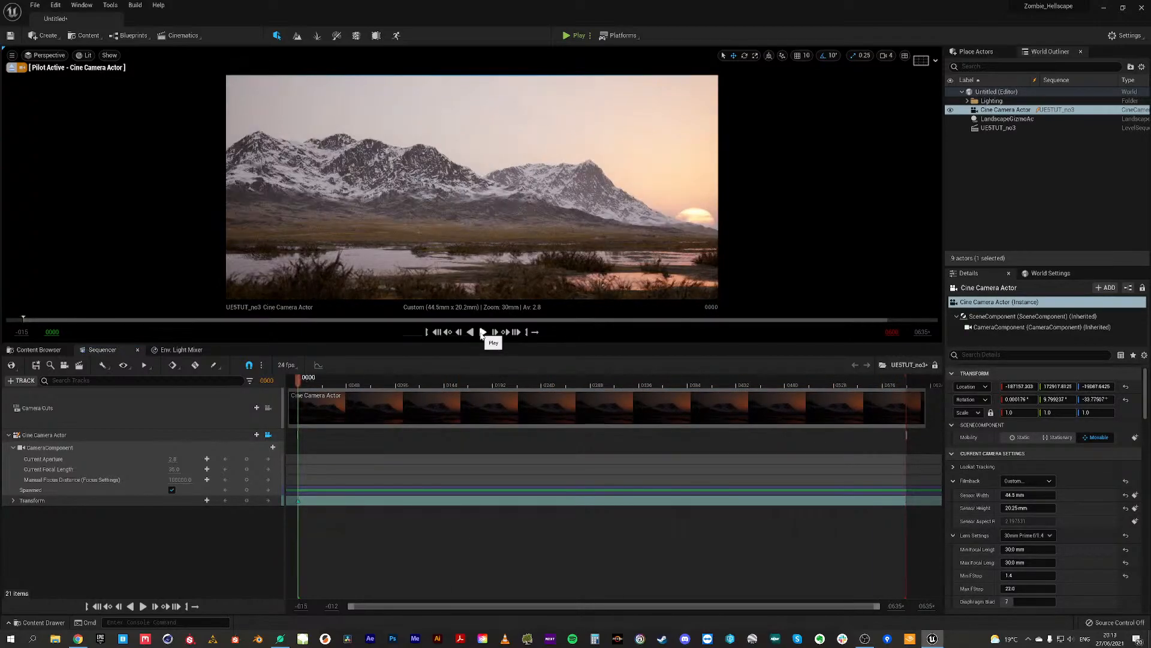
left_click(483, 332)
left_click(438, 333)
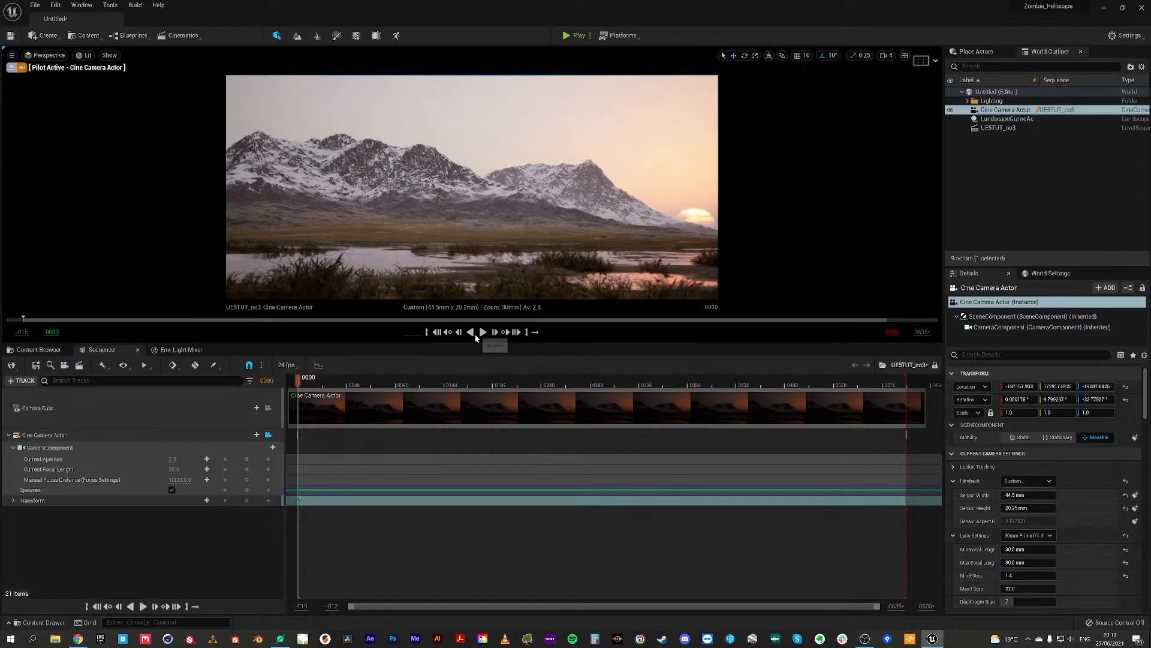
left_click(483, 332)
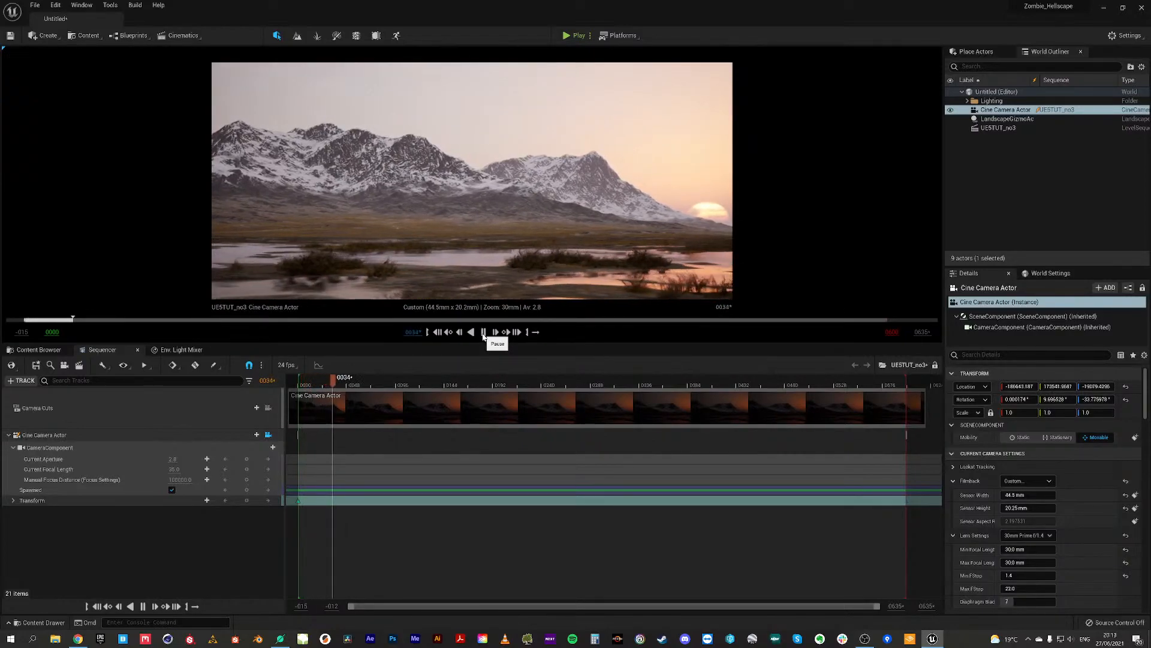
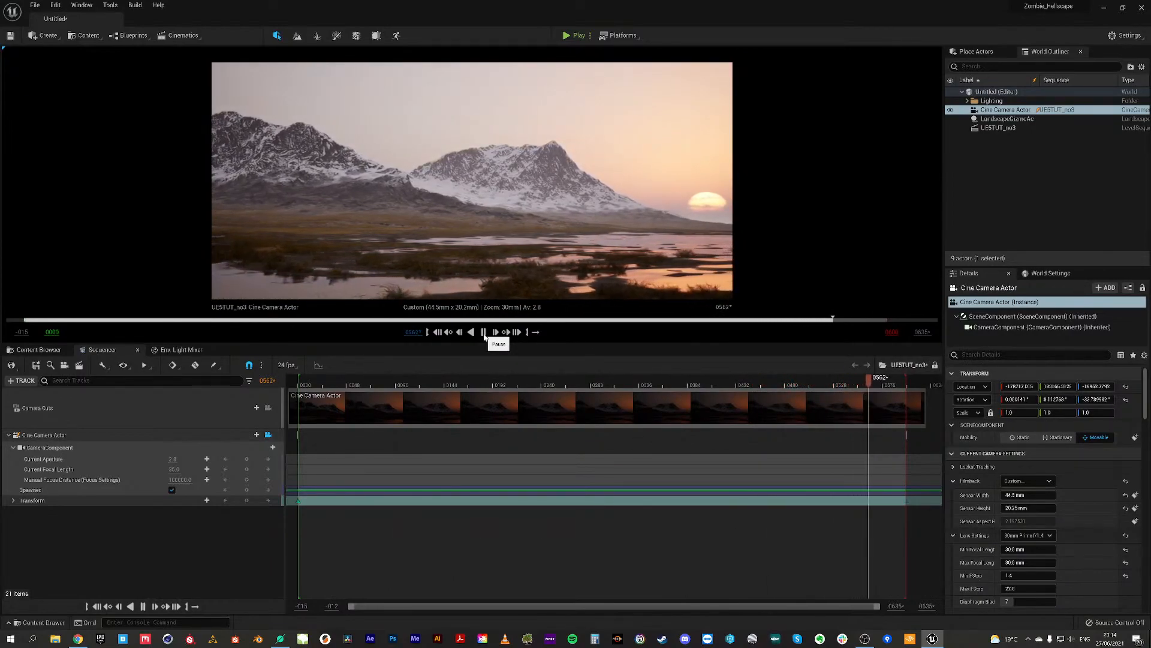
left_click(484, 333)
left_click_drag(553, 343, 541, 500)
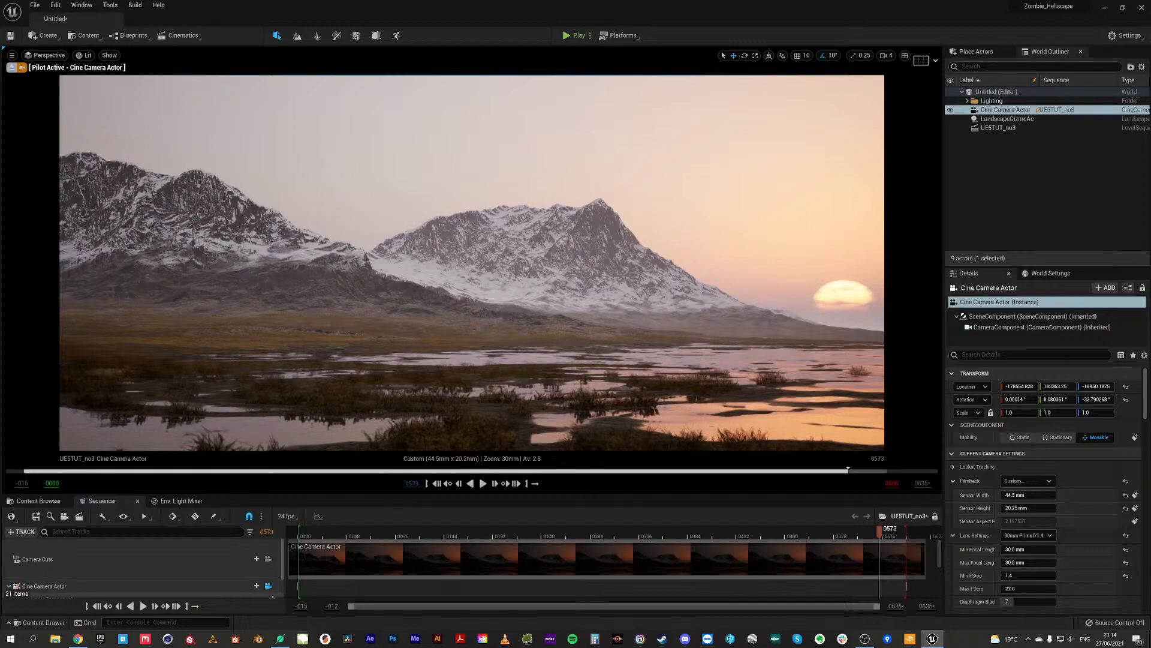
Step: Add a Post Process Volume to the level and file it in the Lighting folder
left_click(983, 53)
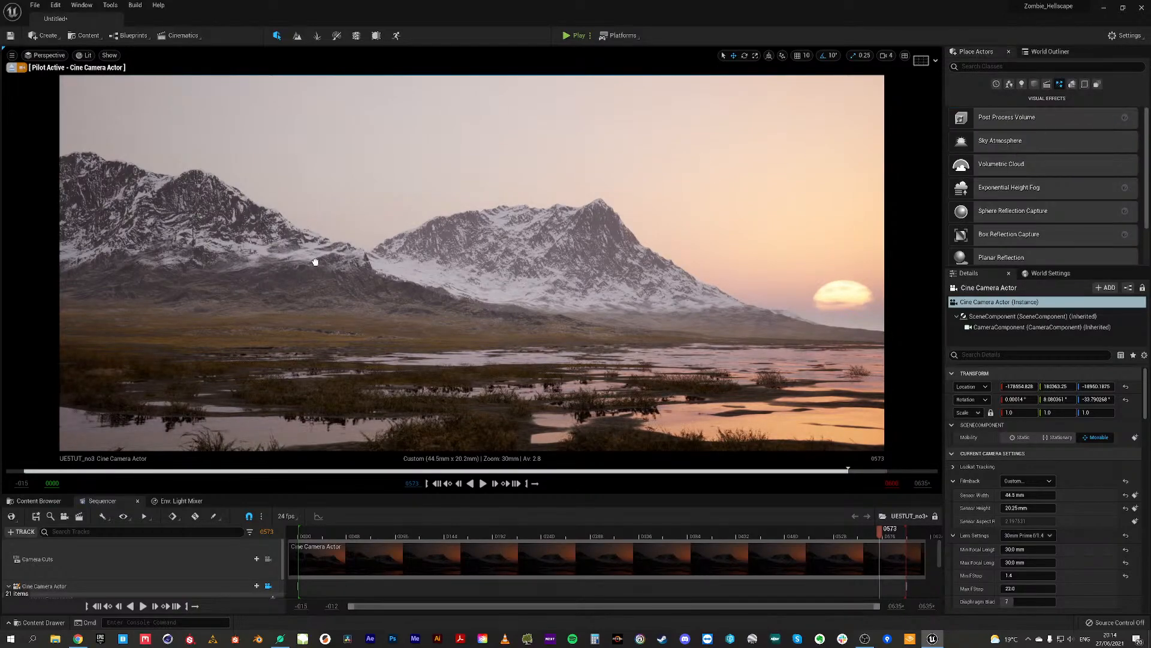
left_click_drag(315, 263, 315, 261)
left_click(1050, 52)
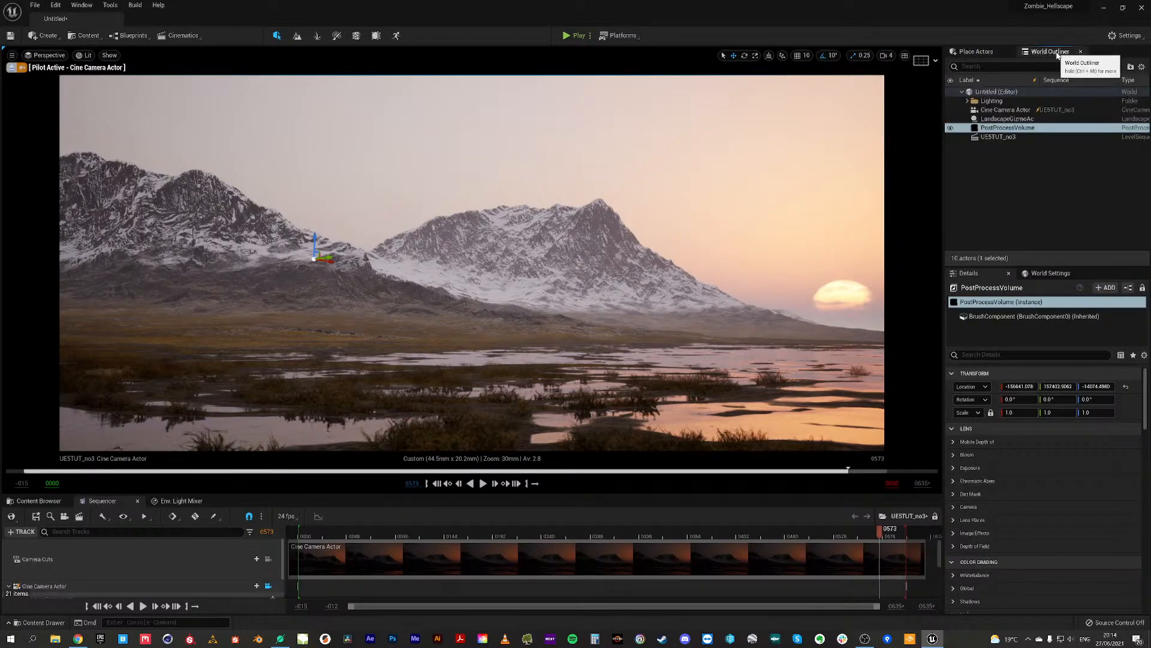
left_click_drag(1004, 128, 991, 102)
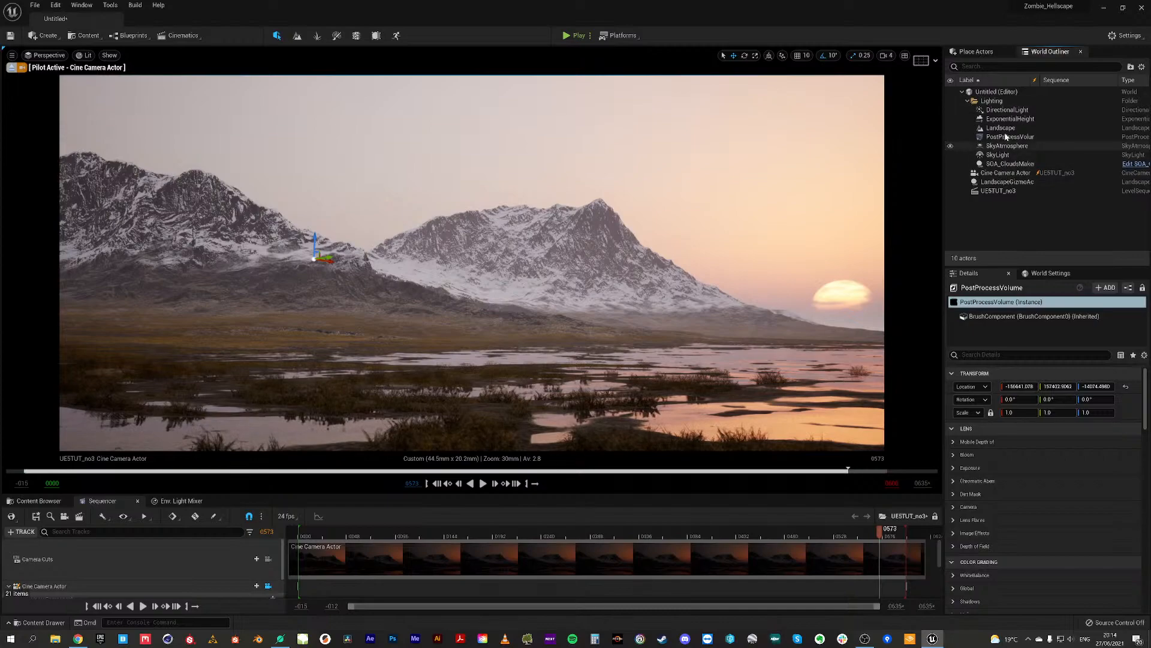
Step: Enable Infinite Extent for the post process volume so it covers the whole world
left_click(1006, 138)
scroll(1078, 487, "down", 10)
scroll(1066, 530, "down", 10)
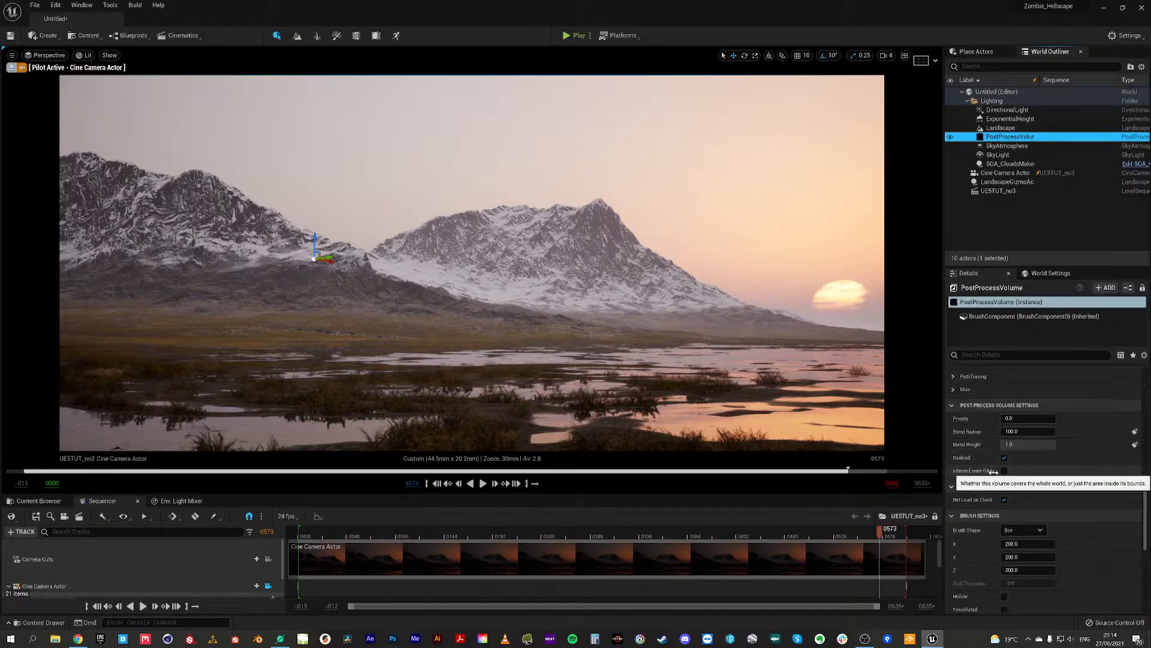
left_click(1004, 471)
left_click_drag(1146, 506, 1145, 396)
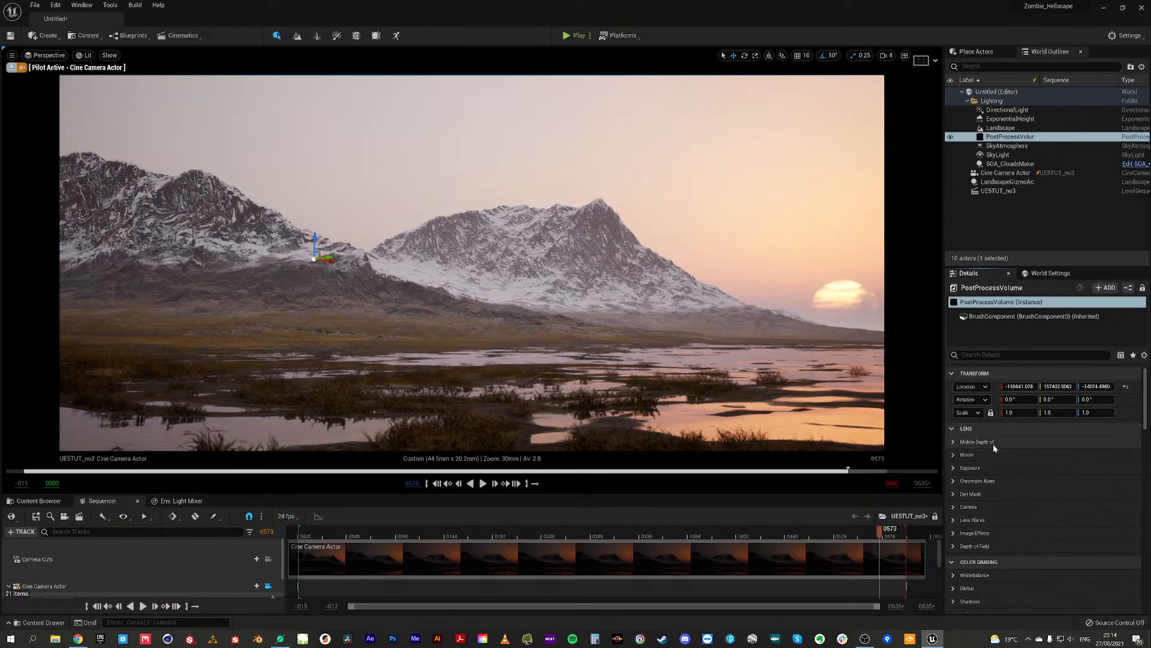
Step: Set the post process volume's bloom method to Convolution
left_click(958, 455)
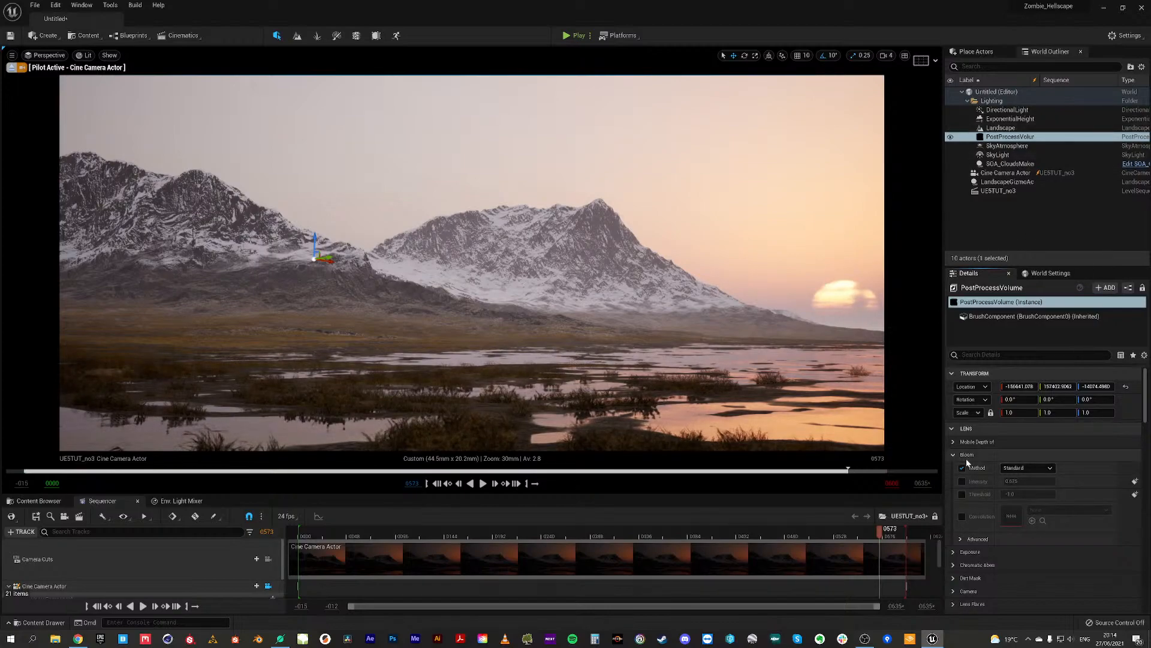
left_click(1034, 468)
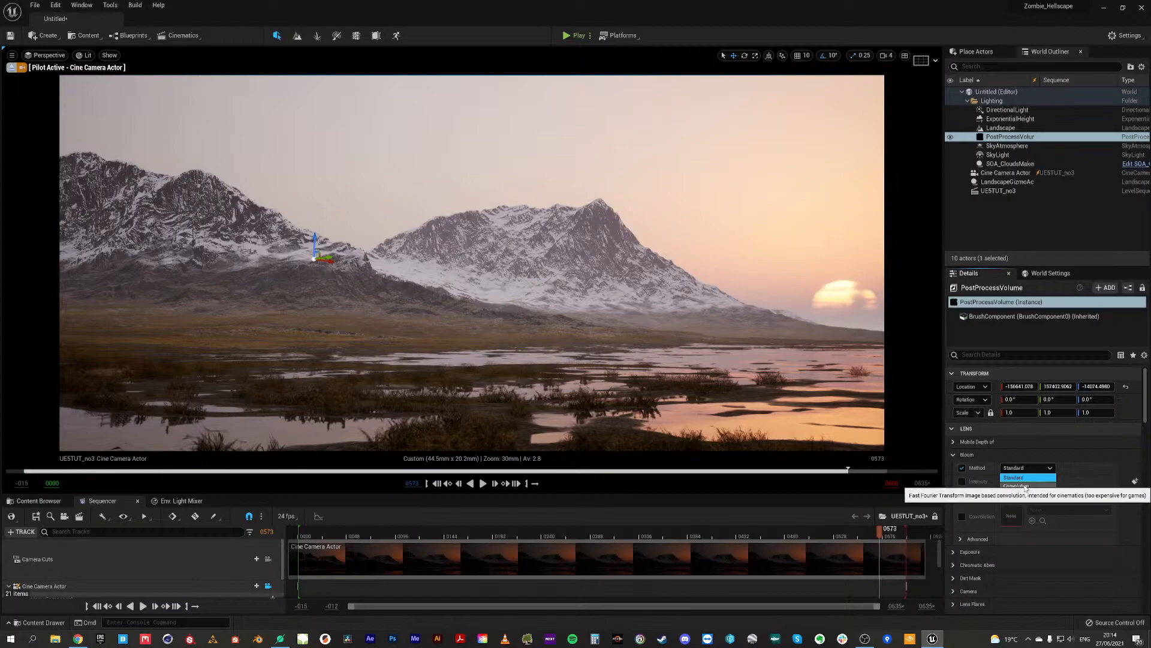
left_click(1026, 486)
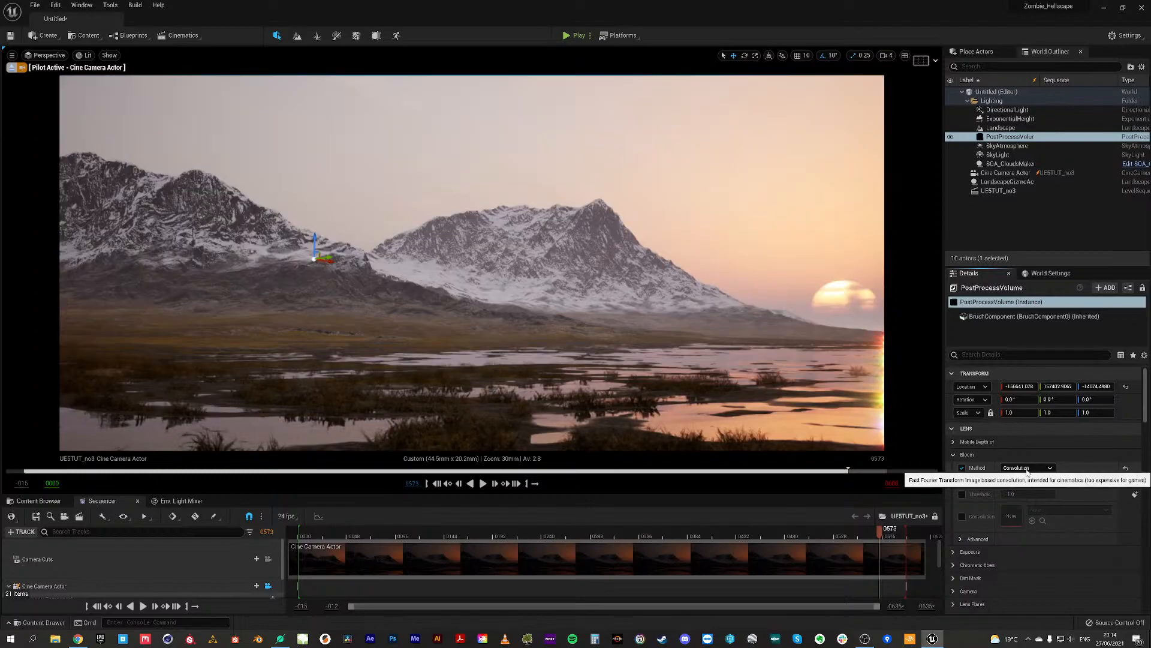
Step: Set the post process volume's bloom method to Standard and enable its intensity and threshold overrides
left_click(1026, 469)
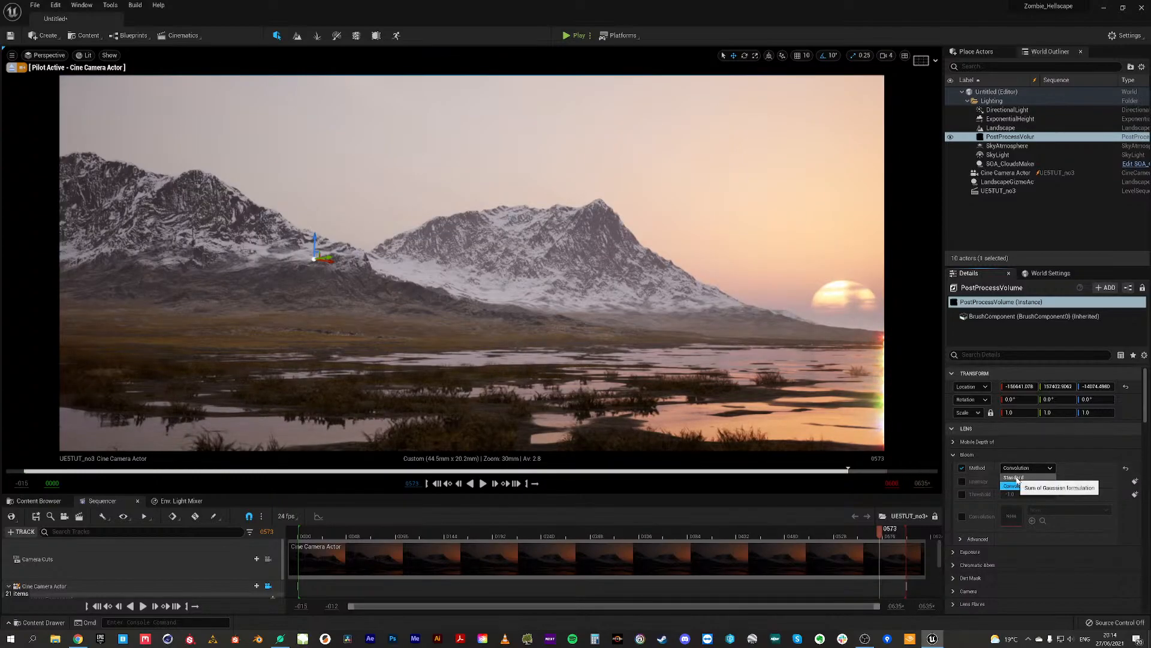
left_click(1015, 478)
left_click(963, 482)
left_click(962, 494)
Step: Try bloom intensities of 8 and 0 to compare the glow, and reset the intensity to its default
left_click_drag(1008, 481, 1030, 480)
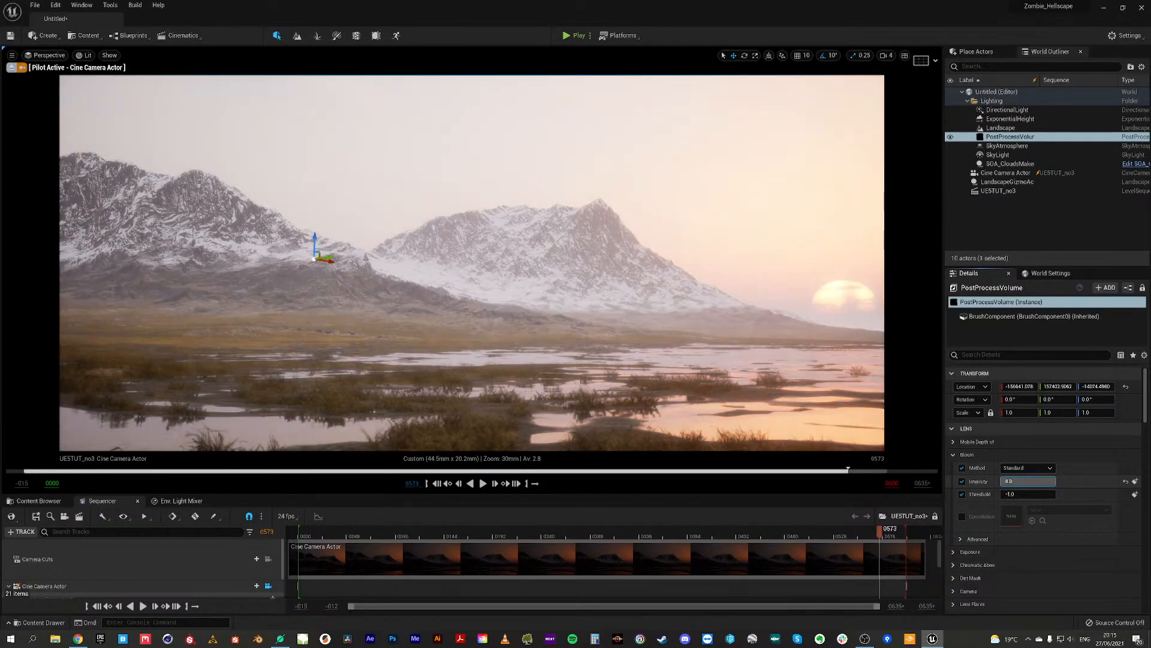
left_click(1028, 481)
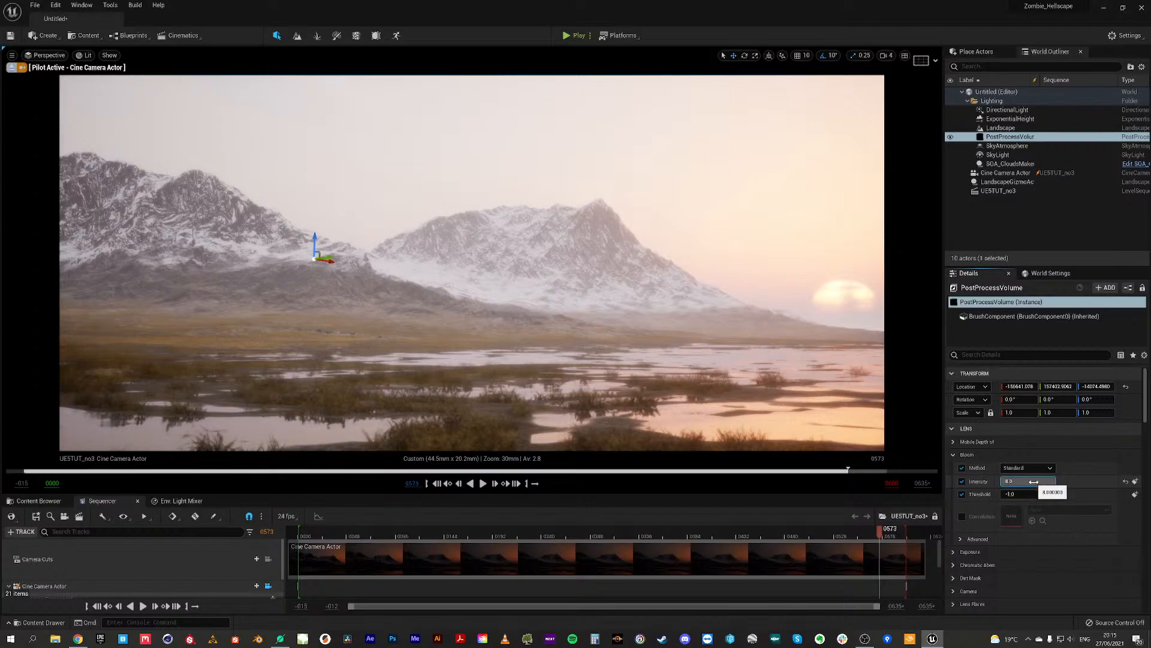
type("0")
key("Return")
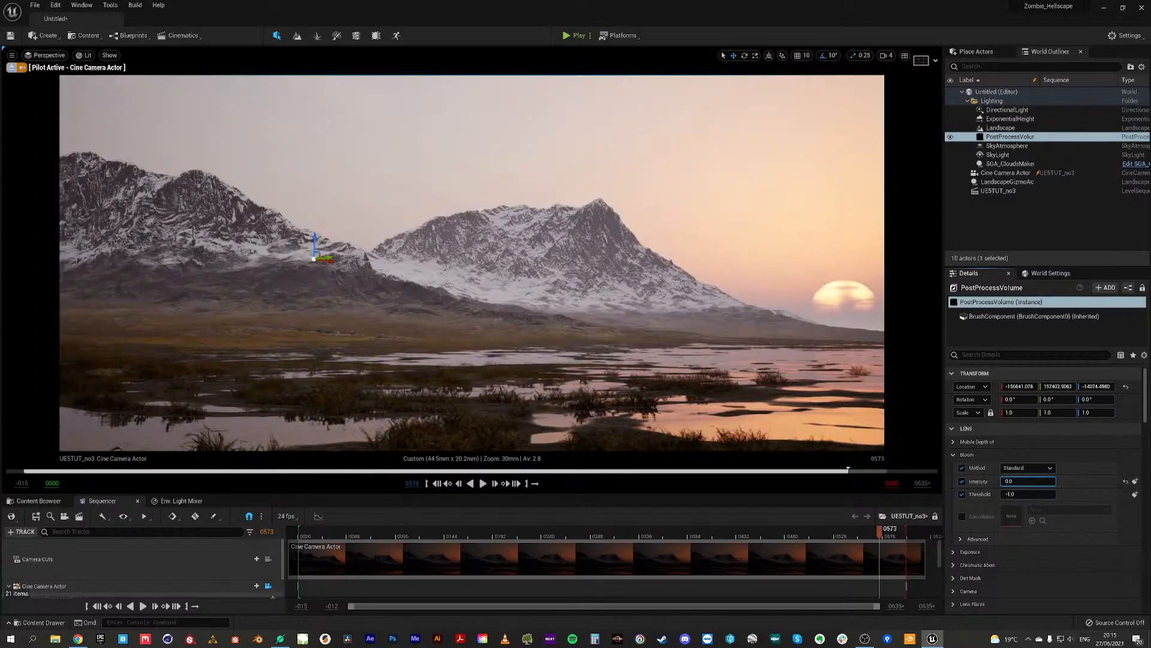
left_click(1125, 481)
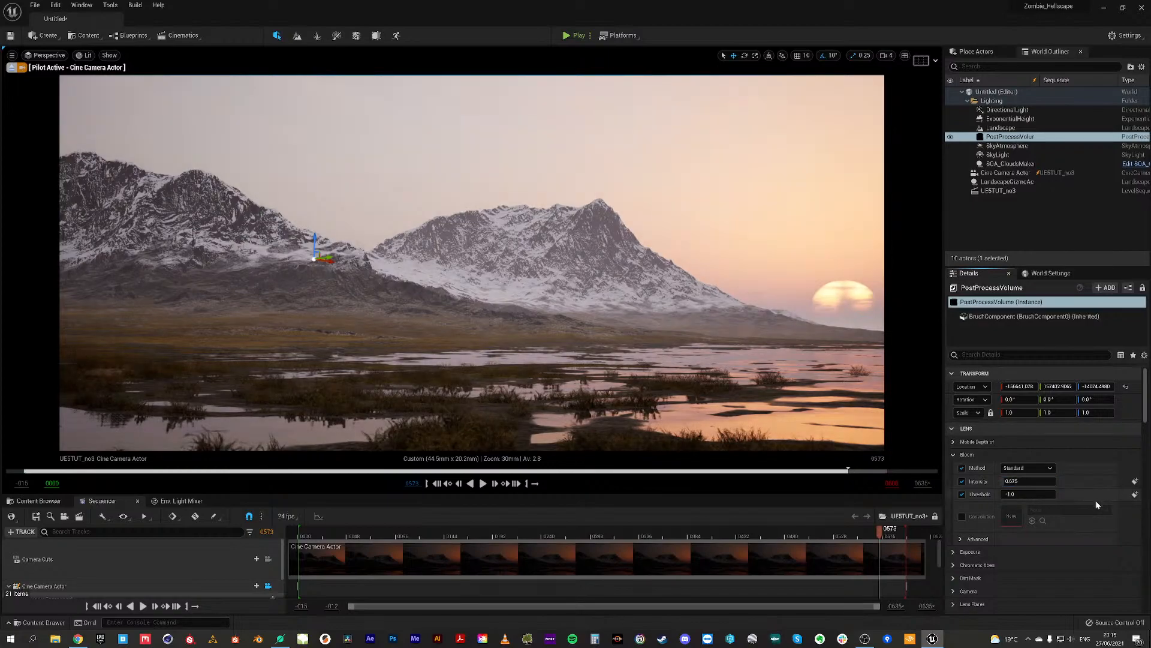
Step: Collapse the bloom settings and expand the exposure settings of the post process volume
left_click(953, 456)
left_click(954, 468)
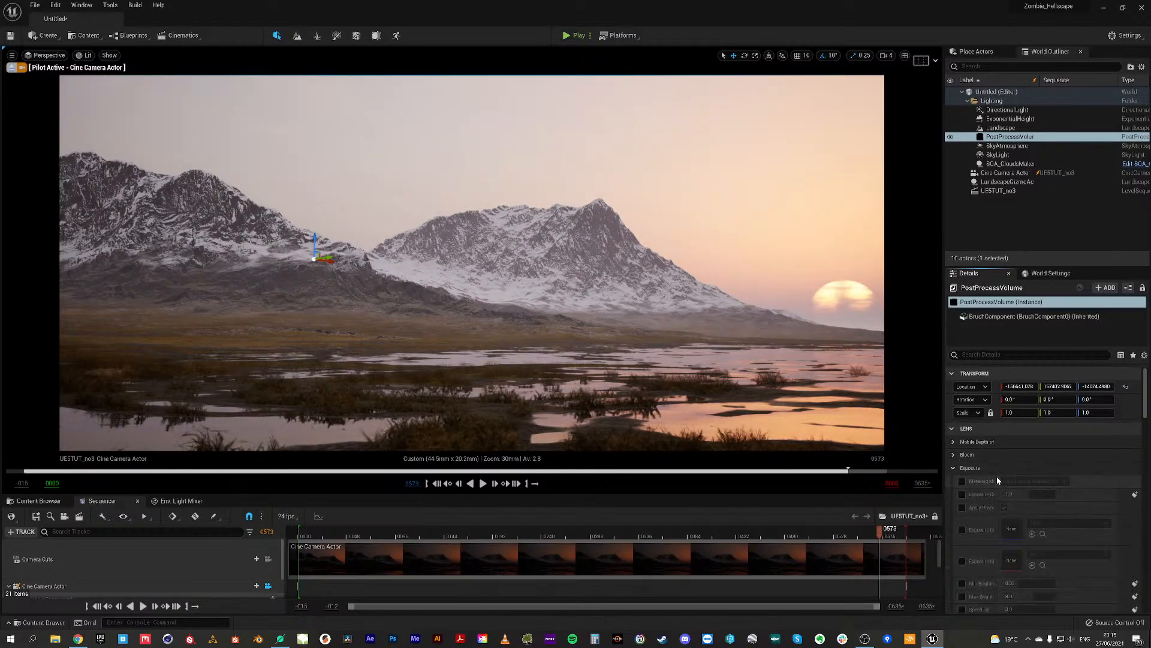
Step: Enable the exposure compensation, min brightness and max brightness overrides on the PostProcessVolume, and set both brightness limits to 1
scroll(990, 480, "down", 2)
left_click(962, 423)
left_click(962, 512)
left_click(962, 525)
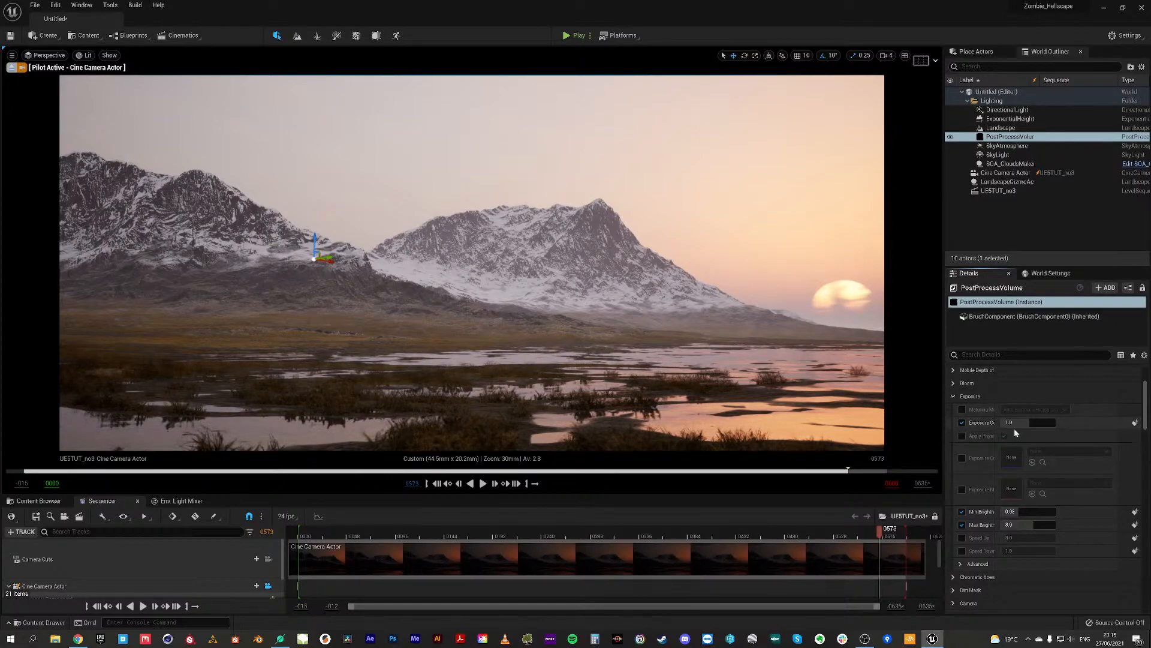
left_click(1012, 512)
type("1")
left_click(1020, 524)
type("1")
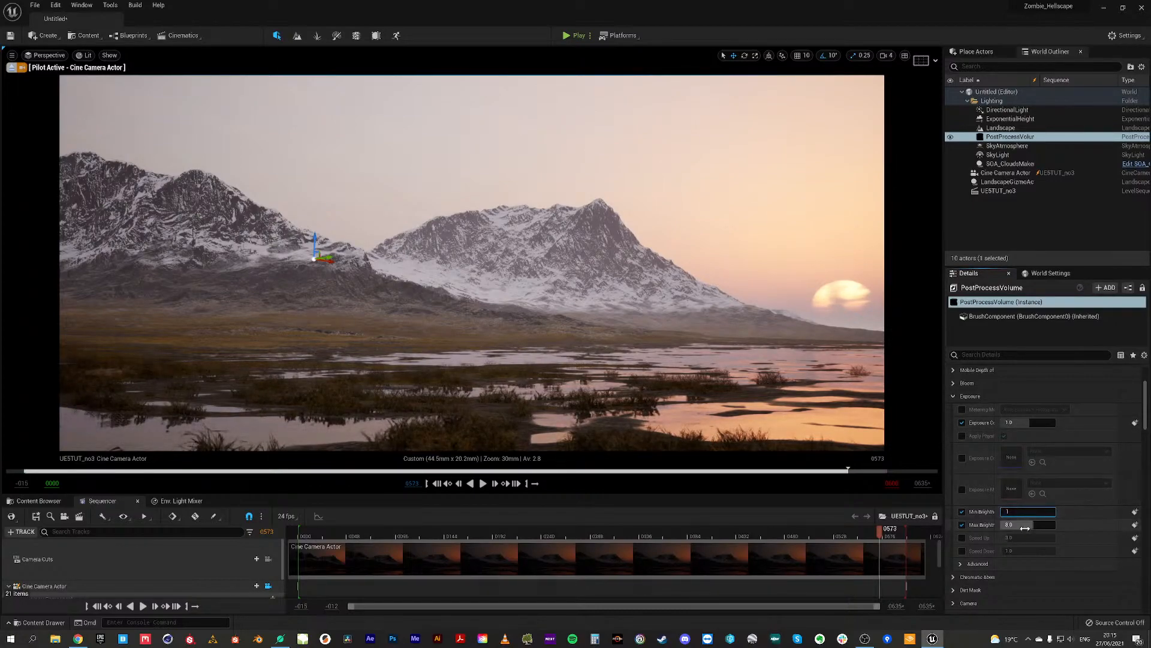
key("Return")
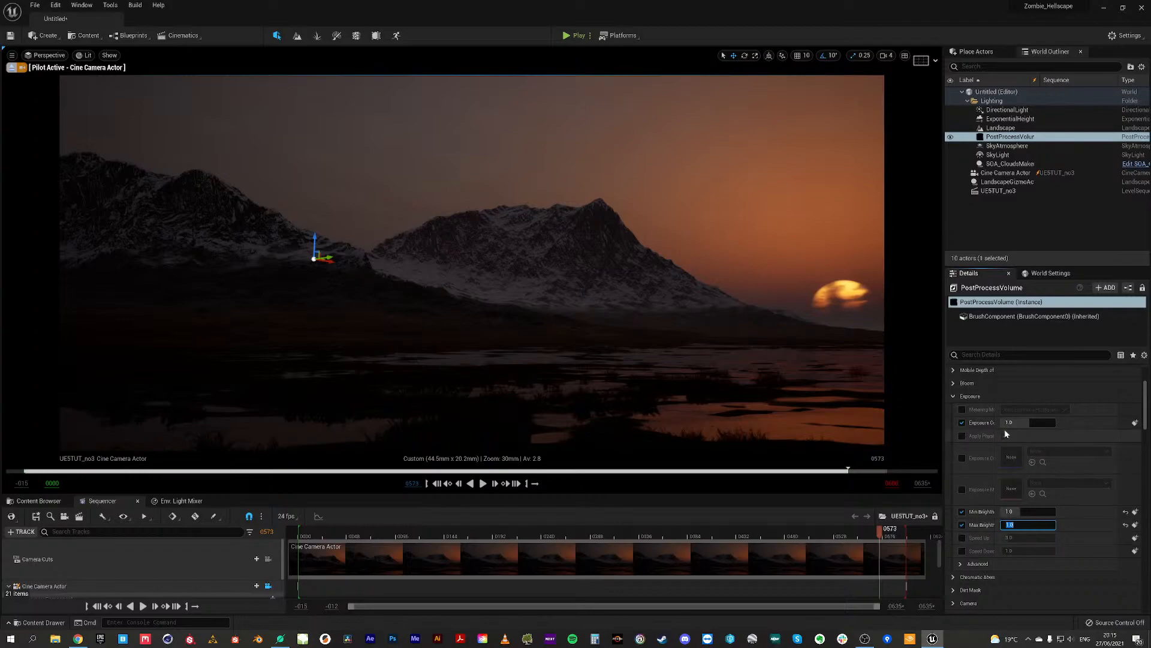
Step: Set the PostProcessVolume's exposure compensation to 3 and collapse the exposure settings
mouse_move(1027, 423)
left_mouse_down()
mouse_move(1055, 423)
mouse_move(1008, 422)
mouse_move(1039, 422)
left_mouse_up()
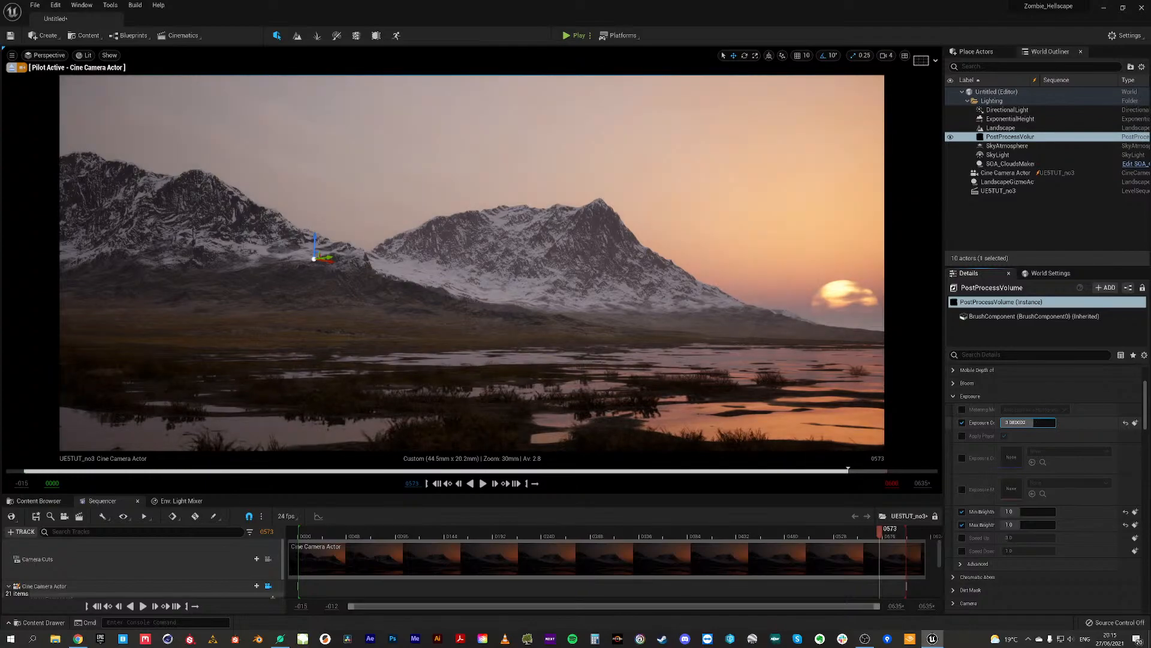
left_click(1043, 423)
type("3")
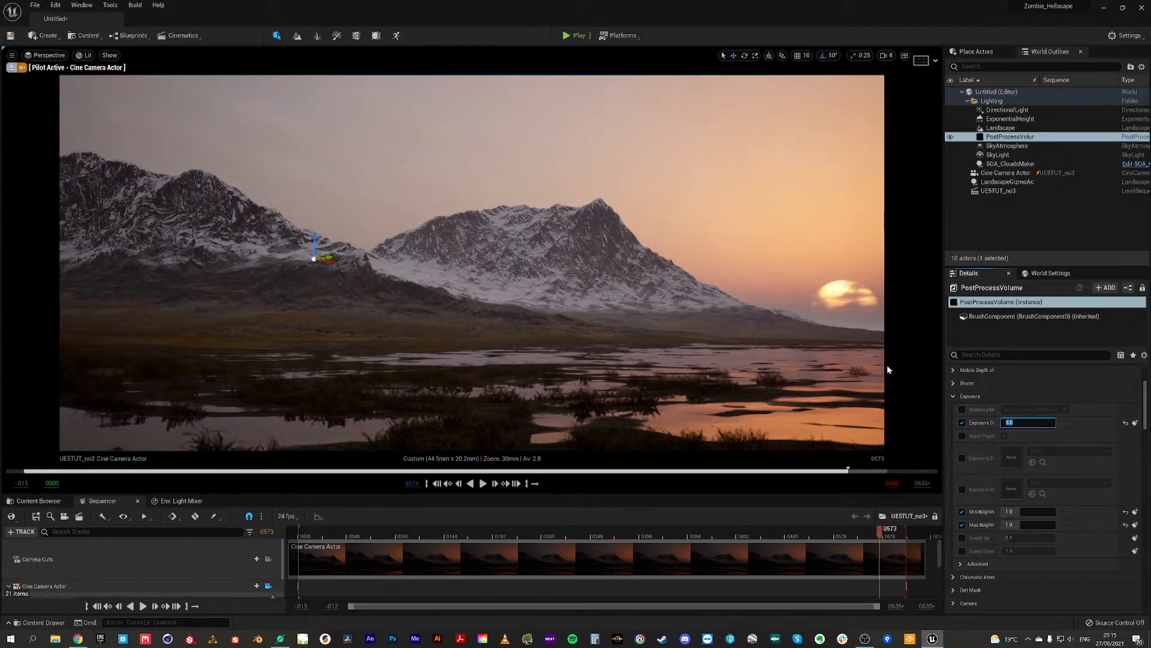
left_click(958, 396)
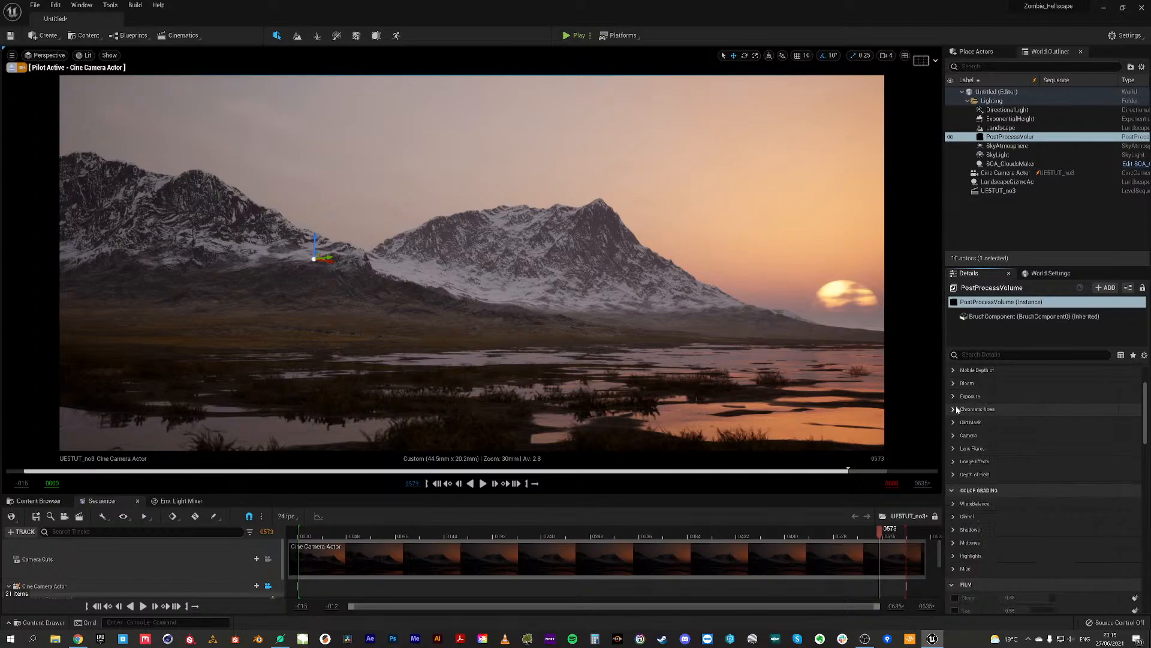
Step: Enable the chromatic aberration intensity override and set it to 0.1
left_click(954, 410)
left_click(962, 423)
left_click(1028, 423)
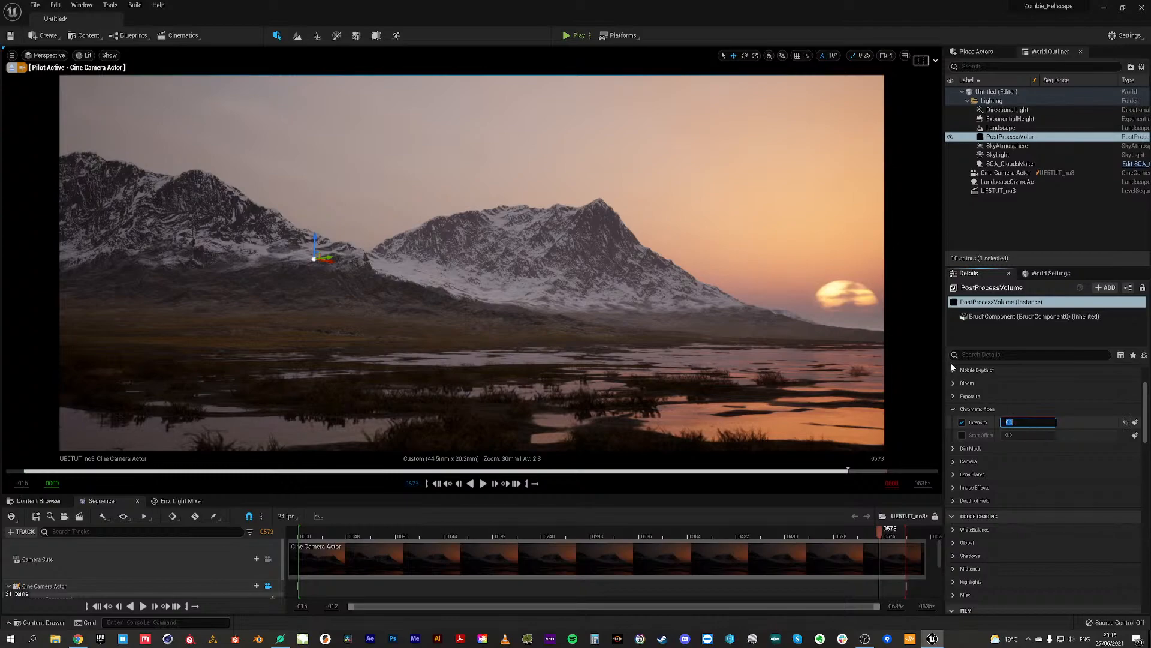
left_click(954, 409)
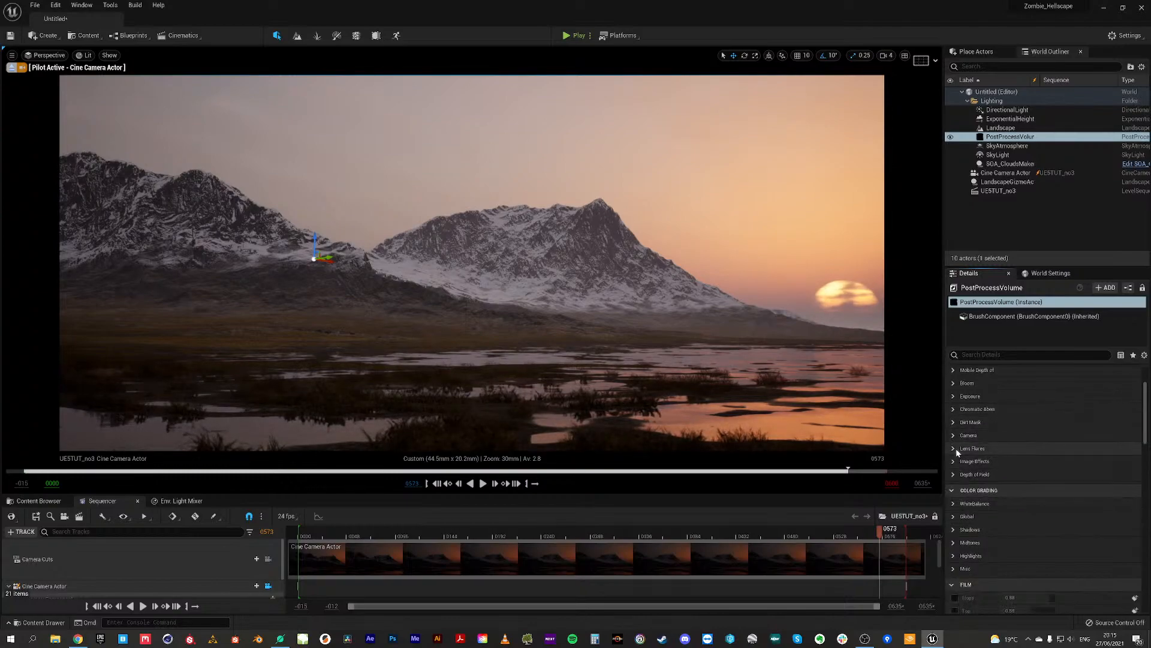
Step: Enable the lens flare intensity override and adjust its strength
left_click(954, 448)
left_click(962, 460)
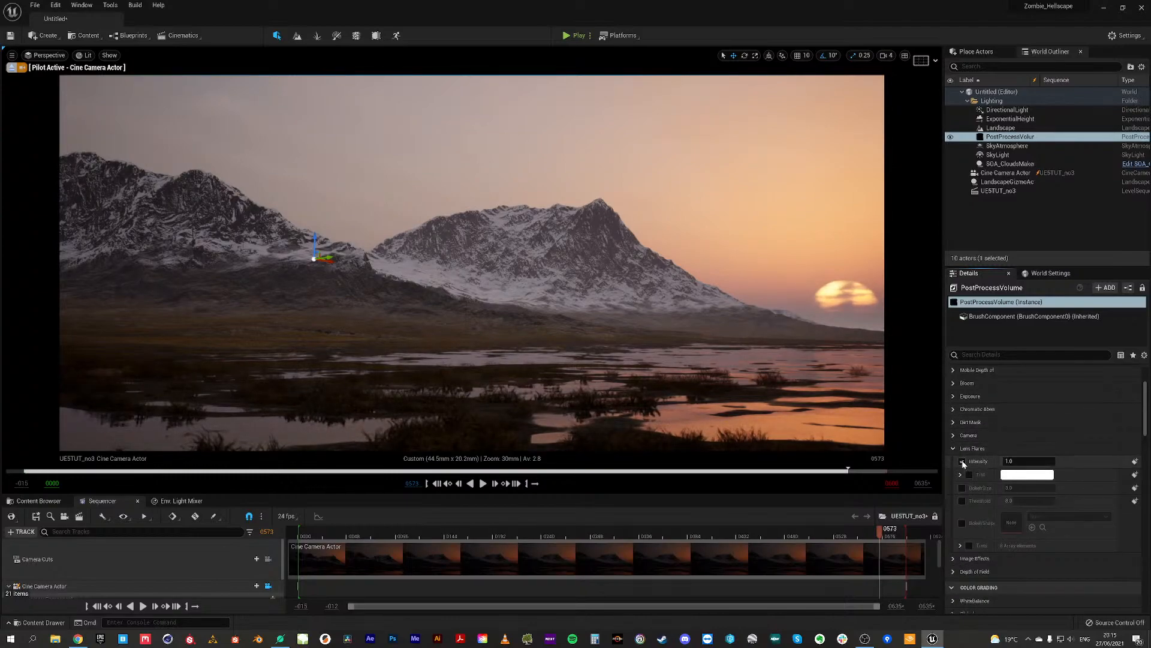
left_click(1018, 460)
type("0")
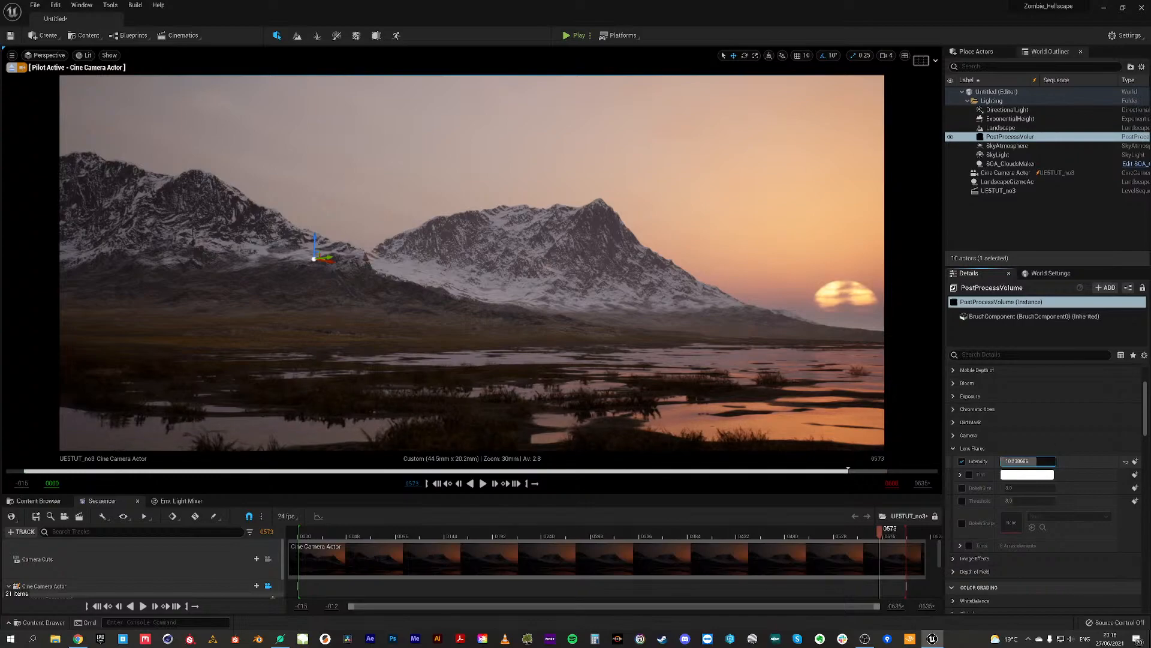
left_click(954, 448)
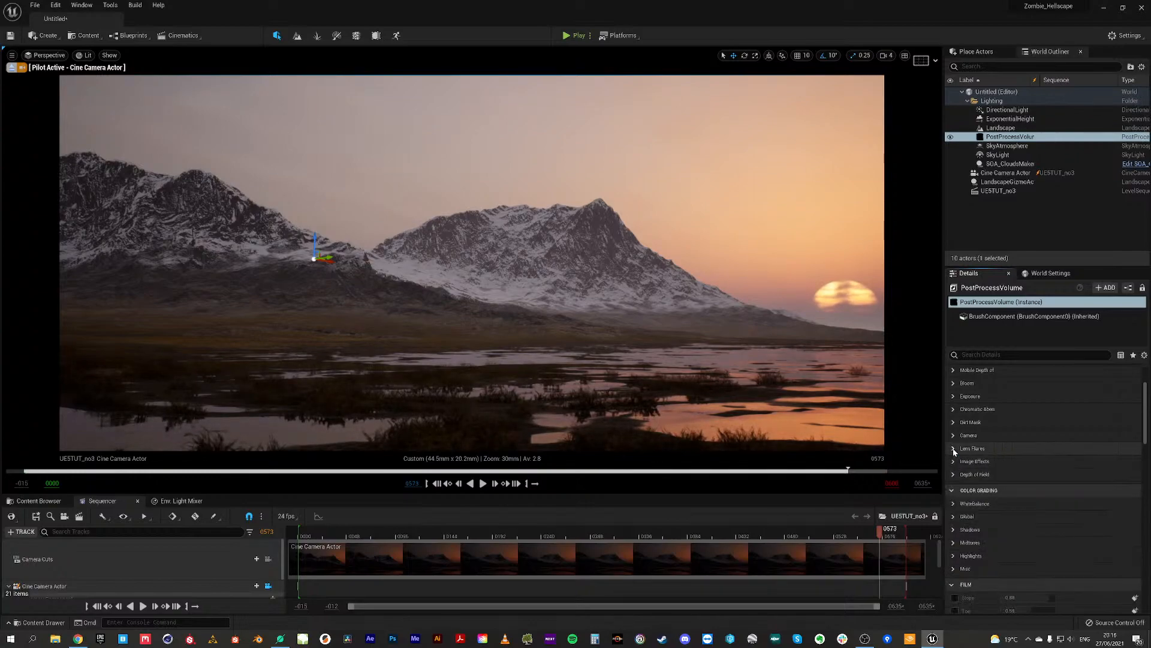
Step: Enable the vignette intensity override in the image effects and set it to 0.6
left_click(959, 461)
left_click(963, 475)
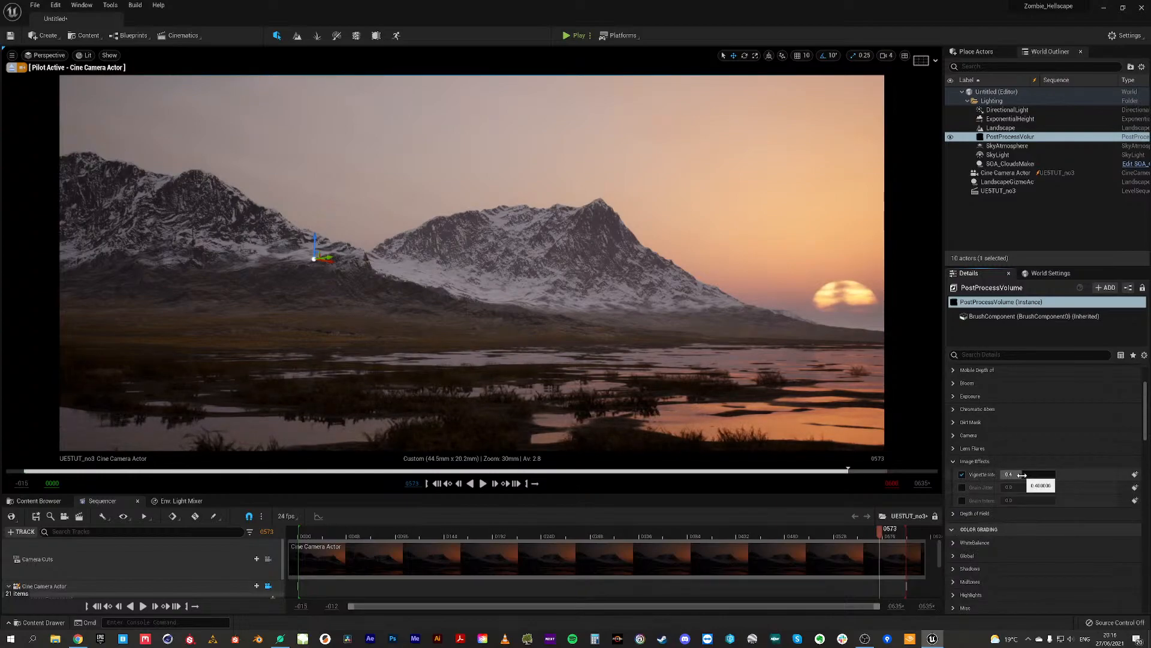
left_click(1020, 475)
left_click_drag(1021, 475, 1055, 475)
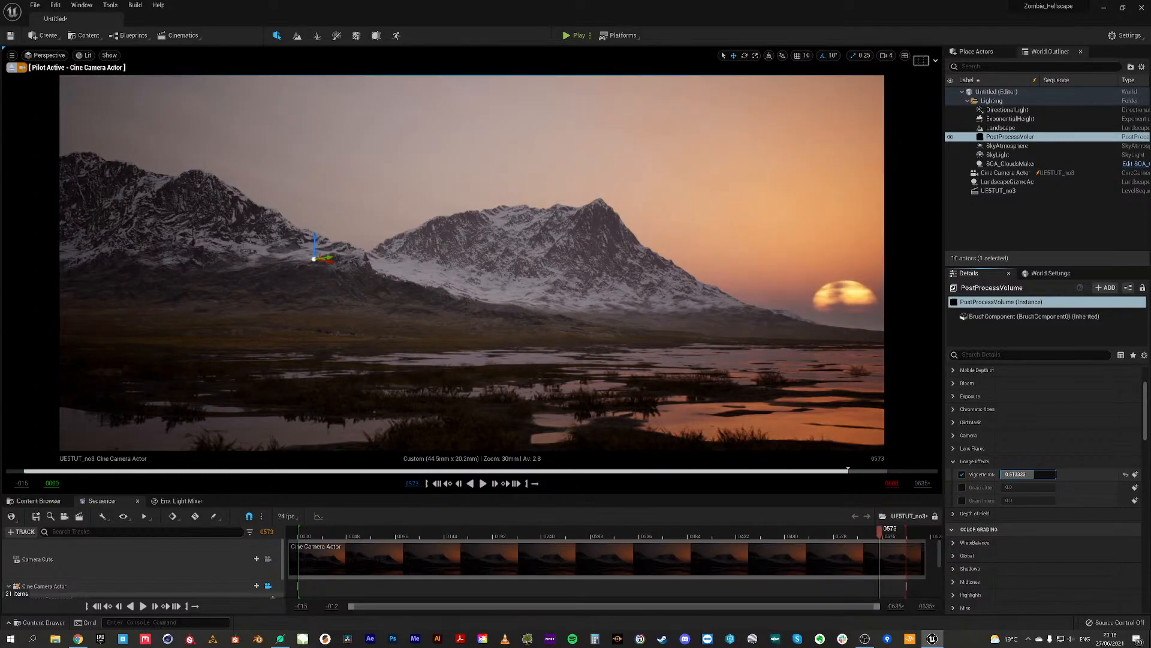
left_click(1022, 474)
key("BackSpace")
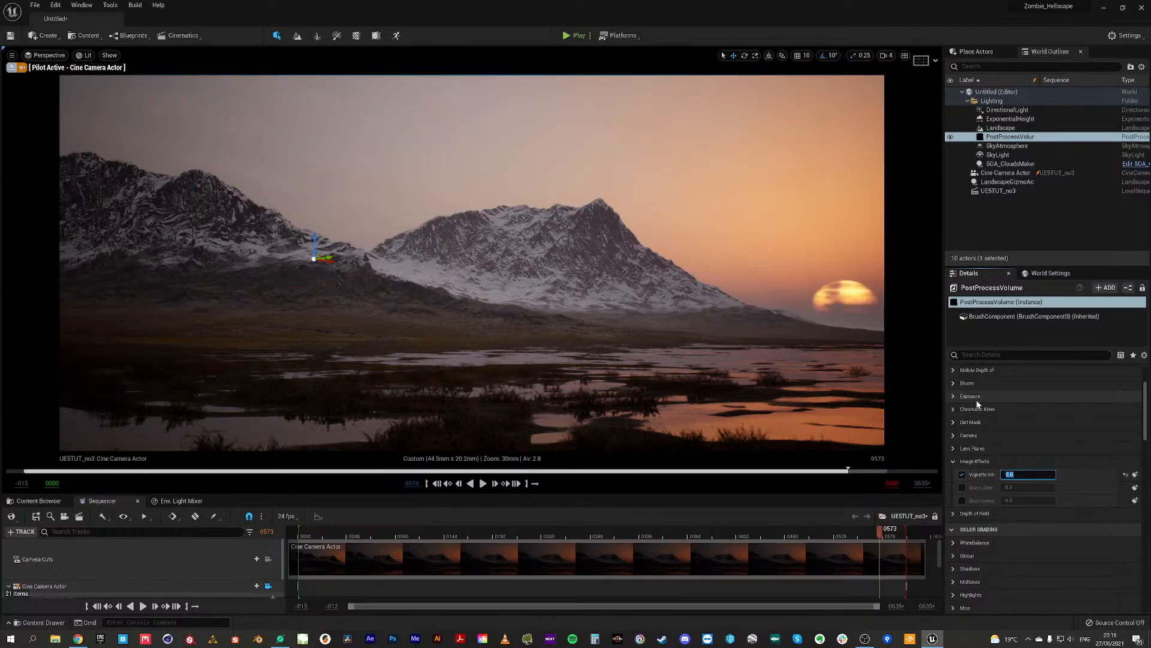
left_click(954, 462)
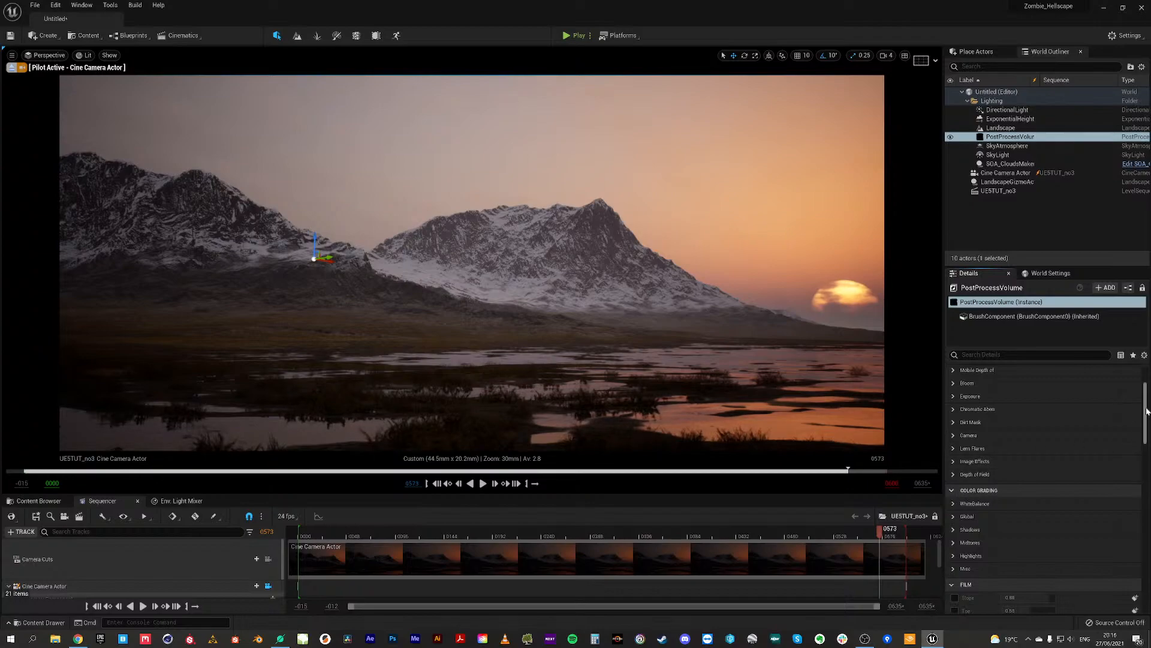
Step: Enable the white balance temperature override, try a different temperature and reset it to the default
scroll(1147, 411, "down", 1)
left_click(969, 474)
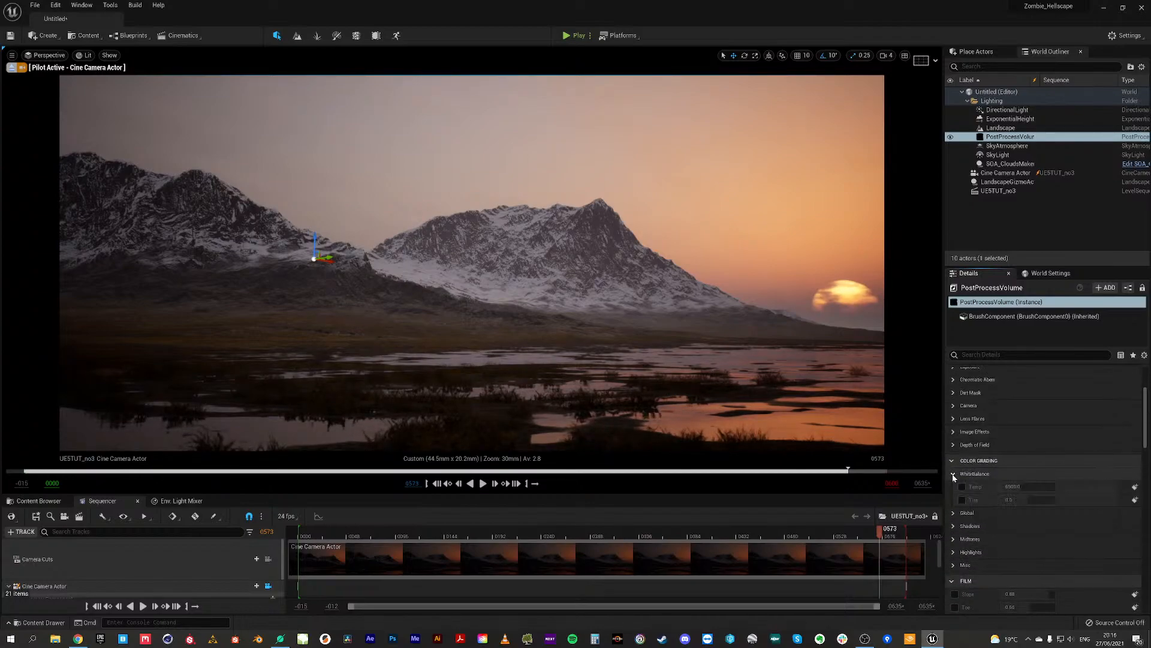
left_click(962, 488)
left_click_drag(1026, 487, 1020, 488)
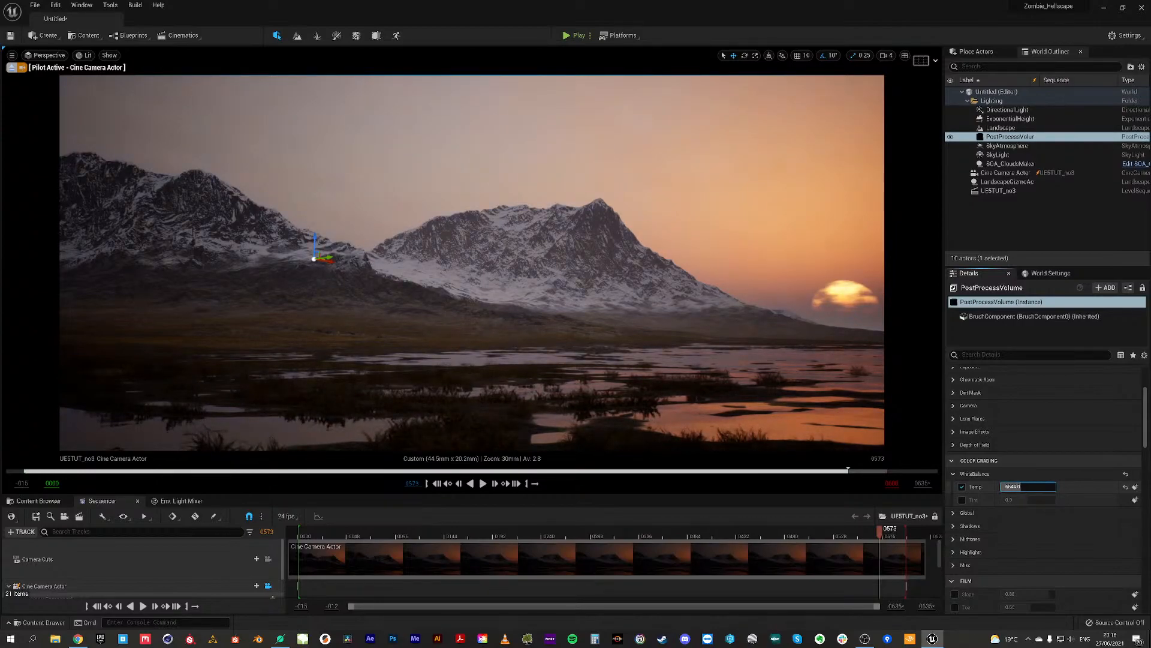
left_click(1126, 487)
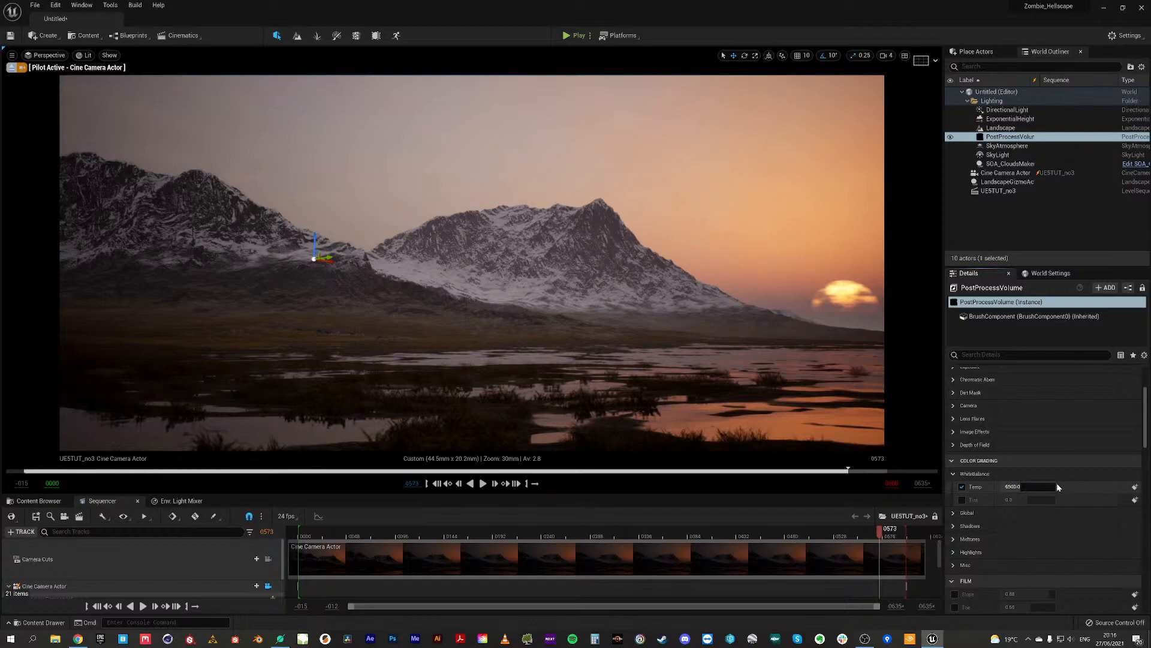
Step: Set the white balance temperature to 6000 and compare the image with the override off and on
left_click(1022, 487)
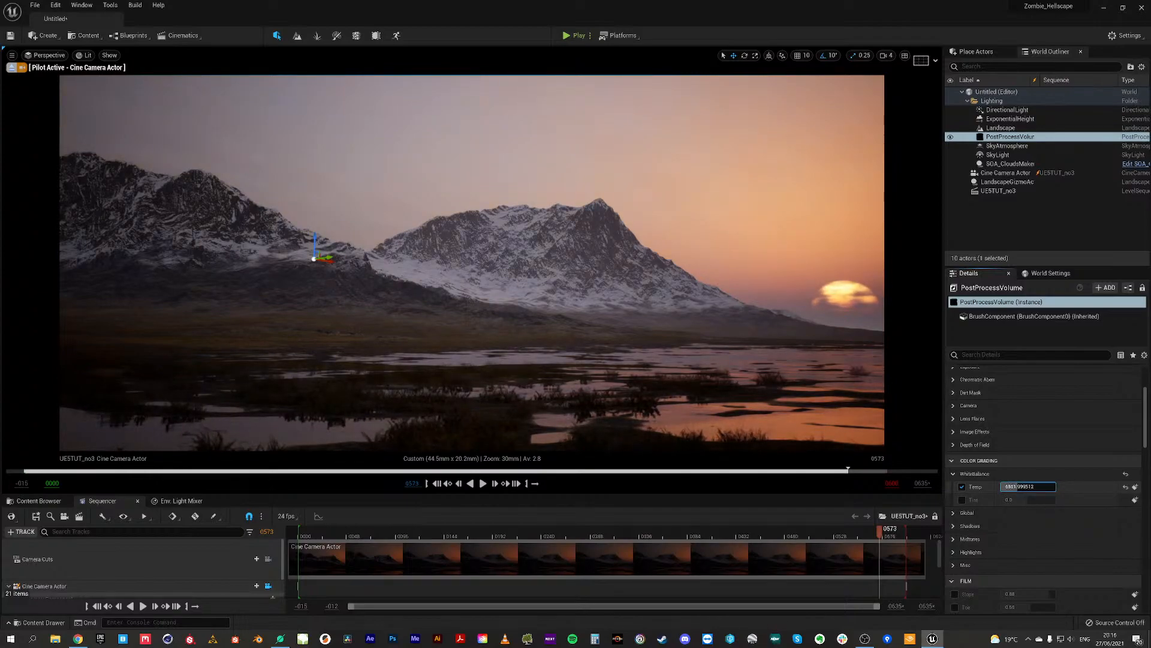
type("6000.0")
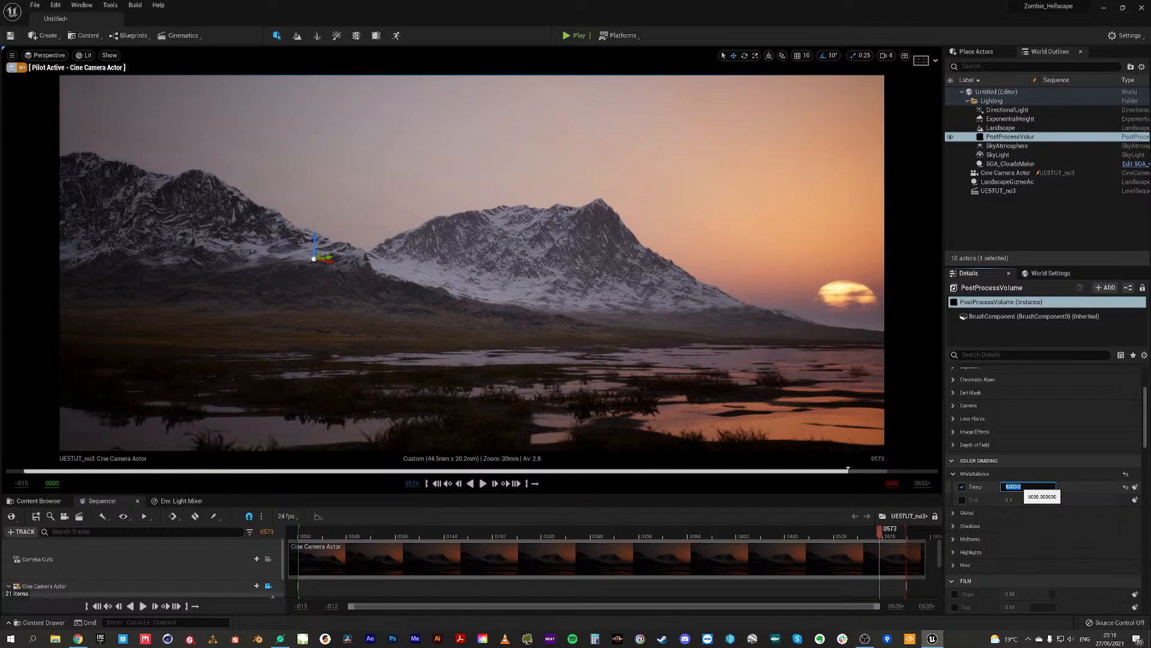
left_click(960, 488)
left_click(959, 490)
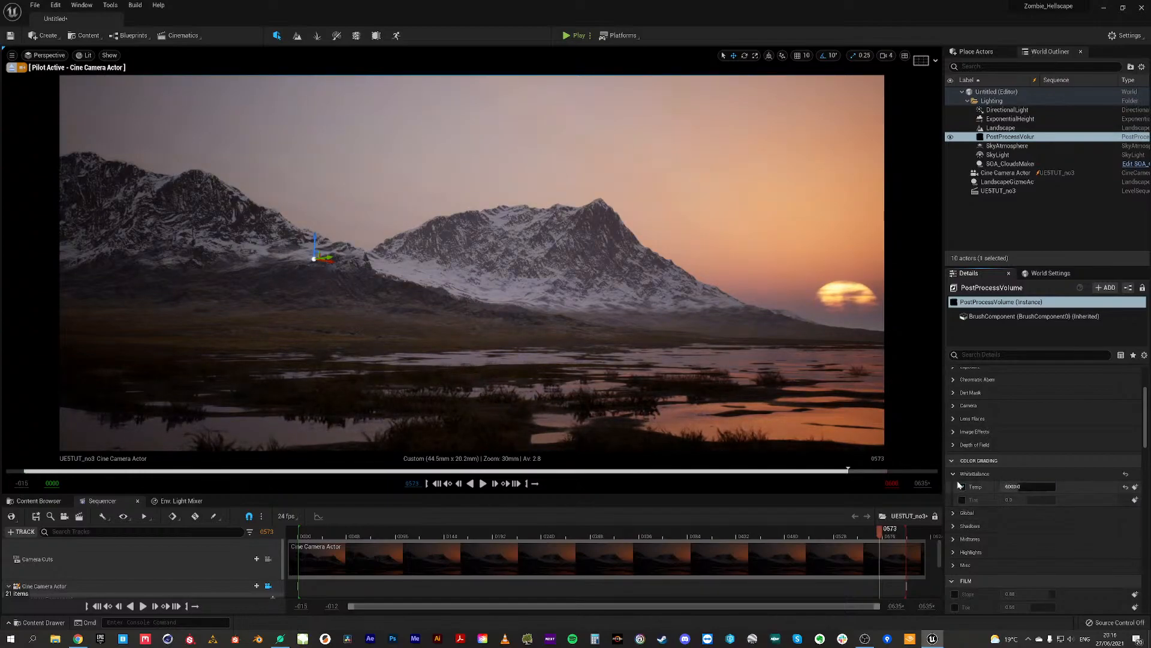
left_click(954, 475)
scroll(985, 493, "up", 4)
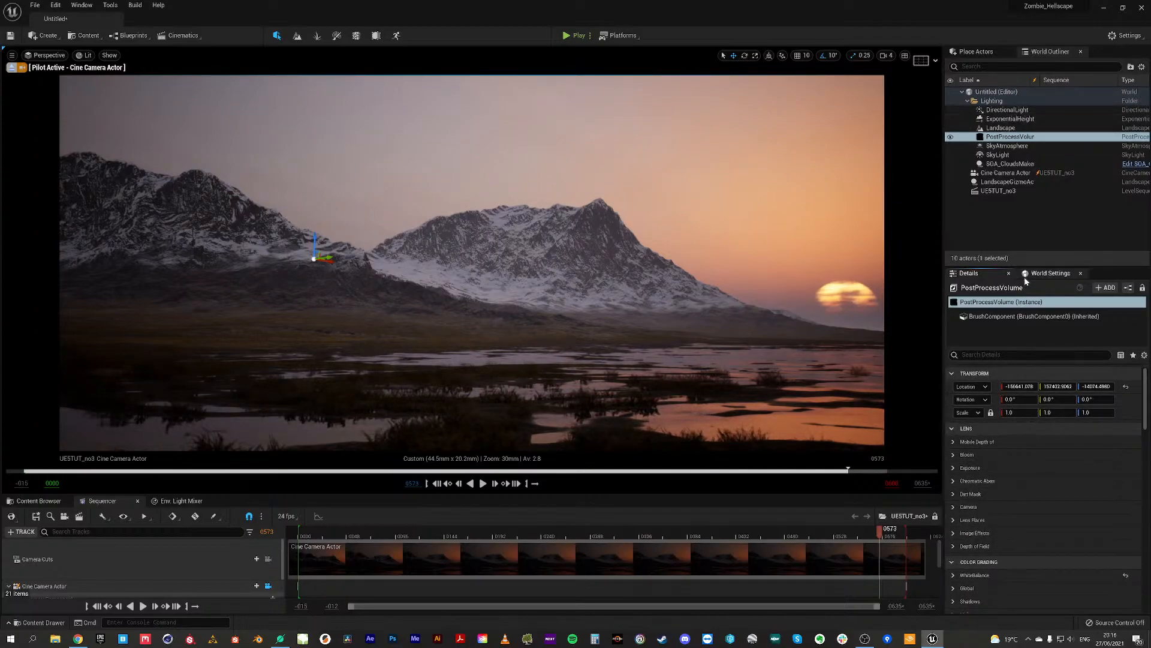
Step: Enlarge the viewport and preview the camera sequence from its first frame through to about frame 598
left_click_drag(676, 495, 677, 532)
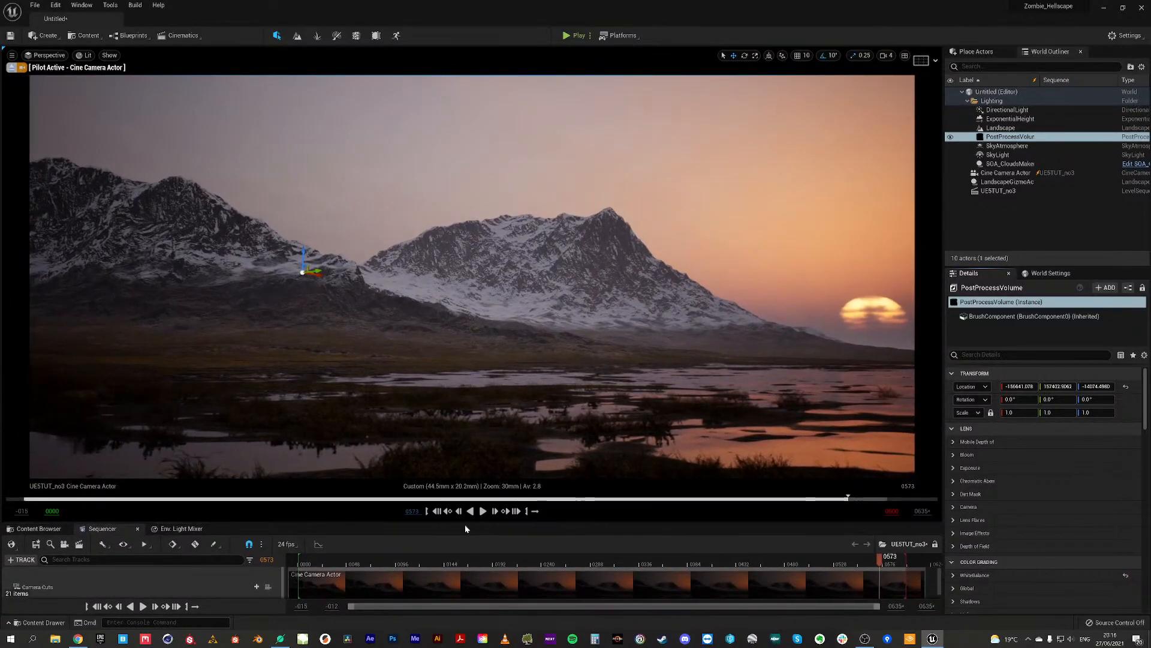
left_click(438, 511)
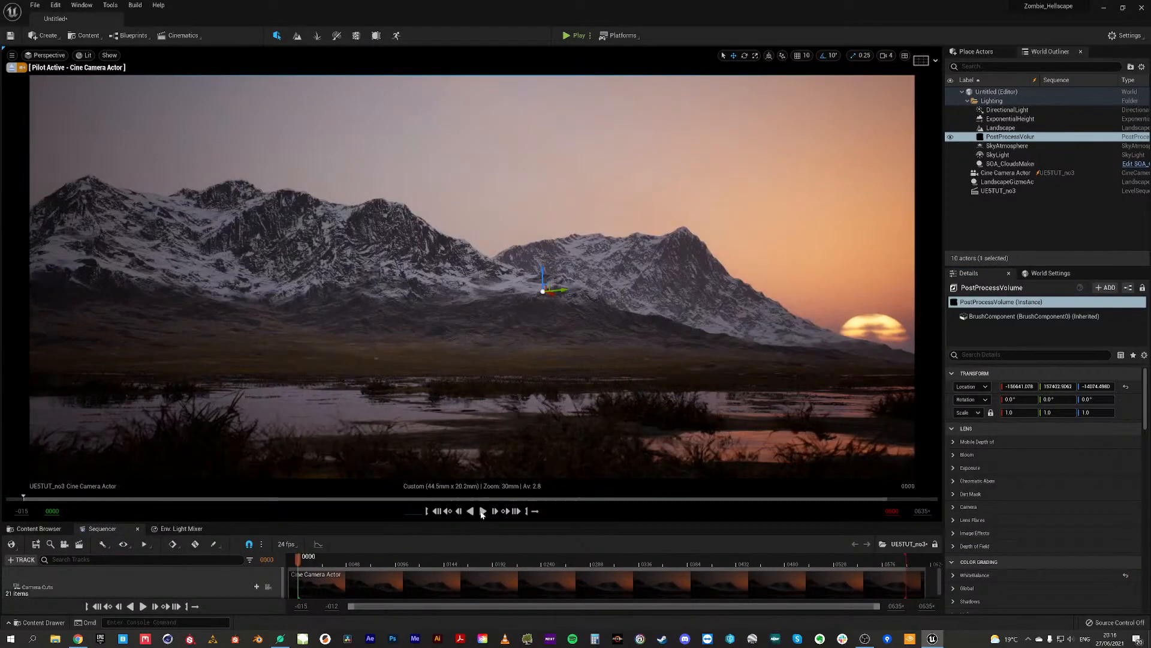
left_click(483, 511)
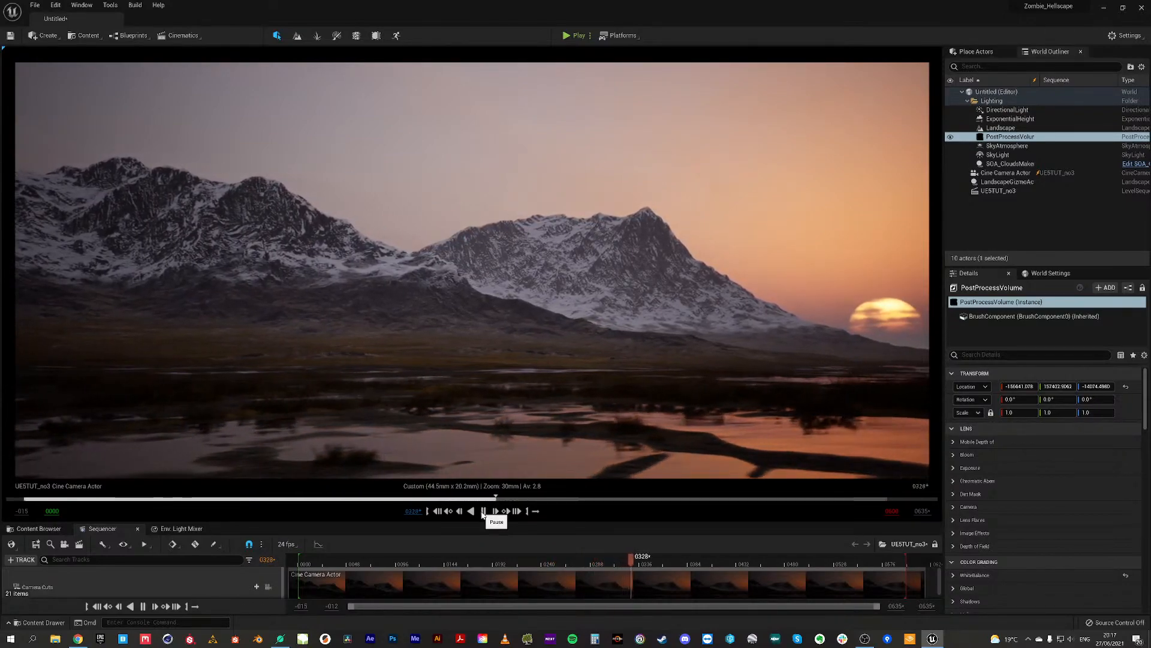
left_click(484, 511)
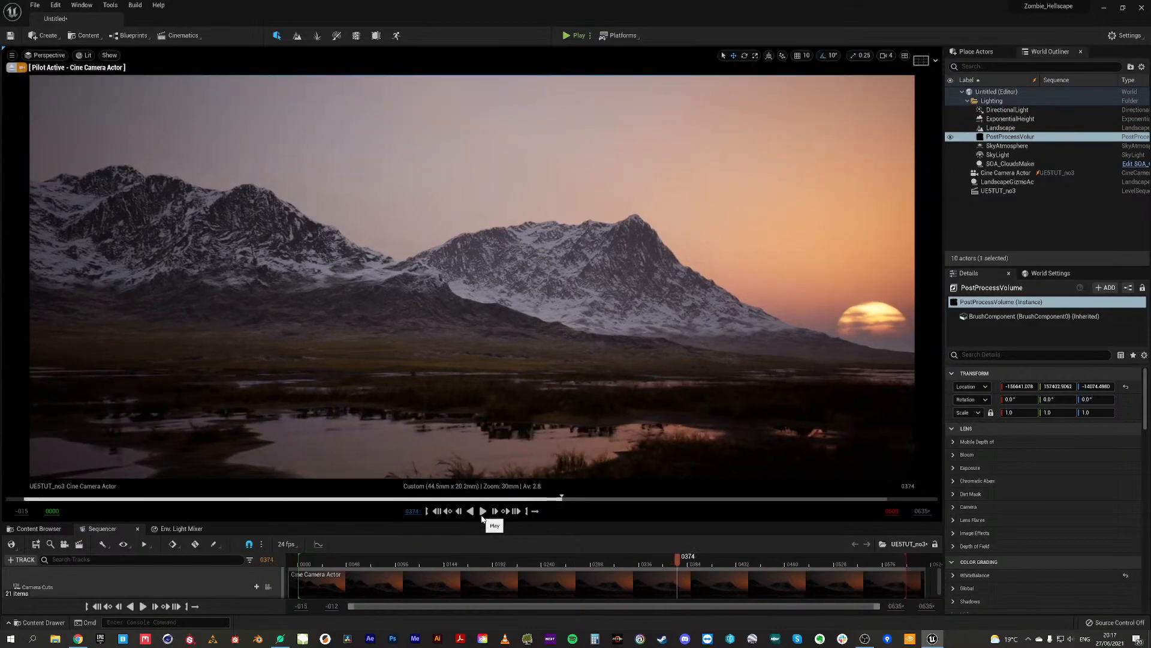
left_click_drag(565, 507, 885, 505)
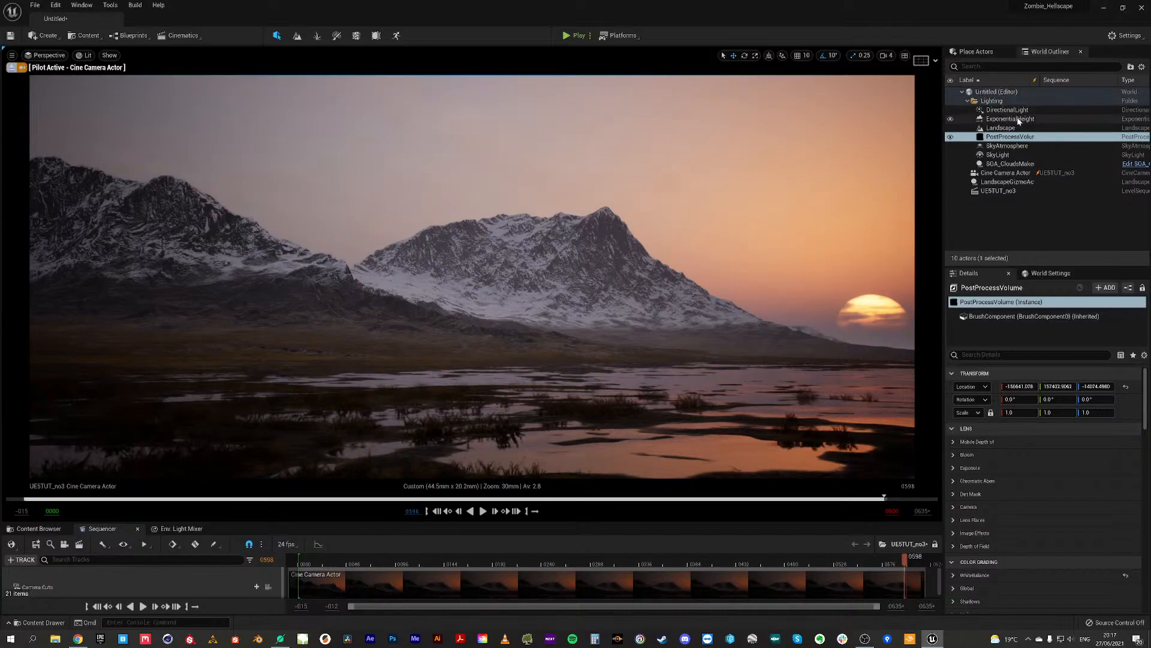
Step: Reset the layer height and layer bottom altitude of SOA_CloudsMaker to their defaults
left_click(1011, 164)
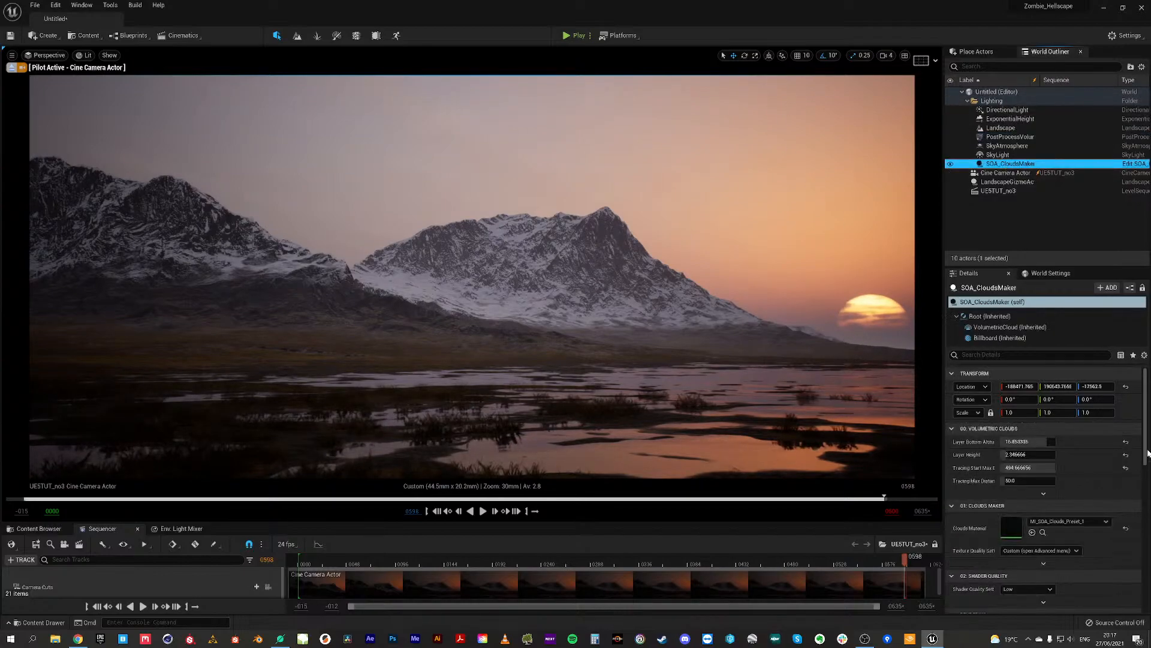
left_click(1126, 455)
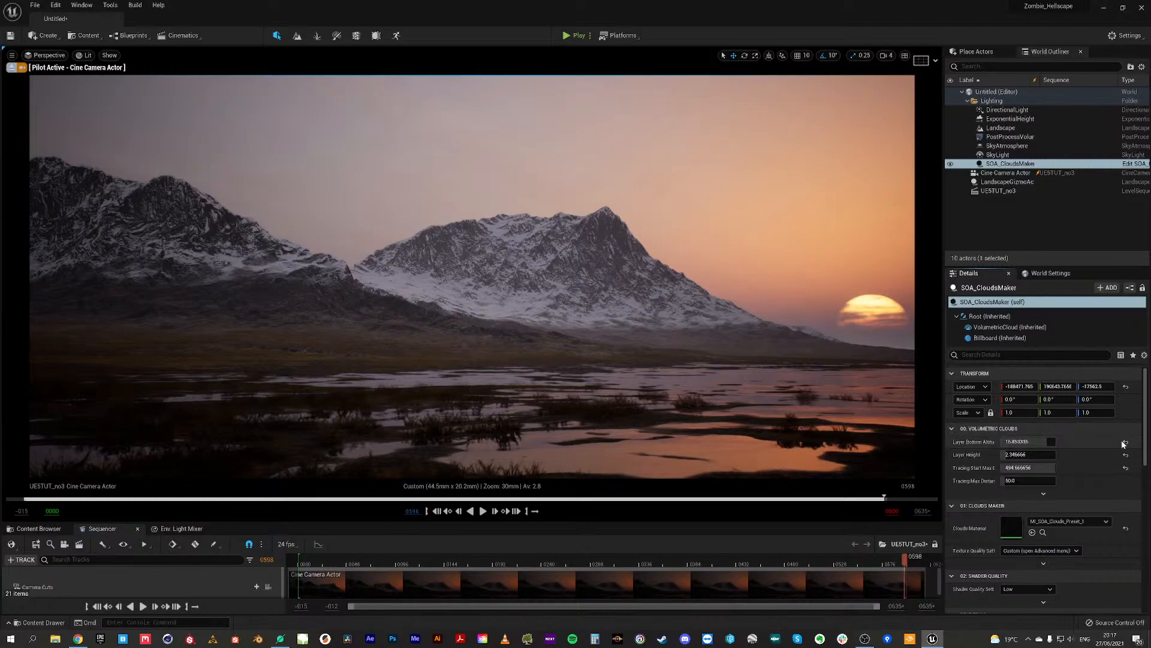
left_click(1126, 441)
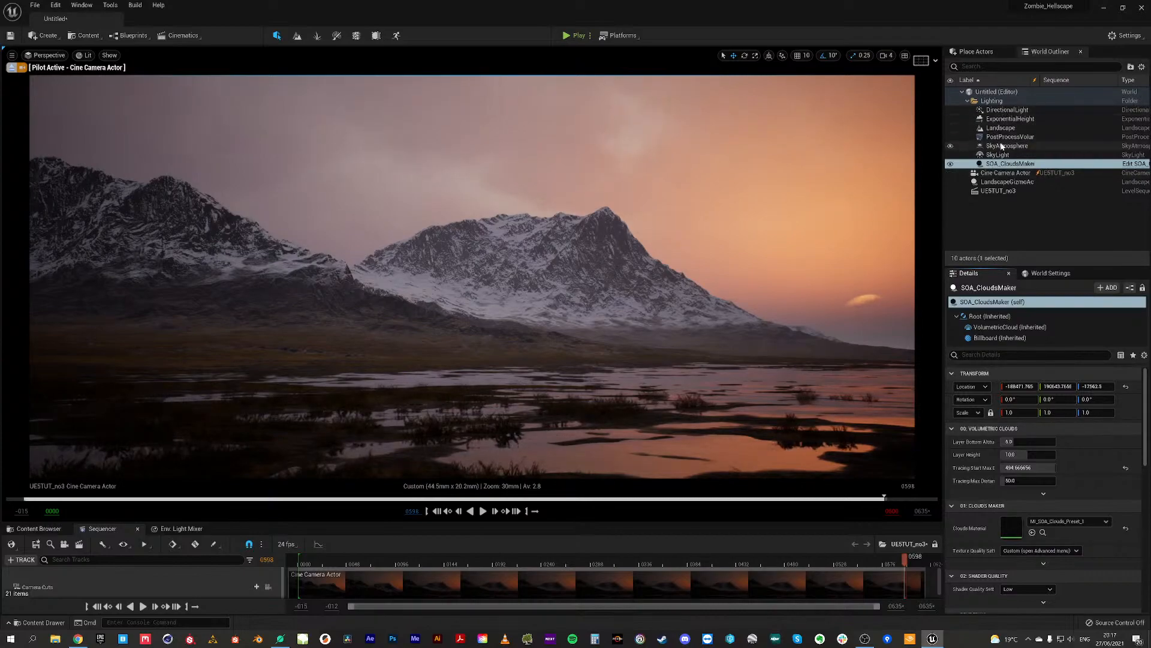
Step: Adjust the volumetric clouds to a layer bottom altitude of 1.4 and a layer height of about 6.13
mouse_move(1018, 440)
left_mouse_down()
mouse_move(1057, 440)
mouse_move(1035, 441)
mouse_move(1031, 454)
mouse_move(1002, 441)
left_mouse_up()
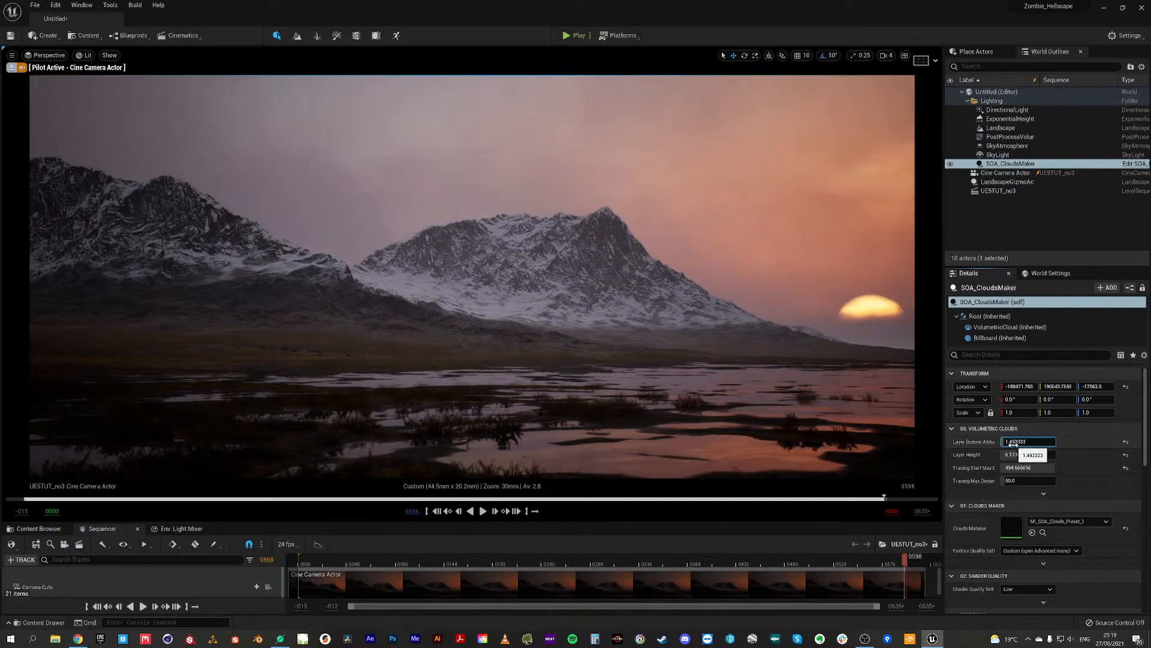
left_click_drag(1007, 441, 1015, 455)
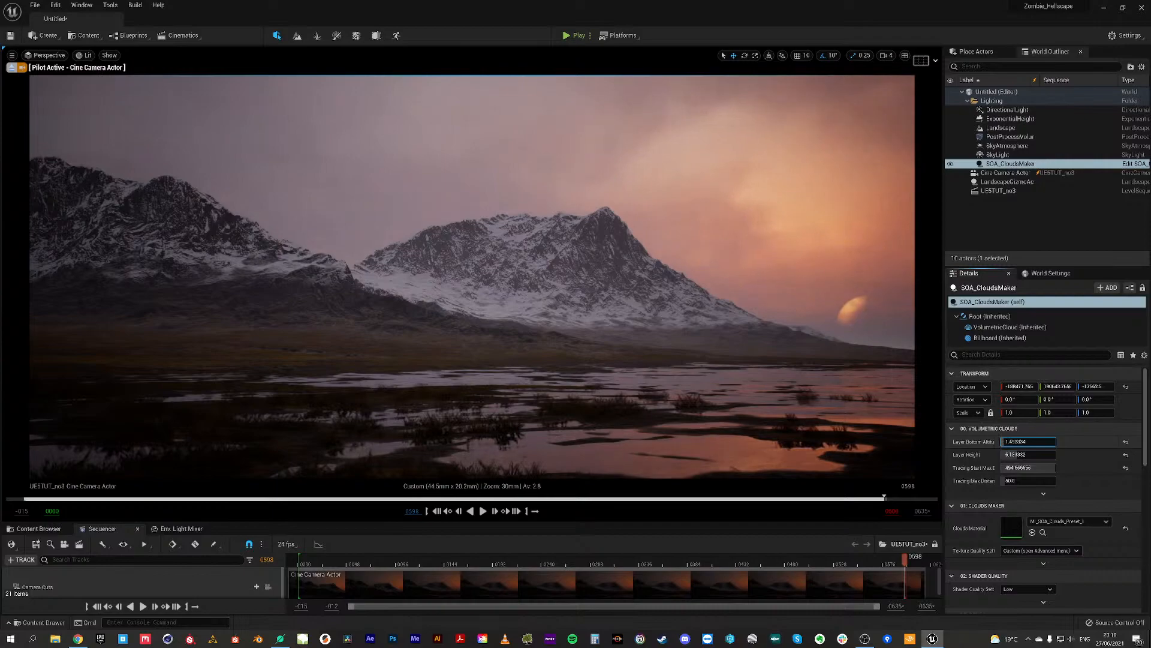
left_click_drag(1015, 454, 1015, 455)
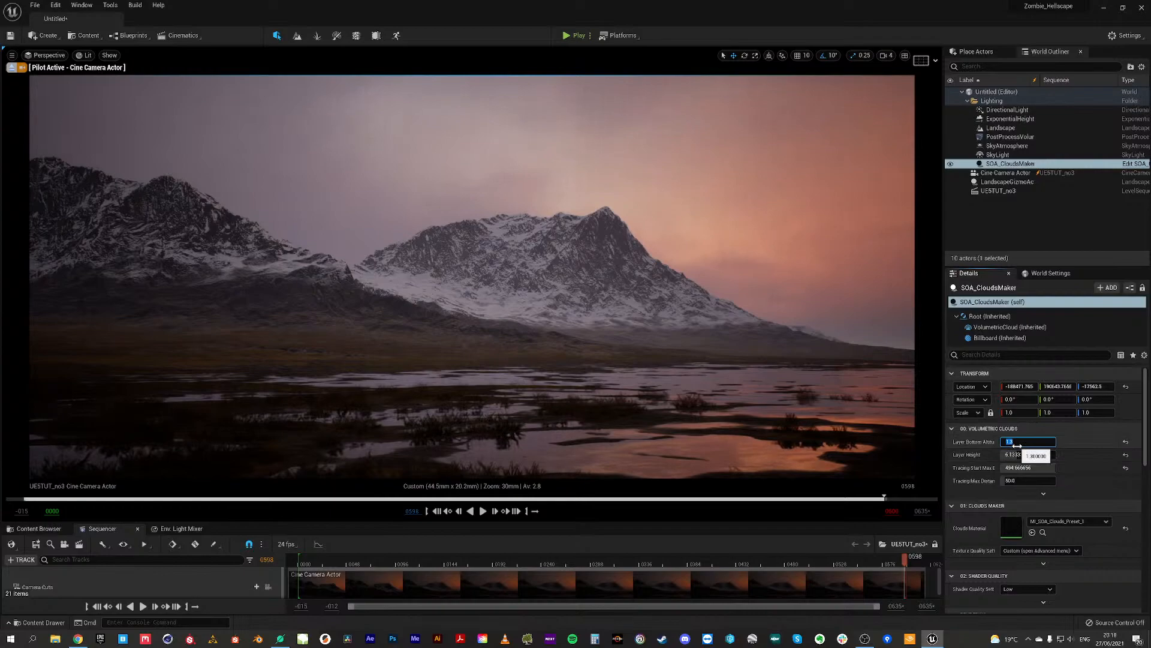
key("BackSpace")
key("BackSpace")
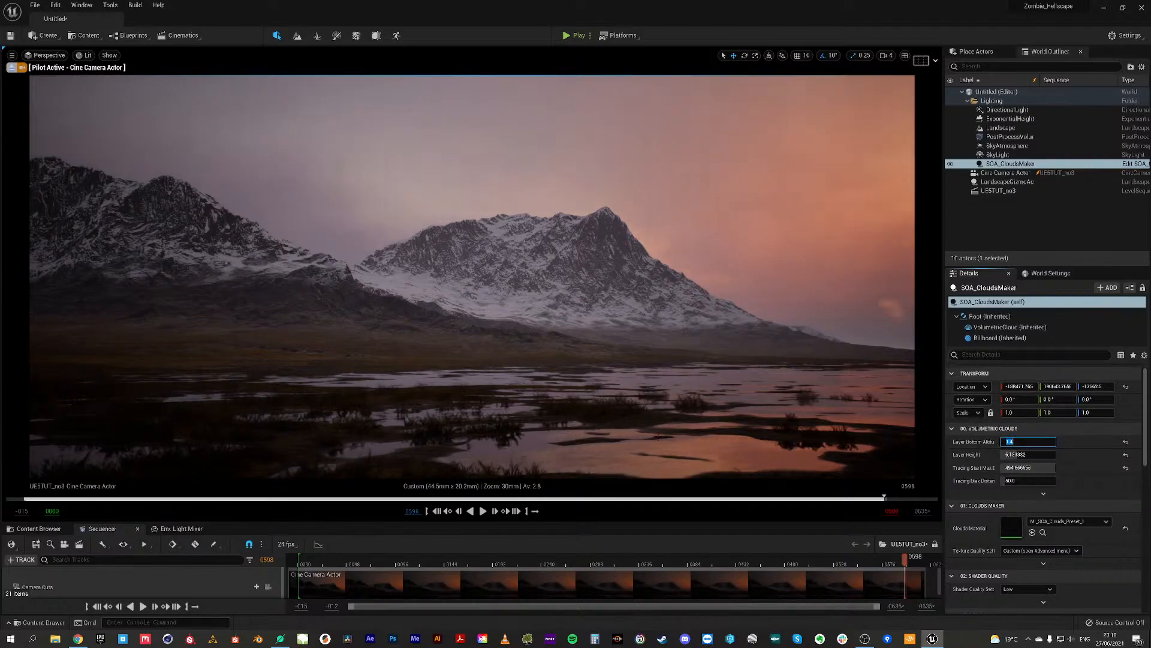
Step: Preview the camera sequence from its first frame, then move the playhead ahead to frame 599
left_click(437, 513)
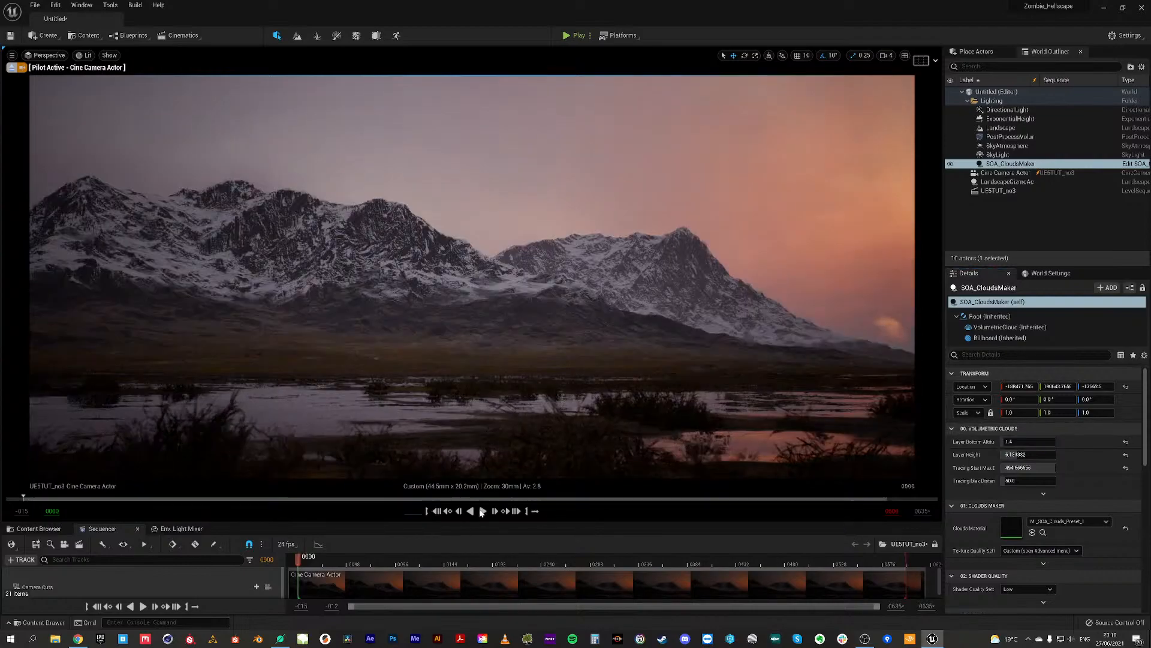
left_click(482, 511)
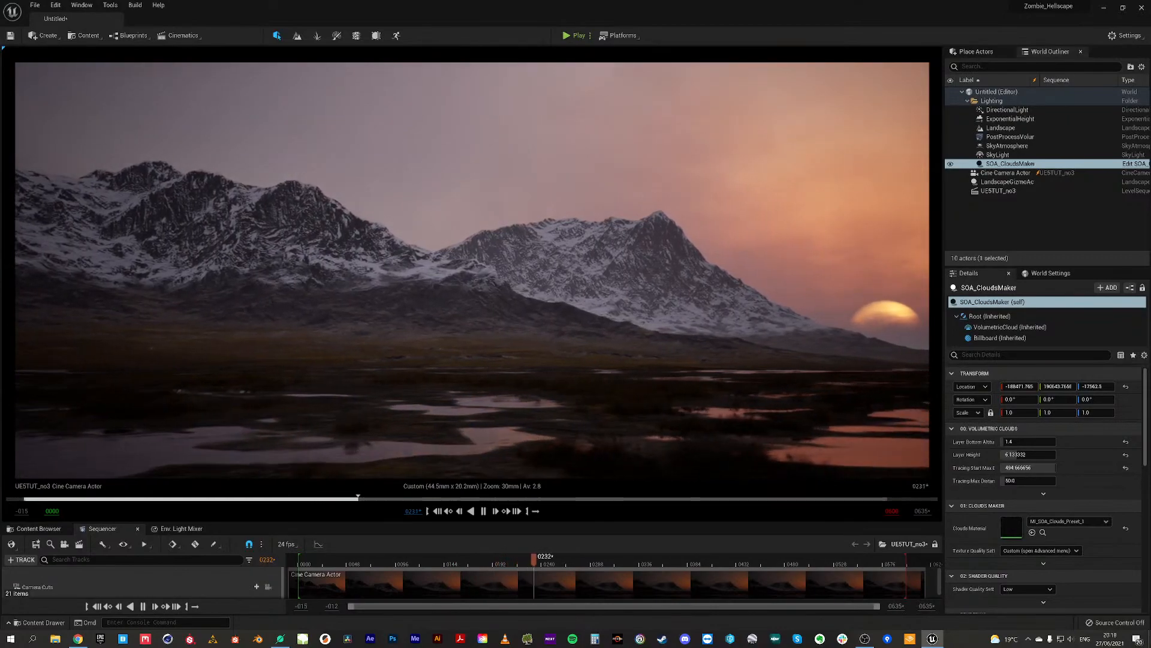
left_click(486, 513)
left_click_drag(405, 499, 882, 494)
left_click(513, 511)
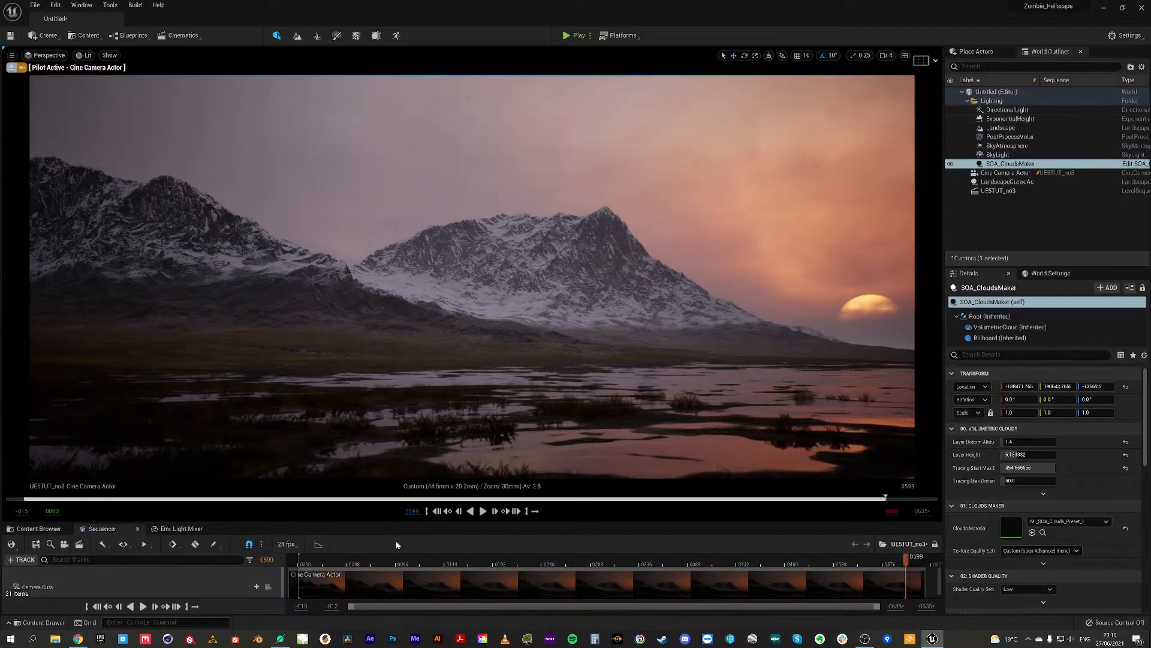
Step: Enlarge the asset browsing area, search the whole Content folder for "clouds", look through the assets, and clear the search
left_click_drag(622, 527, 601, 420)
left_click(42, 428)
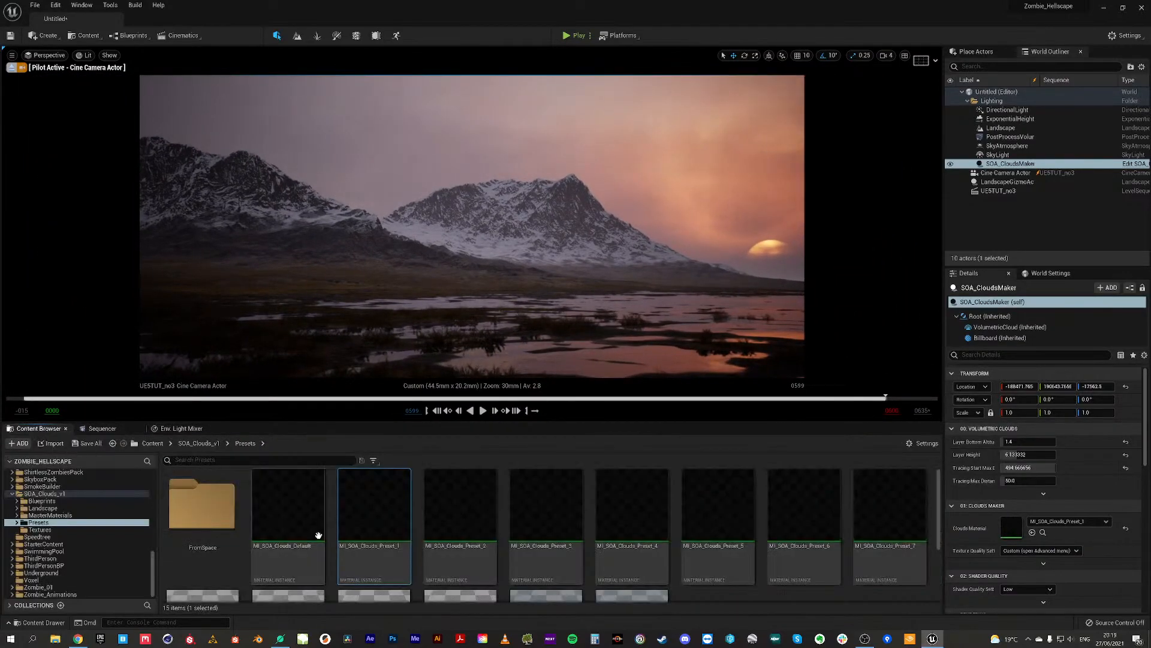
left_click(152, 443)
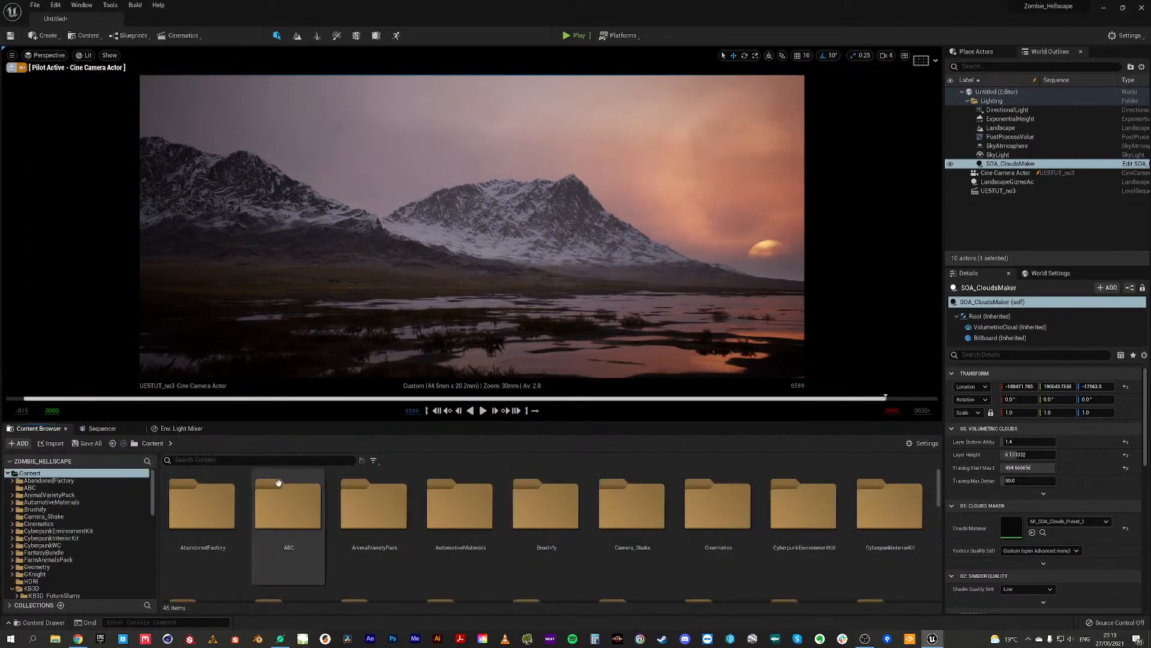
left_click(228, 460)
type("c")
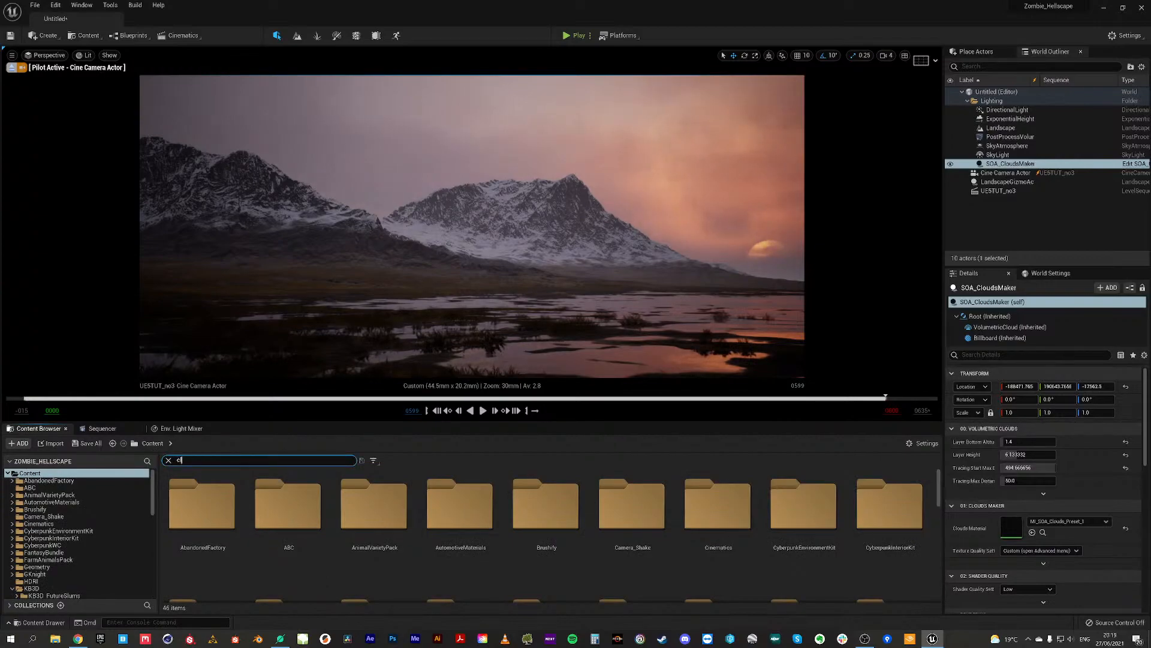
type("louds")
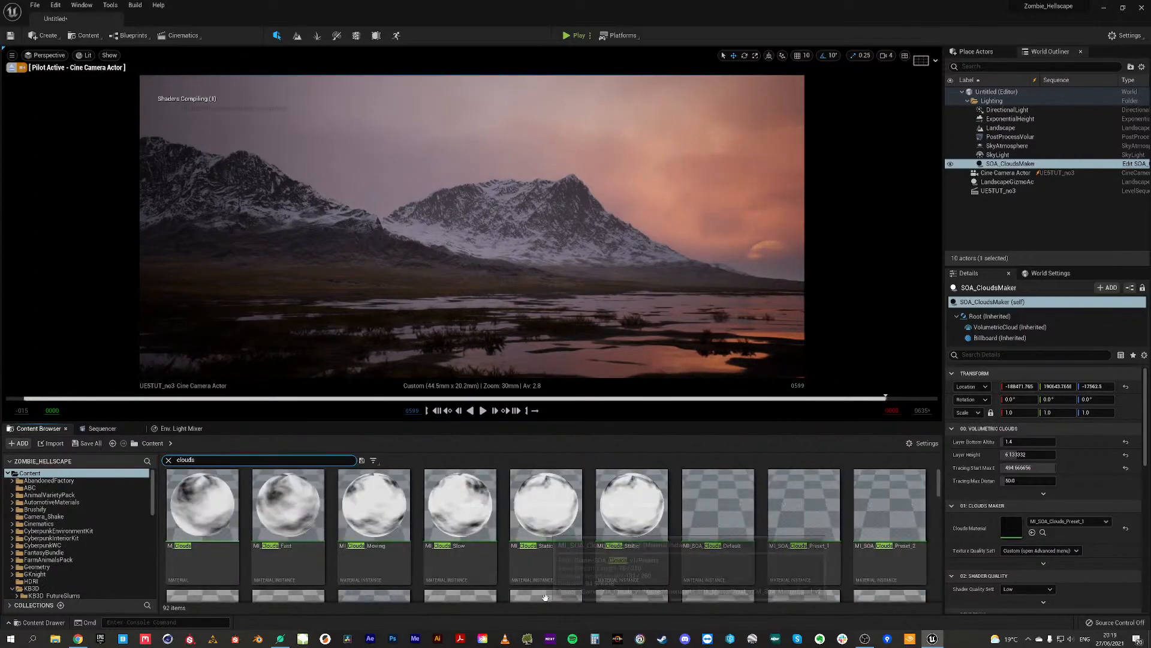
scroll(599, 575, "down", 3)
scroll(629, 575, "down", 5)
scroll(655, 584, "down", 5)
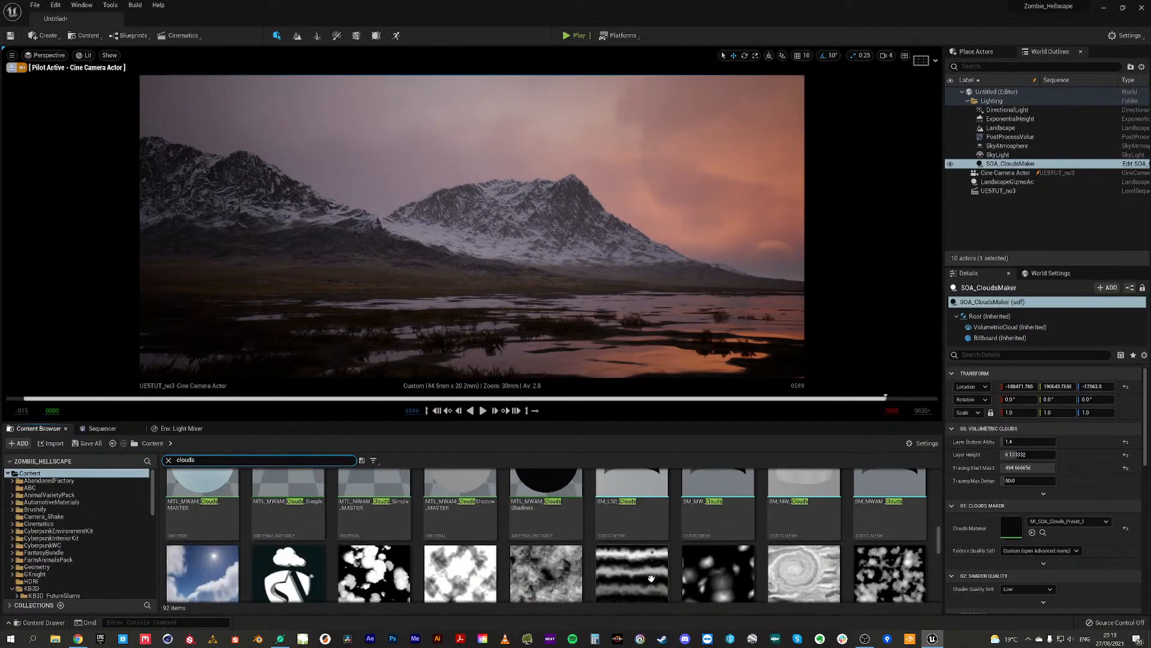
scroll(651, 577, "down", 5)
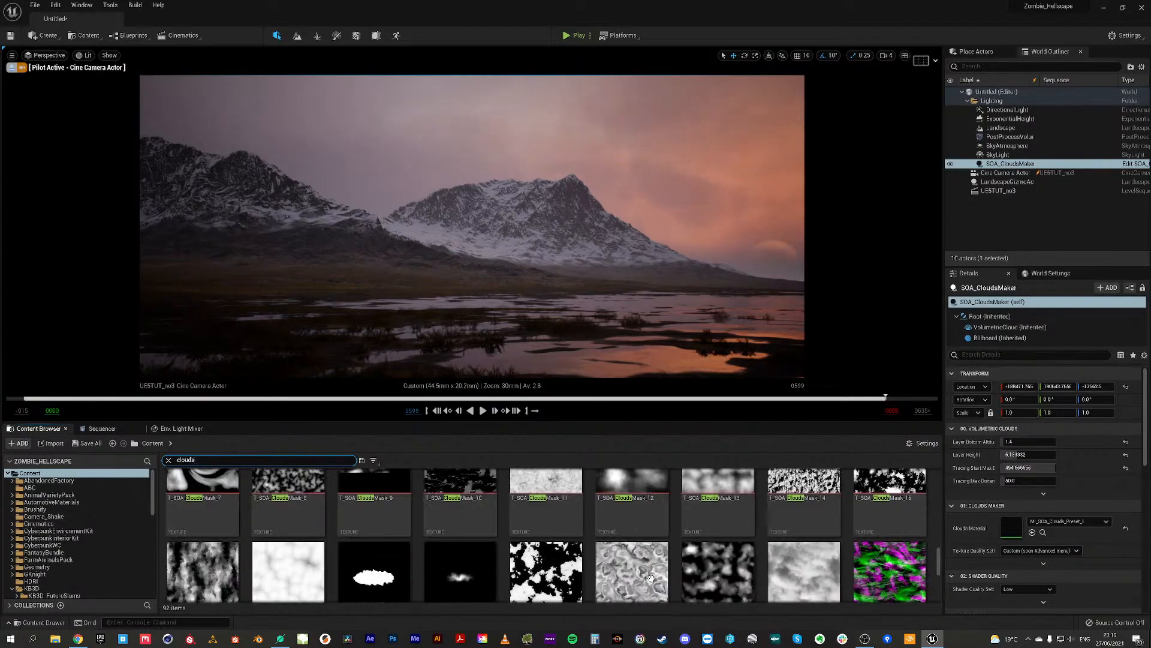
scroll(652, 578, "down", 5)
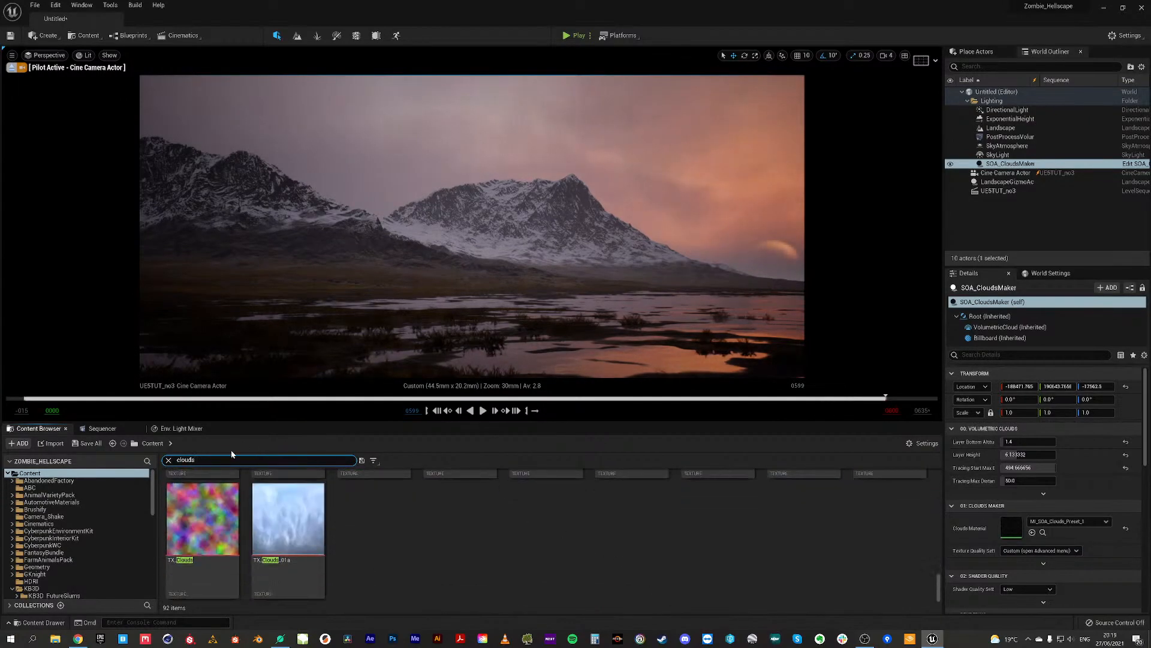
left_click(168, 460)
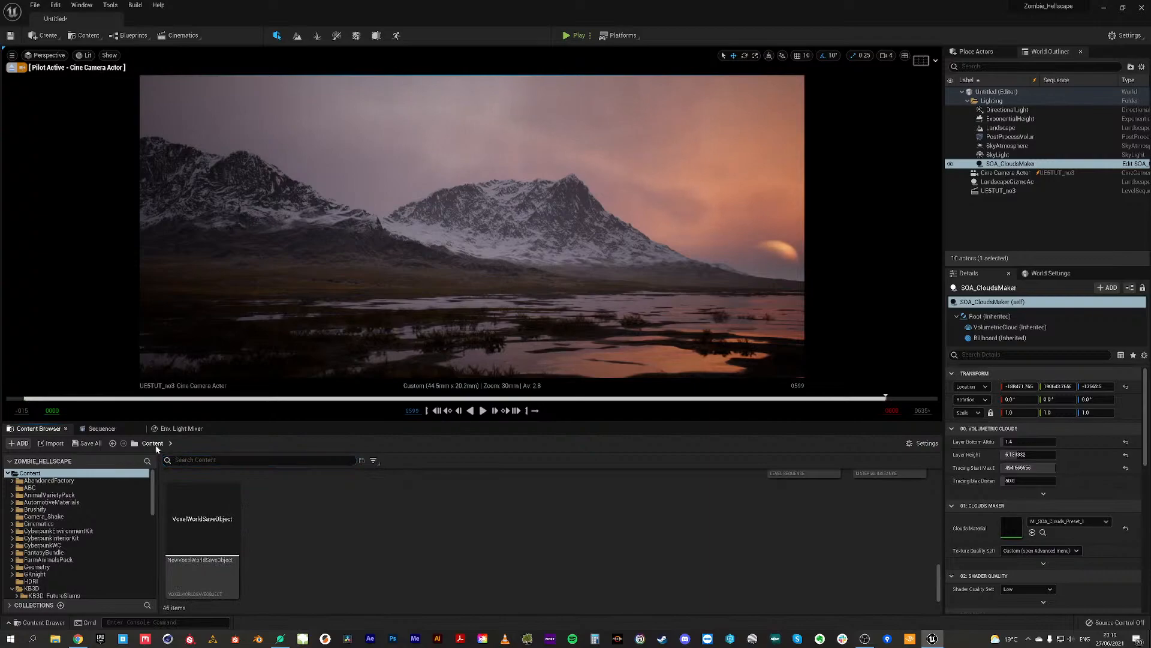
Step: Open the Fog folder inside Brushify's Materials folder
scroll(509, 580, "up", 4)
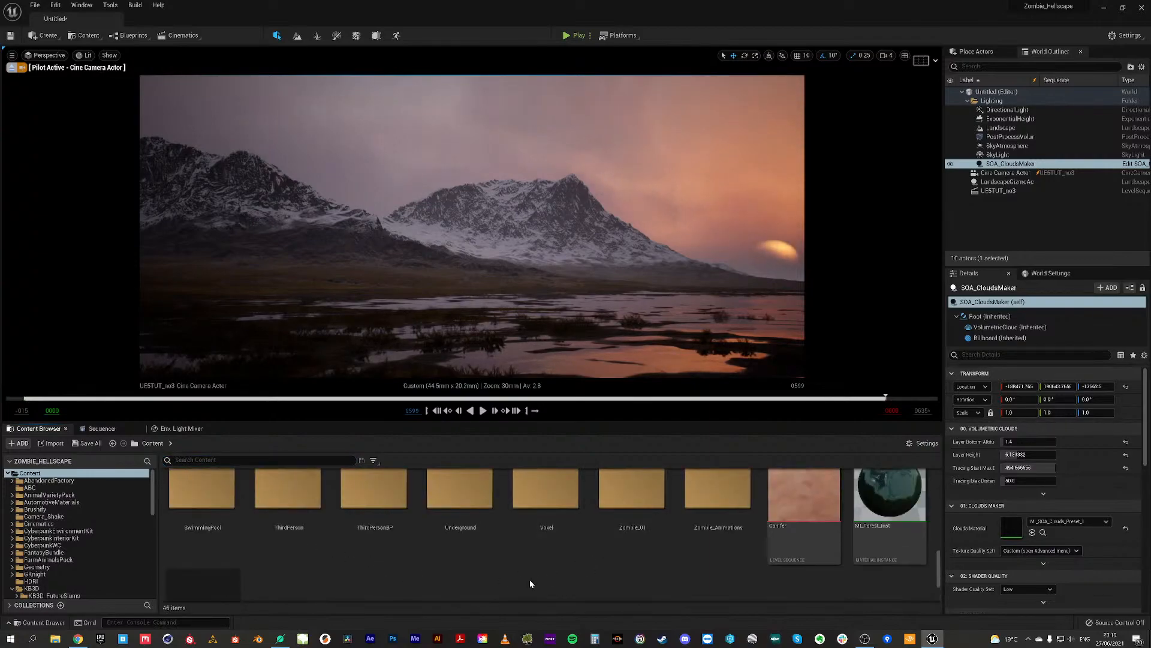
scroll(525, 574, "up", 4)
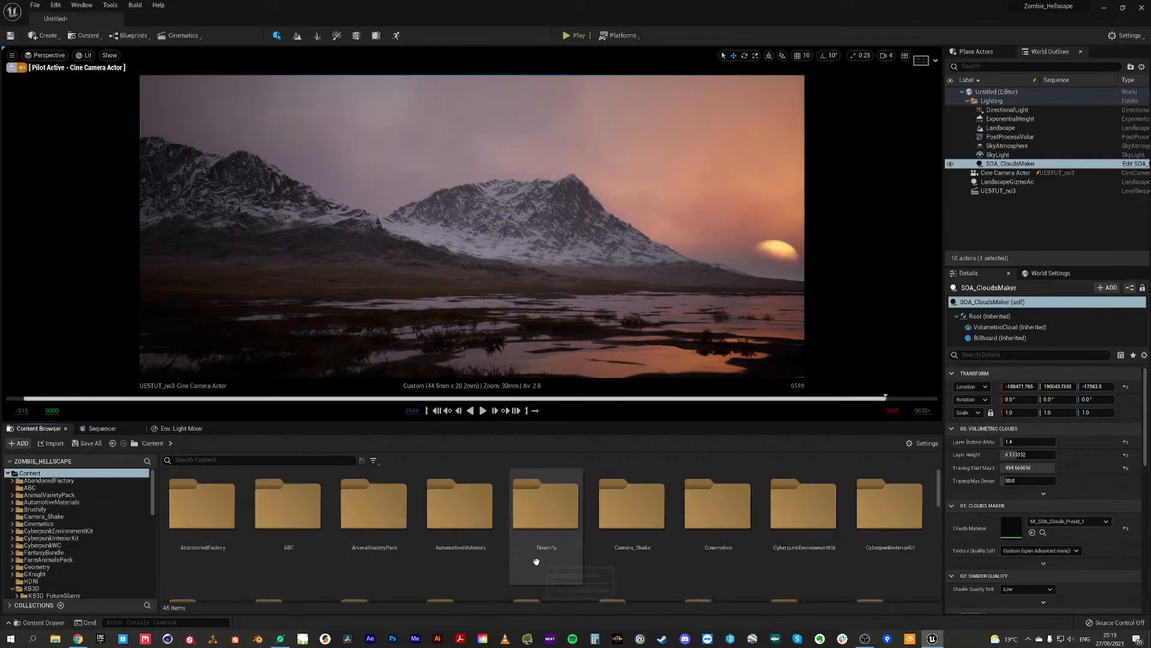
double_click(538, 524)
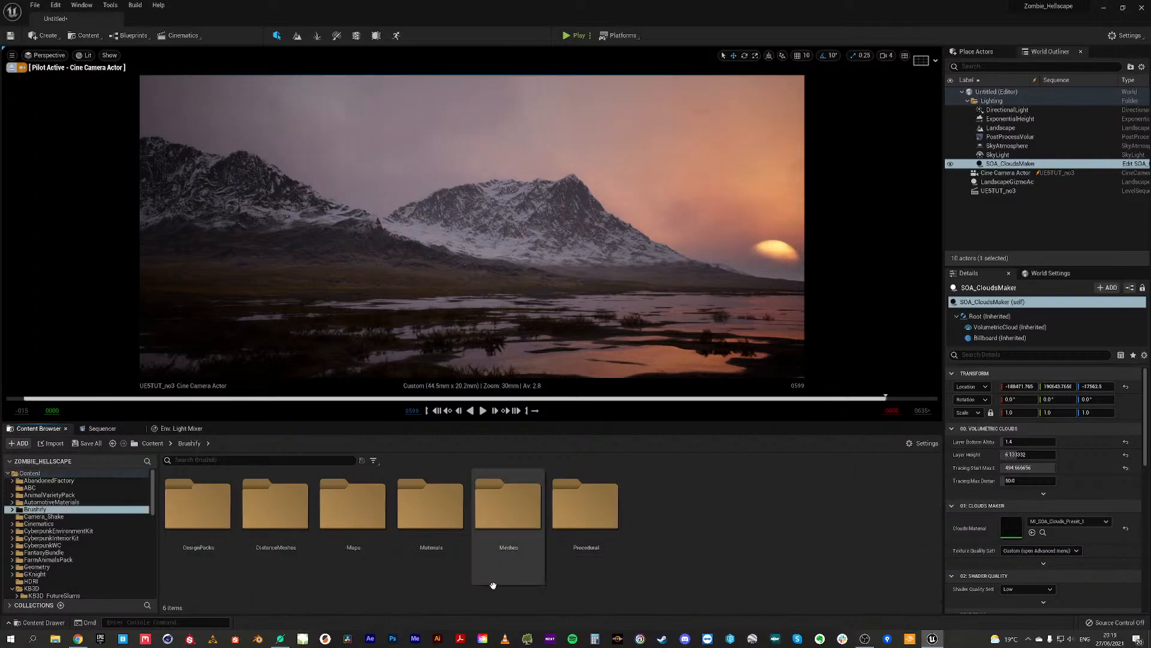
double_click(422, 516)
left_click(279, 506)
double_click(279, 505)
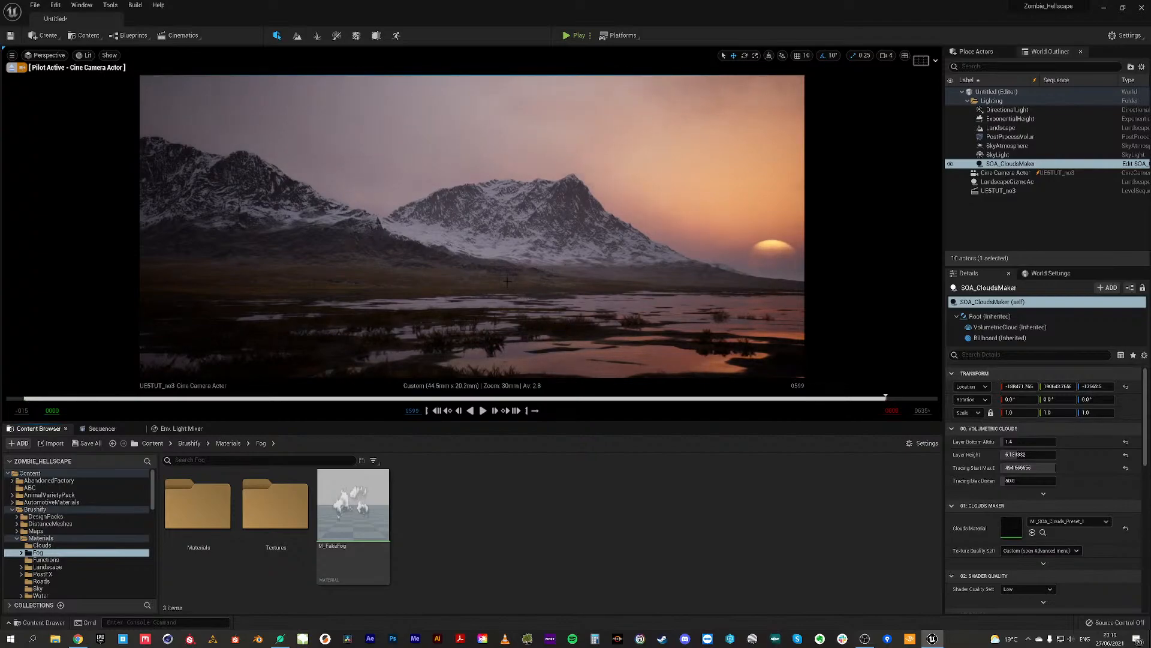
Step: Place a Plane shape on the foreground wetland and scale it uniformly to 1000
left_click(977, 52)
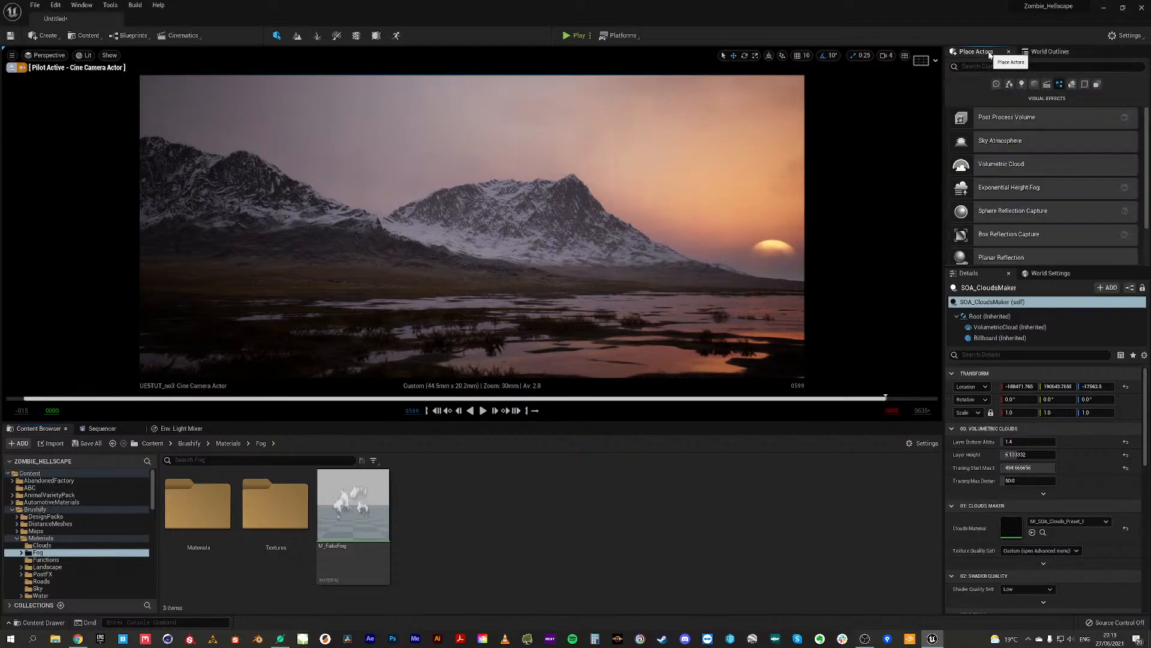
left_click(1035, 85)
left_click_drag(994, 215, 524, 354)
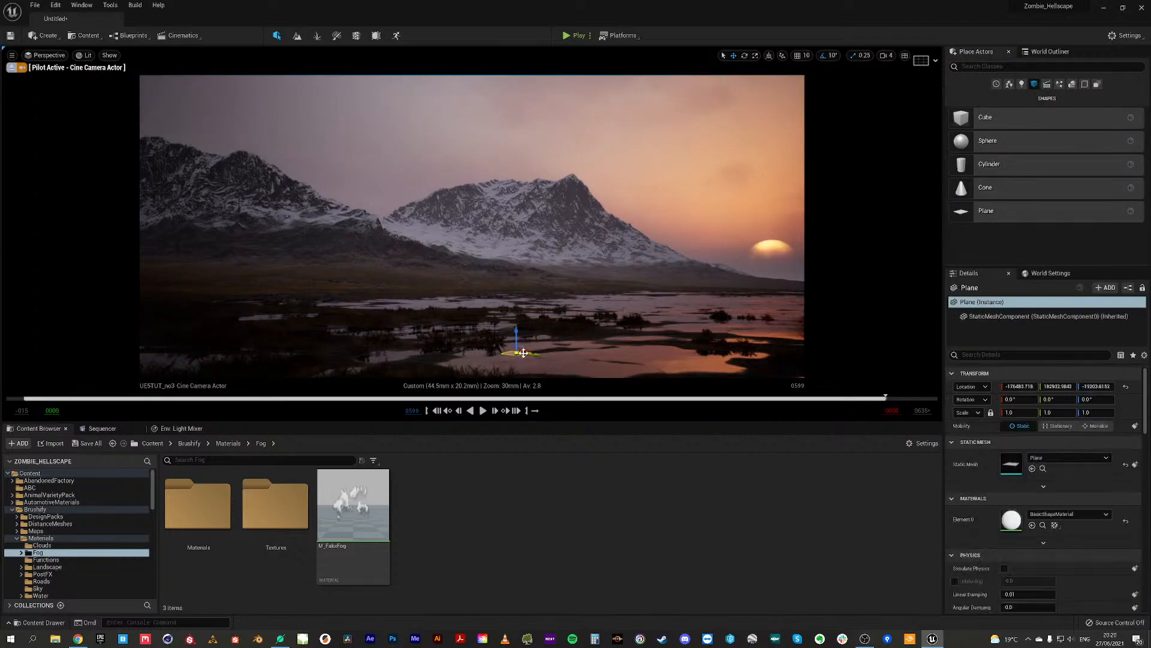
left_click(1024, 413)
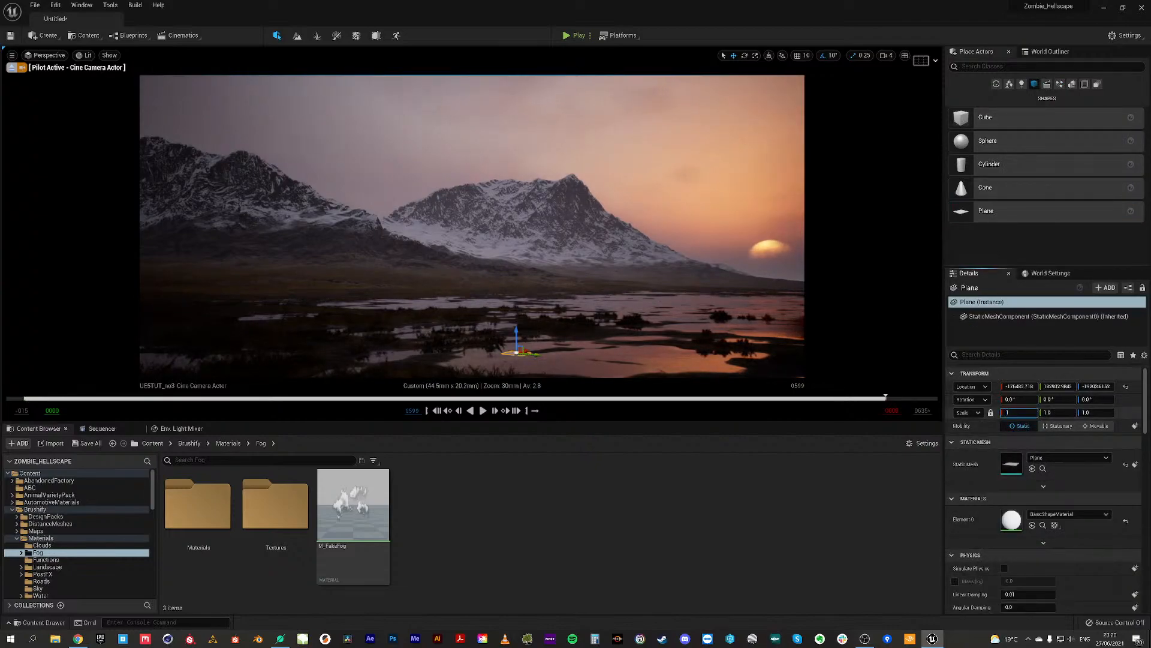
key("Return")
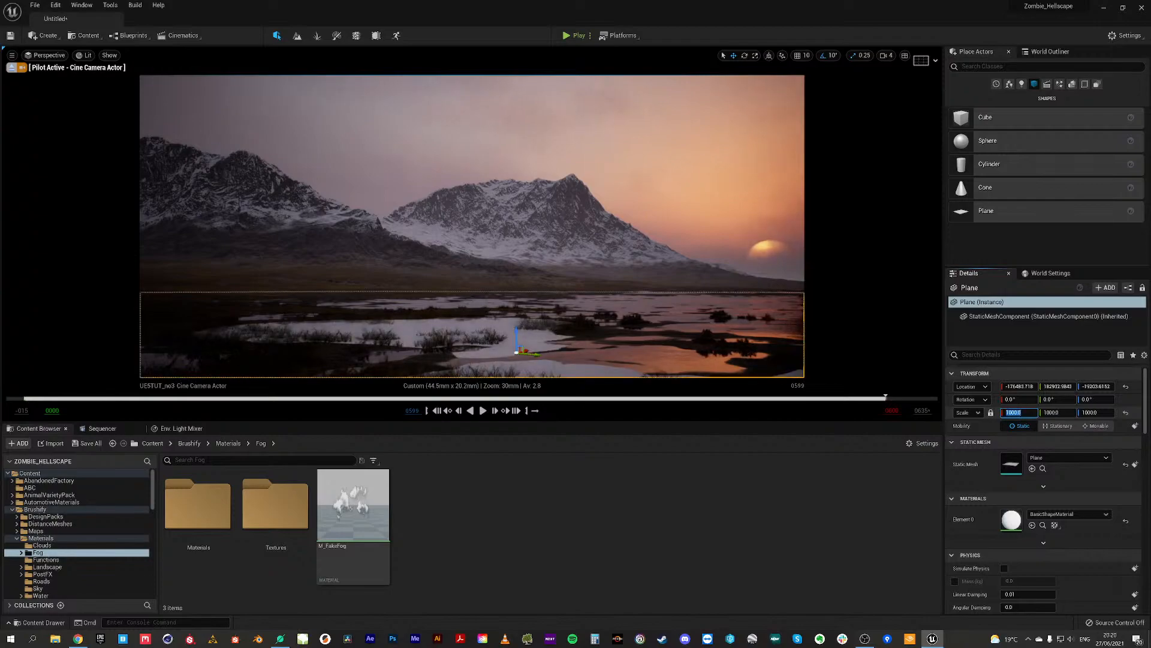
Step: Raise the plane above the wetland, assign the M_FakeFog material to it, and shift it back towards the mountains
left_click_drag(514, 332, 511, 296)
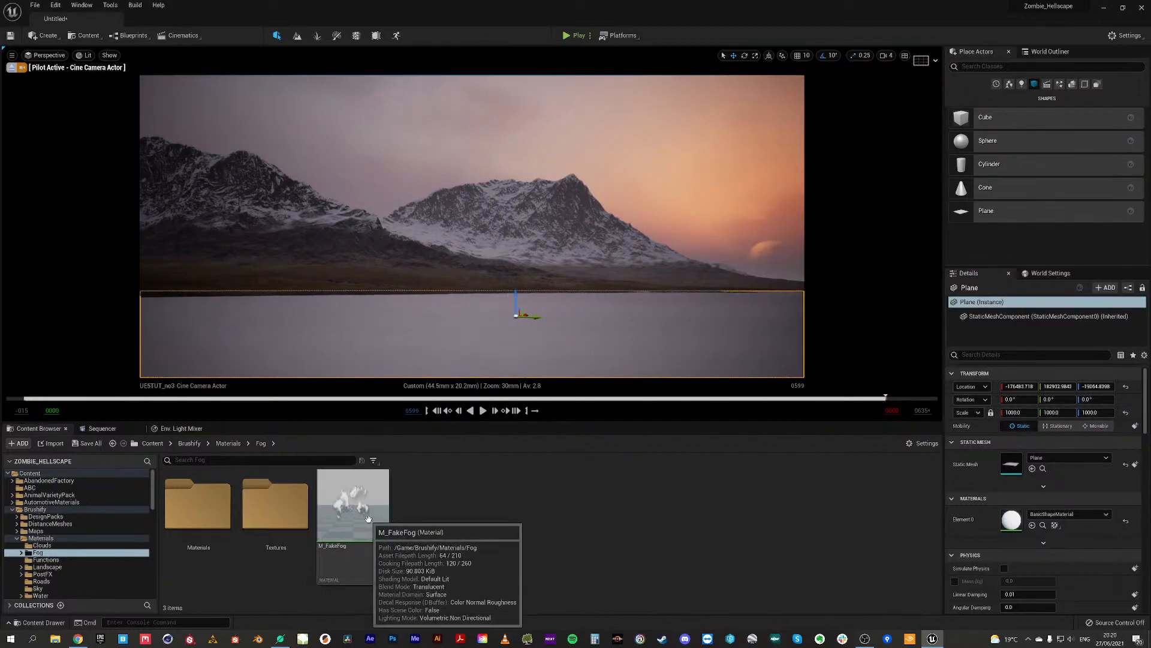
left_click_drag(356, 511, 1083, 516)
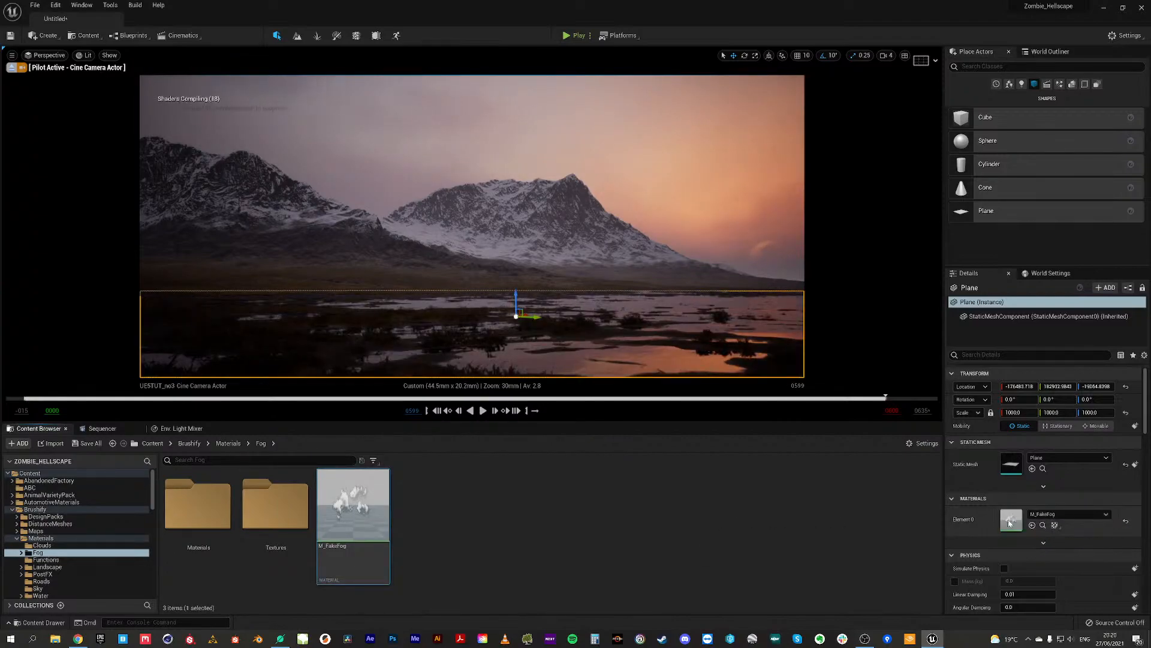
left_click_drag(516, 299, 480, 272)
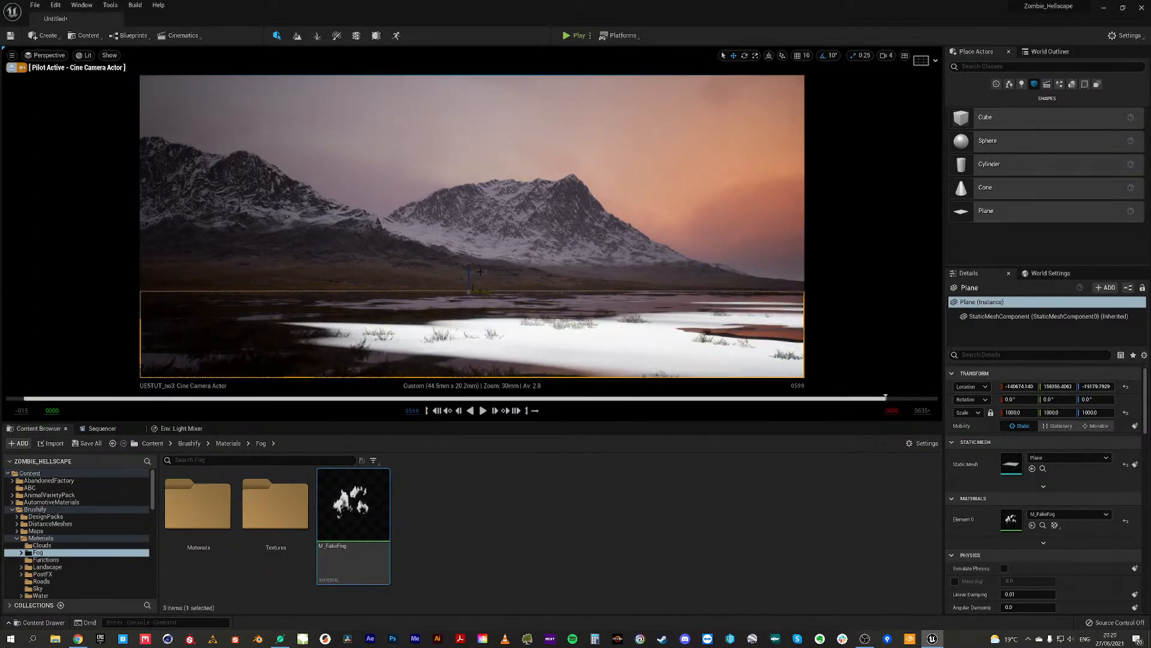
Step: Stand the fog plane upright with a Y rotation of 90° and move it farther back towards the central mountain
mouse_move(1095, 400)
left_mouse_down()
mouse_move(1115, 399)
mouse_move(1066, 399)
mouse_move(1103, 399)
left_mouse_up()
key("ctrl+z")
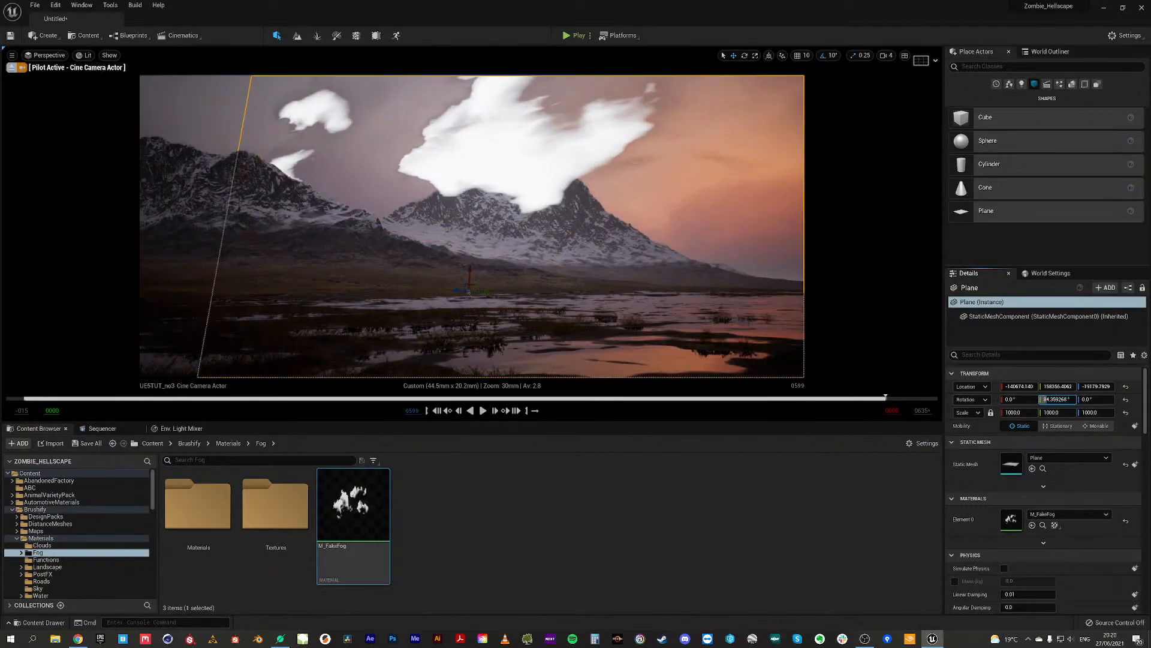
left_click(1057, 400)
type("90")
key("Return")
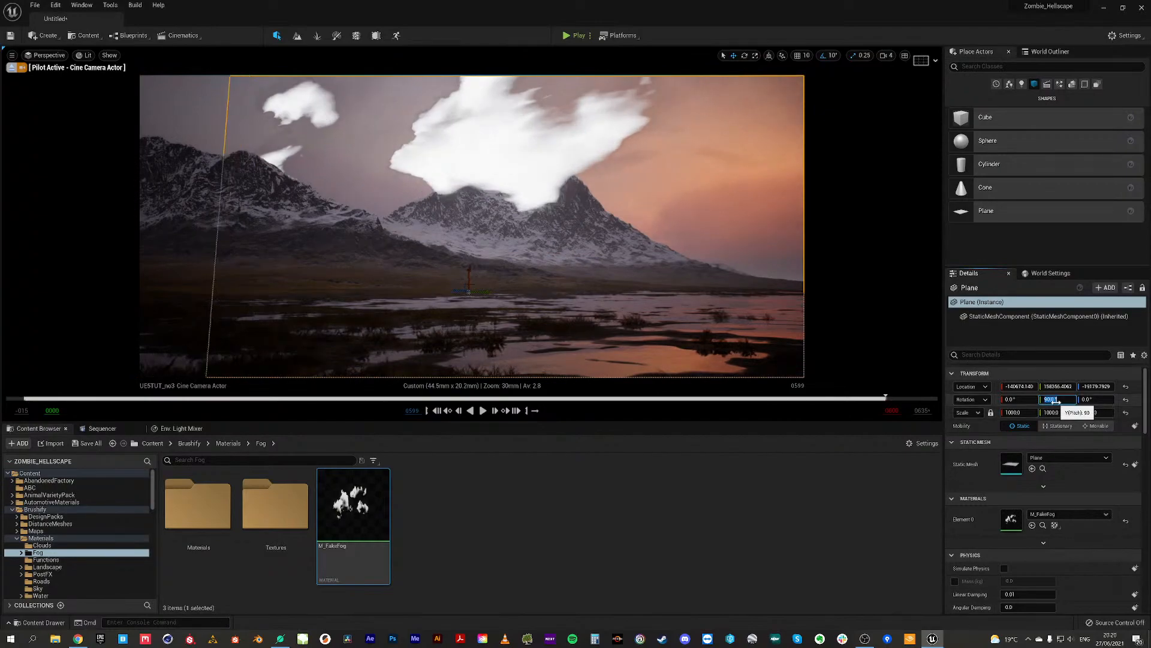
left_click_drag(460, 290, 517, 327)
Step: Try the MI_Cloud_01 and MI_Cloud_02 material instances from Fog's Materials subfolder on the plane, and keep MI_Cloud_02
double_click(198, 503)
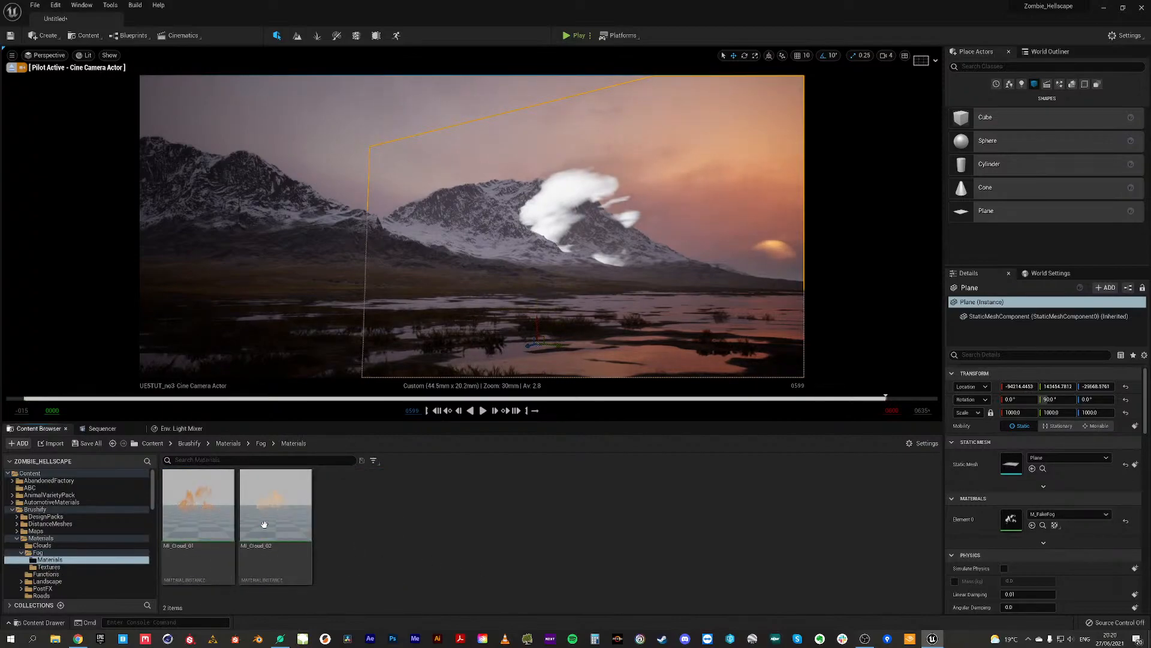
left_click_drag(268, 526, 1012, 518)
left_click_drag(198, 506, 1032, 526)
left_click_drag(262, 519, 1014, 520)
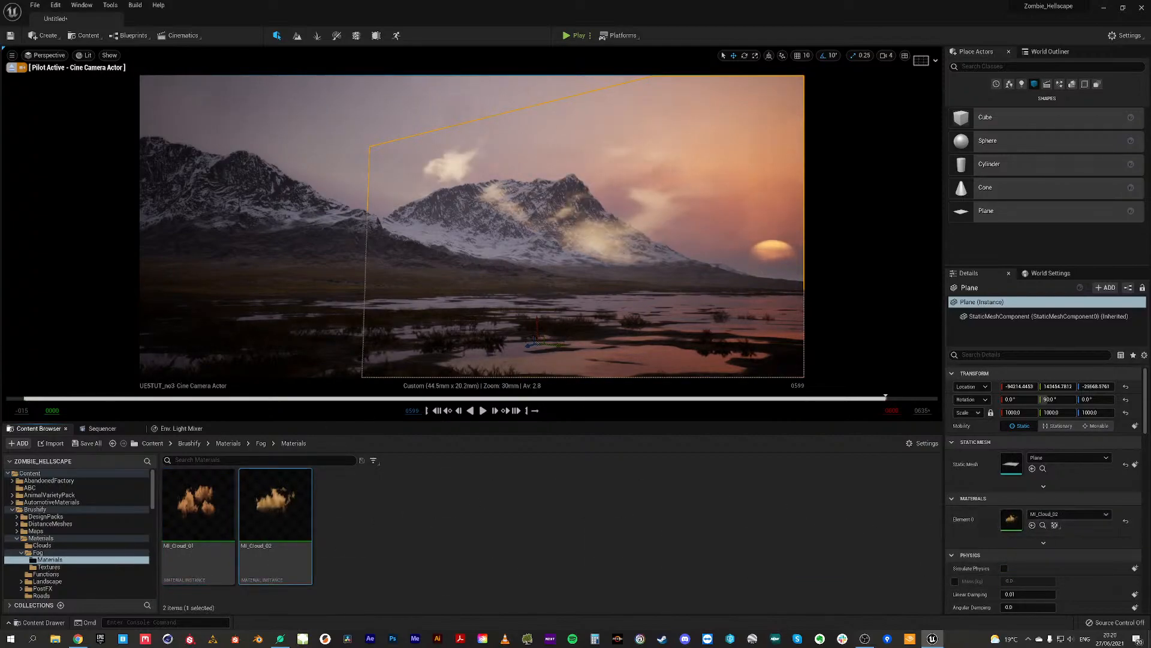
Step: Scale the cloud plane uniformly to 500 and reposition it so its clouds sit in front of the central mountain
left_click_drag(537, 329, 547, 200)
left_click(1020, 412)
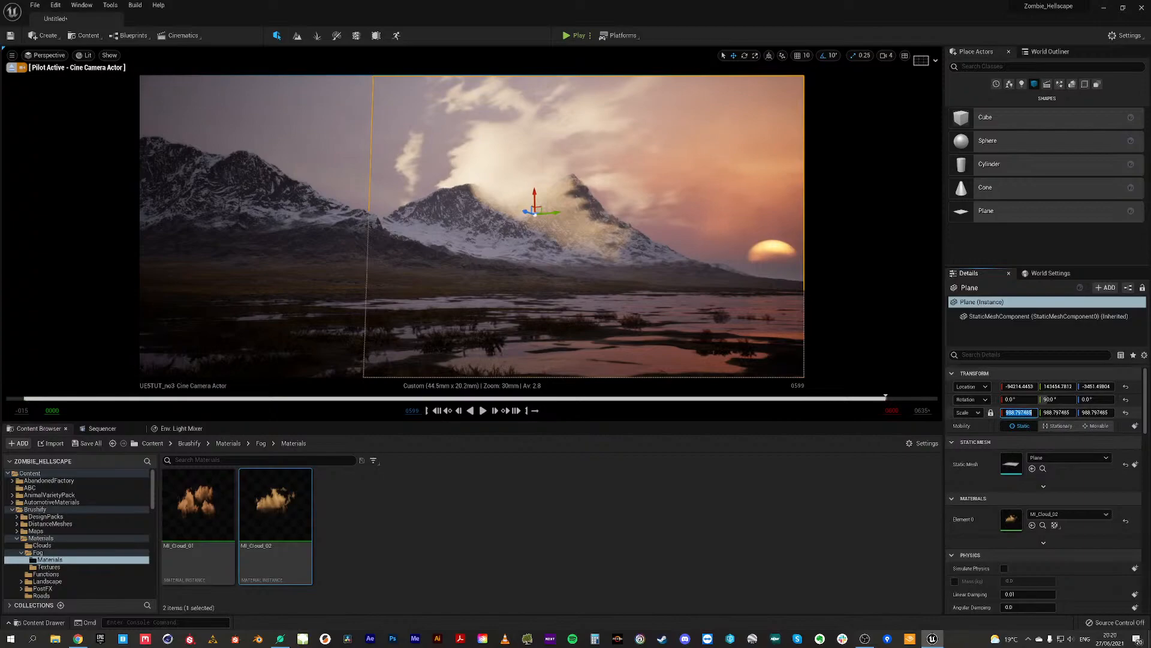
key("Return")
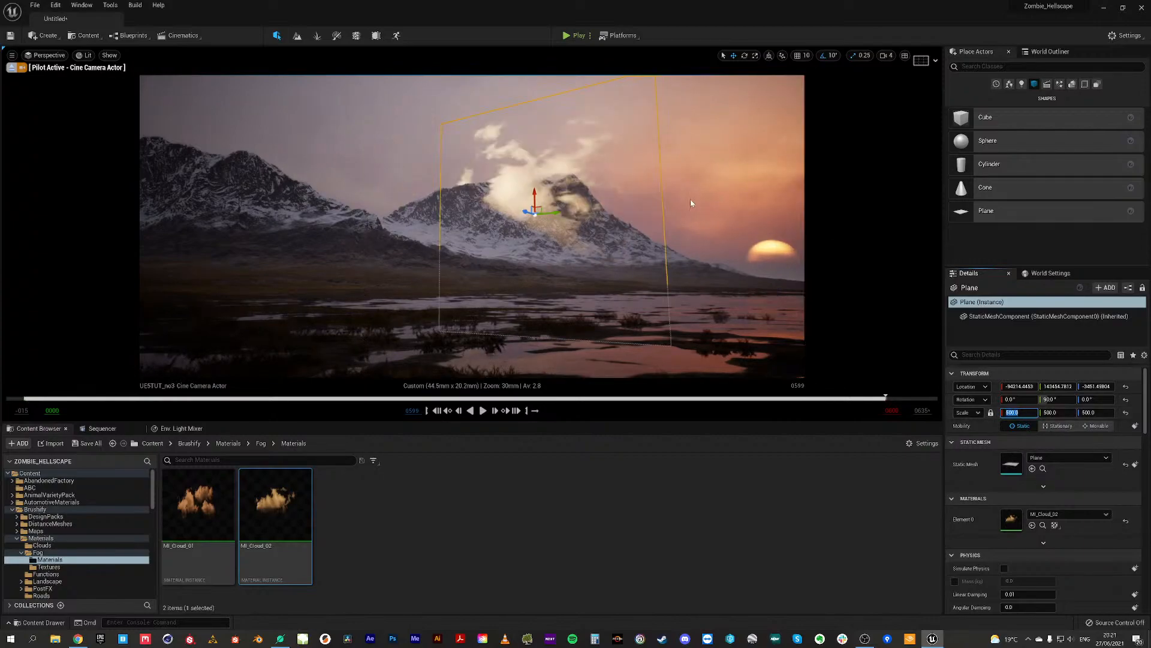
left_click_drag(526, 213, 486, 209)
mouse_move(486, 209)
right_mouse_down()
mouse_move(497, 209)
mouse_move(482, 192)
right_mouse_up()
left_click_drag(456, 190, 481, 279)
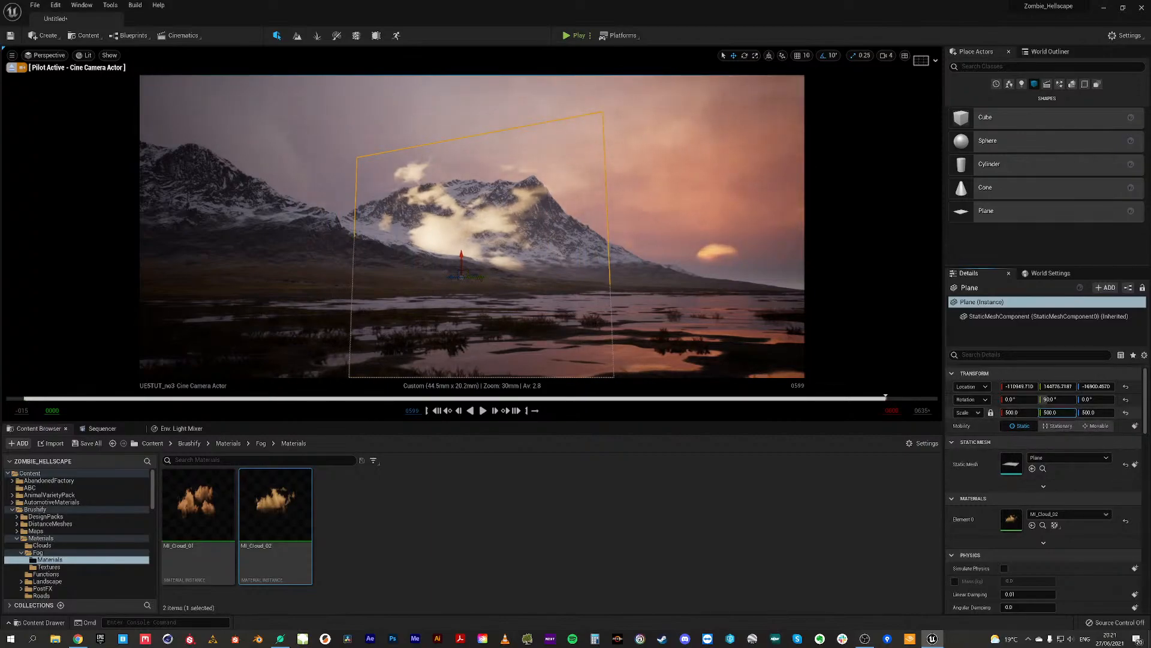
Step: Stretch the cloud plane to a Y scale of 800 and lower it so the clouds hug the mountain's lower slopes
left_click_drag(1050, 412, 1062, 417)
left_click(1056, 413)
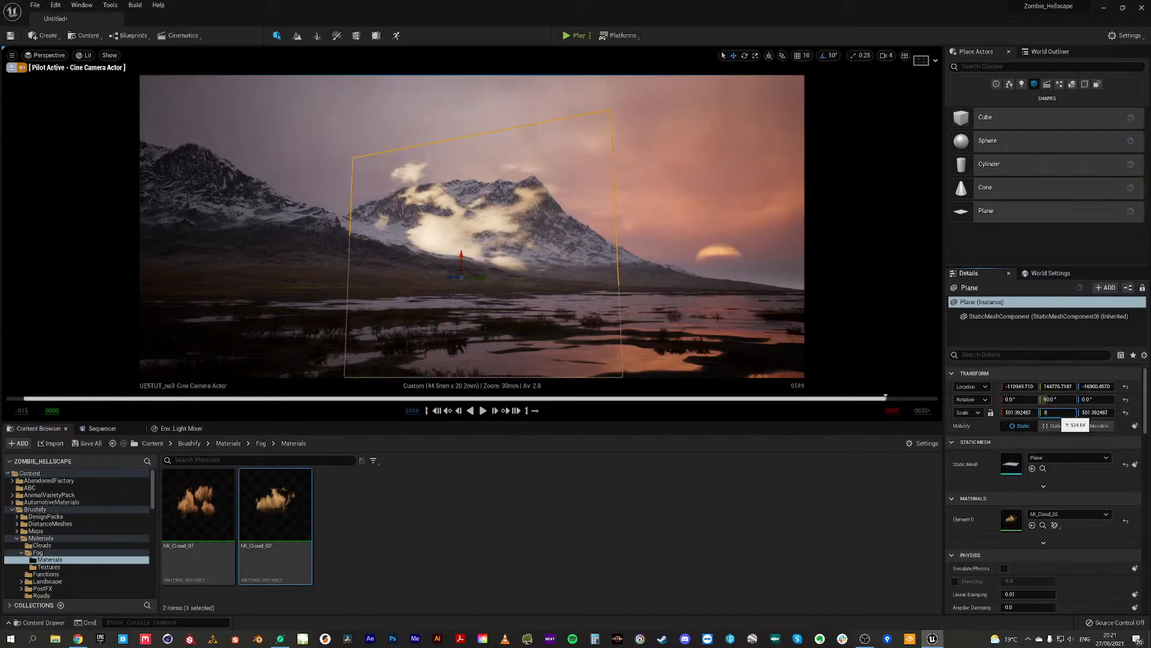
type("800")
key("Return")
left_click_drag(462, 259, 455, 289)
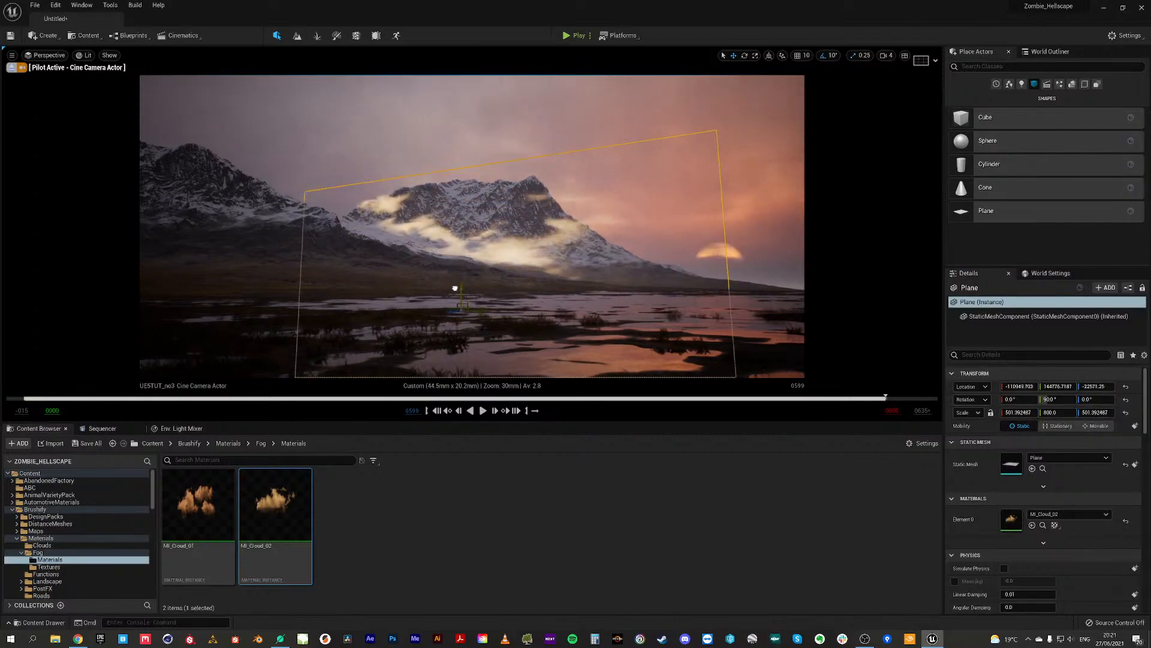
Step: Recolour the AlbedoColor of the plane's MI_Cloud_02 material to a dusky pink sampled from the scene with the eyedropper, sRGB hex 684F53
double_click(1013, 519)
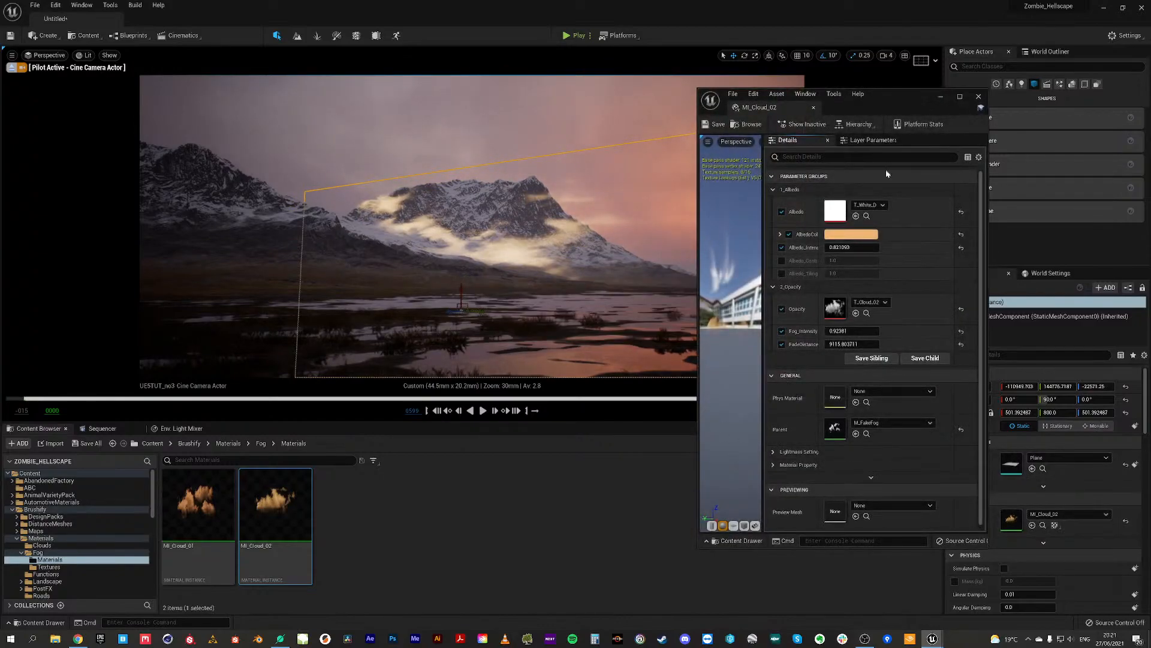
left_click_drag(894, 104, 233, 131)
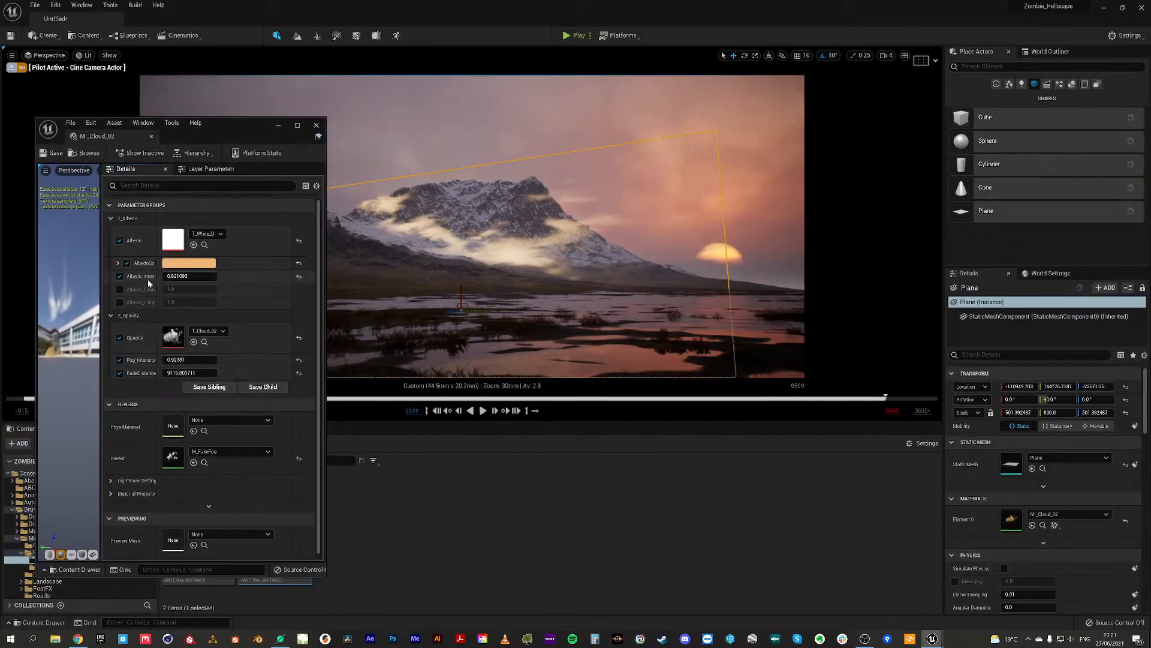
left_click_drag(159, 280, 179, 280)
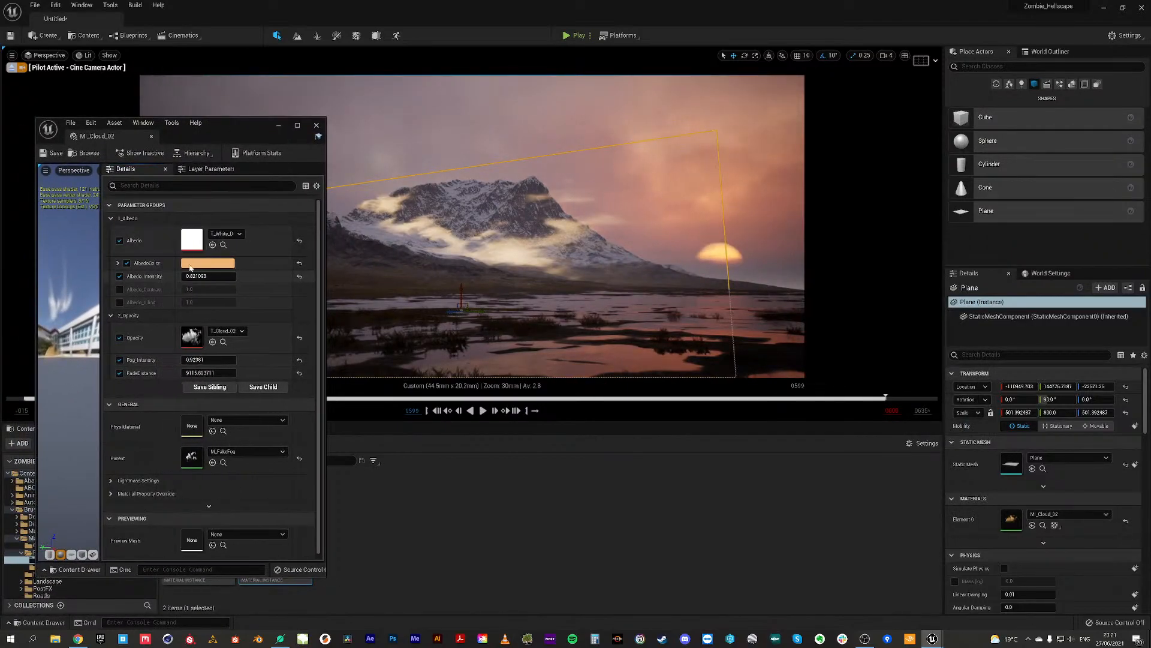
left_click(204, 264)
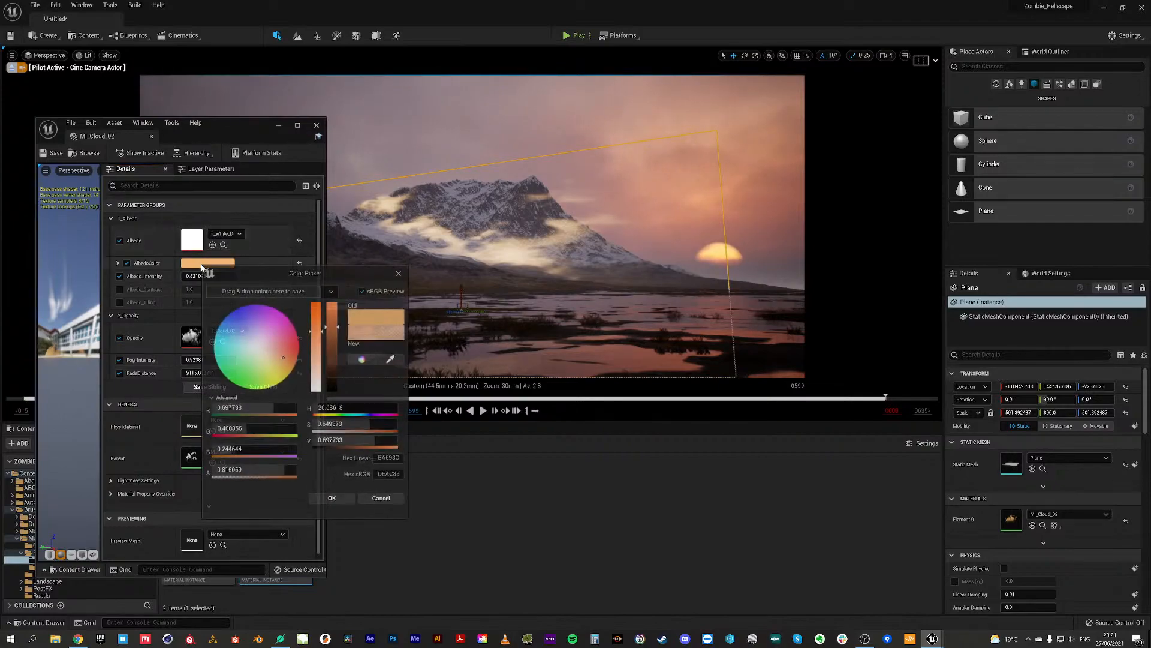
left_click(393, 360)
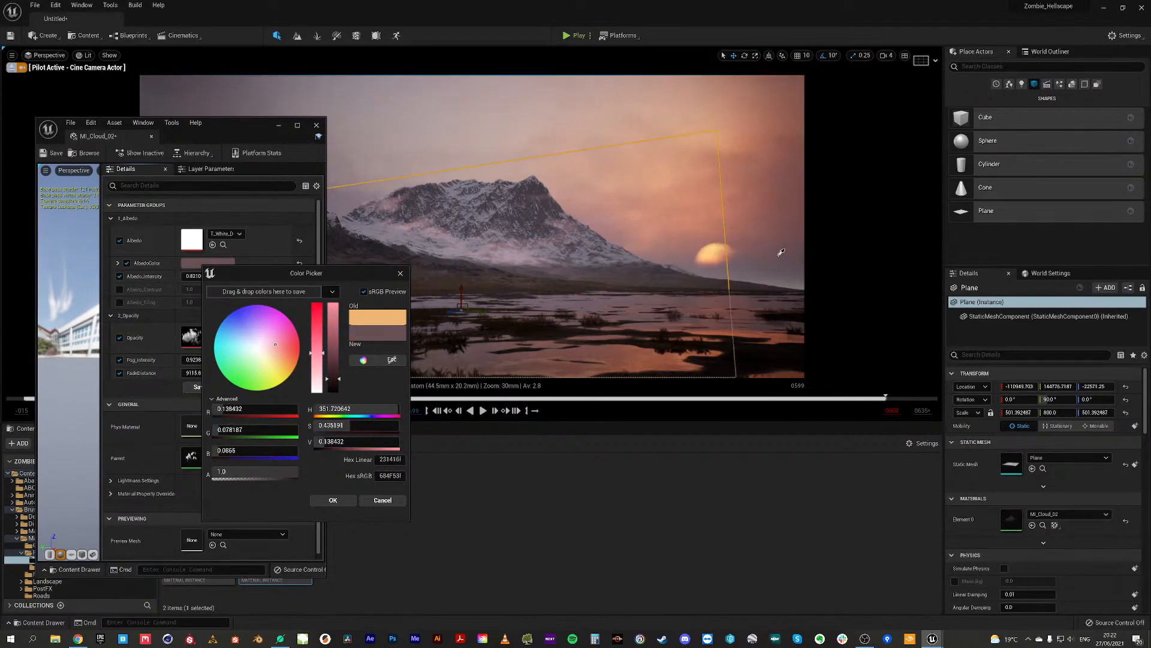
left_click(780, 256)
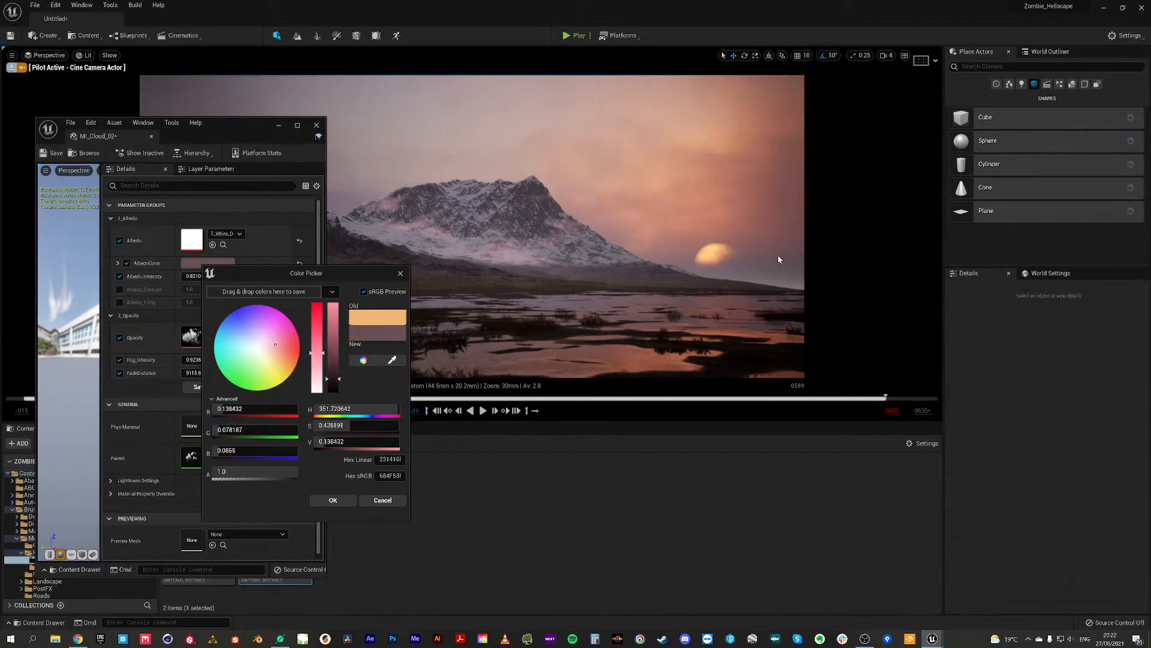
left_click(341, 499)
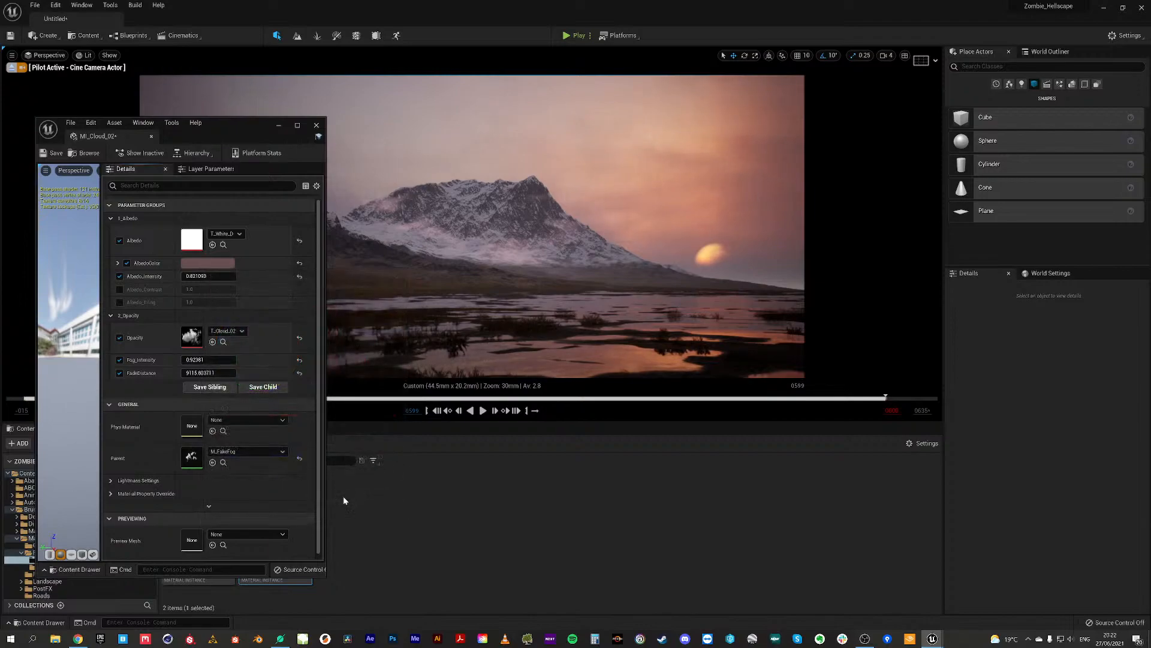
Step: Try a stronger Albedo_Intensity on MI_Cloud_02 to brighten the clouds, and settle on a value of 1
left_click(209, 276)
left_click_drag(209, 277, 312, 277)
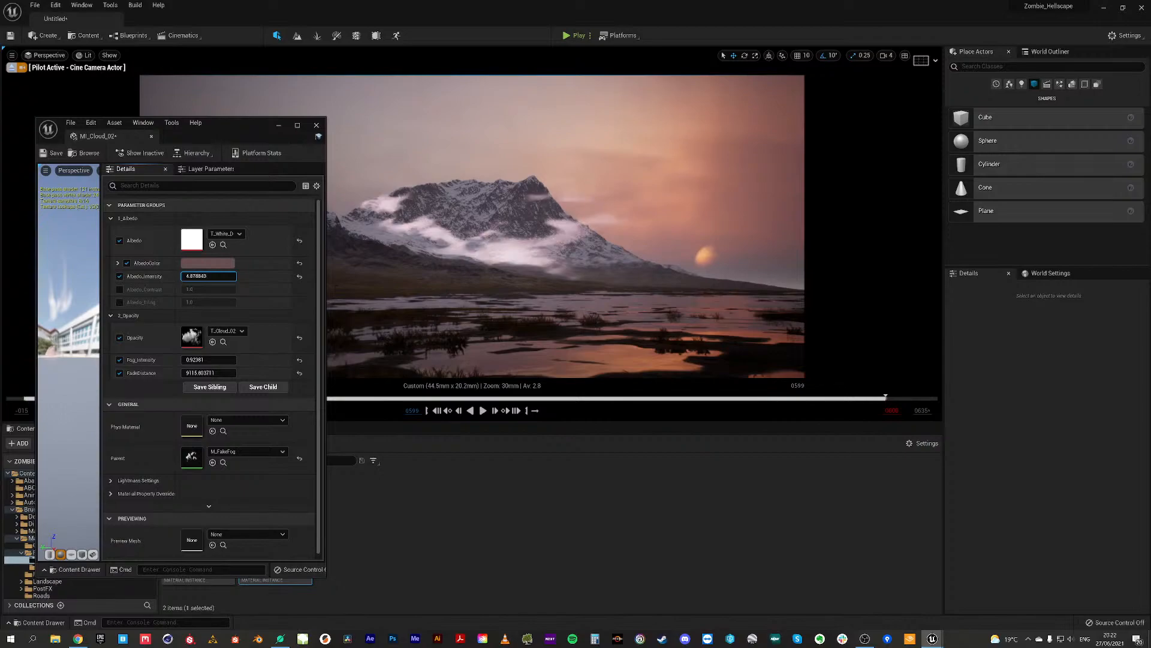
left_click(208, 276)
type("1")
key("Return")
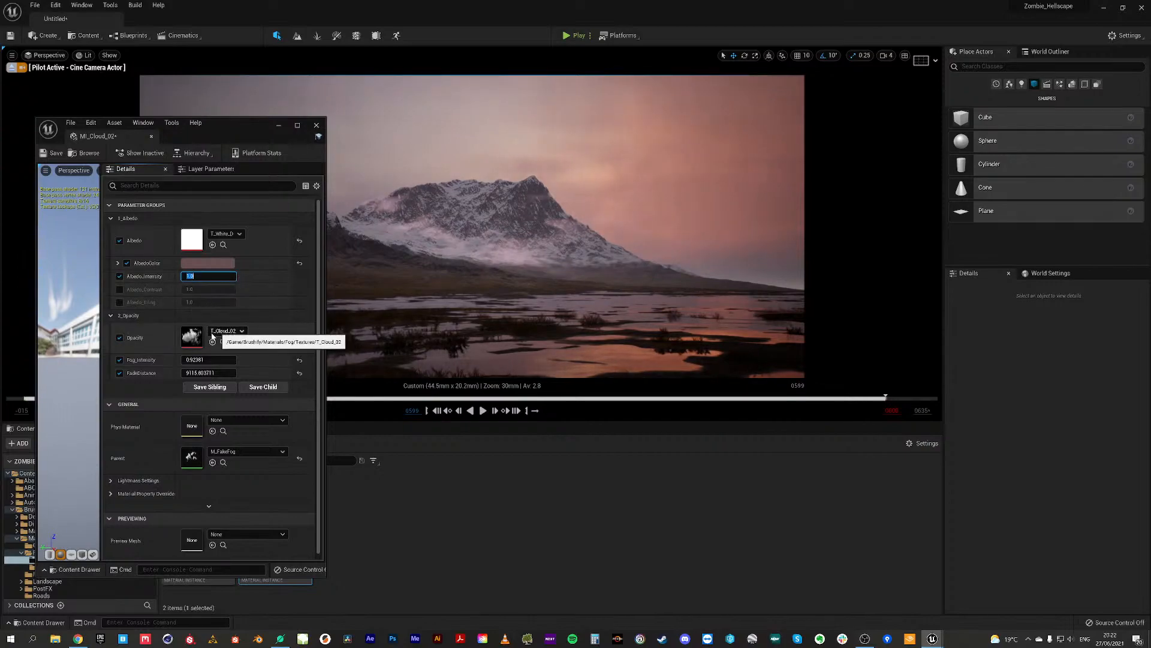
Step: Reduce the cloud material's FadeDistance to about 1.02
left_click(204, 373)
left_click_drag(204, 373, 313, 379)
left_click(299, 374)
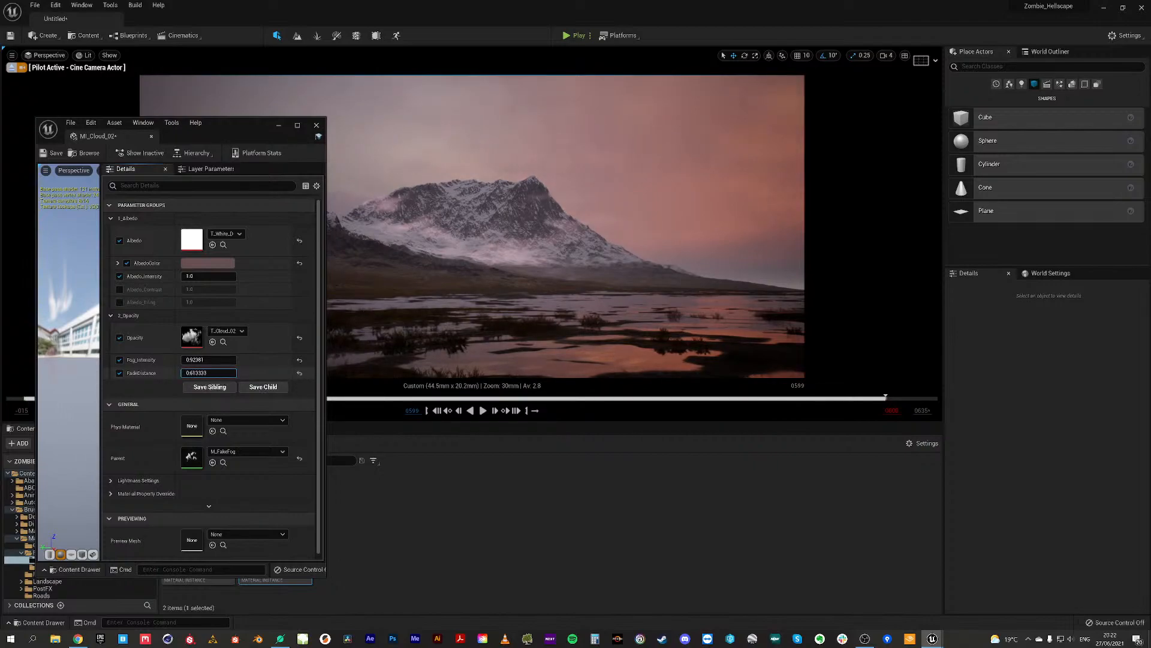
left_click_drag(209, 373, 220, 373)
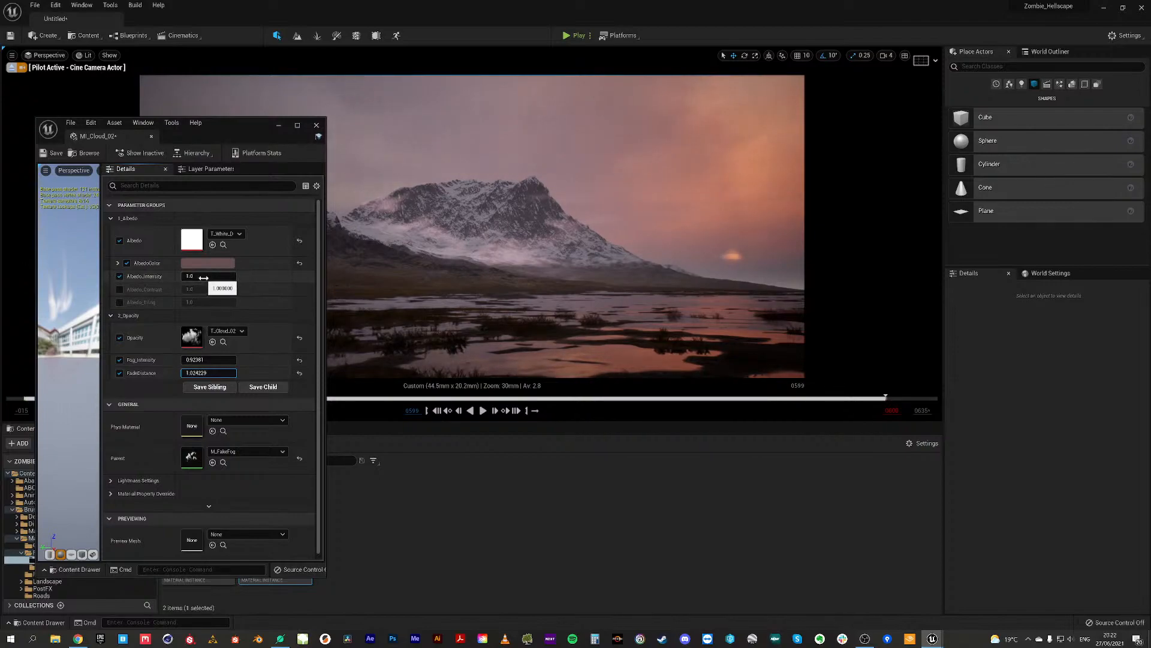
Step: Turn the cloud plane to a Z rotation of about 332° and reposition it along the mountain's lower slopes, closing the material editor
left_click(488, 247)
left_click_drag(462, 289, 469, 321)
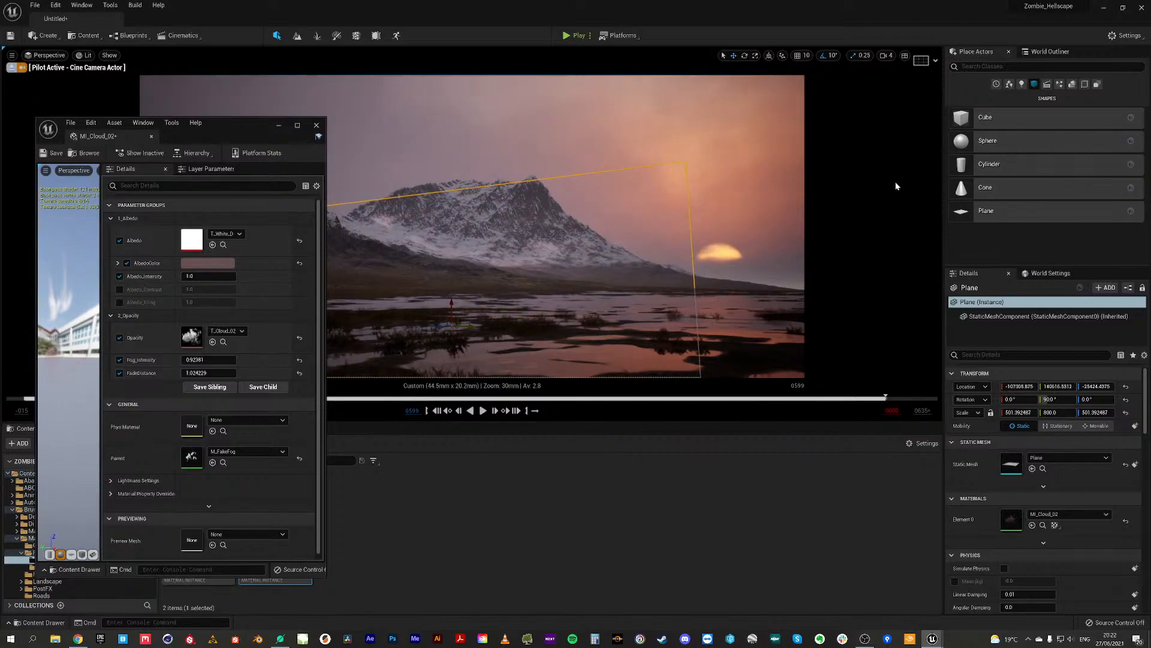
left_click_drag(1096, 399, 1073, 399)
type("0")
key("Return")
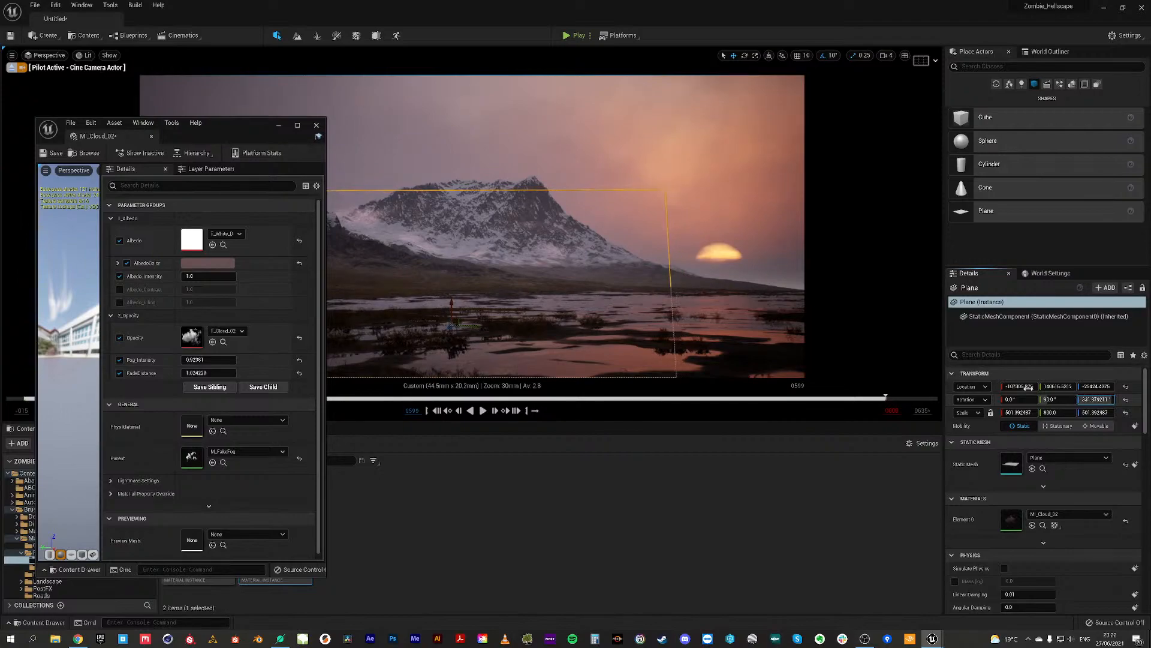
left_click_drag(455, 302, 448, 295)
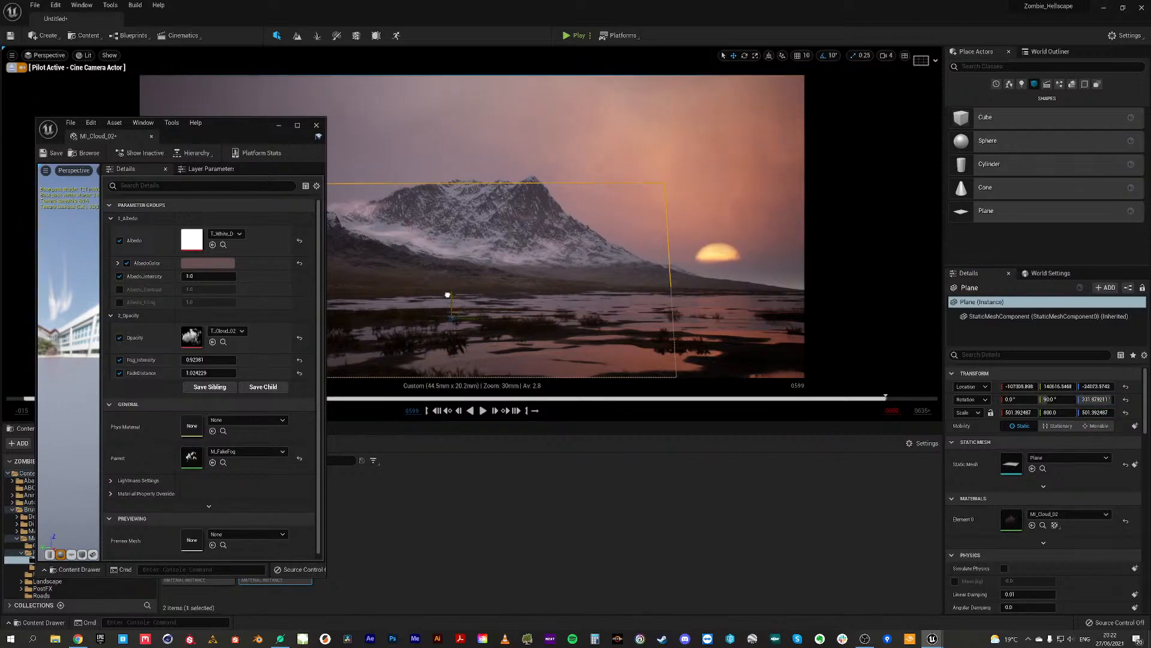
left_click_drag(220, 125, 461, 200)
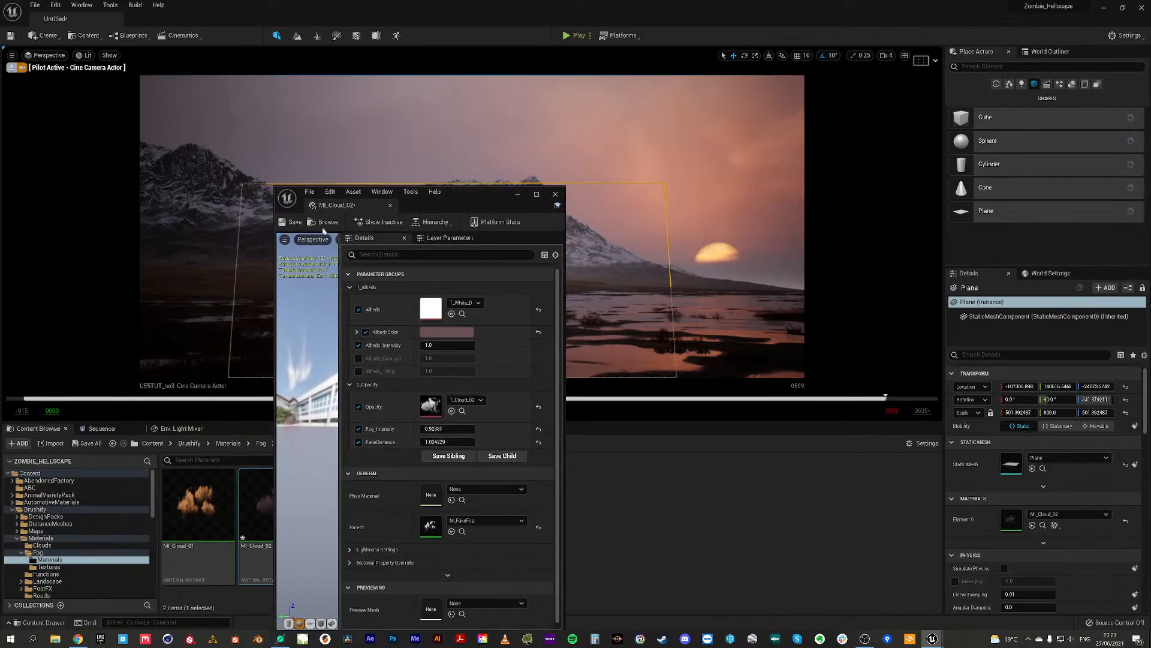
left_click(557, 200)
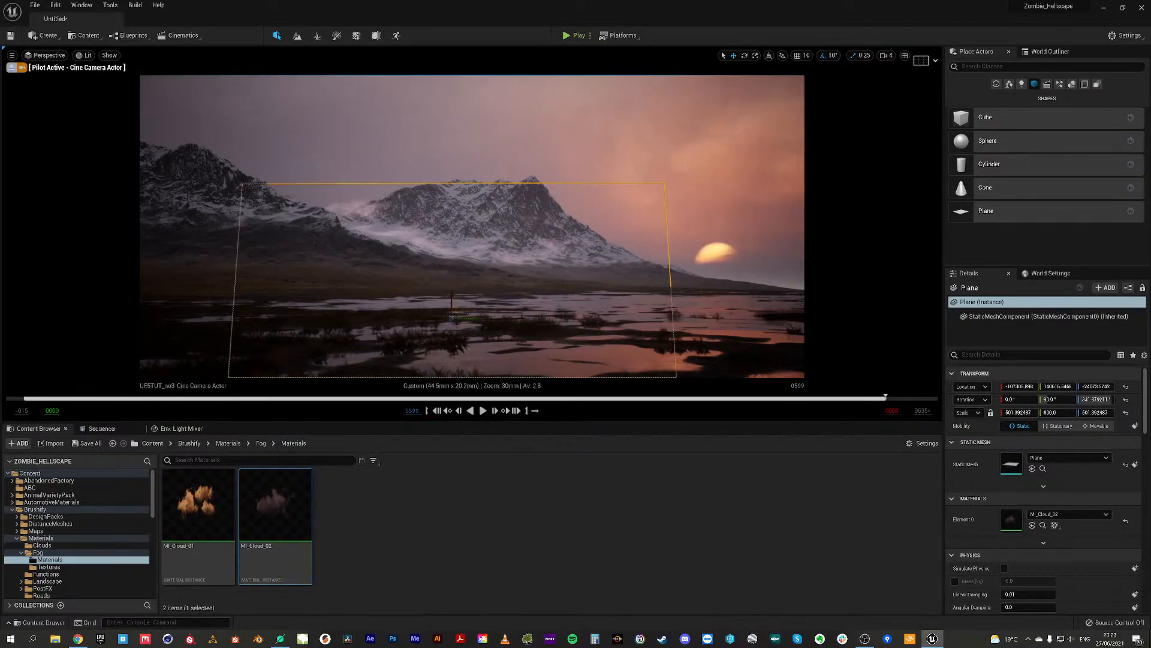
Step: Duplicate the cloud plane twice, placing one copy towards the sun and the other higher up across the central mountain's peak
left_click_drag(472, 317, 694, 314, "alt")
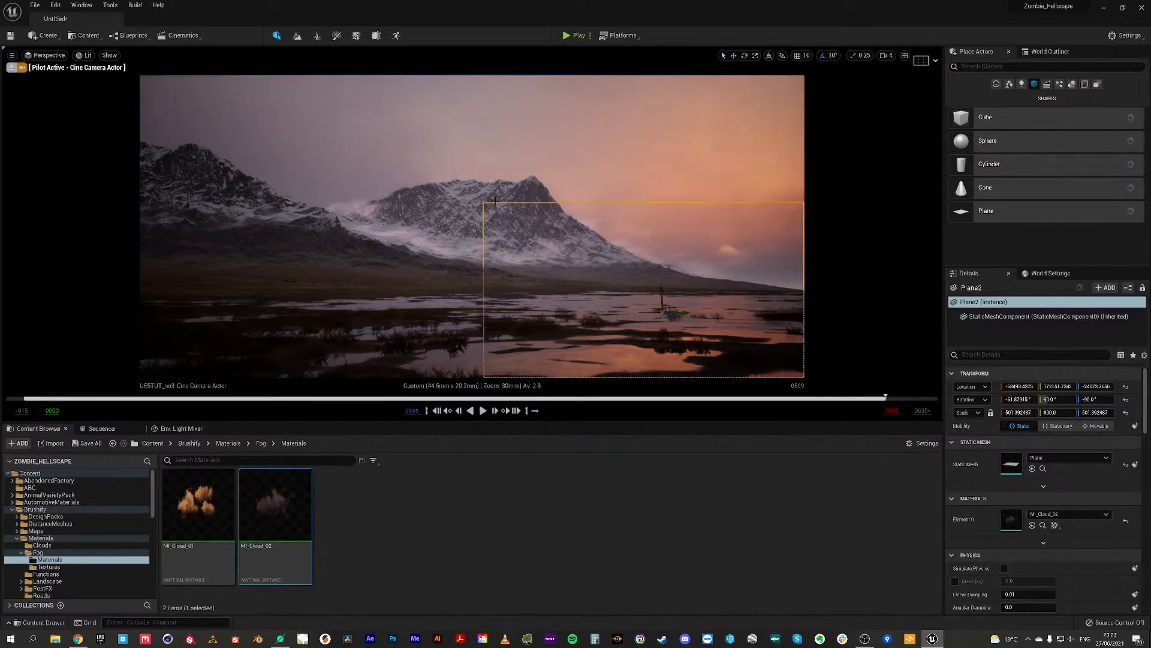
left_click_drag(685, 313, 658, 263, "alt")
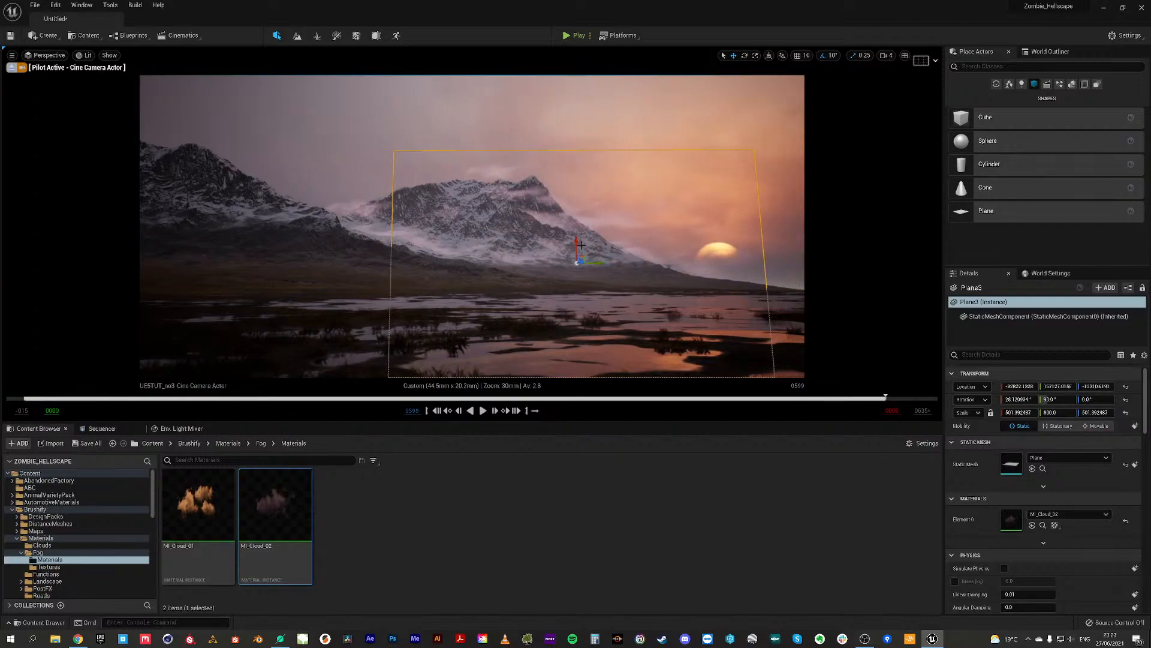
mouse_move(576, 241)
left_mouse_down()
mouse_move(567, 226)
mouse_move(567, 238)
left_mouse_up()
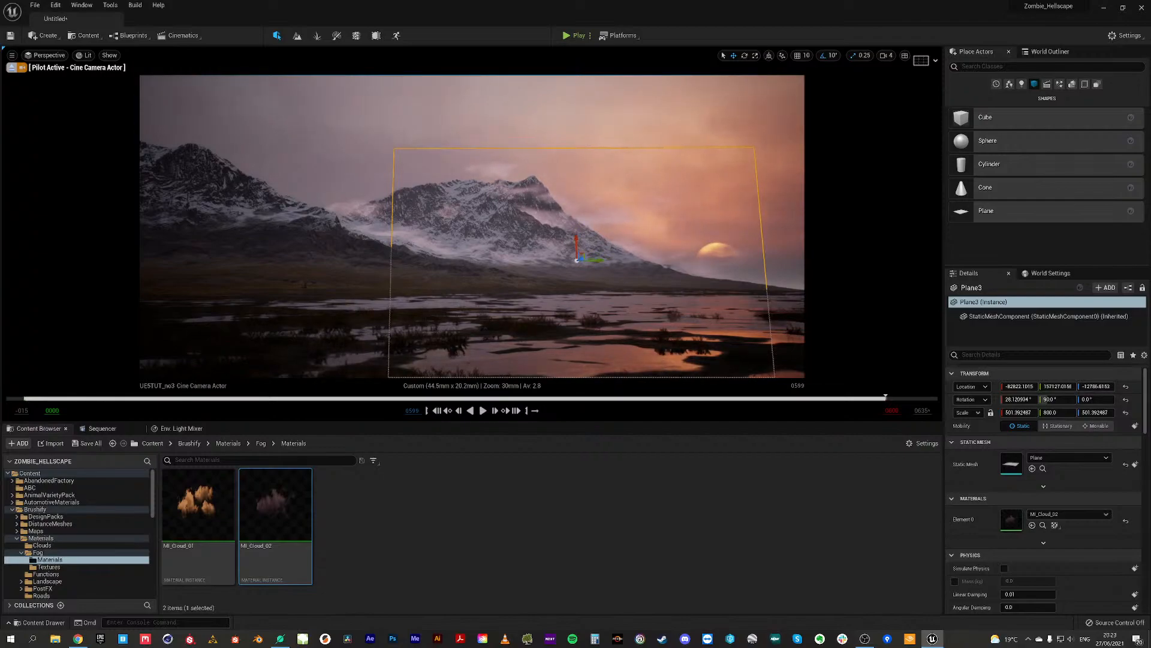
left_click(305, 285)
key("g")
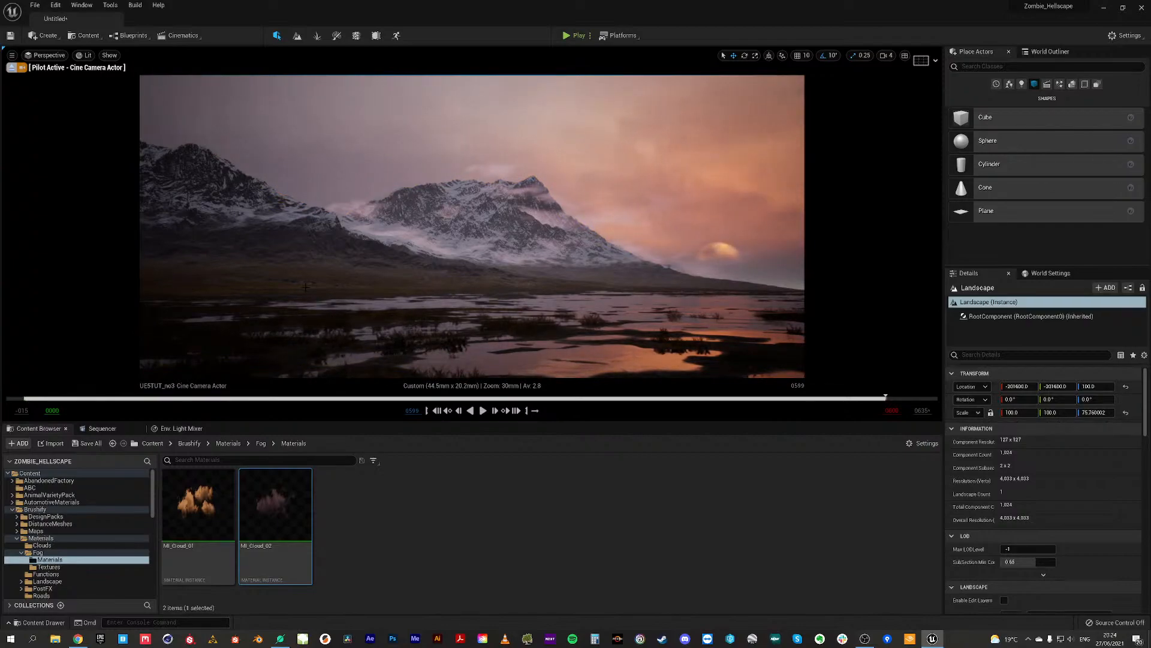
Step: Add Plane, Plane2 and Plane3 together as tracks to the UESTUT_no3 level sequence
left_click(99, 428)
left_click(9, 513)
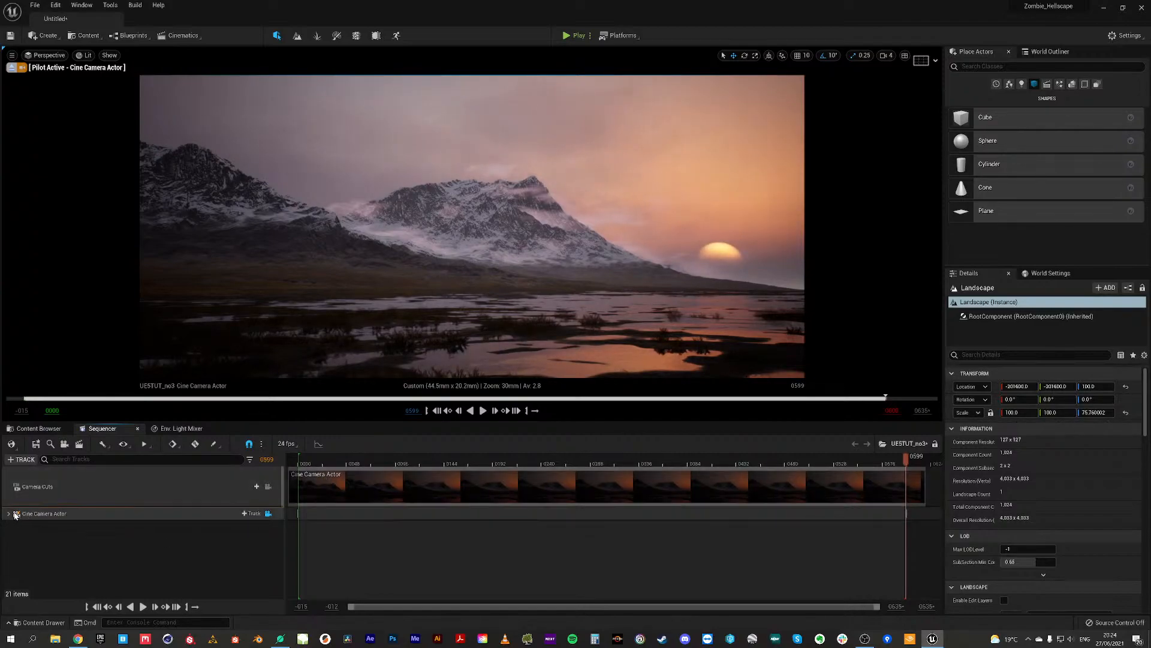
left_click(429, 237)
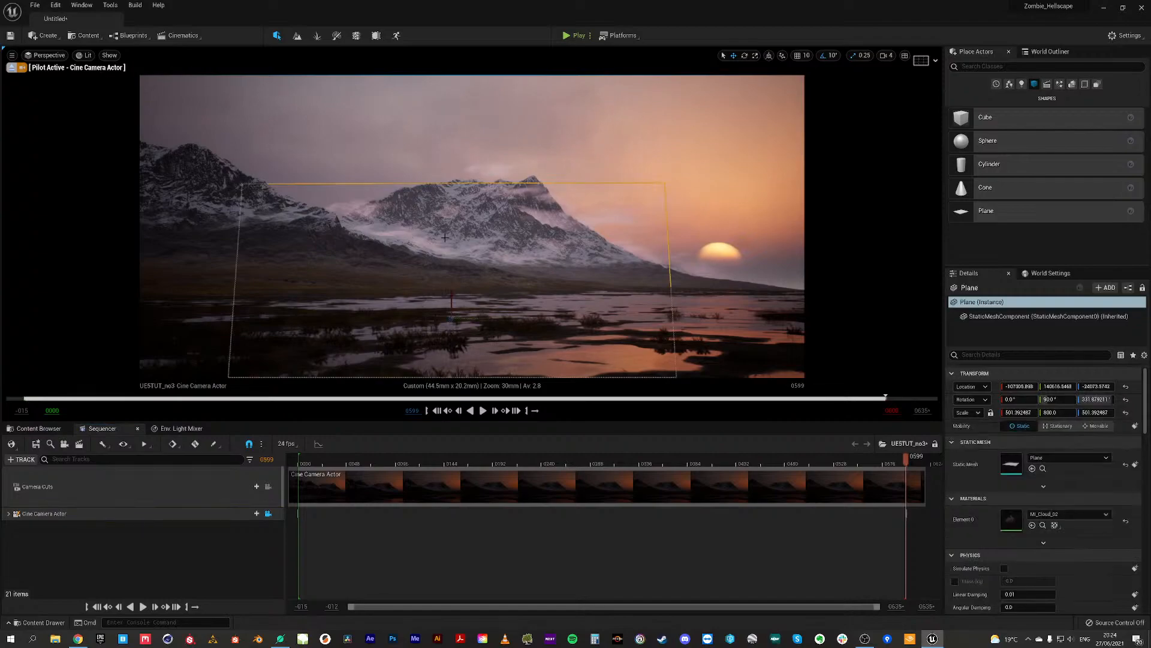
left_click(1050, 52)
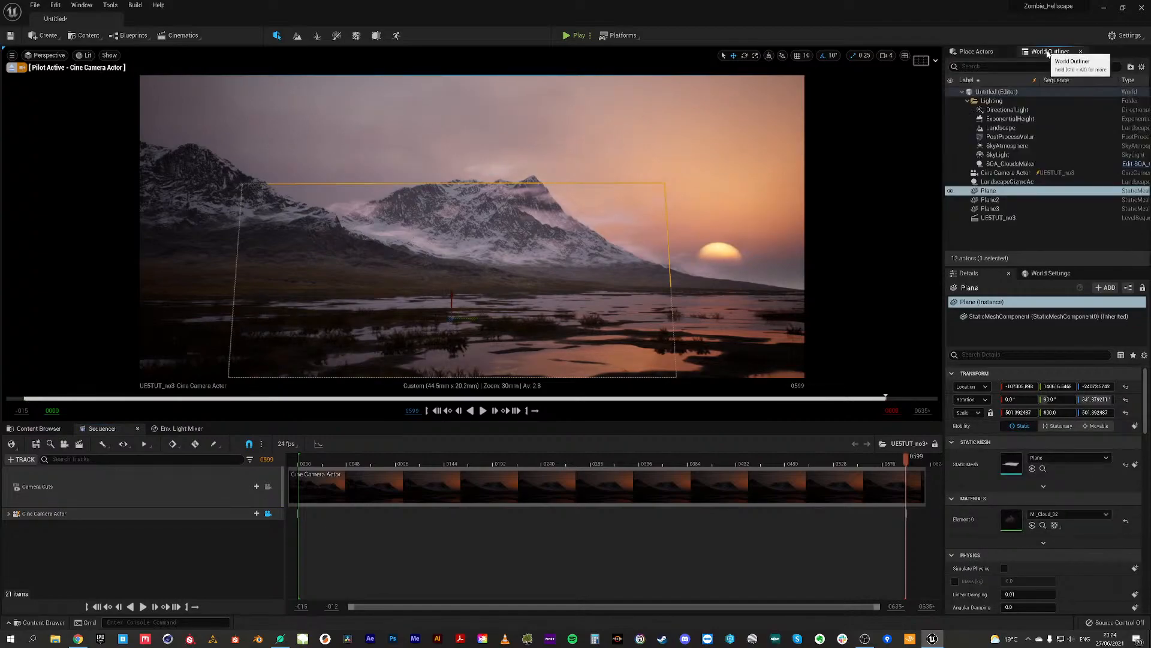
left_click(990, 200, "ctrl")
left_click(990, 208, "ctrl")
left_click_drag(950, 209, 153, 556)
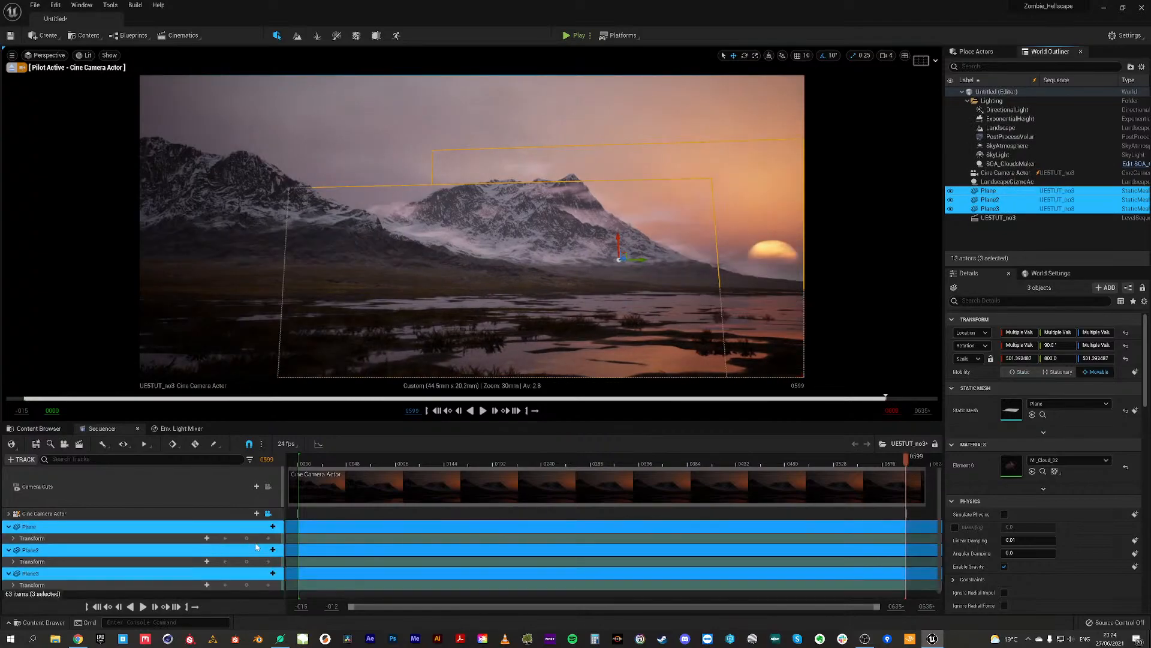
Step: Compare the shot's first and last frames and key the Transform of all three cloud planes at frame 0
left_click(486, 415)
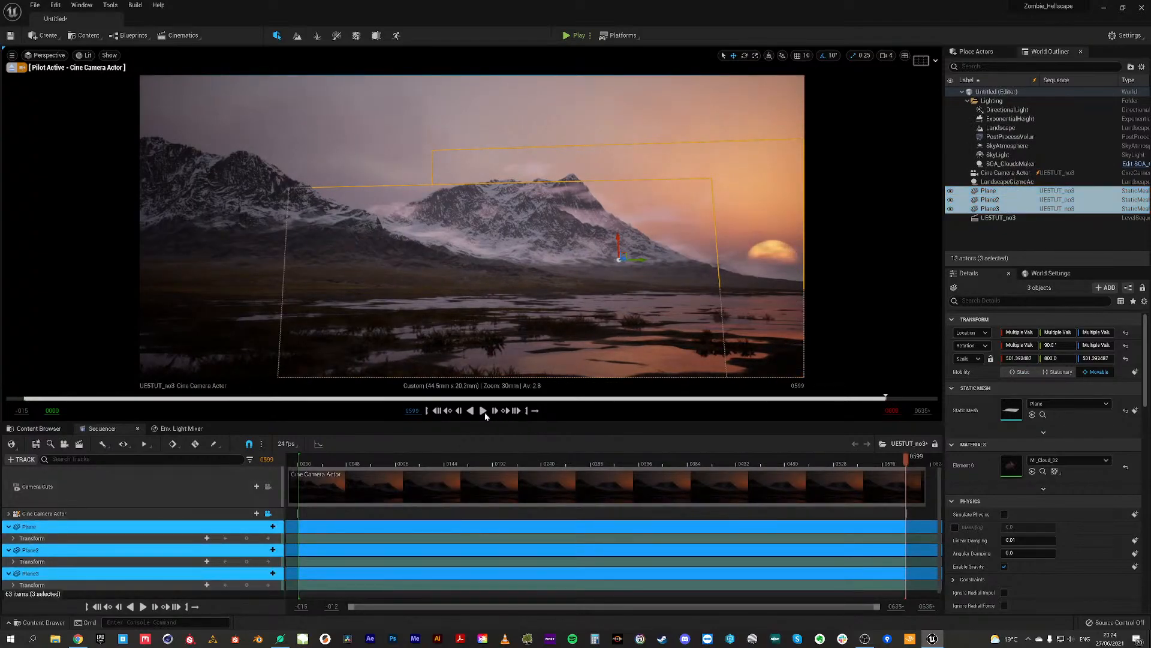
left_click(437, 411)
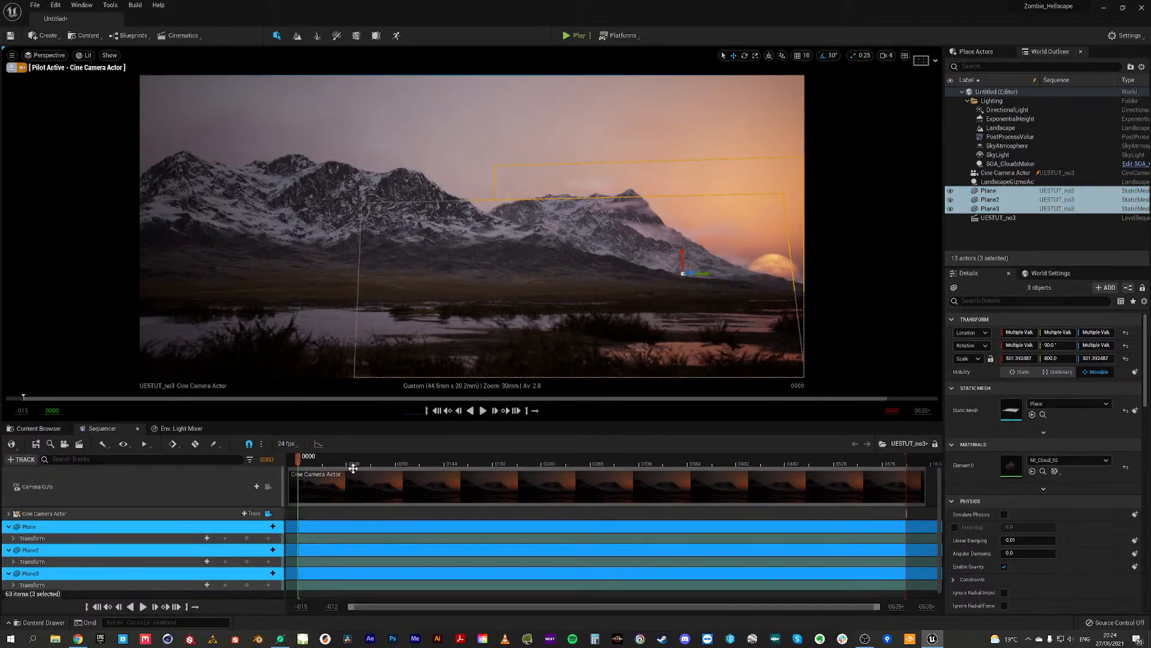
left_click(516, 411)
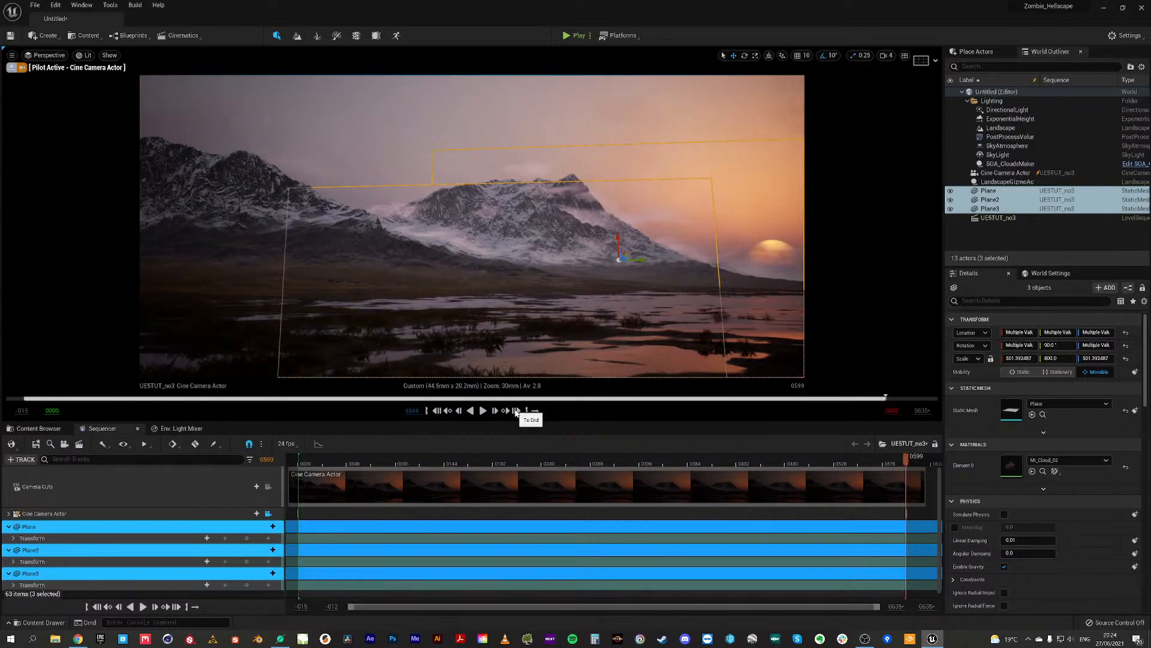
left_click(437, 411)
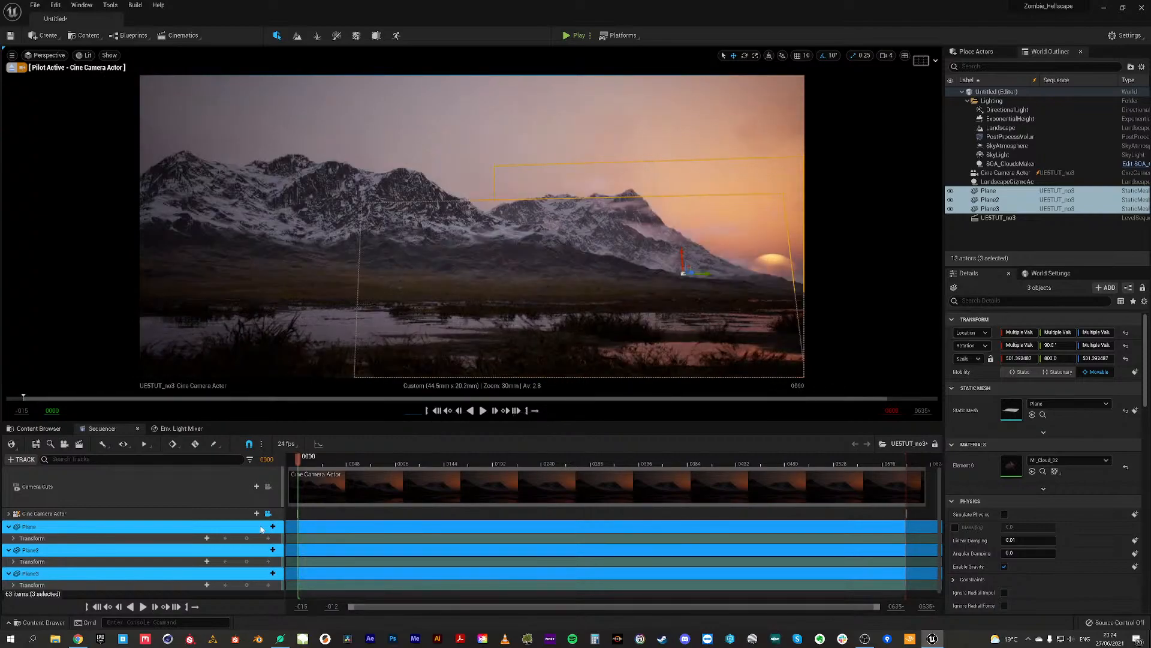
left_click(246, 562)
left_click(246, 585)
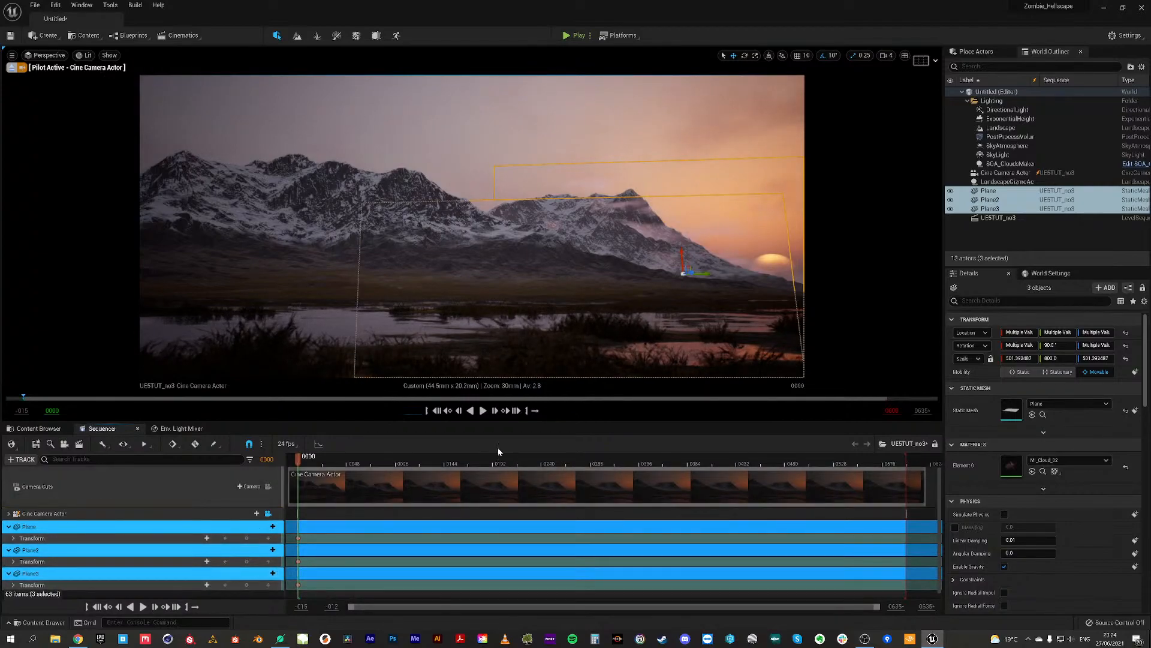
Step: Try to shift the three cloud planes sideways at frame 599 and key Plane's transform, and undo it
left_click(517, 411)
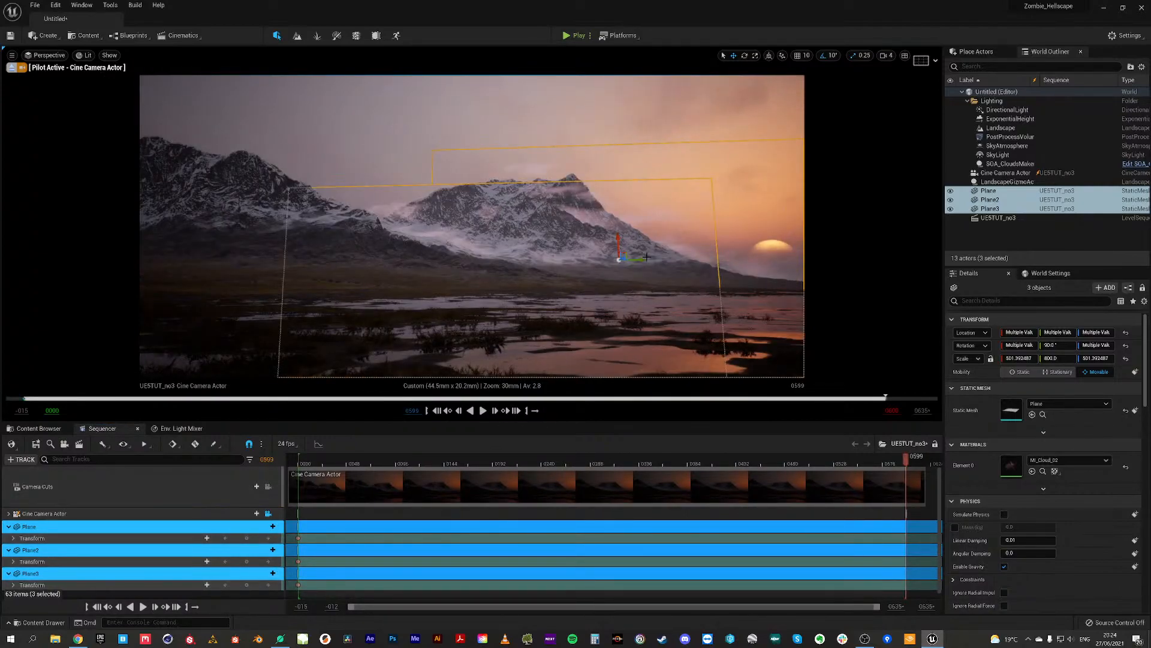
left_click_drag(642, 258, 606, 252)
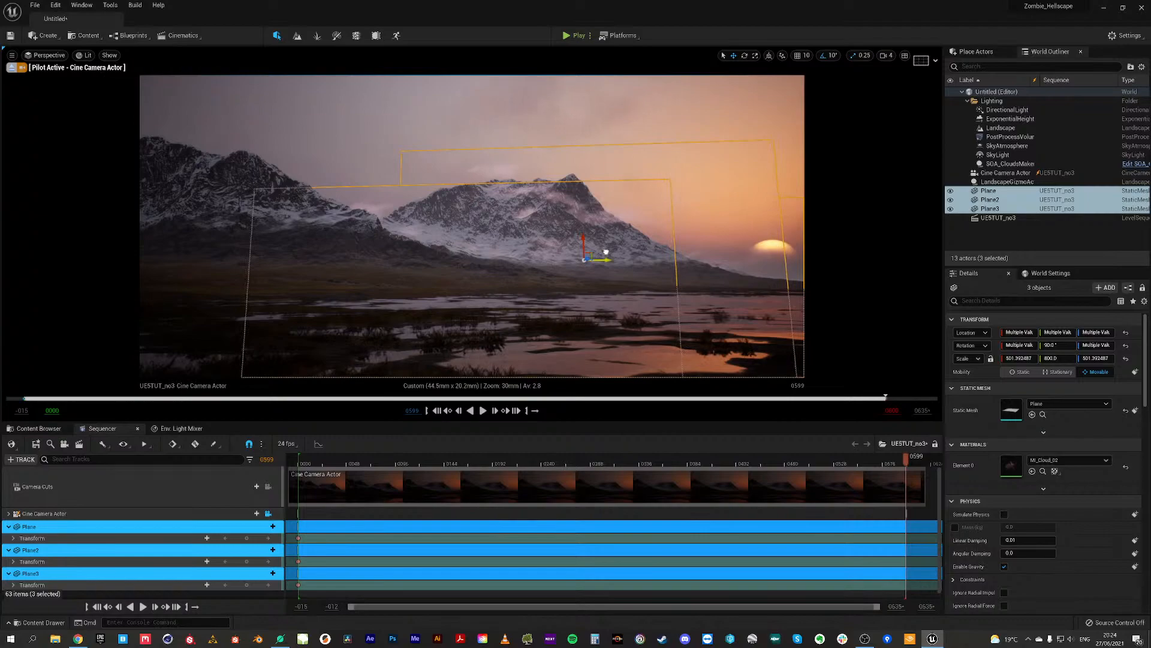
left_click(248, 541)
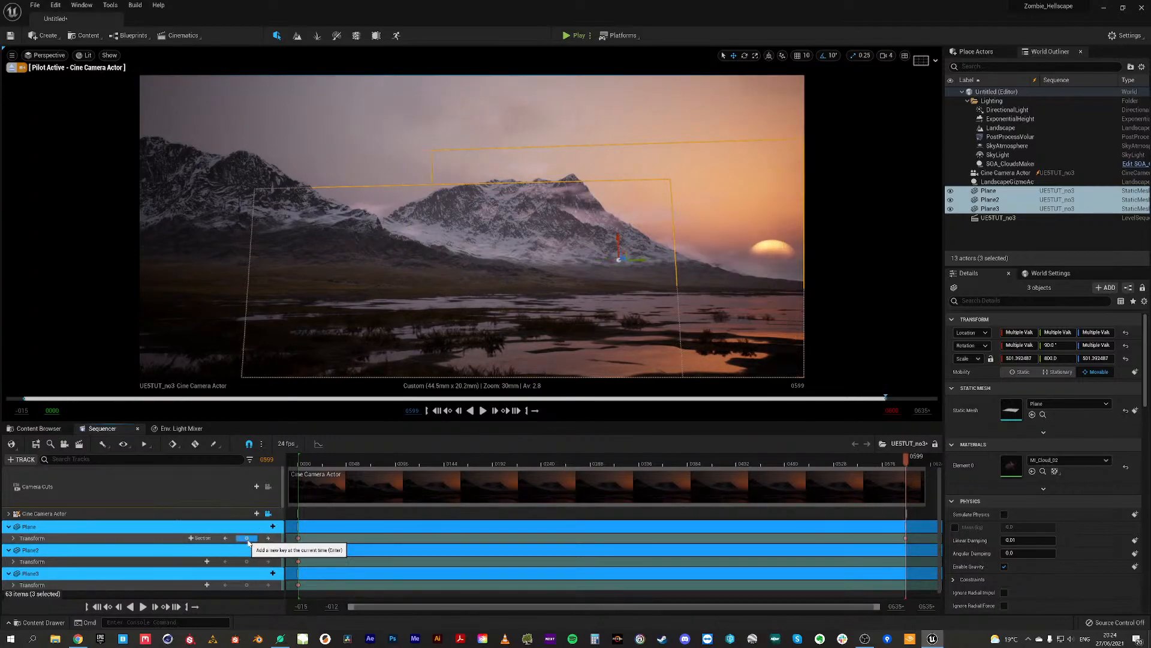
key("ctrl+z")
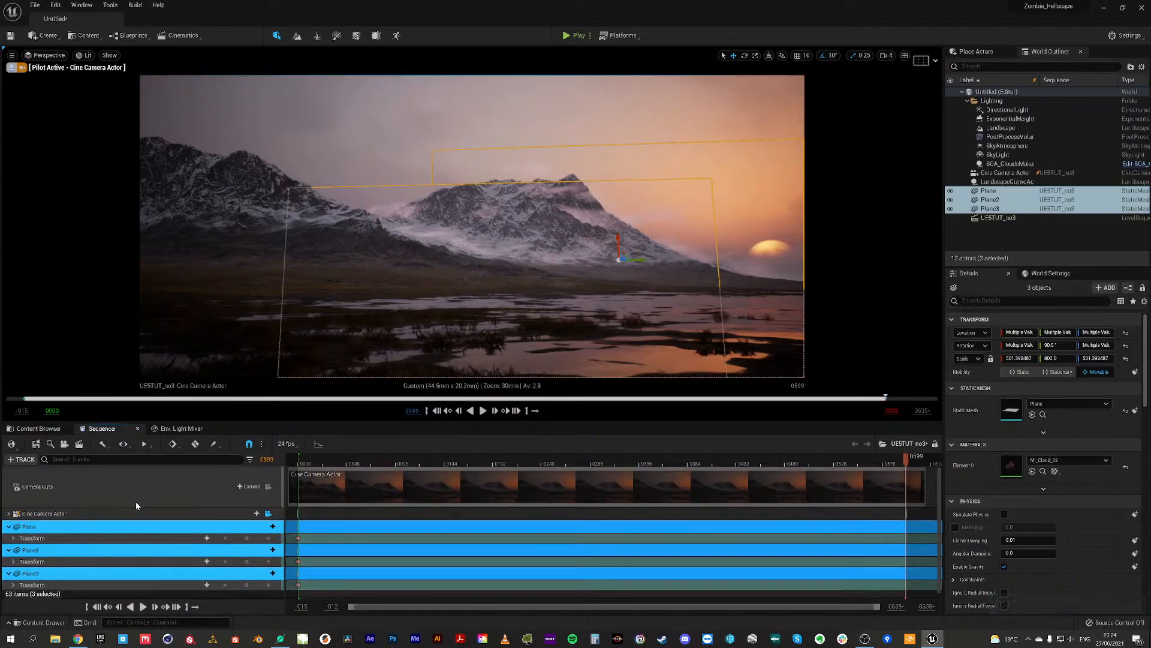
Step: Shift Plane, Plane2 and Plane3 sideways together at frame 599 and key Plane3's Transform there
left_click(132, 527)
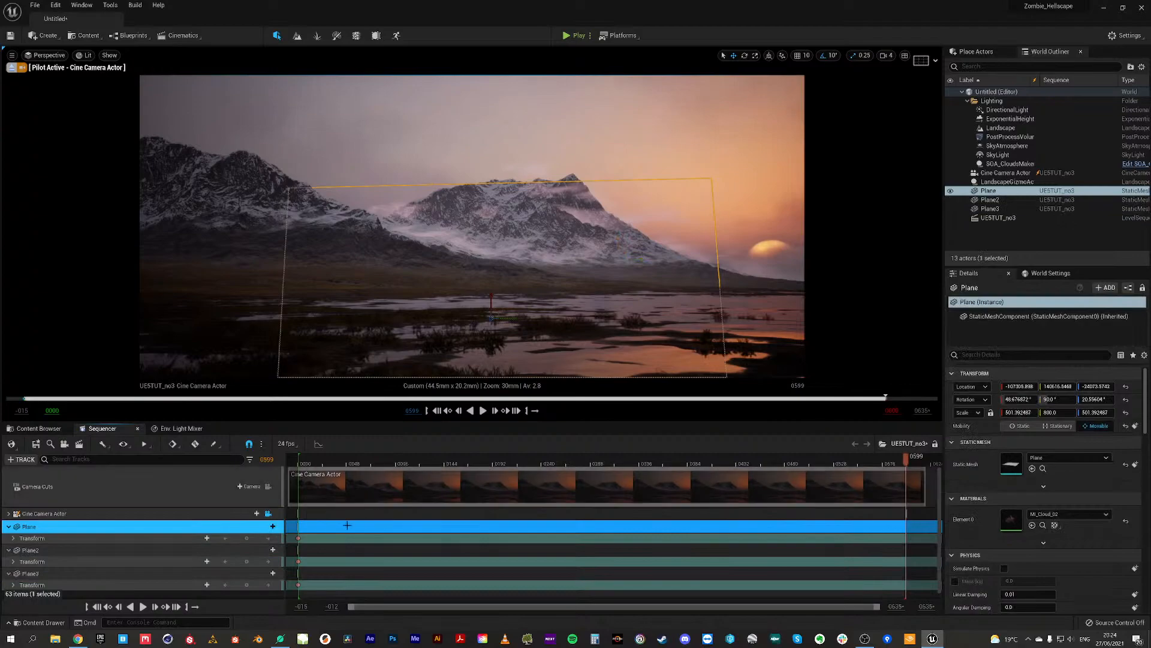
left_click(131, 552, "ctrl")
left_click(114, 576, "ctrl")
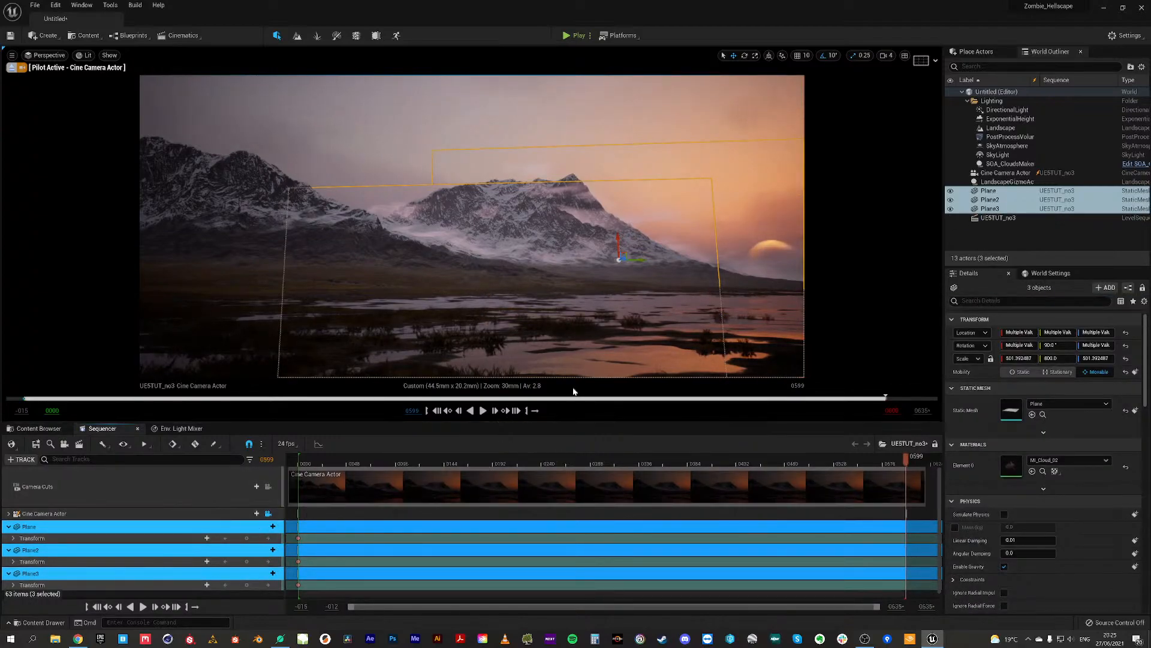
left_click(438, 411)
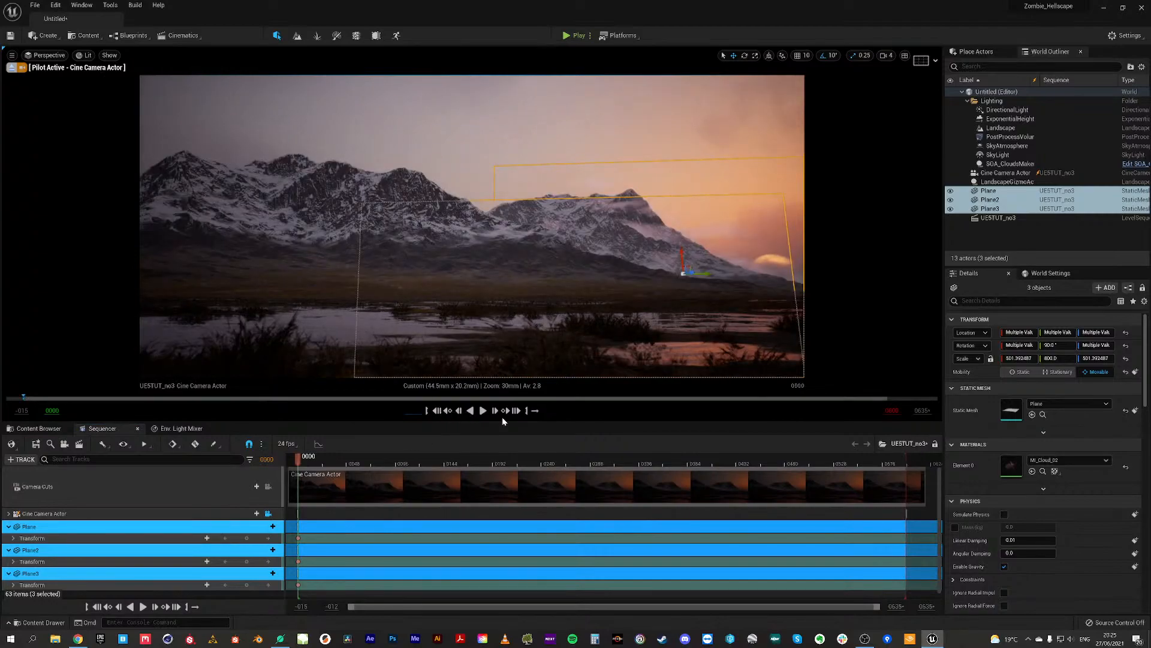
left_click(515, 410)
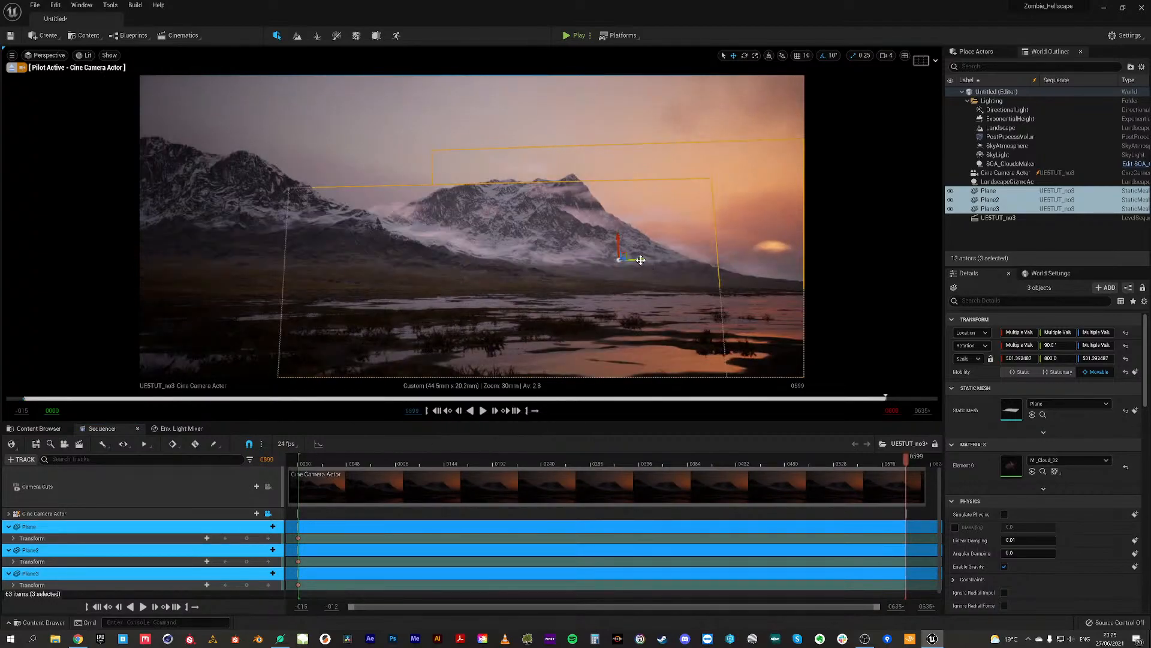
left_click_drag(641, 260, 619, 259)
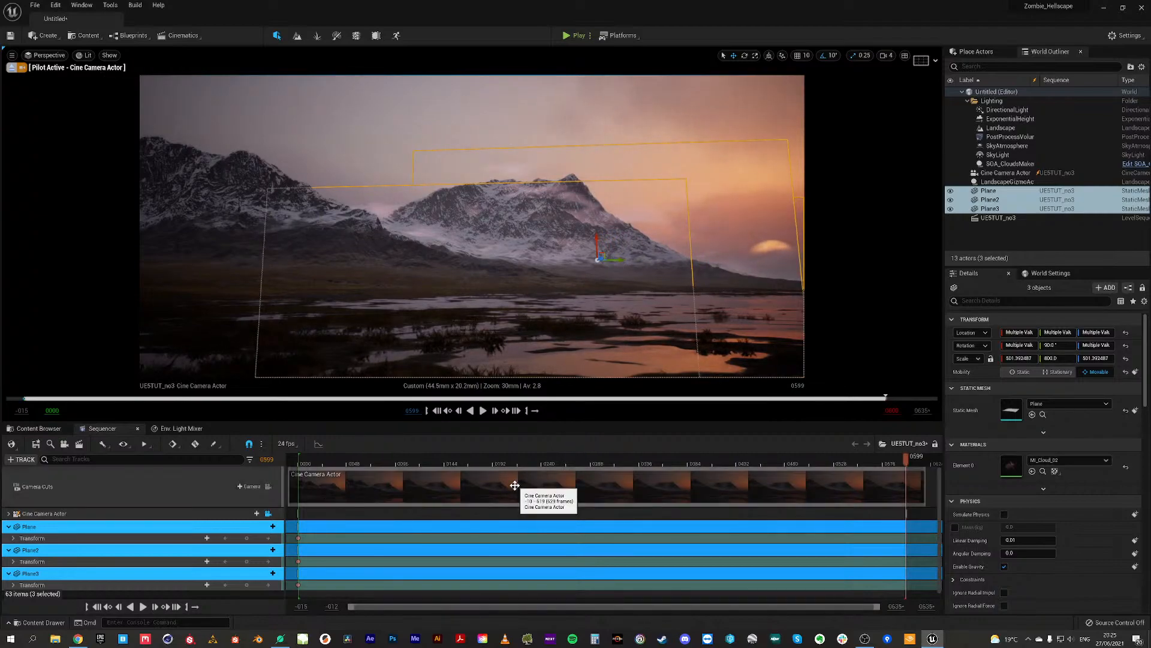
left_click(246, 585)
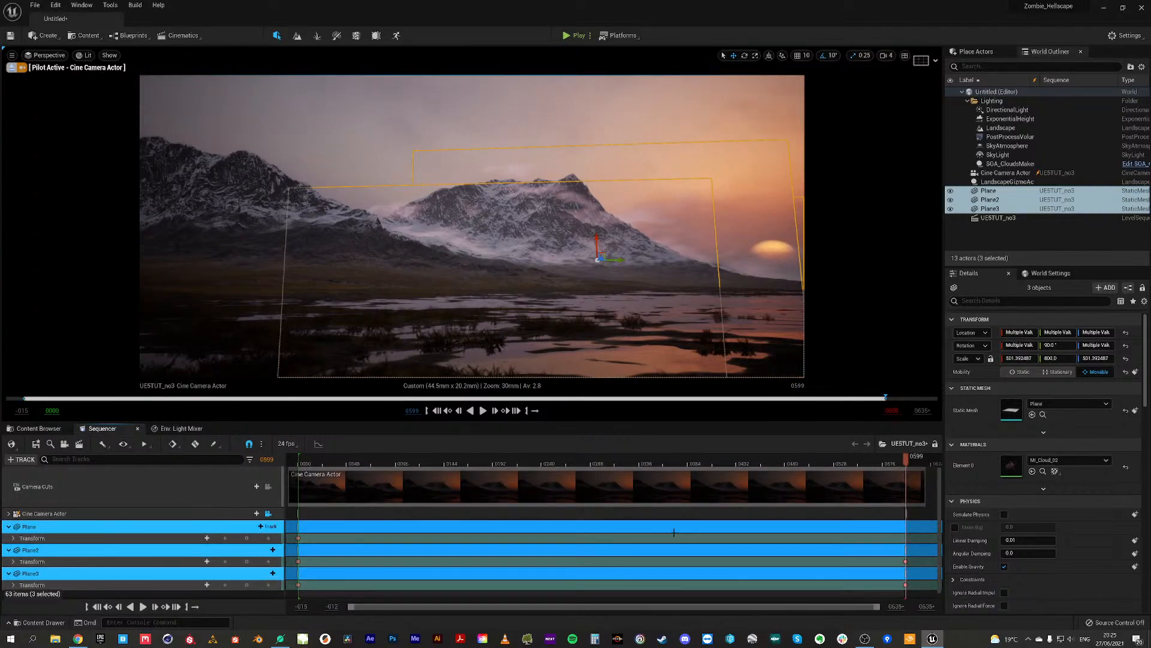
key("ctrl+z")
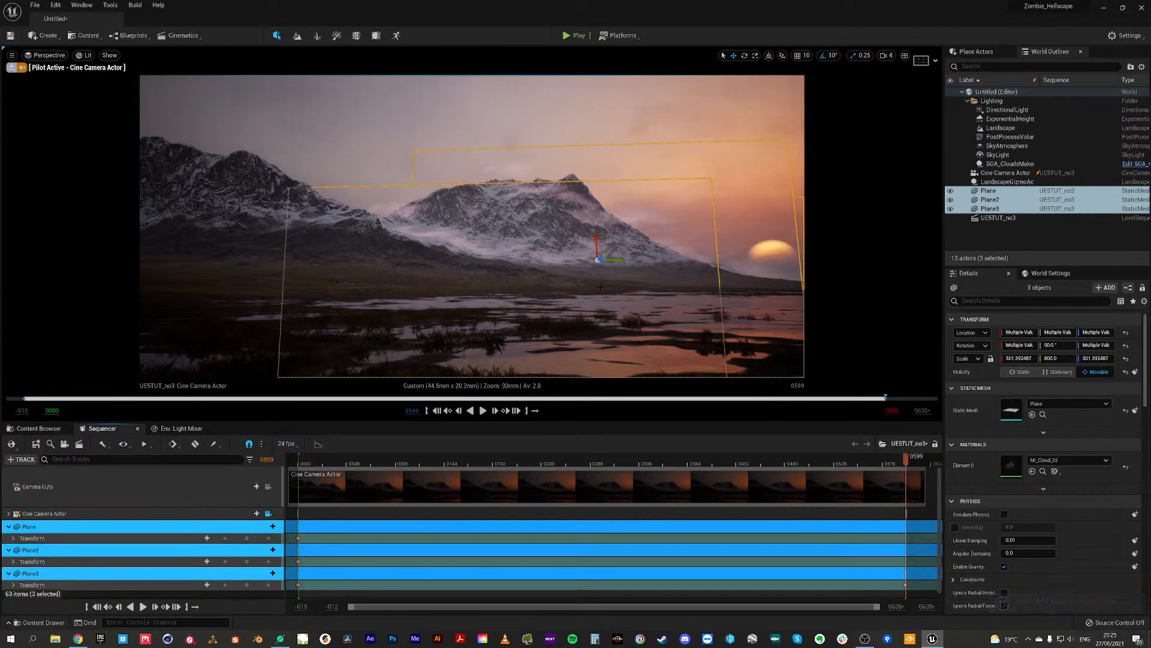
Step: Shift the cloud planes sideways again at frame 599 and key Plane2's Transform
mouse_move(906, 458)
left_mouse_down()
mouse_move(848, 457)
mouse_move(901, 459)
left_mouse_up()
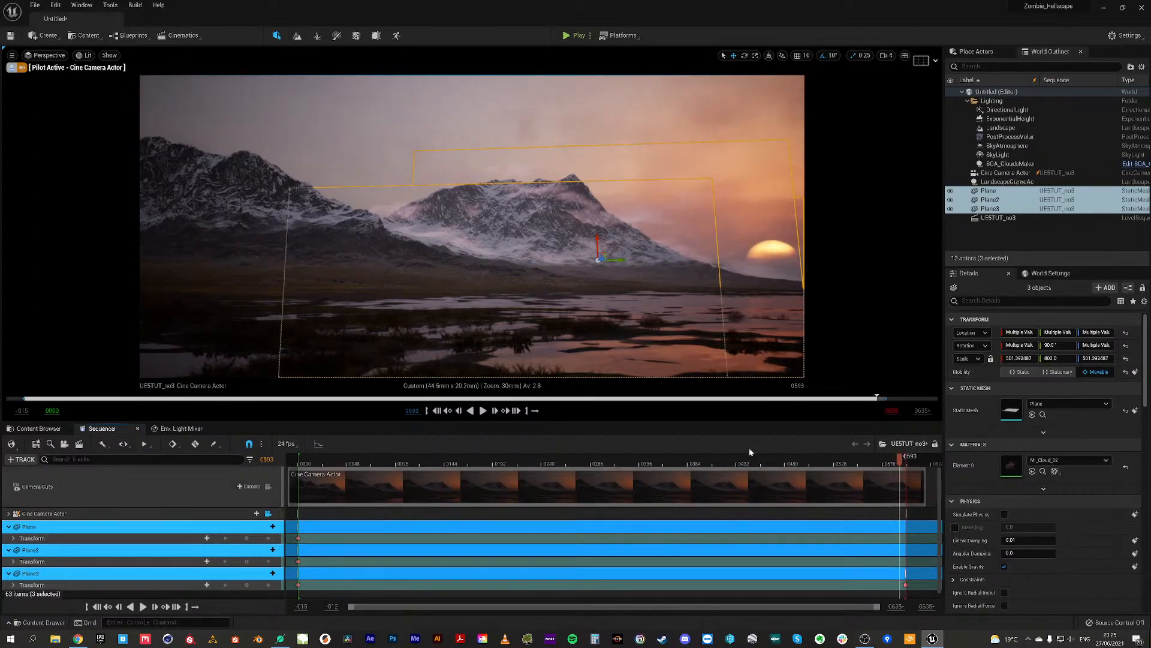
left_click(517, 412)
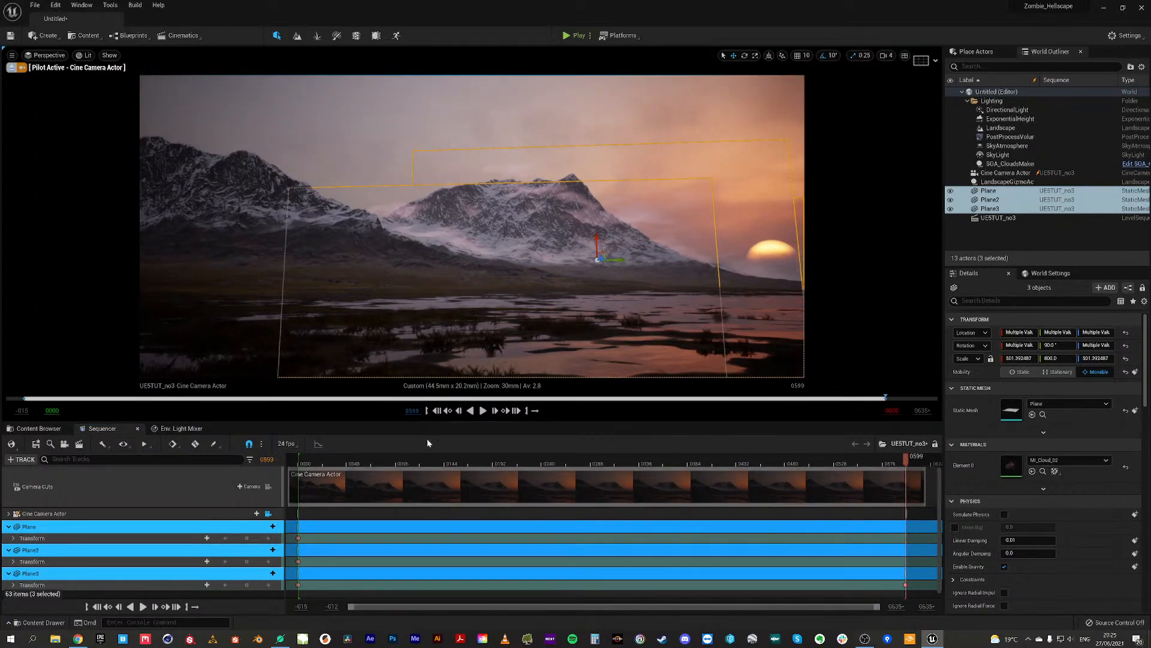
left_click_drag(619, 260, 595, 262)
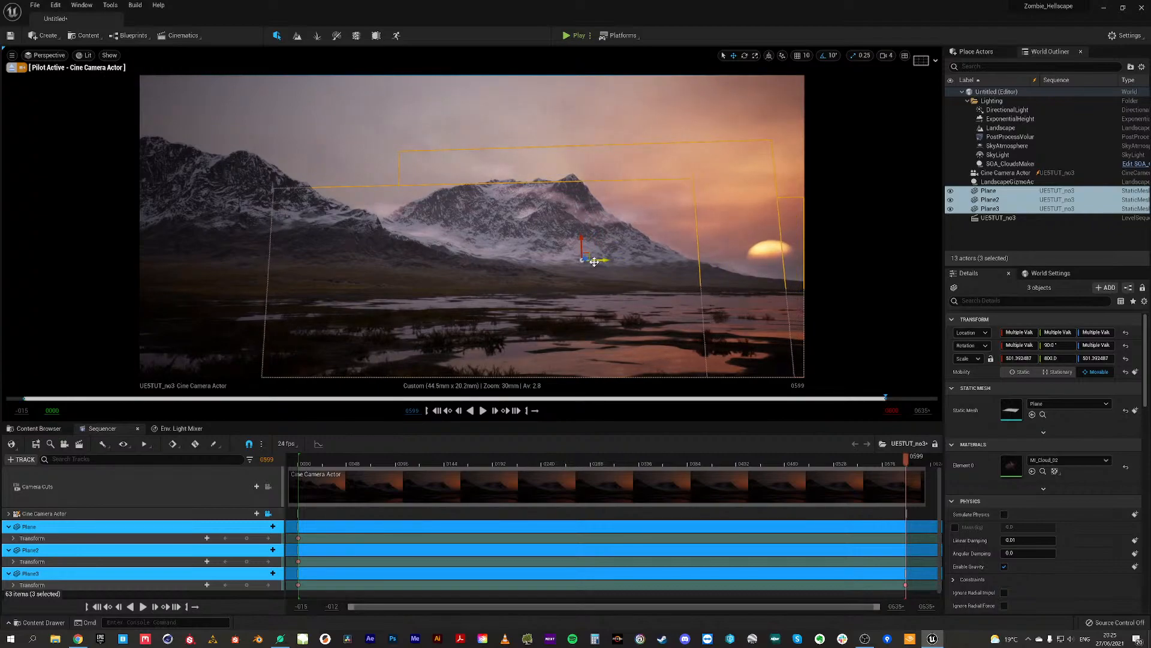
left_click(247, 561)
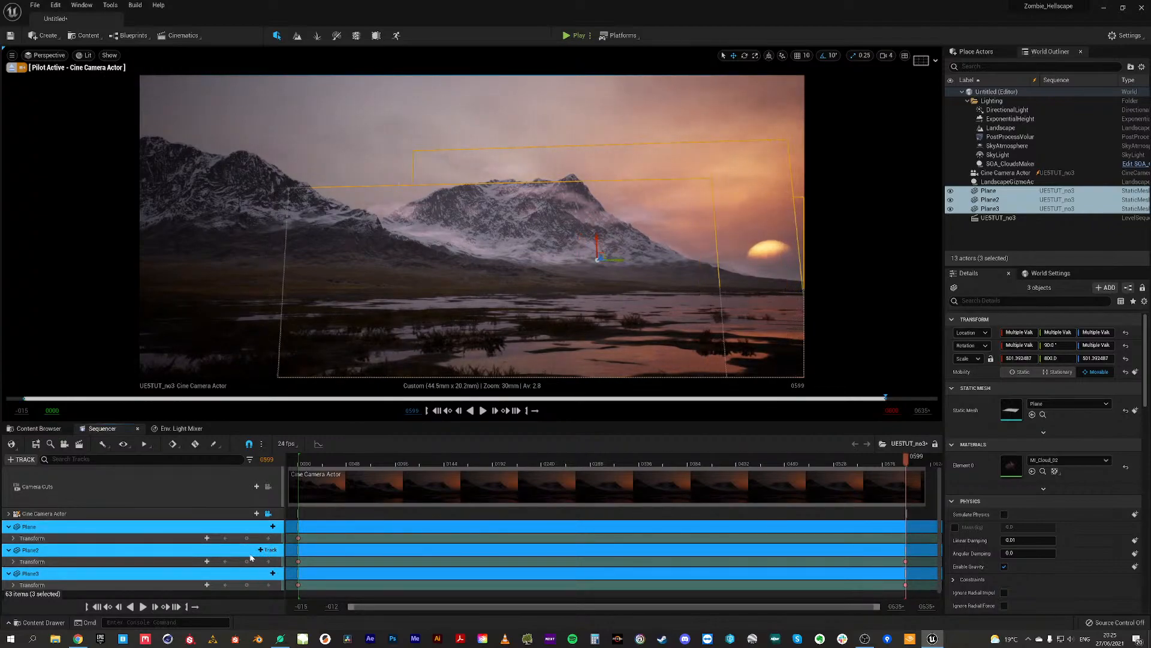
Step: Select only Plane, shift it sideways at frame 599 and key its Transform
left_click(130, 498)
left_click(98, 527)
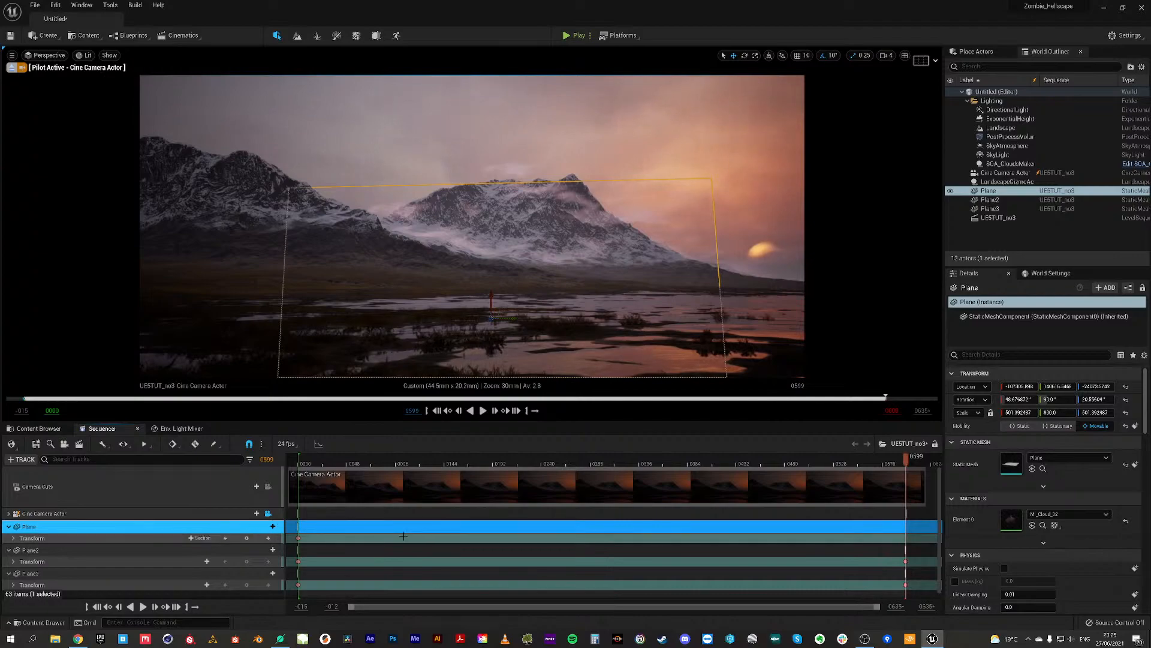
left_click_drag(512, 318, 491, 316)
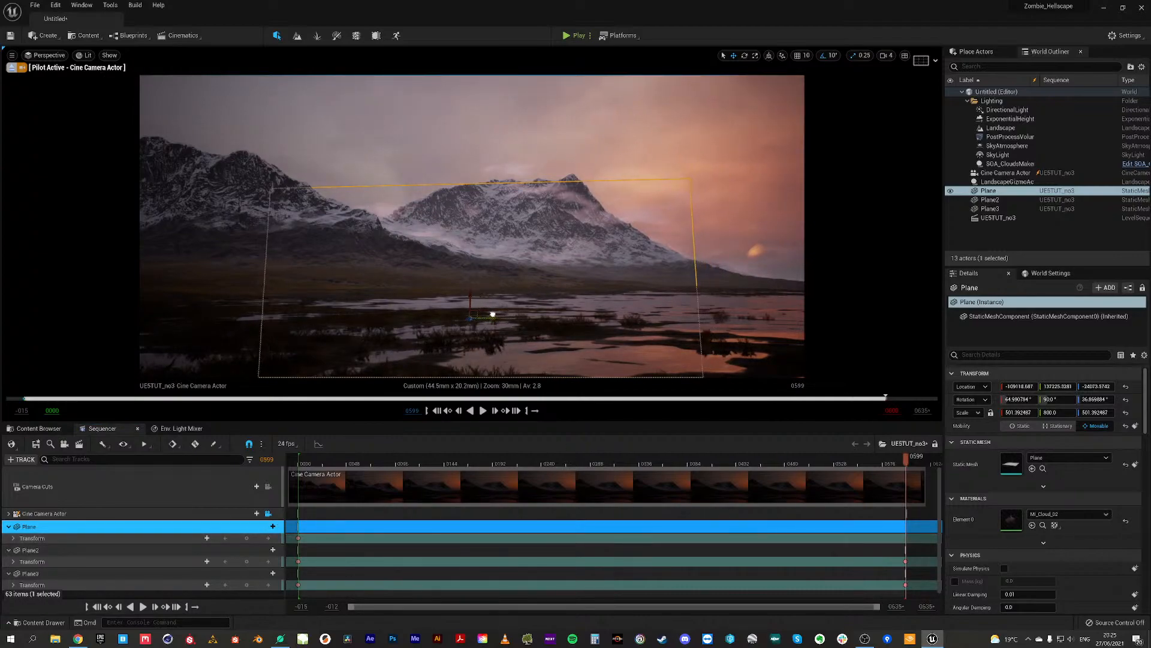
left_click(246, 538)
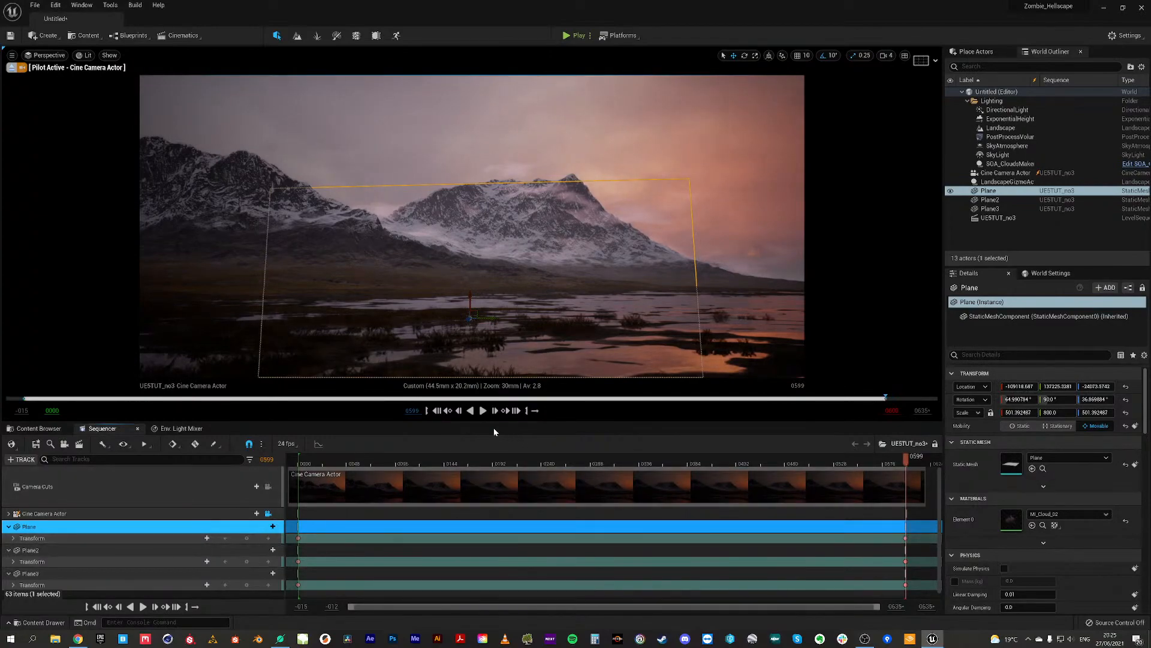
Step: Scrub and play the shot from its first to its last frame to examine the cloud planes' movement
left_click_drag(739, 462, 547, 458)
left_click_drag(648, 464, 758, 461)
left_click(397, 289)
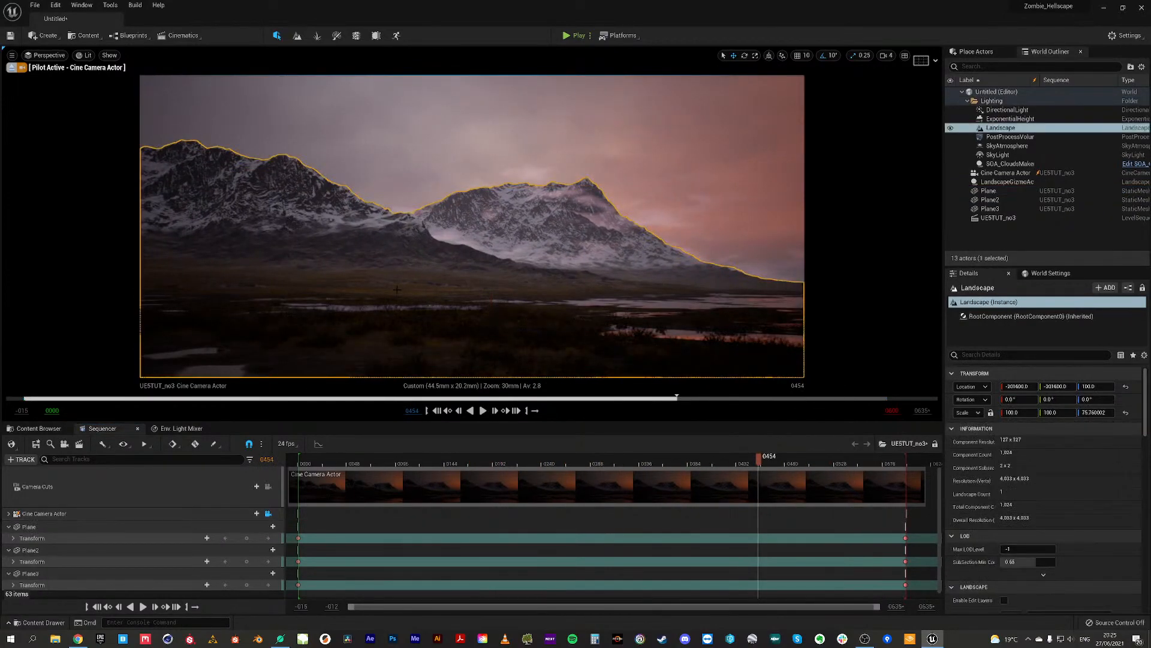
left_click(437, 411)
left_click(483, 411)
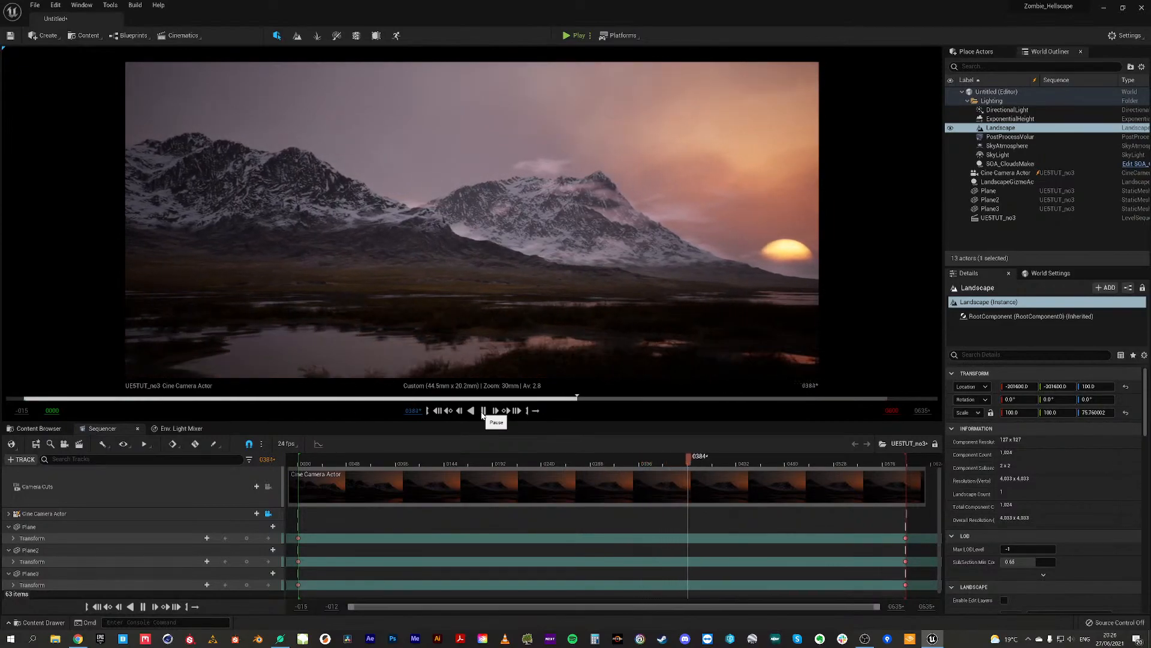
left_click(484, 410)
left_click_drag(723, 458, 898, 463)
left_click(514, 417)
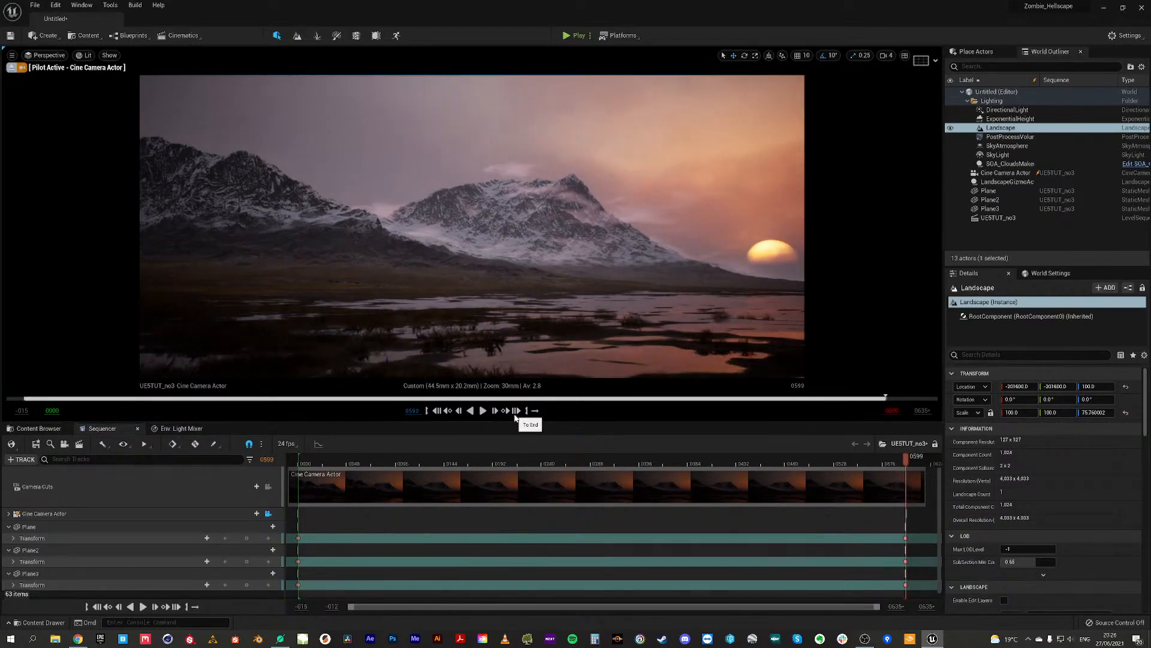
Step: Enlarge the viewport and play the shot with looping enabled
left_click_drag(581, 422, 496, 480)
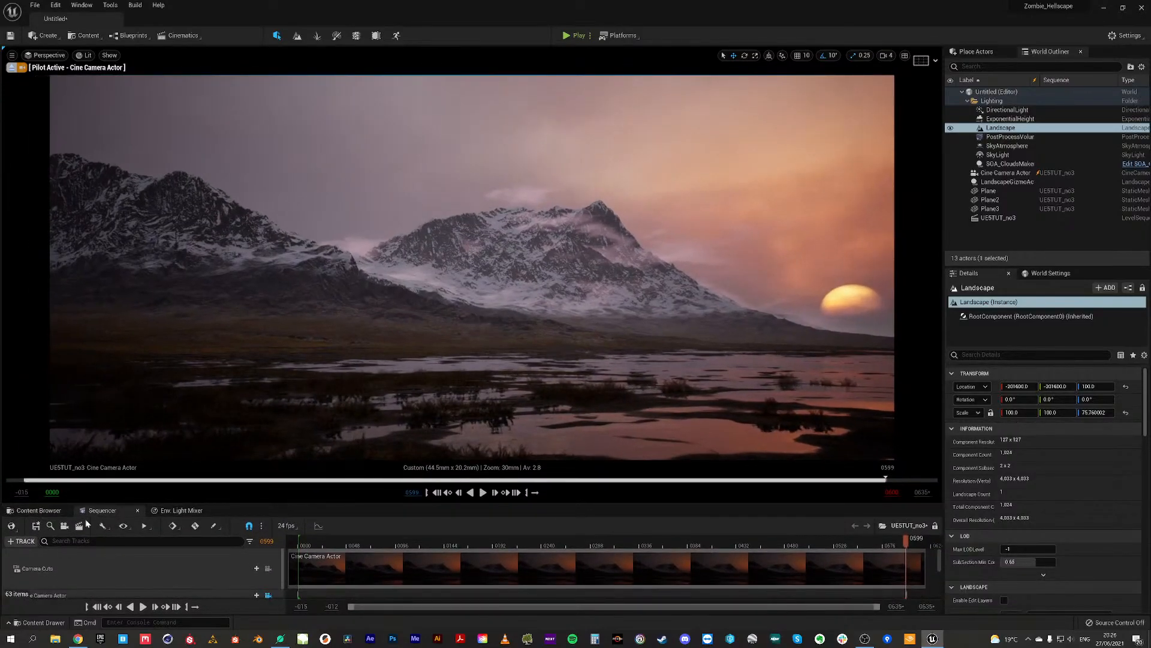
left_click(38, 511)
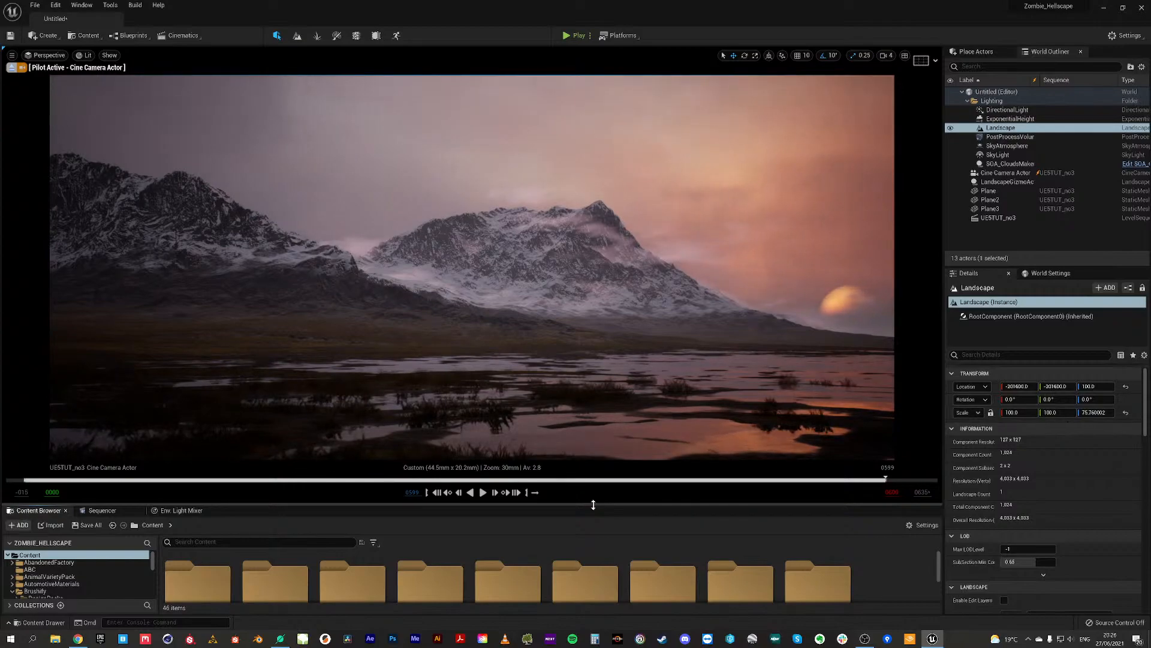
left_click(535, 493)
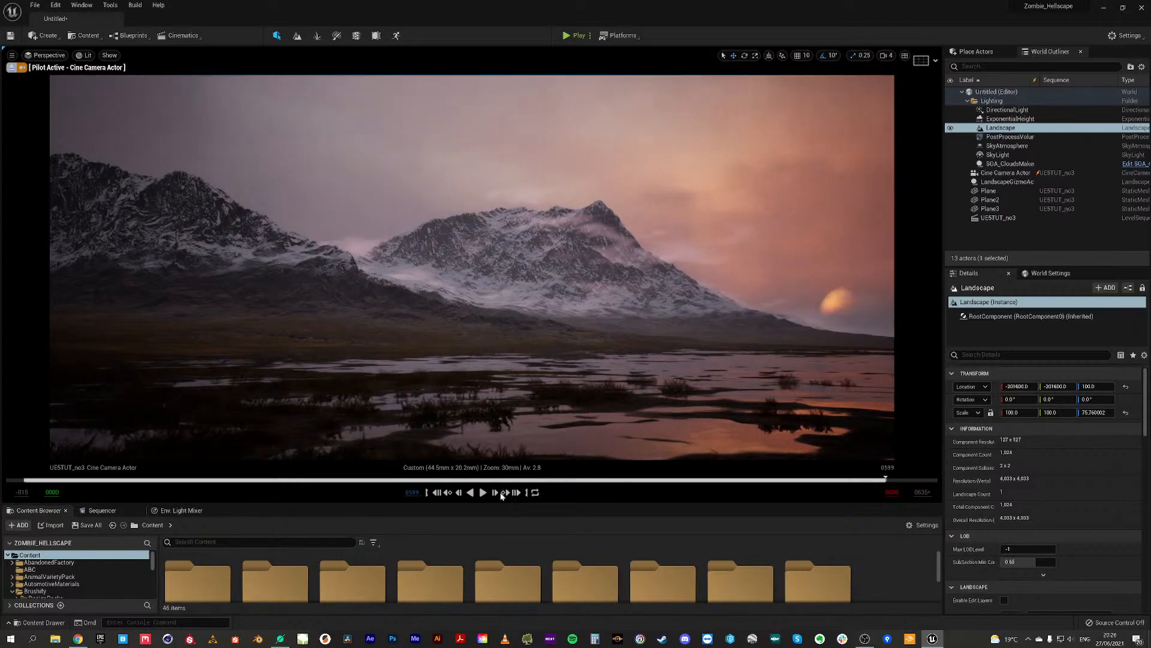
left_click(446, 492)
left_click(483, 493)
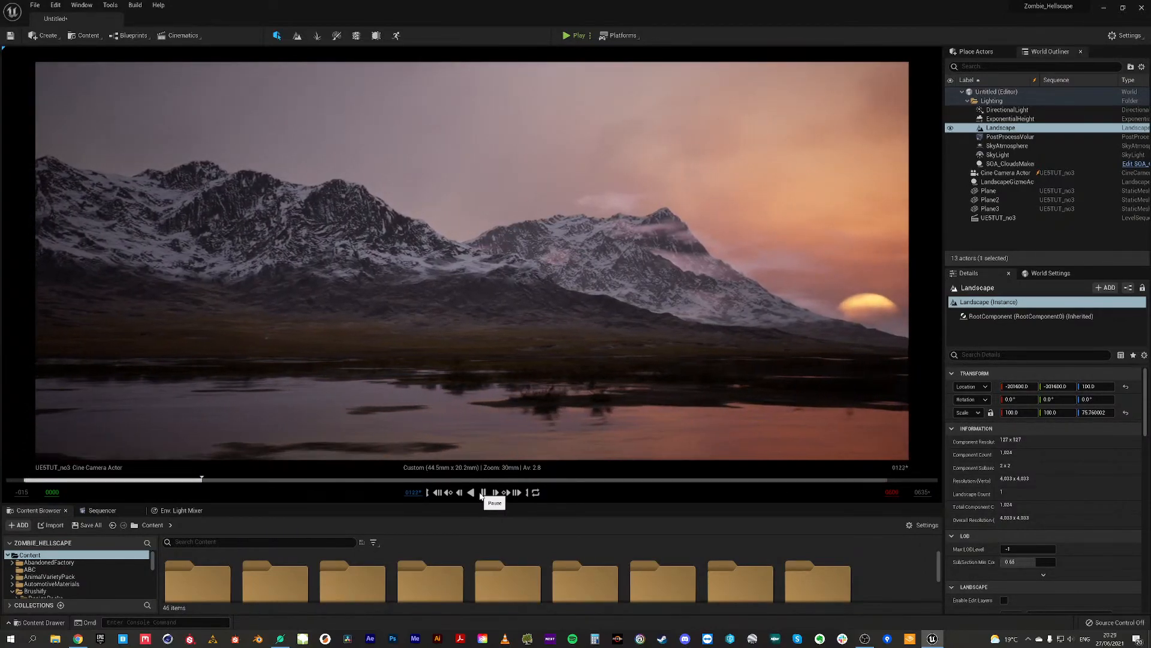
left_click(483, 493)
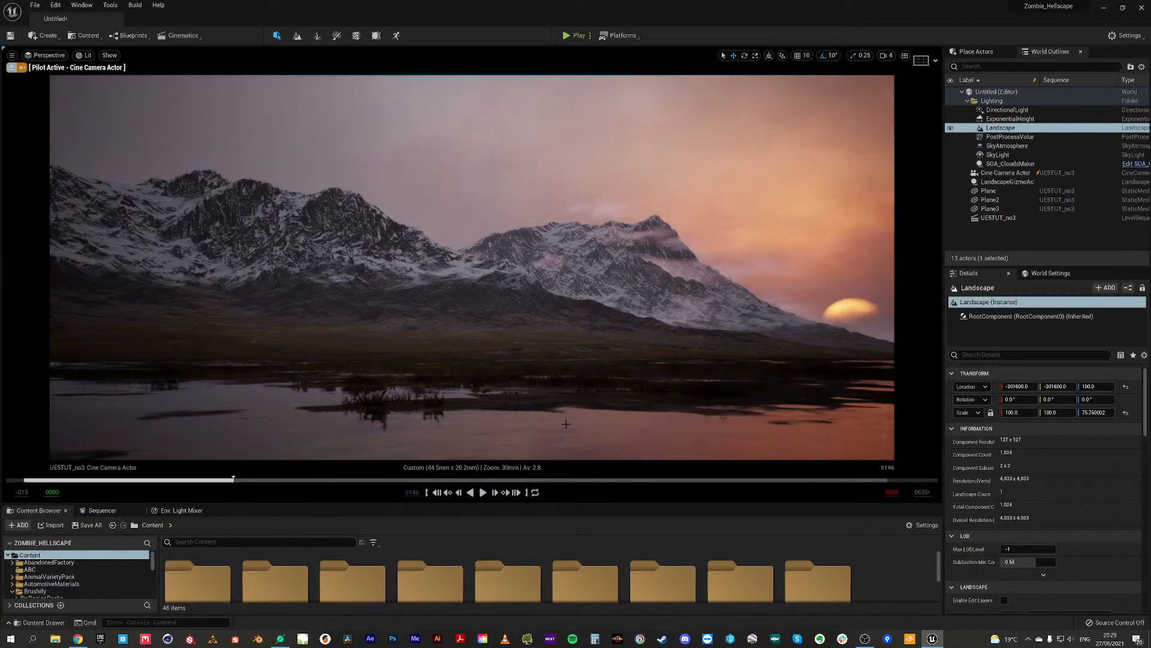
Step: Set the level's GameMode Override to ThirdPersonGameMode in the World Settings
left_click(976, 54)
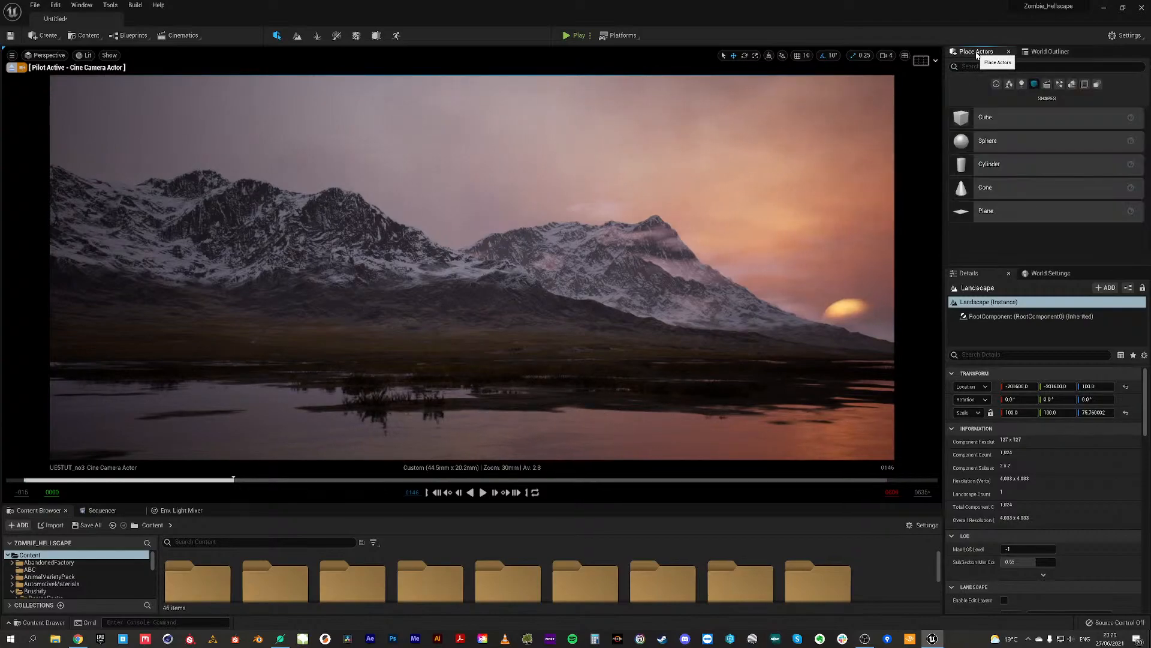
left_click_drag(617, 504, 618, 486)
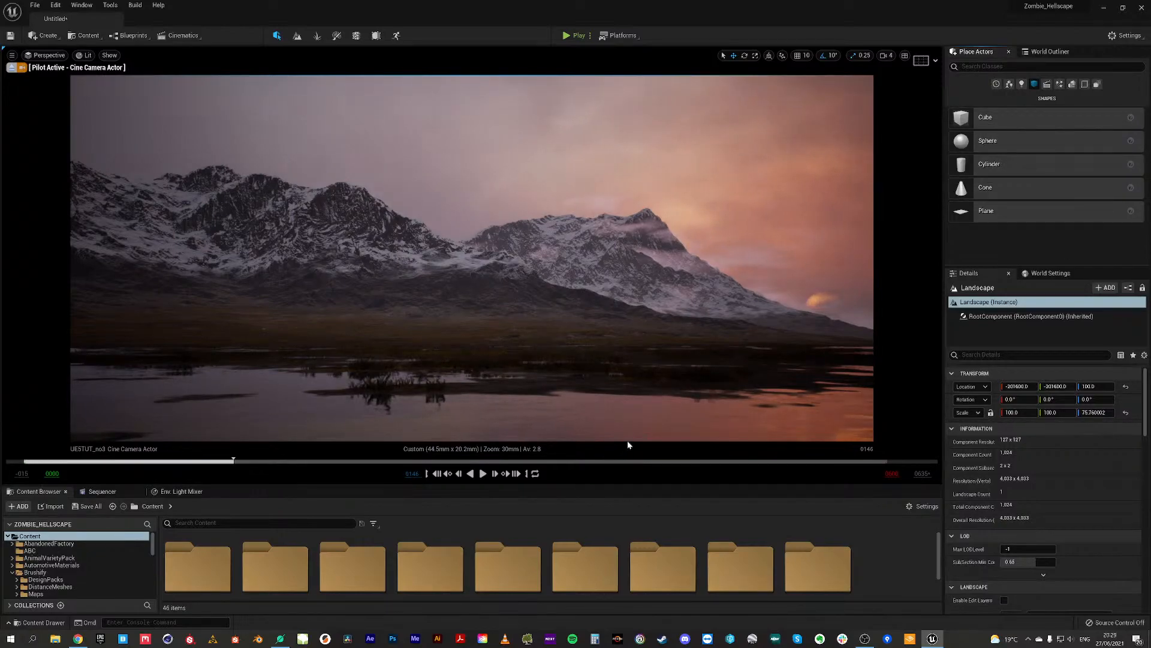
left_click(1051, 274)
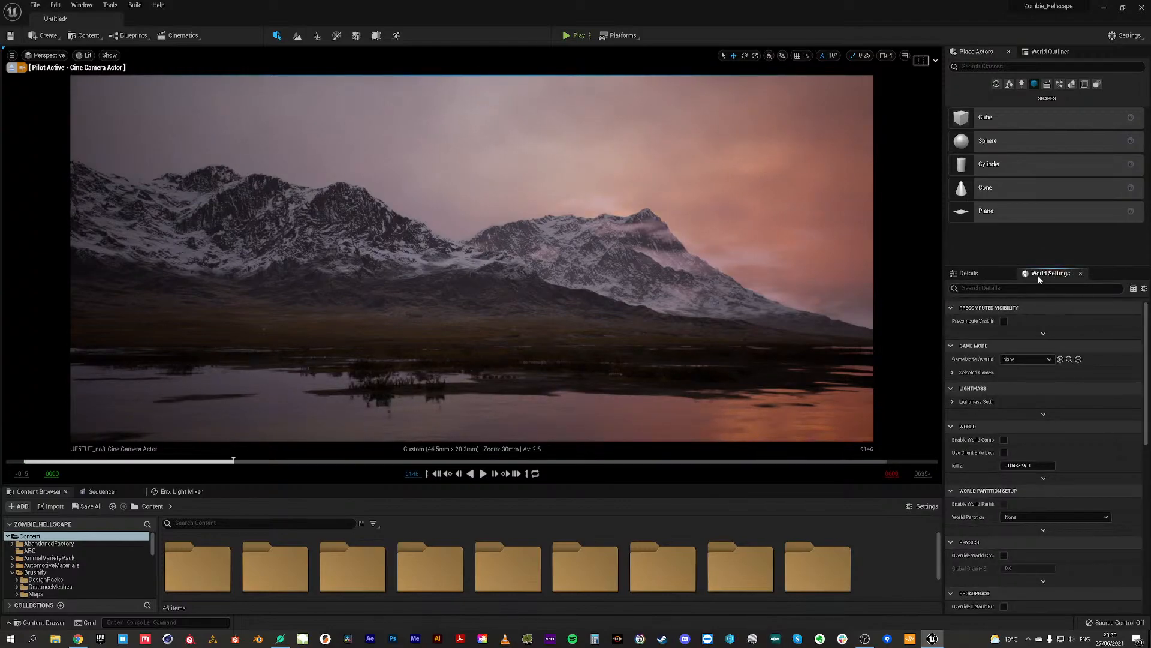
left_click(700, 228)
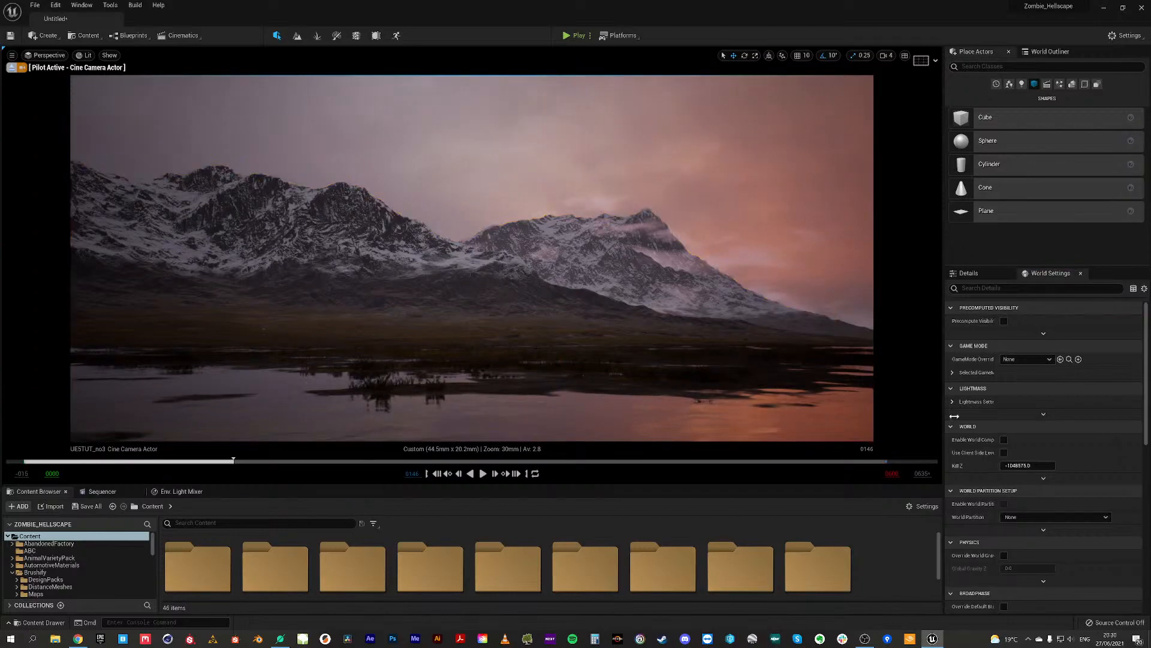
left_click(1021, 360)
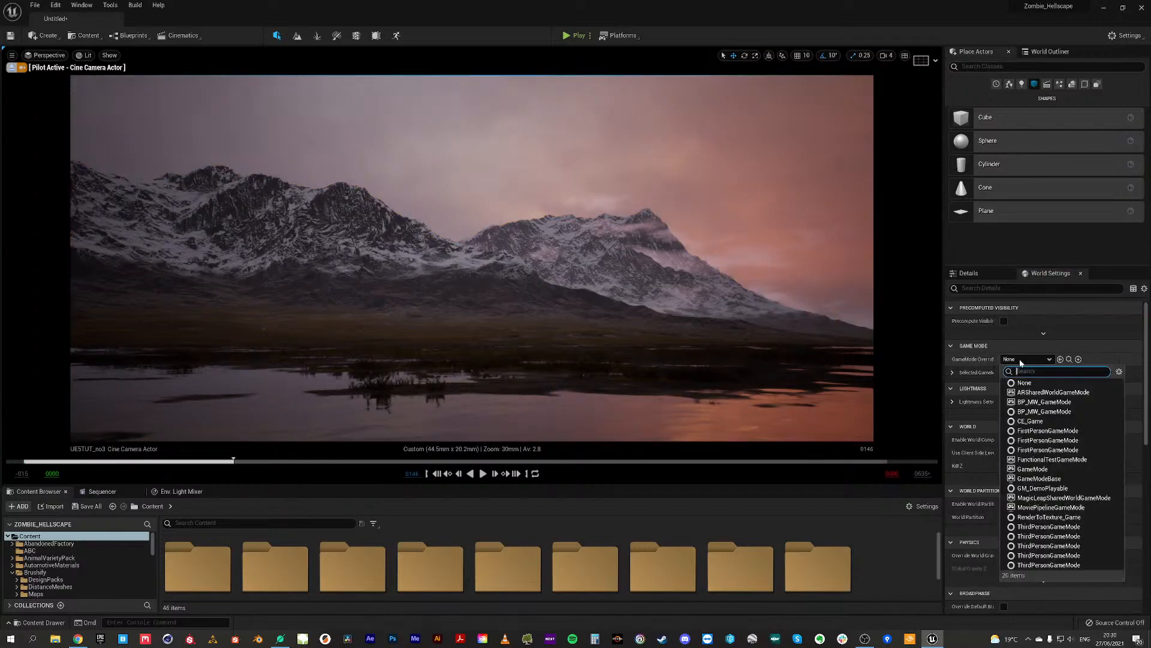
left_click(1048, 536)
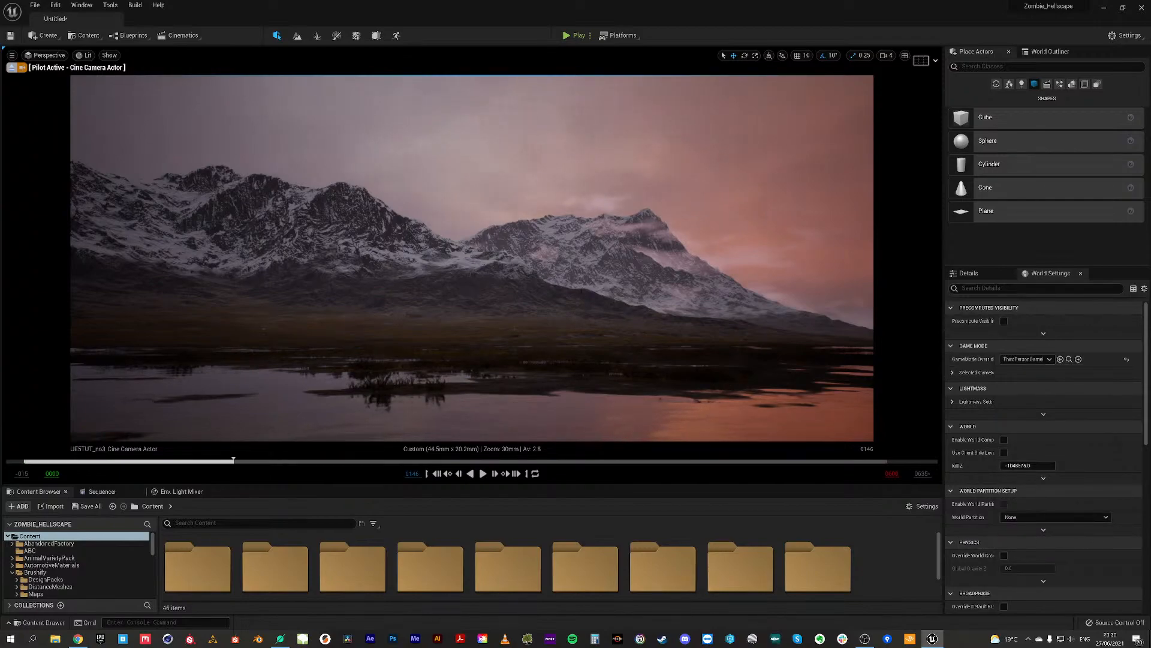
Step: Raise the piloted camera slightly above the water and turn on the viewport's FPS display
middle_click_drag(683, 188, 684, 173)
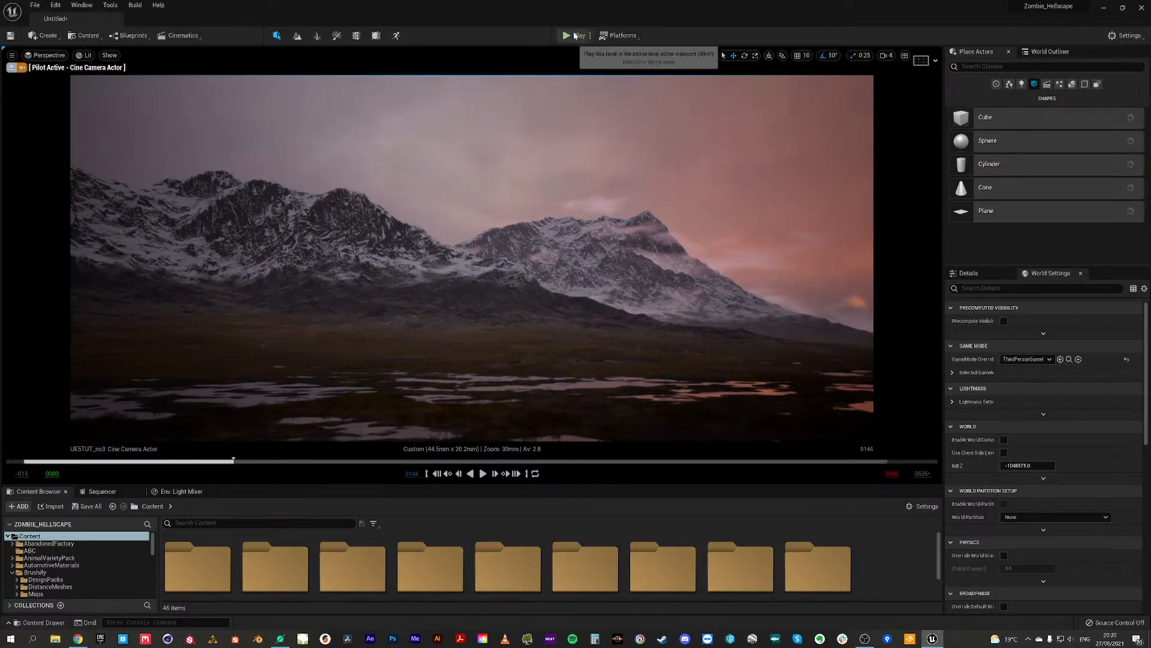
left_click(508, 247)
key("ctrl+shift+h")
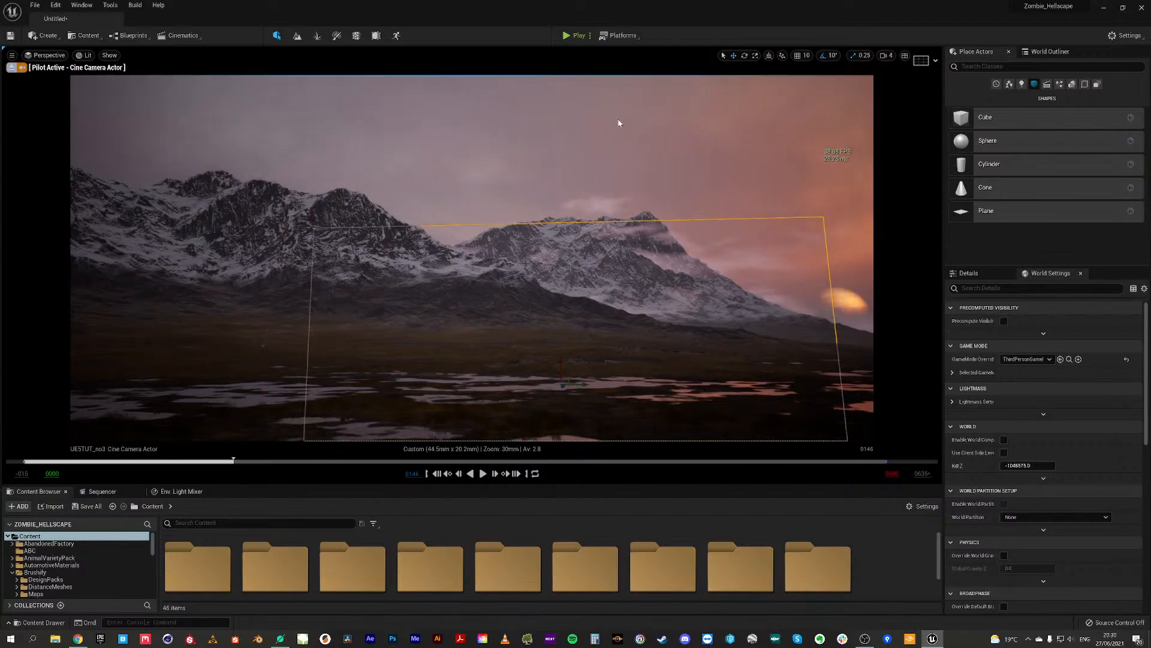
Step: Play the level and run the third-person character through the landscape, ending the session and returning to the Sequencer
left_click(576, 35)
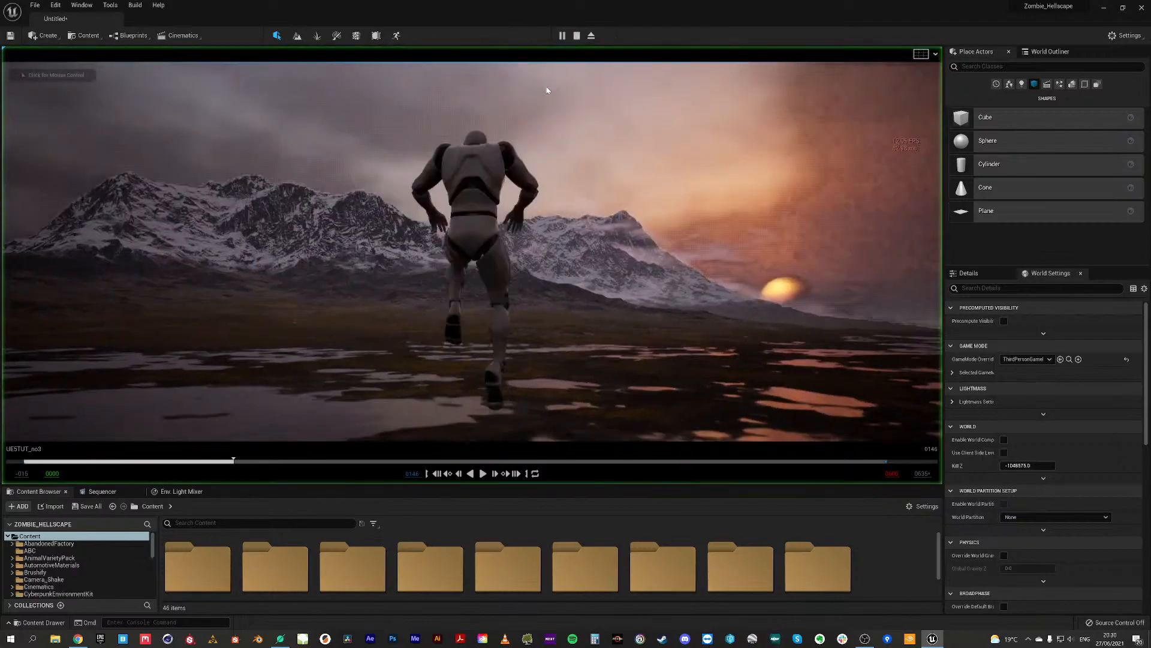
left_click(525, 119)
key("w")
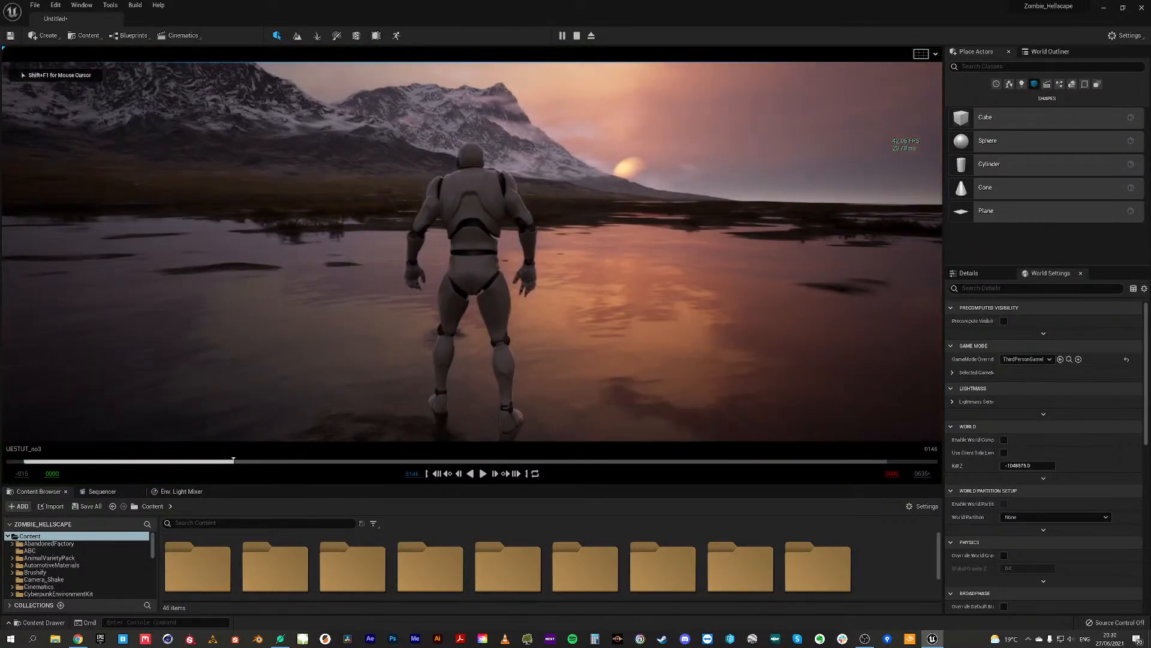
key("a")
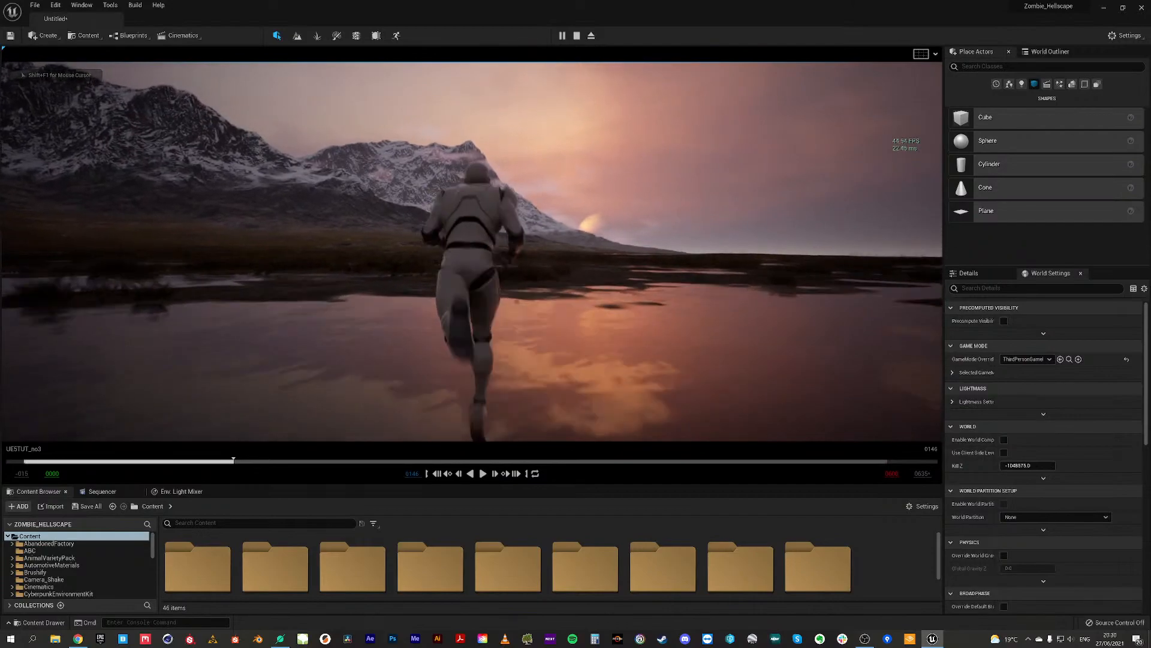
key("d")
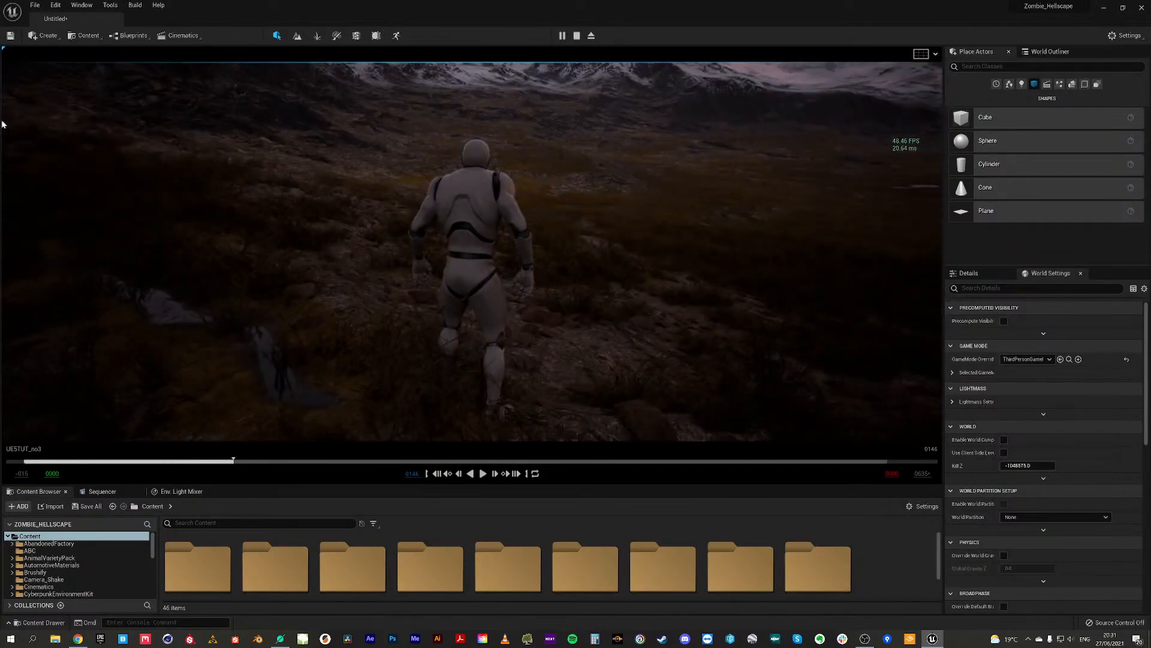
key("Escape")
left_click(103, 491)
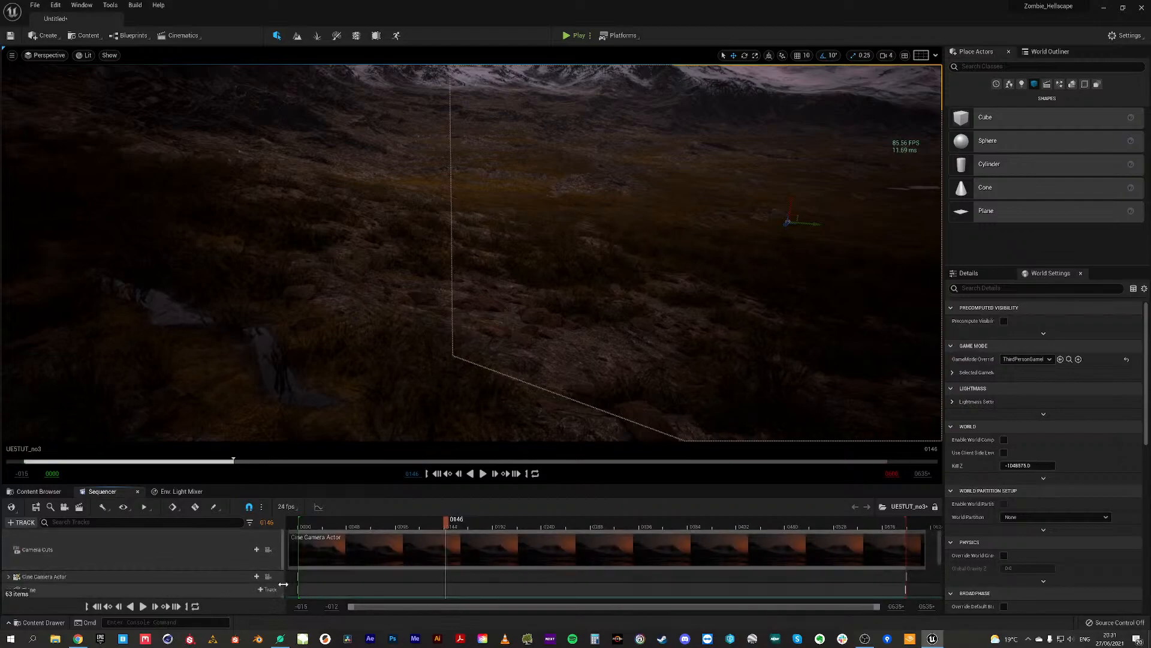
Step: Lock the viewport to the Cine Camera Actor in Game View and return the enlarged Sequencer to frame 0
left_click(268, 577)
left_click(406, 415)
key("g")
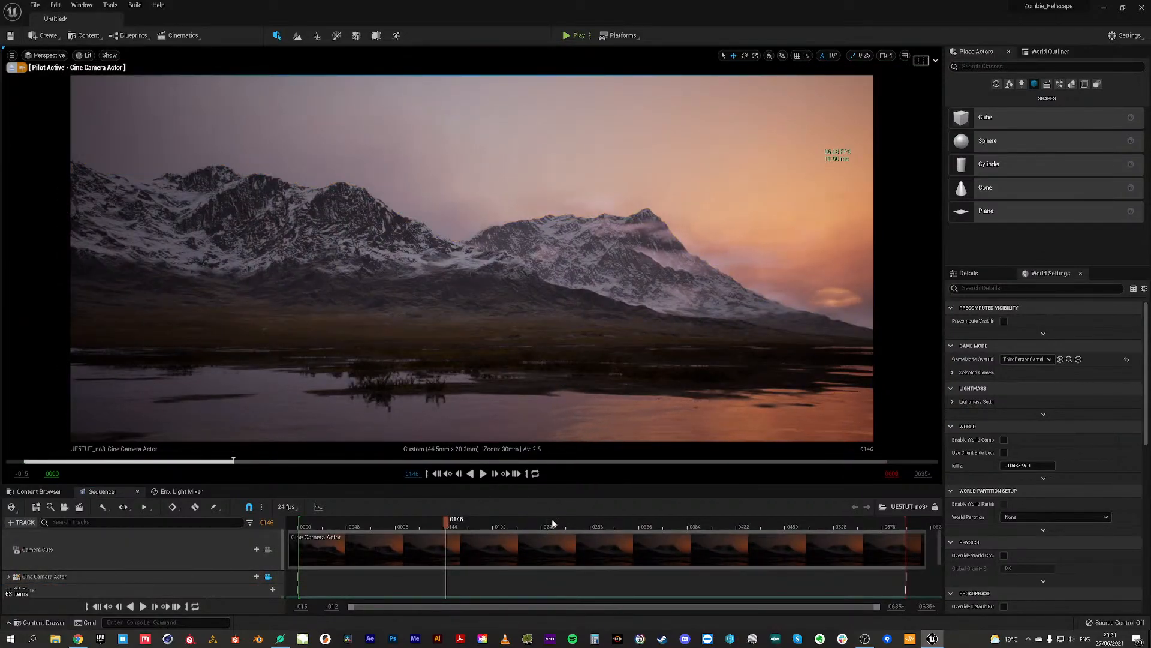
left_click_drag(559, 484, 544, 346)
left_click(437, 334)
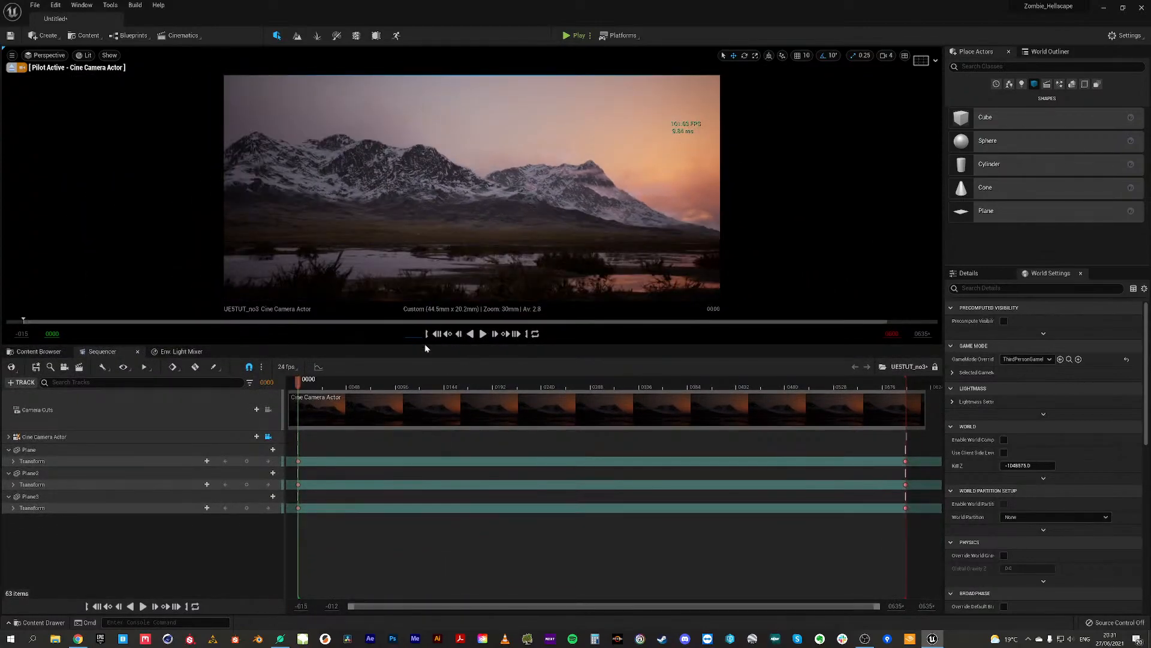
left_click(9, 437)
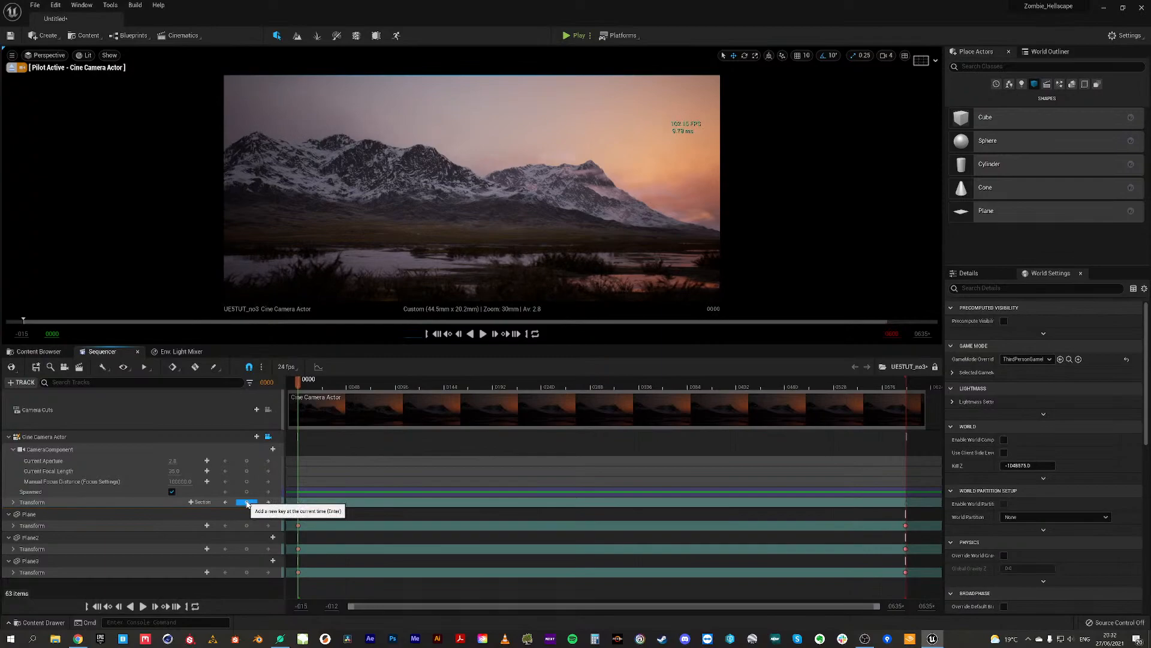
left_click(9, 437)
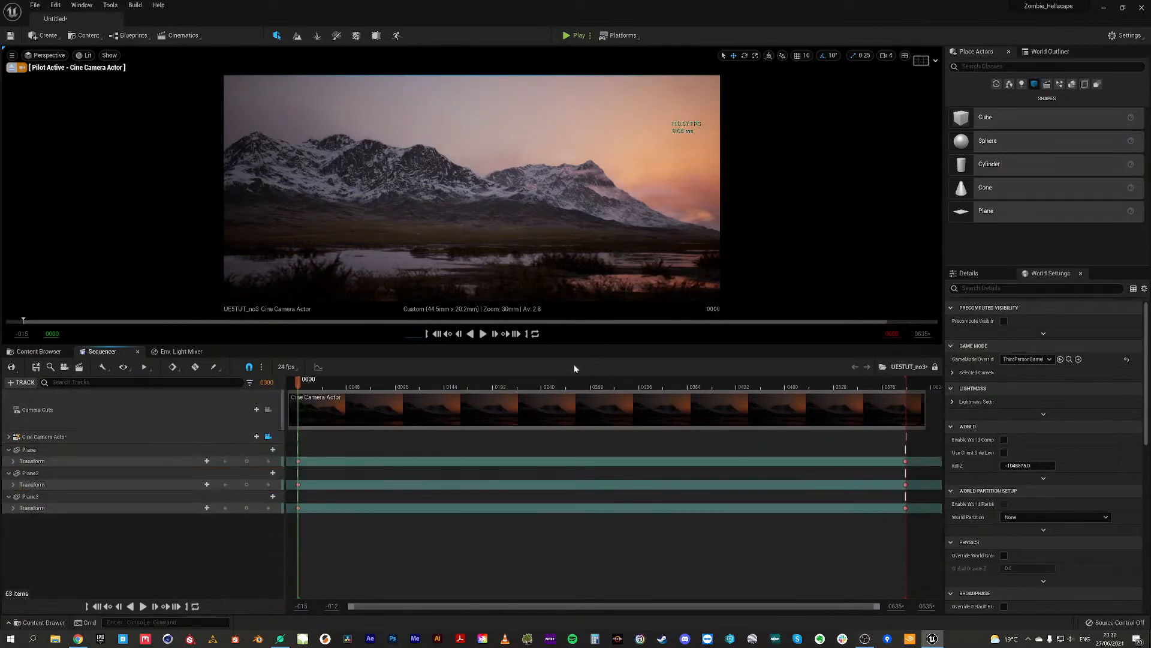
key("ctrl+z")
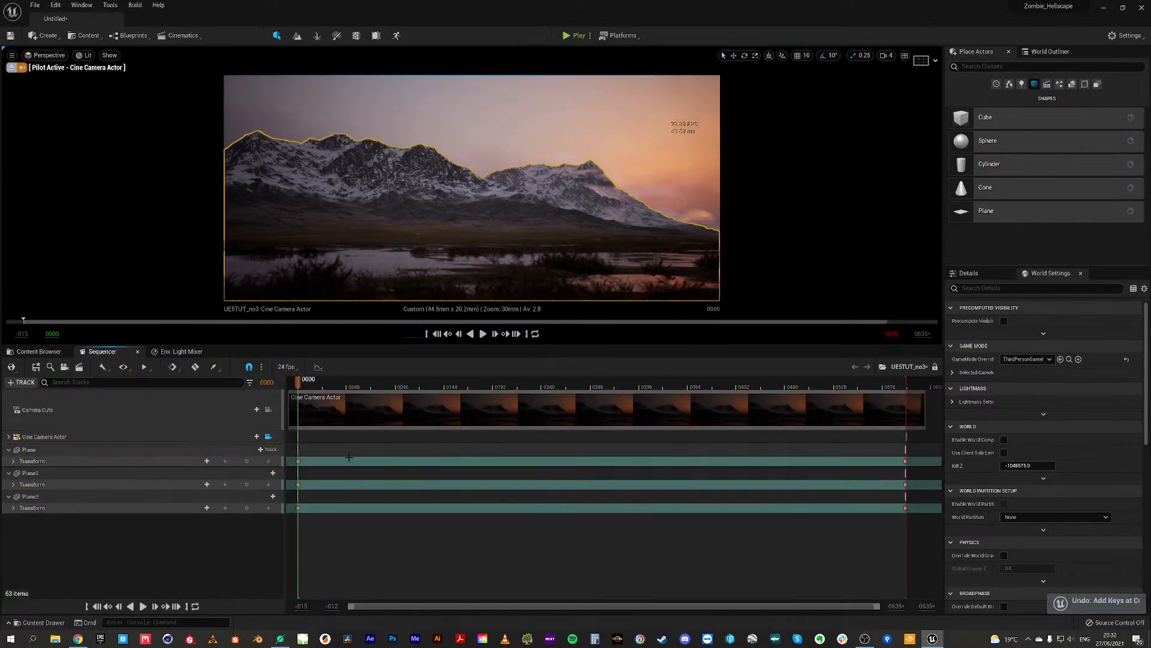
Step: Preview the shot by playing and scrubbing through it, ending at frame 616 with an enlarged viewport
left_click(483, 334)
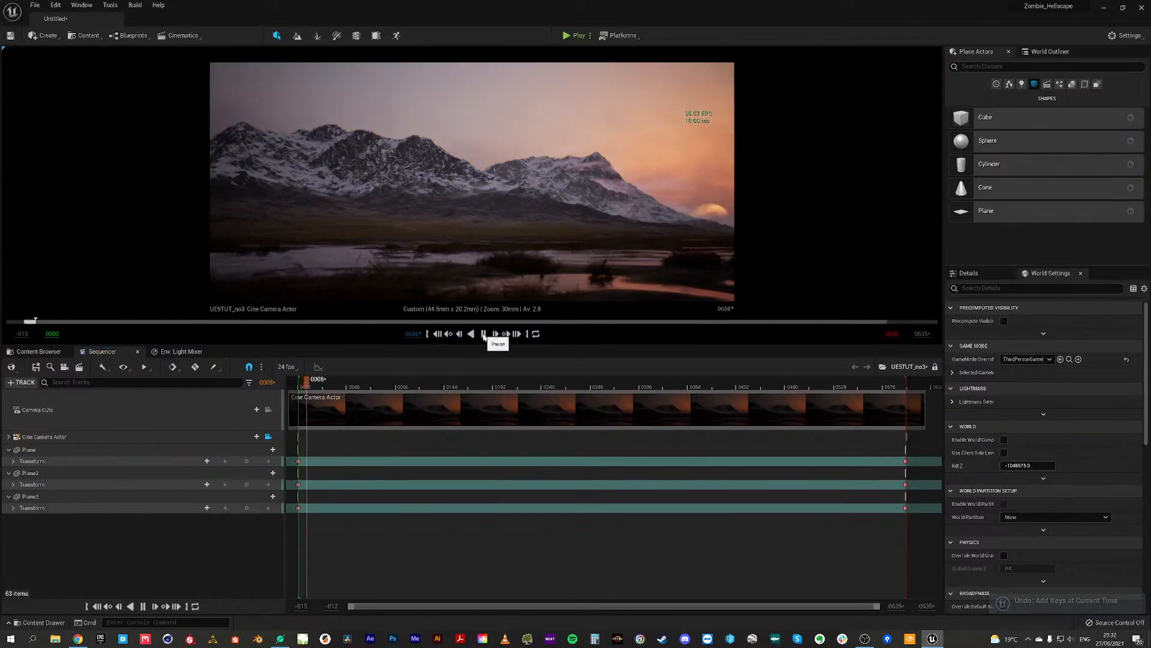
left_click(484, 335)
left_click_drag(320, 386, 863, 403)
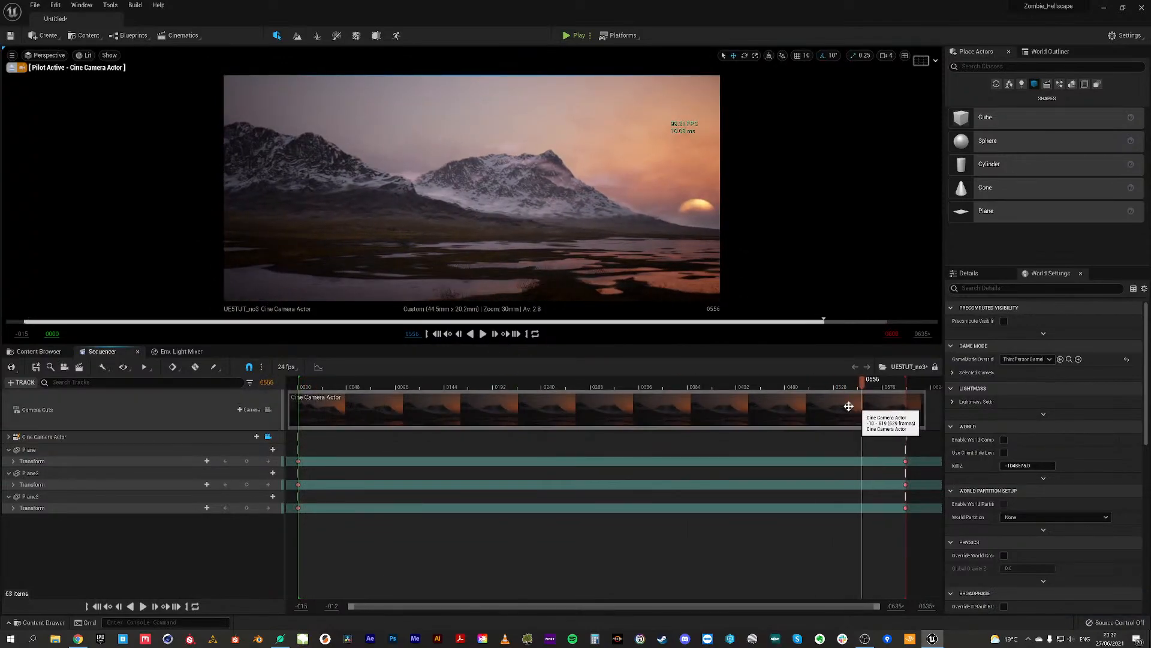
left_click(520, 333)
left_click_drag(360, 346, 375, 564)
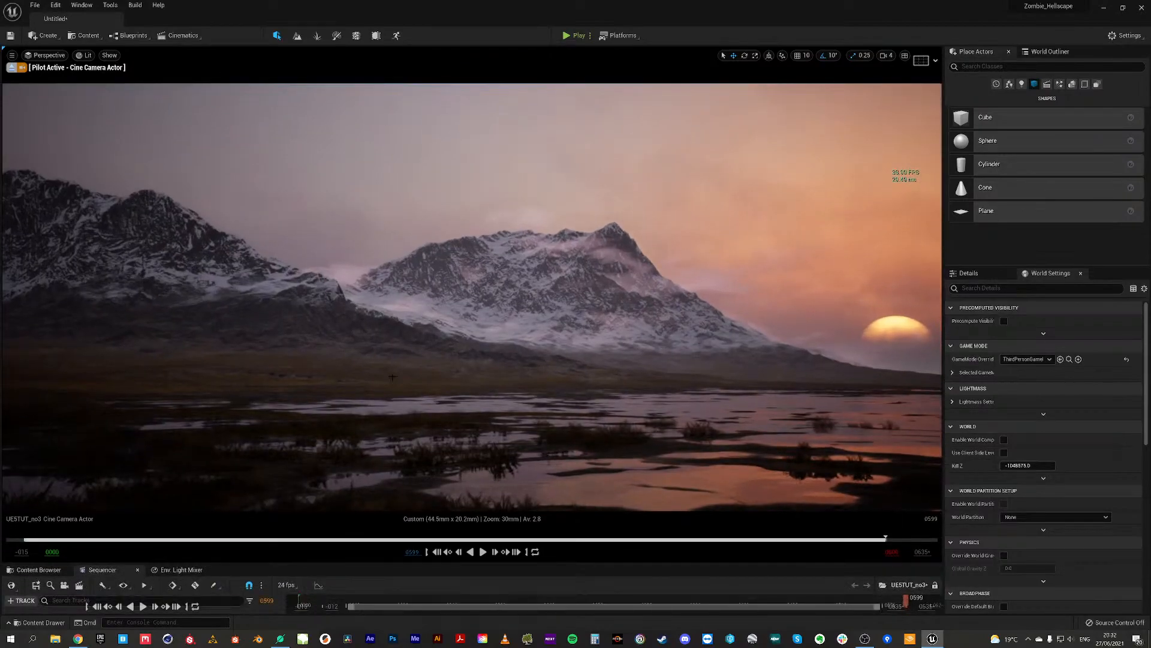
key("Escape")
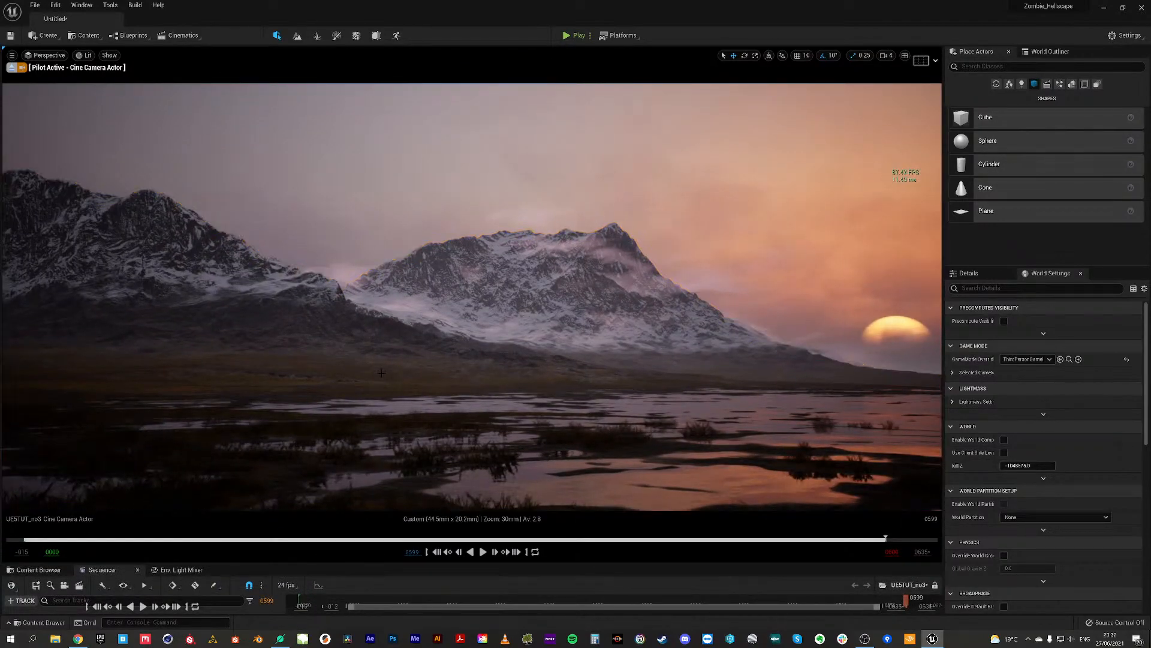
left_click_drag(881, 540, 910, 538)
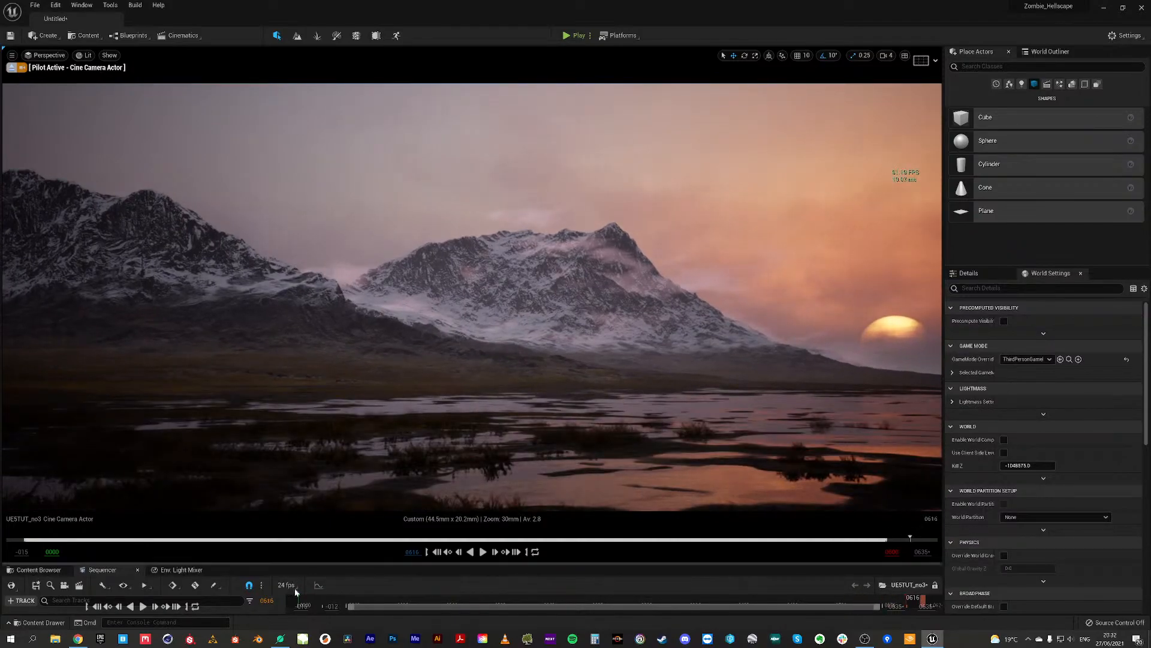
Step: Open the Actors folder of the KB3D_Valhalla kit in an enlarged Content Browser
left_click_drag(278, 566, 276, 479)
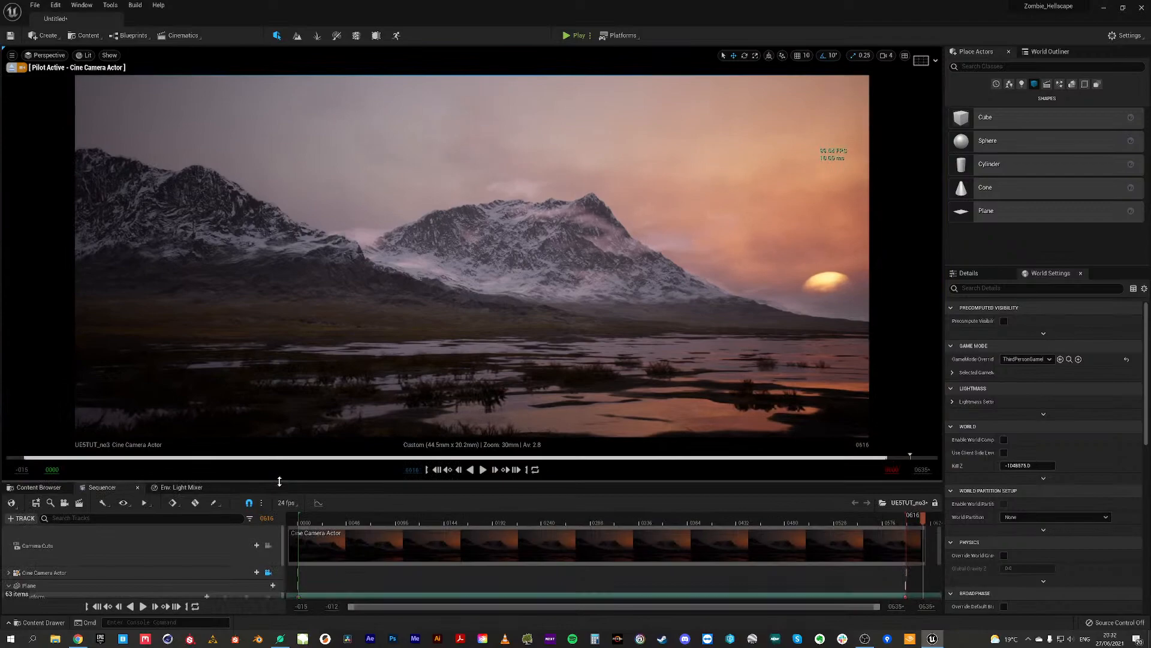
left_click(38, 487)
left_click_drag(588, 481, 585, 400)
scroll(493, 535, "down", 3)
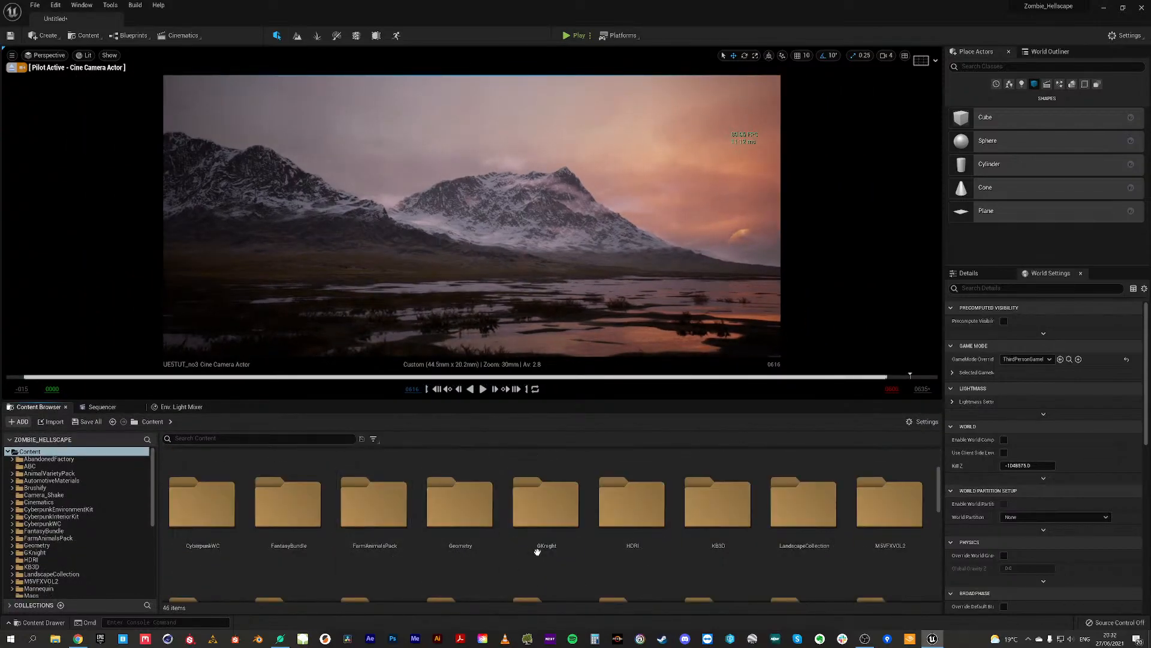
double_click(718, 519)
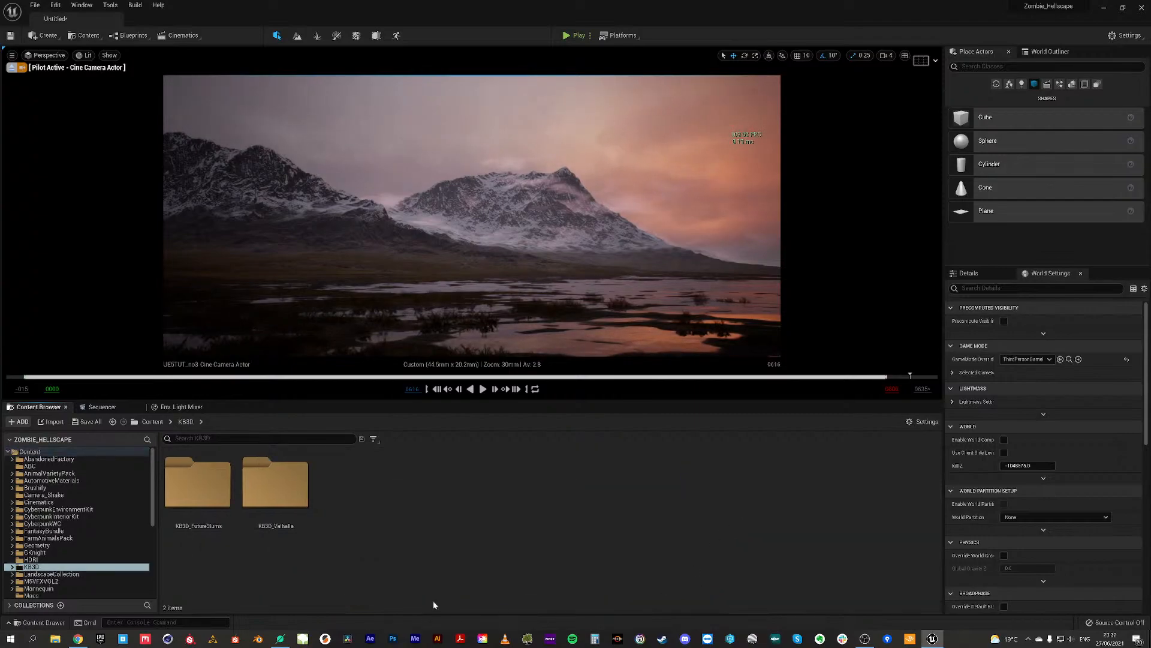
double_click(273, 492)
double_click(224, 486)
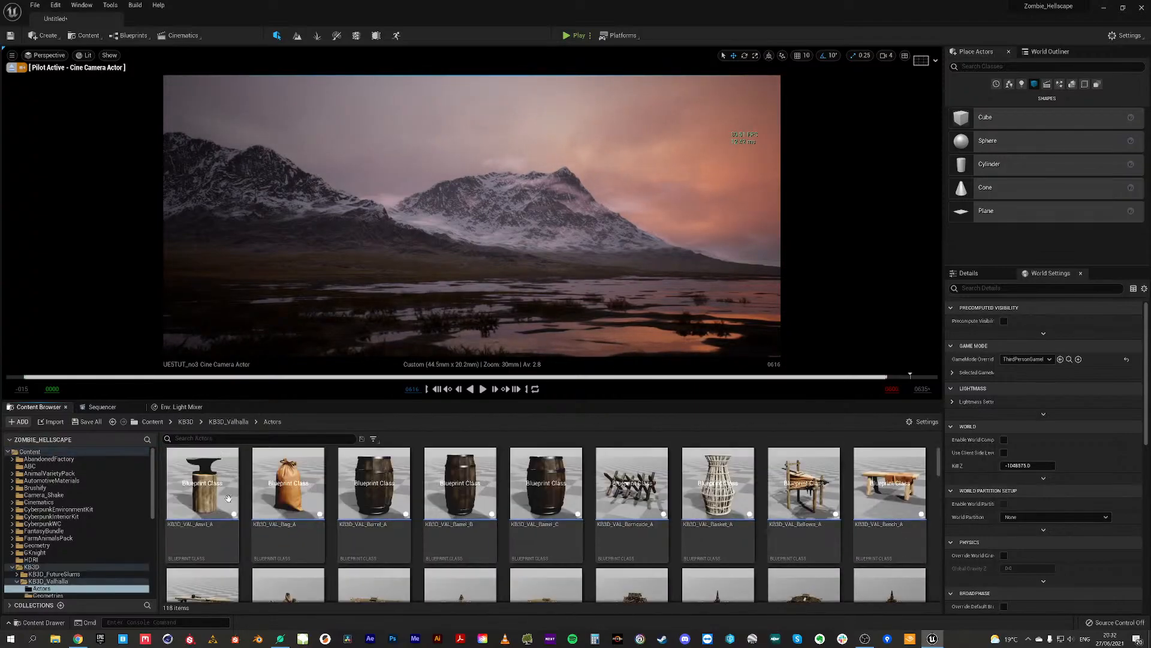
Step: Place the KB3D_VAL_BldgSM_A bridge over the water on the sunset side of the shot and rotate it -70 degrees
scroll(482, 531, "down", 1)
scroll(481, 531, "down", 1)
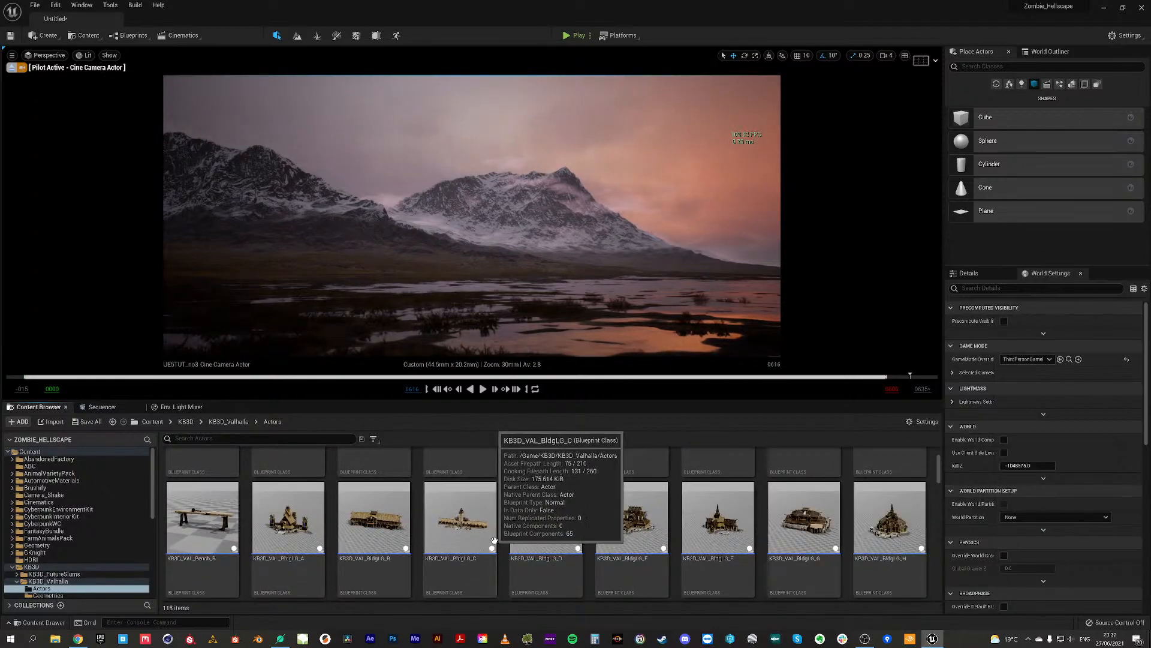
scroll(605, 528, "down", 2)
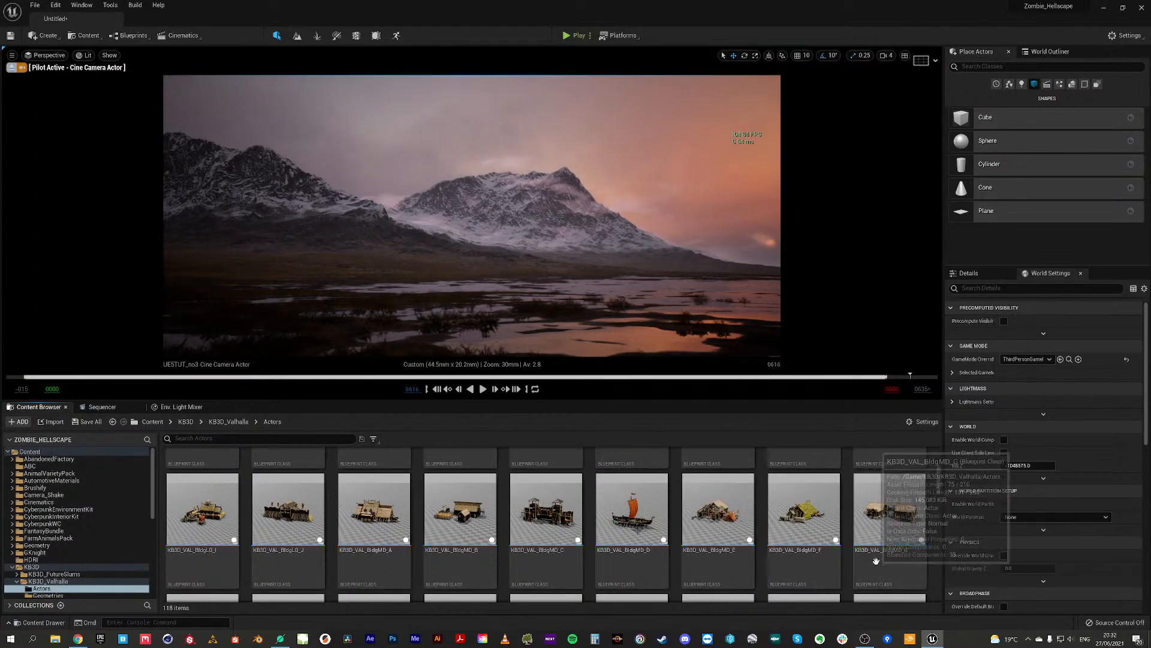
scroll(852, 571, "up", 1)
scroll(847, 572, "down", 1)
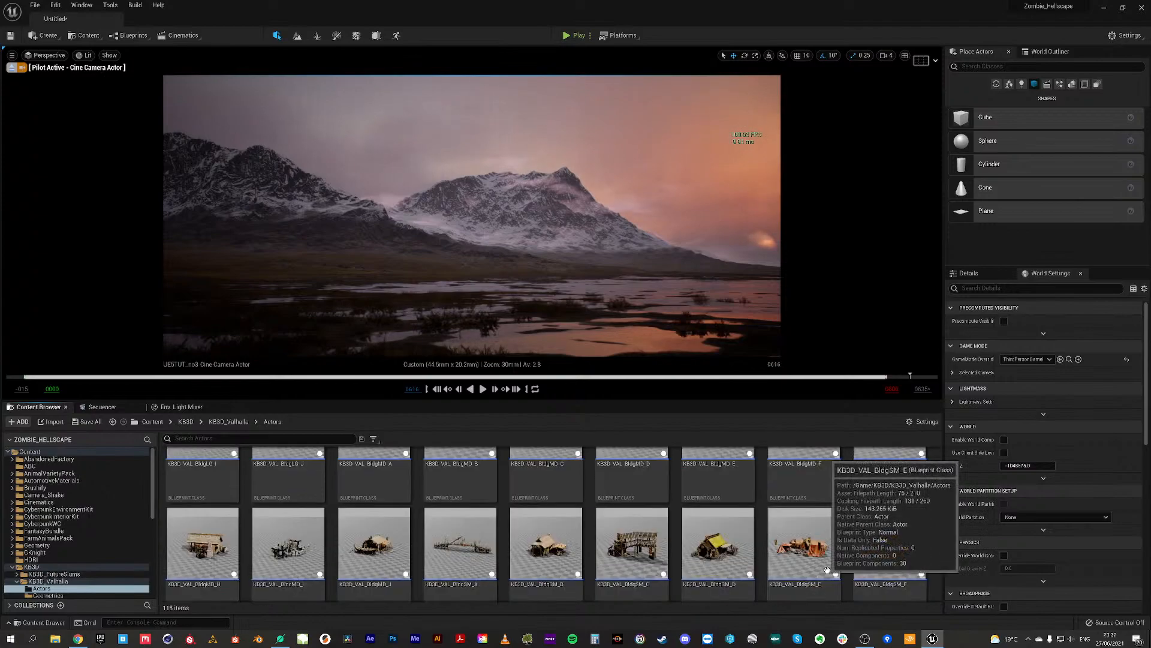
scroll(604, 570, "down", 2)
left_click_drag(460, 516, 612, 305)
left_click(745, 56)
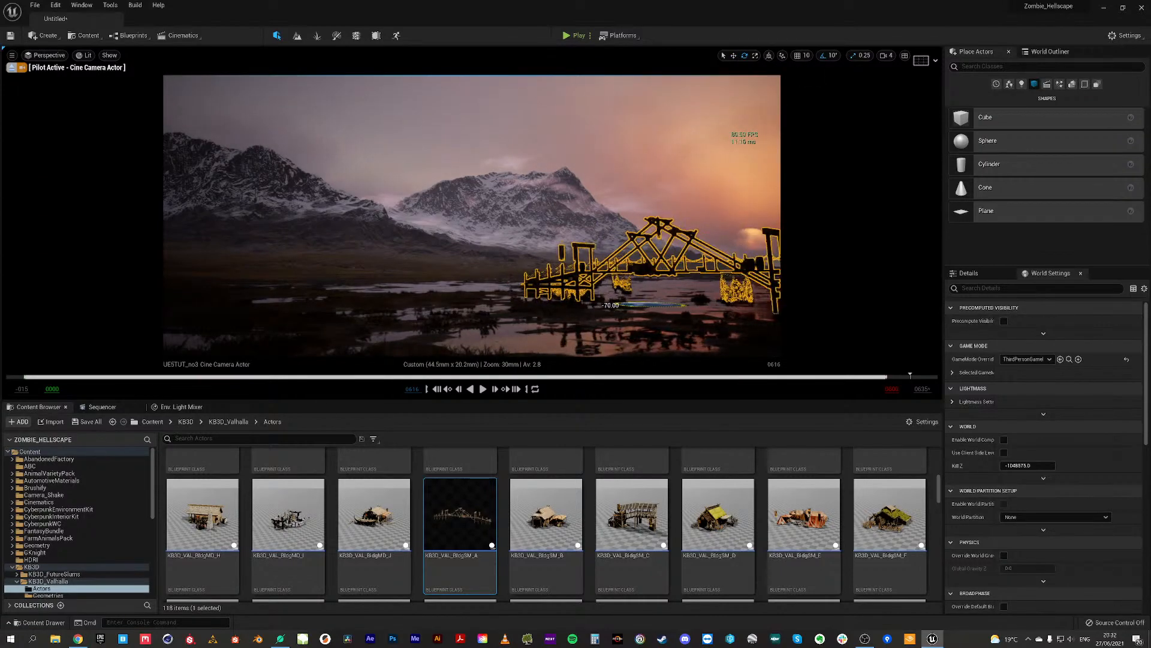
left_click(585, 185)
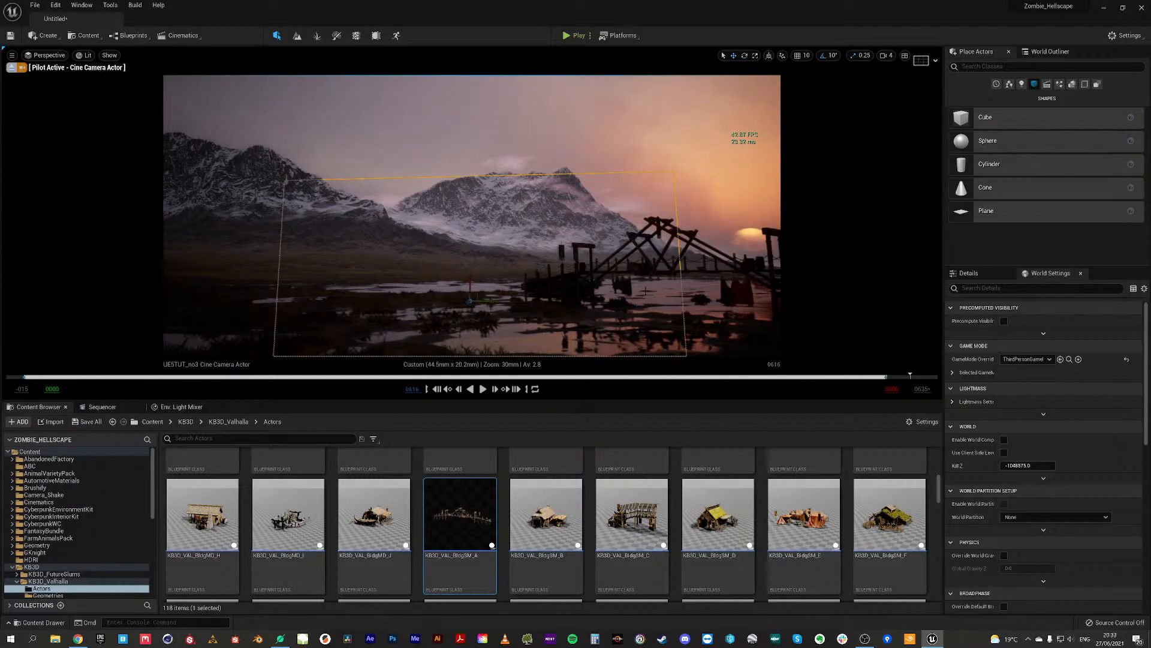
left_click(672, 155)
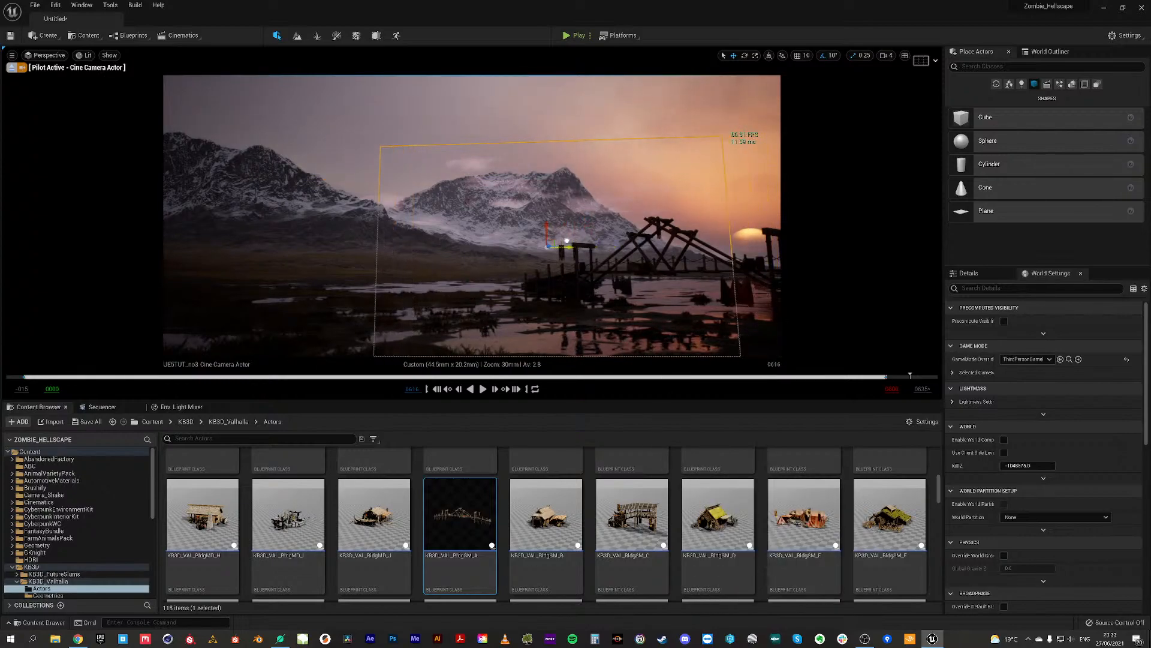
key("ctrl+z")
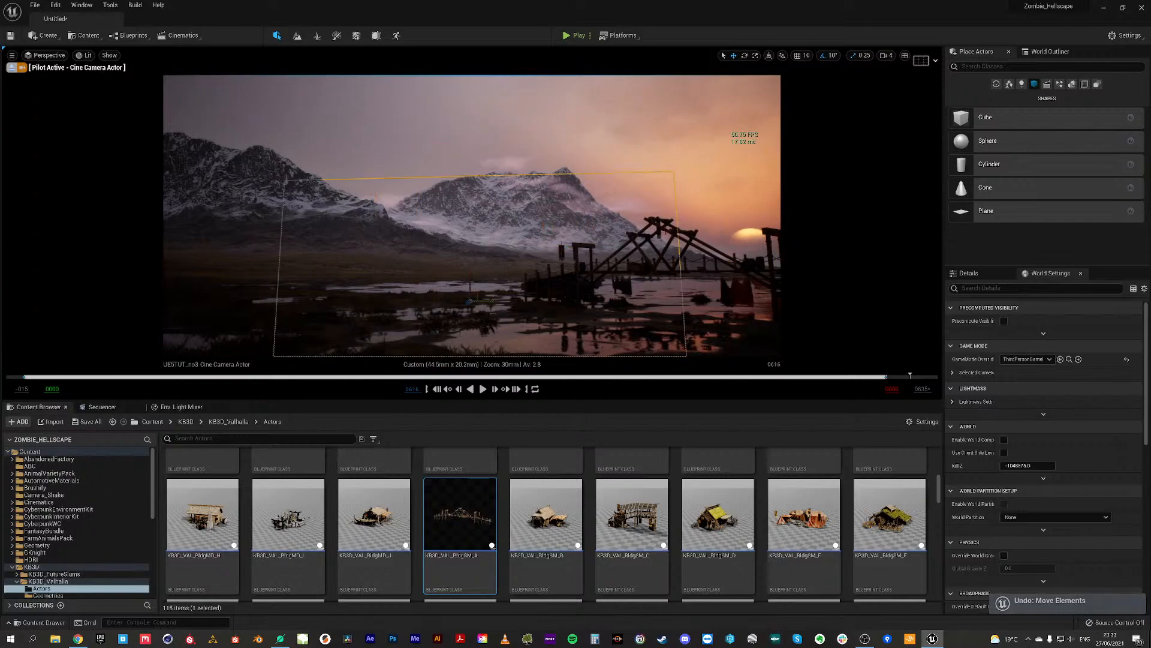
Step: Reposition the wooden bridge over the water so it spans from below the main mountain toward the sun
left_click(634, 304)
left_click_drag(633, 304, 570, 289)
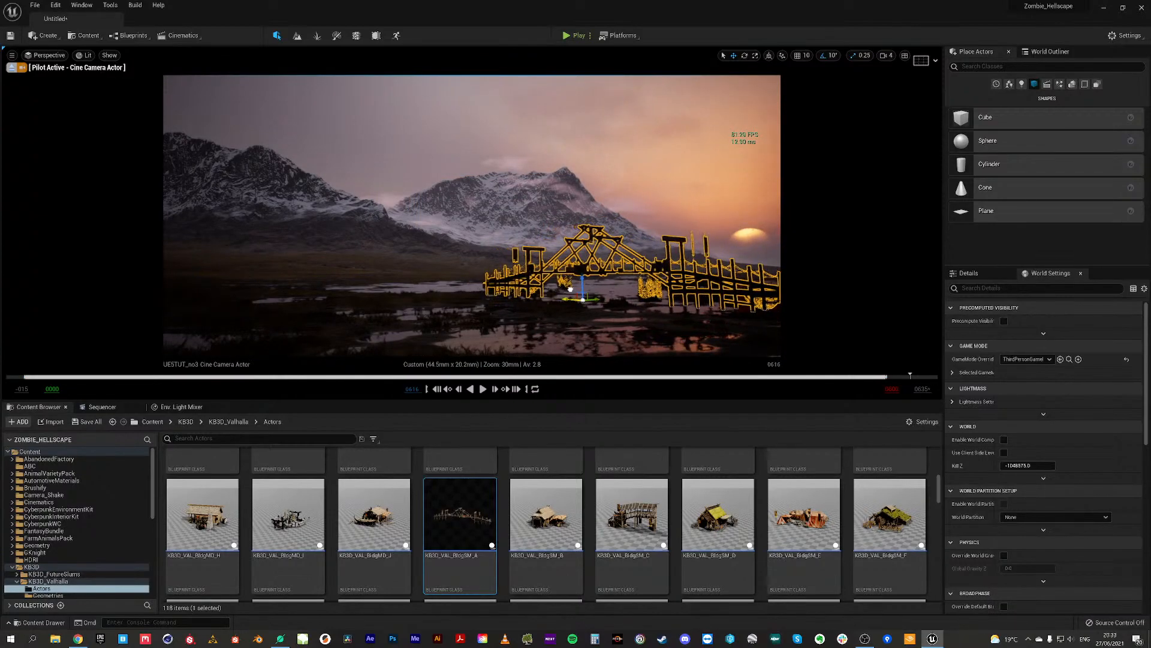
left_click(610, 190)
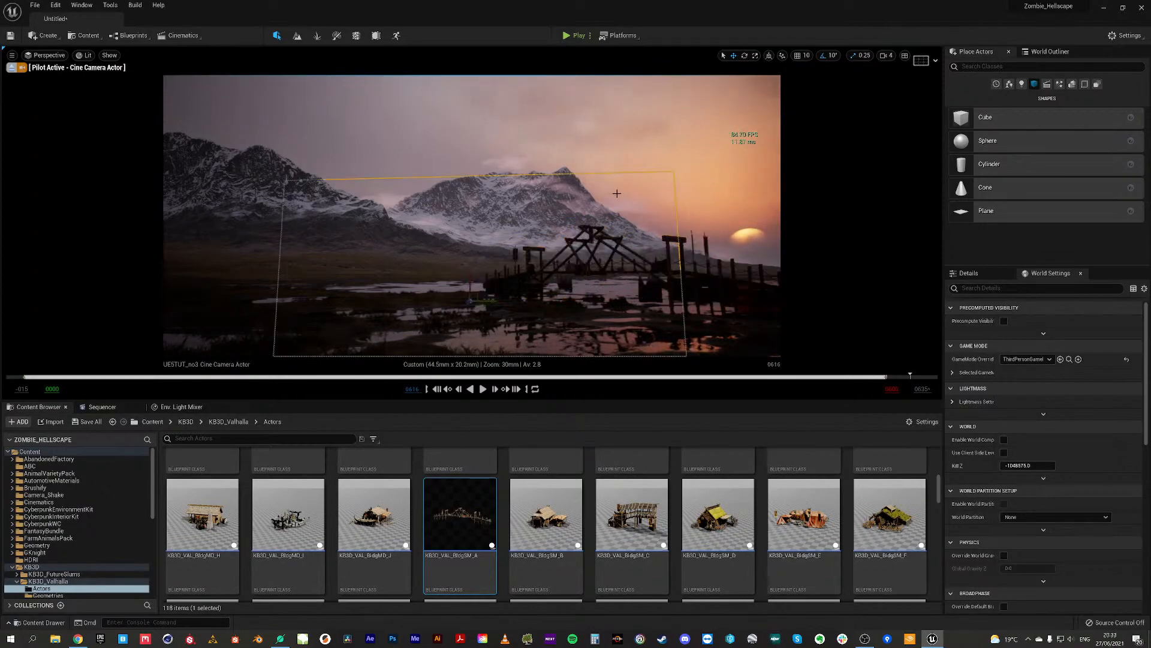
left_click(670, 166)
left_click(591, 282)
left_click(589, 270)
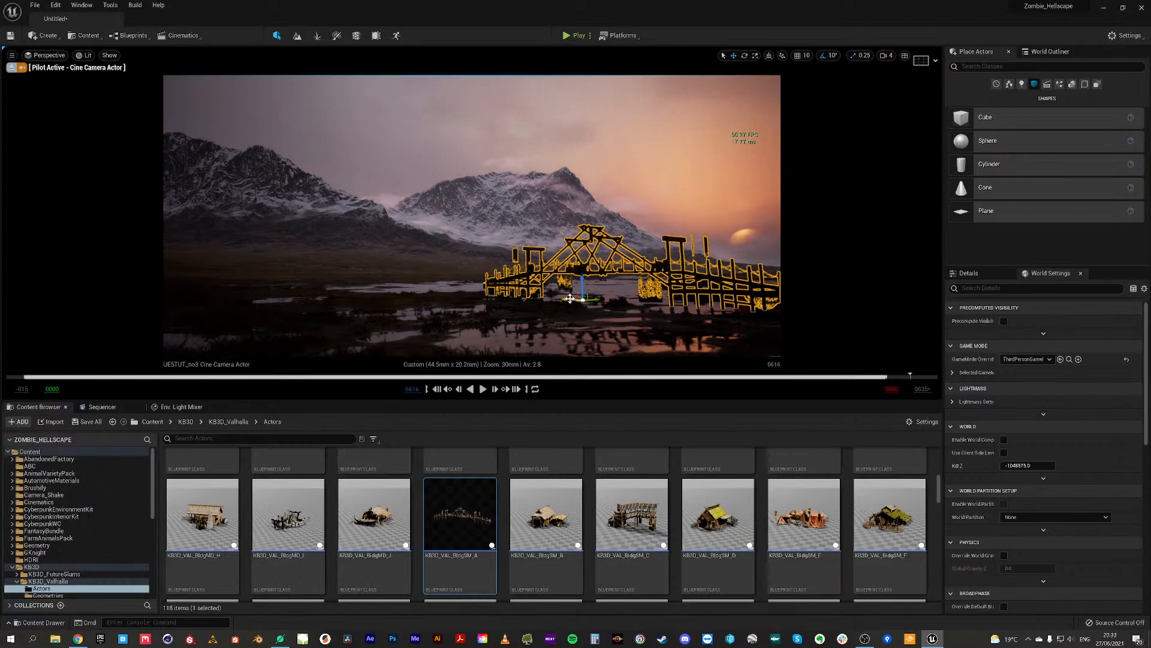
left_click(676, 202)
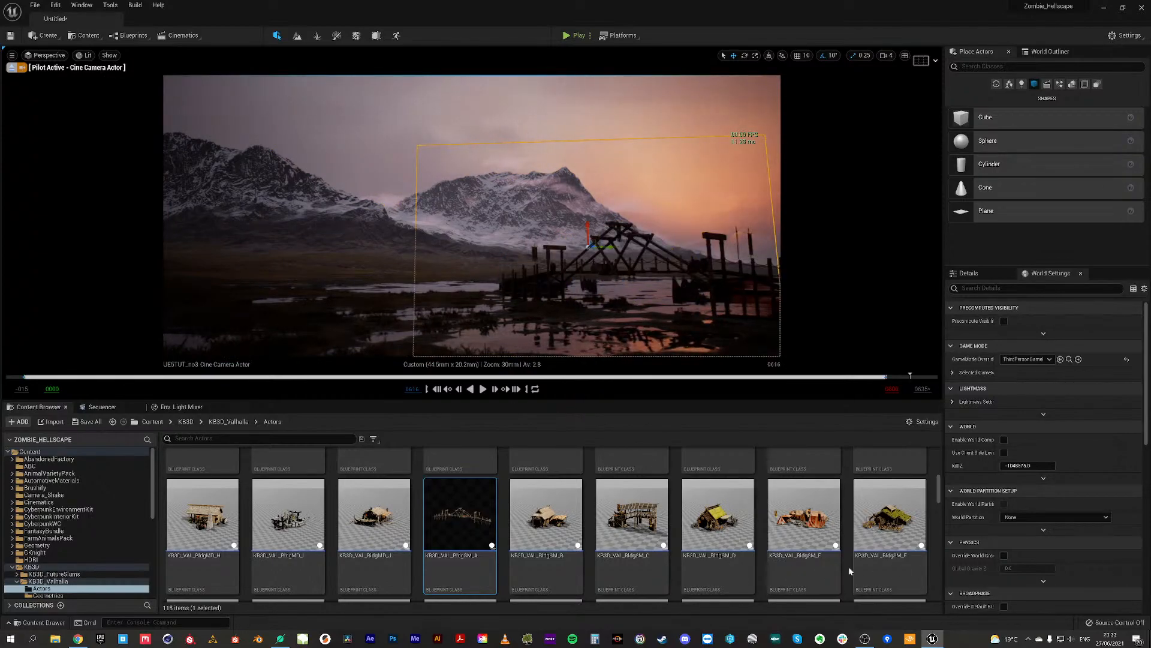
Step: Place the KB3D_VAL_BldgMD_J boathouse in the foreground opposite the bridge and shift it toward the frame's edge
left_click_drag(373, 525, 316, 324)
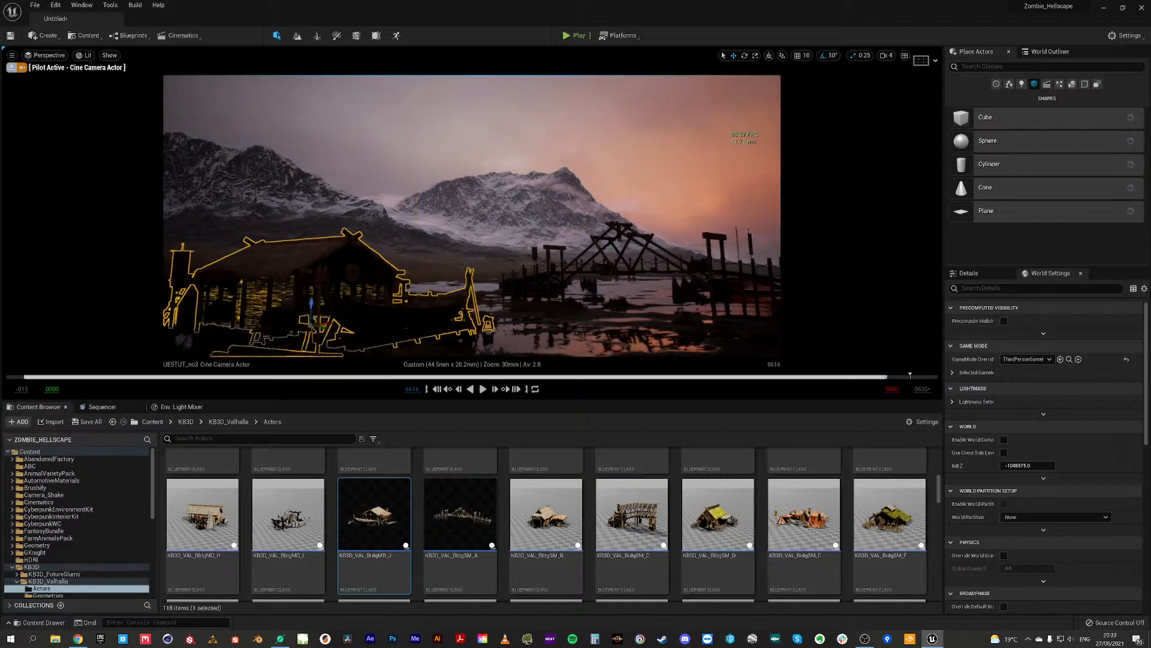
left_click(376, 162)
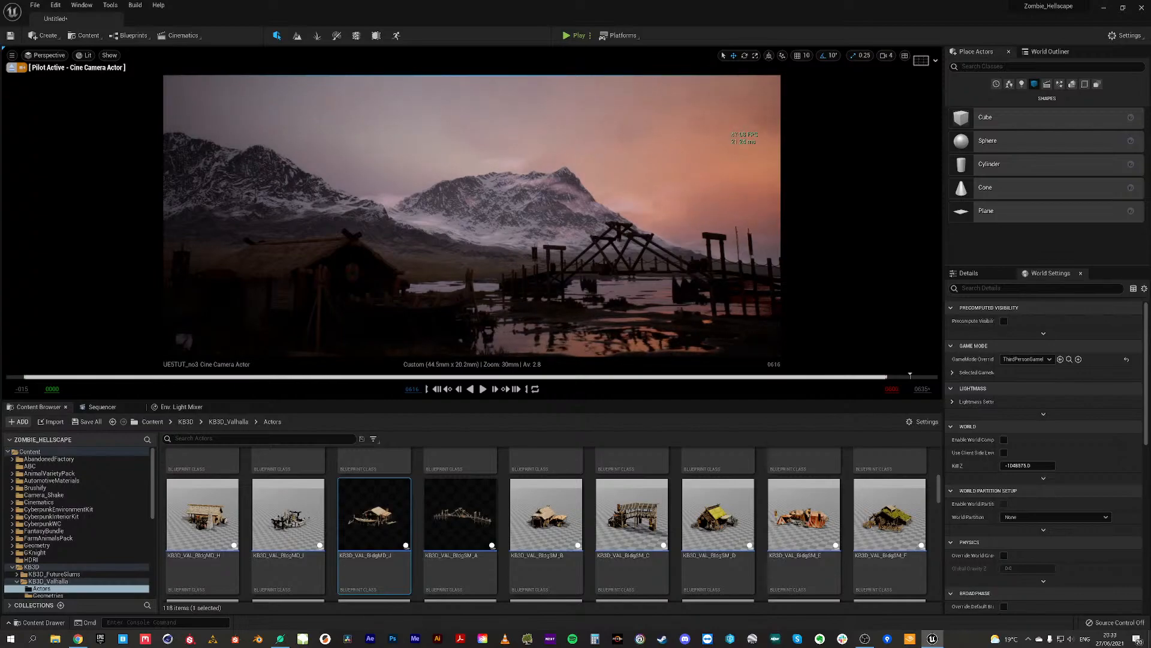
left_click(288, 288)
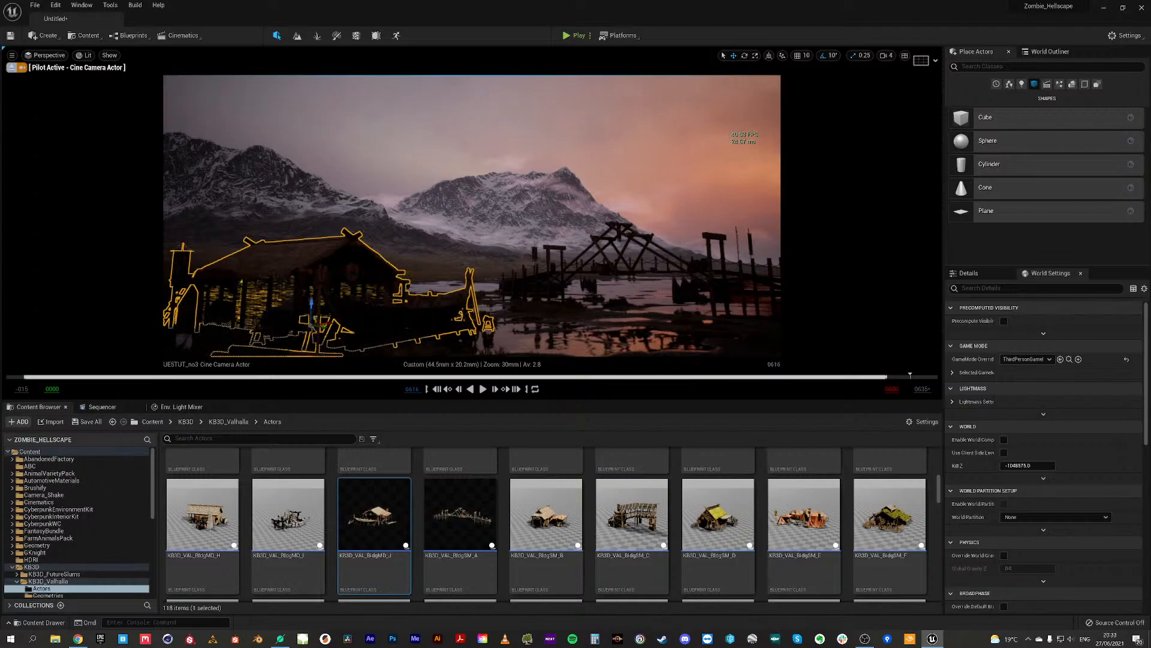
left_click_drag(323, 326, 272, 329)
left_click(346, 196)
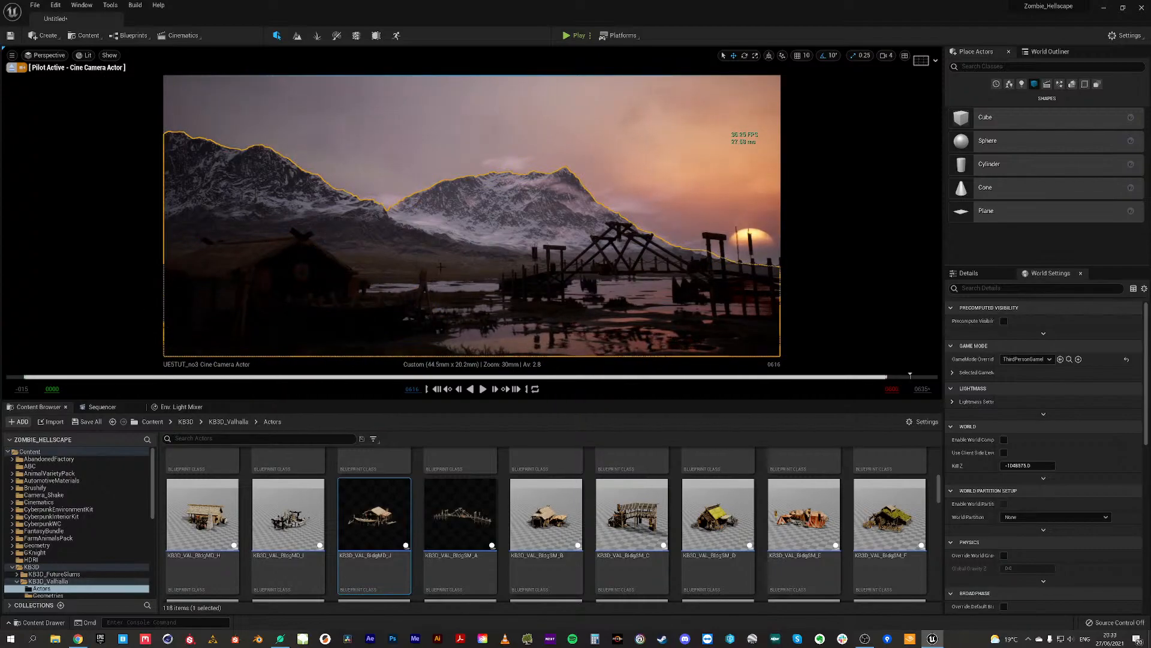
key("Escape")
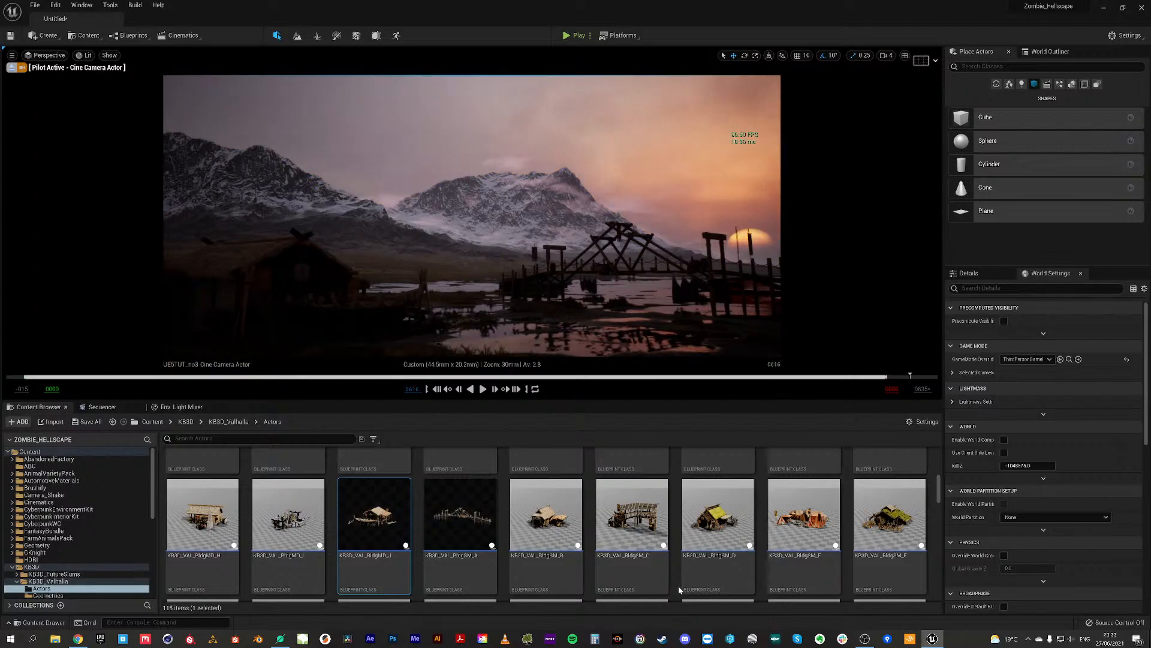
Step: Place the KB3D_VAL_BldgLG_H building on the distant shore between the boathouse and the bridge
scroll(871, 543, "down", 2)
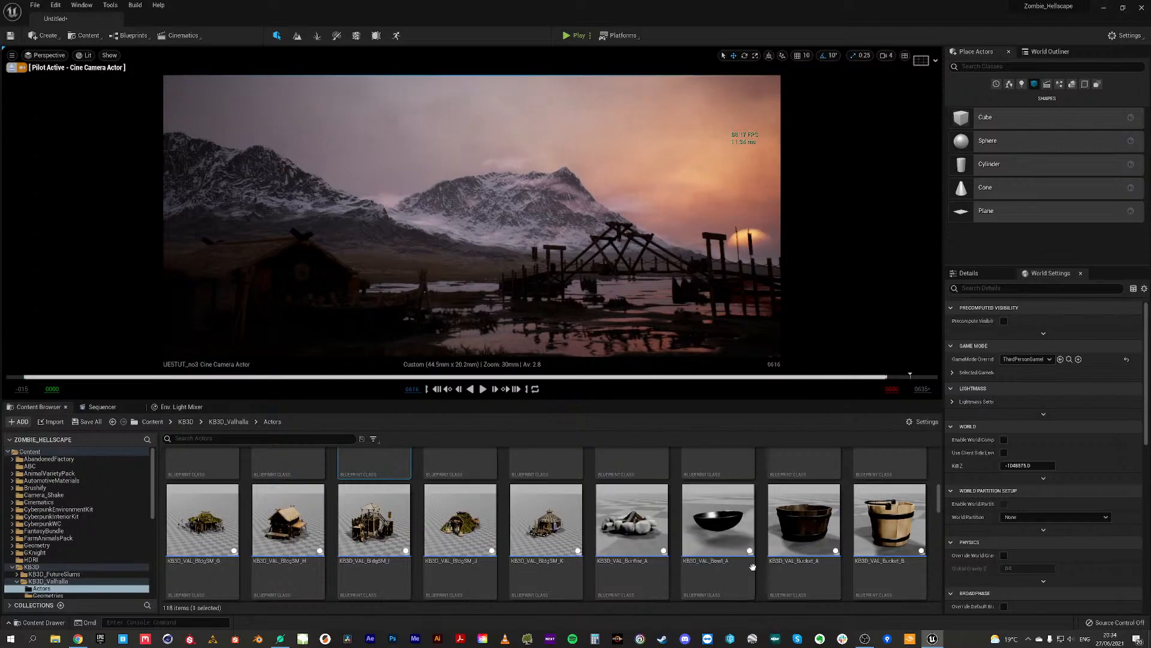
scroll(690, 539, "up", 5)
scroll(724, 559, "up", 3)
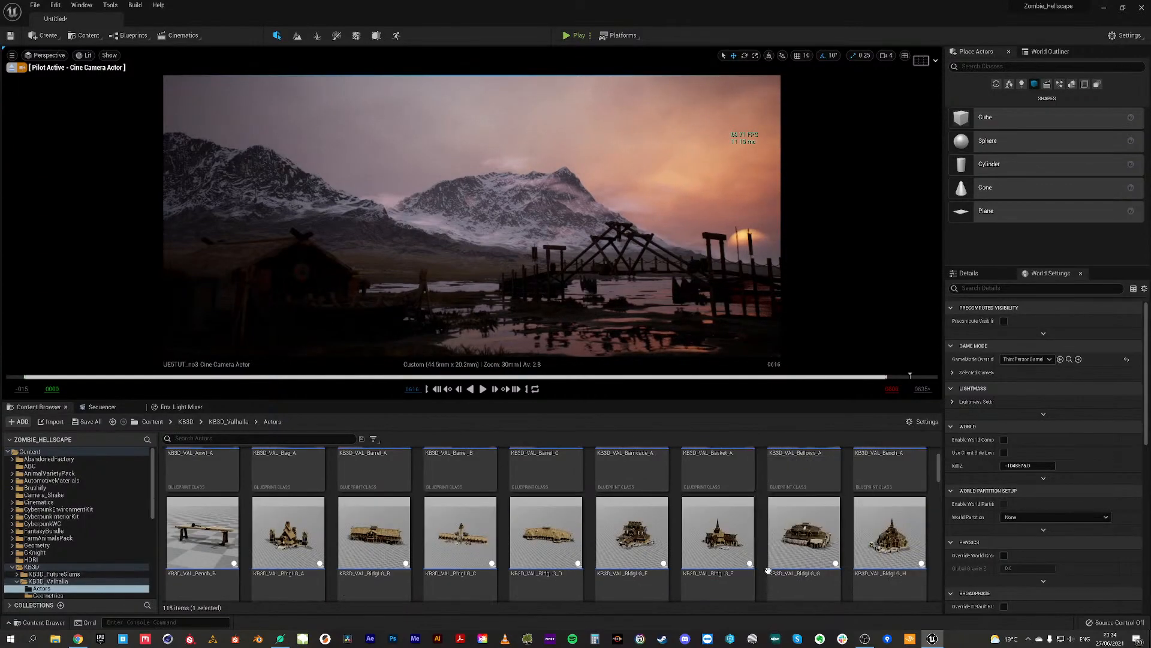
scroll(757, 557, "down", 1)
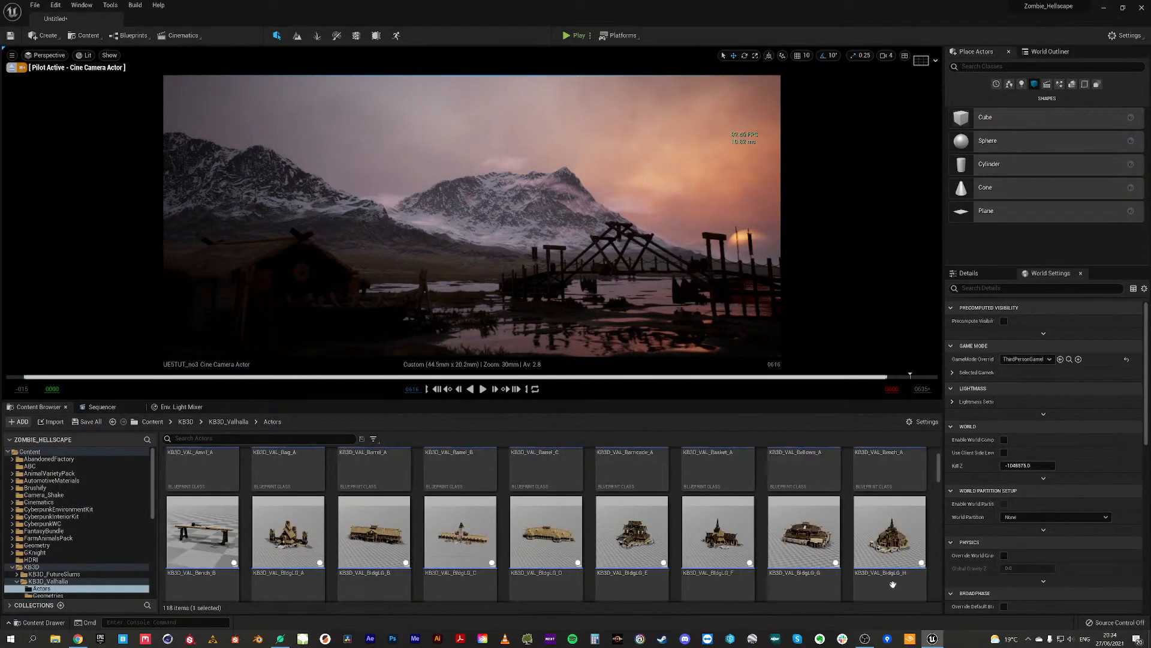
left_click_drag(890, 530, 443, 276)
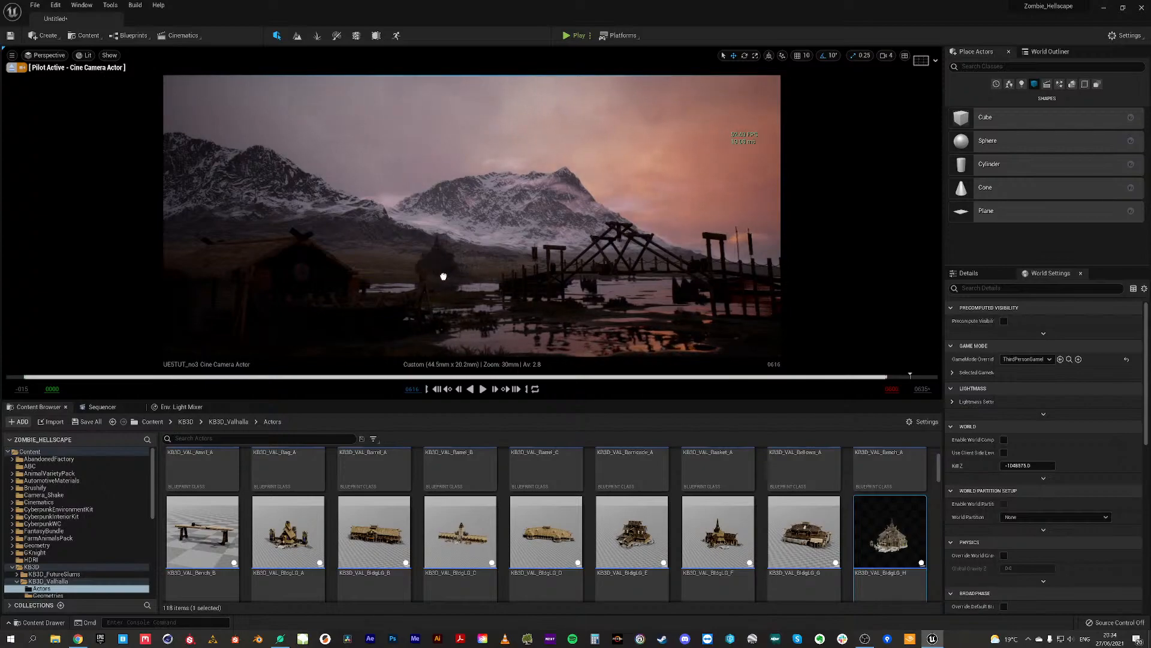
left_click_drag(431, 238, 431, 239)
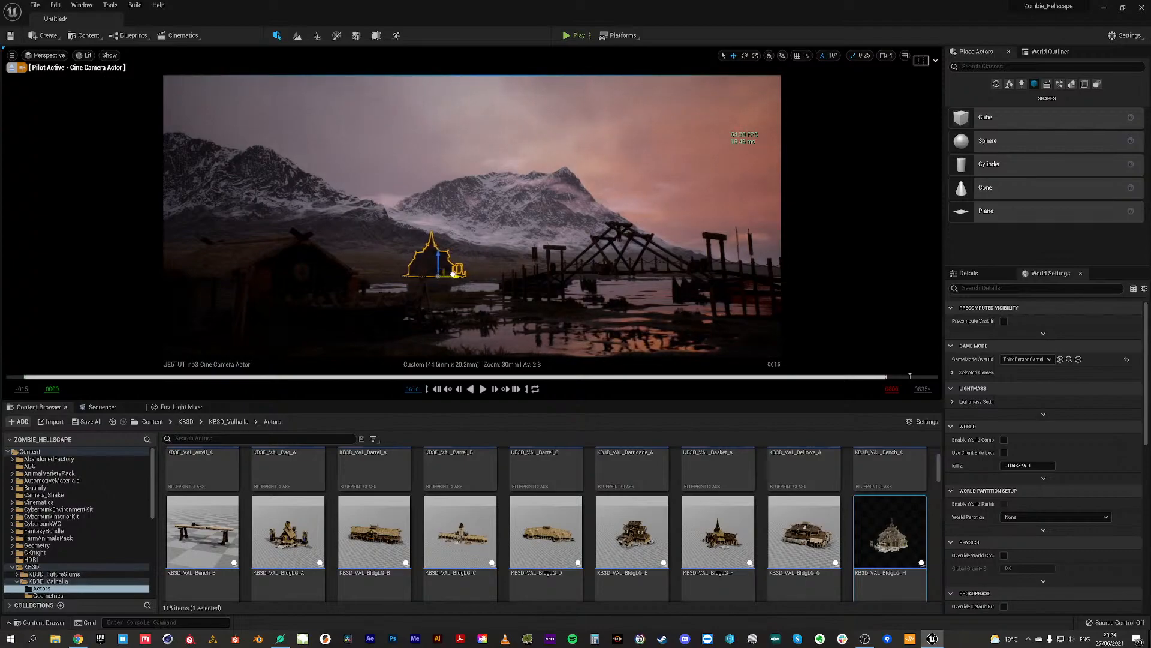
Step: Scale the KB3D_VAL_BldgLG_H building on the distant shore uniformly to 1.5 and clear the selection
left_click(447, 238)
left_click(433, 262)
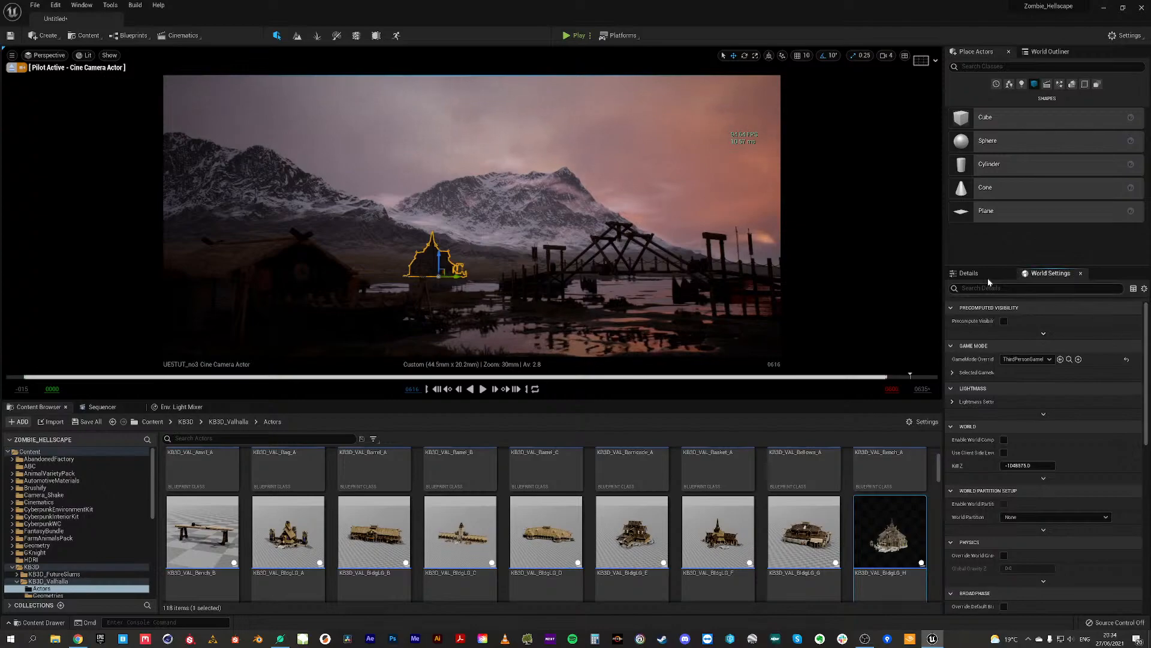
left_click(968, 273)
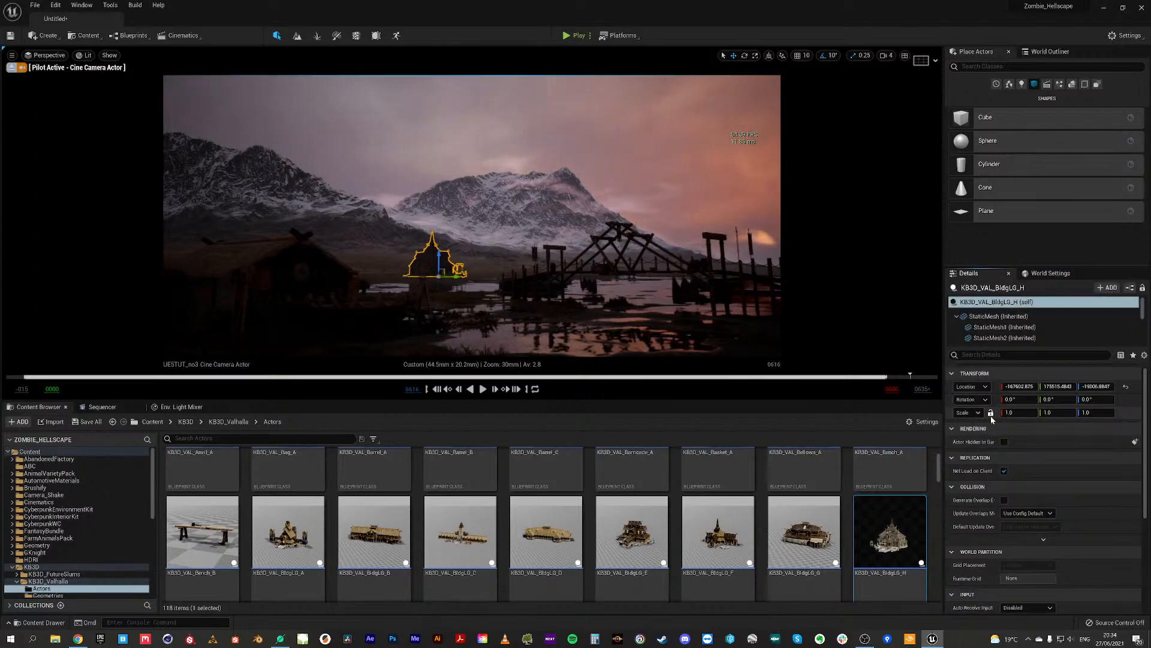
left_click(1010, 413)
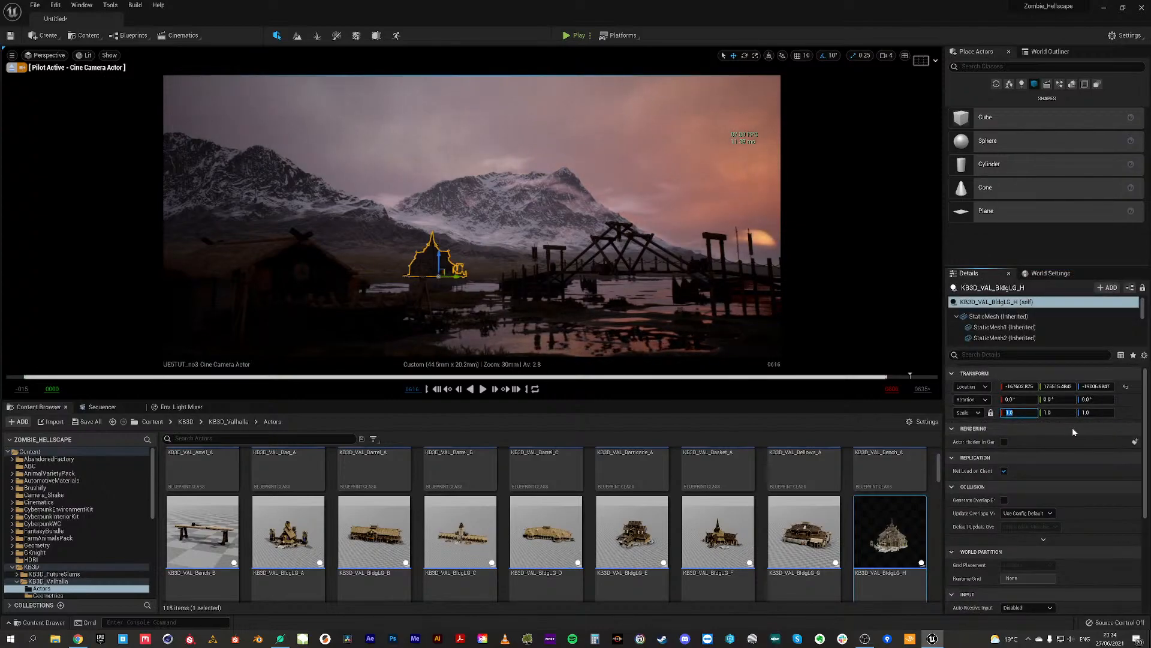
type("1.5")
key("Return")
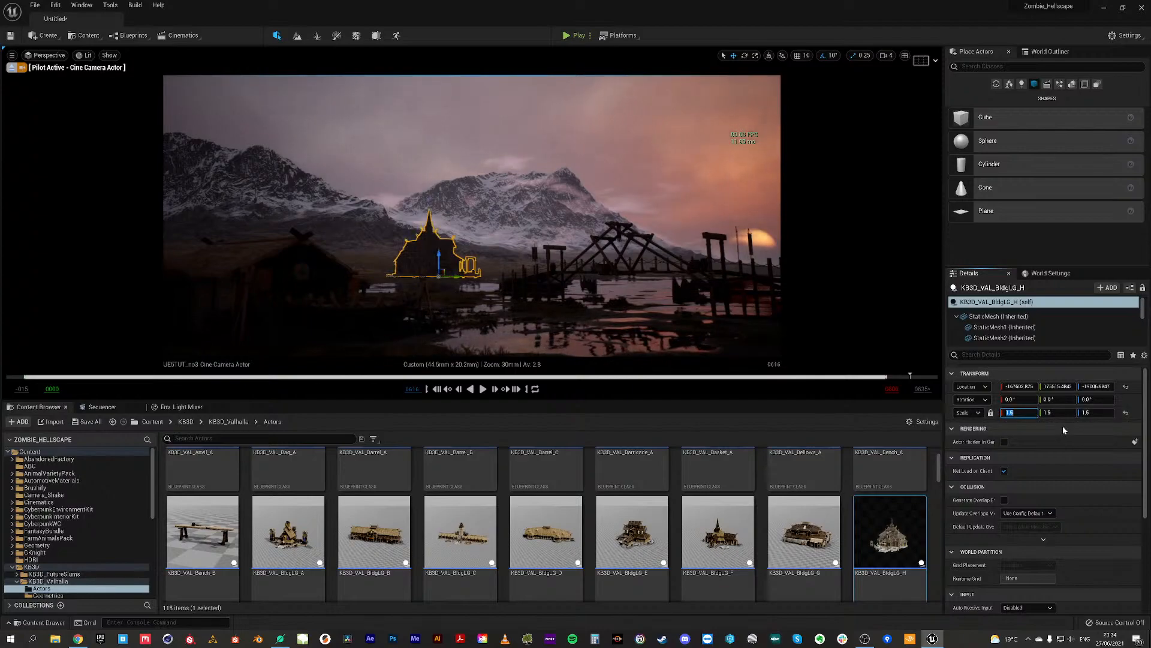
left_click(464, 240)
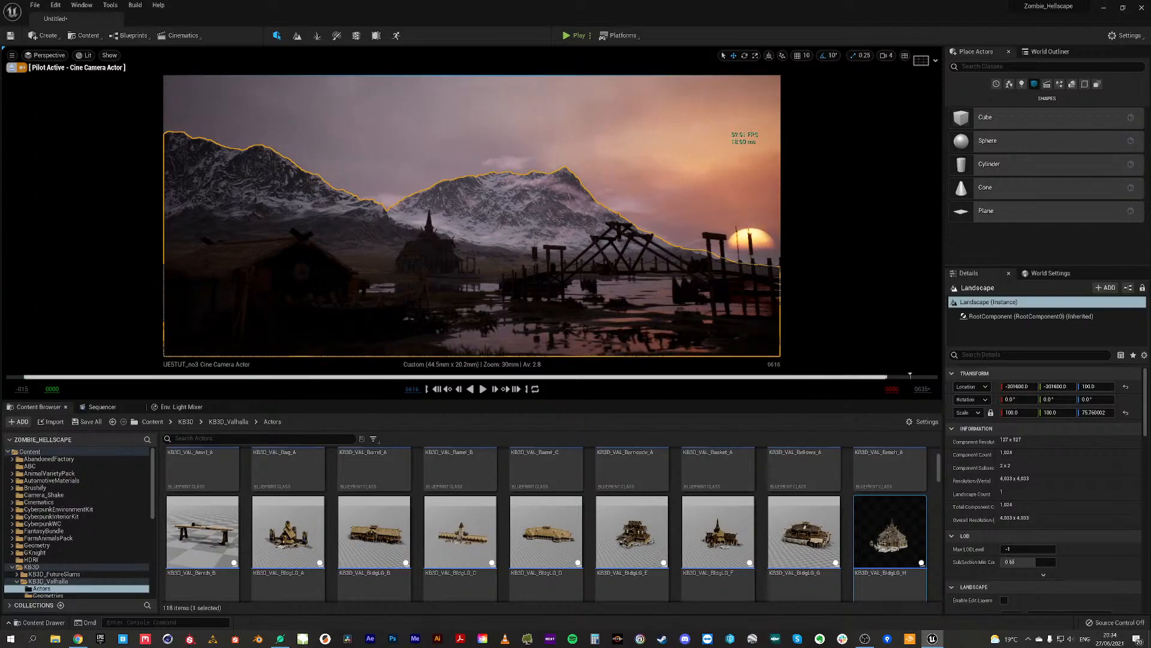
key("Escape")
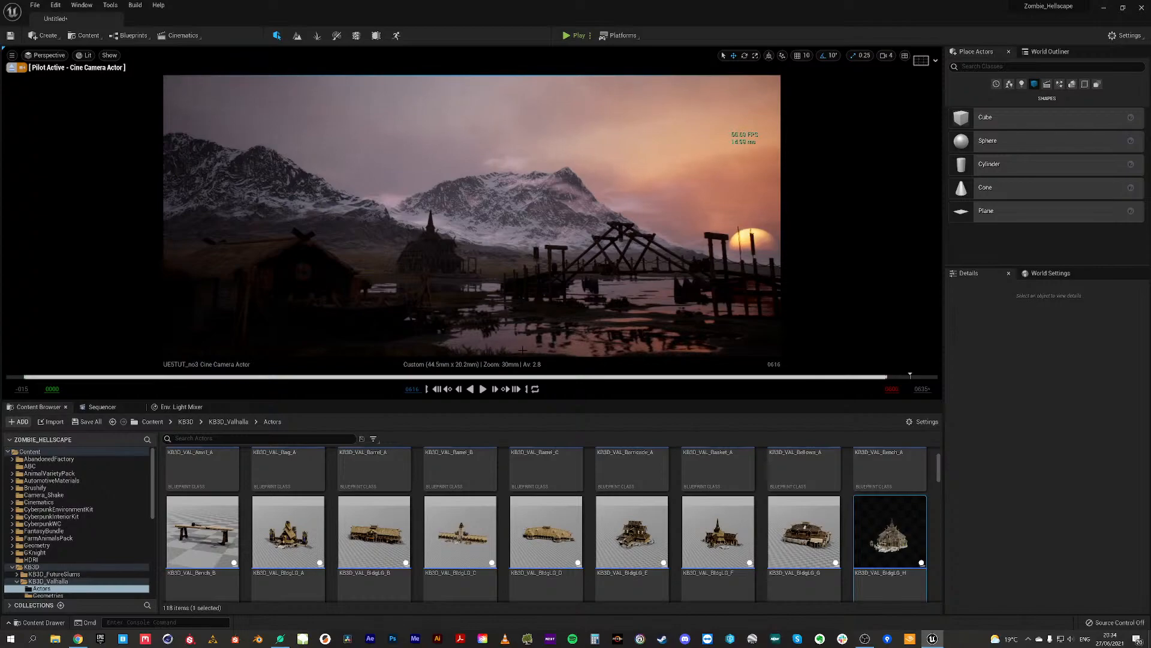
Step: Lower the KB3D_VAL_BldgLG_H building slightly and shift it along the shore toward the boathouse
left_click(431, 255)
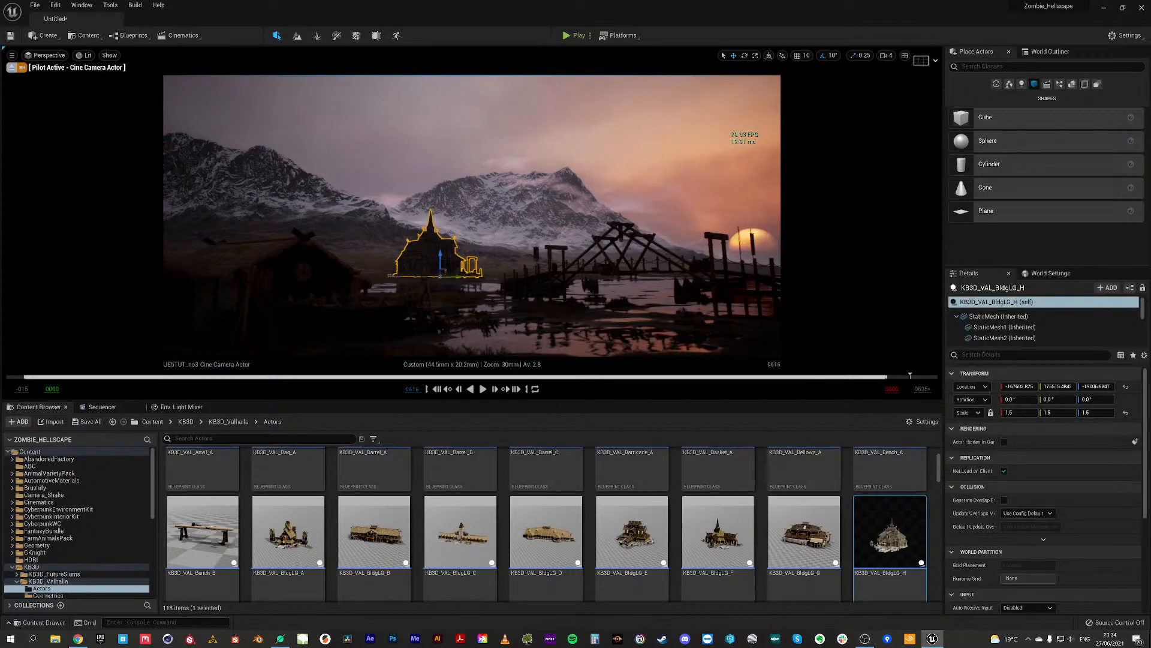
left_click_drag(440, 259, 442, 275)
left_click_drag(427, 274, 437, 275)
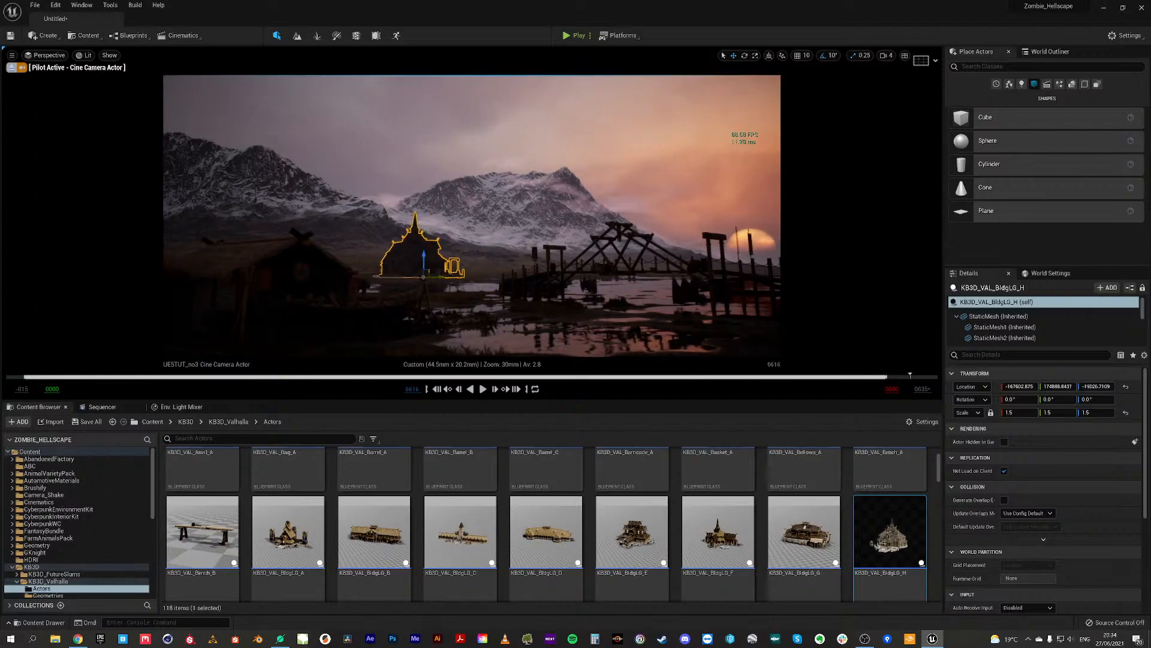
left_click(462, 253)
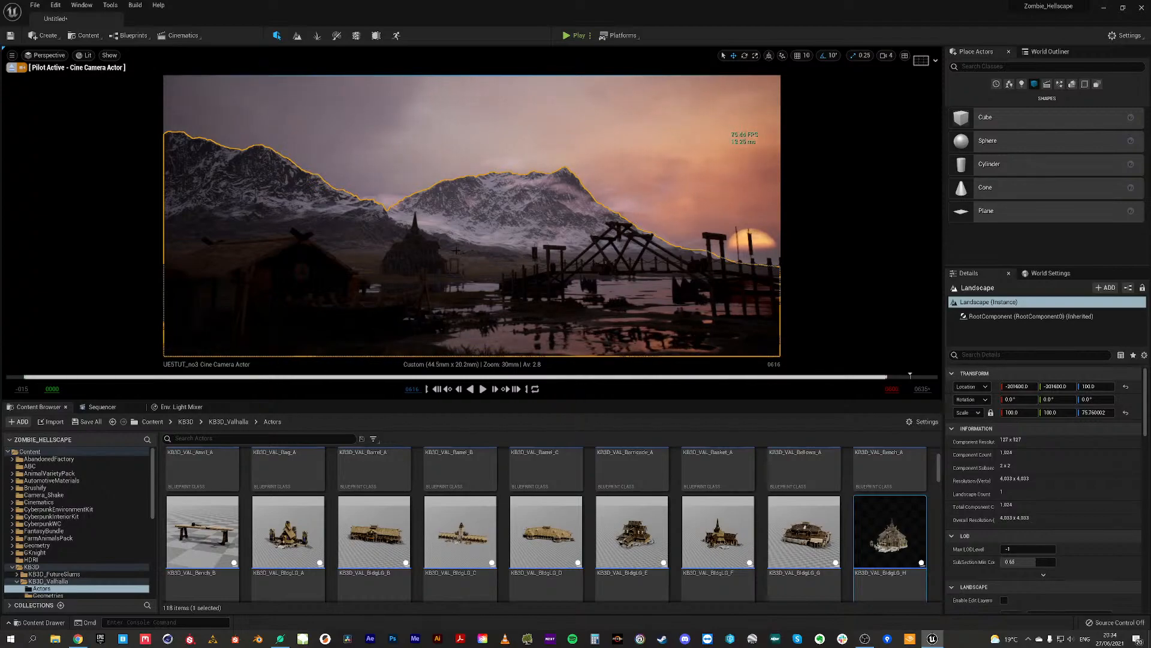
left_click(469, 228)
key("g")
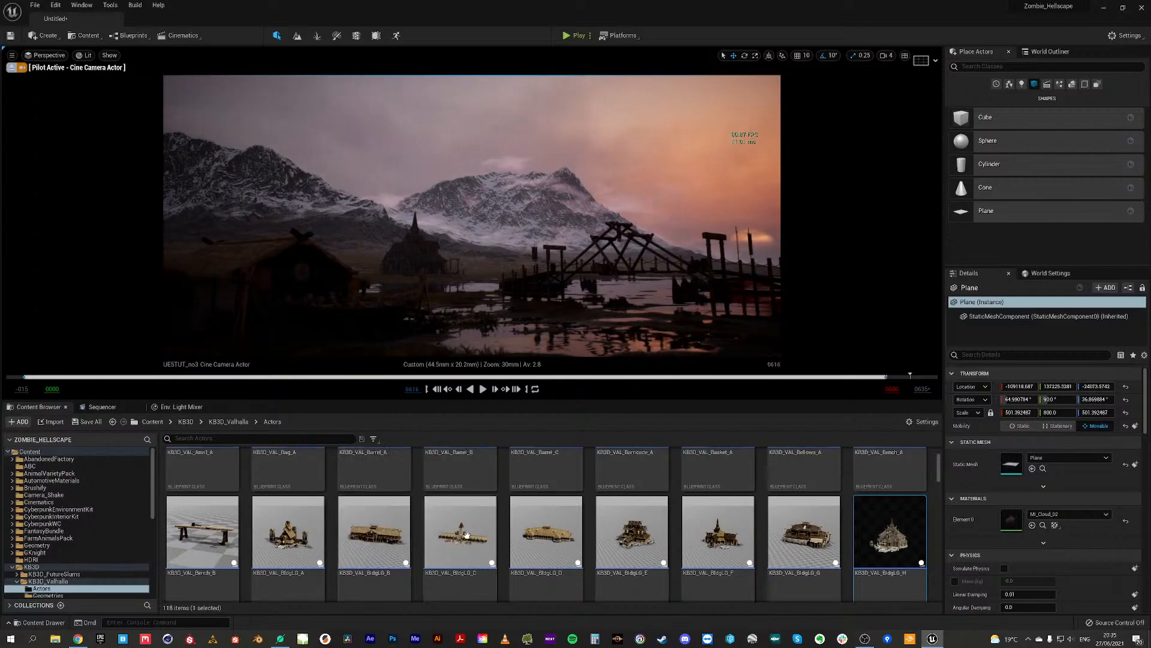
Step: Place the KB3D_VAL_BldgLG_A building in the shot and rotate it -130 degrees about the vertical axis
left_click_drag(281, 534, 526, 364)
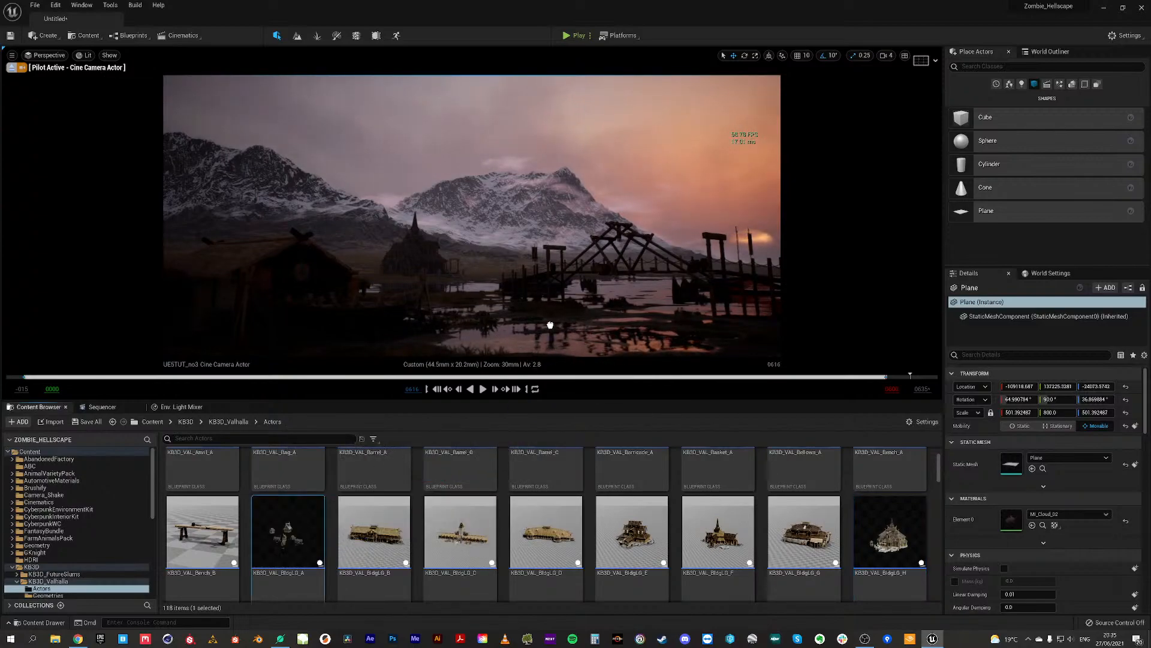
left_click_drag(550, 325, 550, 324)
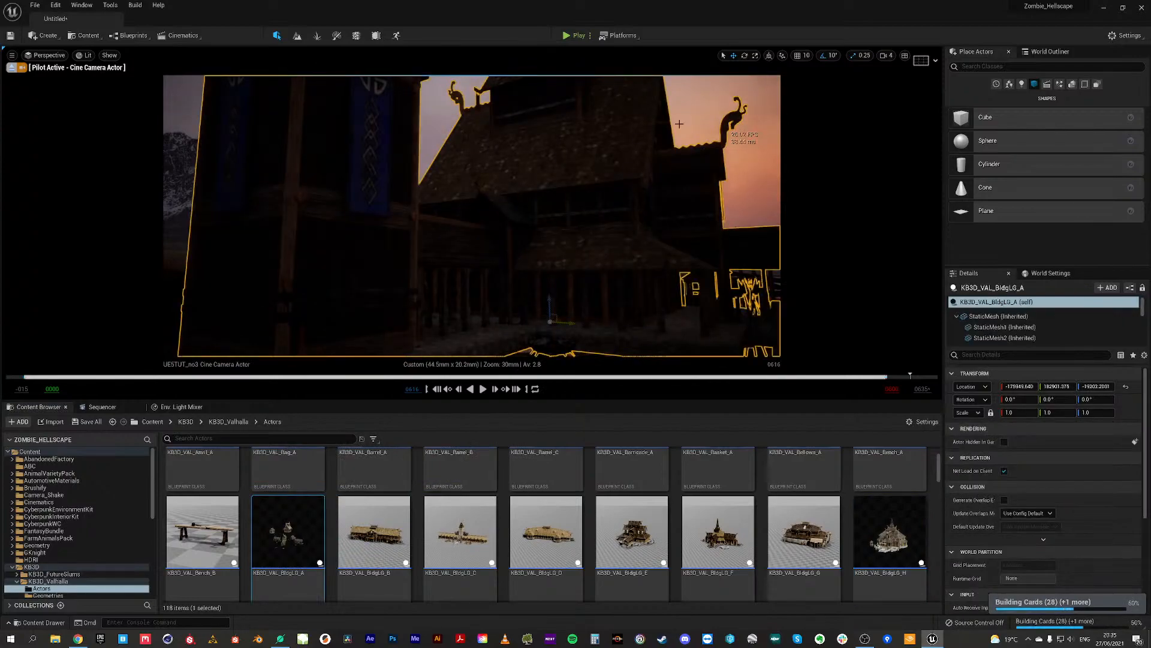
left_click(744, 56)
left_click_drag(560, 324, 498, 325)
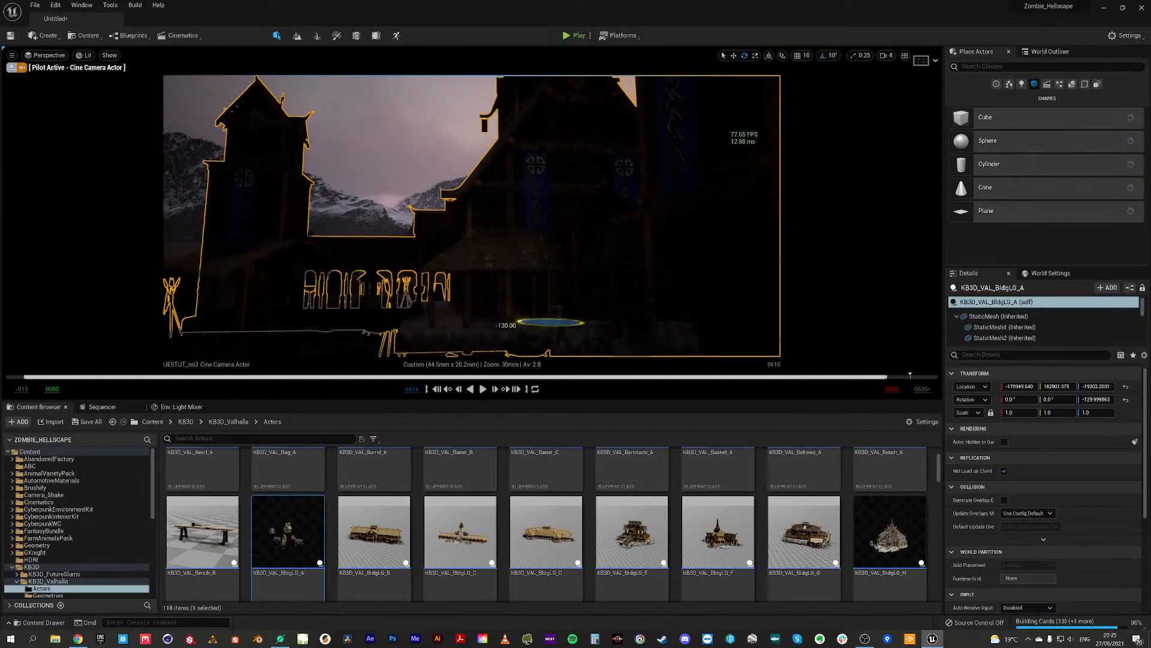
left_click(733, 56)
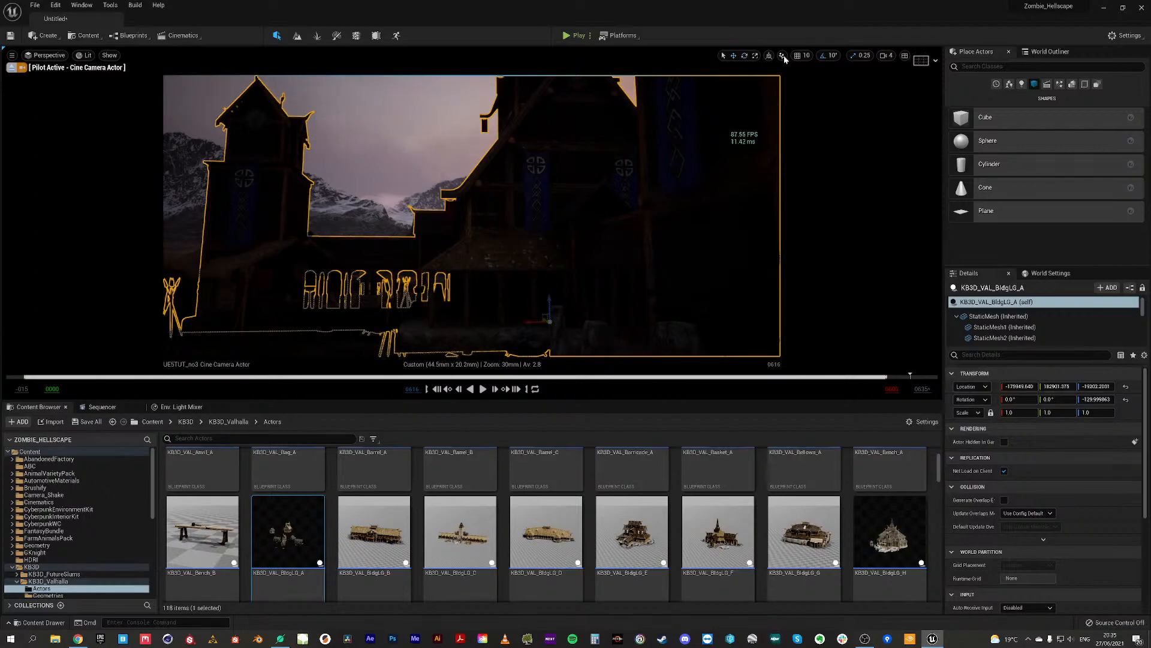
Step: Move the KB3D_VAL_BldgLG_A building into the distance beside the spired building, using world axes before returning to local ones
right_click_drag(564, 321, 427, 299)
left_click_drag(441, 300, 752, 250)
right_click_drag(752, 251, 822, 250)
right_click_drag(657, 225, 676, 225)
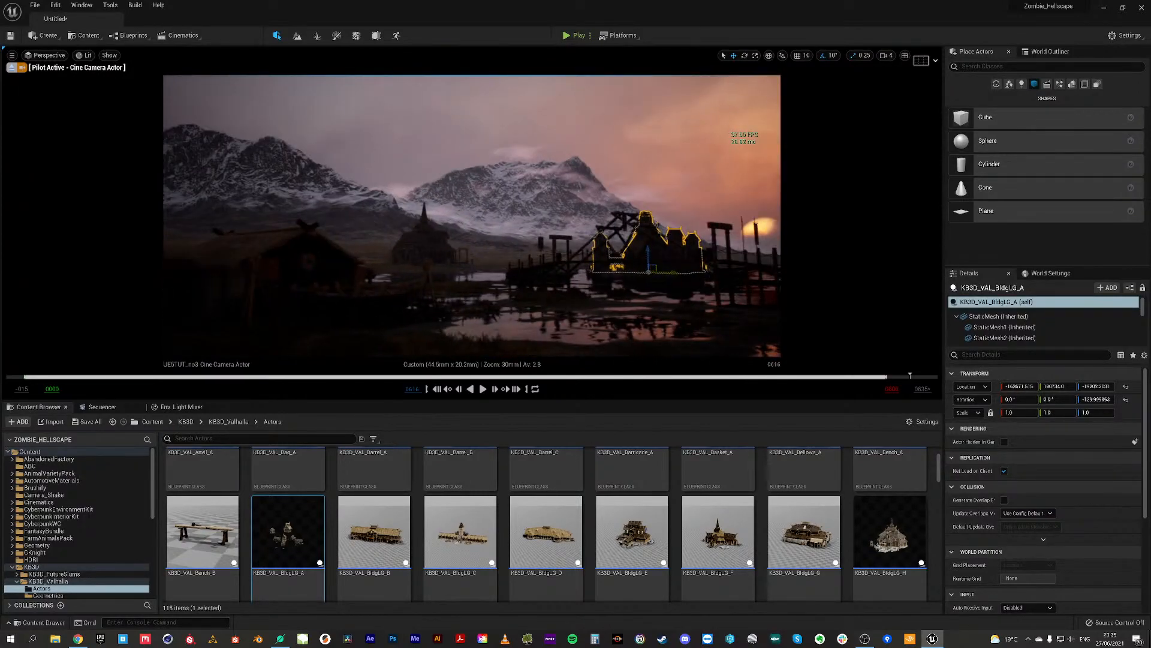
left_click_drag(670, 272, 472, 256)
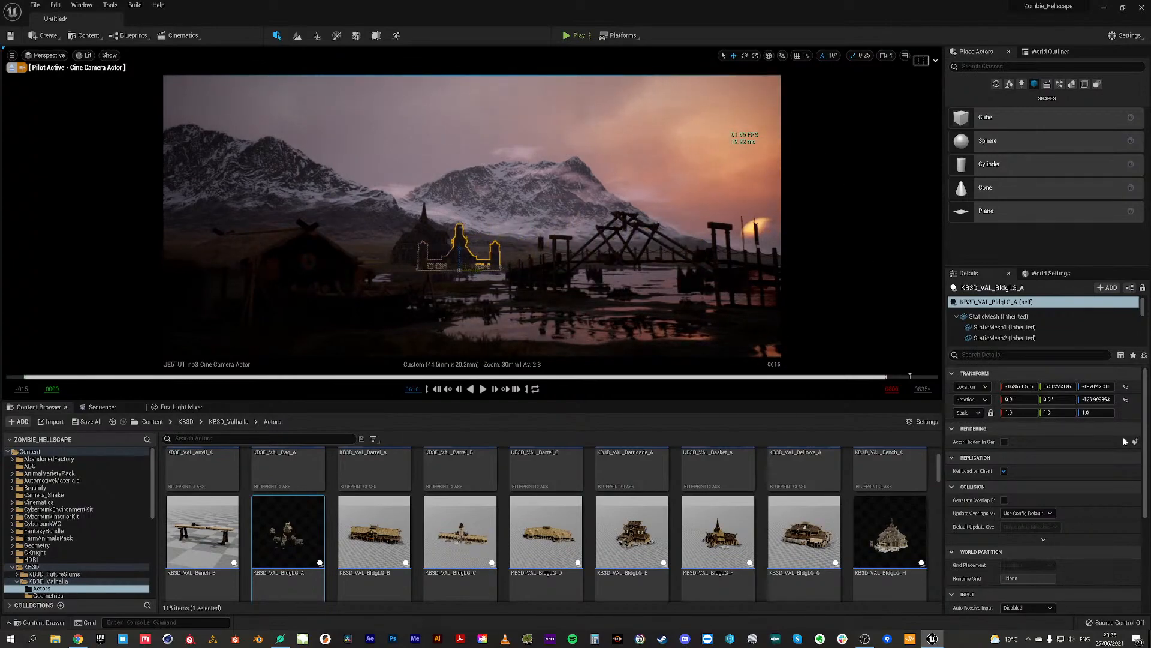
left_click(769, 55)
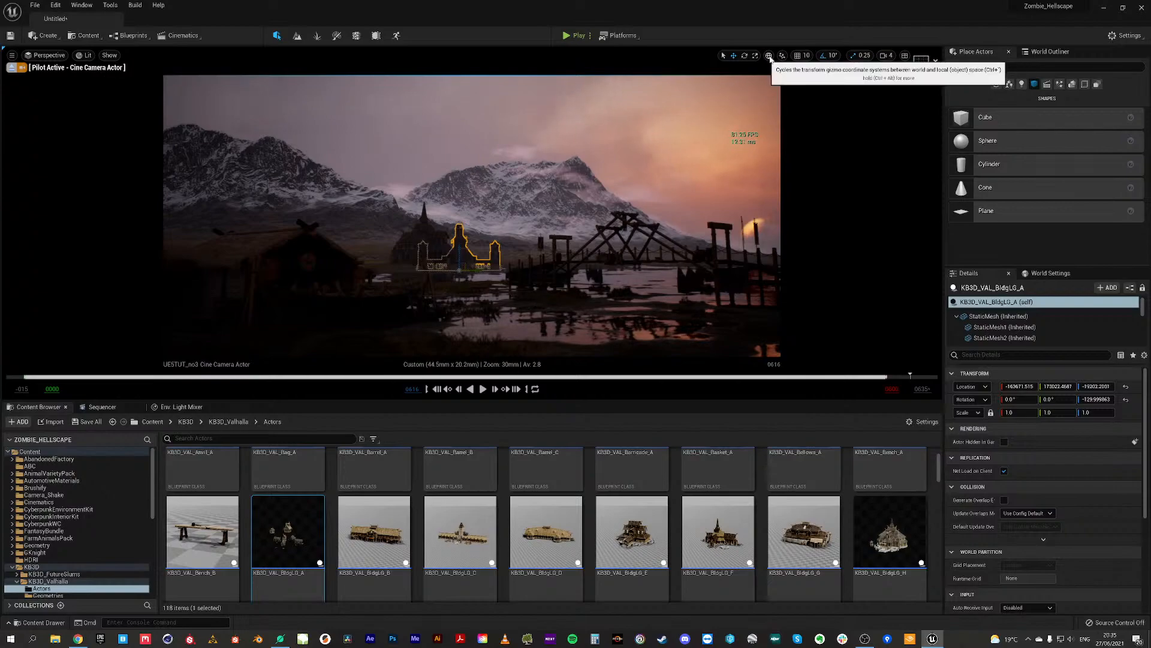
Step: Leave the camera view, focus on the KB3D_VAL_BldgLG_A building and move it farther inland, away from the spired building
left_click(102, 407)
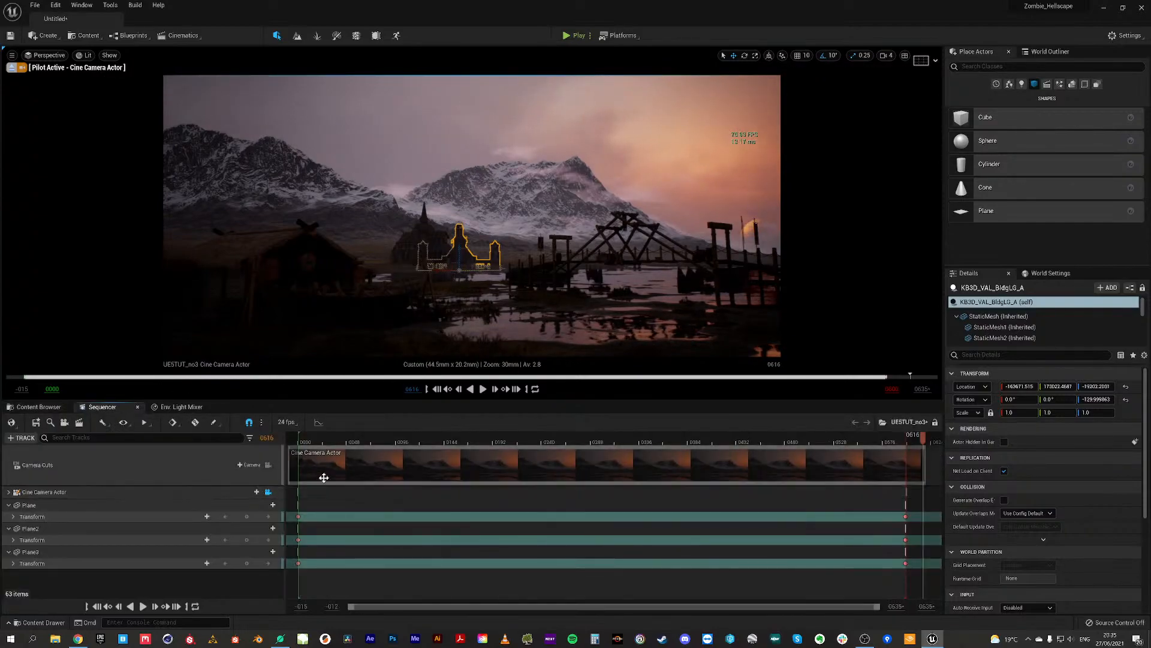
left_click(268, 492)
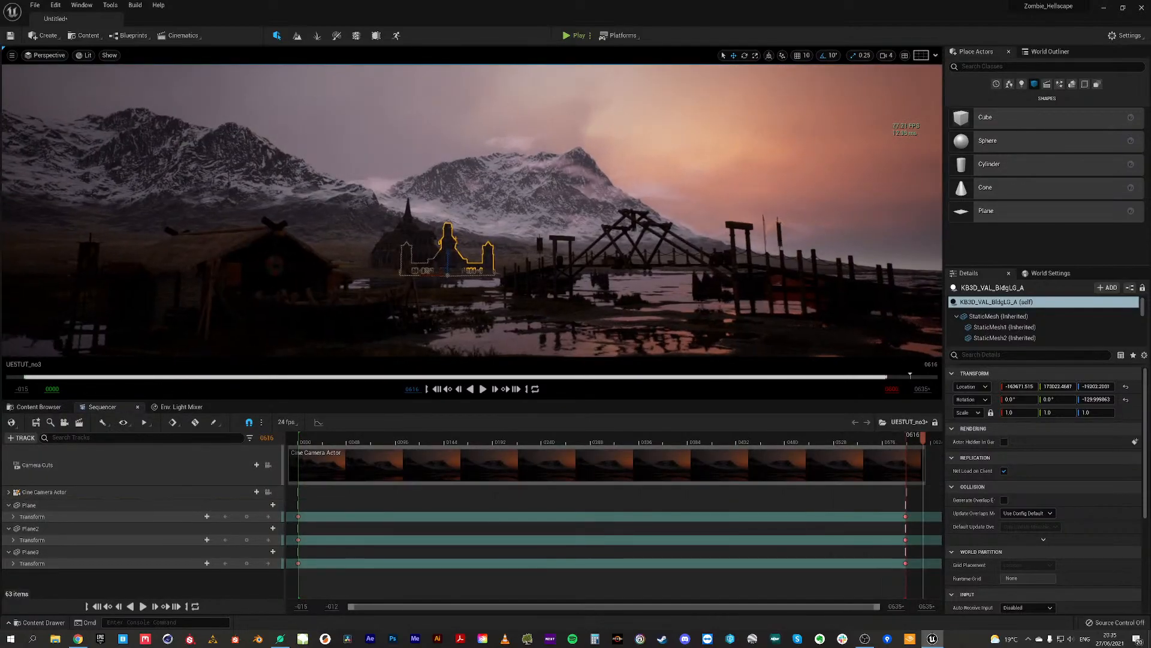
key("f")
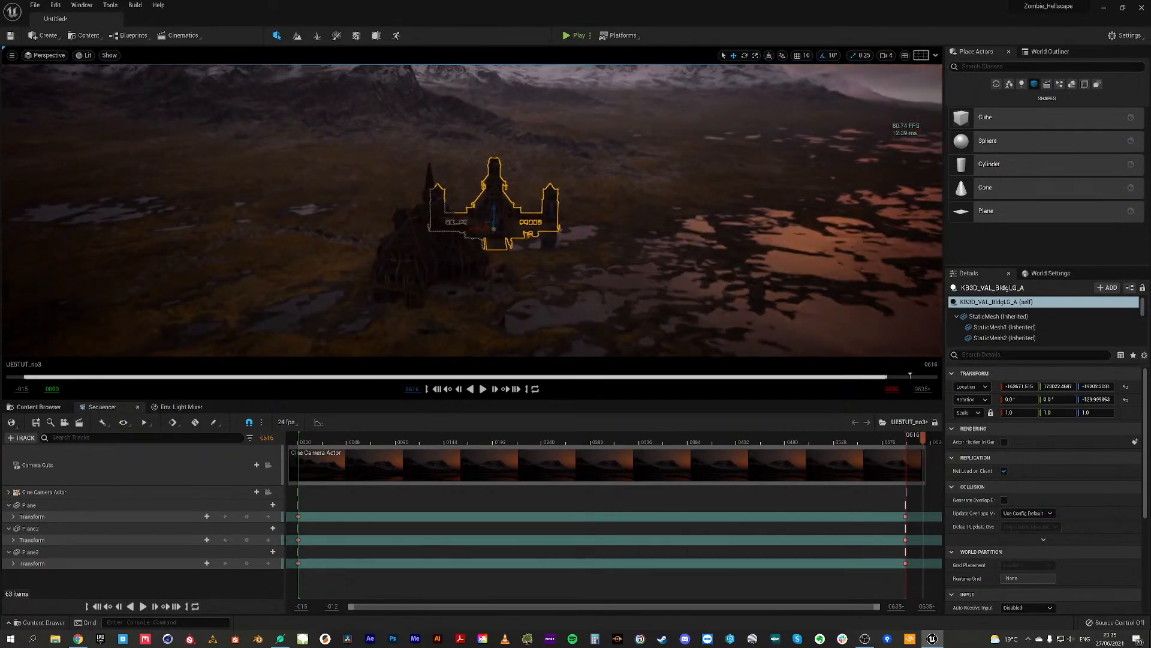
right_click_drag(472, 210, 438, 204)
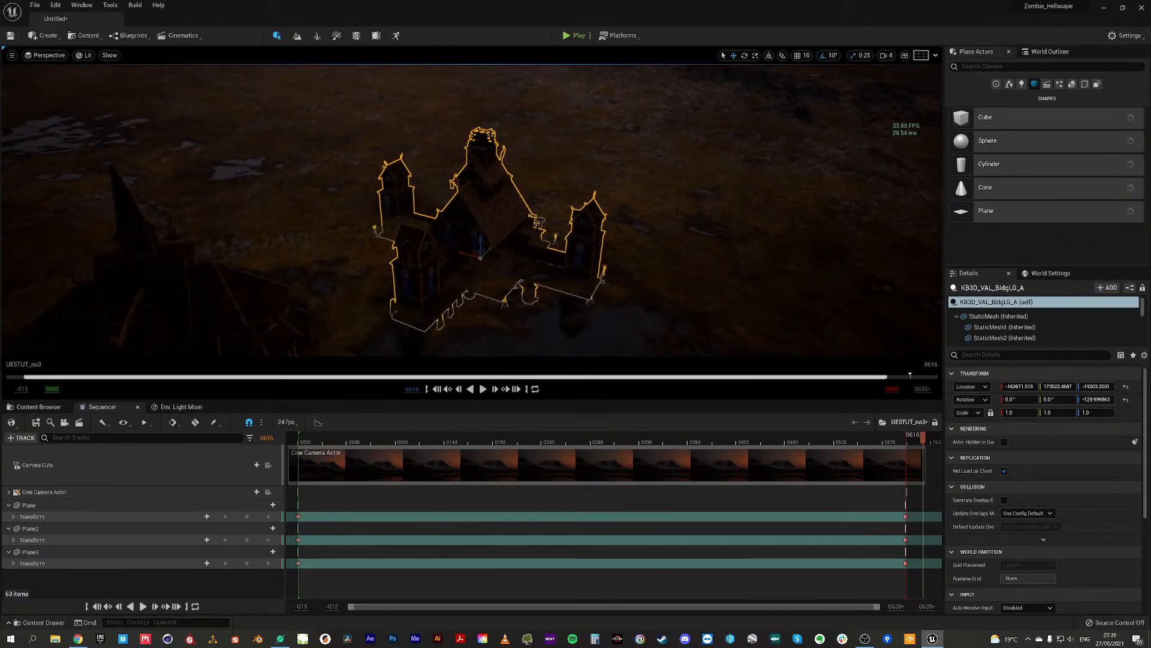
right_click_drag(487, 250, 489, 282)
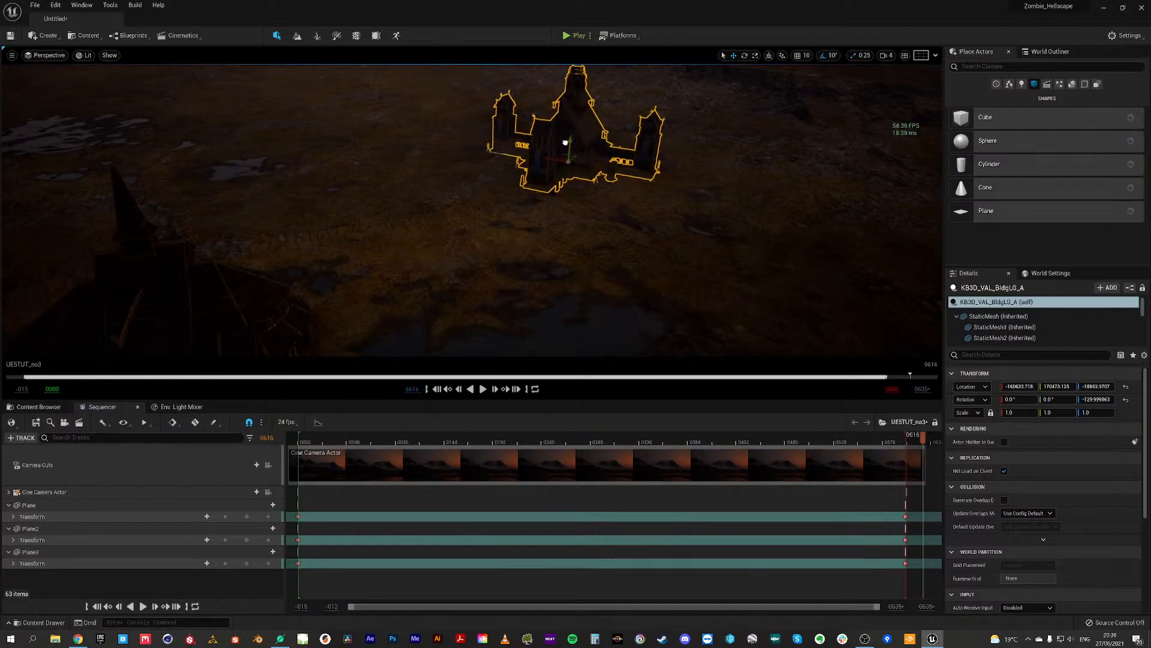
Step: Fine-tune the height of the KB3D_VAL_BldgLG_A building so its base meets the terrain
left_click(479, 258)
right_click_drag(479, 257, 463, 203)
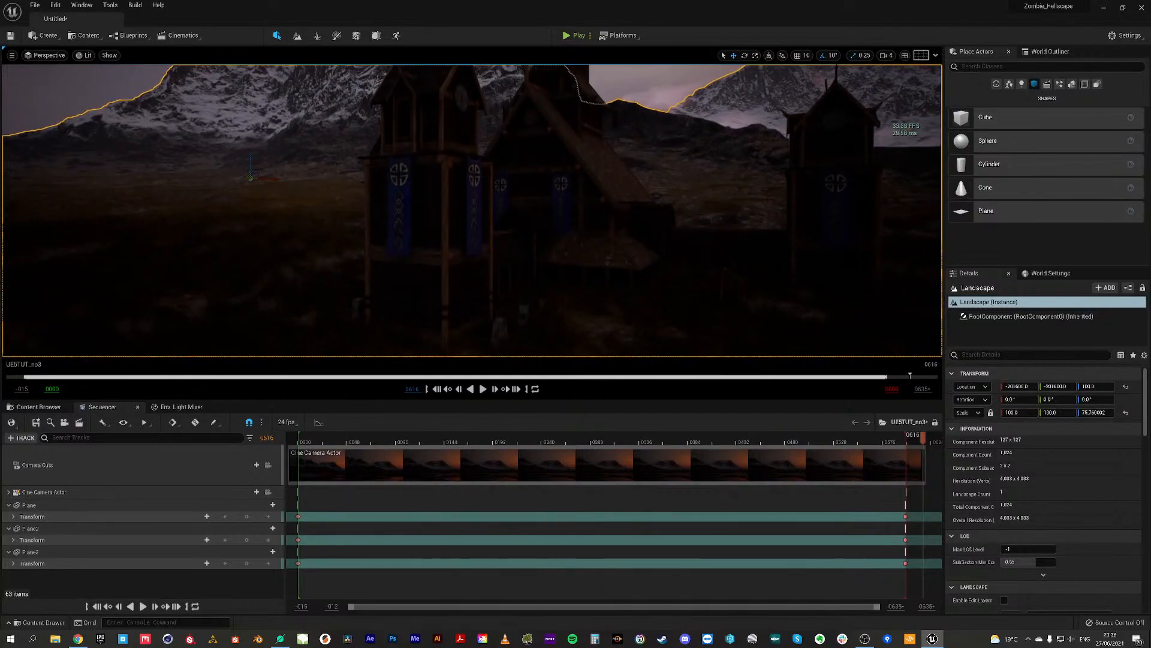
left_click(650, 267)
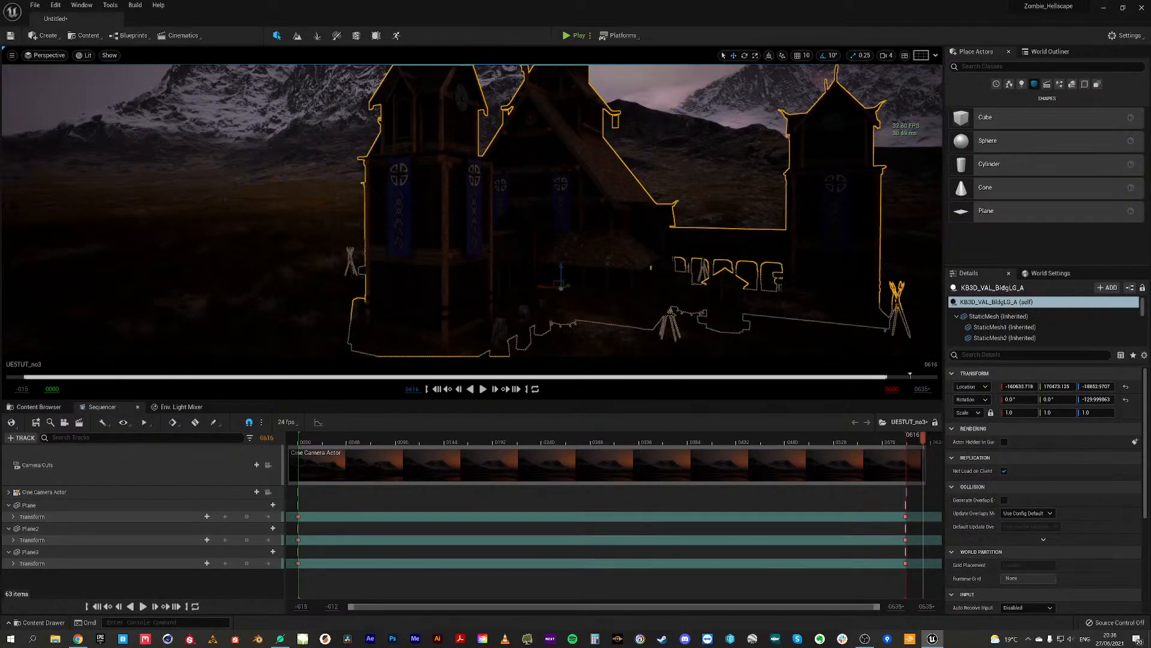
left_click_drag(560, 267, 560, 265)
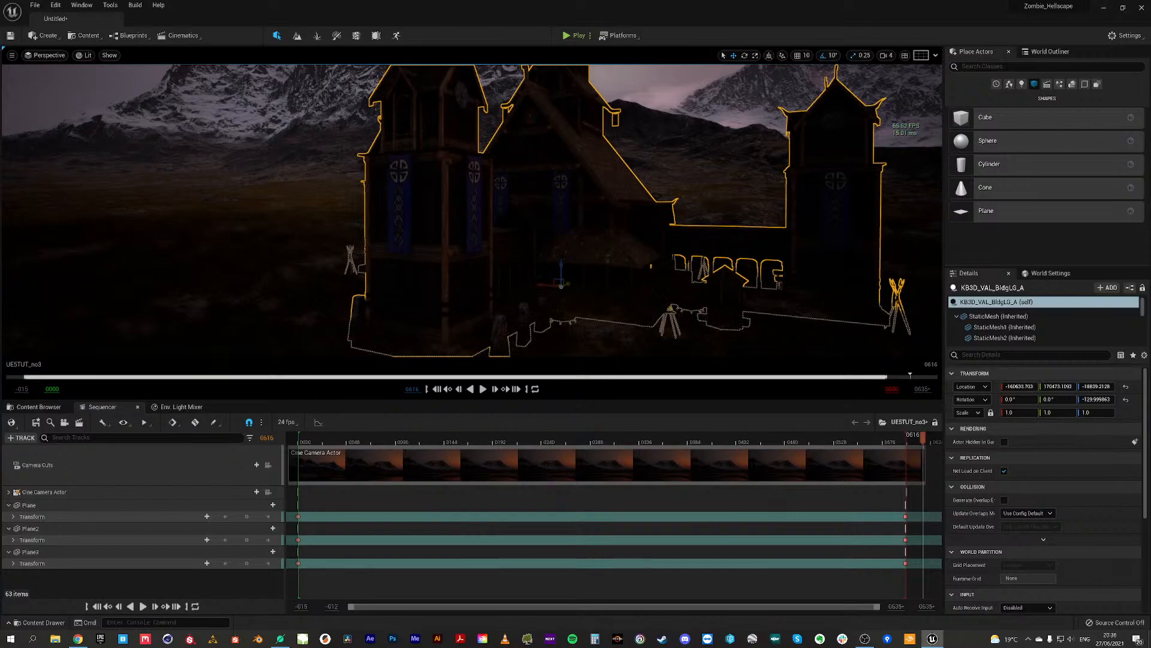
Step: Hide the editor overlays, enlarge the viewport and examine both distant buildings from across the water
key("g")
right_click_drag(560, 264, 415, 245)
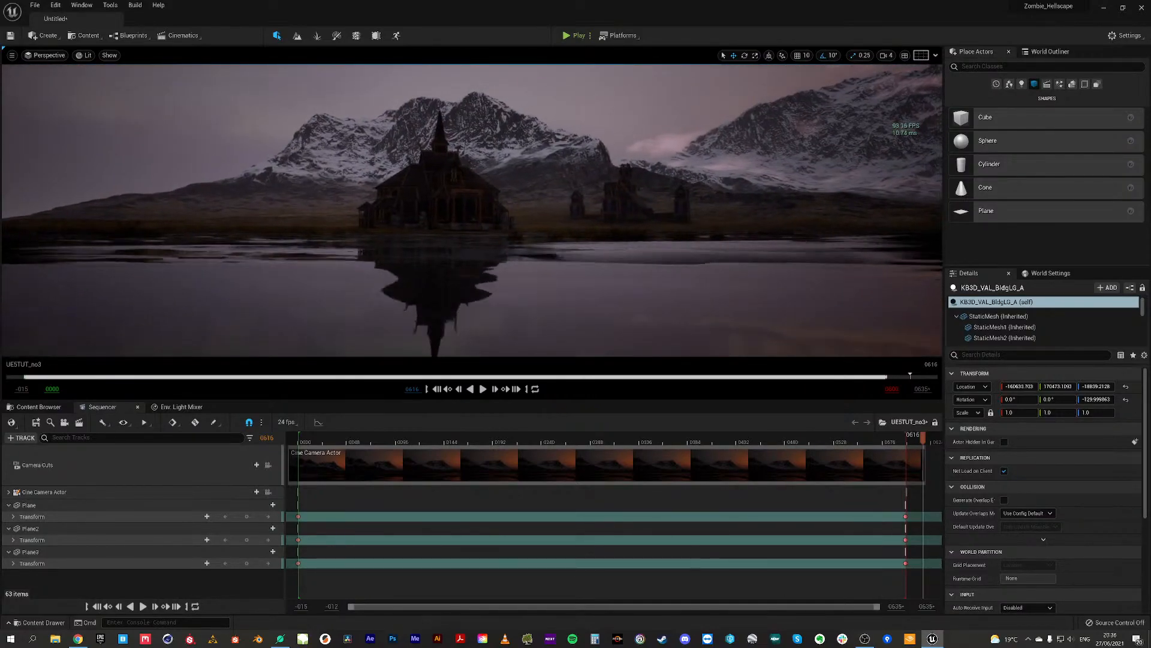
left_click_drag(599, 398, 591, 548)
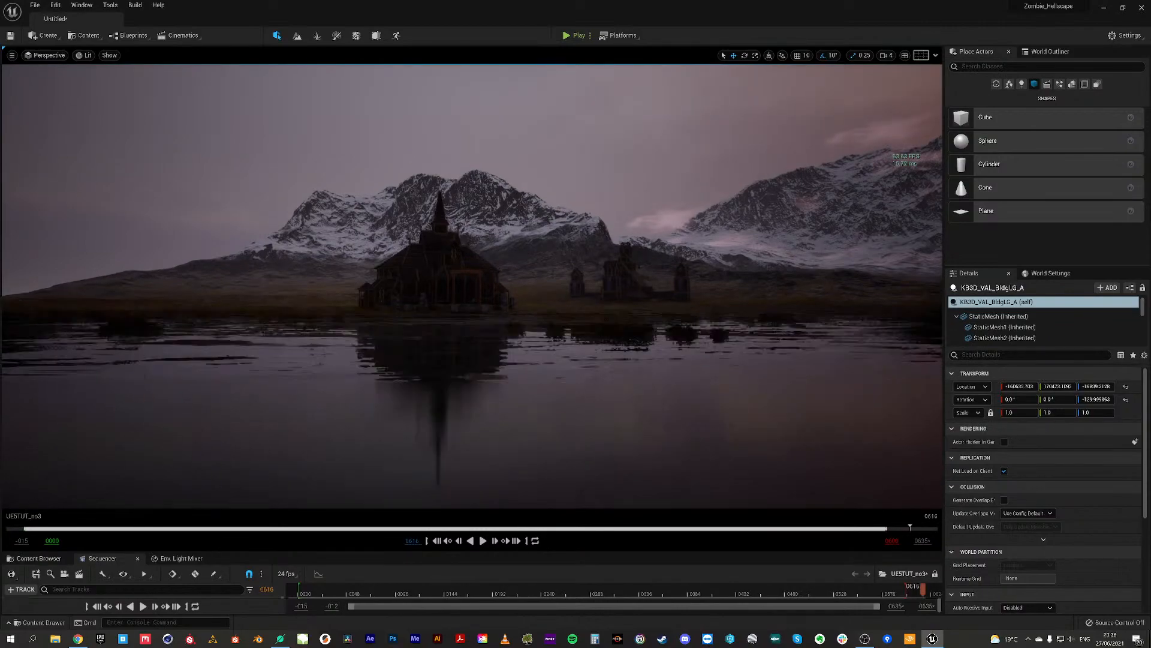
key("e")
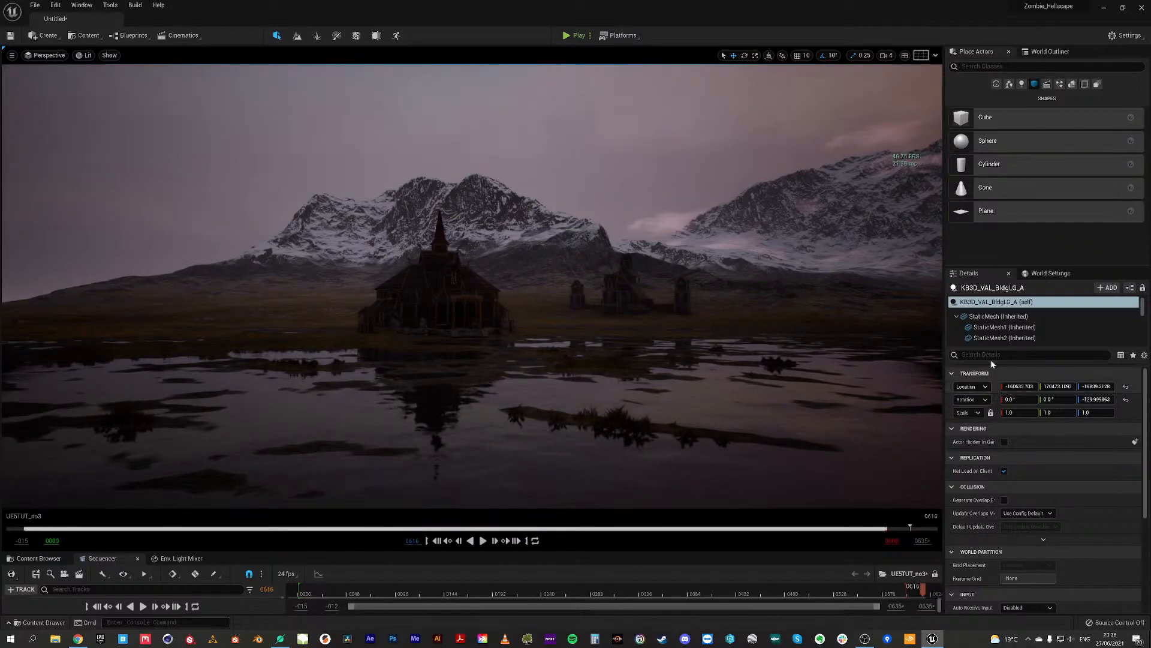
key("e")
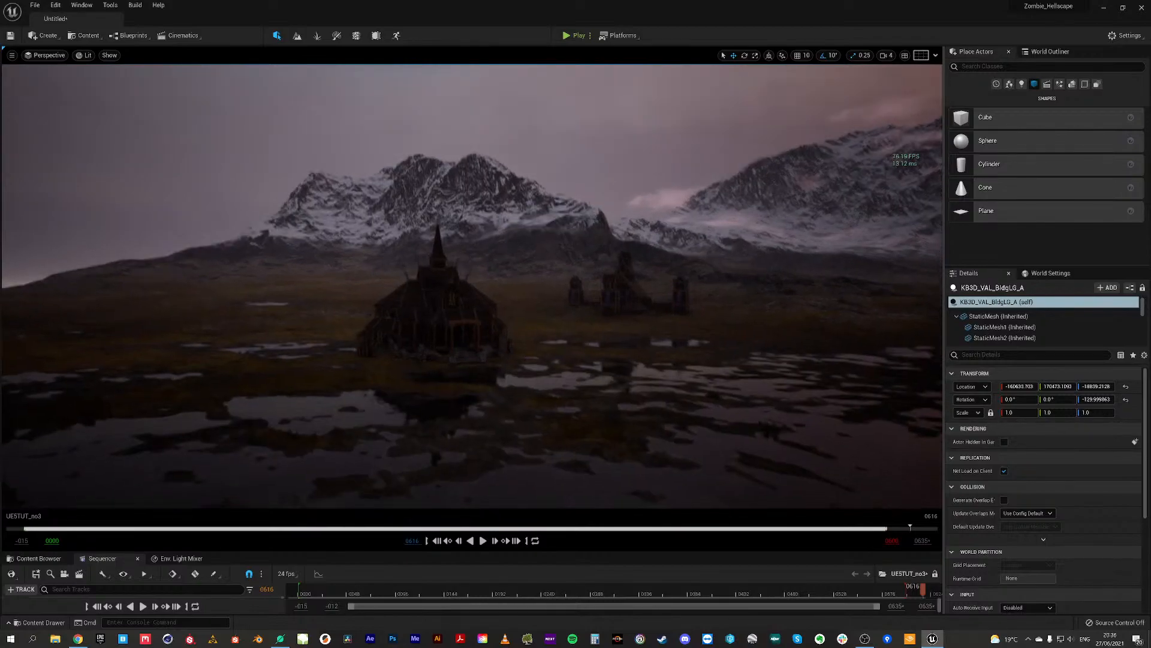
key("q")
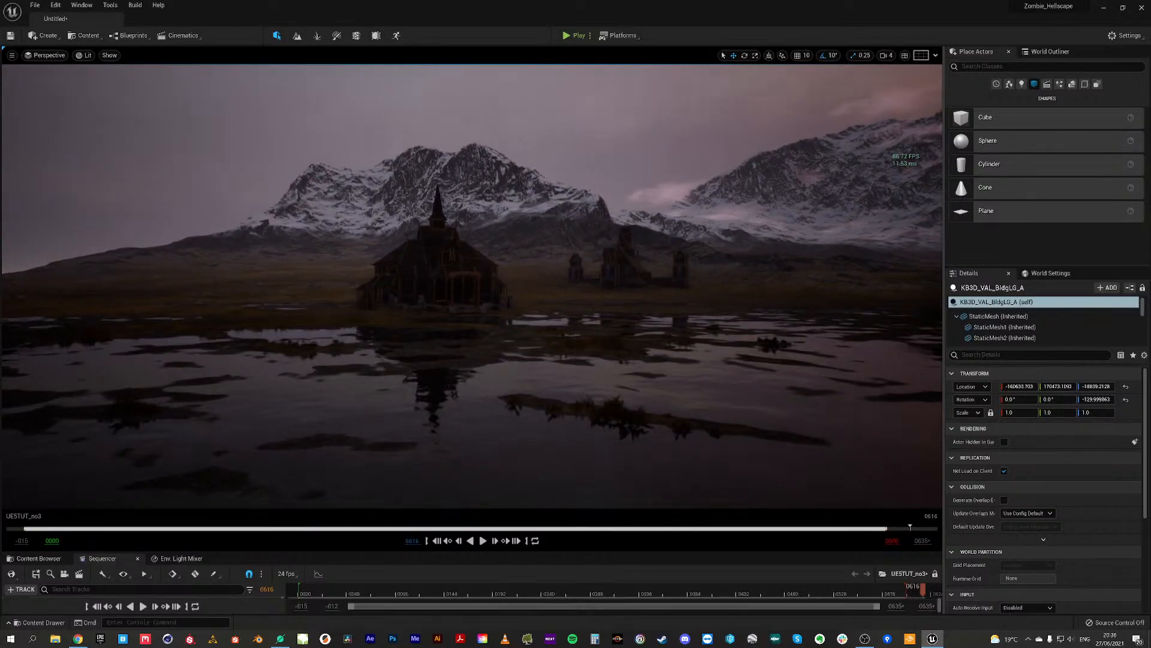
key("s")
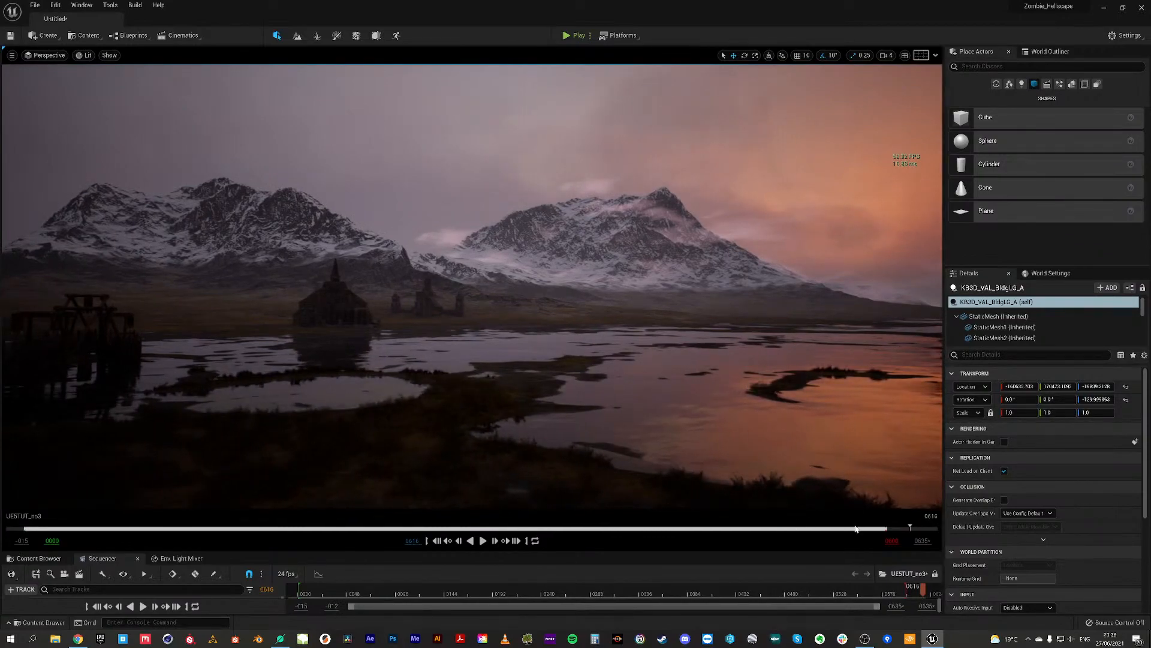
Step: Lock the viewport to the camera cuts and scrub the shot from near its start to frame 82
left_click_drag(855, 527, 782, 528)
left_click_drag(324, 553, 331, 478)
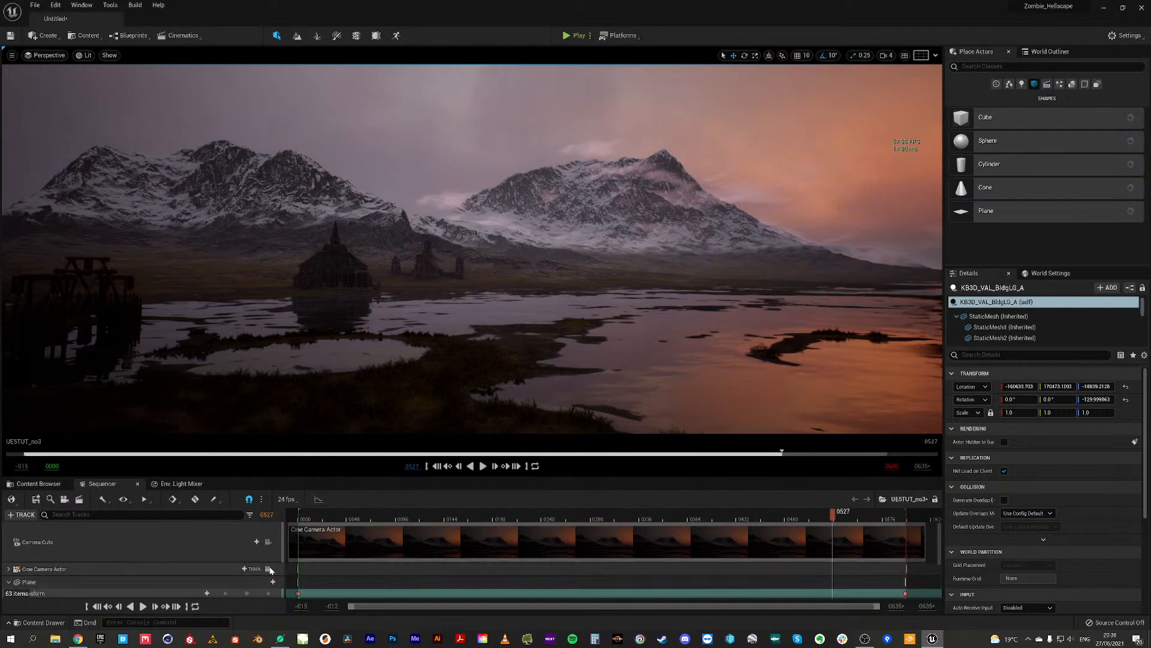
left_click(268, 542)
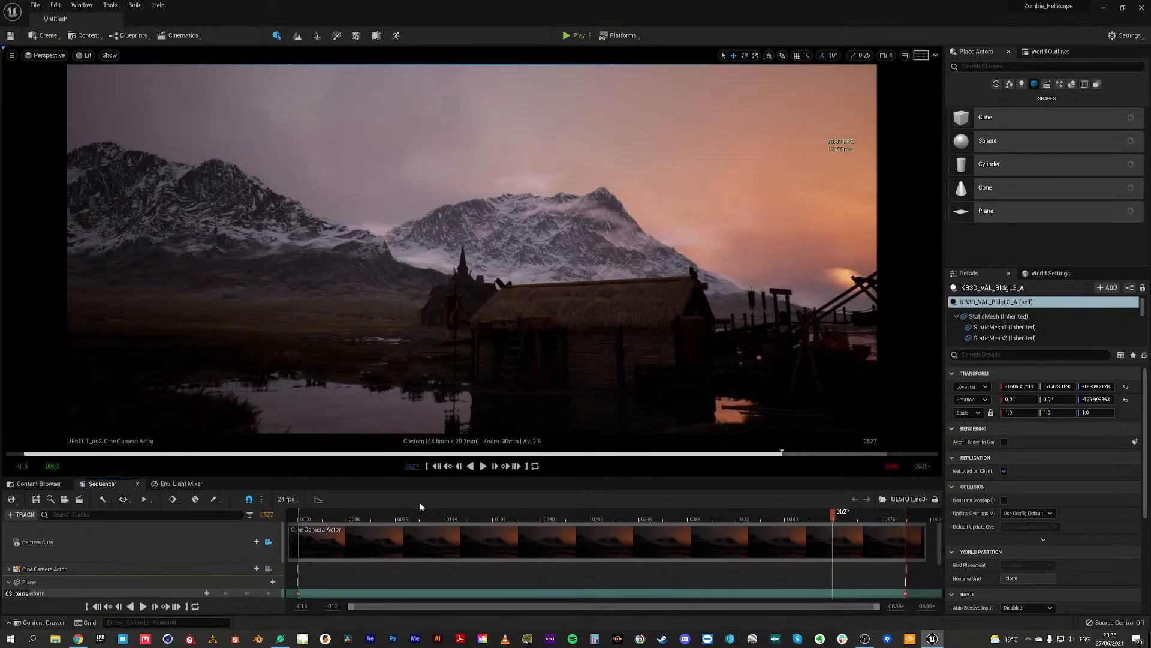
left_click(313, 513)
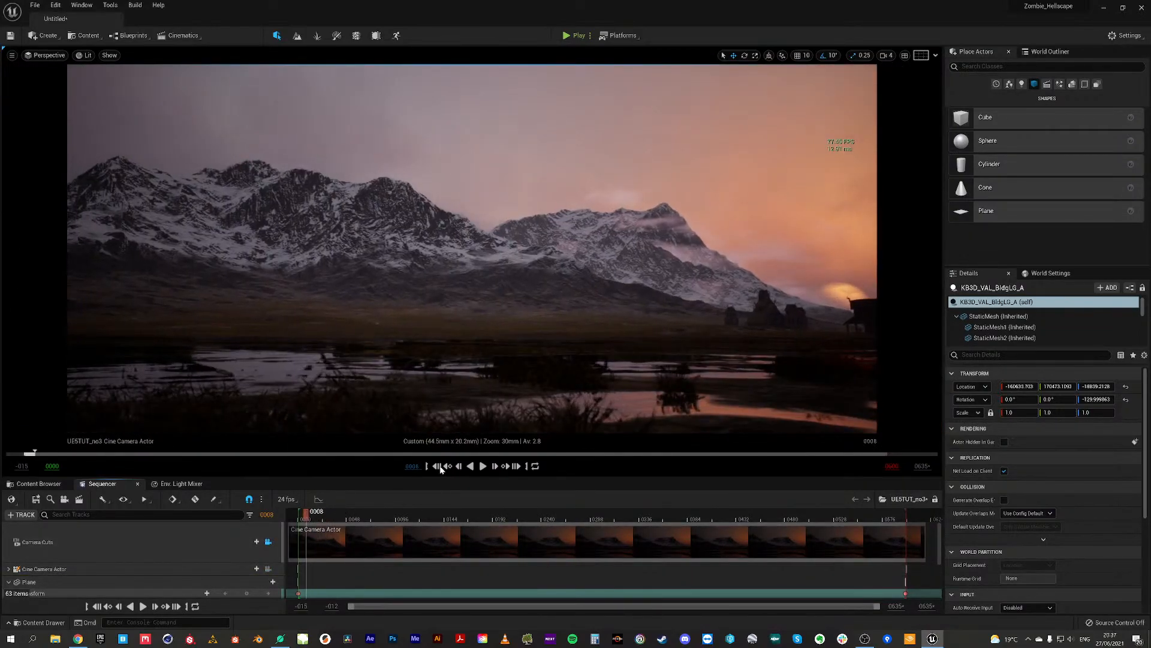
left_click_drag(307, 514, 383, 505)
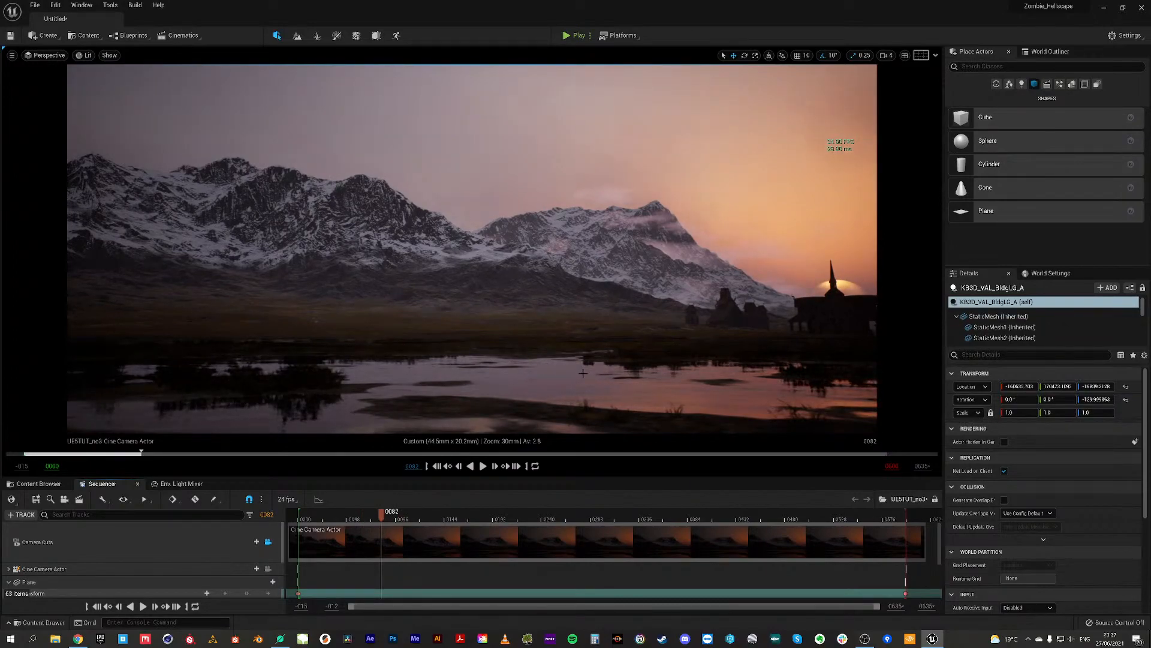
Step: Show the KB3D_Valhalla Actors folder in an enlarged Content Browser and browse to the building assets
left_click(39, 483)
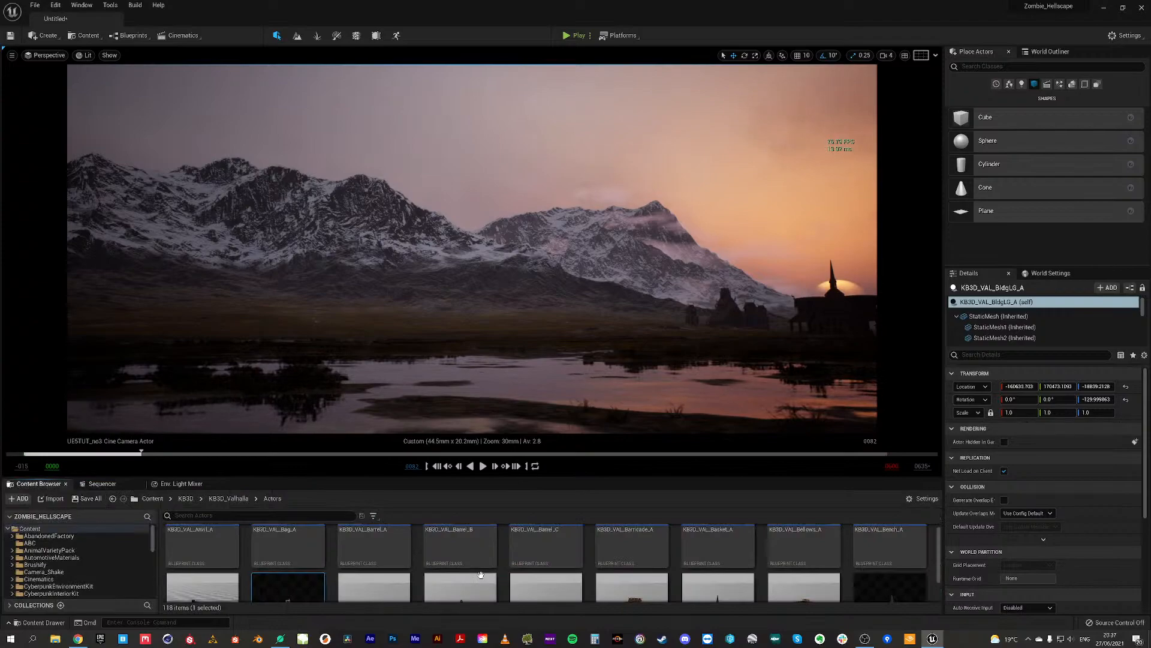
left_click_drag(613, 479, 608, 367)
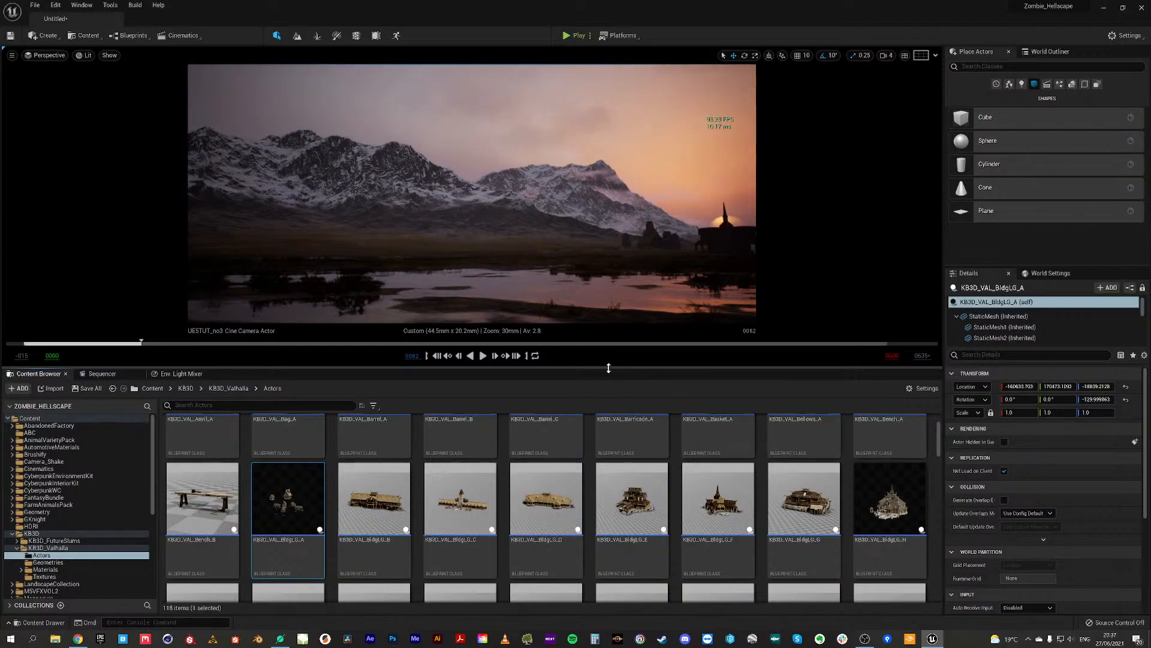
mouse_move(609, 368)
left_mouse_down()
mouse_move(607, 531)
mouse_move(613, 388)
left_mouse_up()
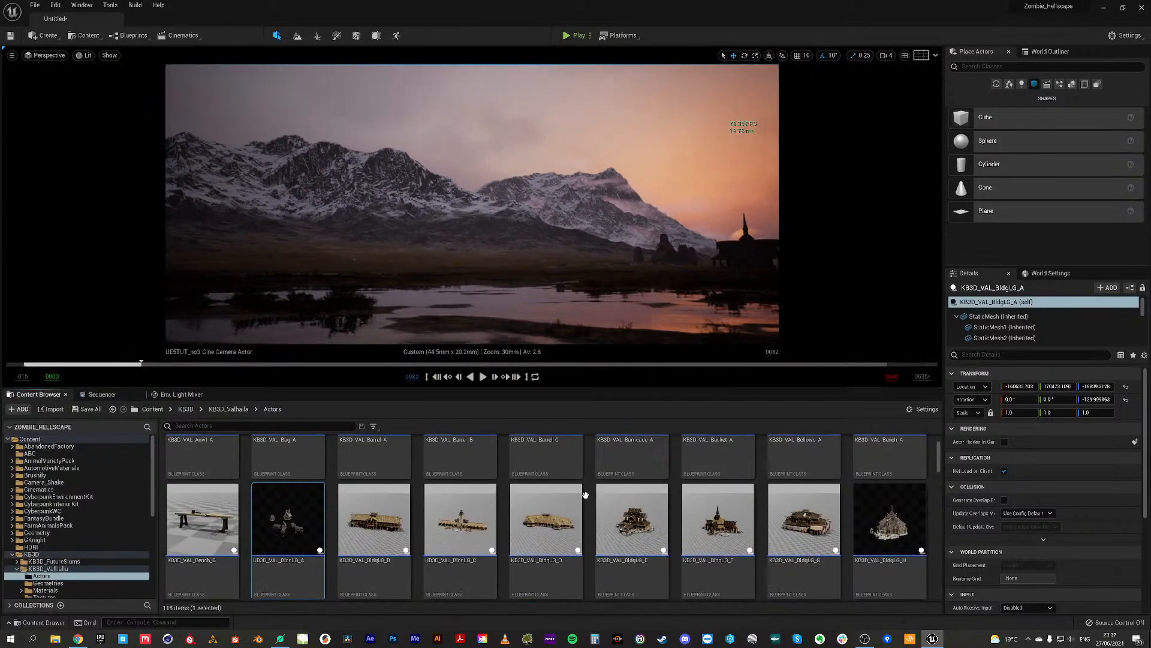
scroll(738, 573, "down", 1)
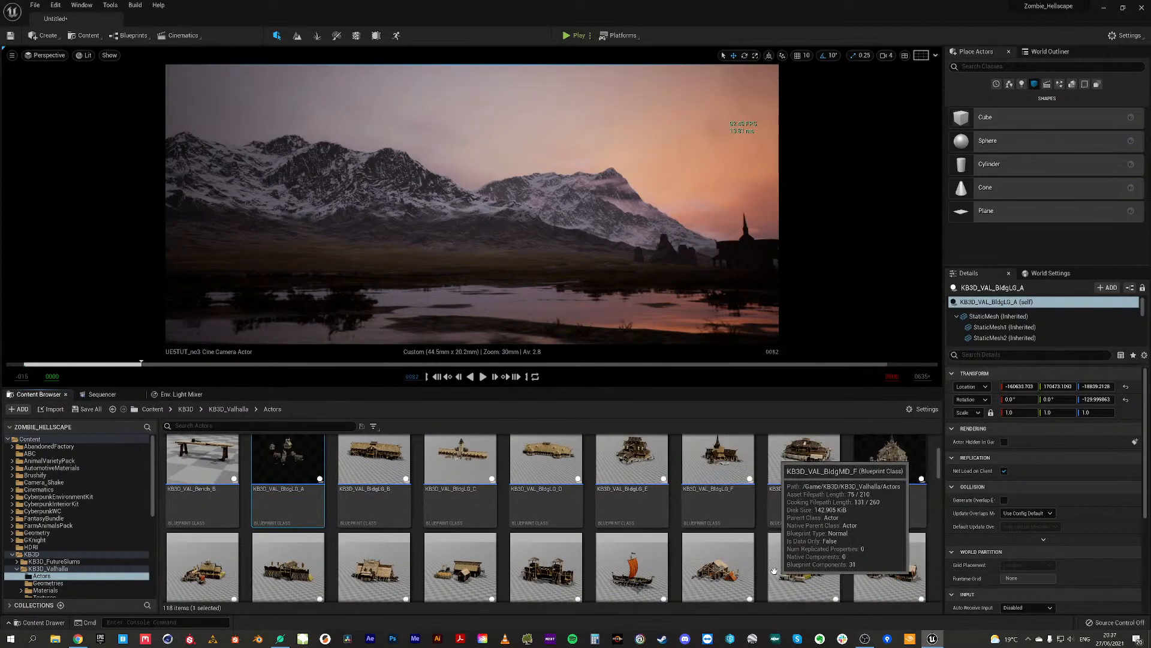
scroll(719, 527, "down", 1)
Step: At frame 217, place KB3D_VAL_BldgMD_G on the far-left bank and KB3D_VAL_BldgMD_B just in front of the spired building
left_click_drag(139, 365, 226, 383)
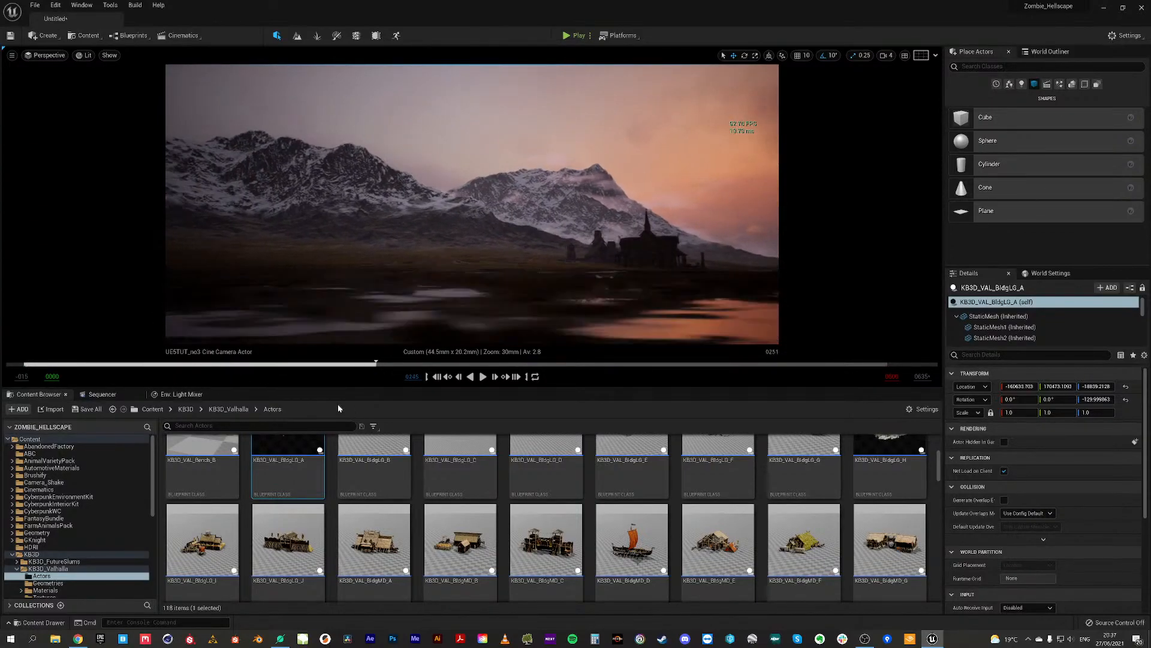
left_click_drag(341, 405, 352, 410)
scroll(835, 543, "down", 2)
scroll(836, 541, "up", 1)
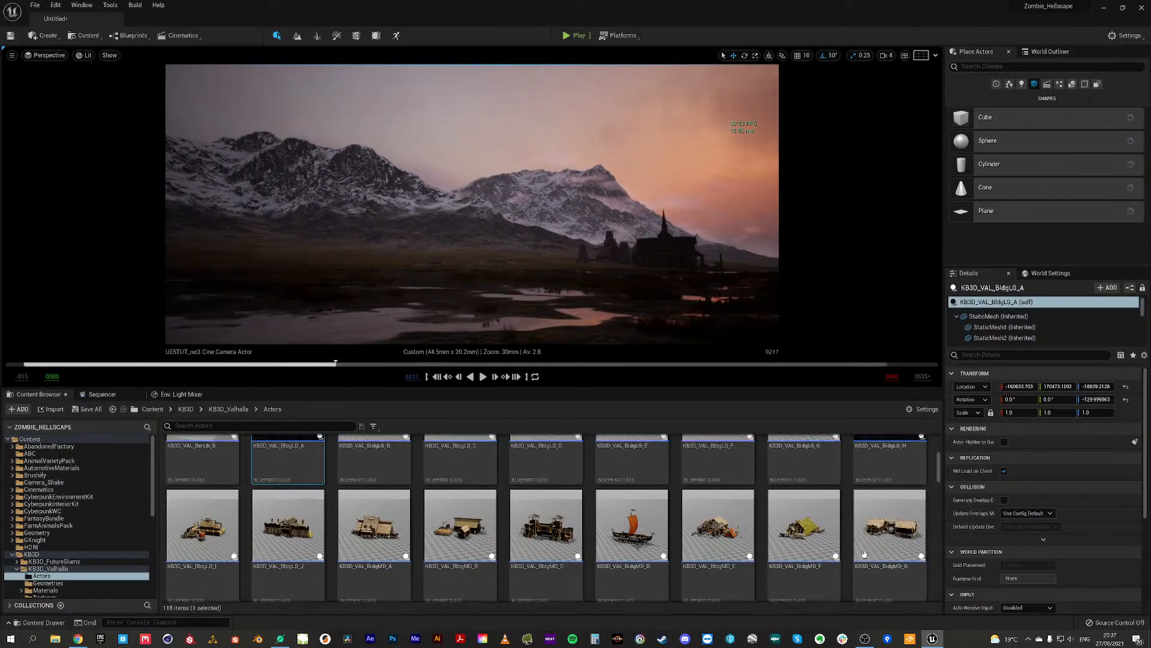
left_click_drag(888, 521, 367, 278)
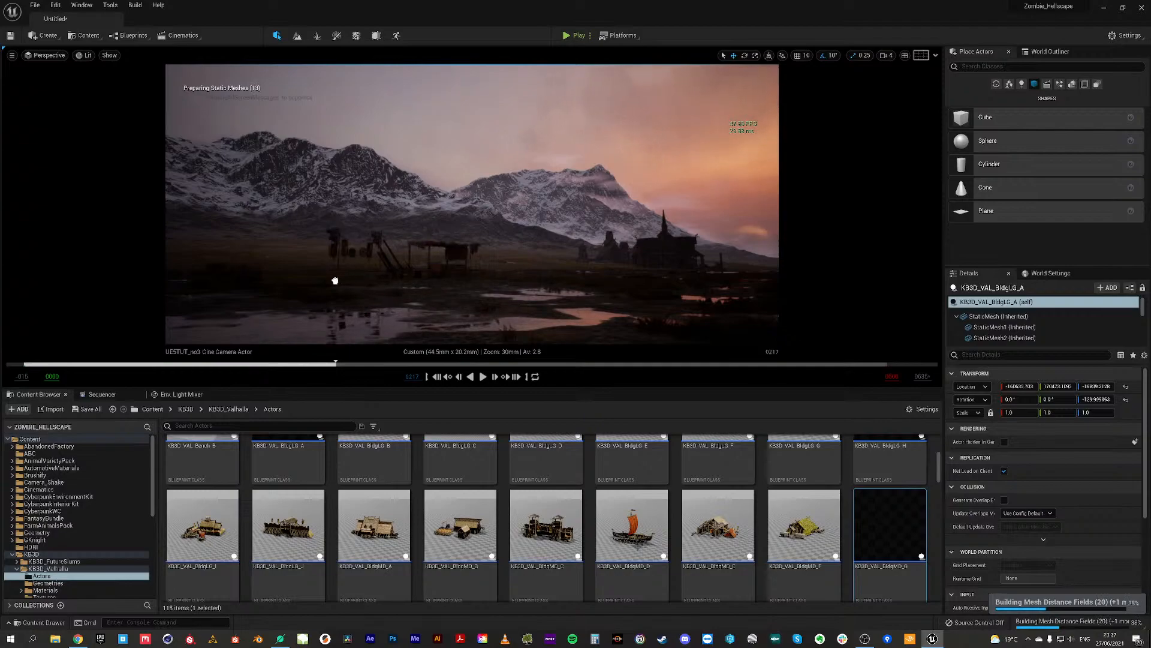
left_click_drag(274, 276, 288, 285)
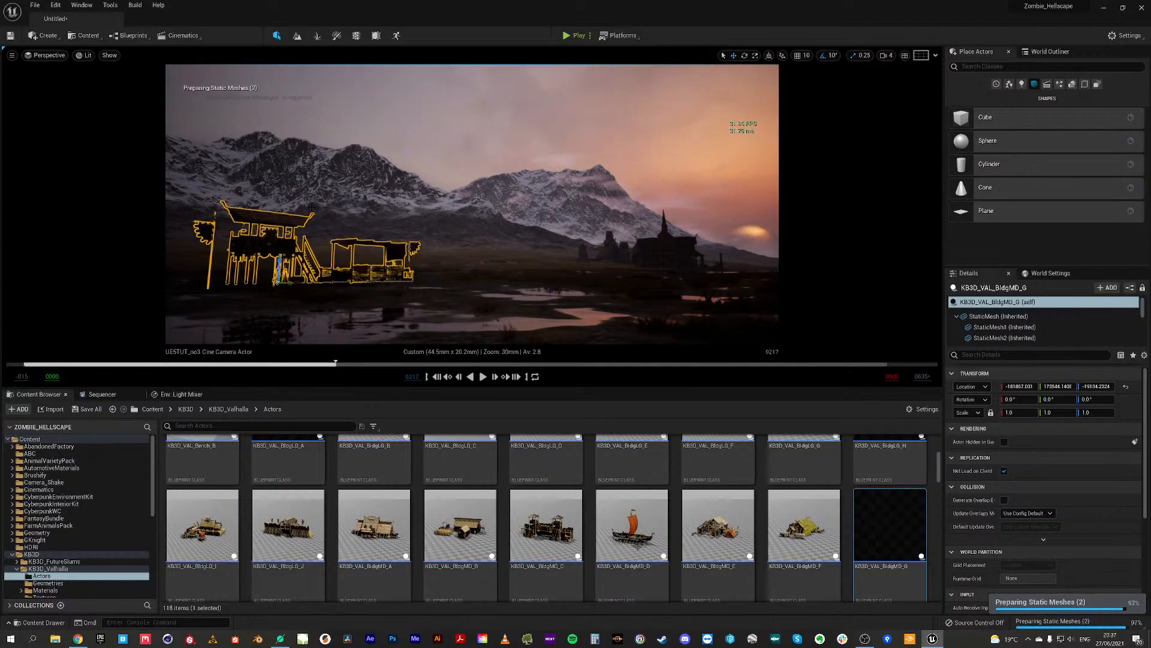
left_click(312, 207)
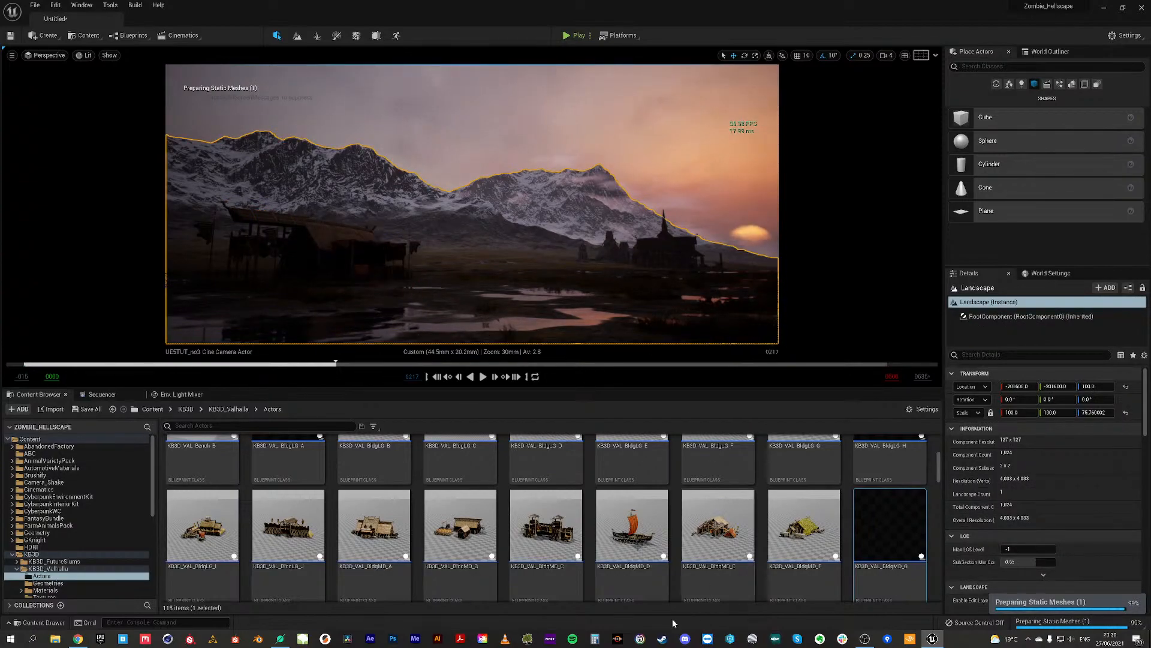
left_click_drag(444, 534, 495, 283)
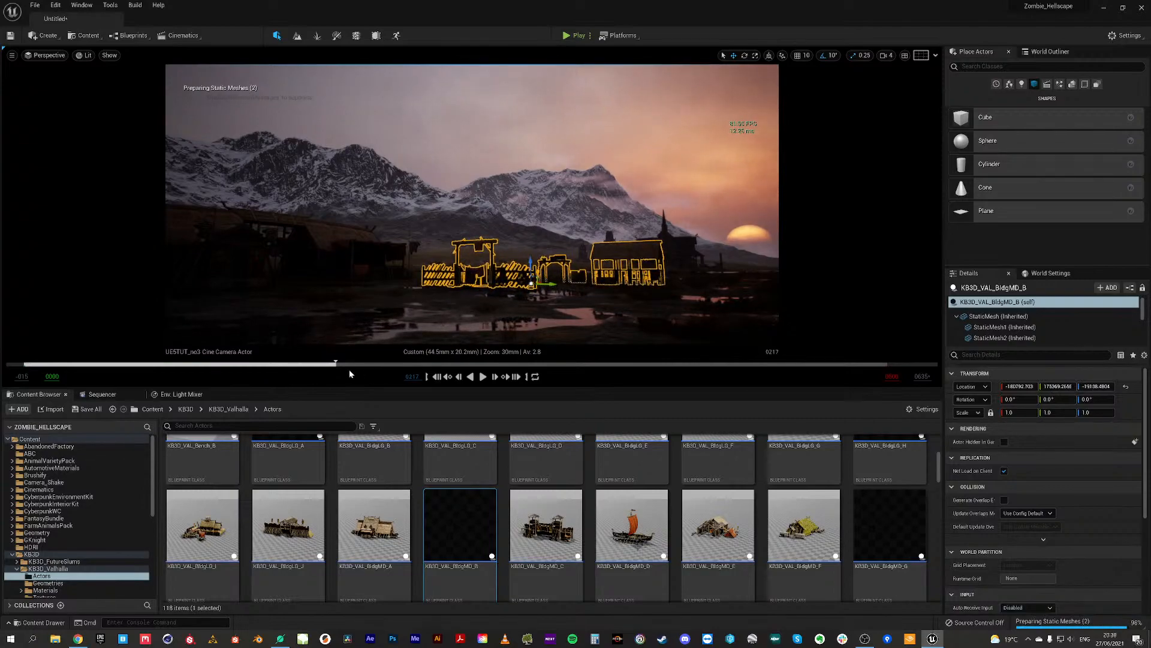
Step: At frame 130, move the KB3D_VAL_BldgMD_G building along its X axis, closer to the spired building
left_click_drag(335, 362, 212, 363)
left_click(474, 252)
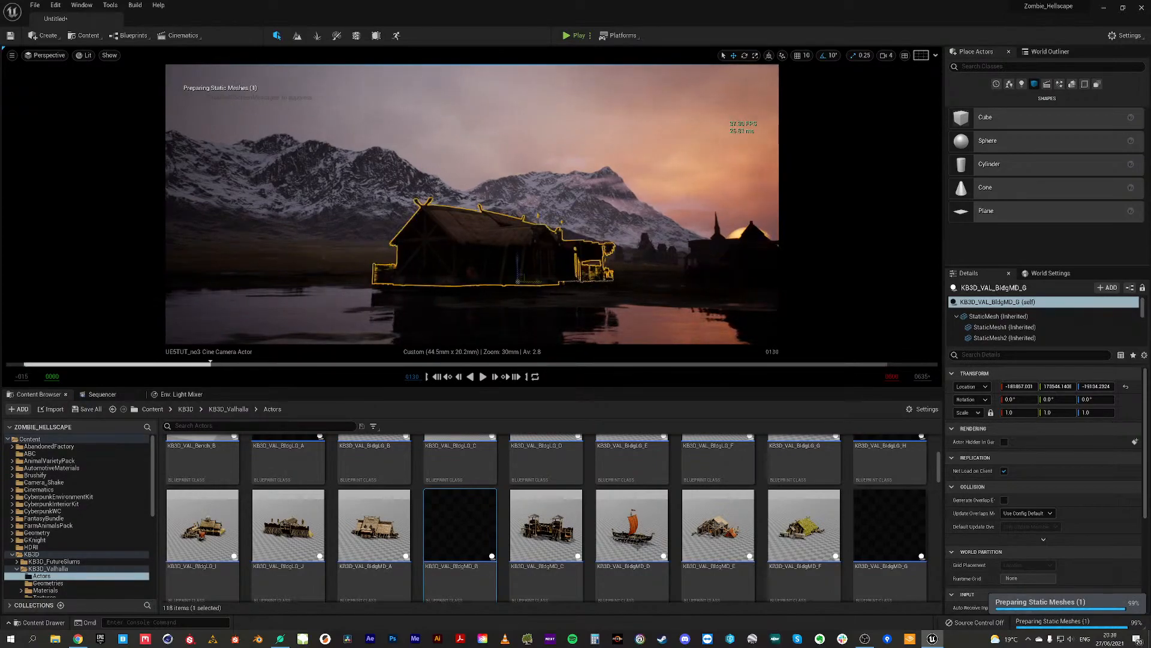
left_click_drag(528, 279, 557, 265)
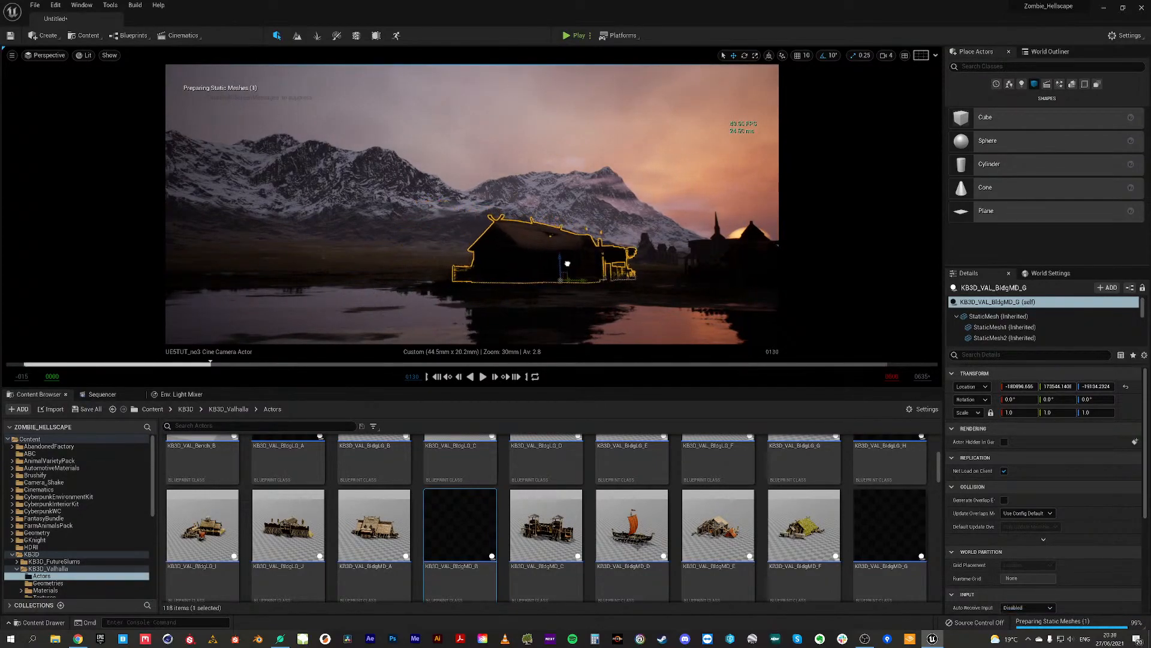
left_click(423, 232)
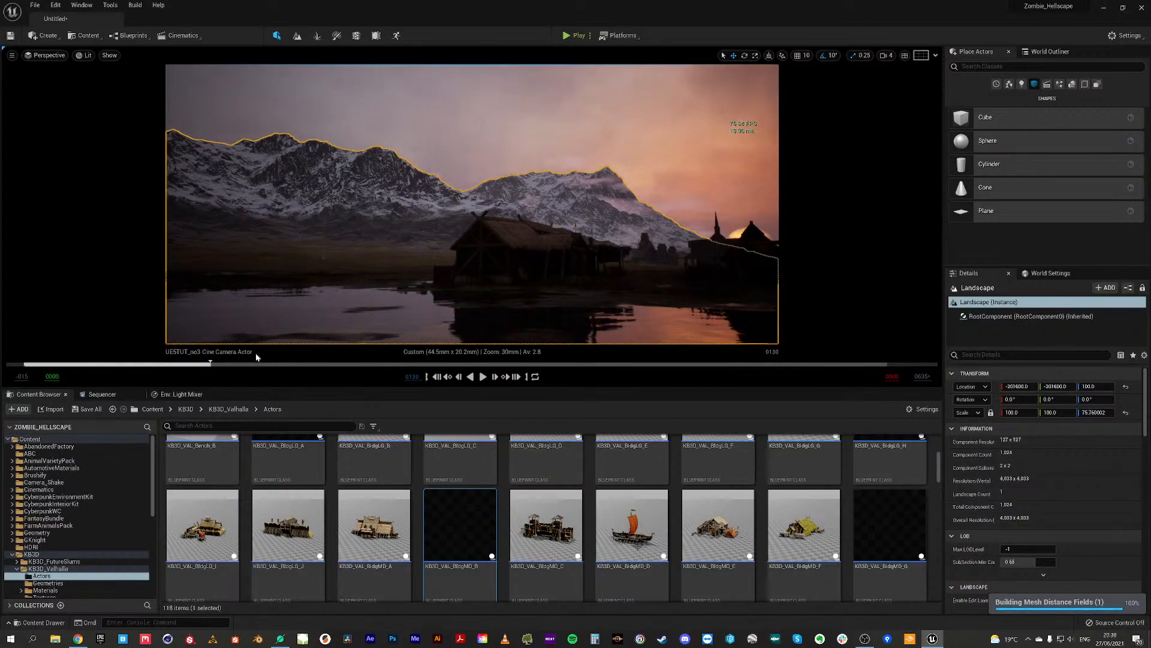
Step: At frame 363, place the KB3D_VAL_BldgSM_E tents on the bank beside the spired building
left_click_drag(204, 364, 548, 376)
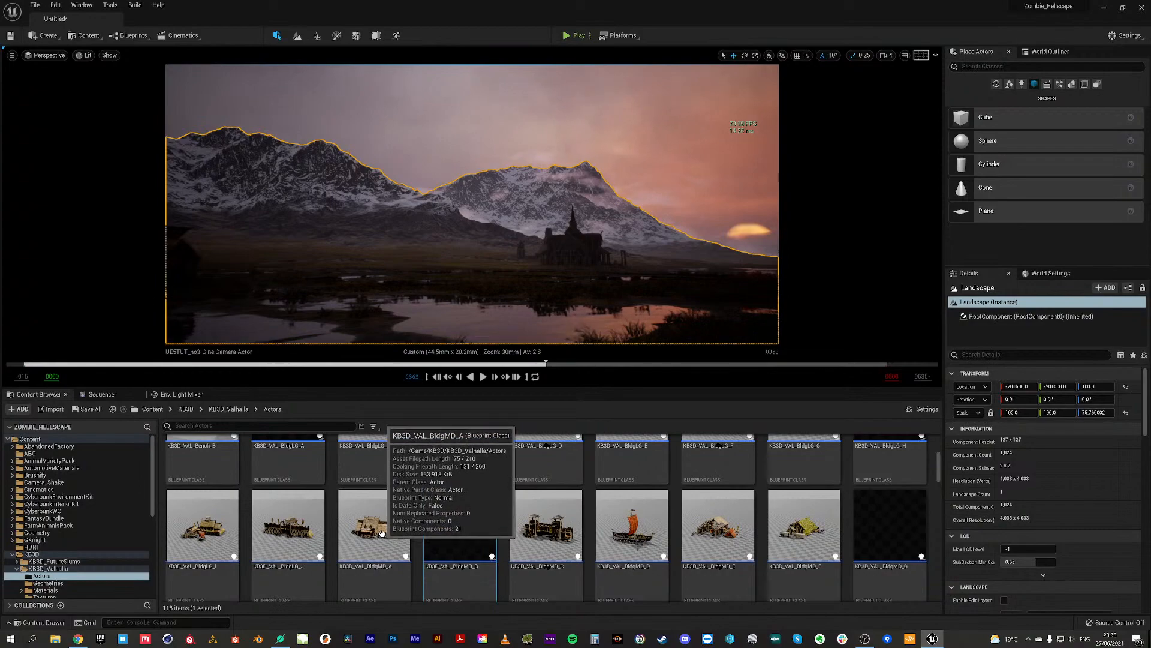
scroll(377, 541, "down", 2)
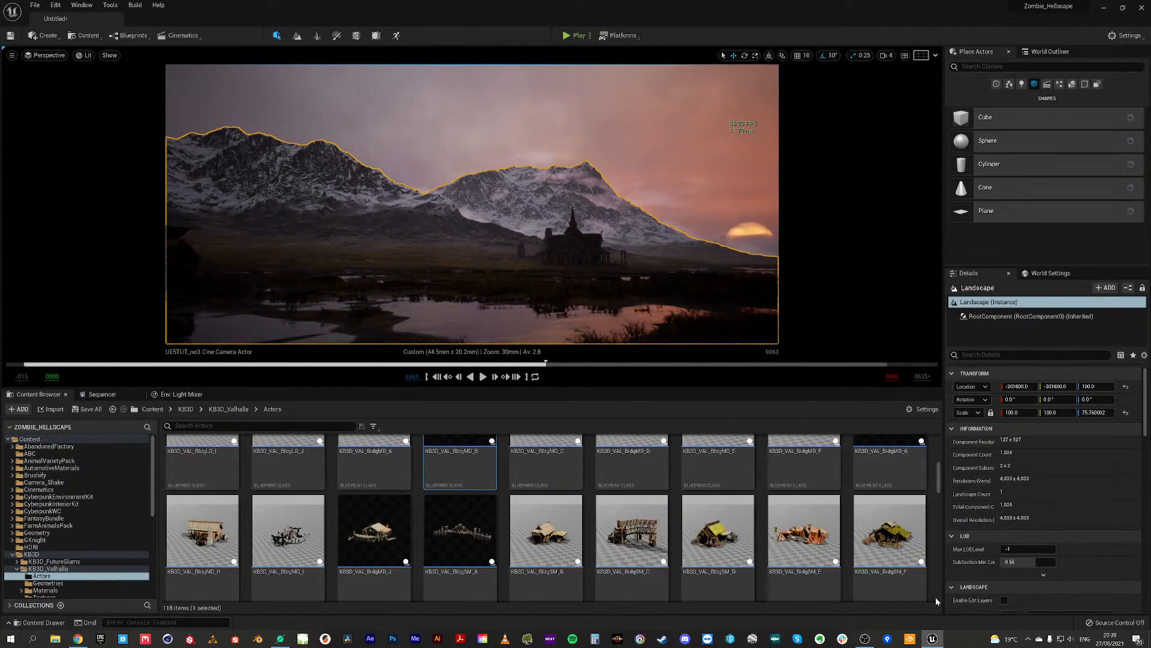
left_click_drag(804, 531, 485, 278)
left_click(517, 312)
key("g")
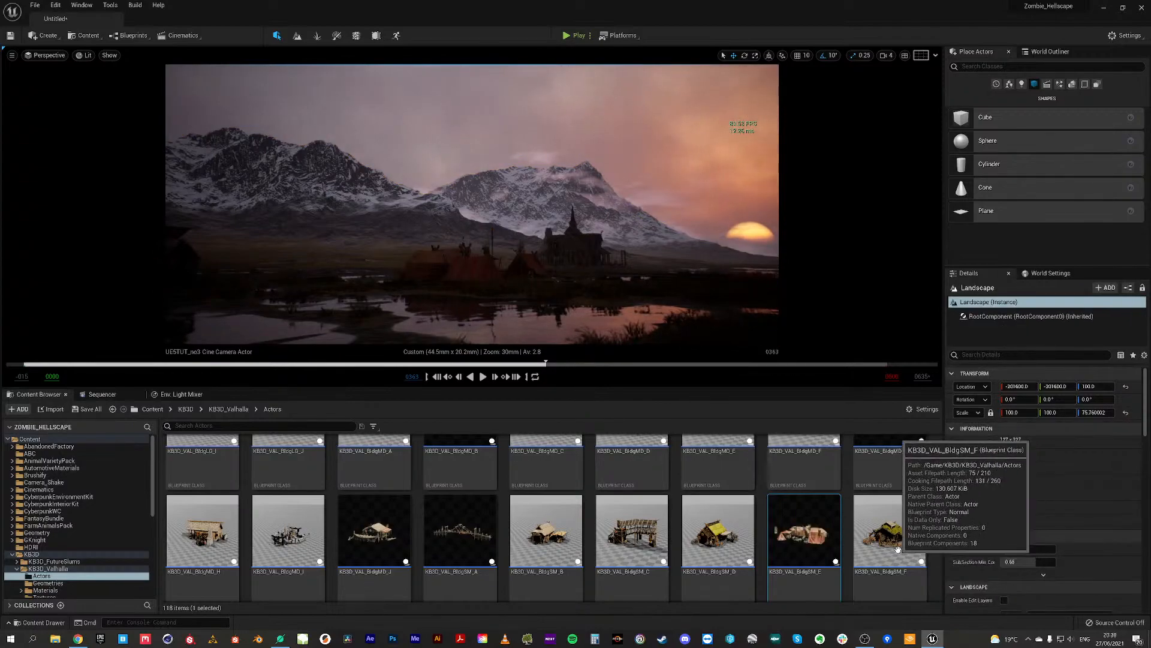
Step: Place the KB3D_VAL_BldgSM_F hut on the mountain side of the red tents and scrub the shot to frame 474
left_click(894, 527)
left_click_drag(693, 295, 693, 291)
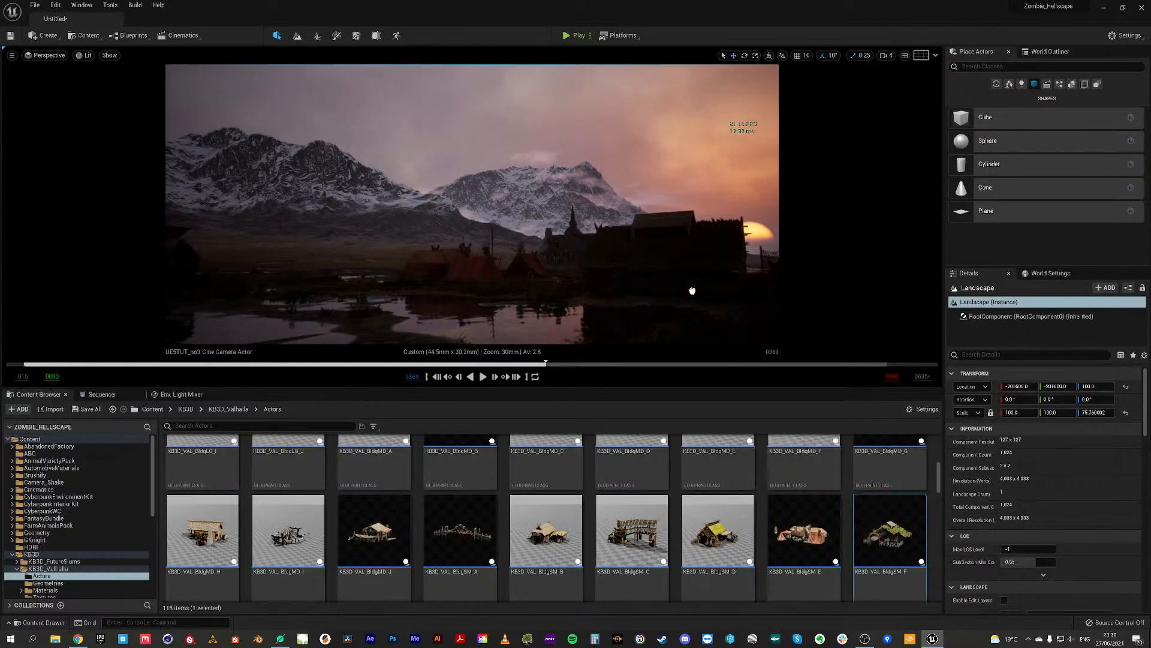
mouse_move(390, 259)
left_mouse_down()
mouse_move(307, 275)
mouse_move(334, 259)
mouse_move(376, 269)
left_mouse_up()
left_click(376, 270)
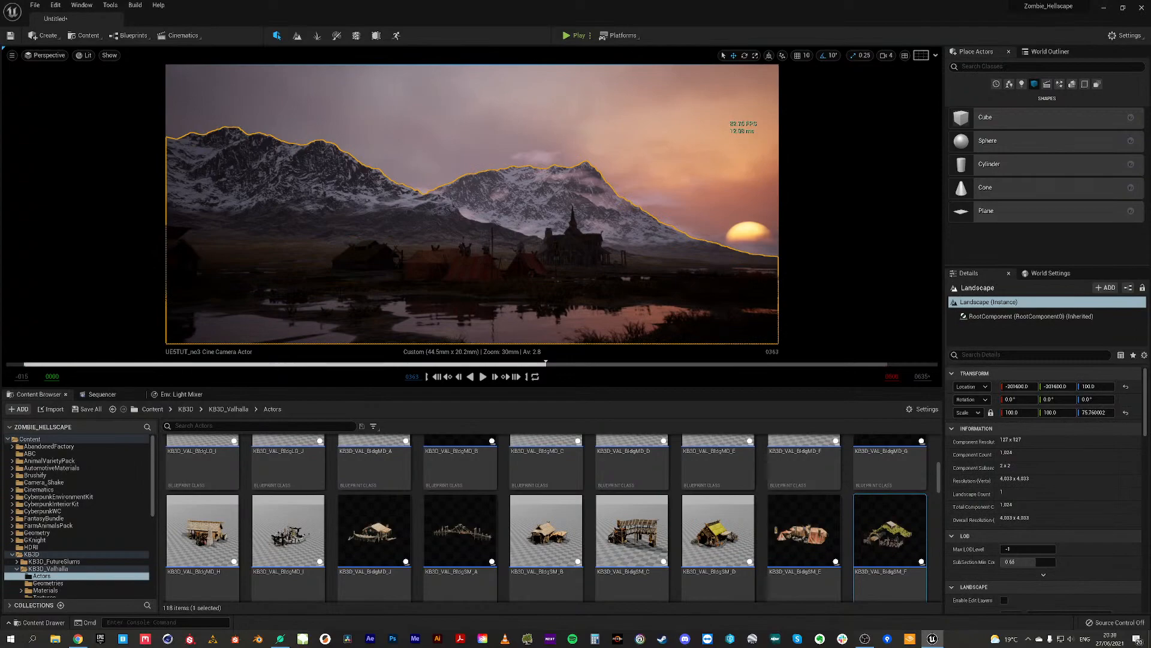
left_click_drag(552, 366, 706, 370)
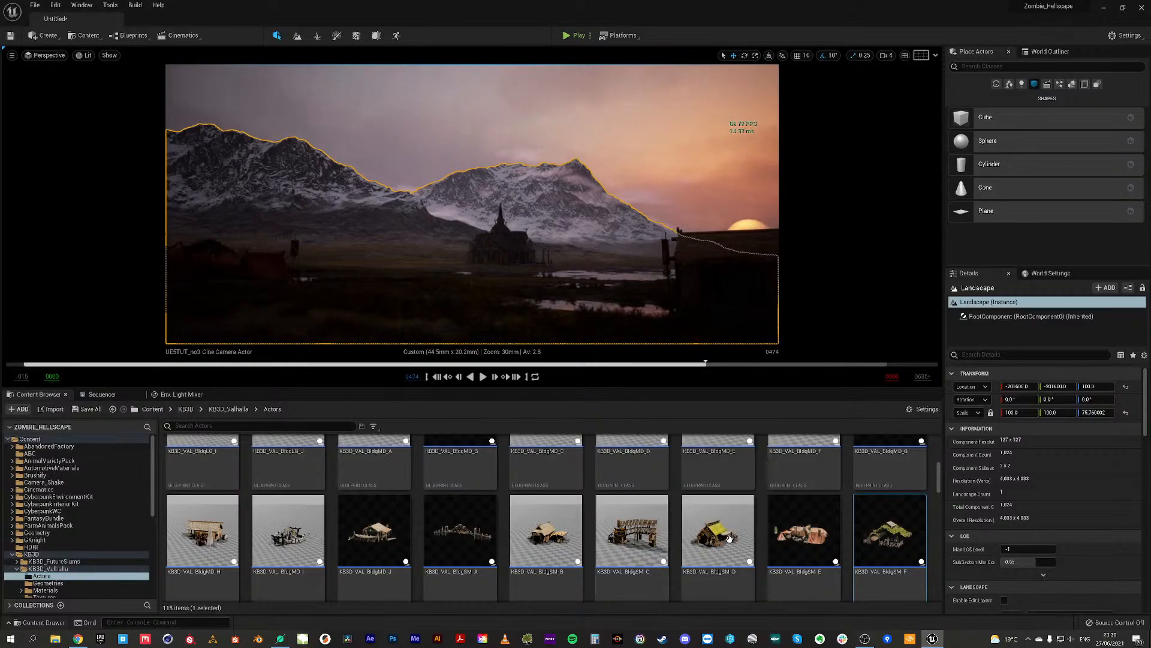
Step: Try the KB3D_VAL_BldgSM_C structure in the foreground, rotated to about -60° around the vertical axis, and remove it
left_click_drag(628, 535, 435, 333)
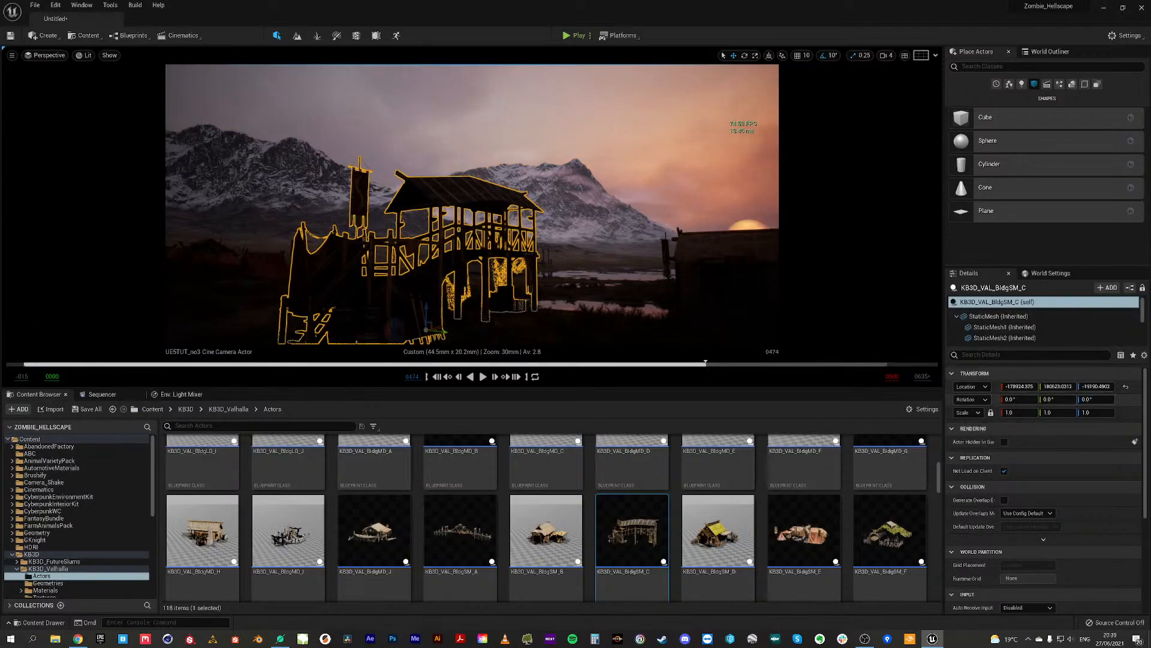
left_click_drag(1096, 399, 1094, 399)
left_click(744, 55)
left_click_drag(450, 333, 426, 332)
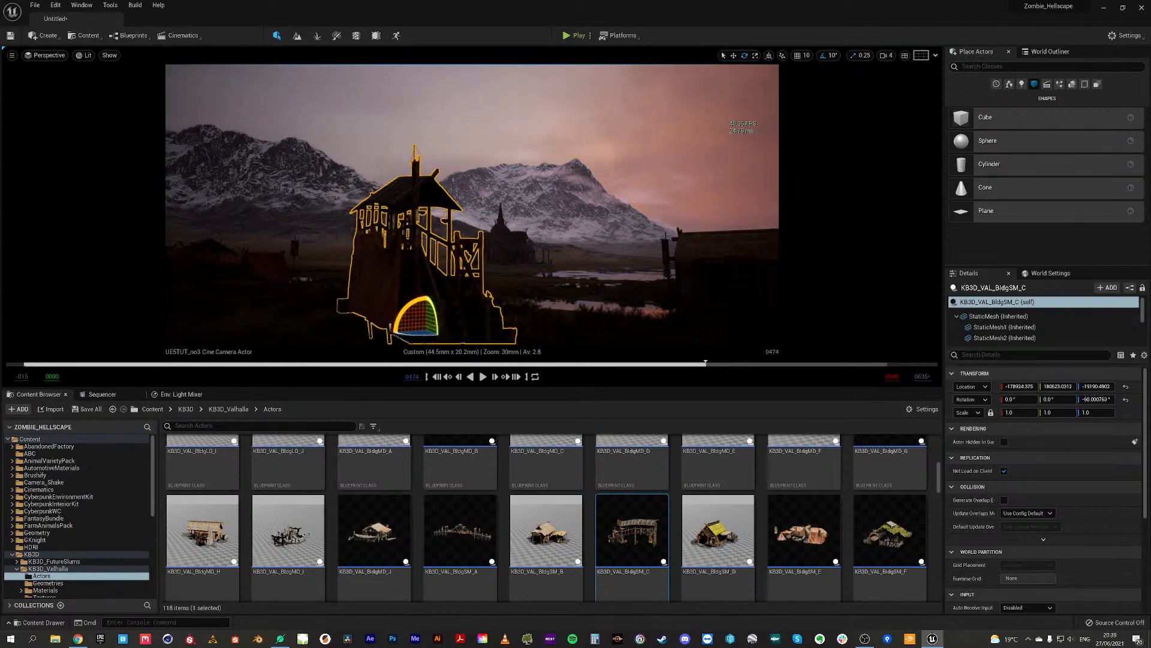
left_click(733, 55)
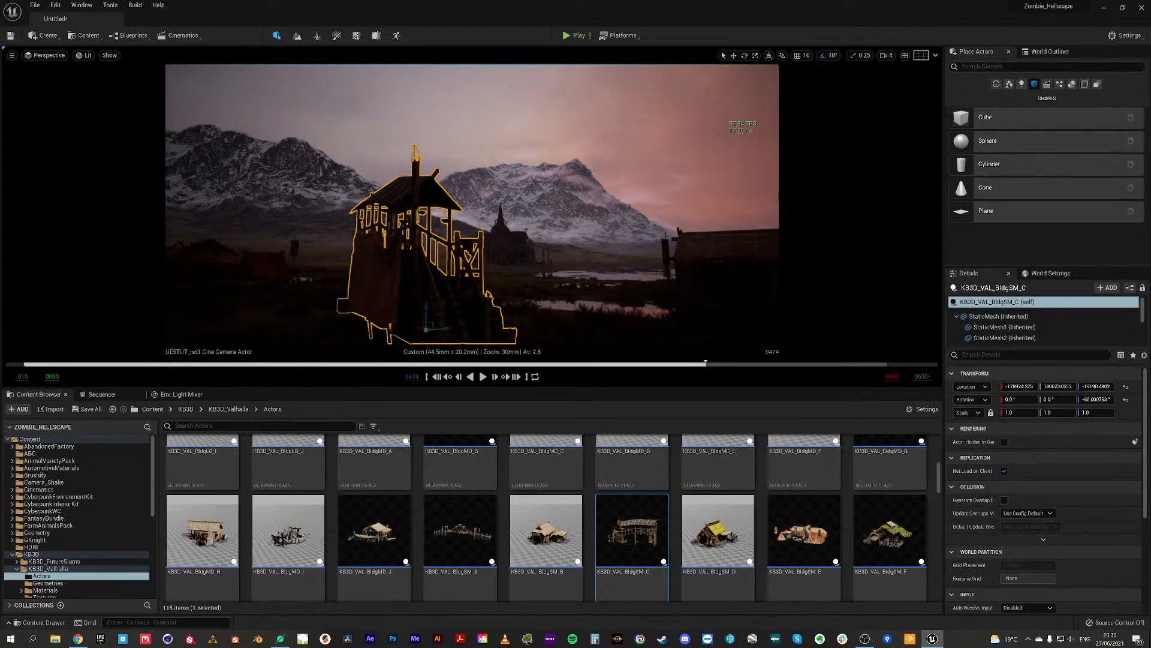
key("Delete")
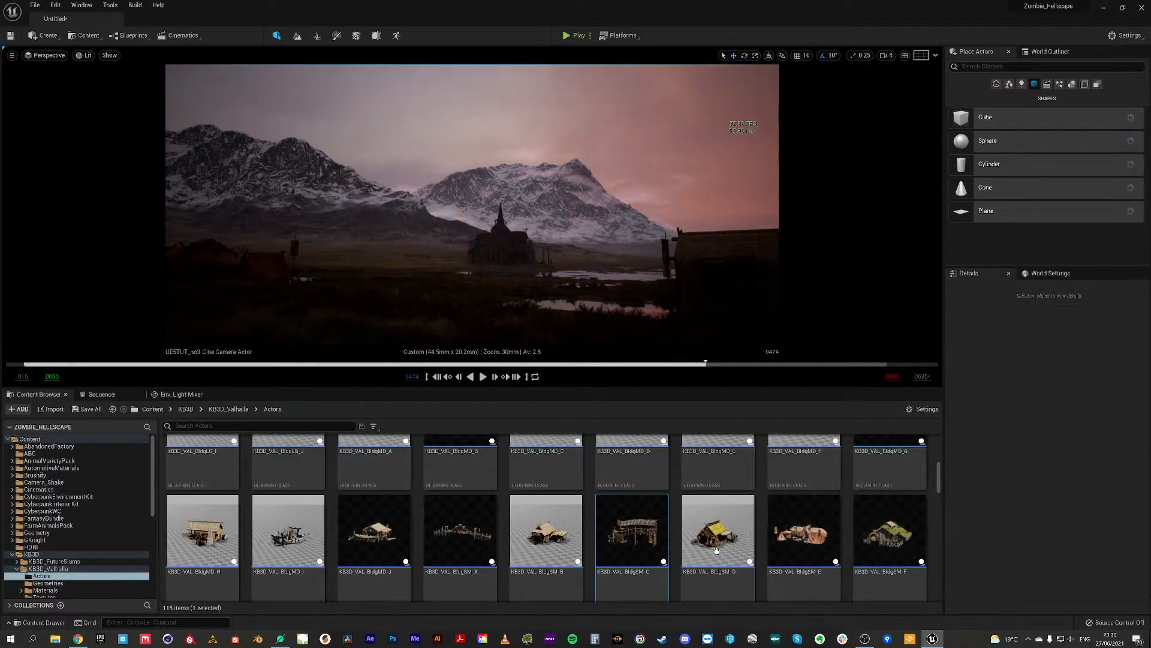
Step: Place a second KB3D_VAL_BldgSM_E tent group in the foreground and check it at frame 477
scroll(840, 578, "down", 2)
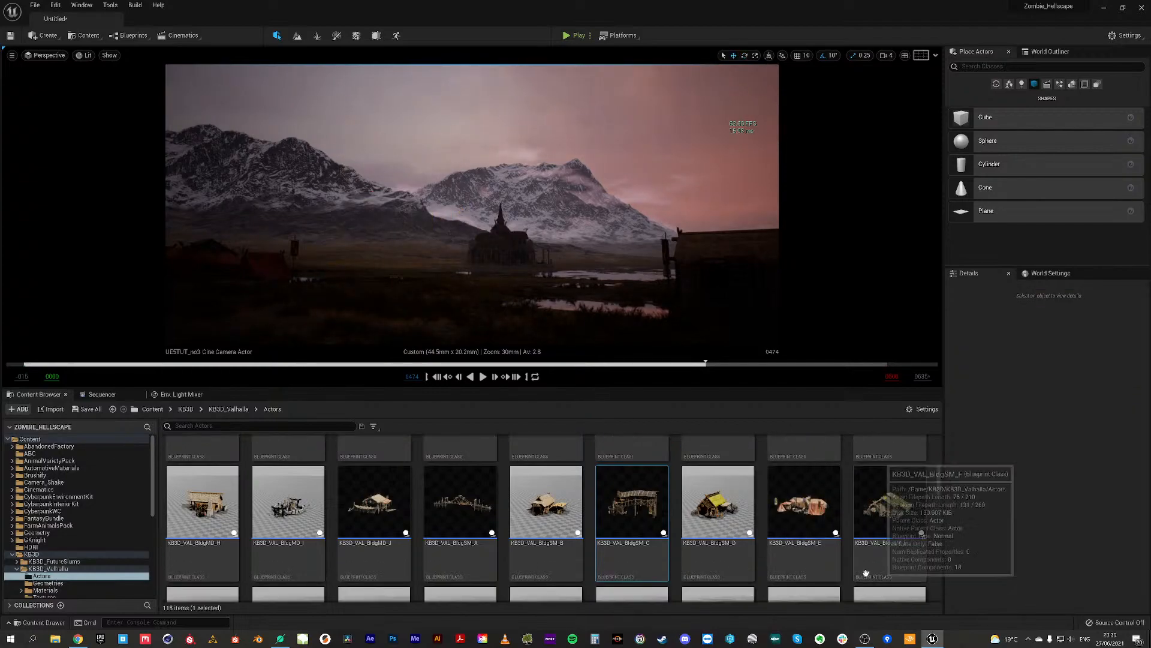
left_click_drag(811, 489, 441, 304)
left_click(369, 171)
mouse_move(705, 363)
left_mouse_down()
mouse_move(612, 366)
mouse_move(712, 379)
left_mouse_up()
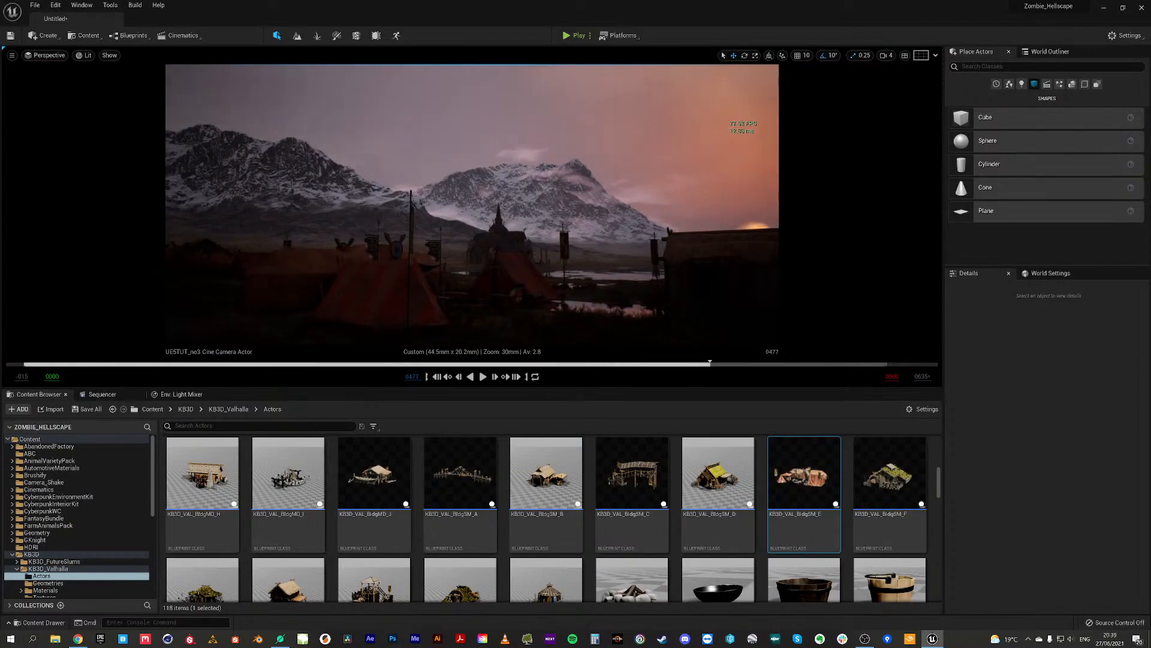
left_click(423, 303)
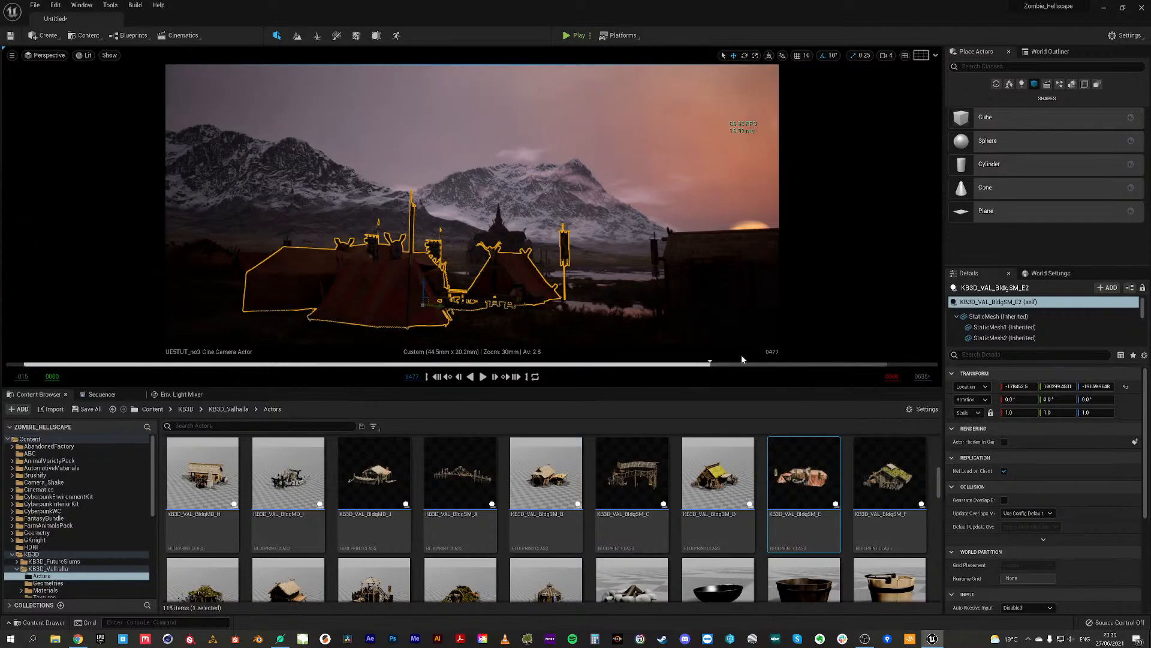
Step: At frame 579, place another KB3D_VAL_BldgSM_F hut in the foreground beside the bridge
left_click_drag(716, 363, 859, 373)
left_click(888, 480)
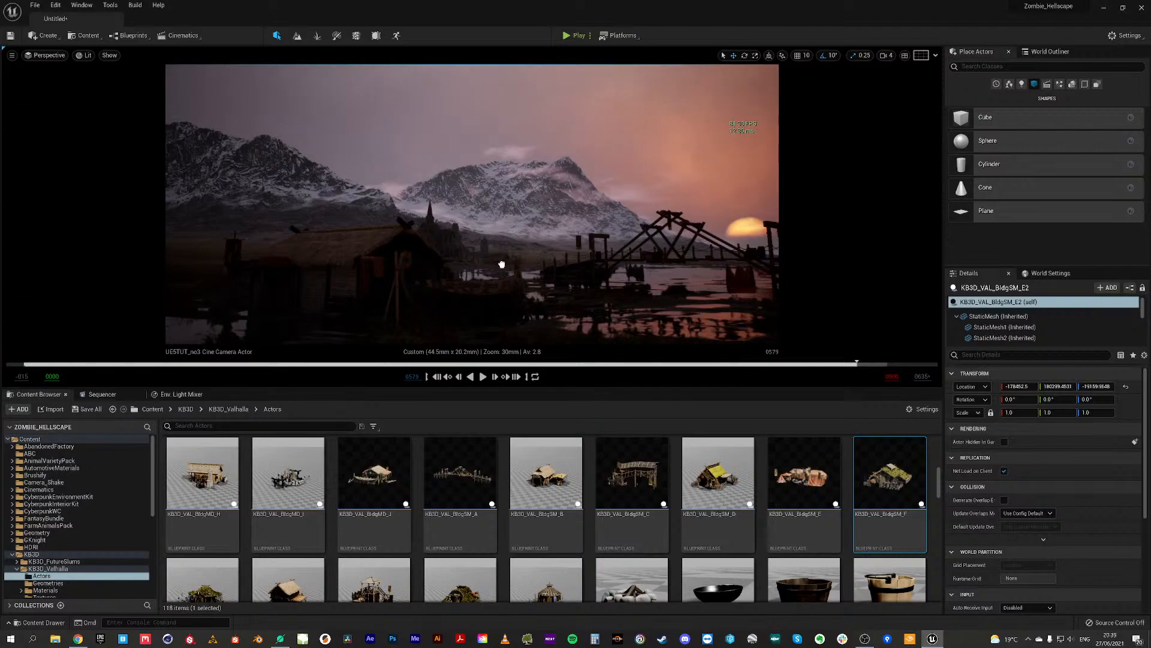
left_click_drag(502, 264, 504, 264)
left_click(556, 244)
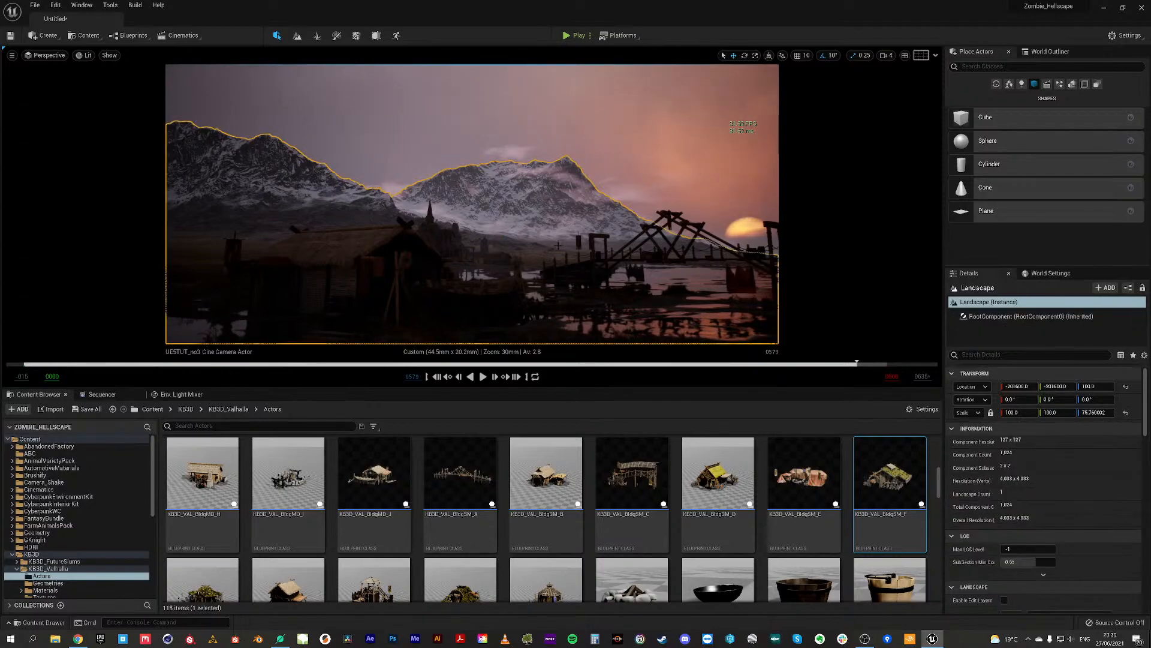
Step: Return the shot to frame 0 and place the KB3D_VAL_BldgMD_C watchtowers on the left bank
left_click(436, 376)
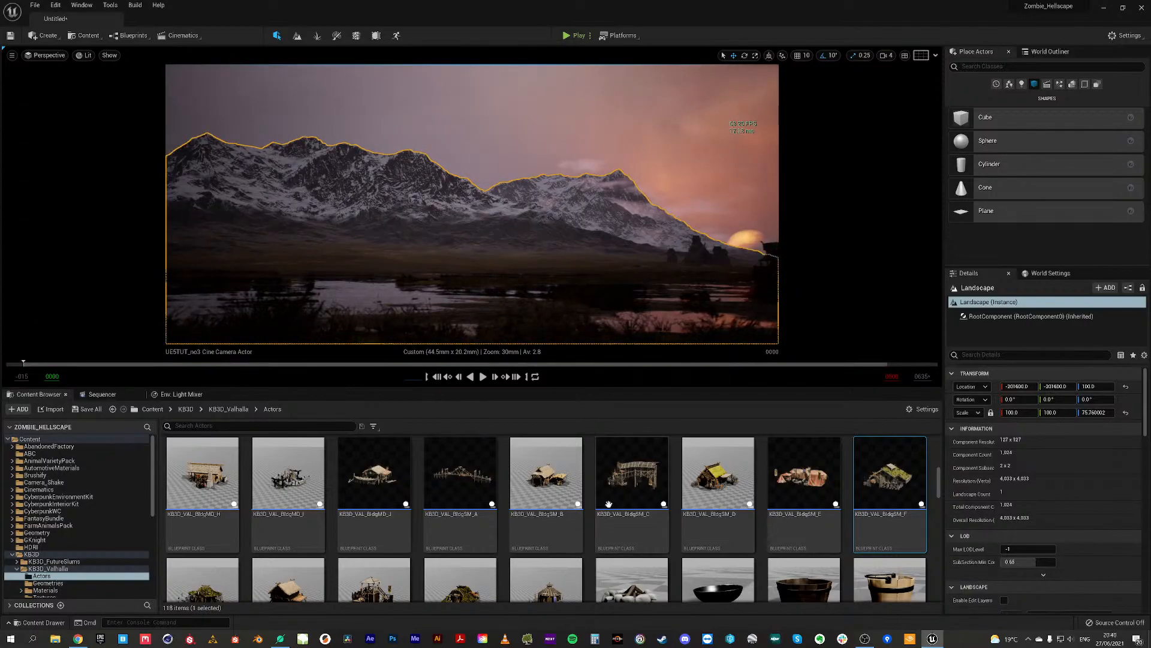
scroll(600, 539, "up", 3)
scroll(633, 562, "down", 1)
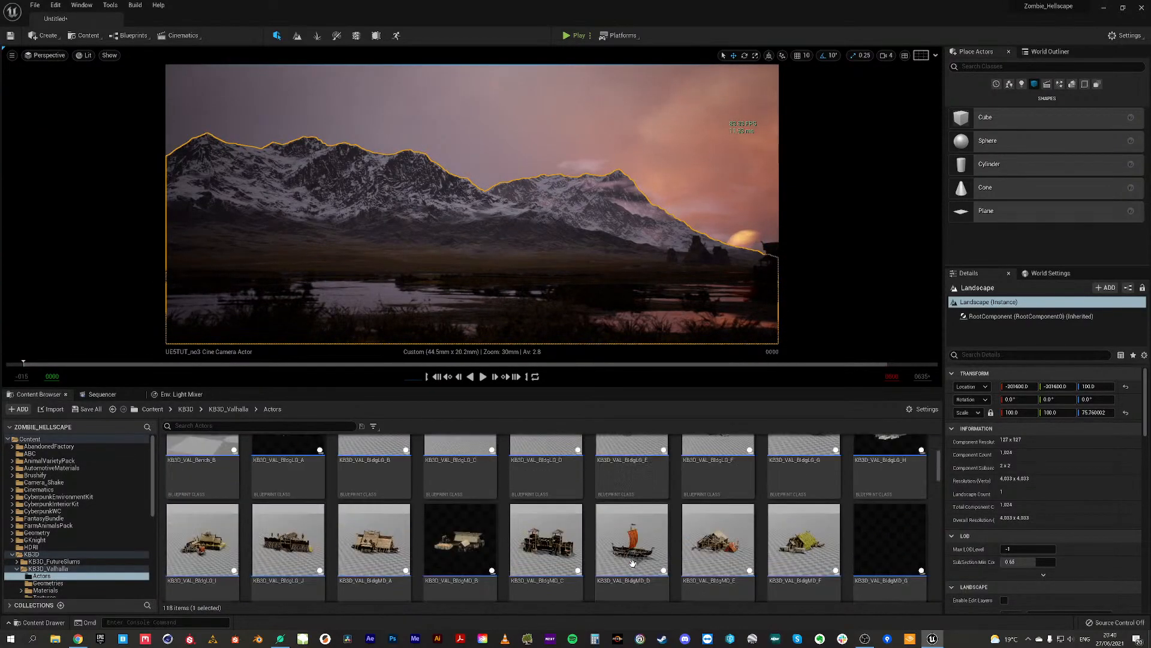
left_click(546, 516)
left_click_drag(546, 516, 379, 280)
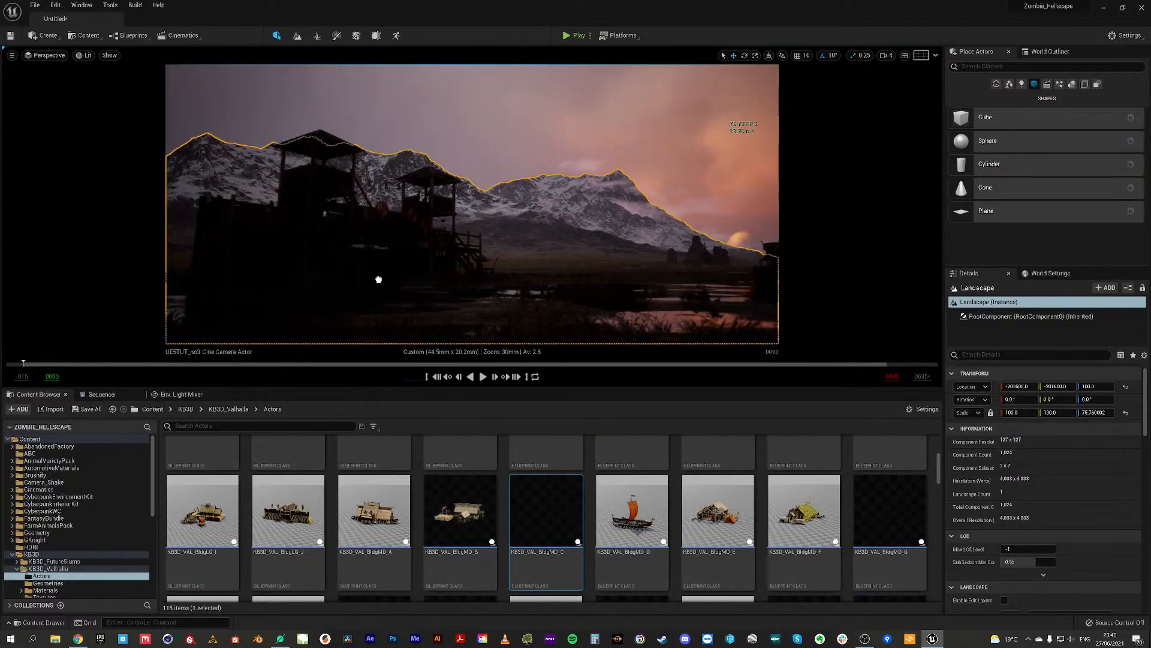
left_click_drag(278, 276, 368, 286)
key("ctrl+z")
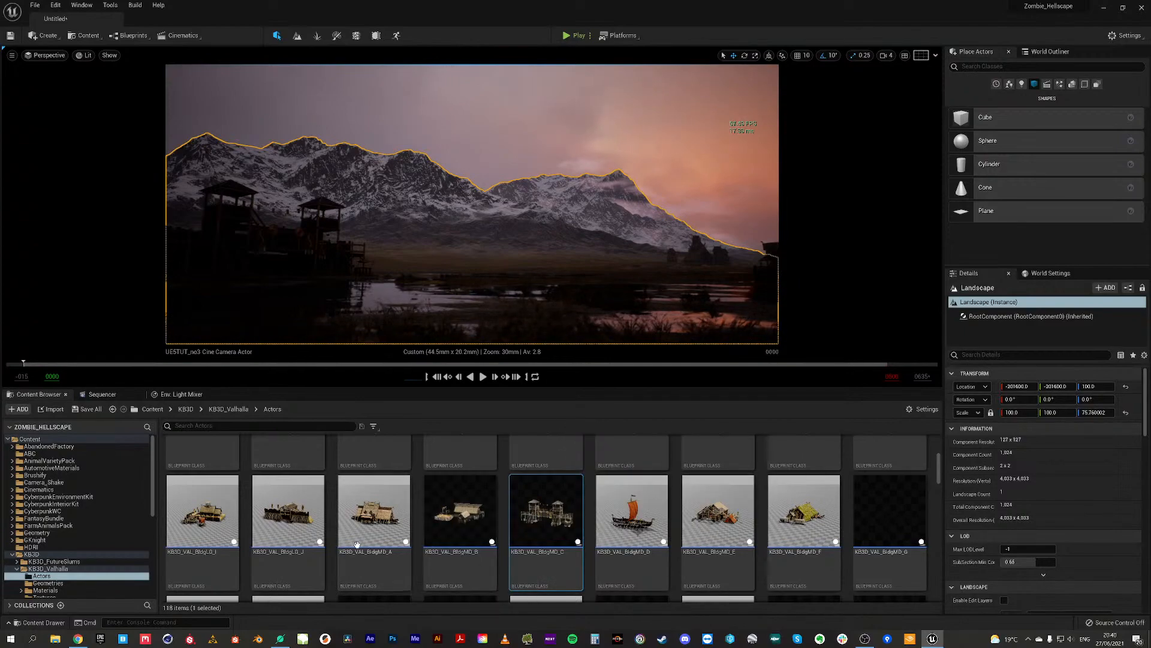
Step: Place the KB3D_VAL_BldgLG_I building across the water, next to the watchtowers, keeping it selected
left_click_drag(216, 517, 467, 274)
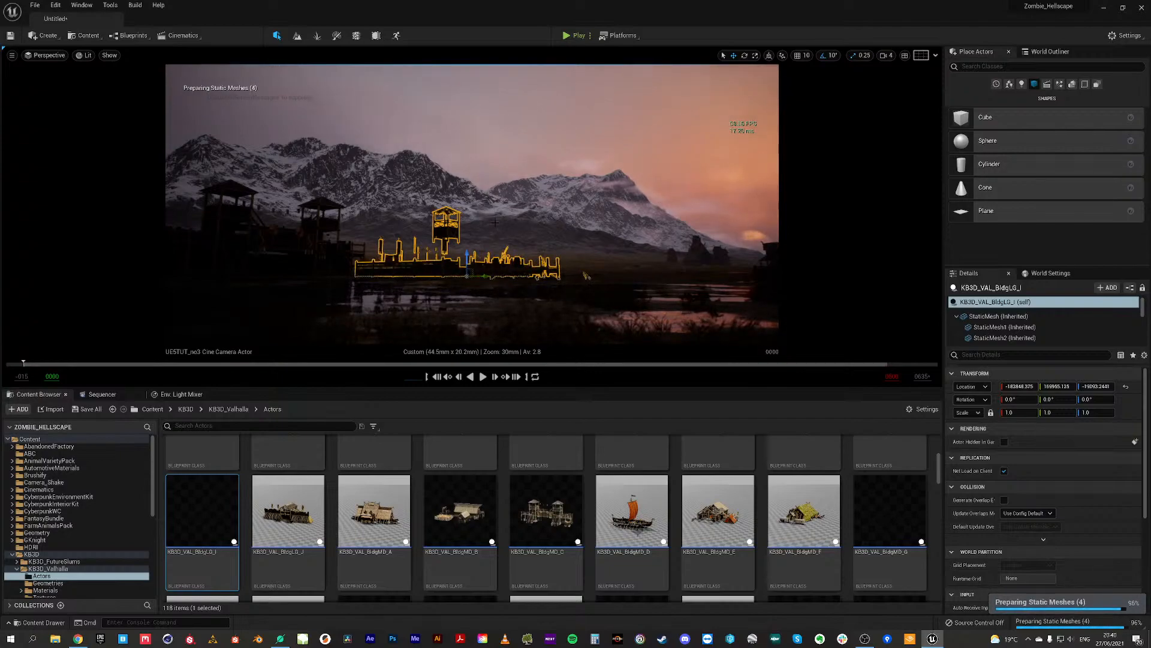
left_click(586, 275)
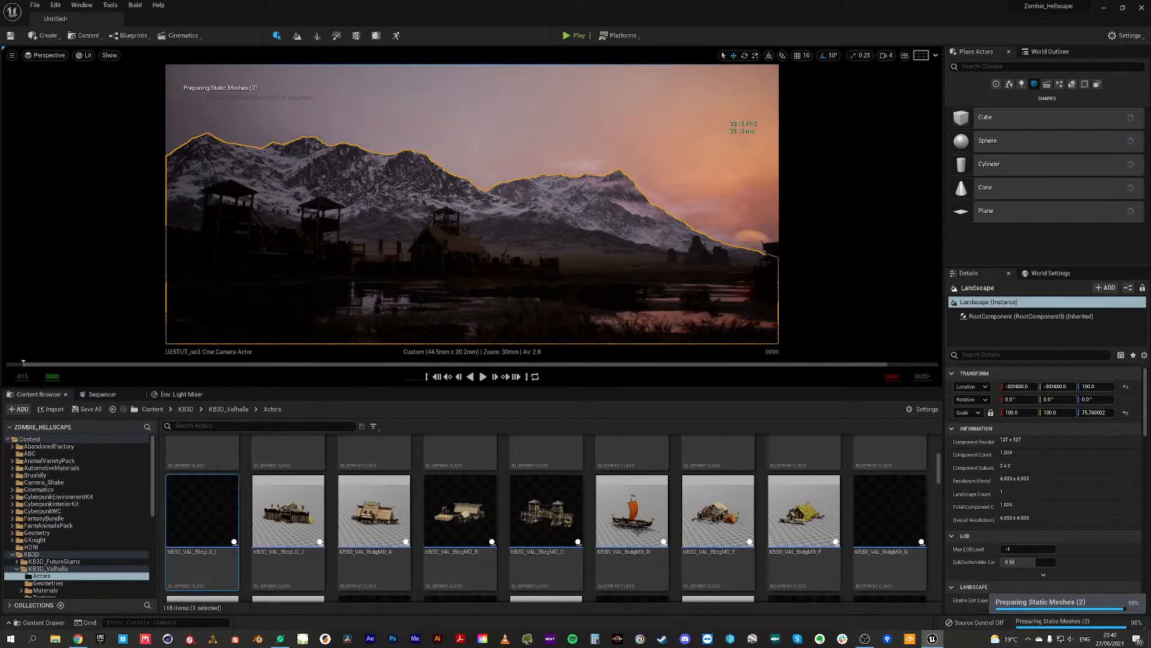
key("ctrl+z")
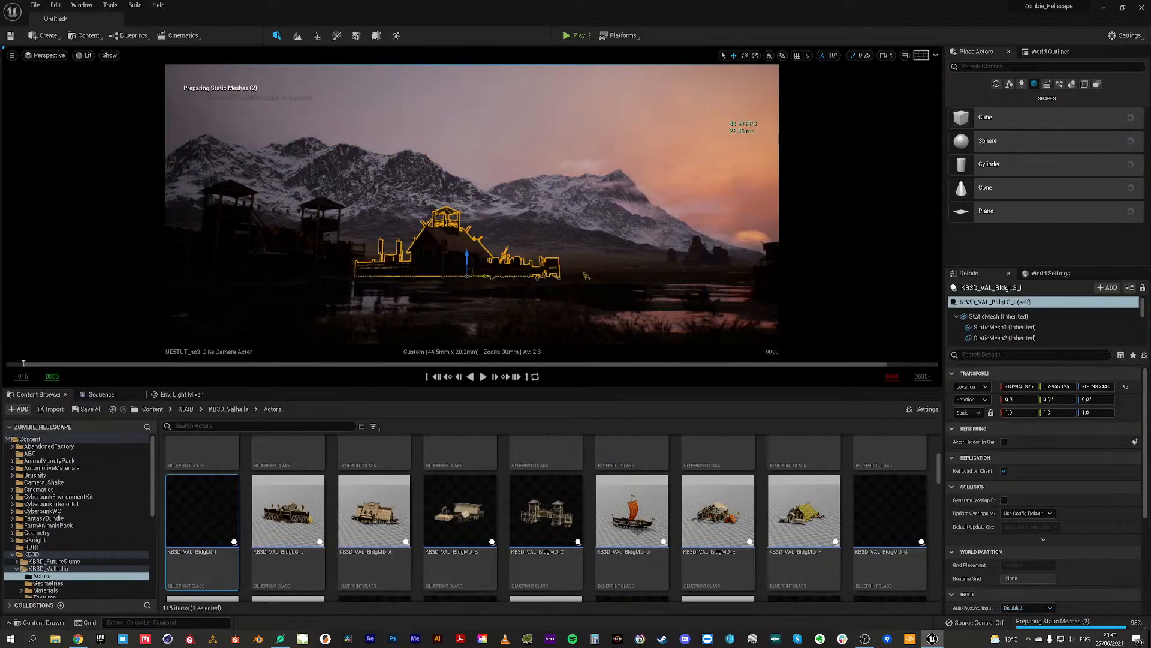
Step: Nudge the KB3D_VAL_BldgLG_I building across the water slightly closer to the watchtowers and keep it selected
left_click(362, 189)
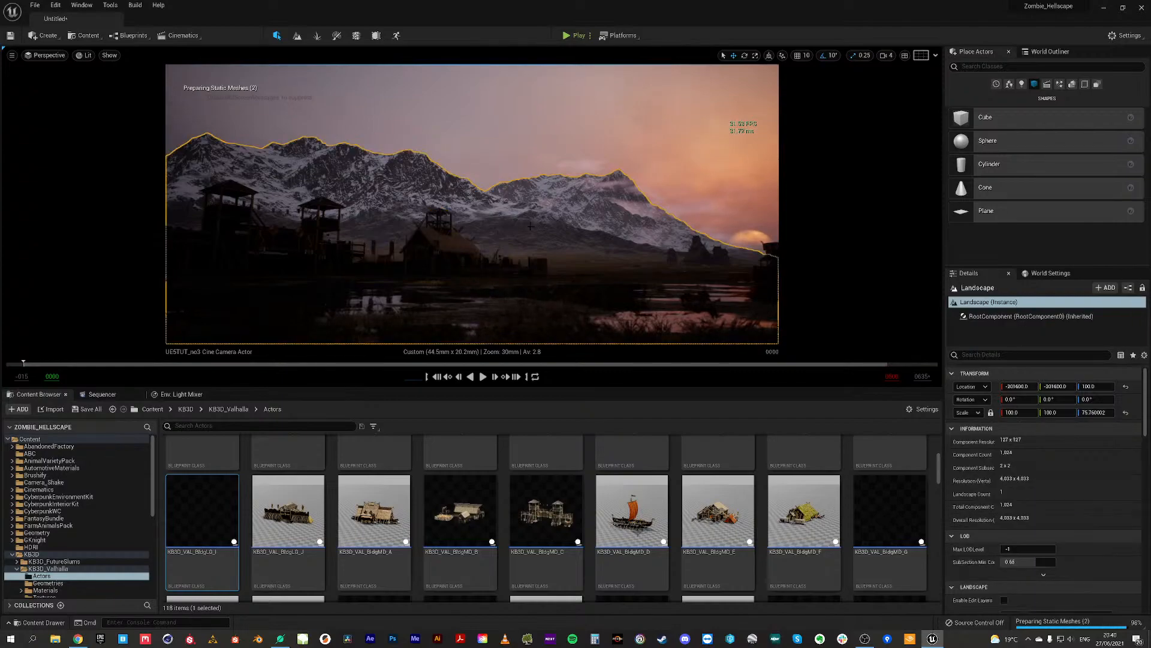
left_click(468, 273)
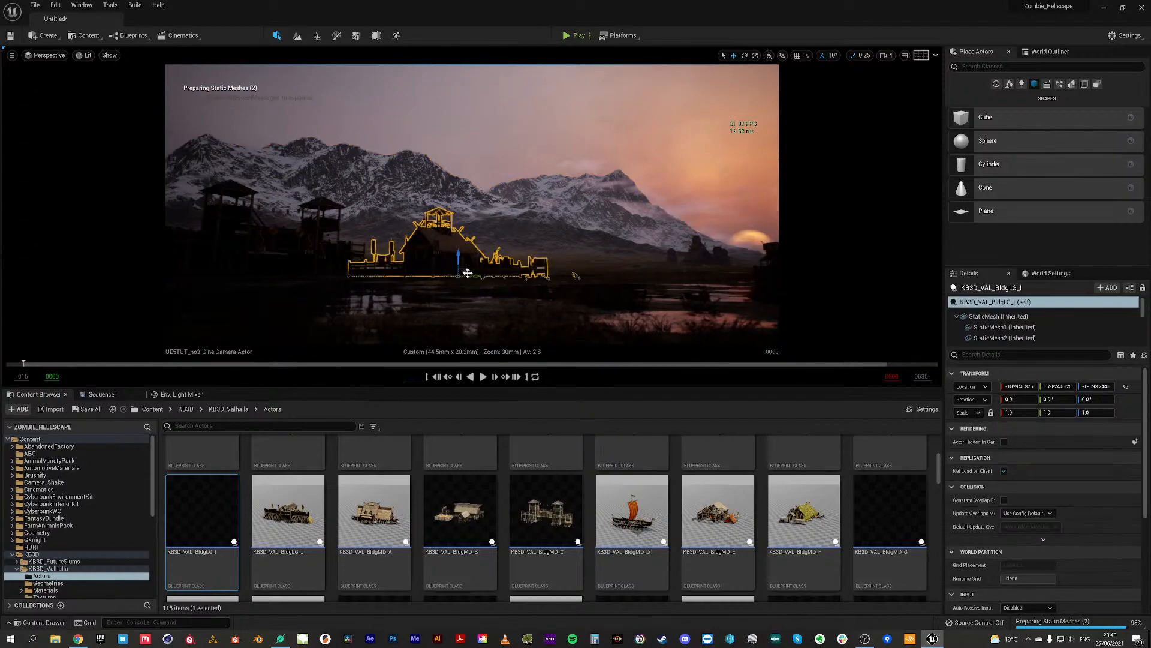
Step: Hide the editor overlays, enlarge the viewport and play the shot from frame 0 to frame 573 to review the composition
key("g")
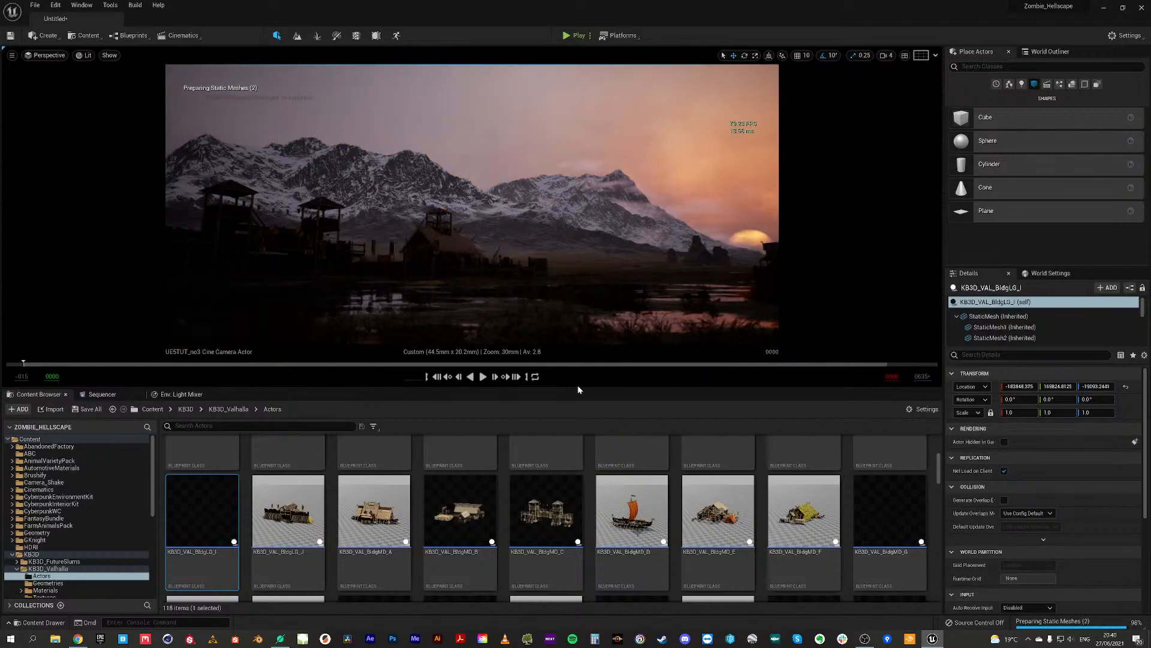
left_click_drag(578, 387, 572, 561)
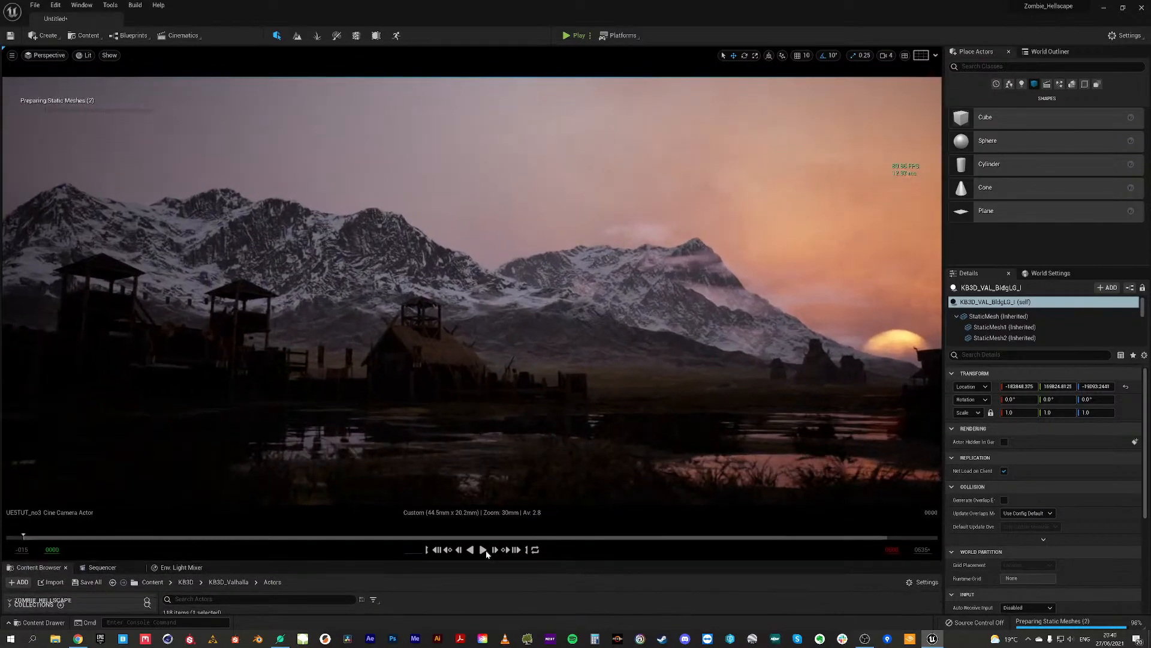
left_click(484, 550)
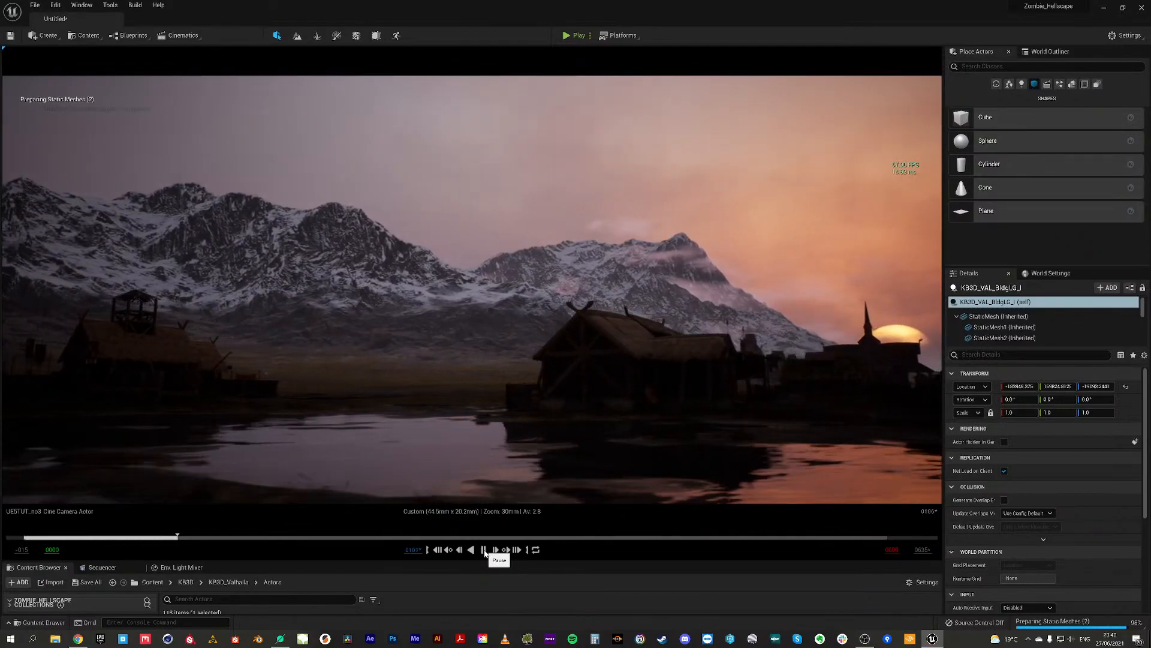
left_click(484, 550)
left_click_drag(351, 534, 283, 522)
left_click(482, 550)
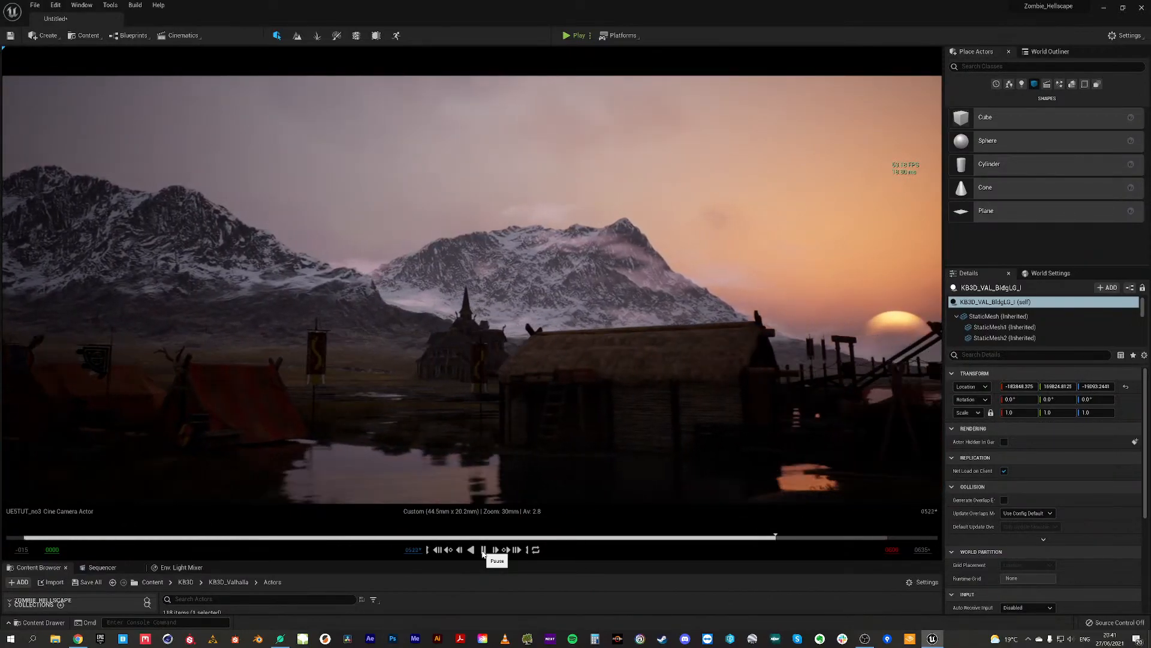
left_click(484, 550)
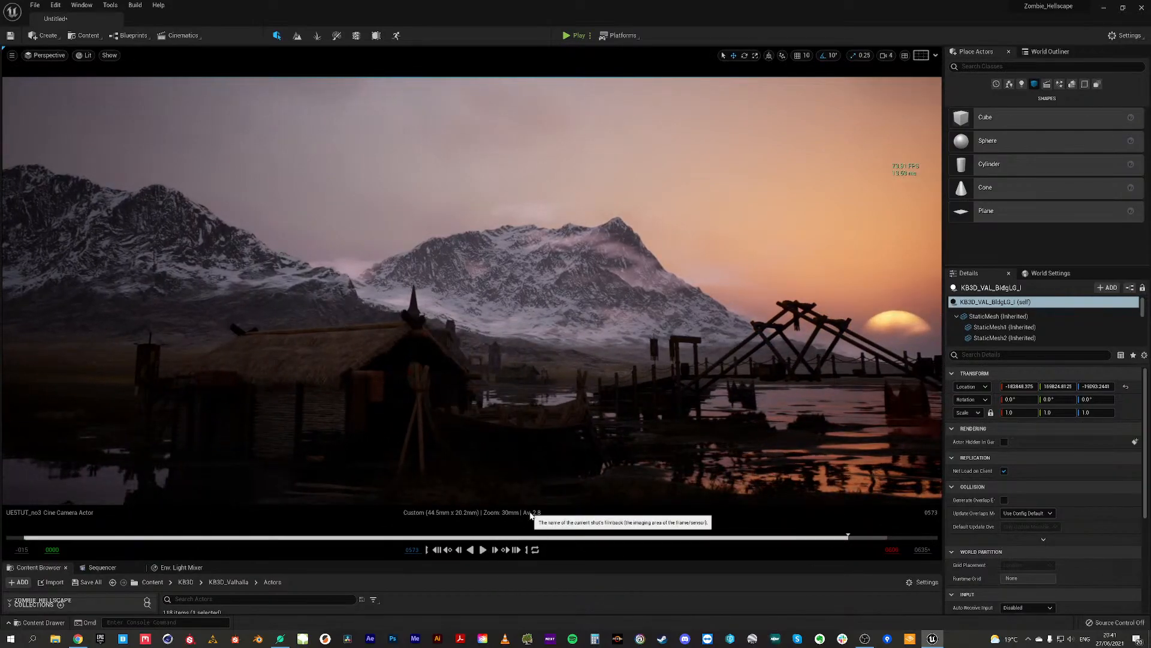